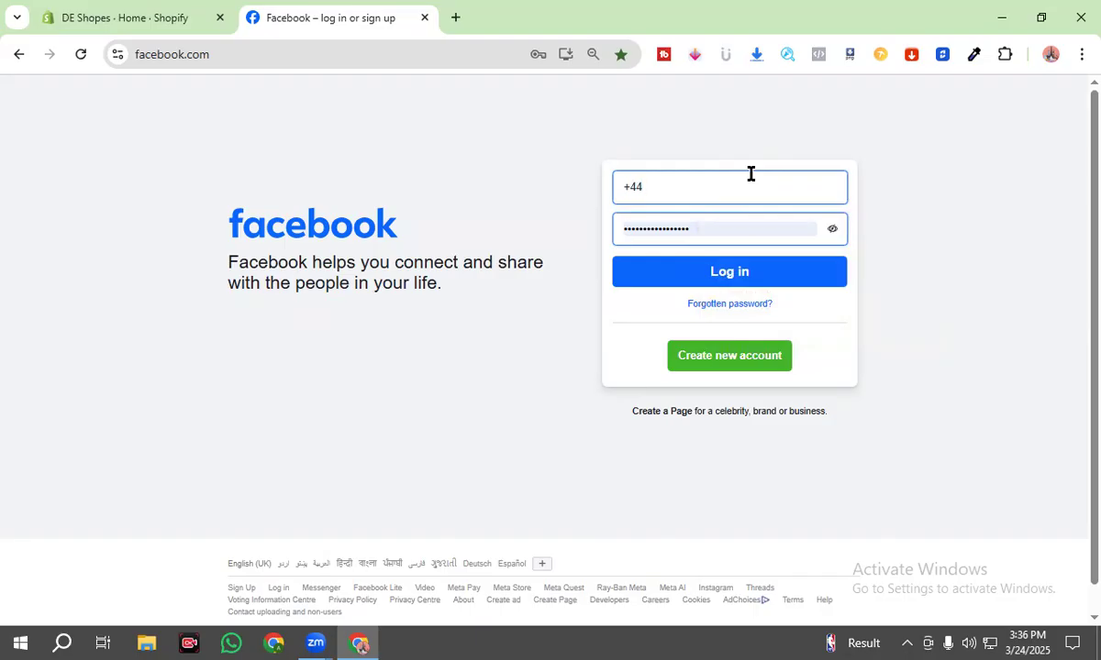
Step: Log in to Facebook with the account's phone number and password, and save the login in the browser
key(Tab)
key(BackSpace)
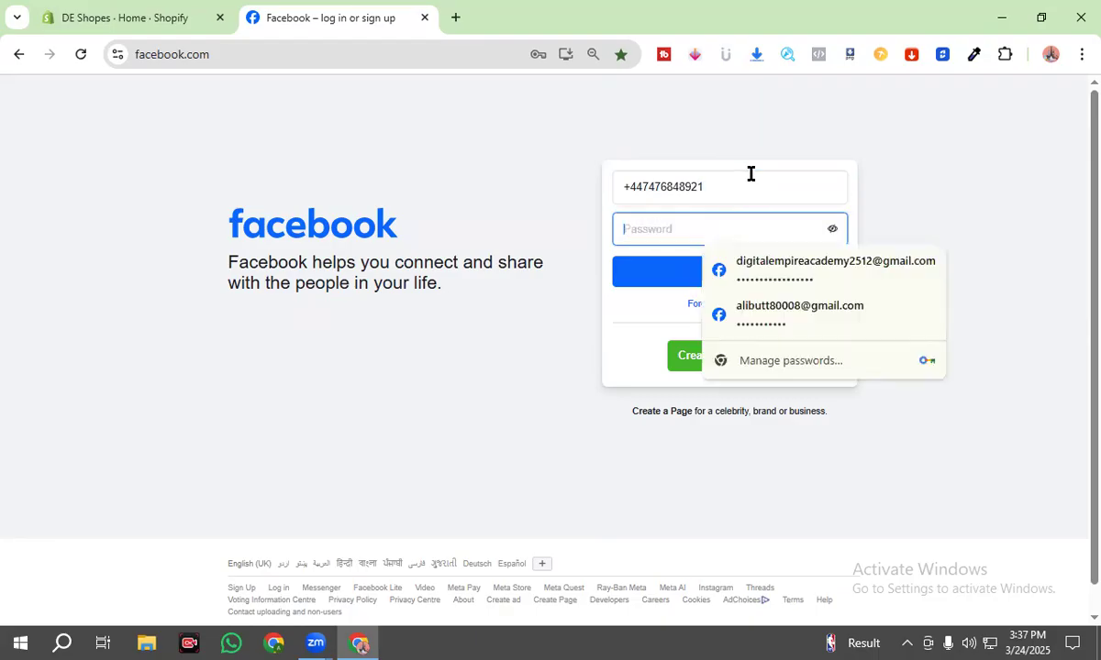
text(••••••••)
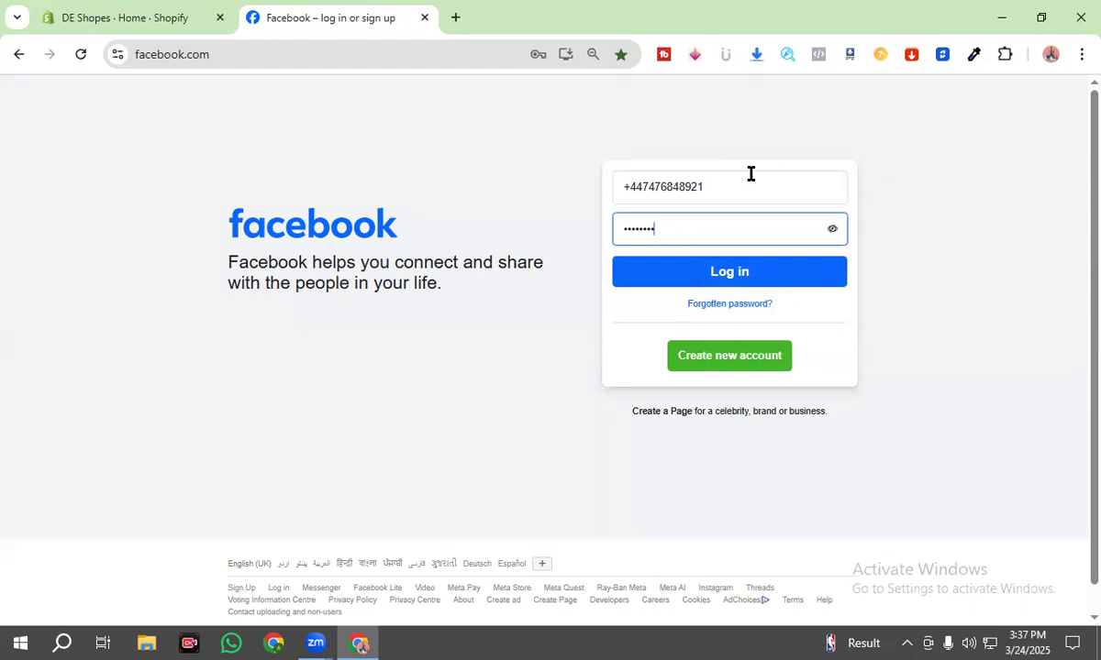
text(••••••)
key(Return)
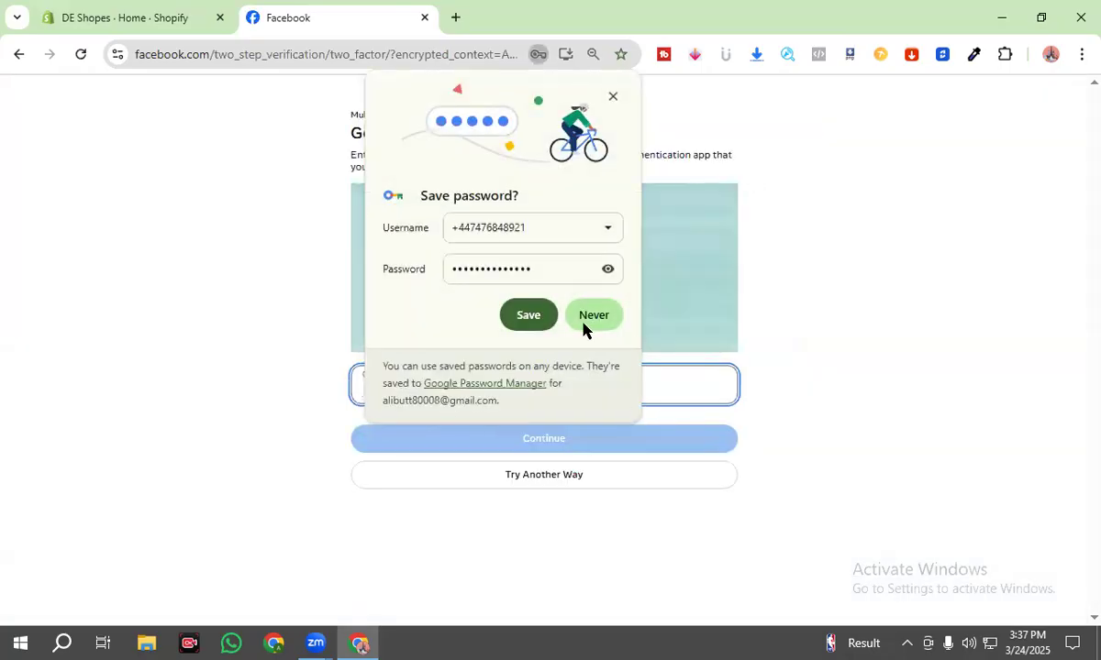
click(523, 317)
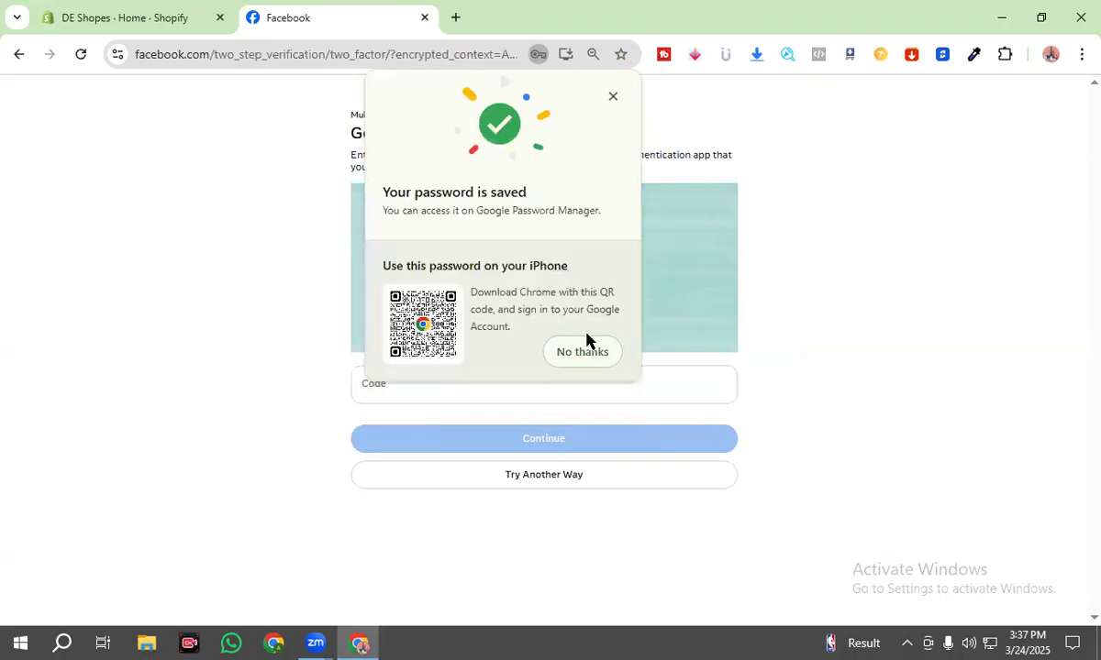
click(613, 96)
Step: Enter the six-digit verification code from the authentication app and complete the two-factor login
click(409, 386)
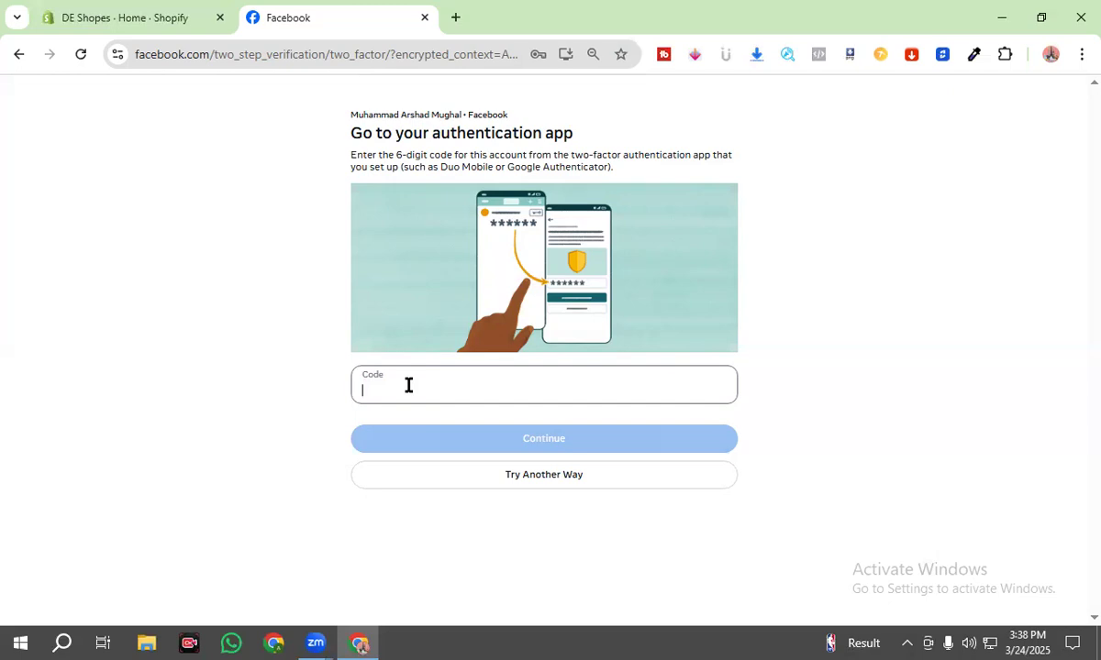
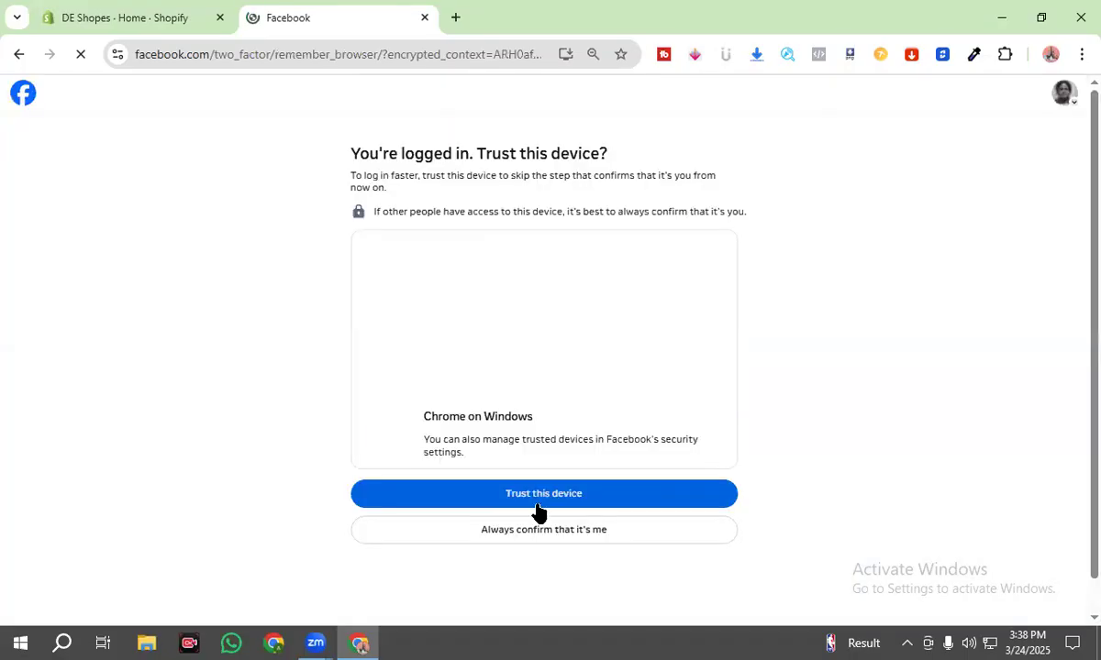
click(539, 500)
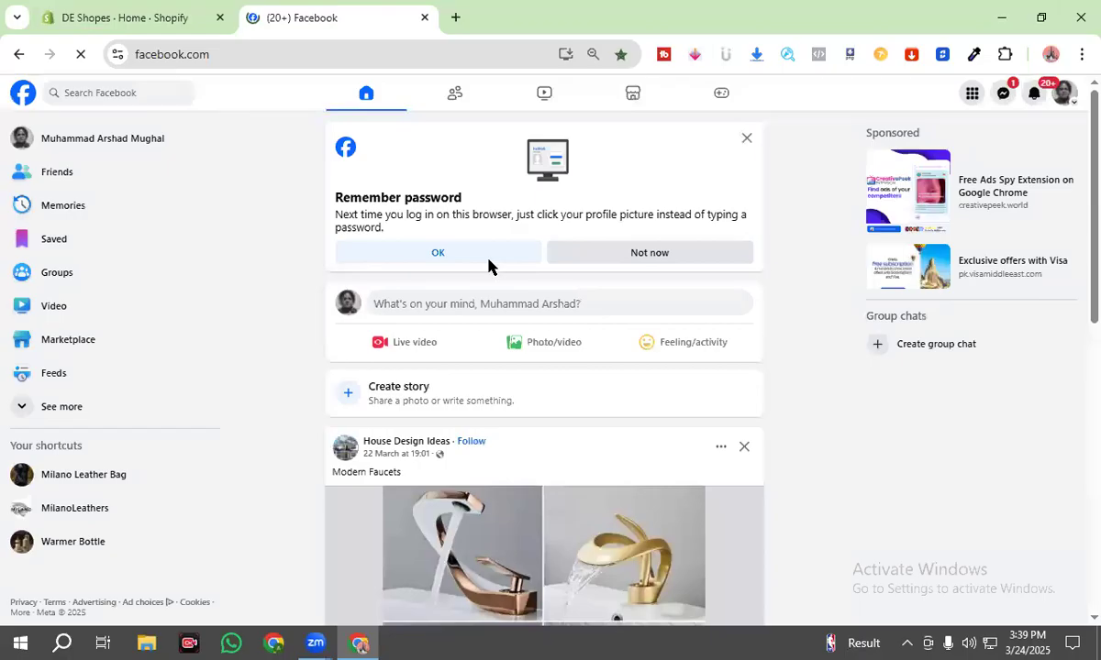
Step: Open Ads Manager from Facebook's professional tools
scroll(413, 332, down, 5)
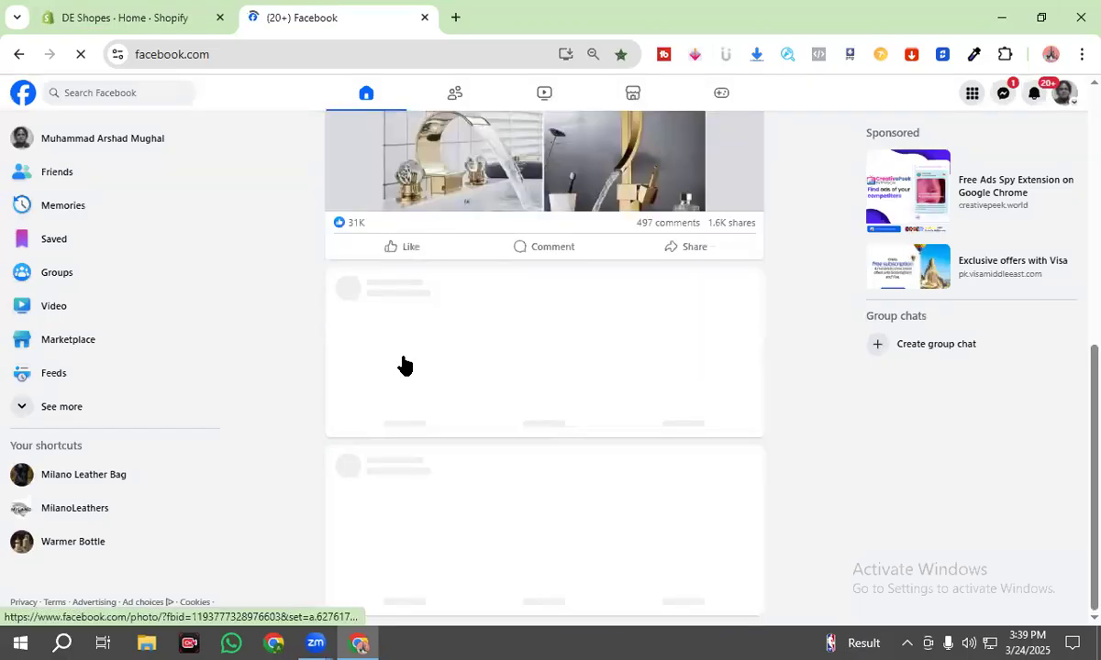
scroll(406, 358, up, 3)
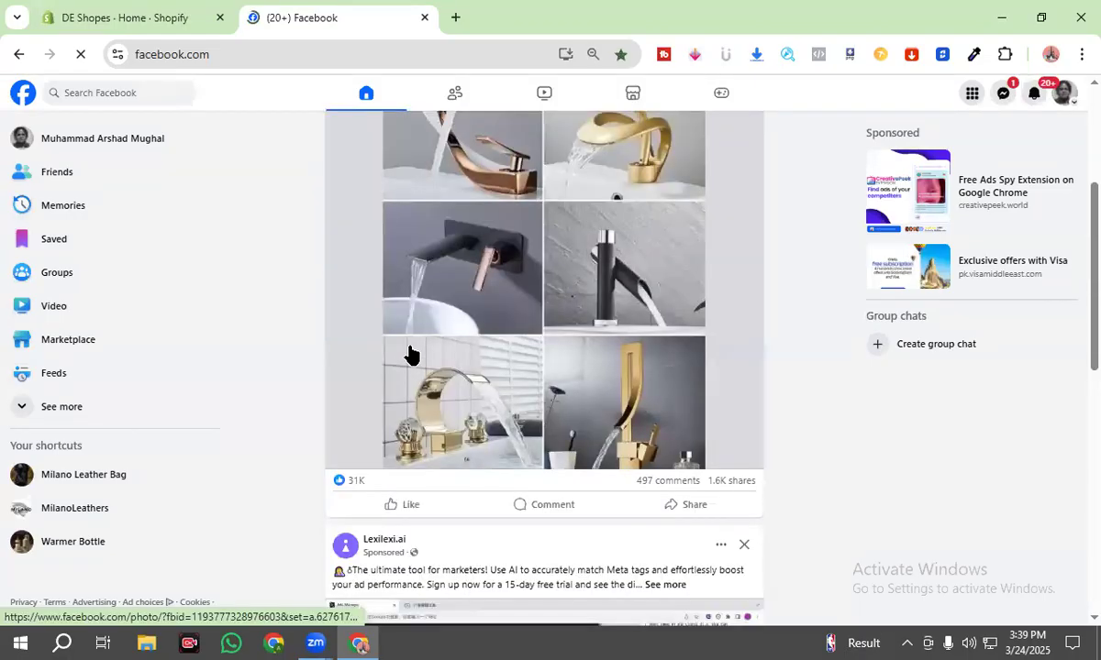
scroll(406, 356, up, 3)
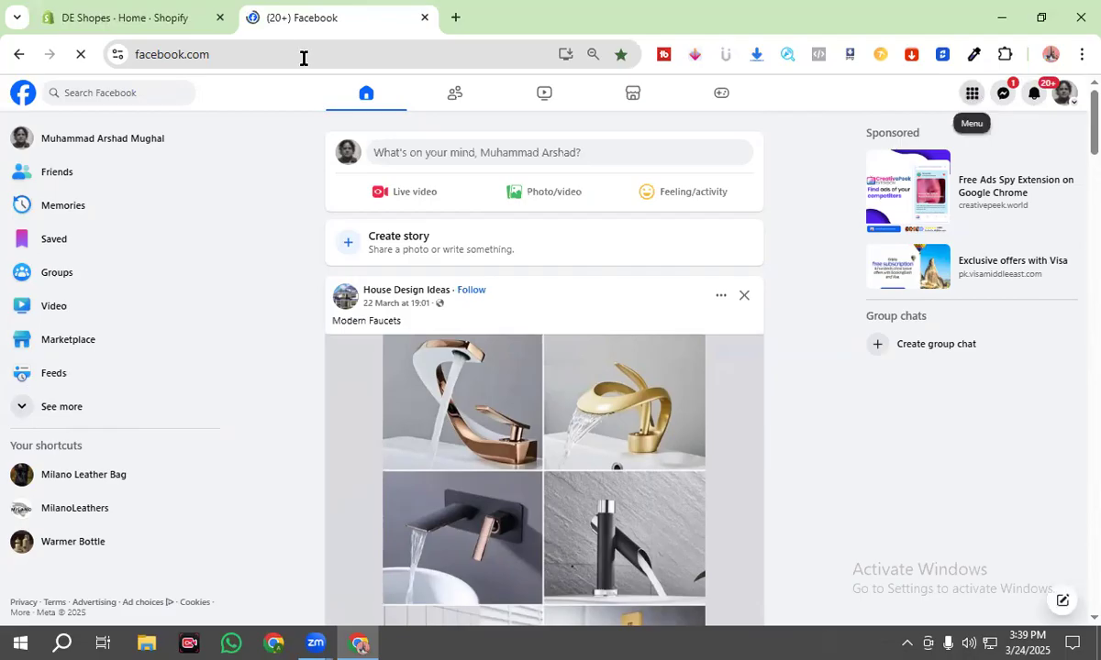
click(972, 95)
scroll(767, 536, down, 2)
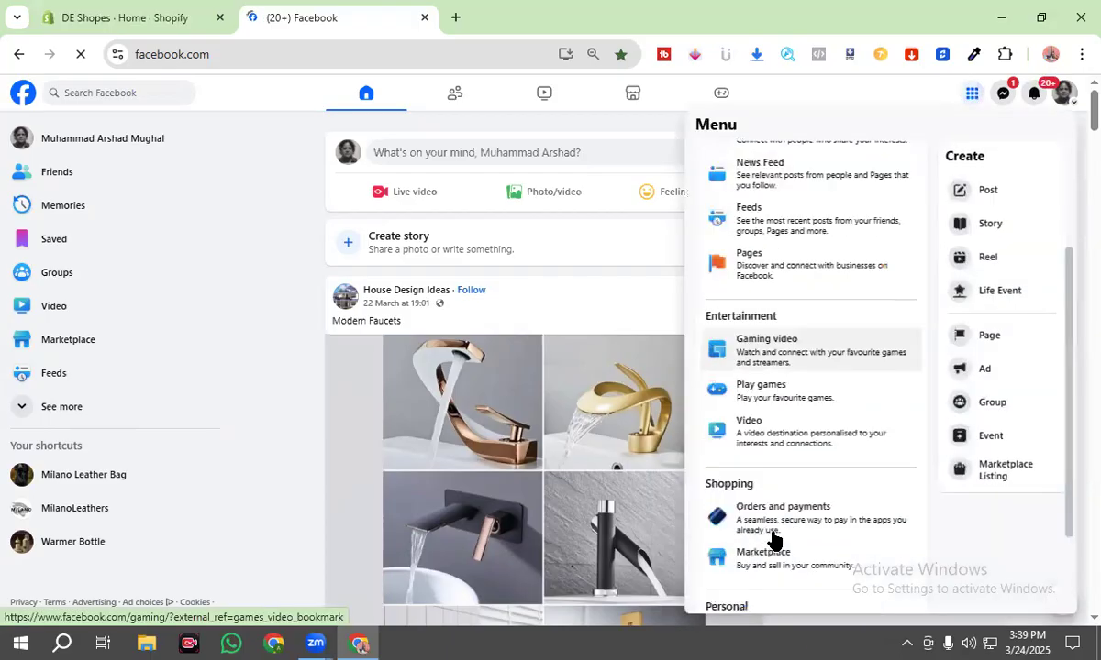
scroll(775, 539, down, 6)
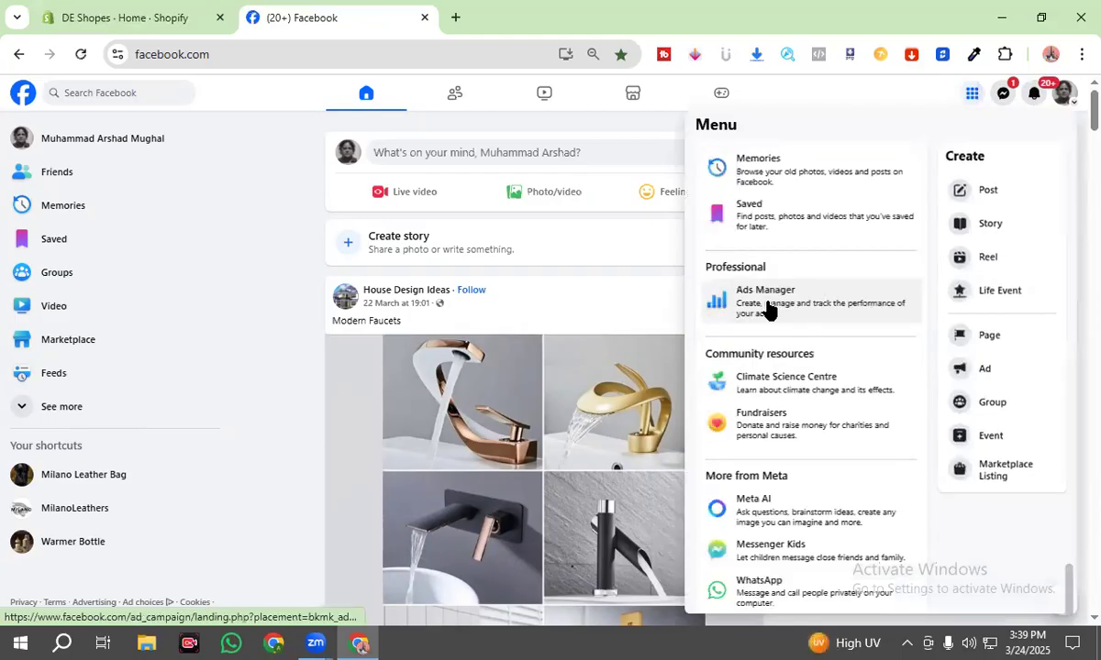
click(767, 302)
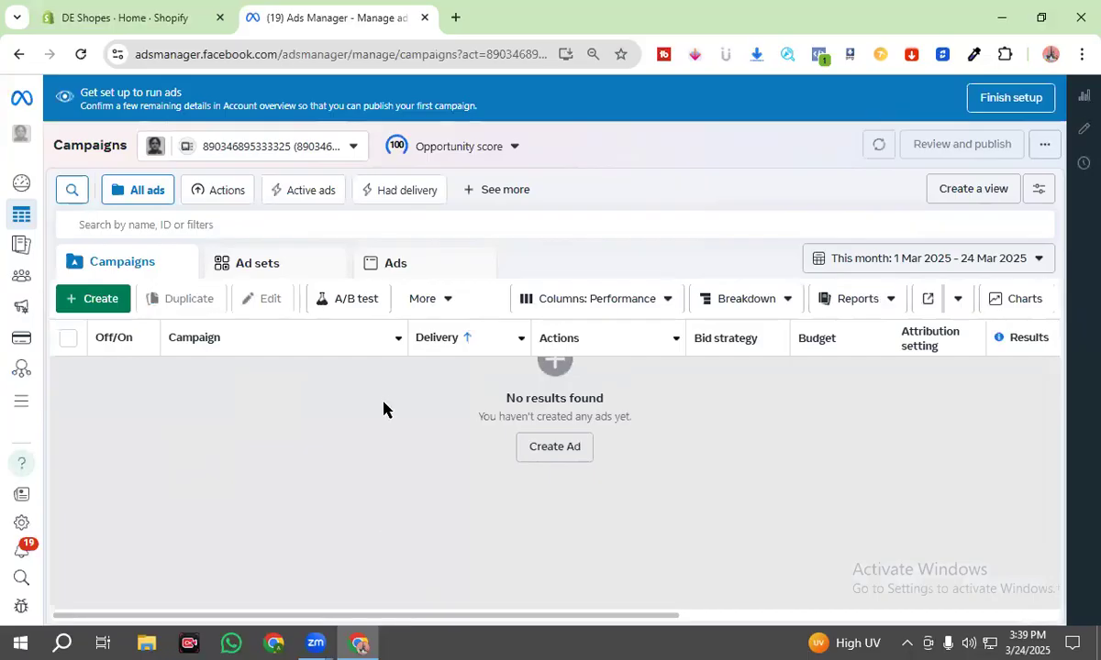
Step: Examine the business portfolios and ad accounts available to the logged-in profile
double_click(268, 144)
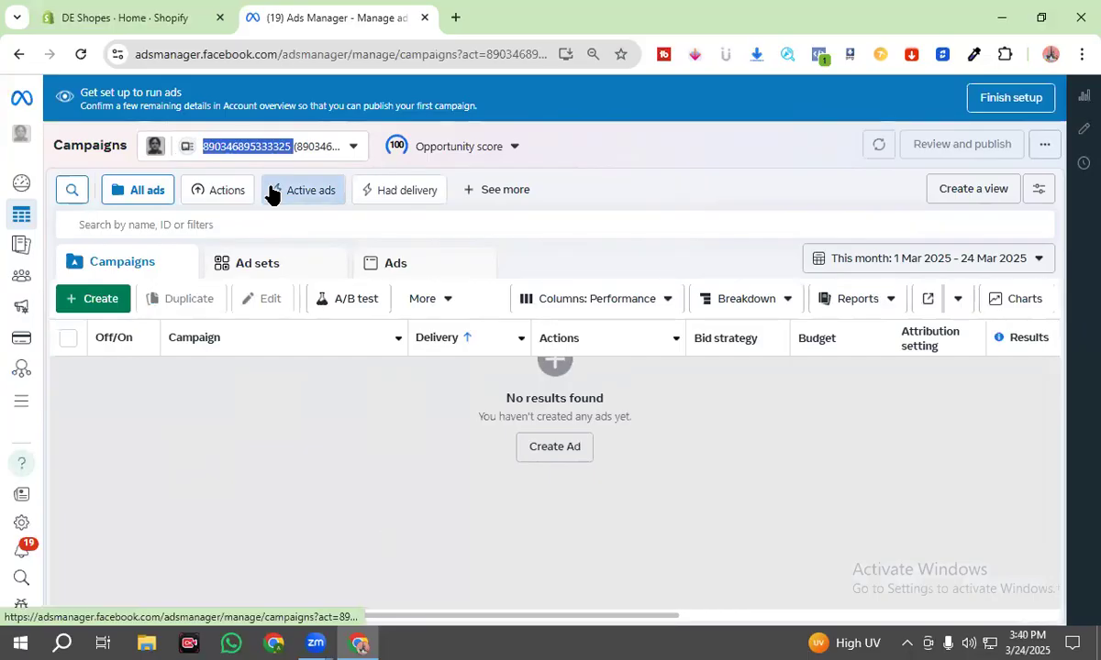
click(345, 145)
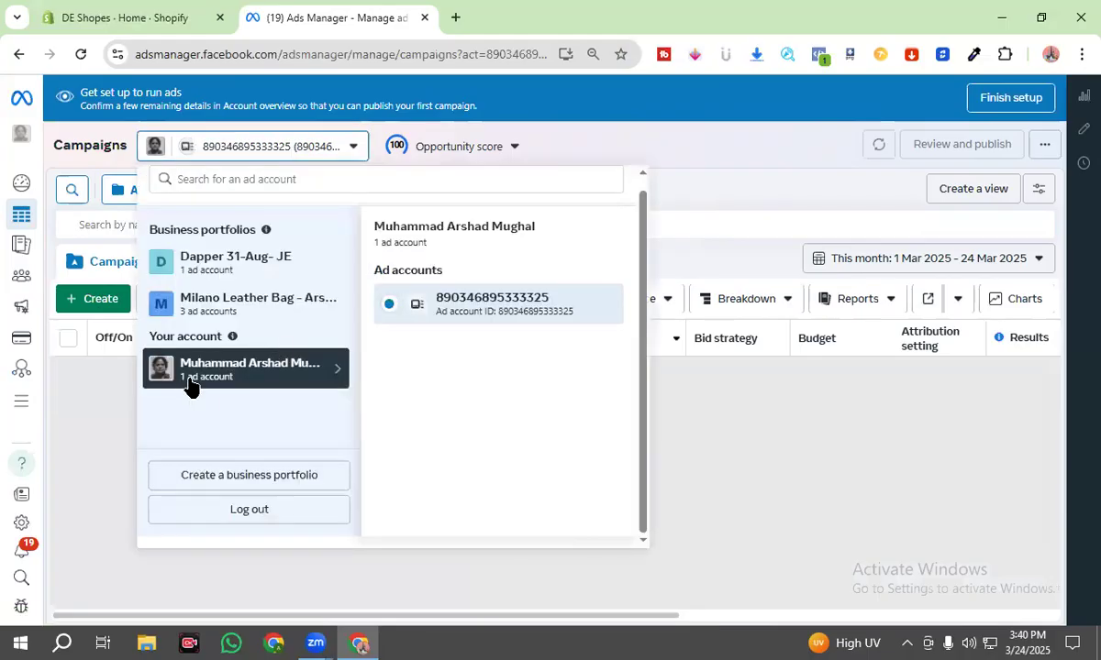
click(441, 316)
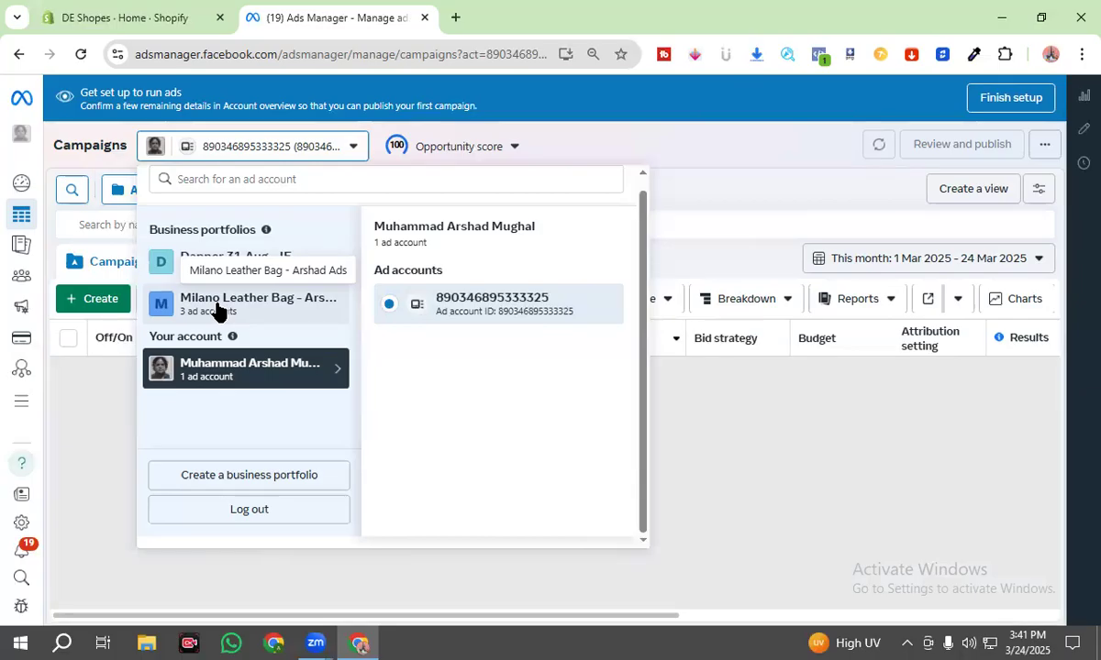
click(109, 444)
click(227, 140)
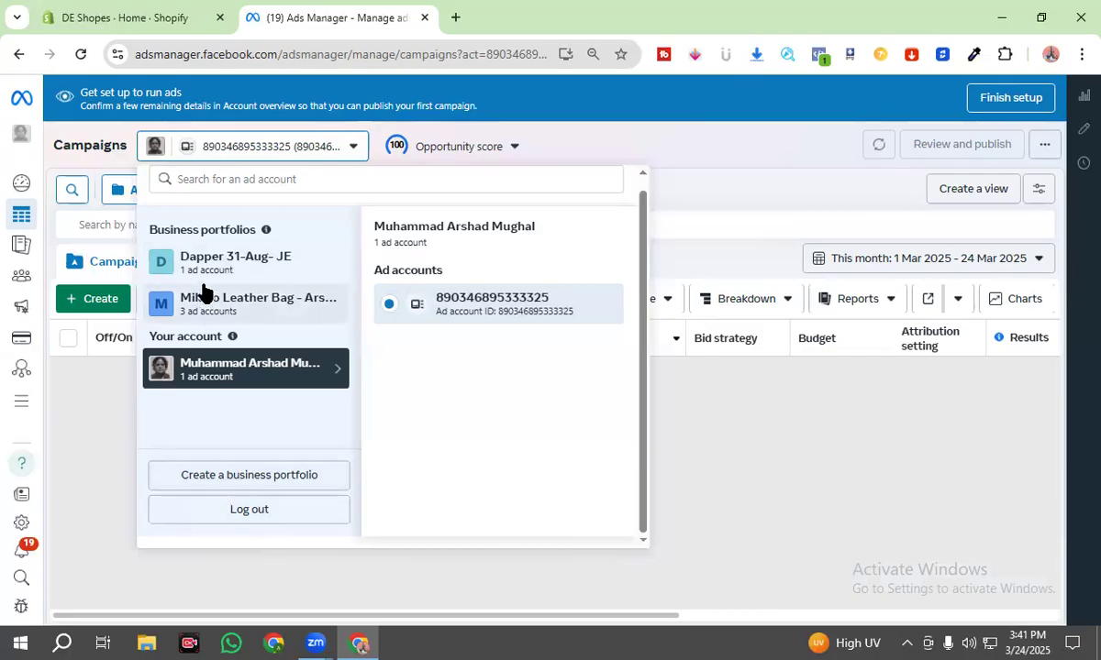
click(259, 477)
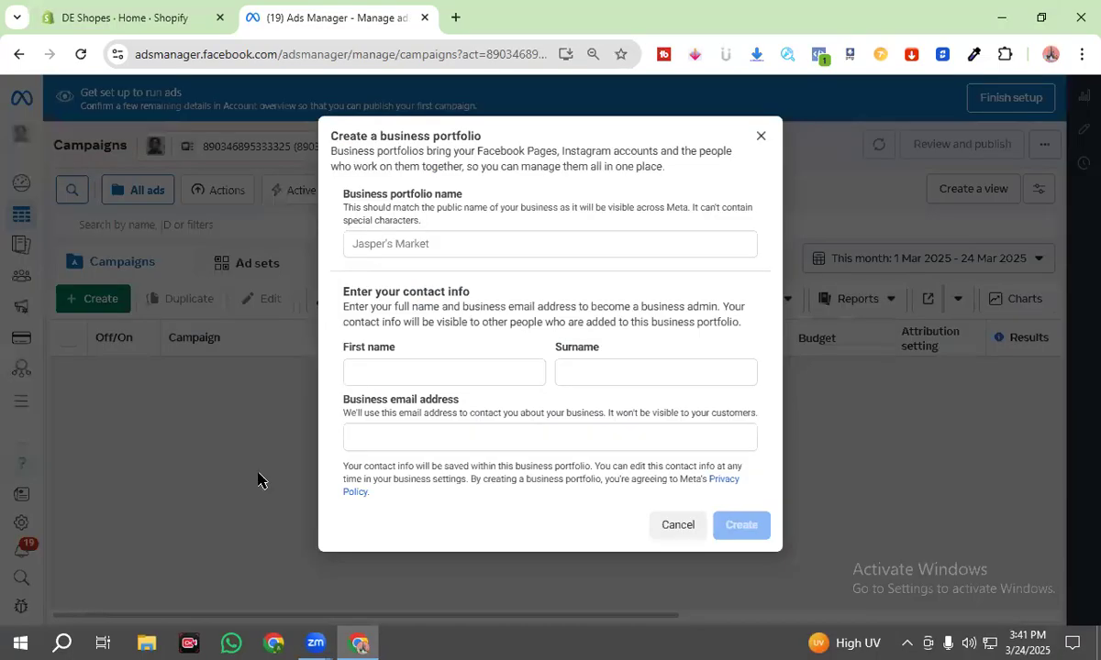
click(447, 241)
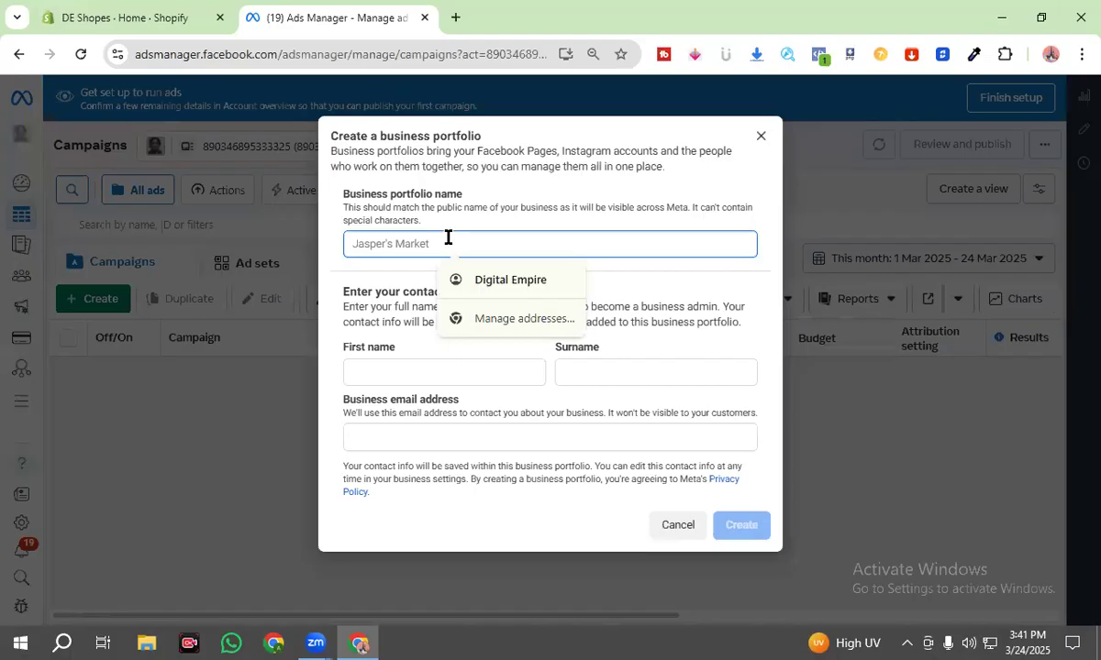
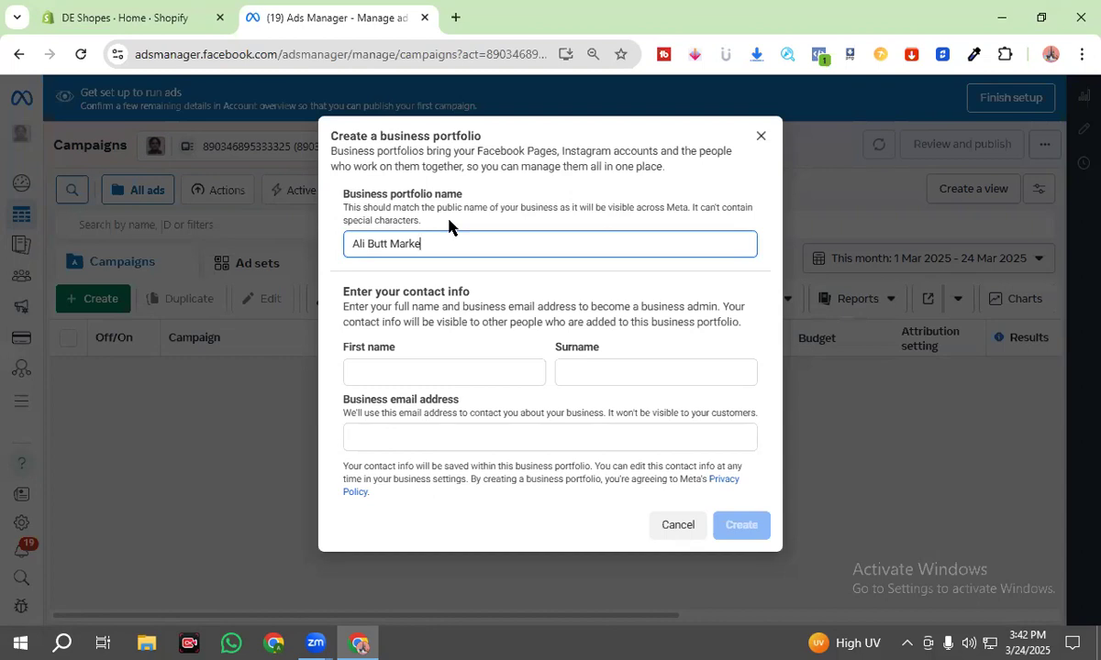
click(768, 133)
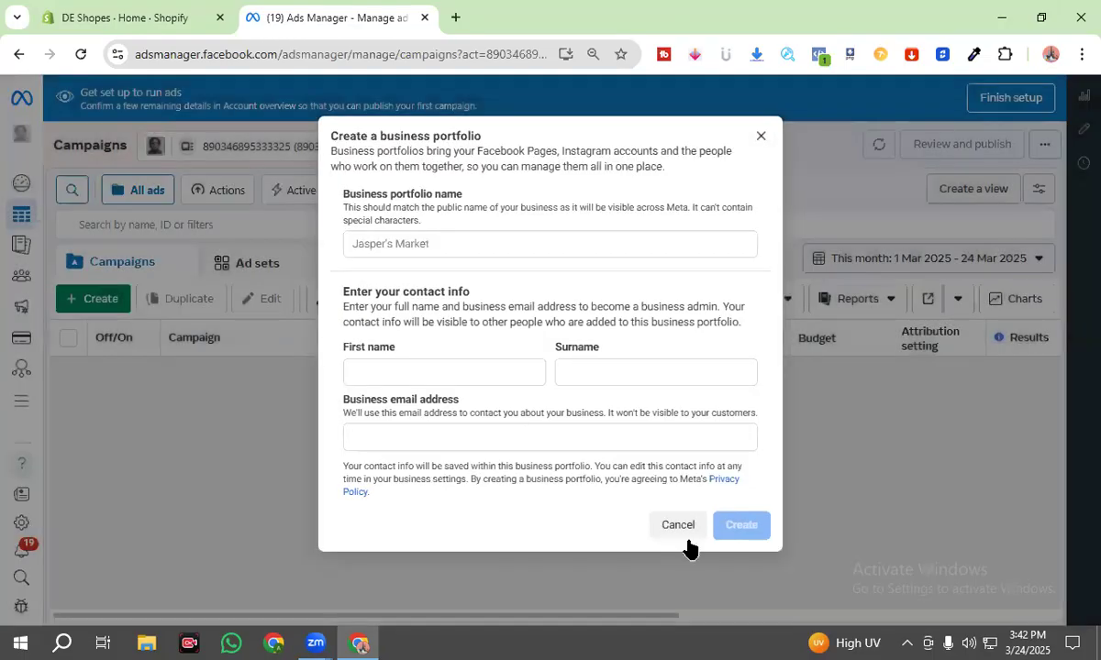
Step: Start a new business portfolio and name it with the owner's full name followed by "Ads"
click(246, 143)
click(258, 147)
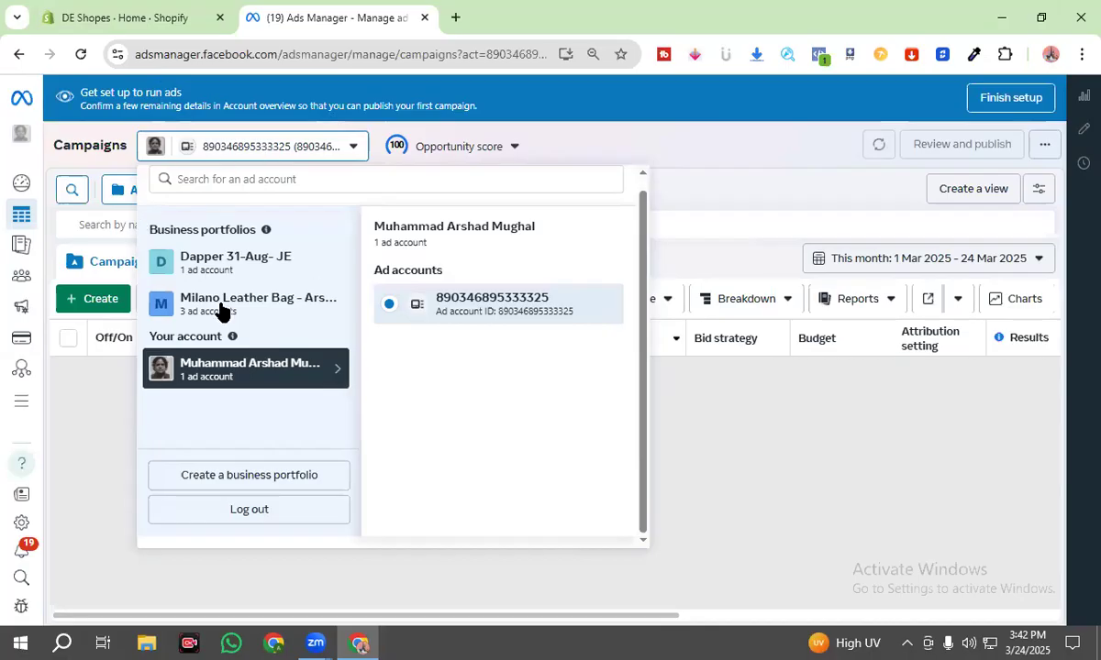
click(223, 481)
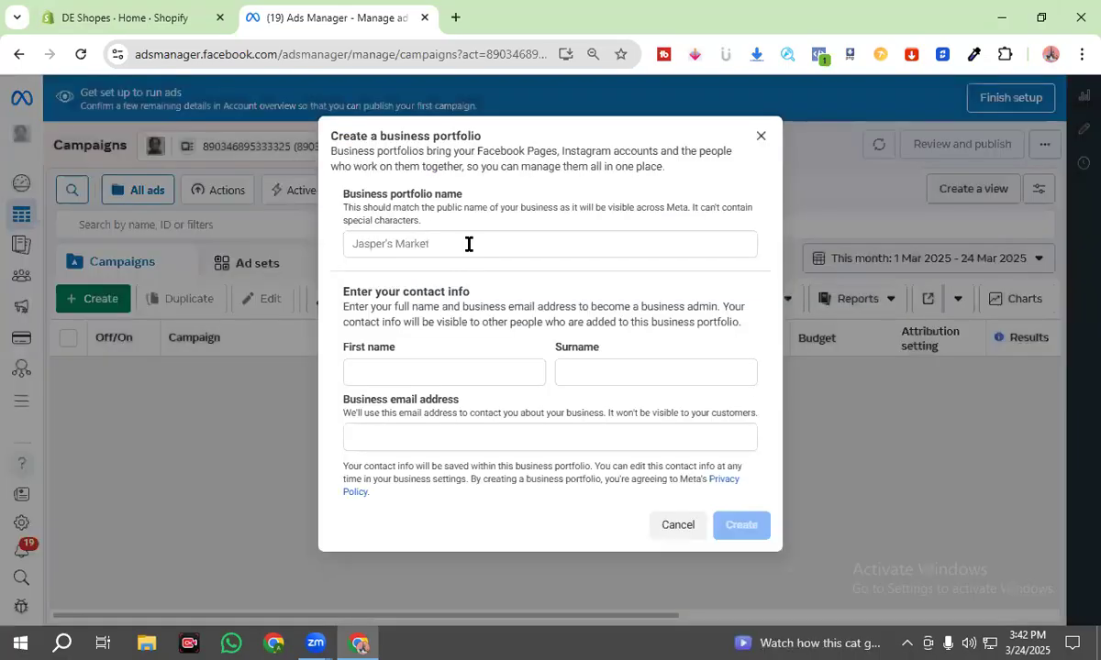
click(468, 244)
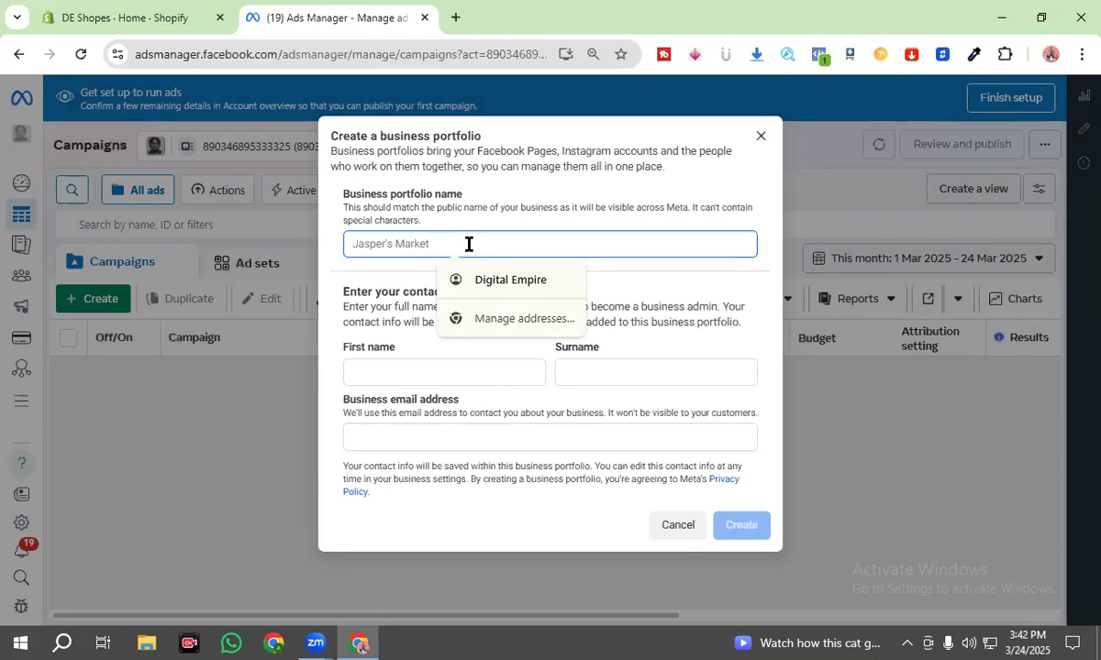
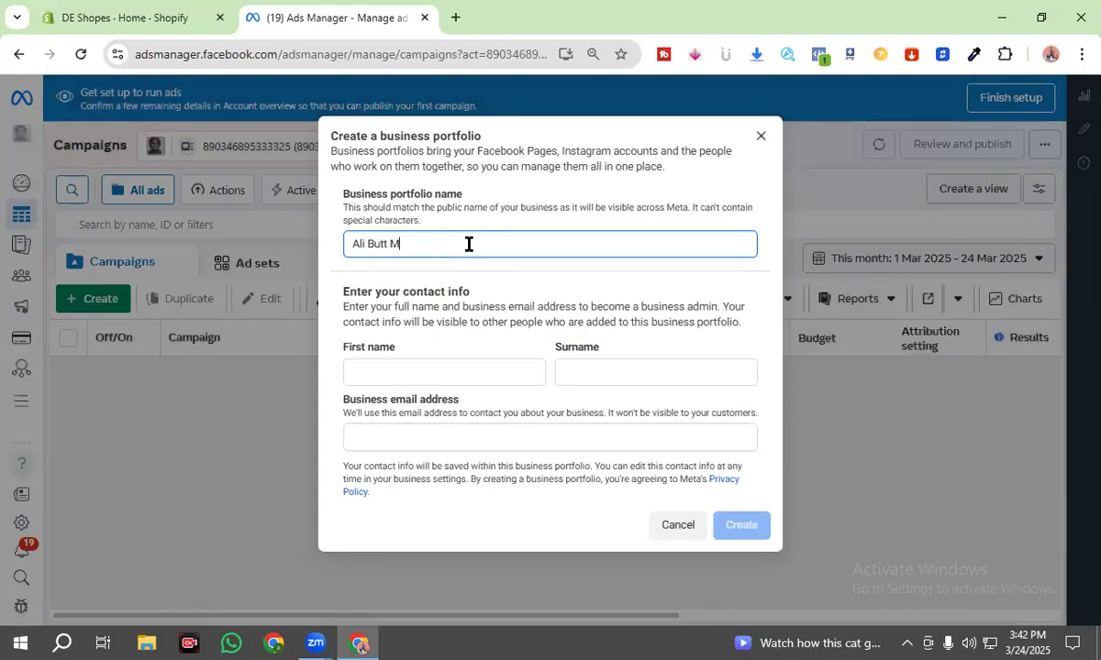
text(a)
key(BackSpace)
key(BackSpace)
text(Ads)
Step: Enter the business admin's first name and surname in the portfolio's contact info
click(443, 371)
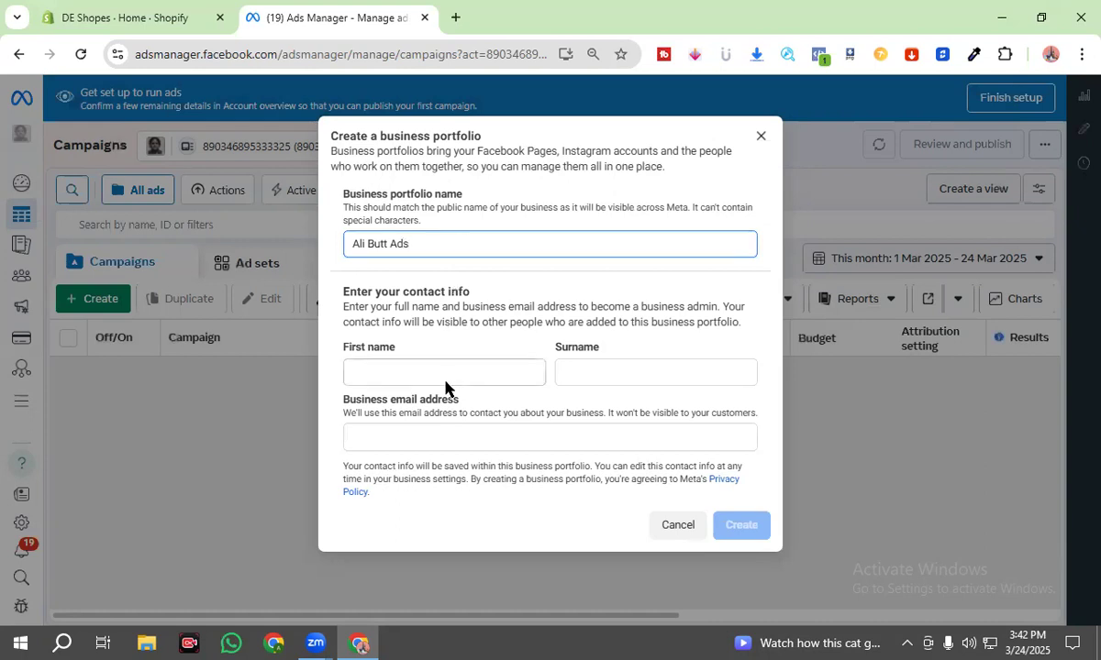
key(Tab)
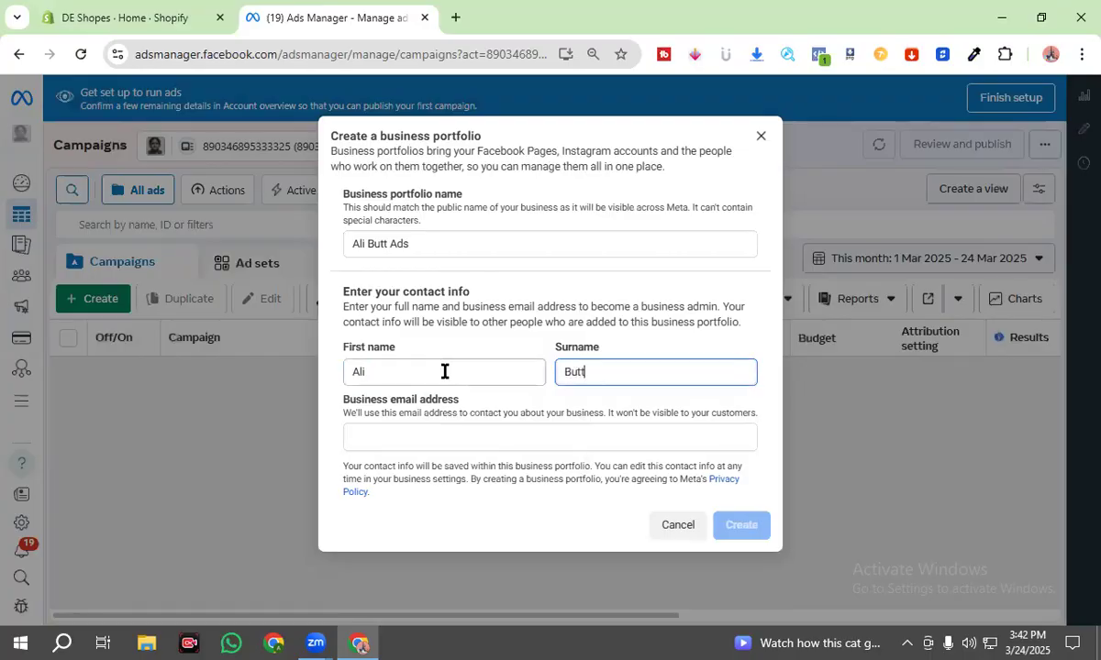
Step: Copy the signed-in Google account's e-mail address into the portfolio's business email address
click(428, 440)
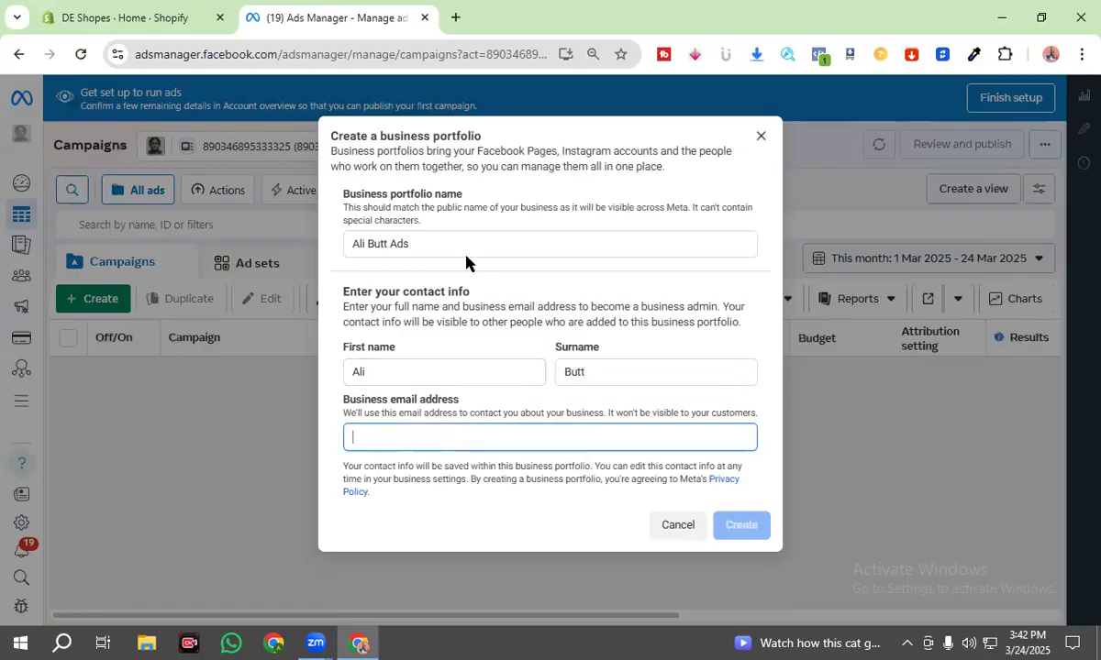
click(454, 17)
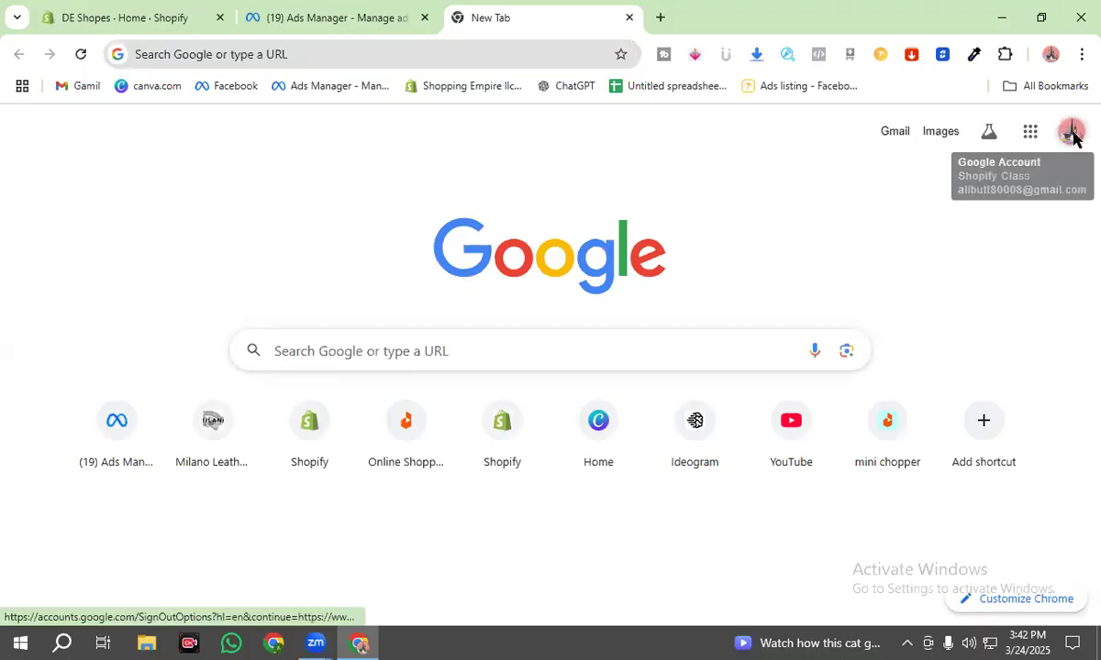
click(1070, 135)
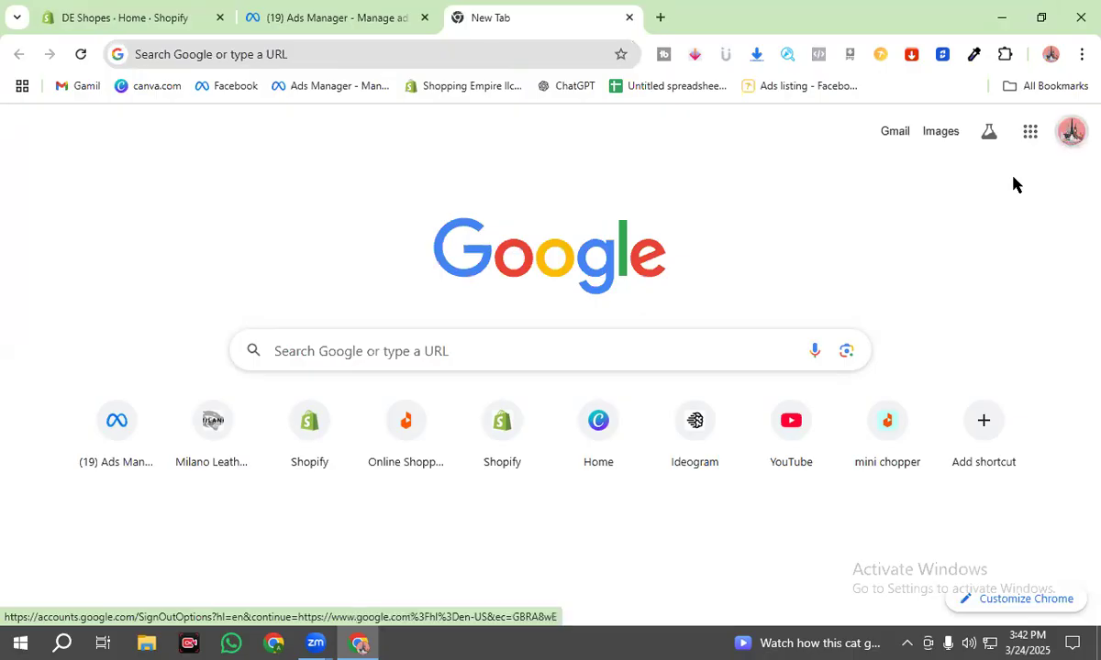
double_click(902, 188)
triple_click(902, 188)
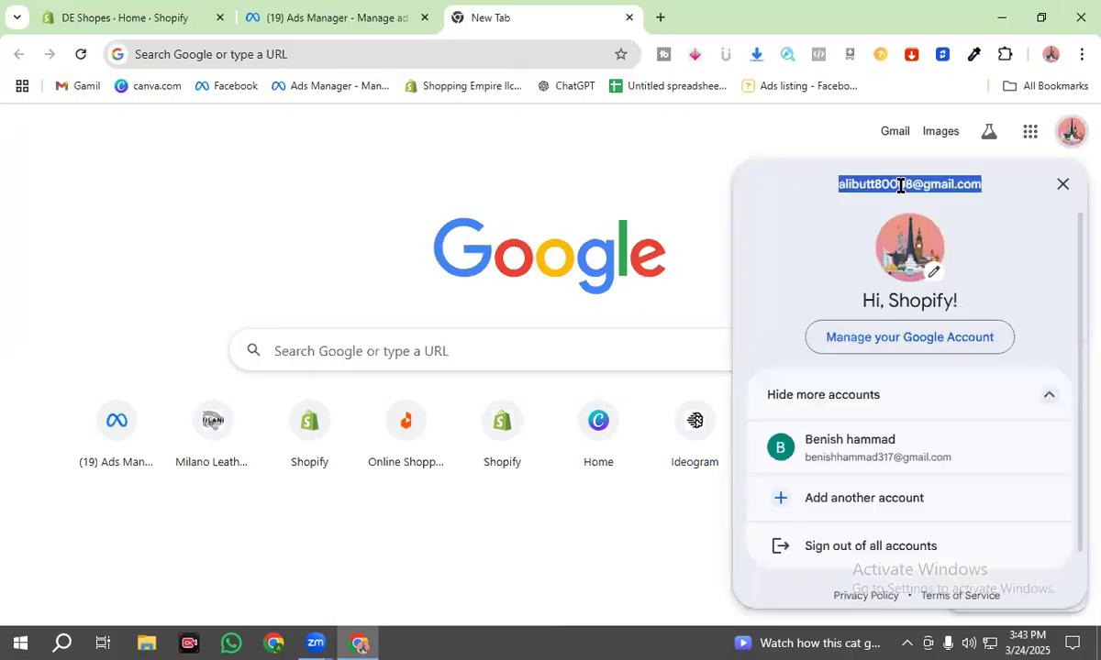
click(337, 17)
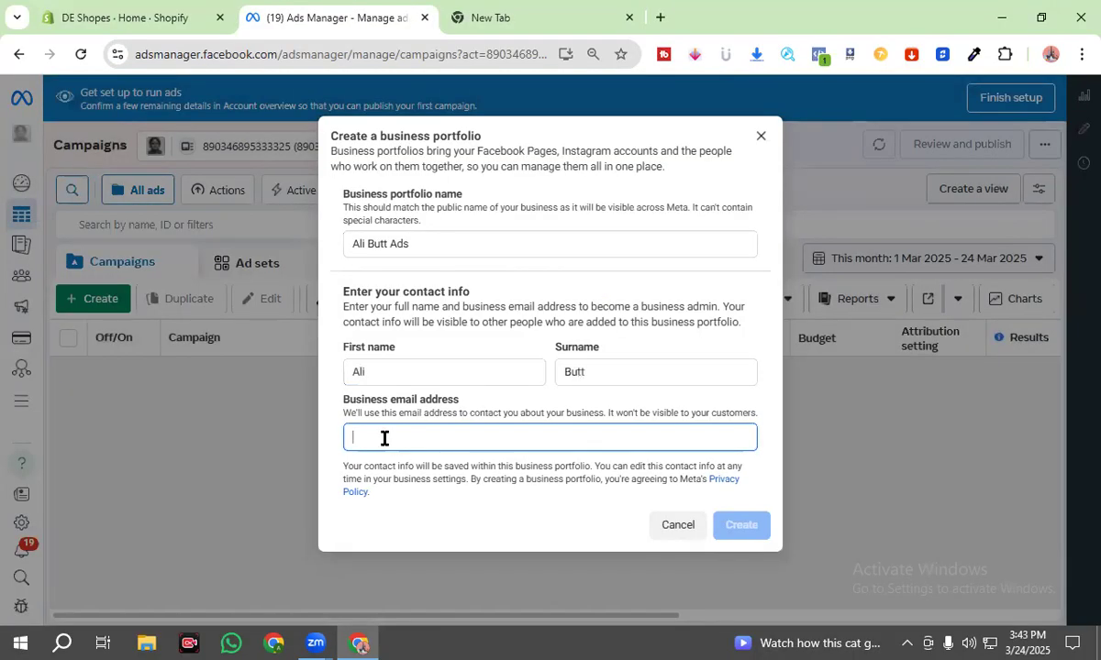
key(ctrl+v)
Step: Try to create the business portfolio, read the response and close the form
click(740, 526)
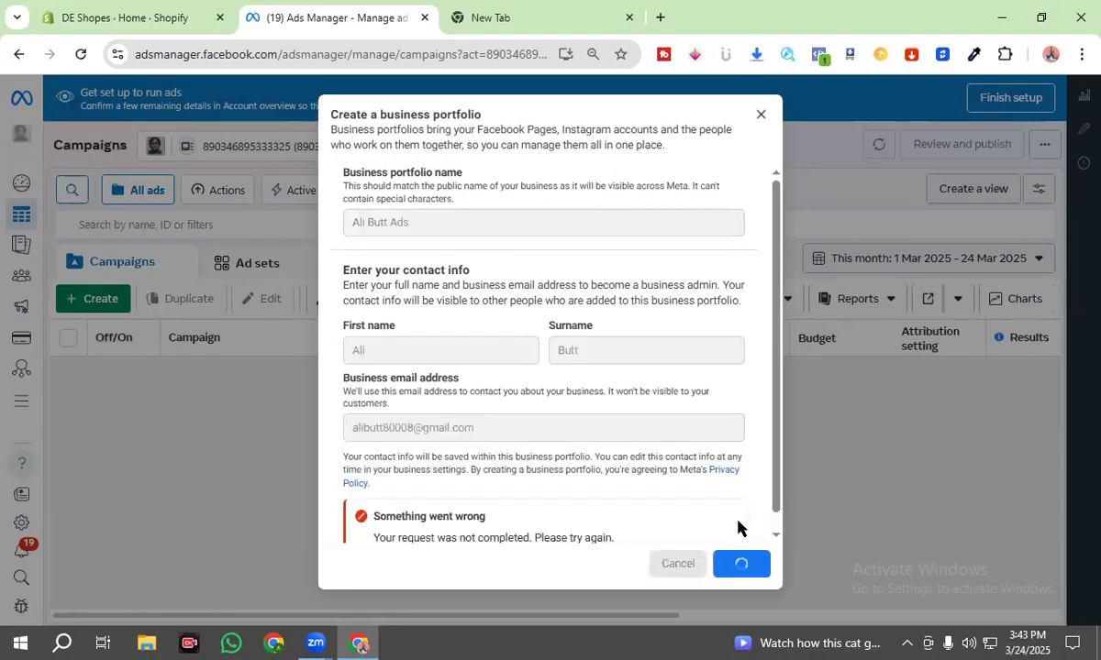
scroll(550, 495, down, 1)
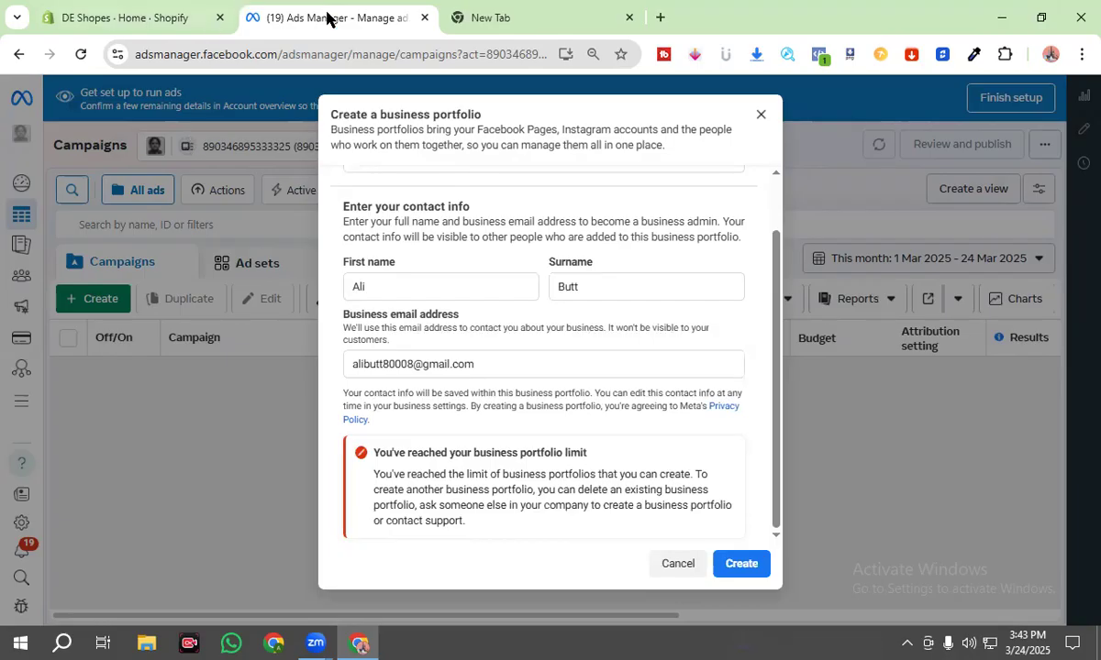
click(760, 118)
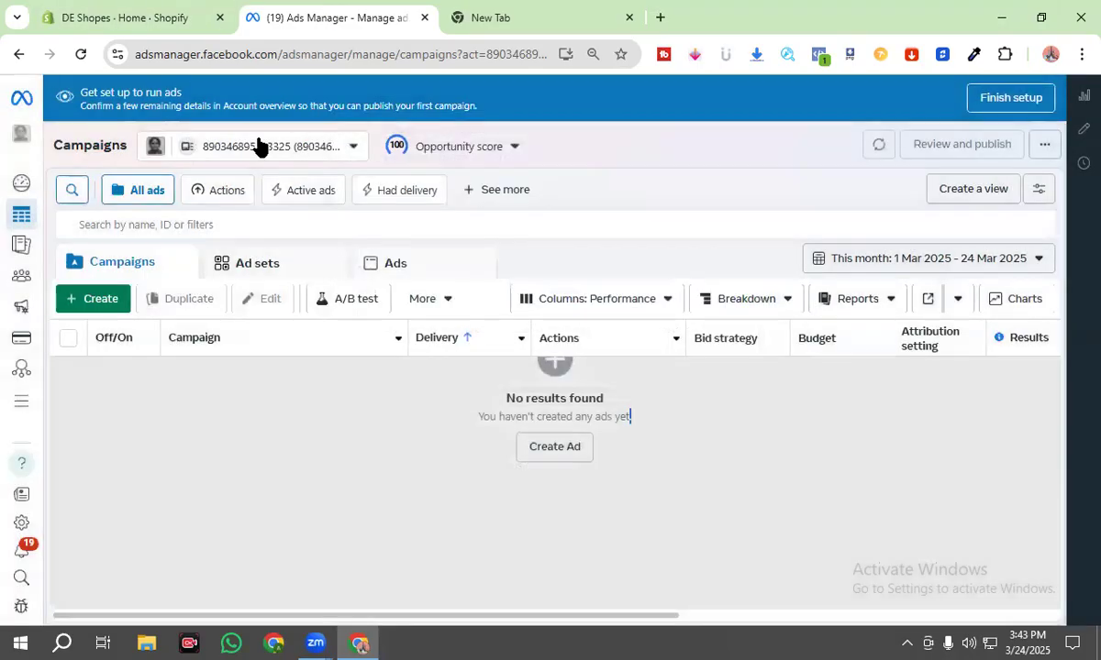
Step: Switch to the Dapper Heritage ad account in the Dapper 31-Aug- JE business portfolio
click(255, 146)
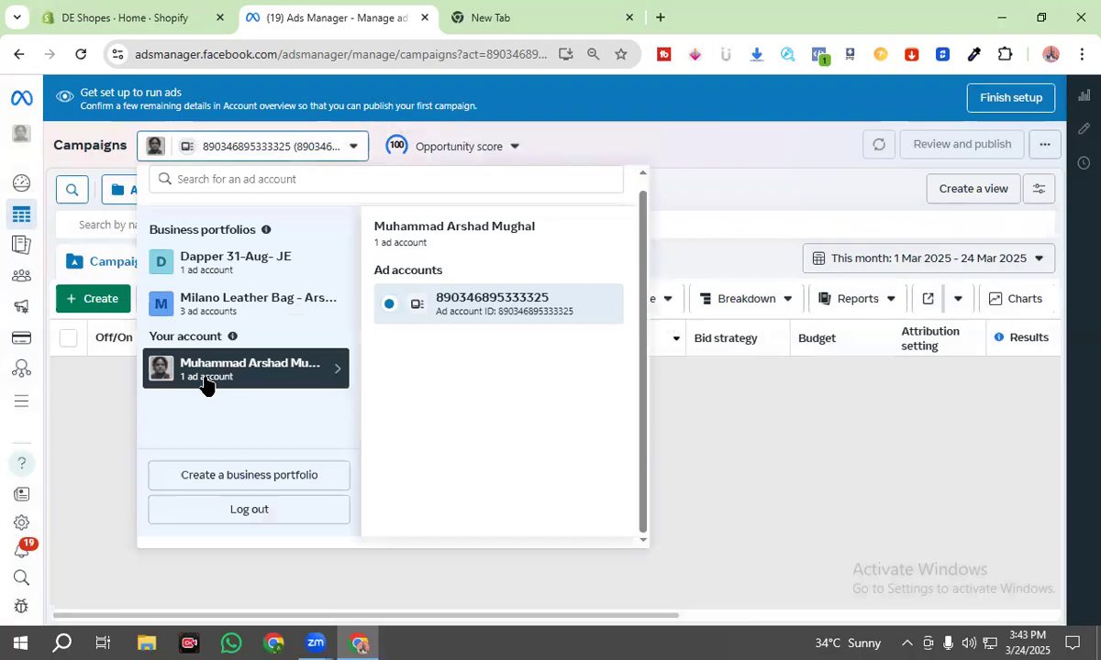
mouse_move(269, 275)
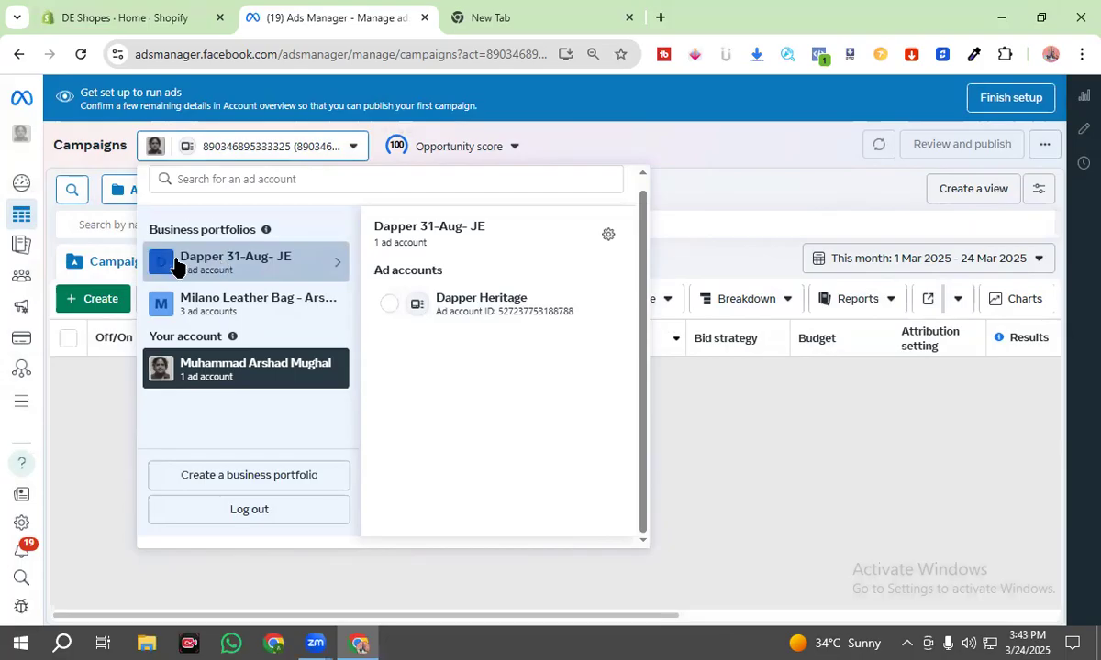
click(440, 307)
Step: Look through the full list of business tools and the main Ads Manager sections for this account
mouse_move(15, 198)
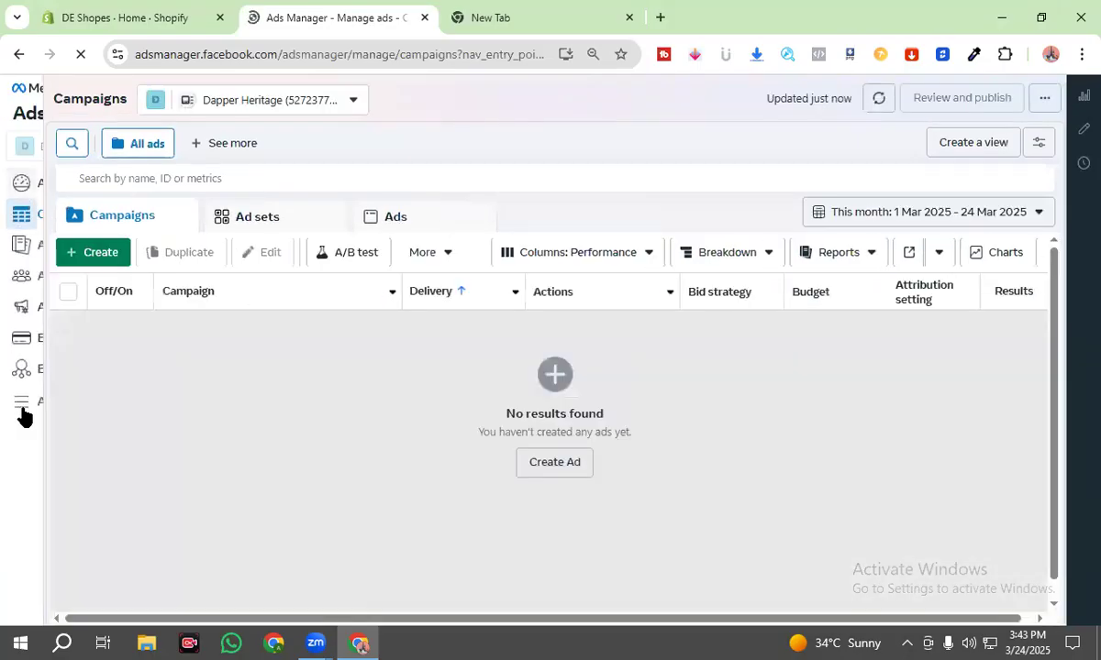
click(22, 413)
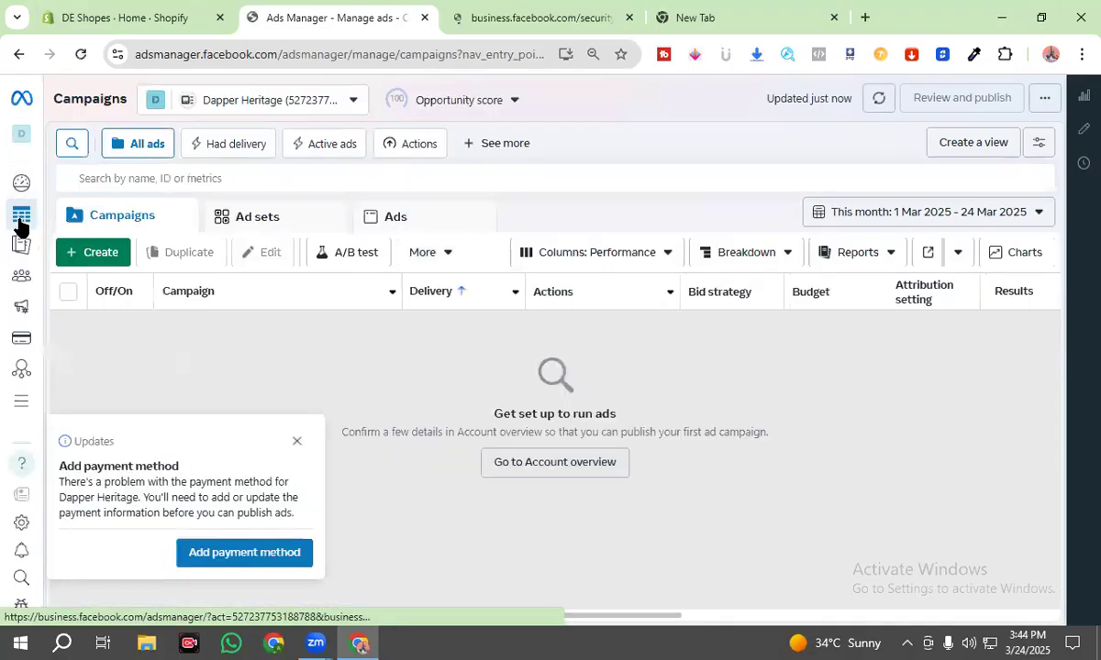
mouse_move(20, 226)
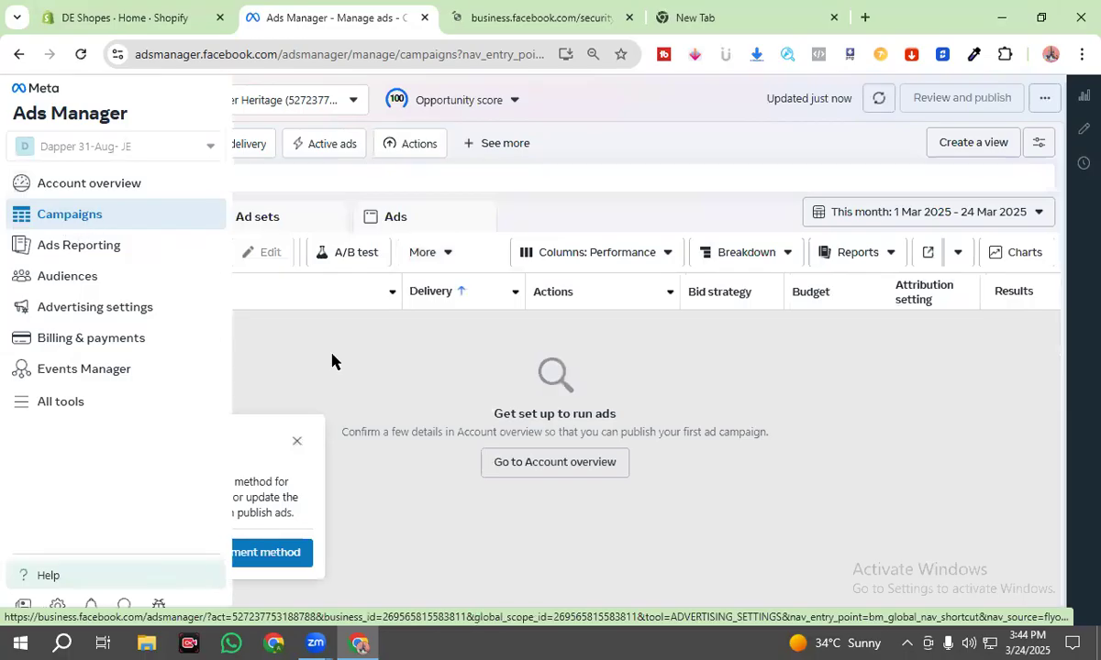
mouse_move(17, 113)
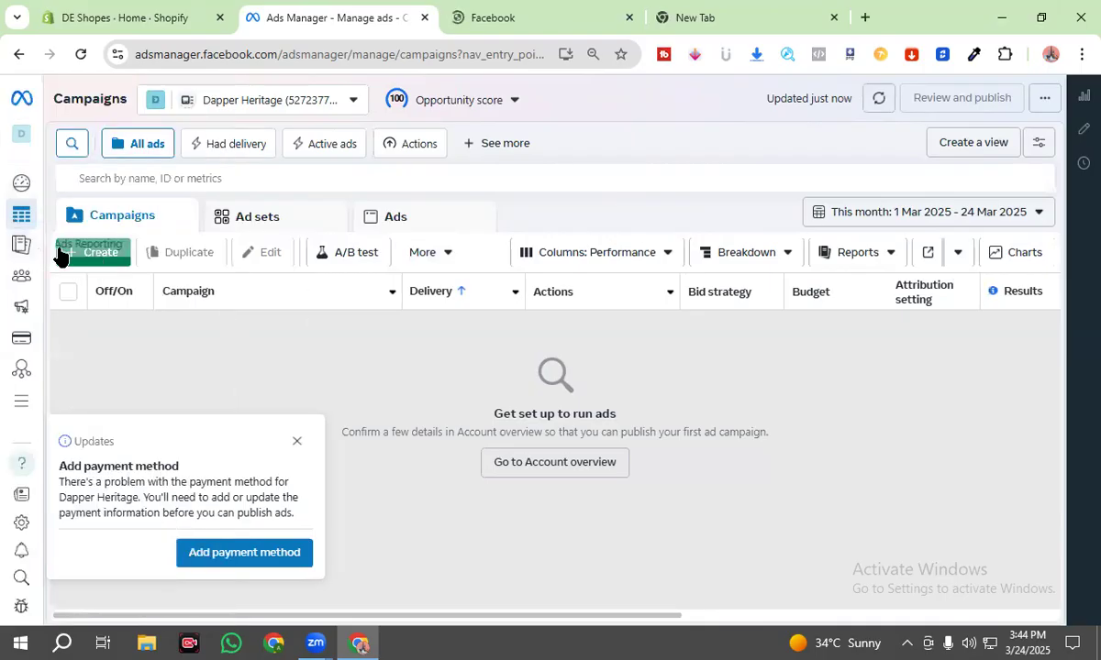
mouse_move(55, 215)
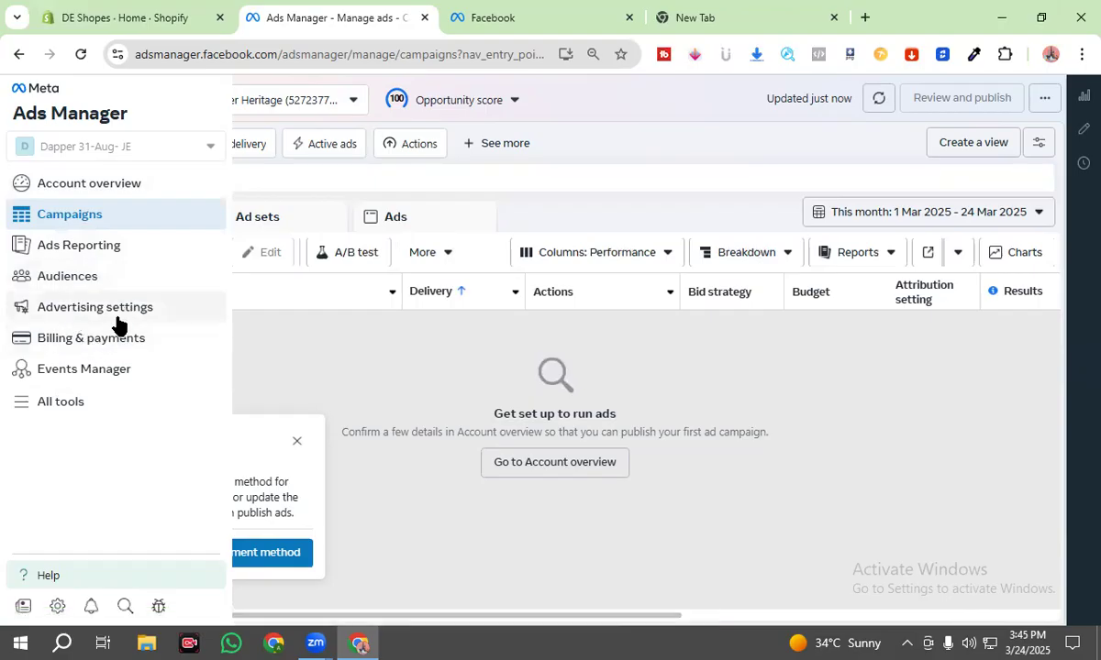
Step: Open Billing & payments in a separate browser tab and enter the two-factor authentication code
right_click(78, 344)
click(162, 365)
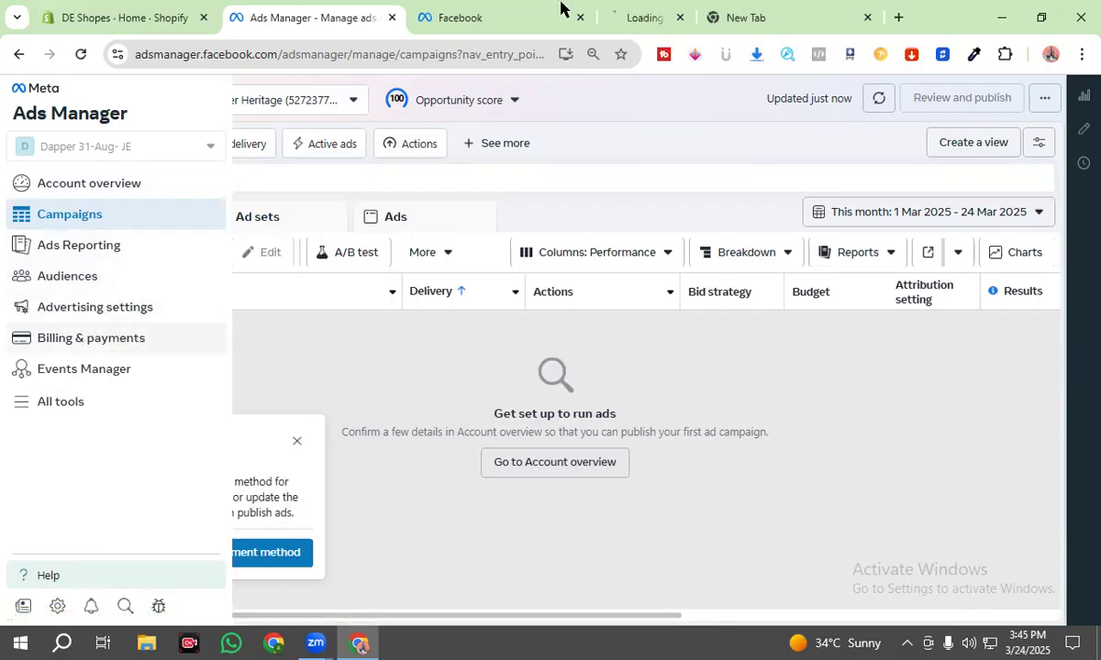
click(641, 16)
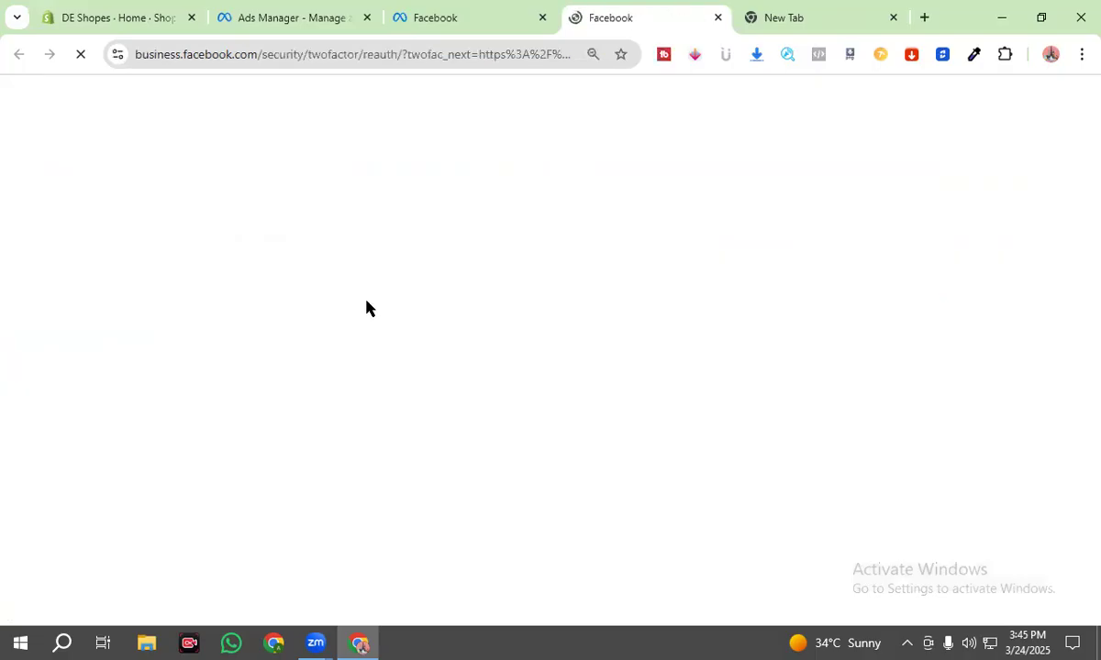
click(376, 267)
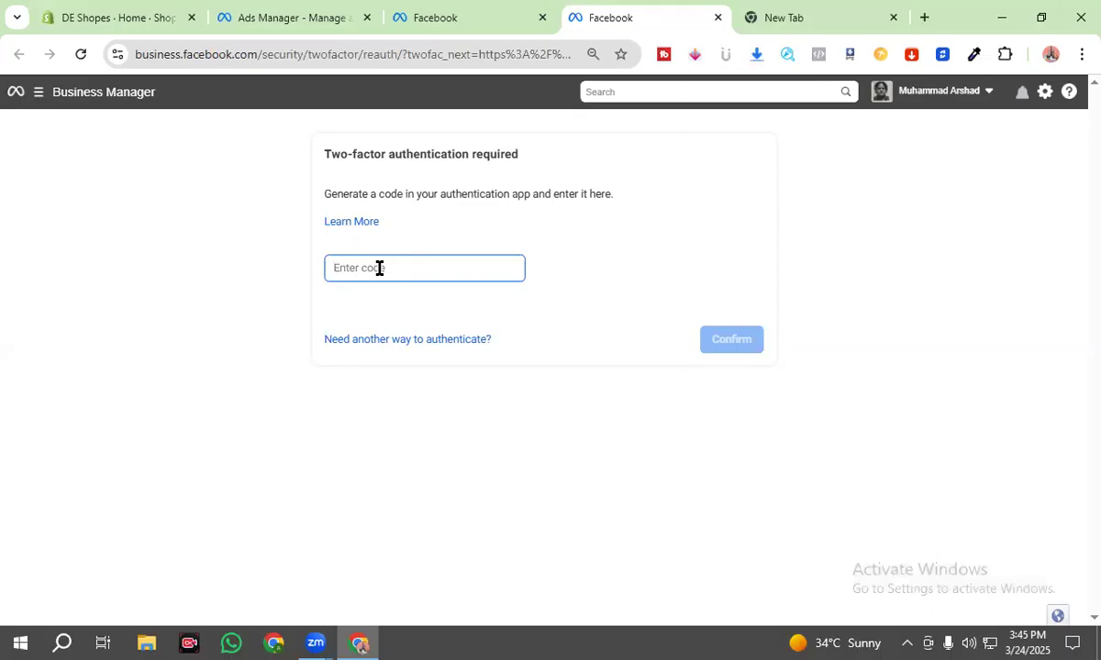
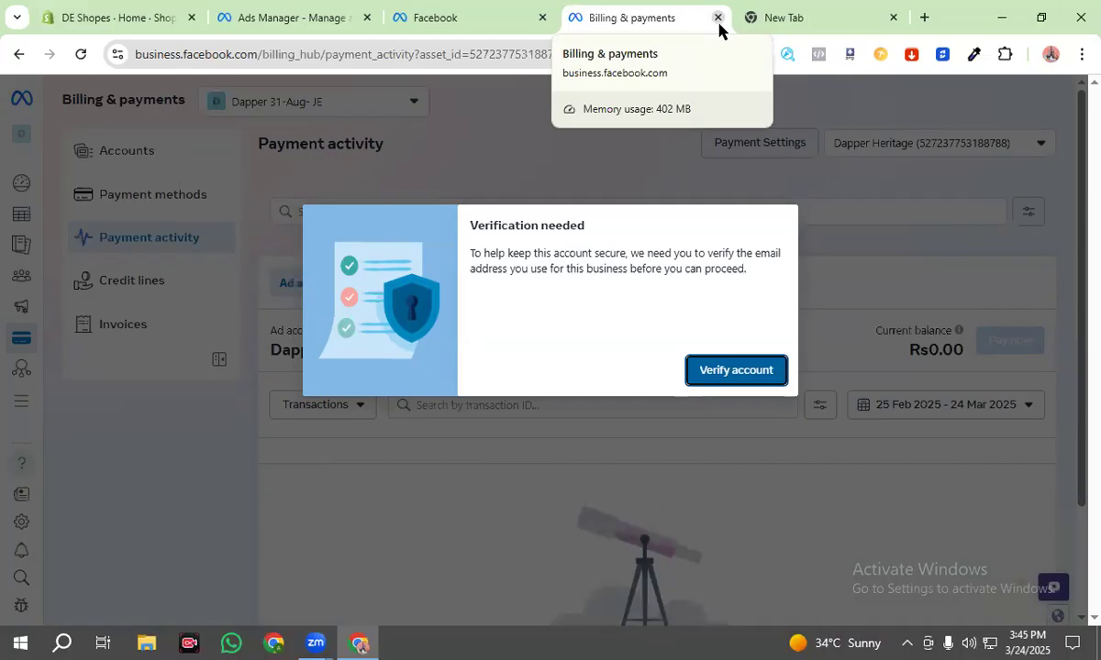
Step: Close the Billing & payments tab, return to the campaigns list and dismiss the payment method notice
click(719, 22)
click(312, 7)
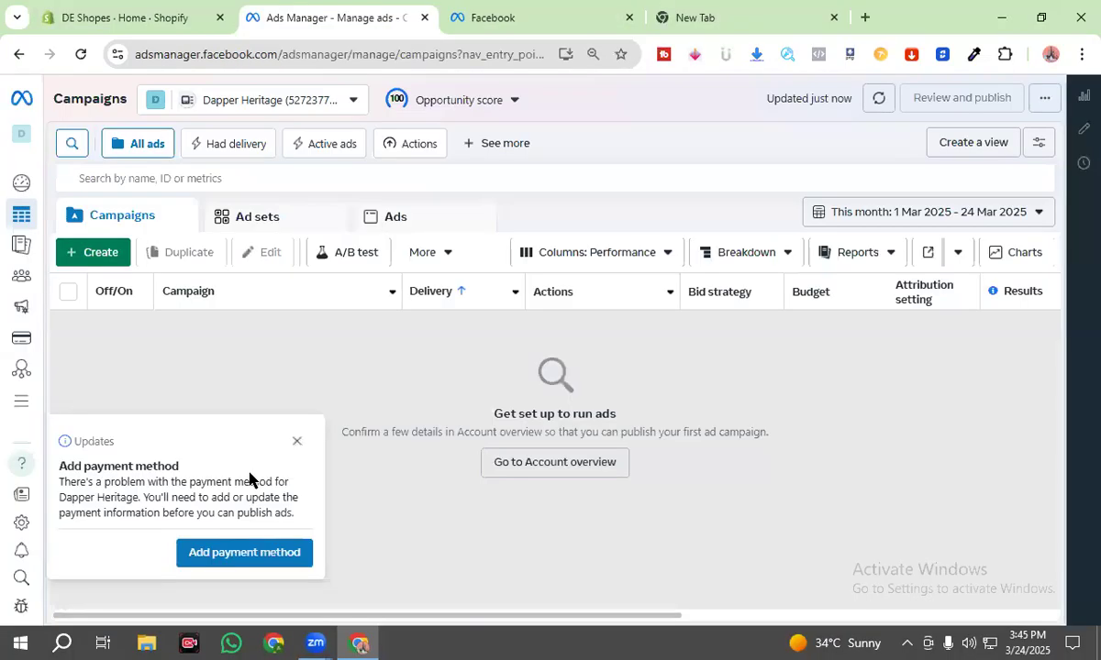
click(296, 441)
click(631, 140)
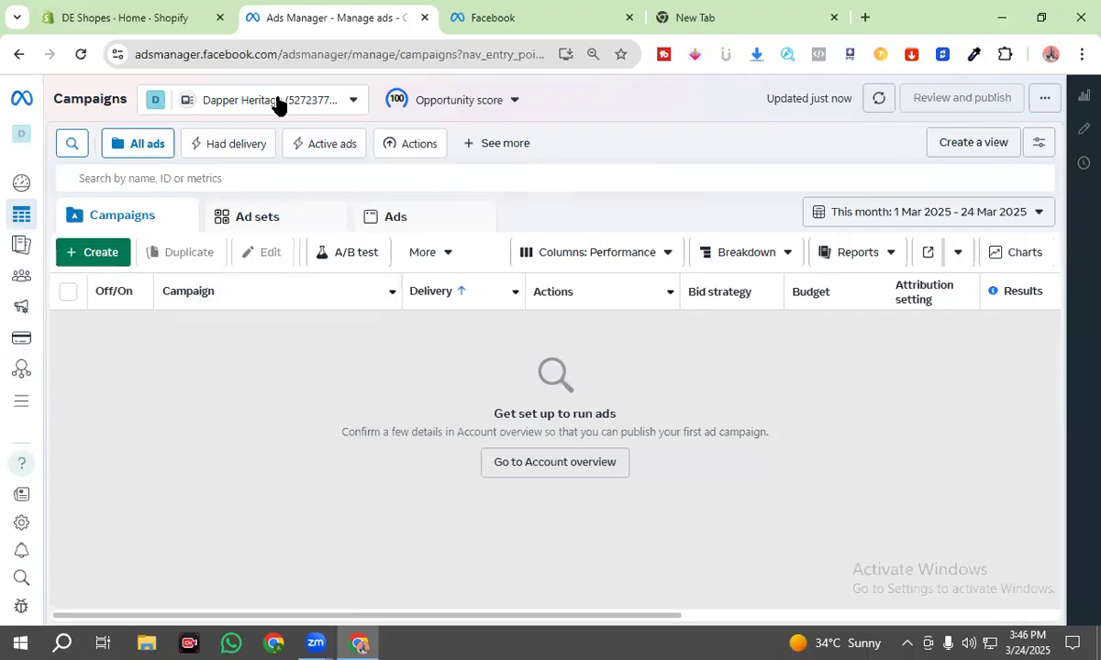
Step: Examine the current ad account's name and ID in the account selector, then close it
double_click(340, 101)
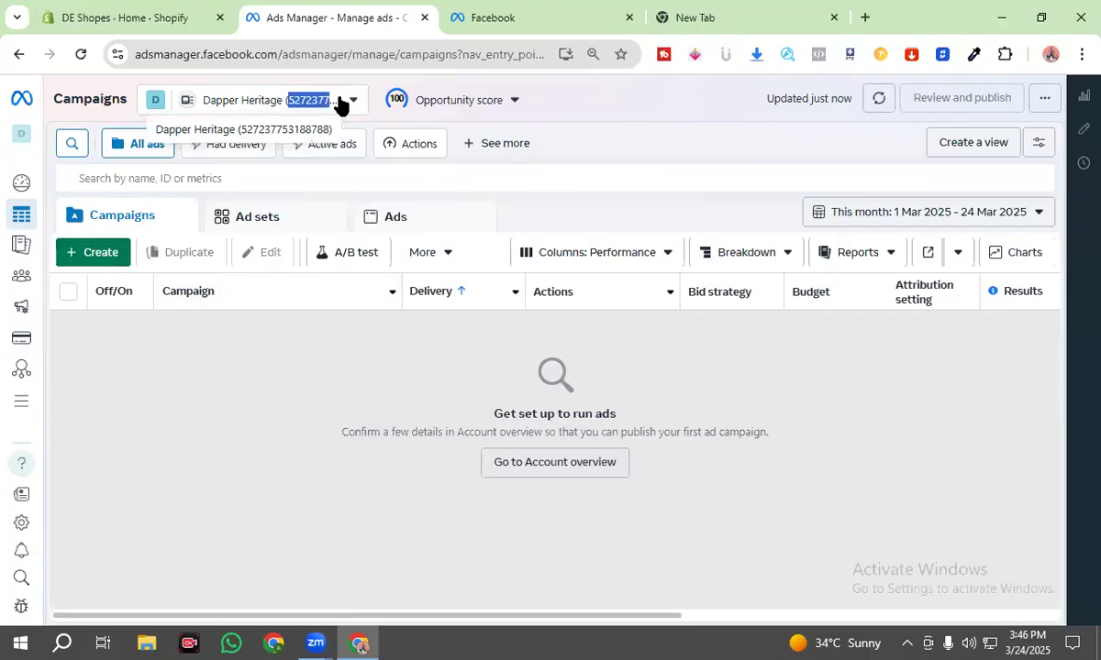
click(350, 102)
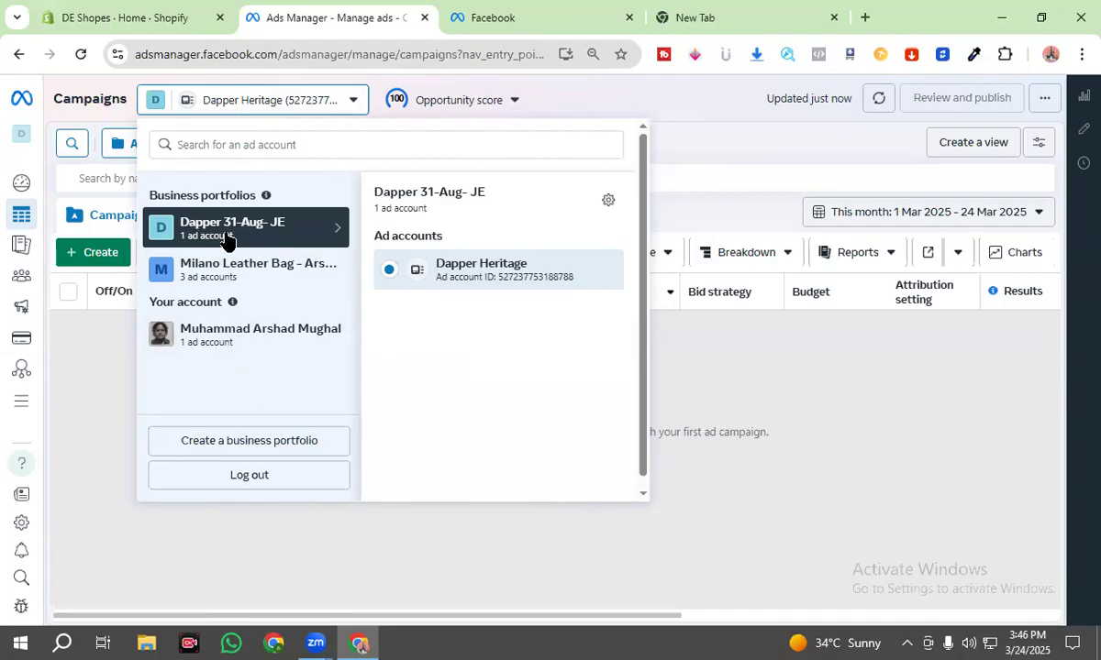
double_click(468, 280)
click(769, 385)
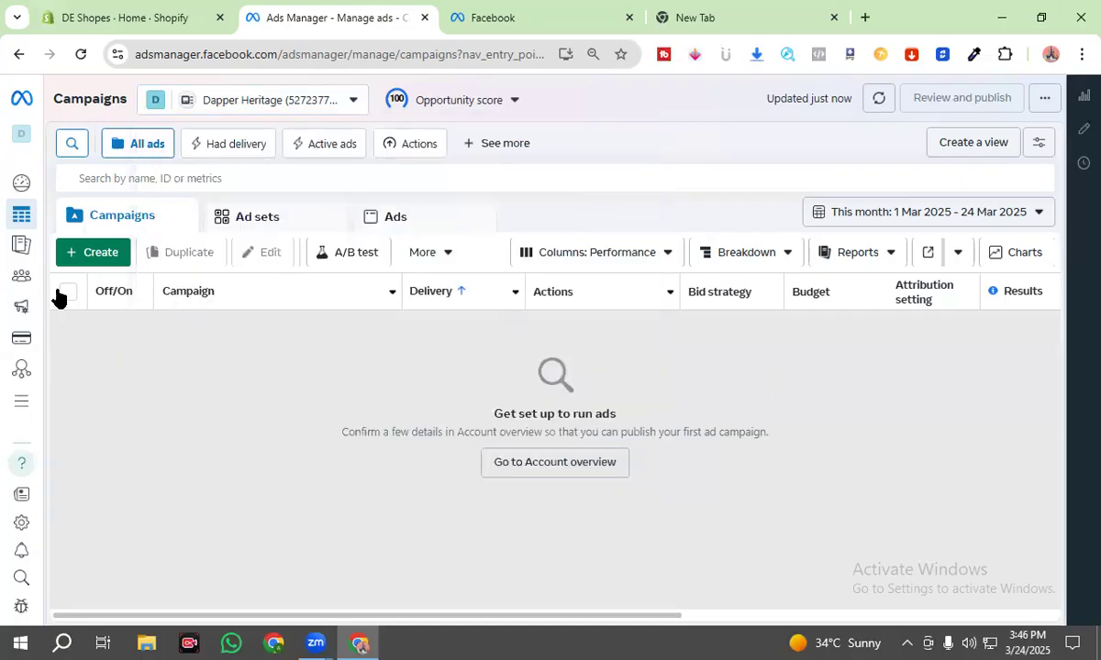
Step: Start a new campaign and review the campaign objectives on offer, from Awareness through Sales
click(98, 254)
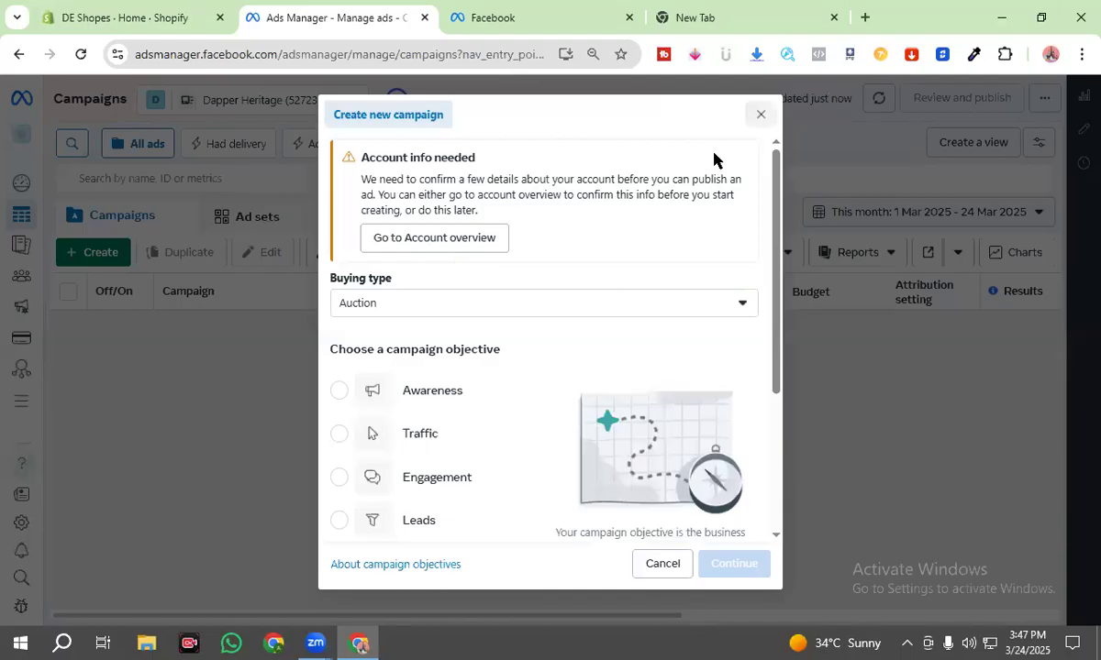
scroll(702, 163, down, 3)
scroll(474, 302, up, 2)
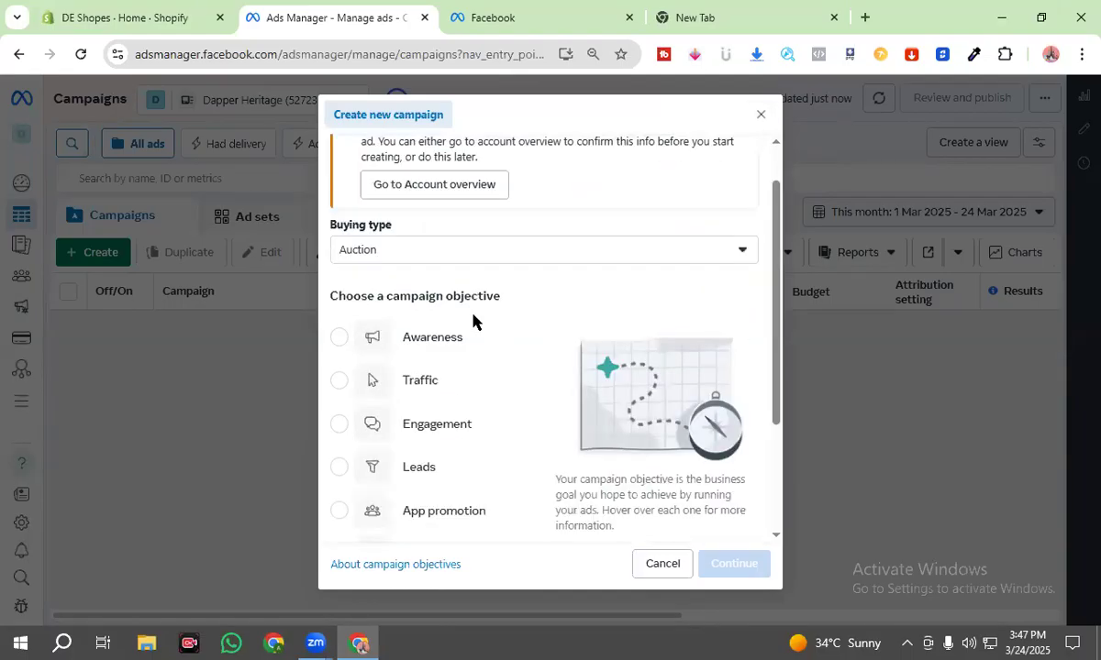
scroll(499, 323, down, 2)
scroll(531, 321, up, 2)
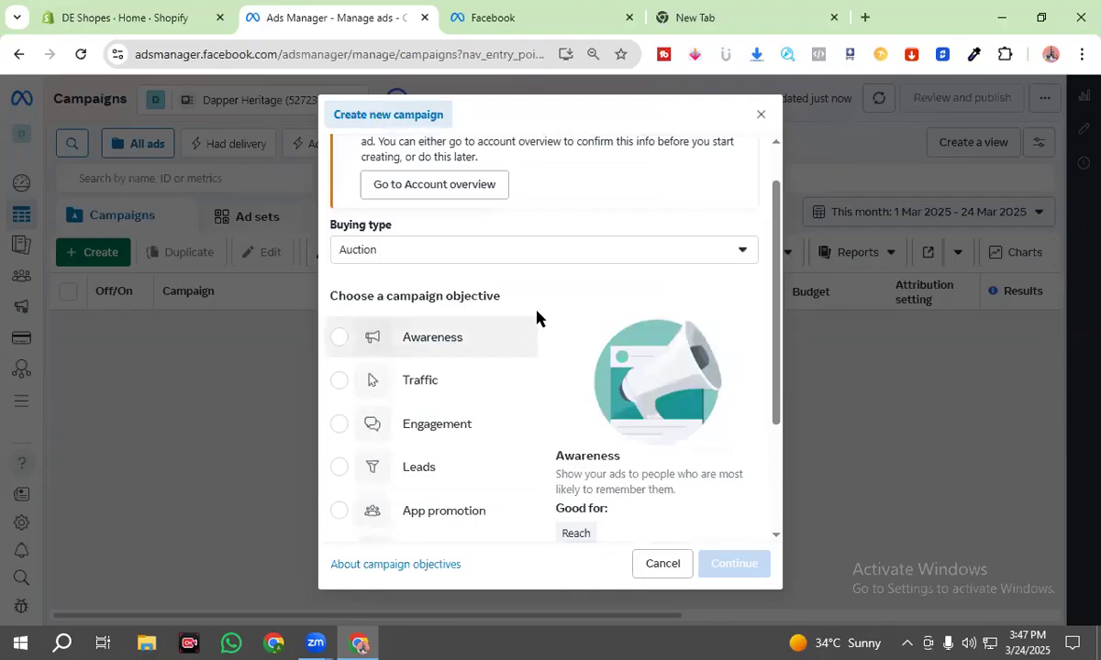
scroll(538, 317, down, 1)
mouse_move(539, 318)
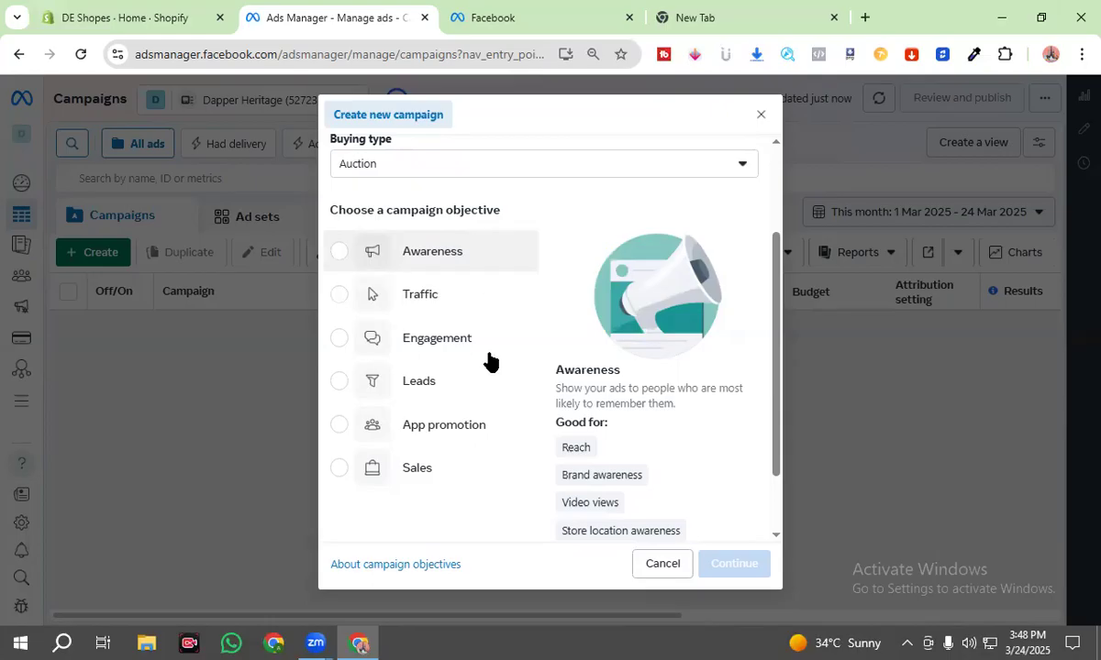
scroll(486, 362, up, 3)
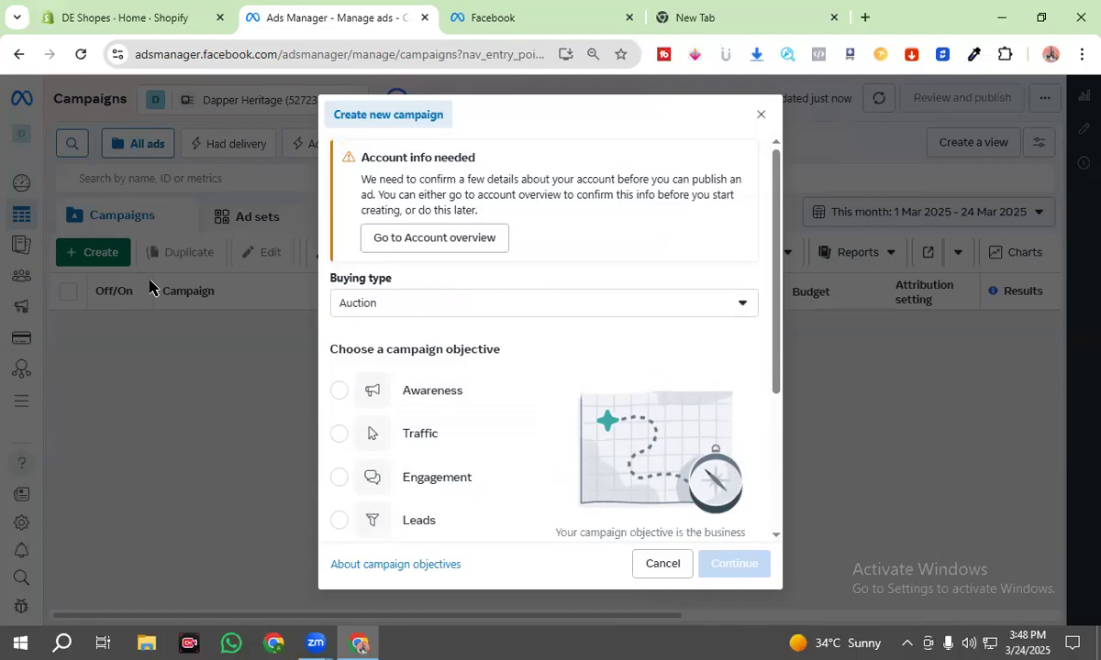
scroll(447, 431, down, 1)
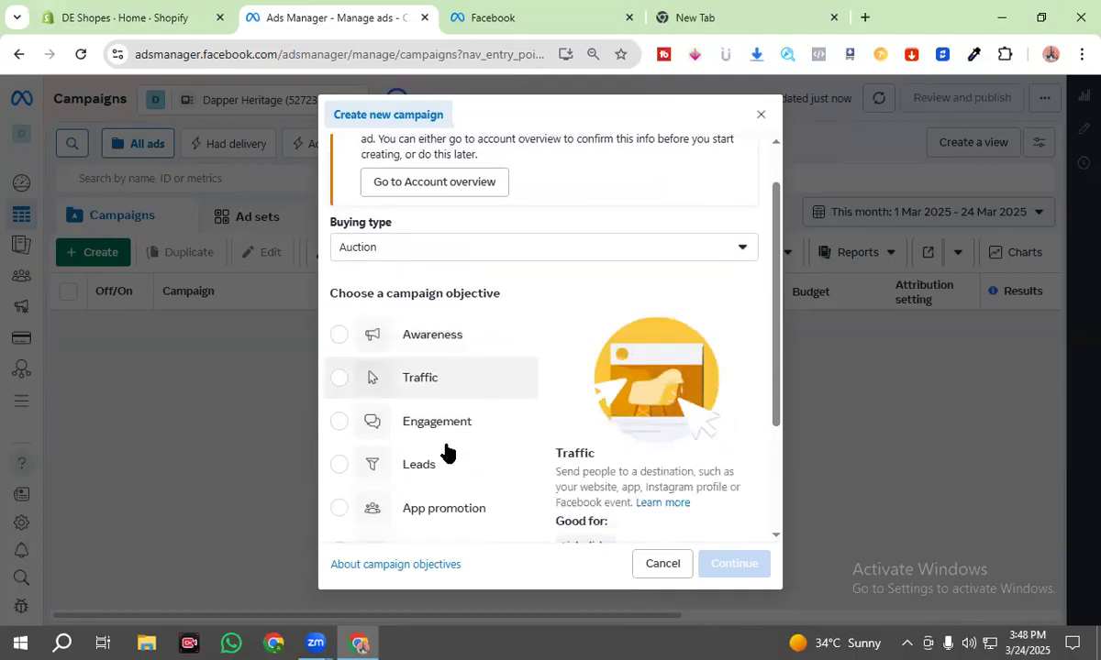
scroll(424, 386, down, 2)
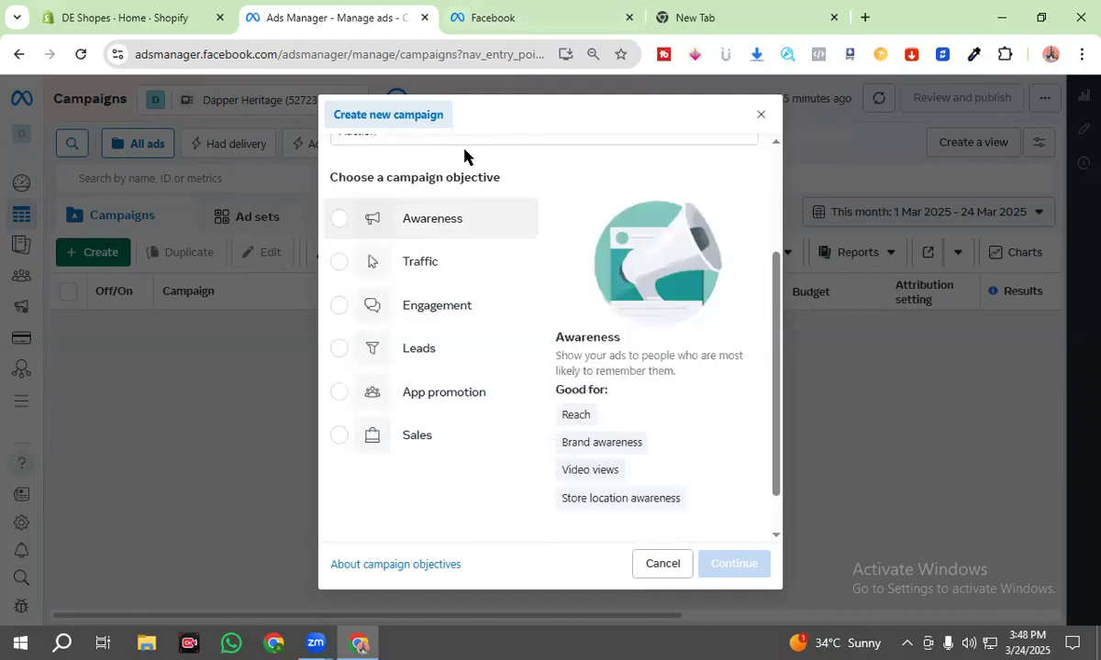
mouse_move(424, 220)
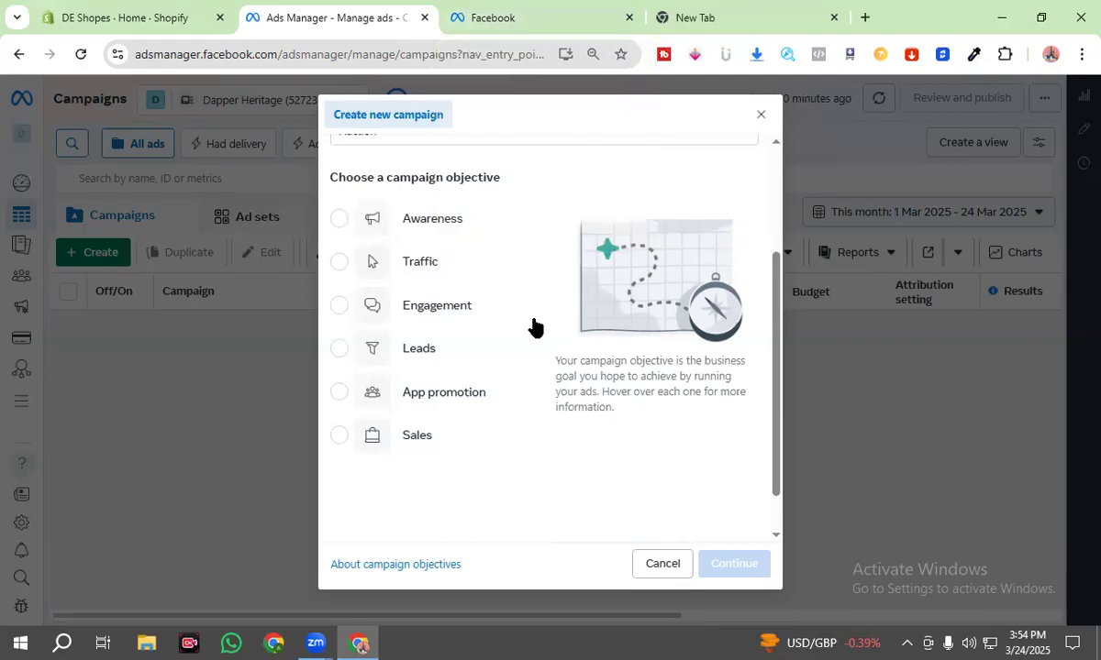
mouse_move(478, 349)
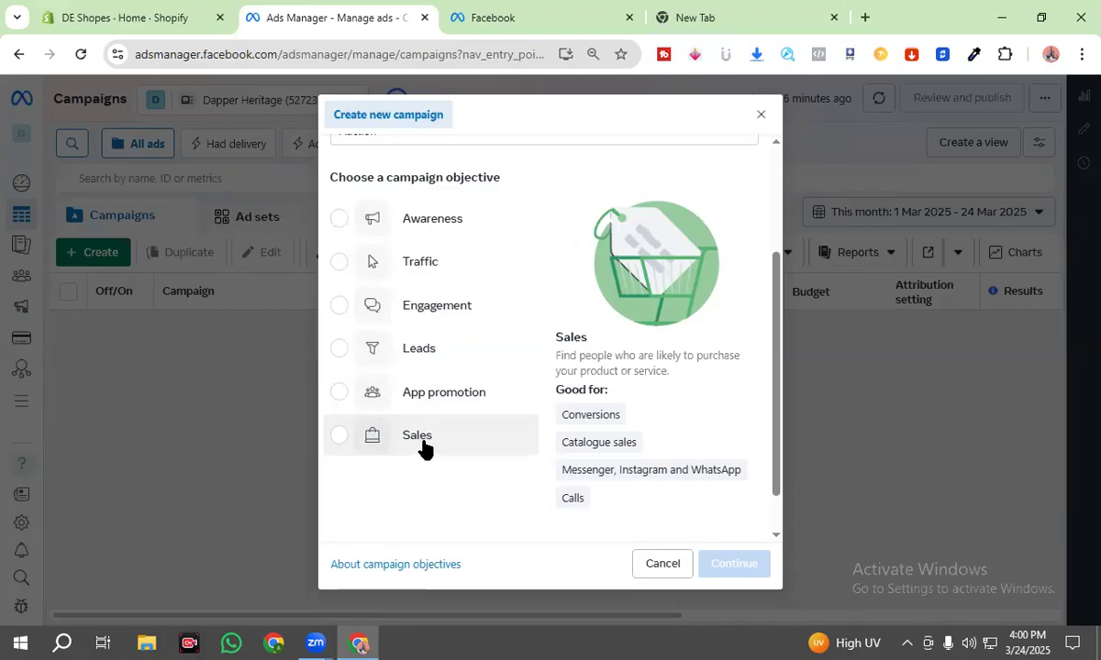
Step: Create the campaign draft with the Sales objective and the Manual sales campaign setup
click(395, 444)
click(736, 565)
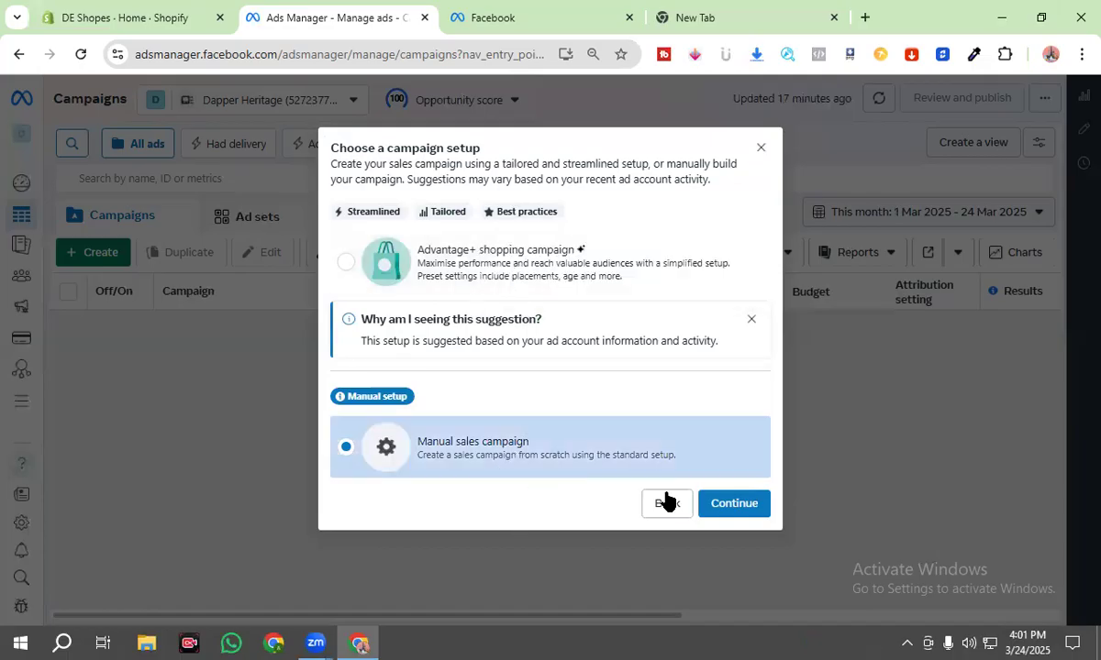
click(734, 504)
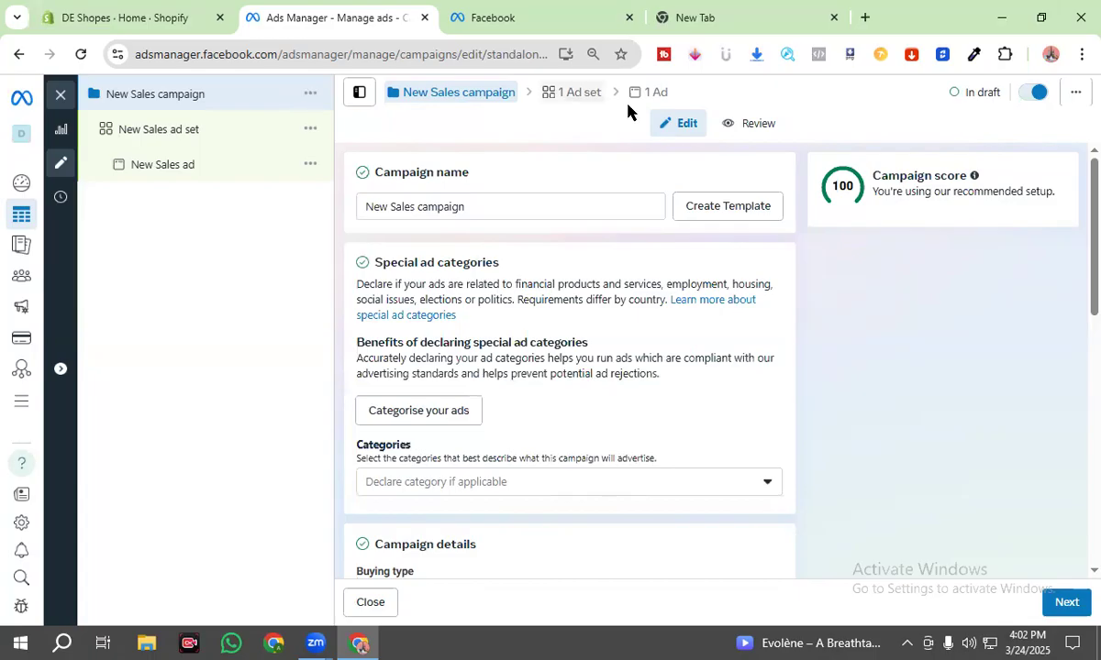
Step: View the draft's ad set level, return to the campaign level and select the campaign name text
click(562, 95)
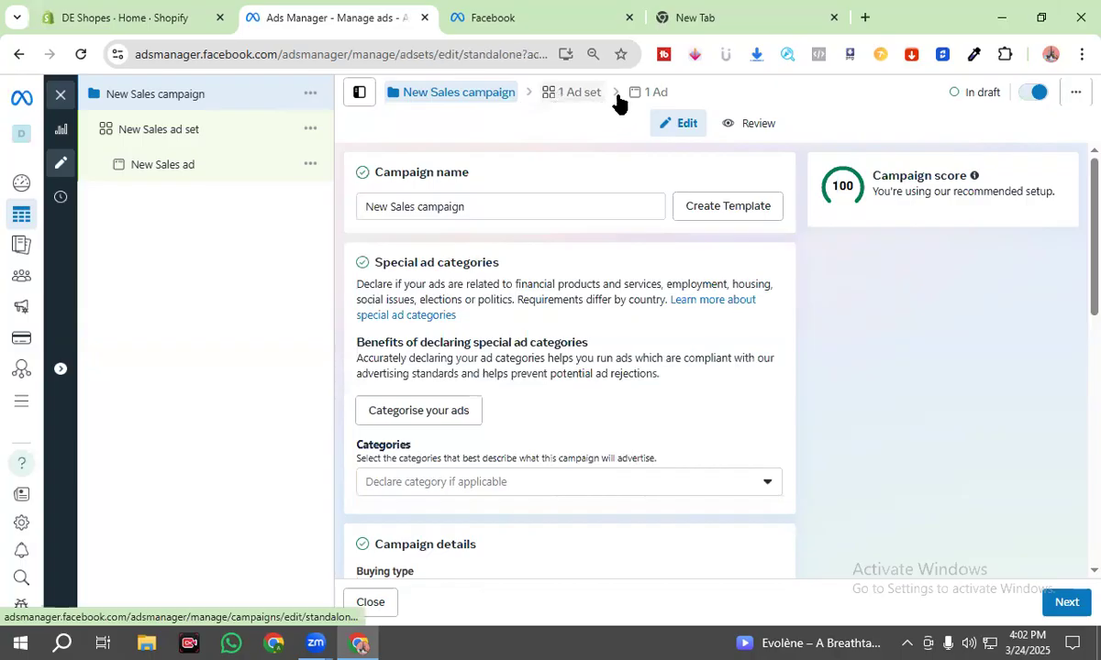
click(446, 96)
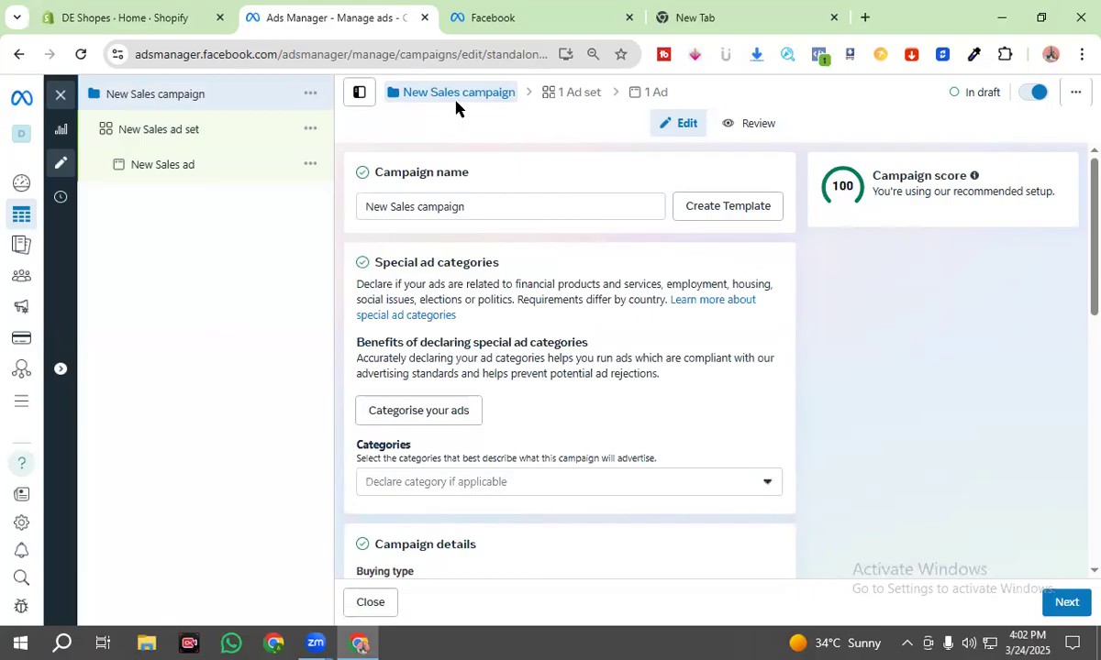
click(427, 209)
double_click(328, 212)
triple_click(390, 203)
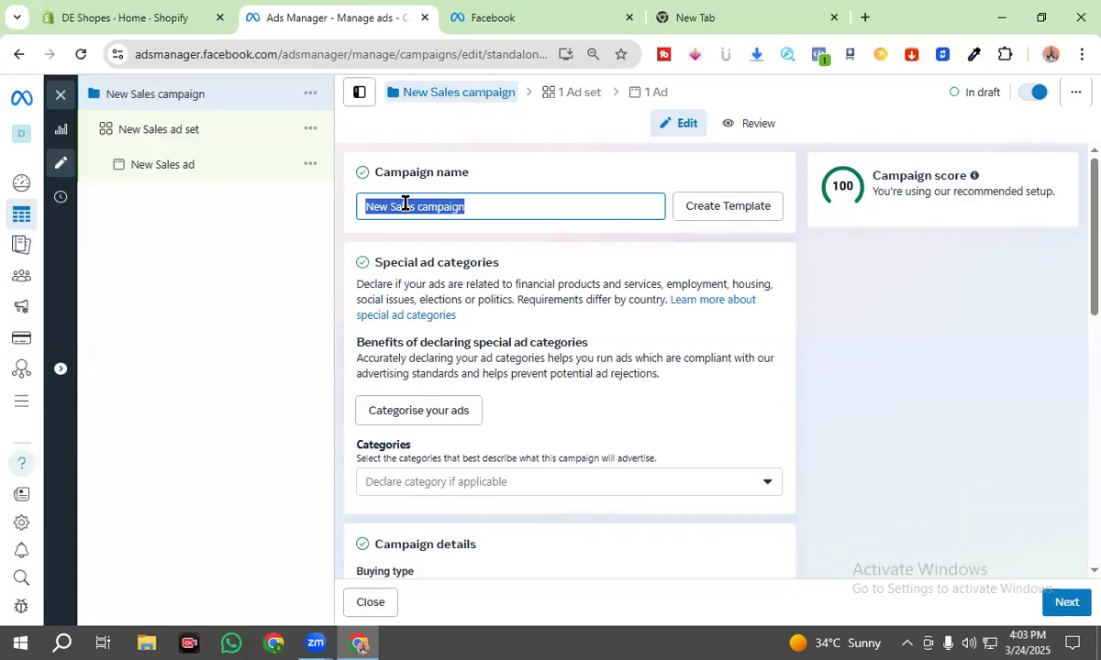
Step: Check the Shopify and Facebook browser tabs, close the Facebook verification tab and return to the campaign draft
click(146, 14)
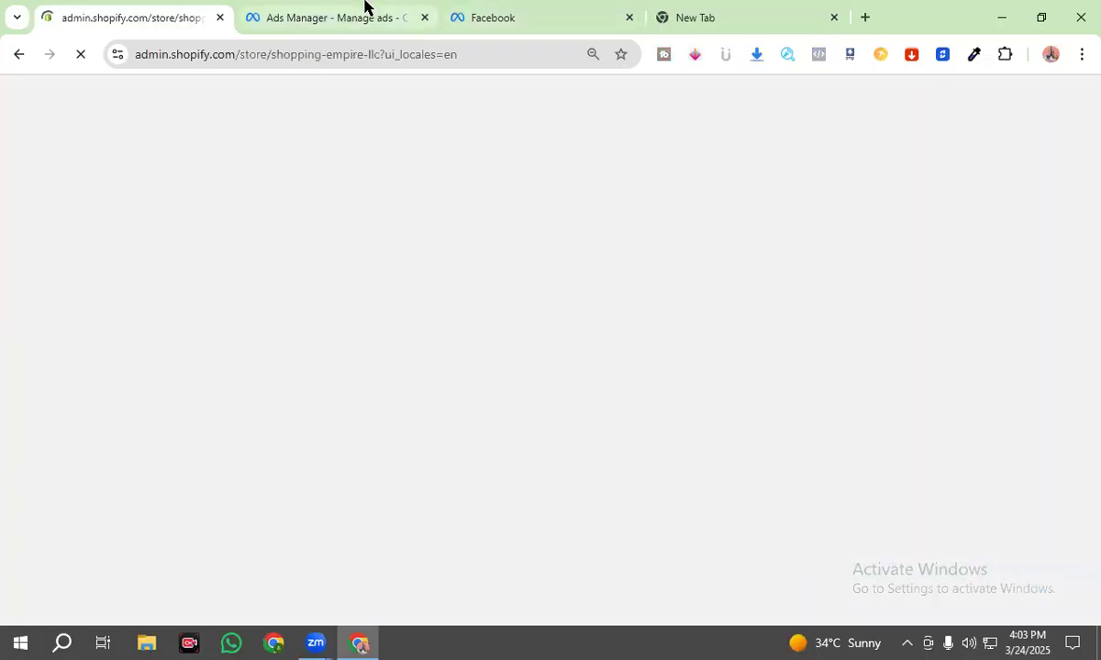
click(365, 11)
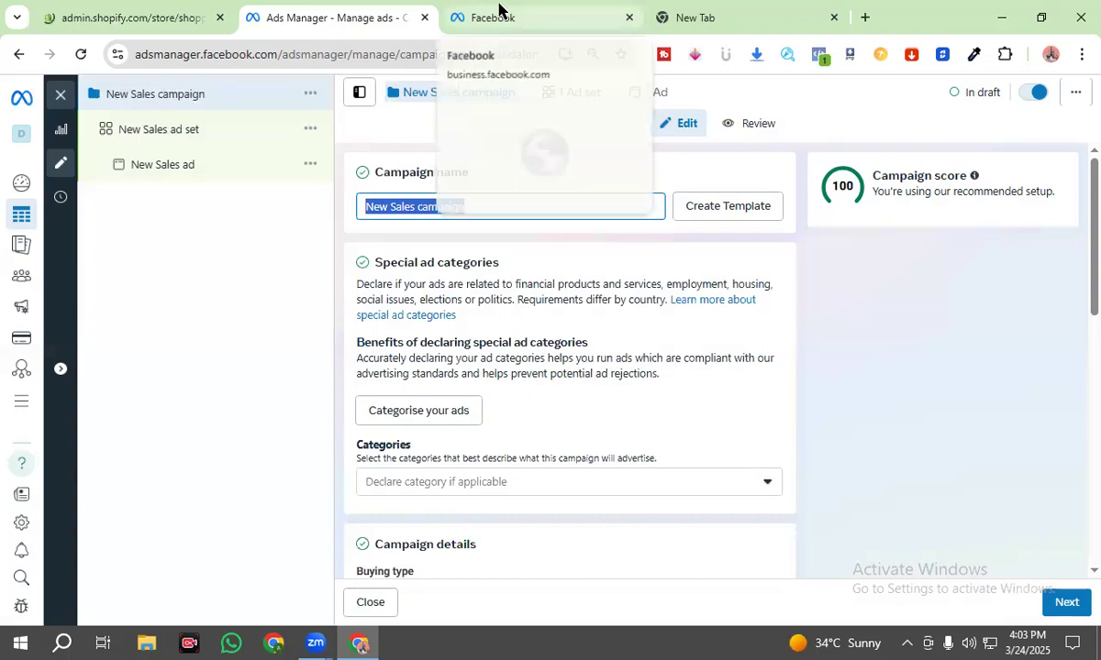
click(501, 11)
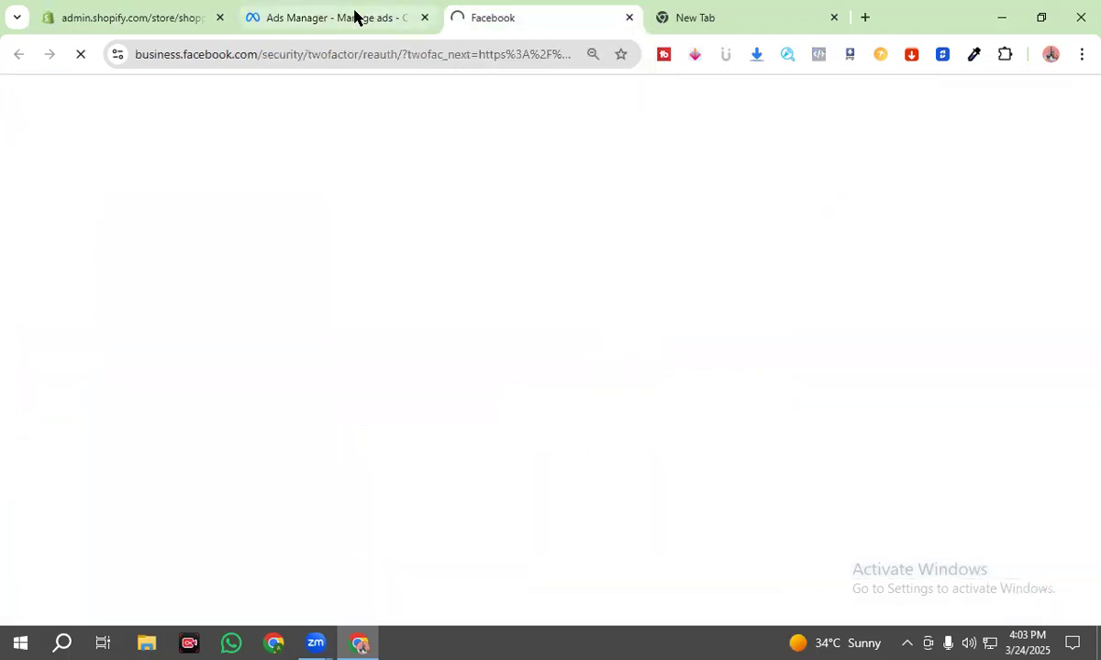
click(354, 16)
click(541, 15)
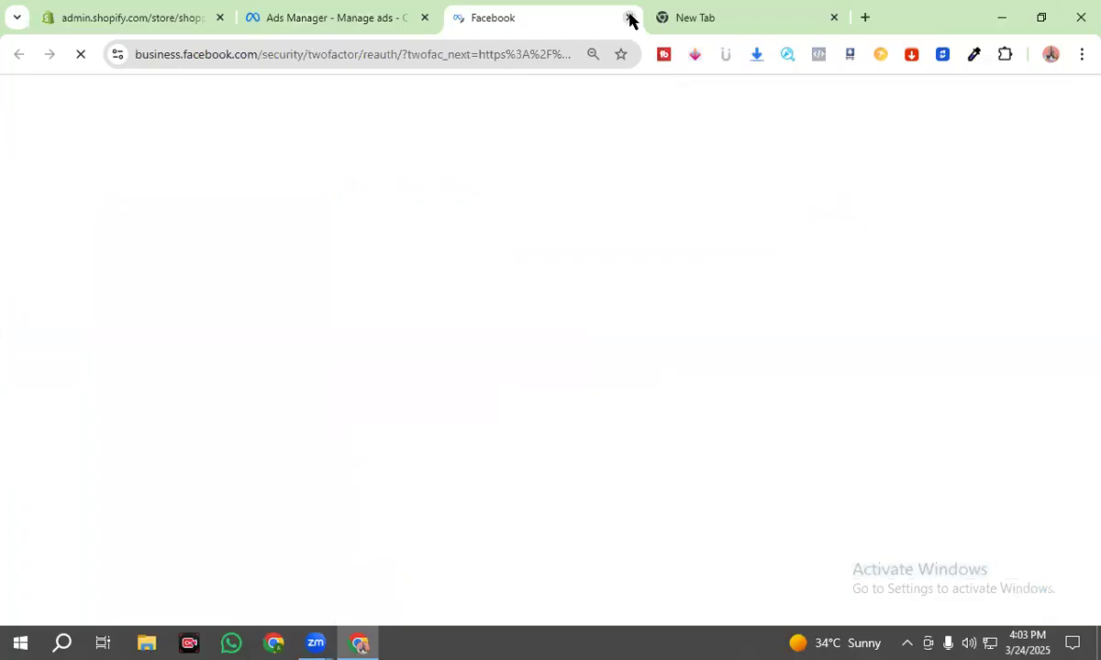
click(630, 18)
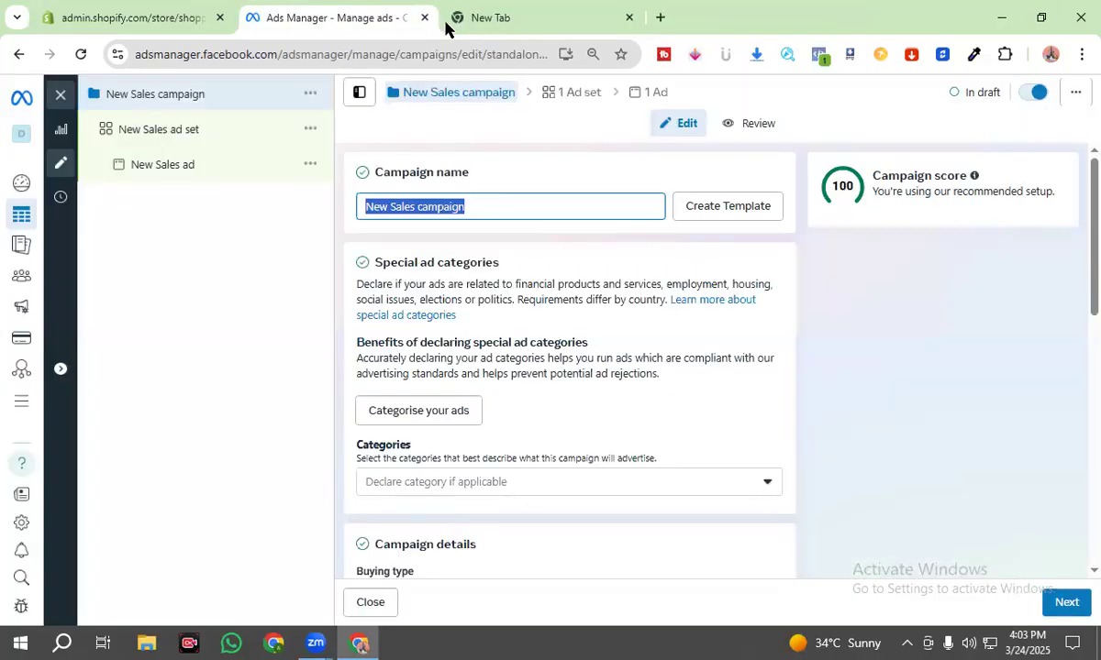
Step: Open the DE Shopes online store from the Shopify admin and view its home page
click(126, 18)
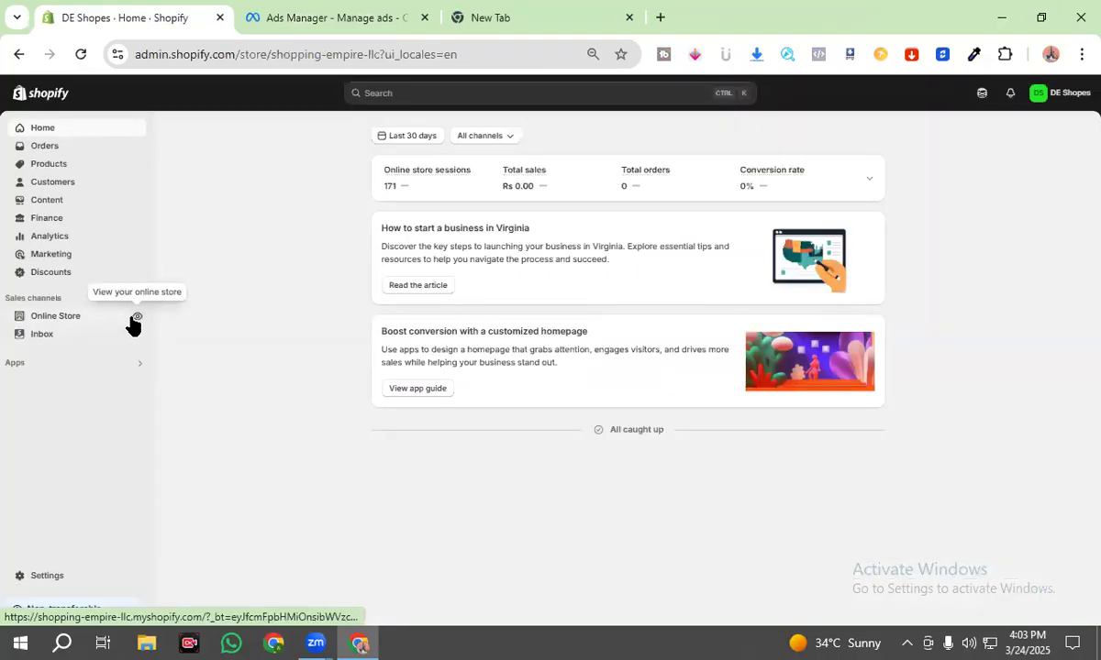
click(134, 317)
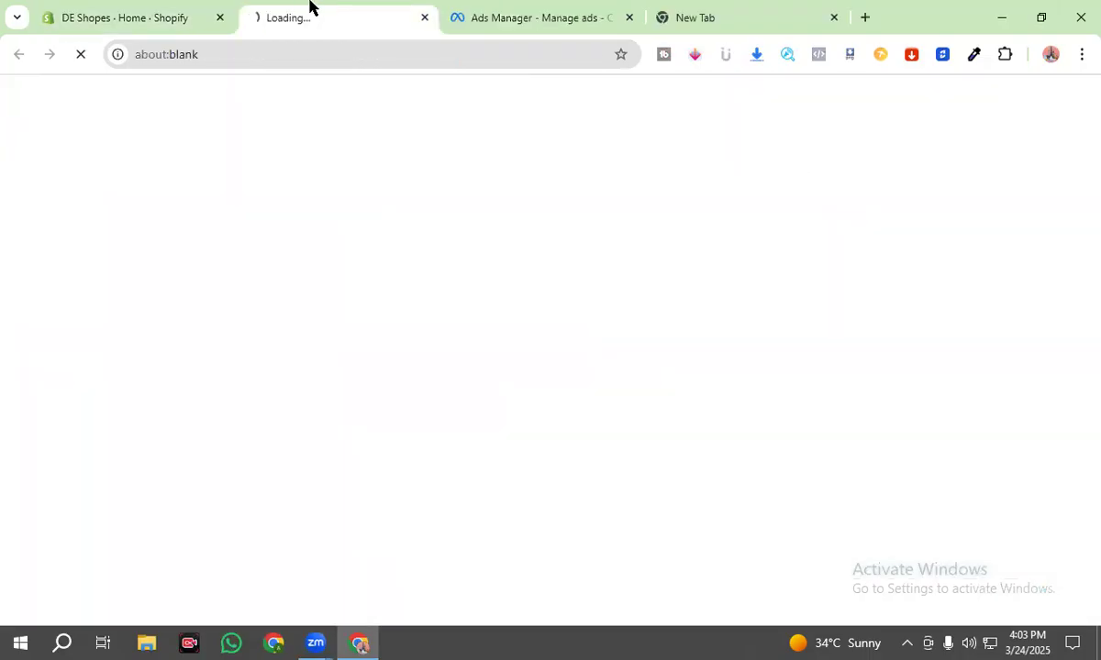
click(516, 29)
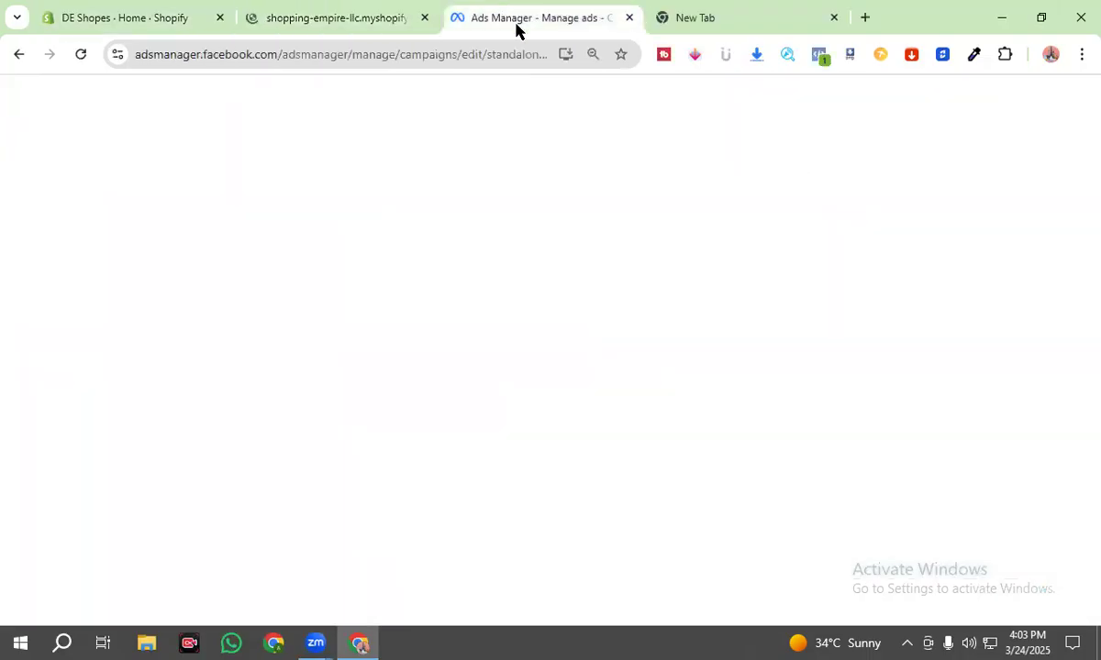
click(312, 22)
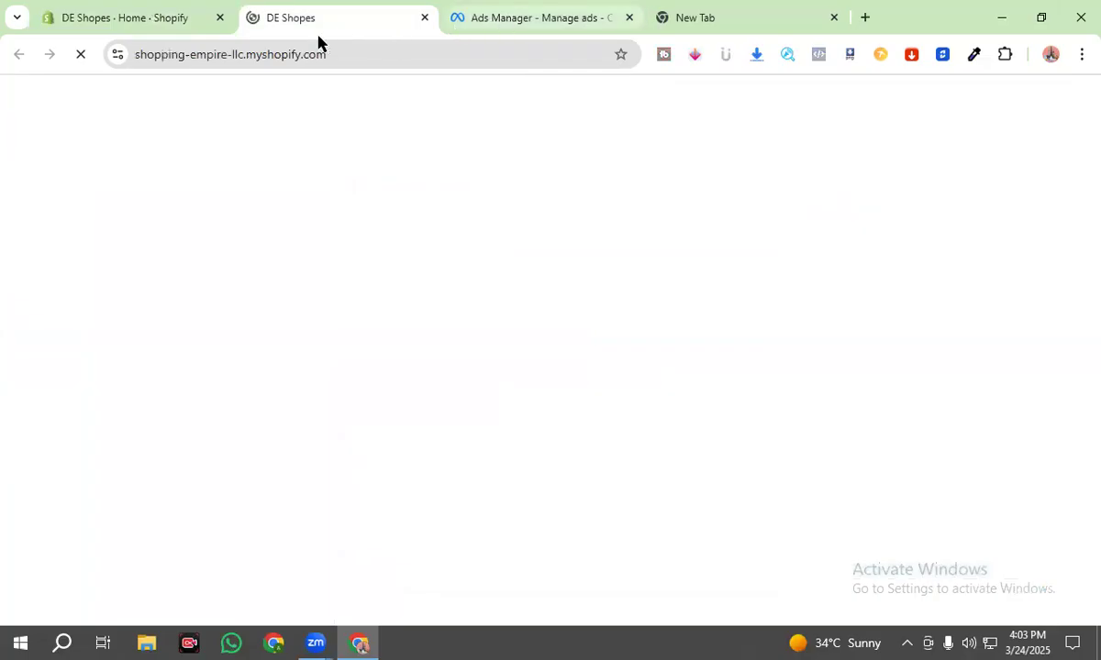
click(506, 30)
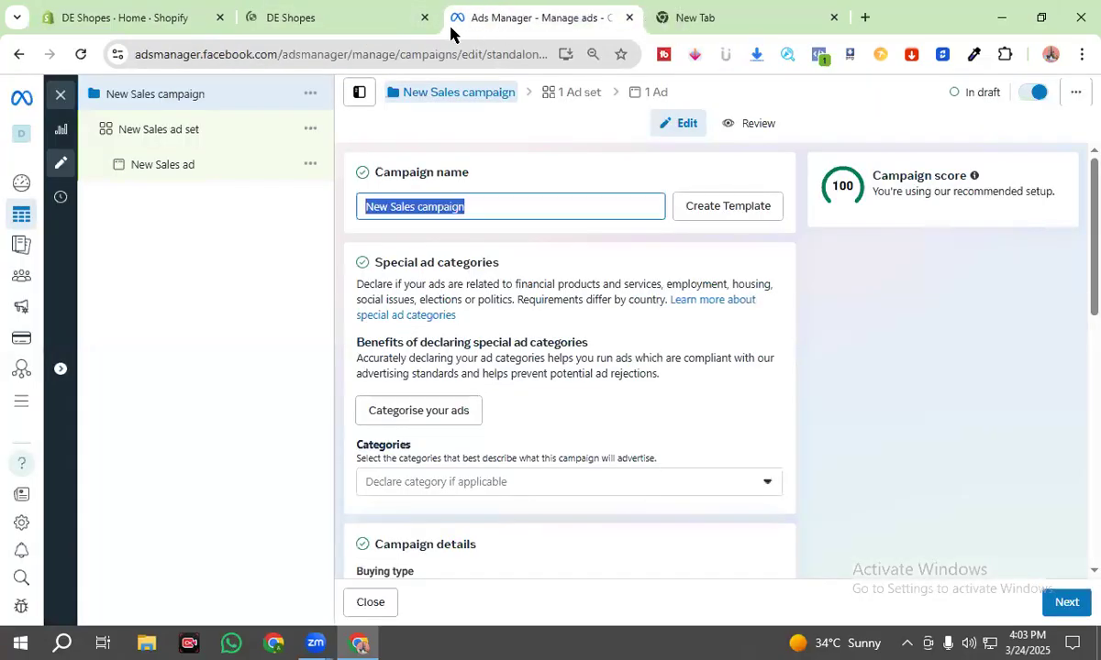
click(349, 30)
click(479, 25)
click(305, 30)
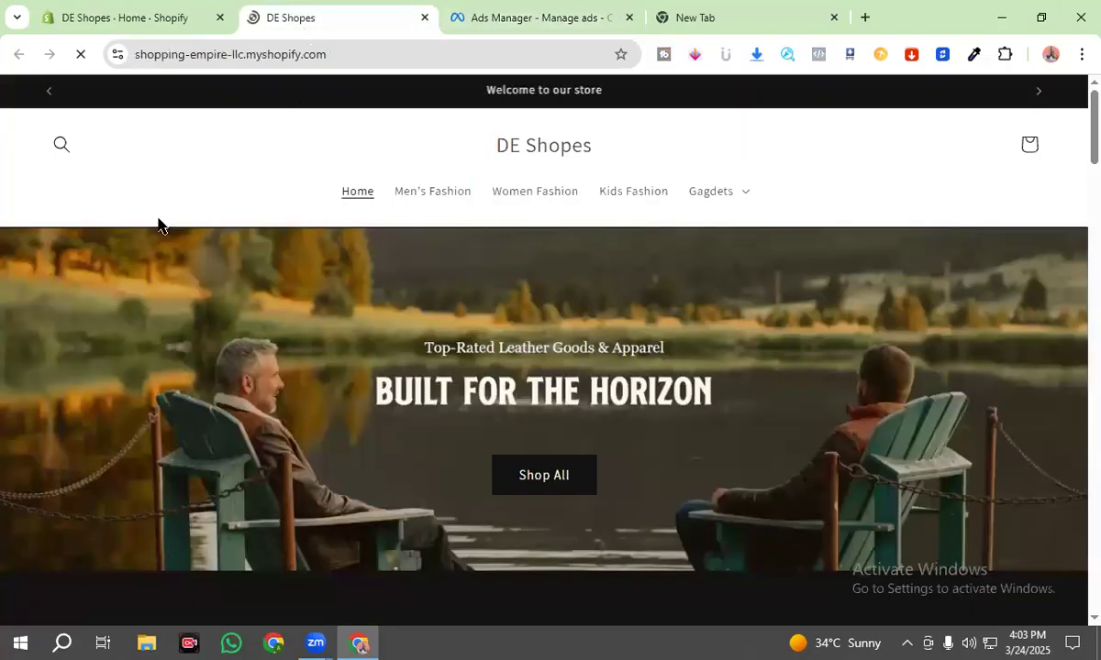
Step: Return to the Ads Manager campaign draft and move its browser tab ahead of the DE Shopes store tab
click(524, 30)
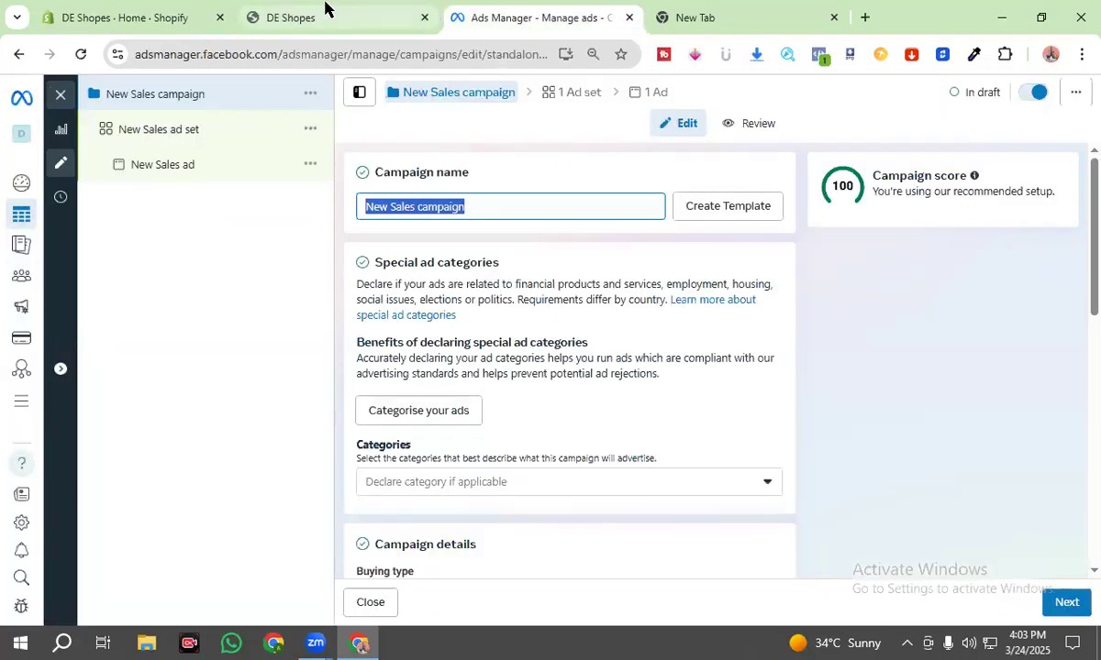
click(325, 11)
click(509, 18)
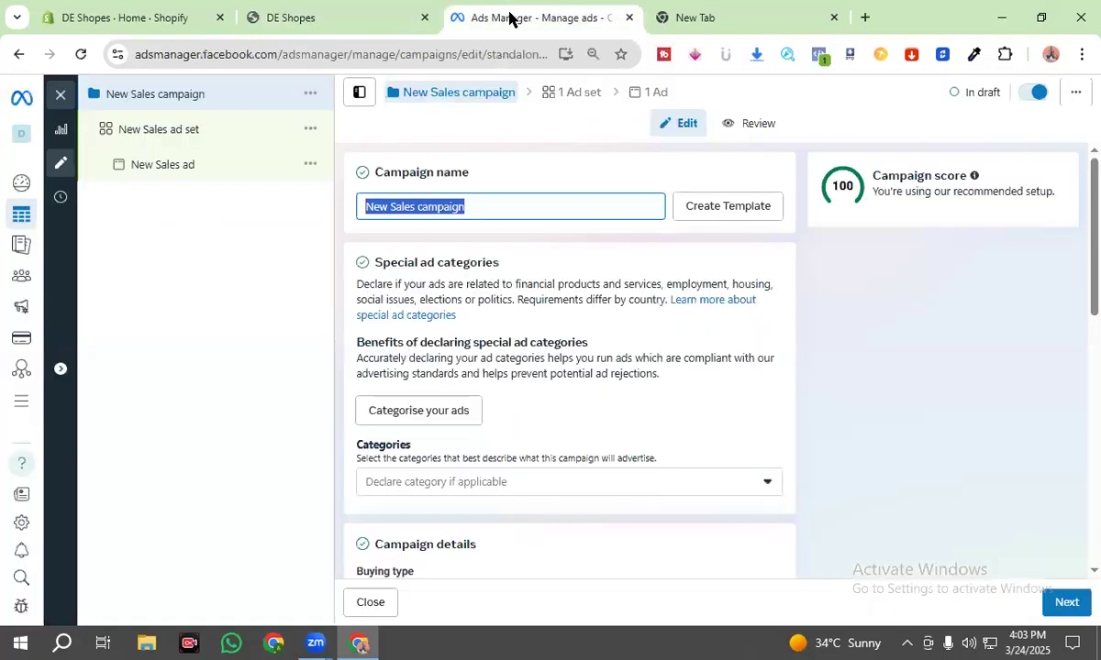
drag(509, 18, 336, 17)
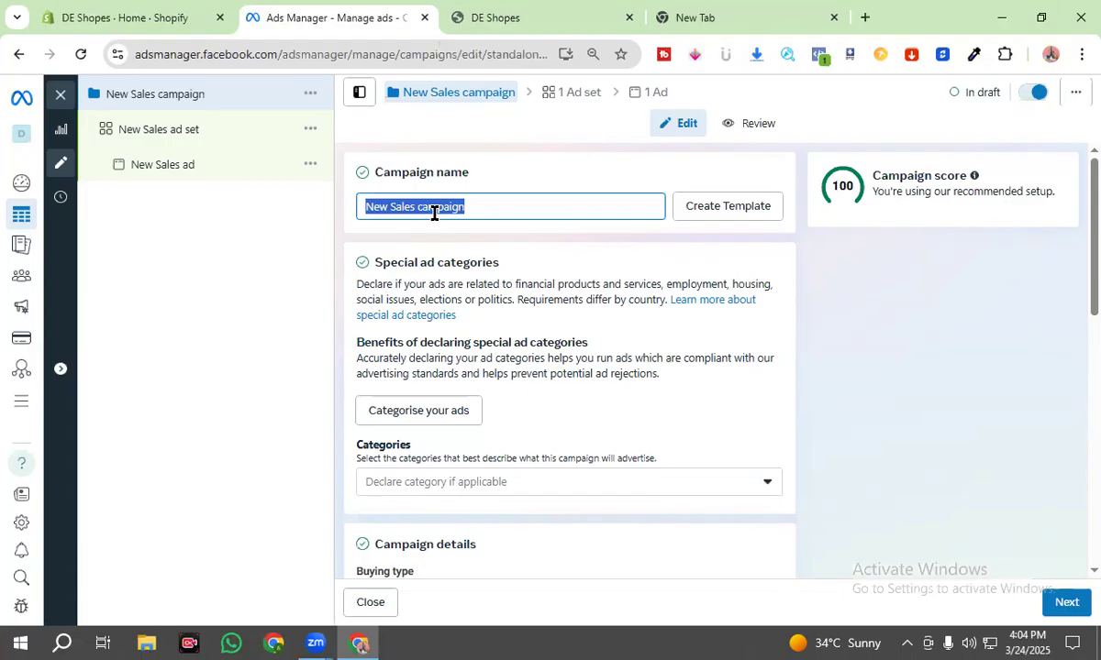
Step: Rename the campaign as Watch-Sales-1000-24/3/25
text(Wa)
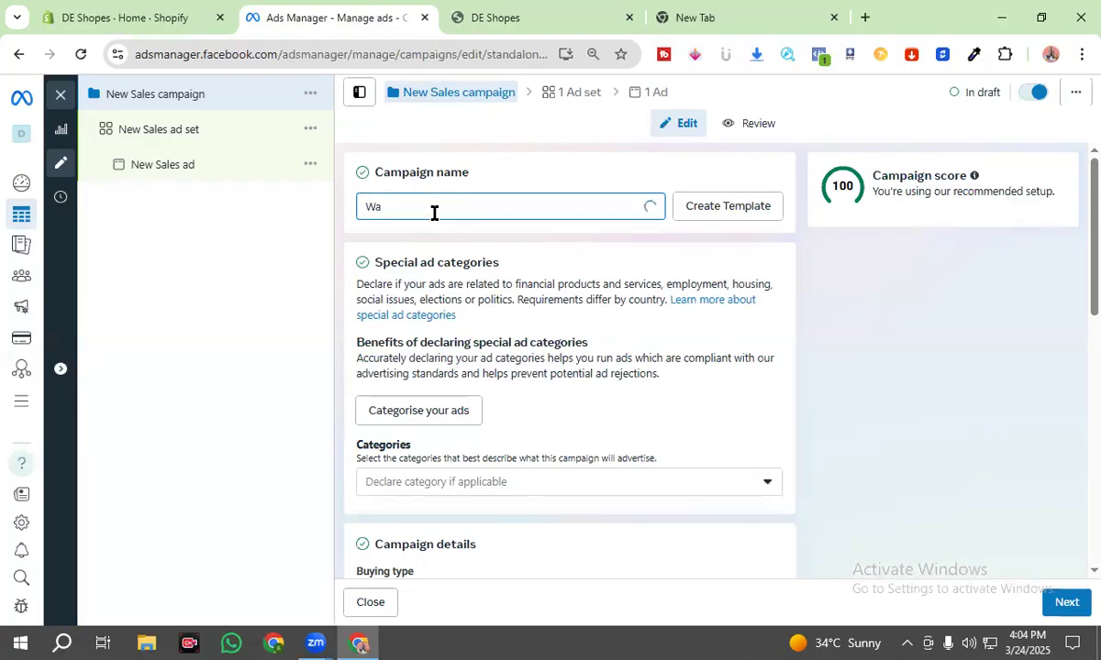
text(tch)
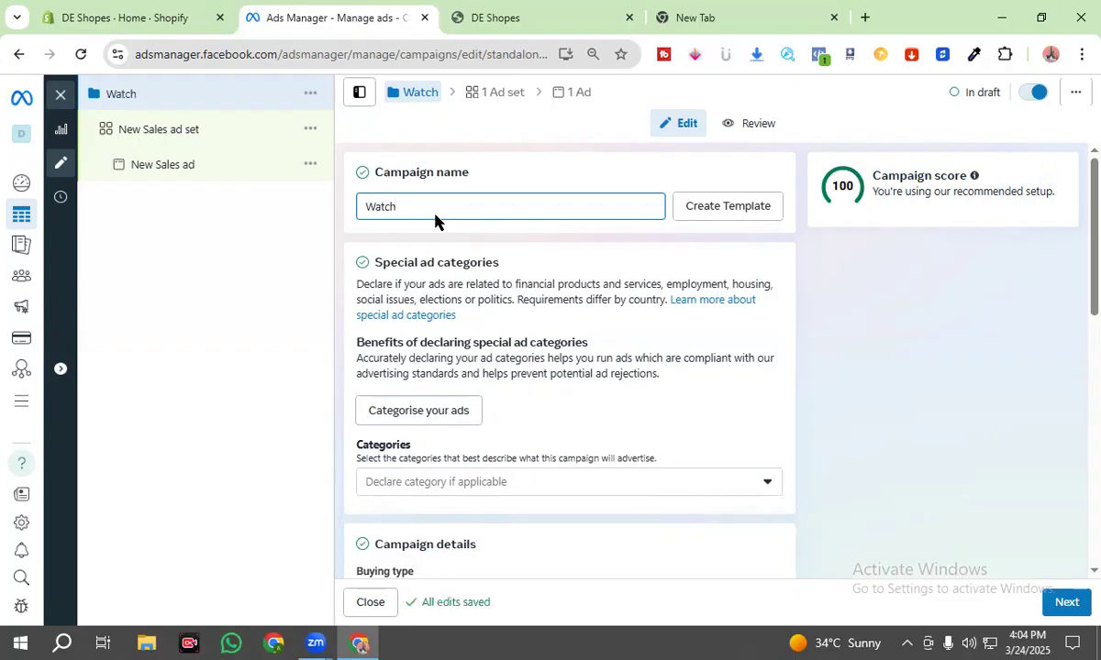
text(-)
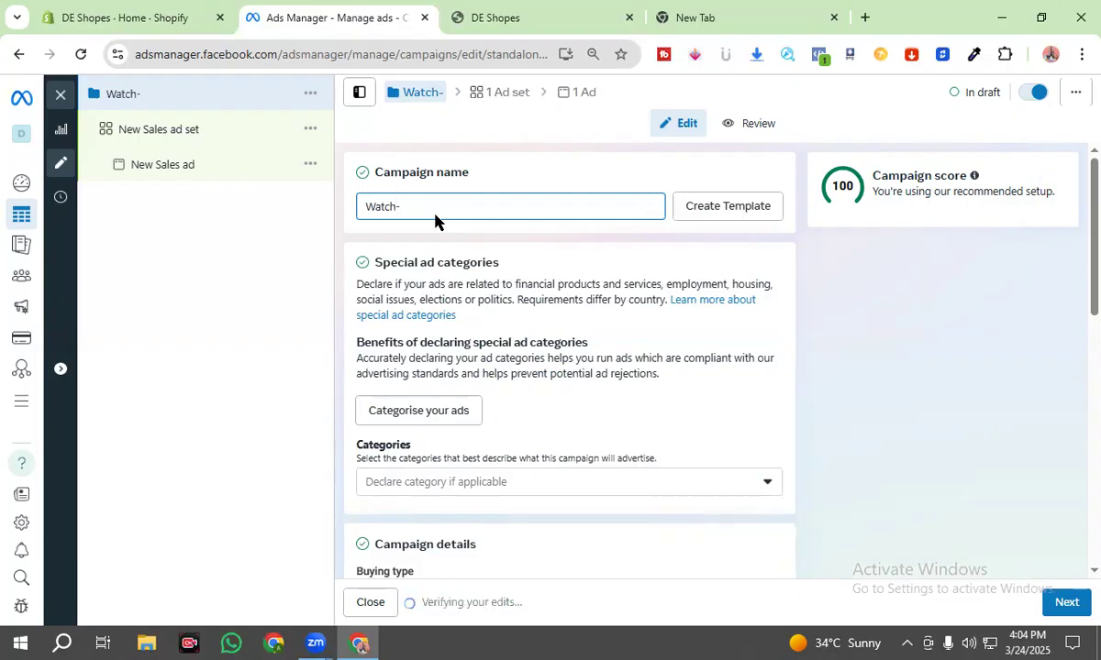
text(Sale)
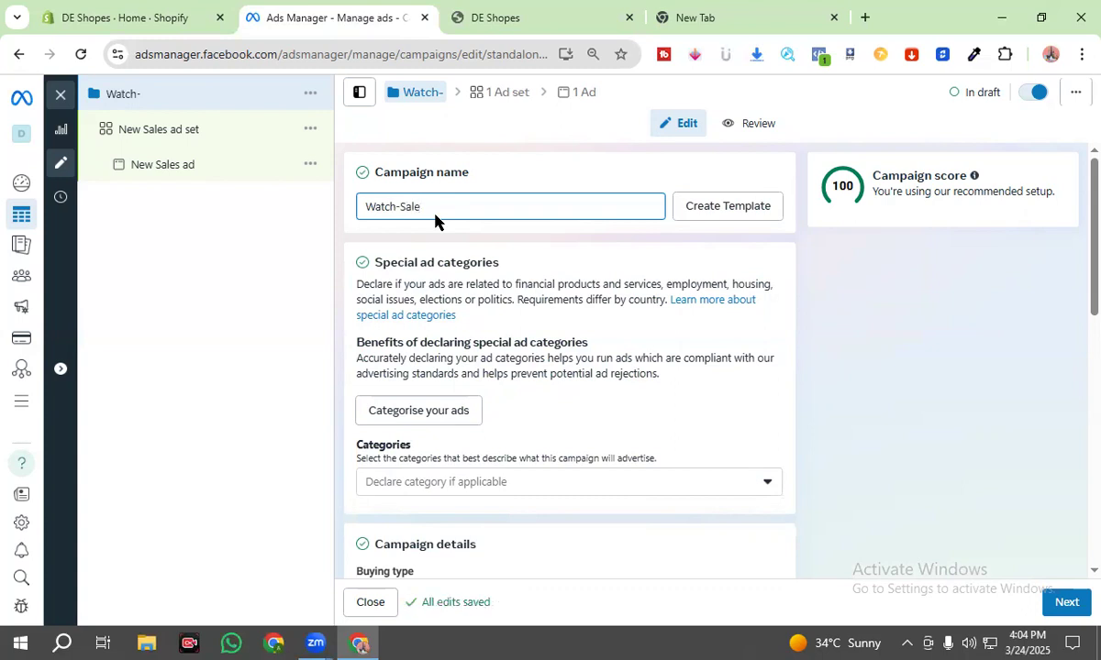
text(s)
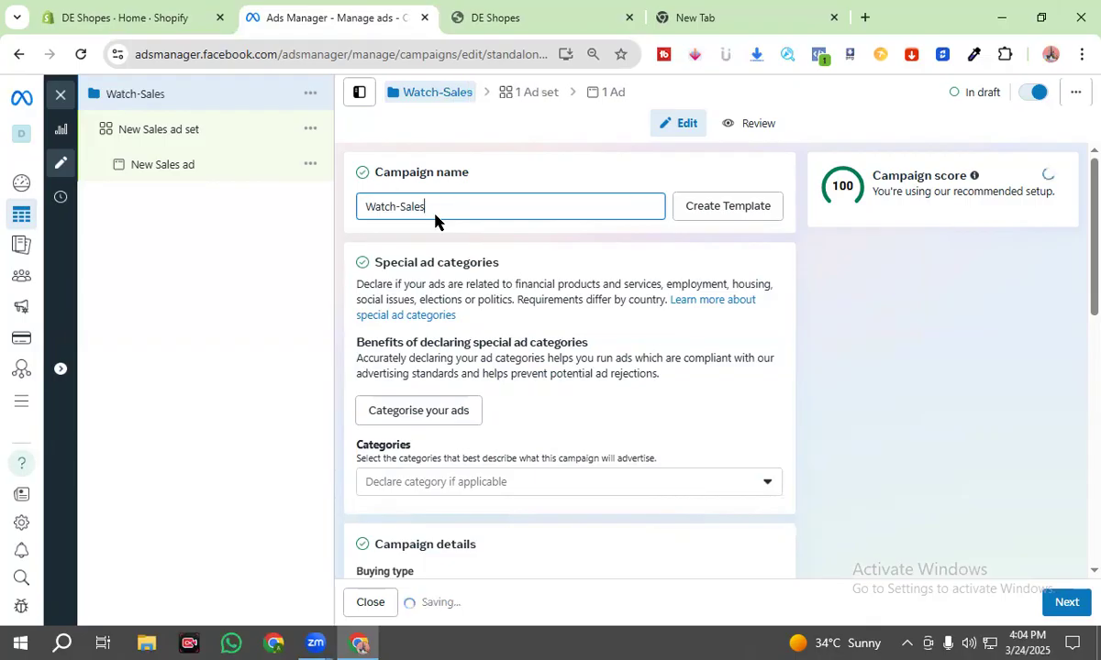
text(-1000)
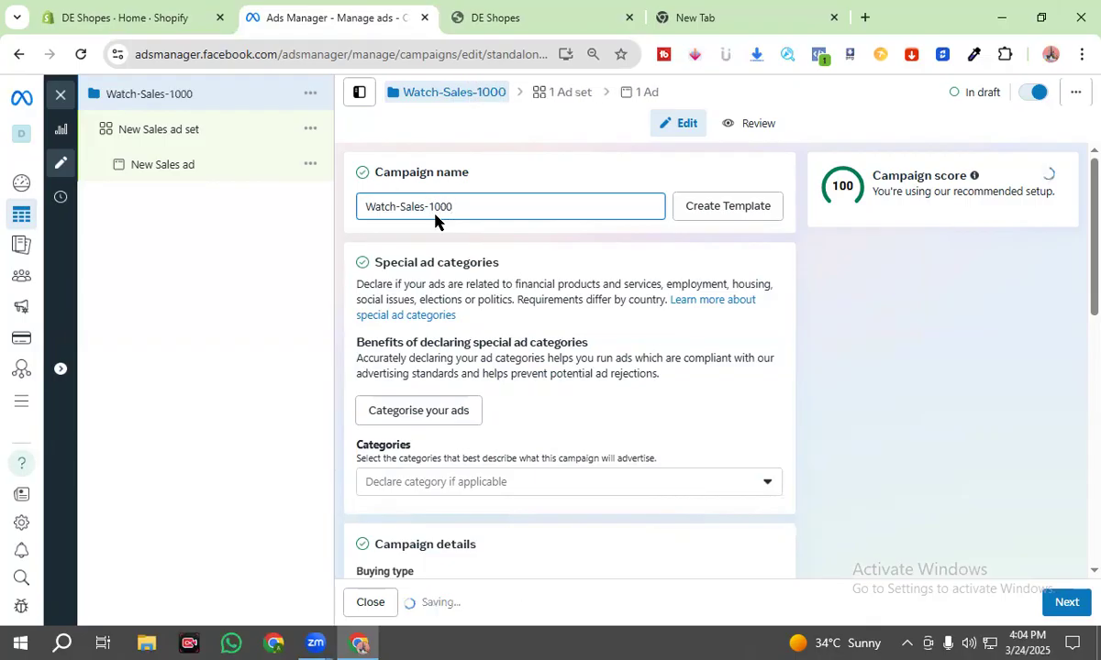
text(-)
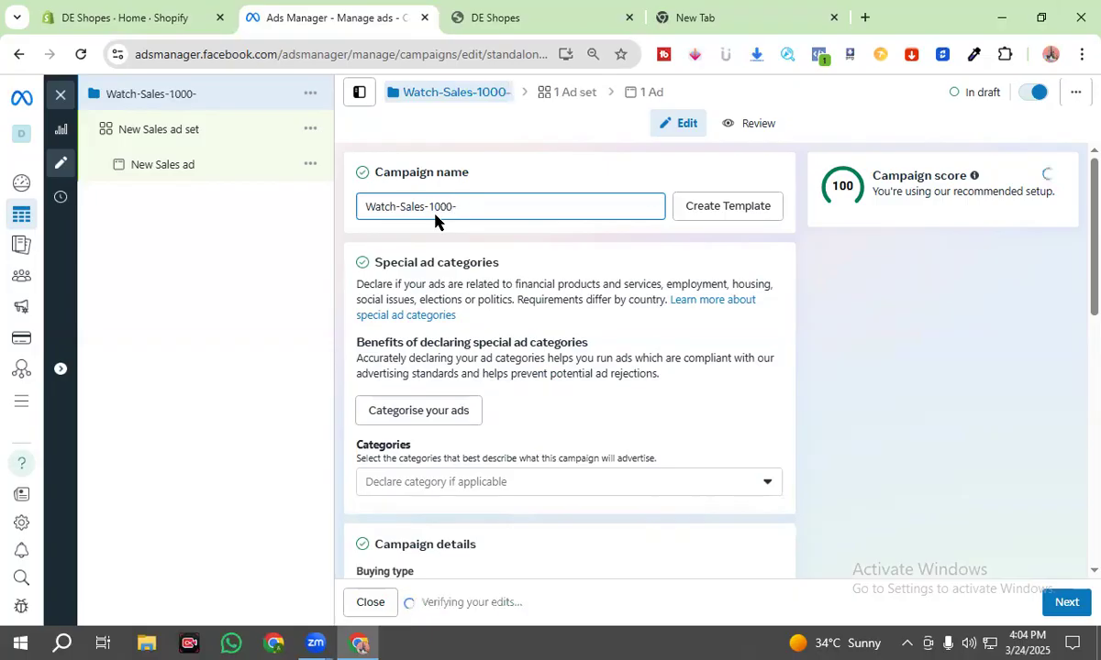
text(24/)
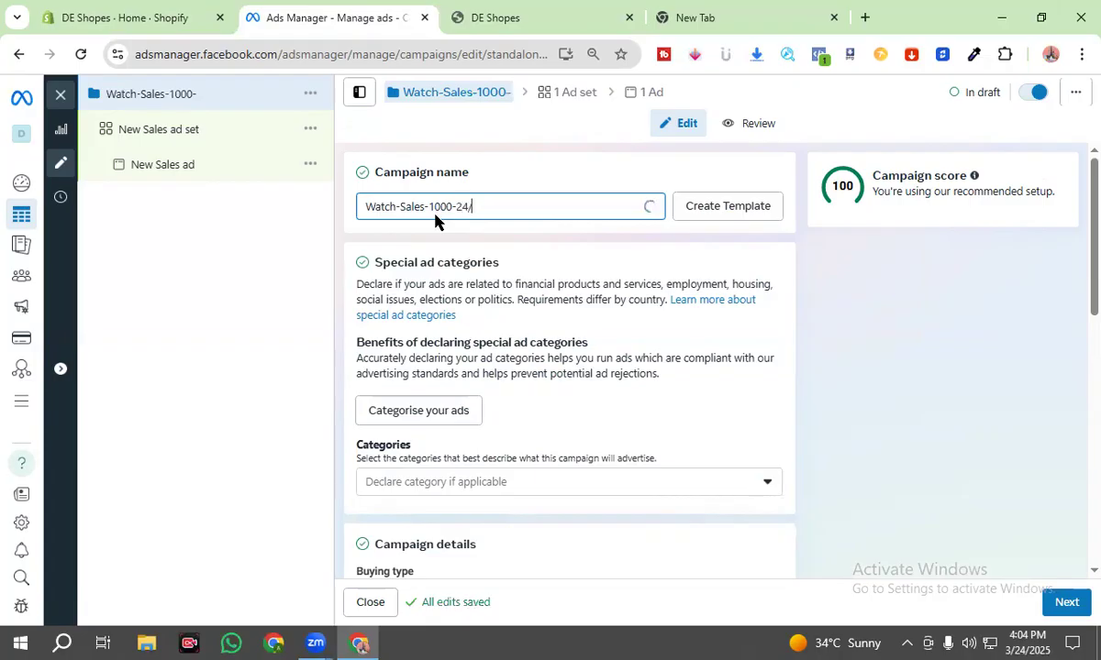
text(3/)
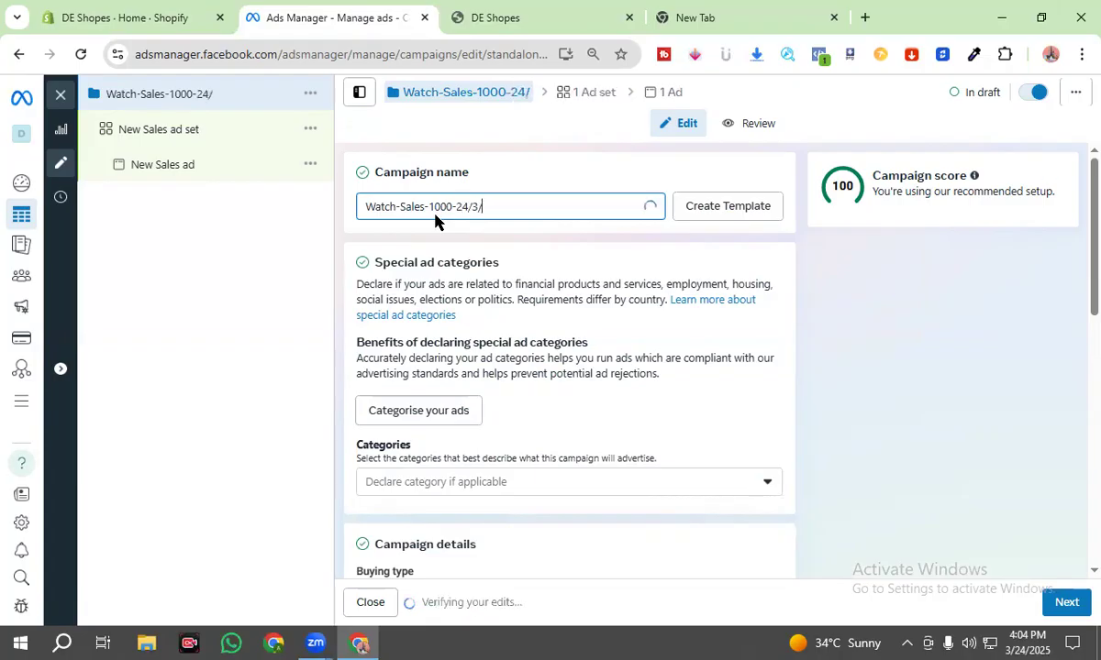
text(25)
click(437, 228)
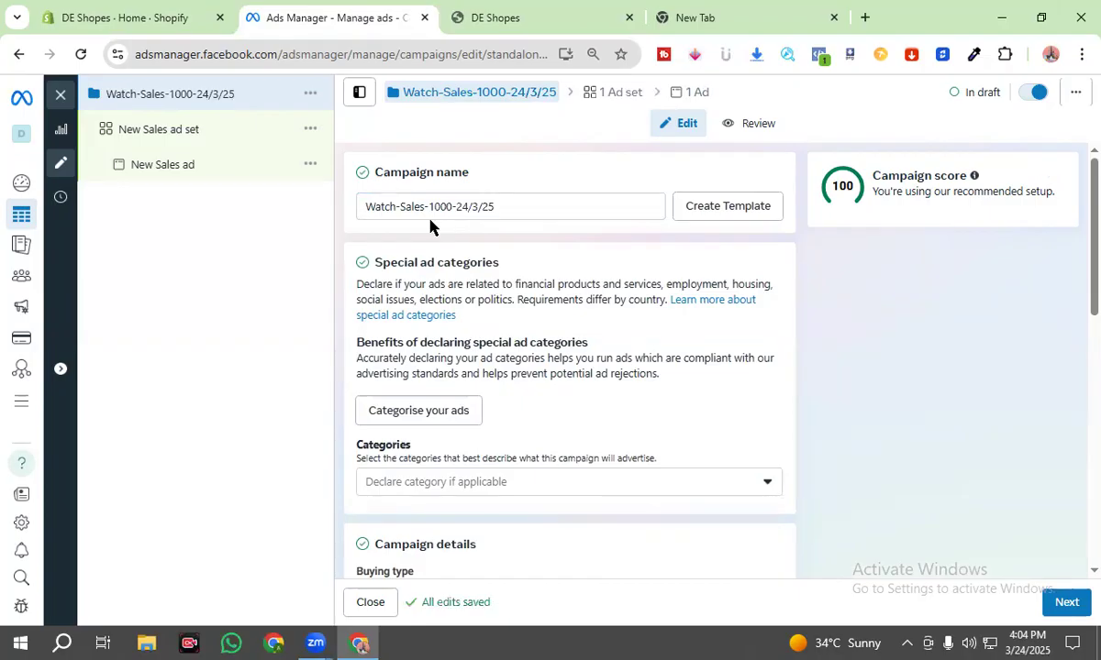
Step: Review the remaining campaign settings through audience segment reporting, then proceed to the campaign's ad set
scroll(427, 294, down, 1)
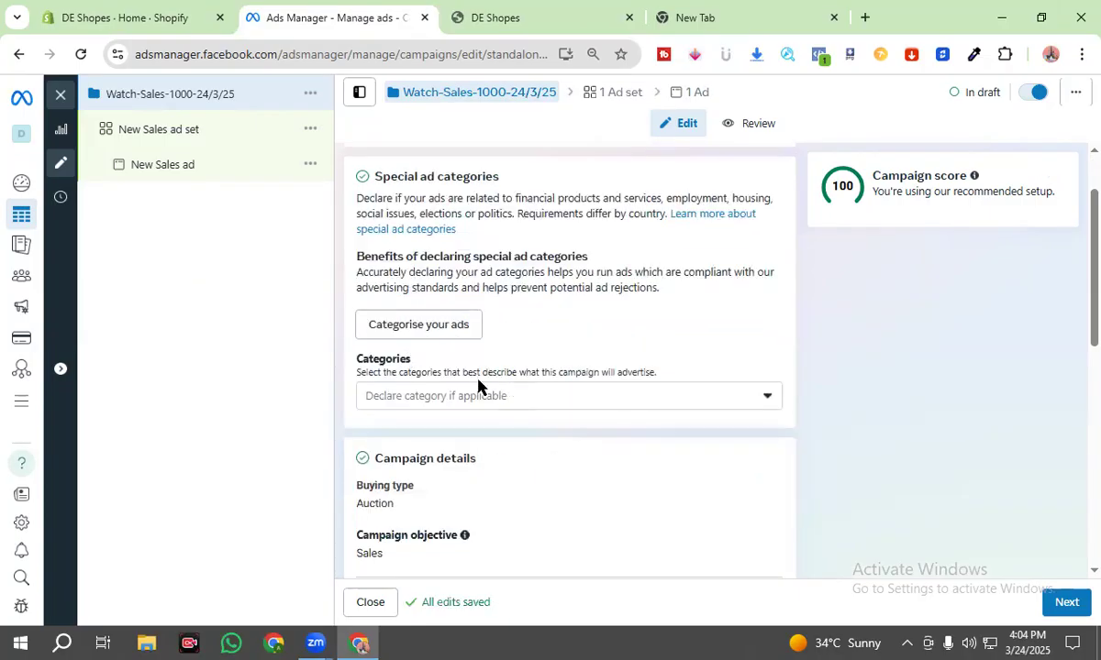
scroll(485, 372, down, 1)
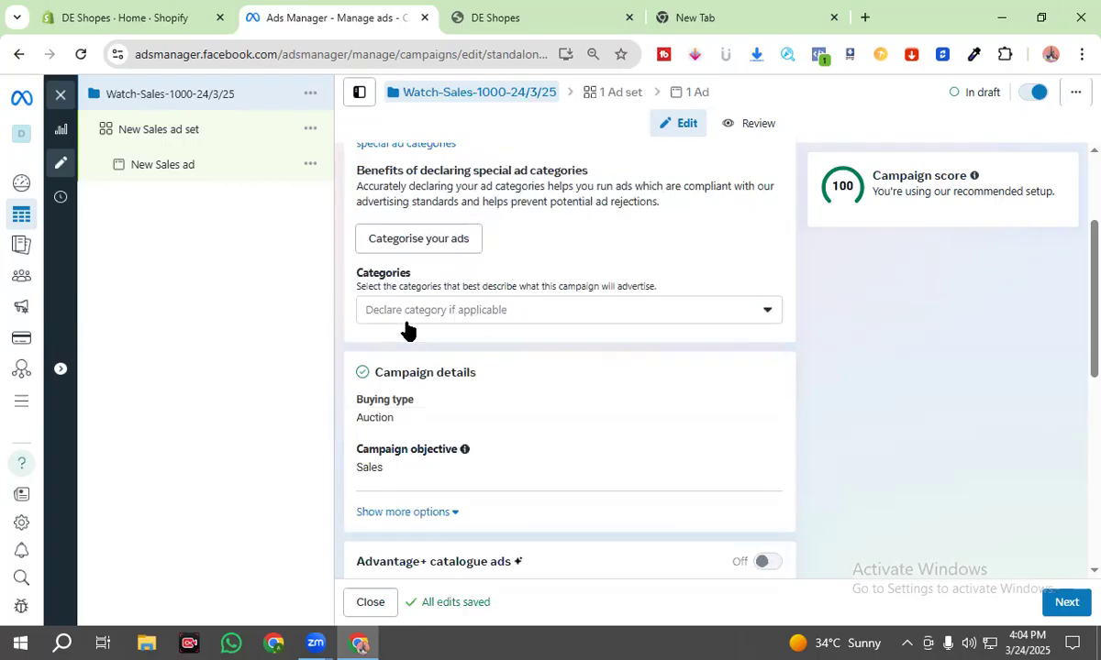
scroll(406, 327, down, 2)
scroll(405, 327, down, 1)
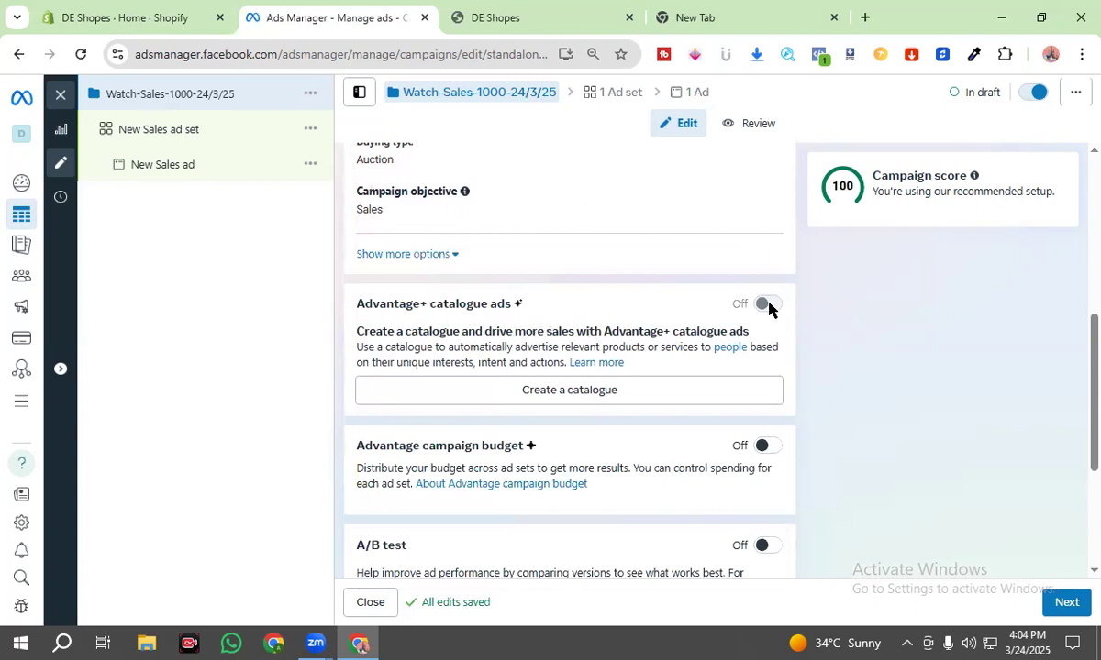
scroll(628, 305, down, 2)
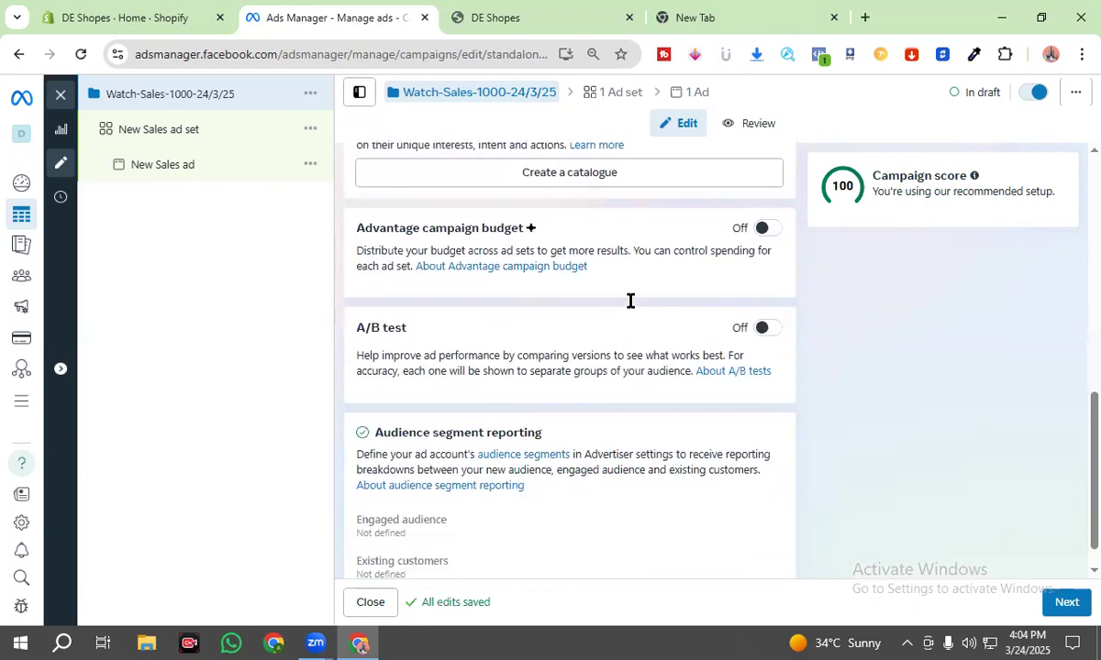
scroll(630, 301, down, 1)
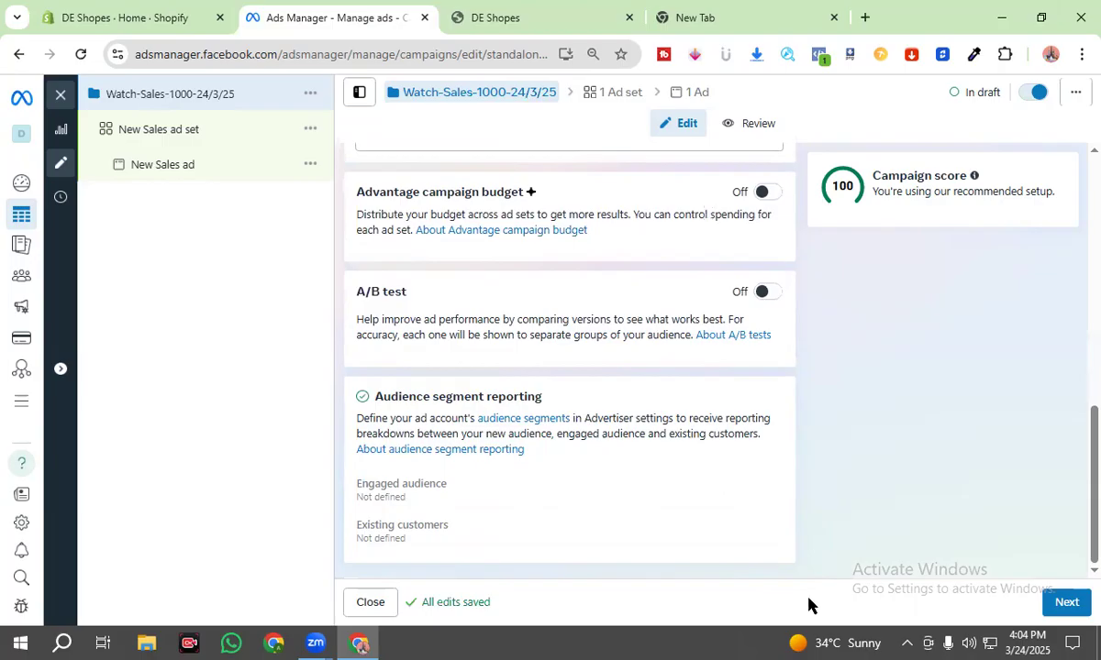
click(1055, 603)
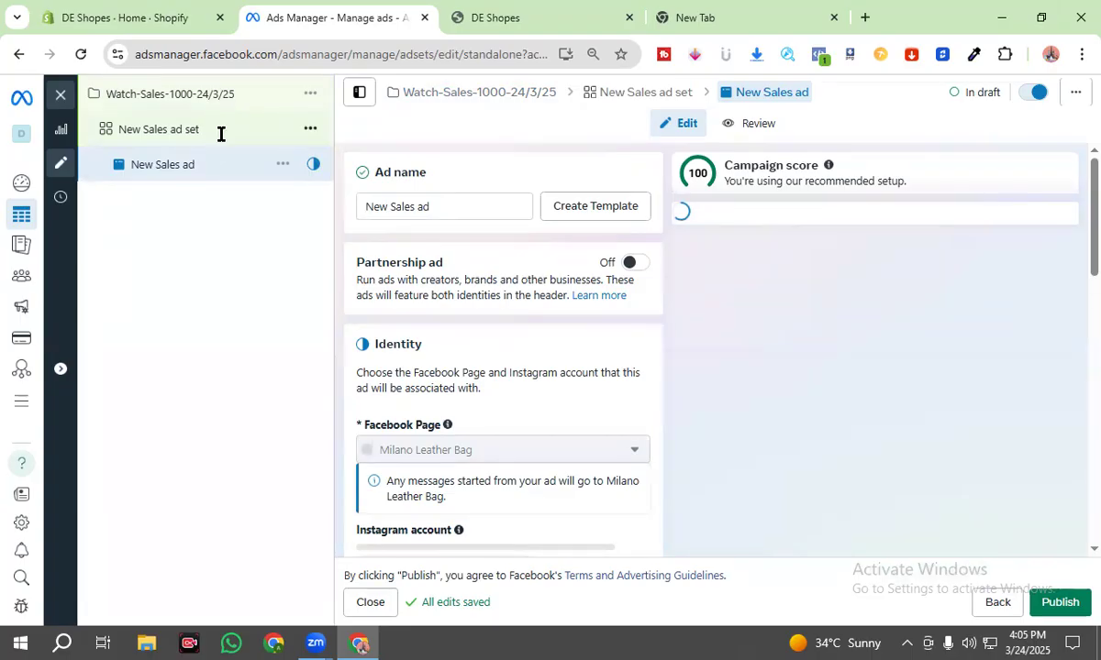
double_click(221, 134)
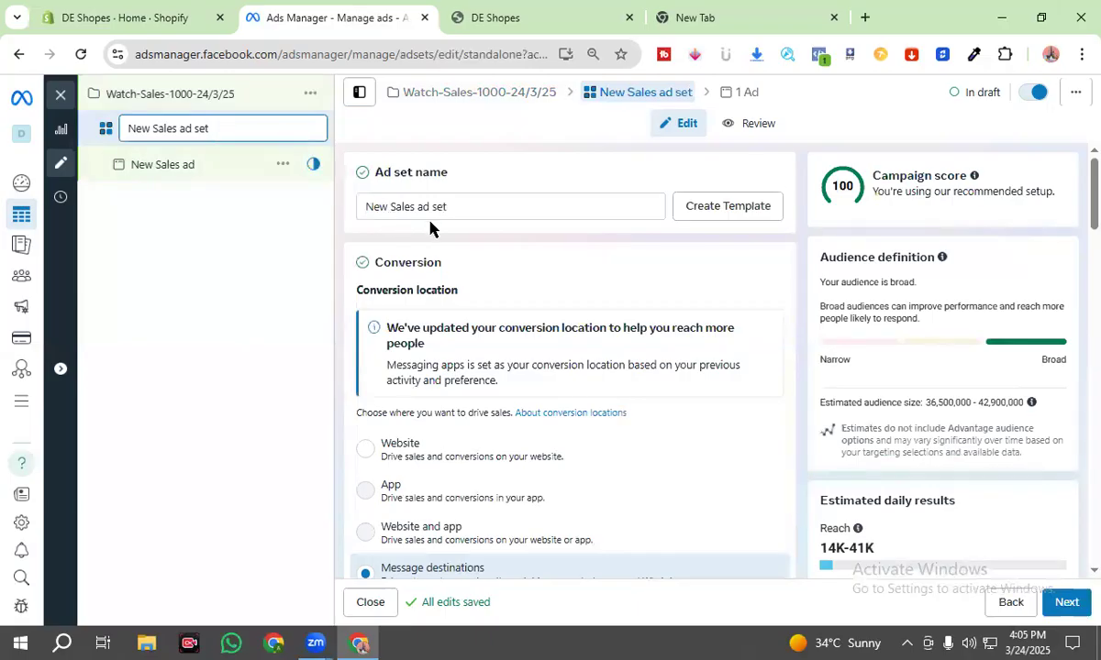
Step: Rename the ad set as Targeting
drag(431, 206, 360, 206)
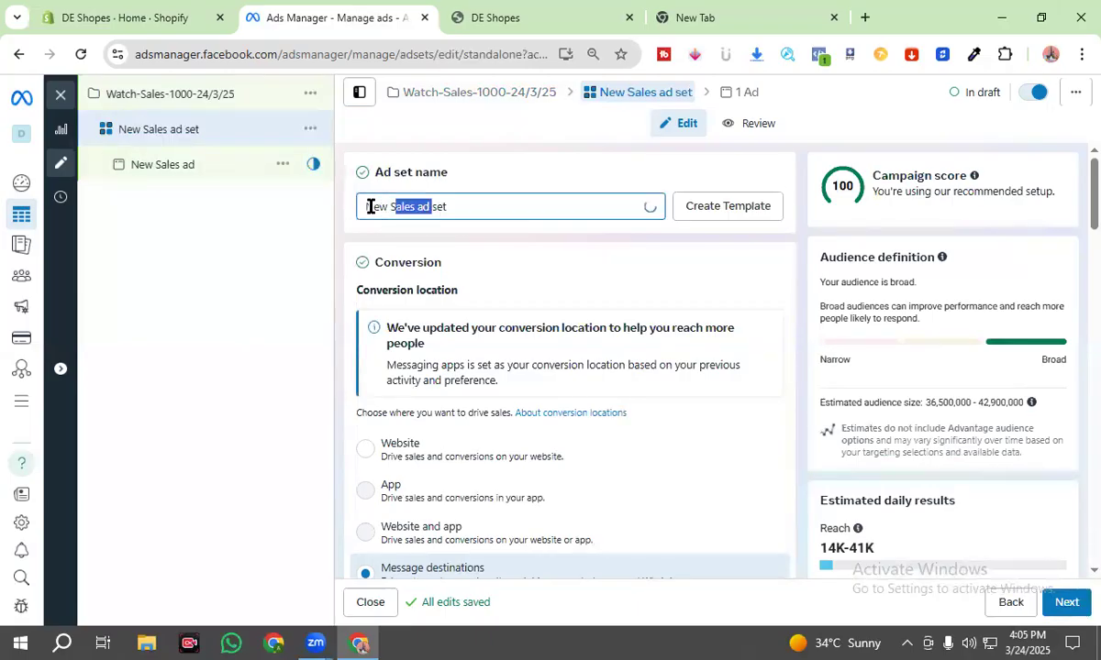
key(shift+End)
key(BackSpace)
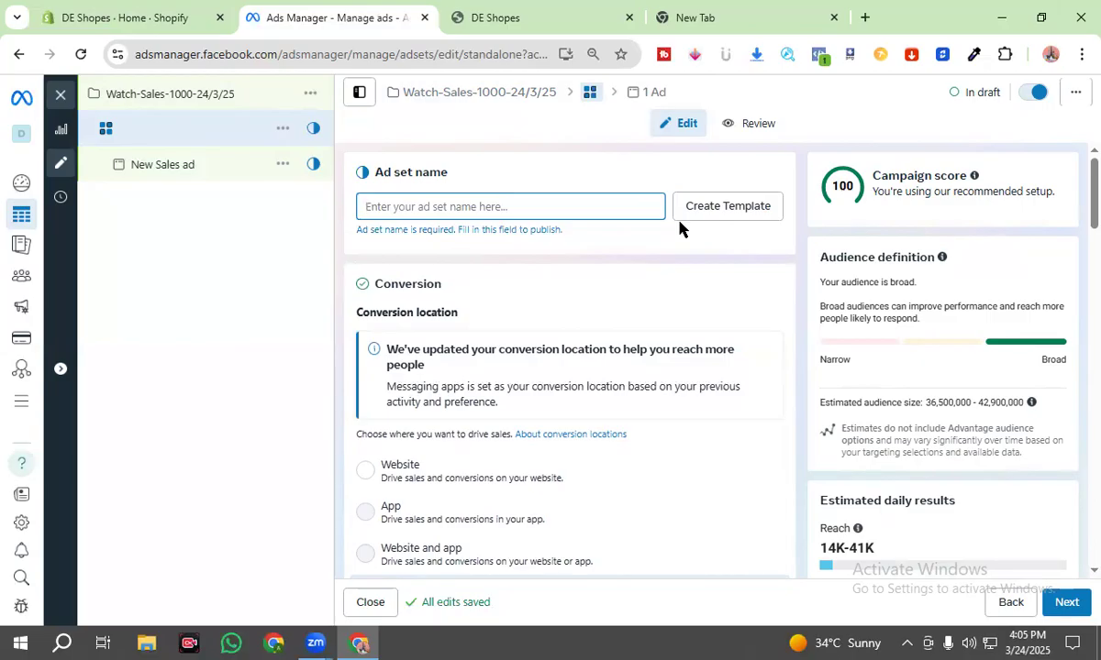
text(Targe)
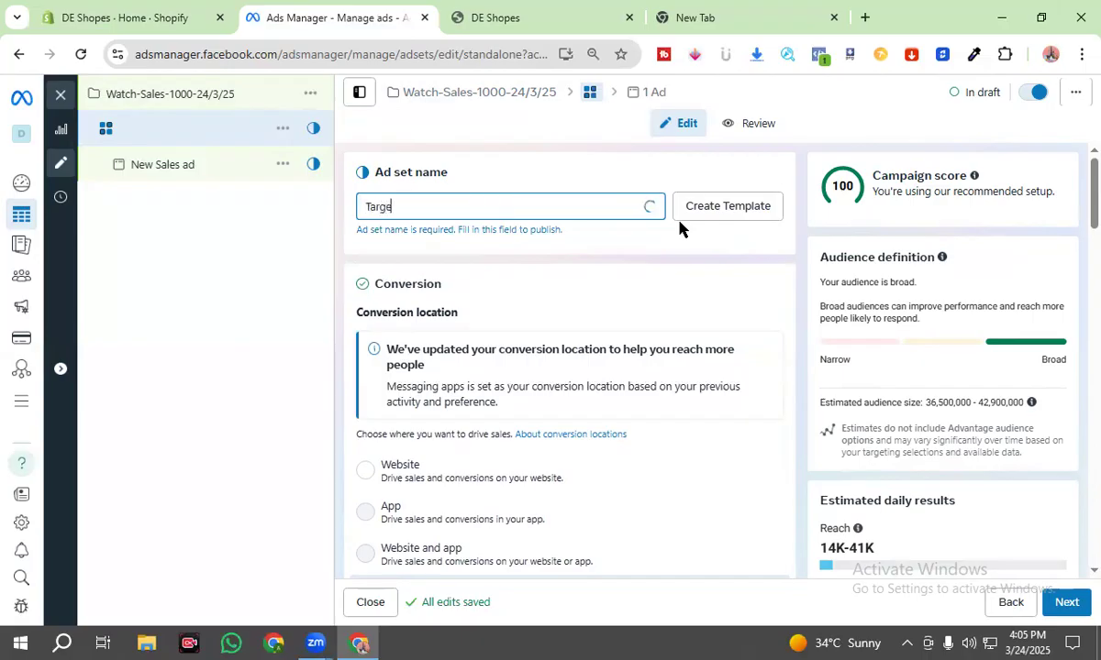
text(ting)
scroll(577, 303, down, 2)
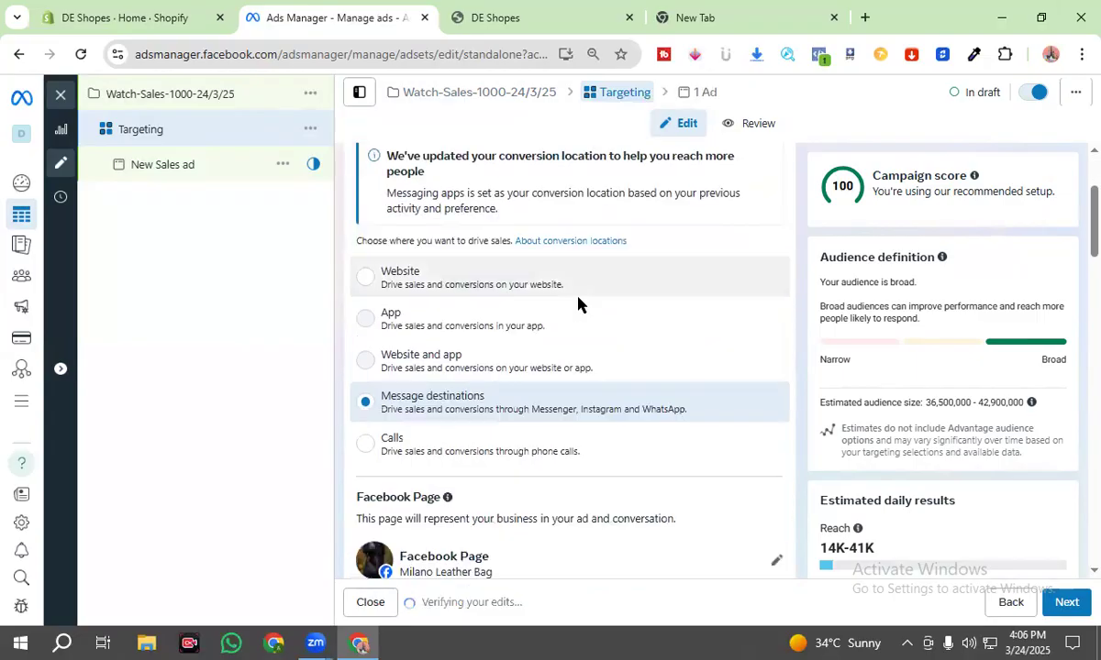
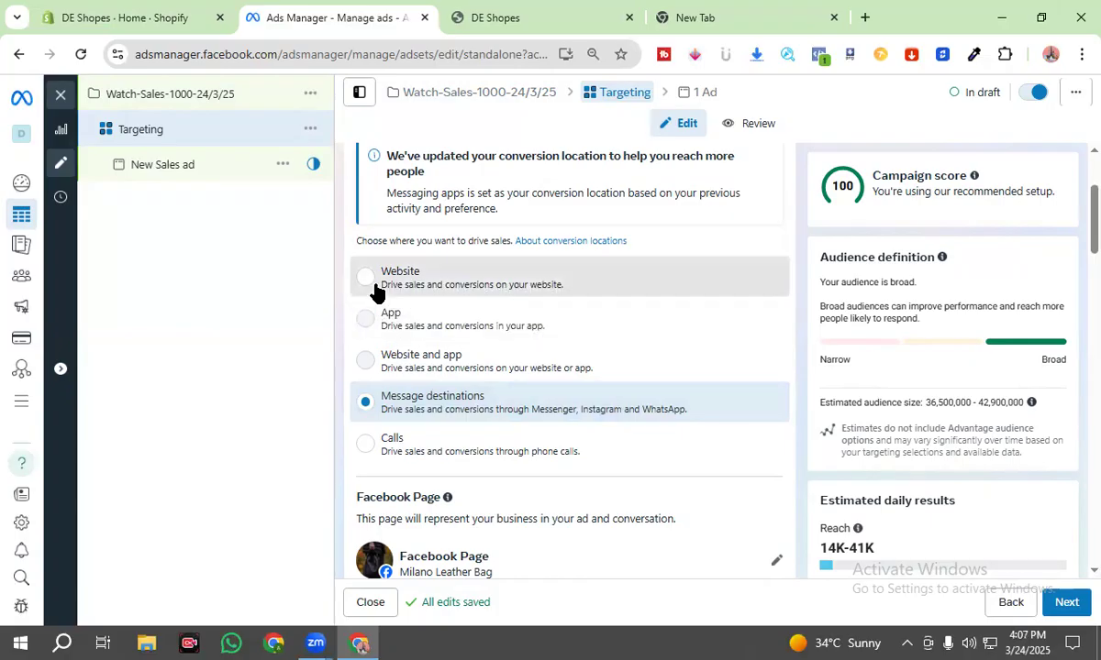
Step: Set the ad set's conversion location to Website and look through the available performance goals
click(425, 297)
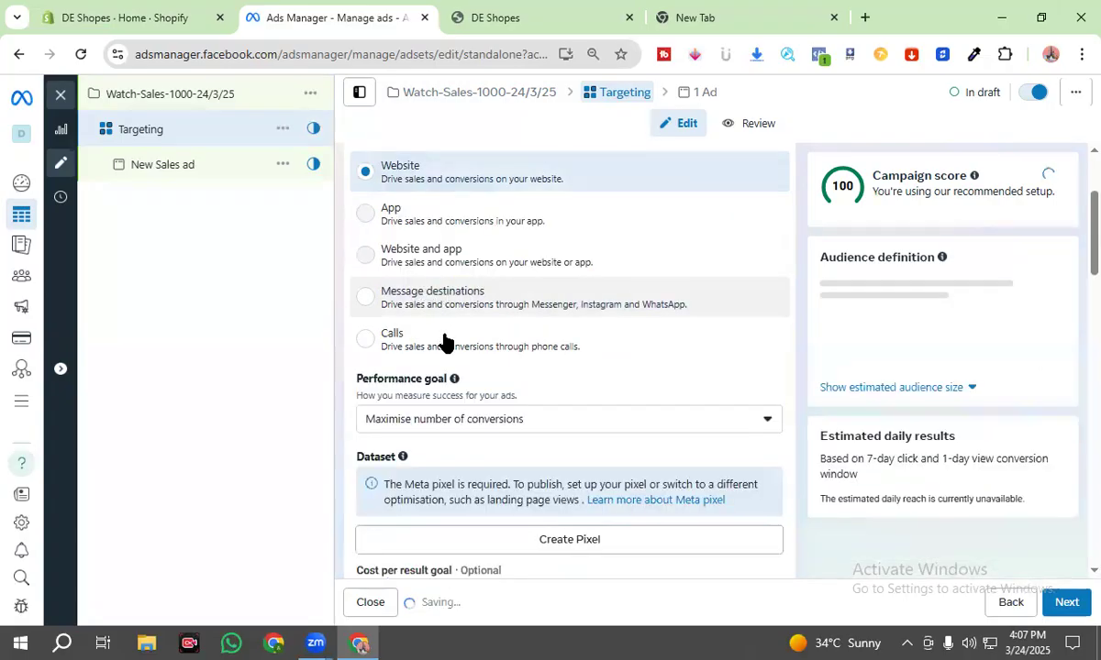
scroll(444, 342, down, 1)
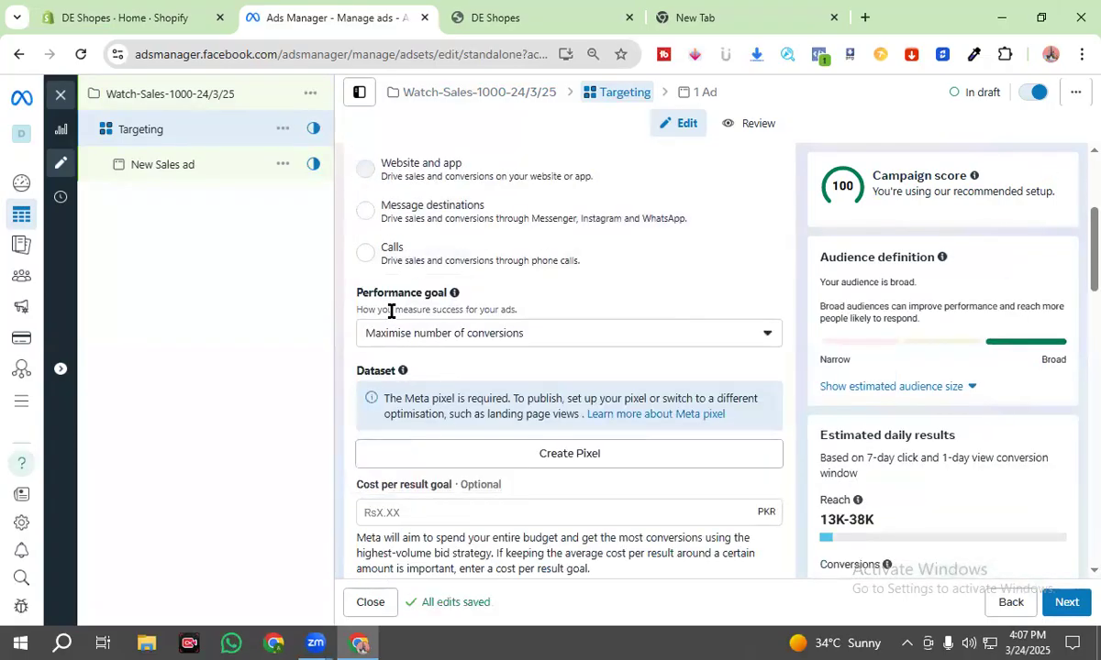
click(482, 334)
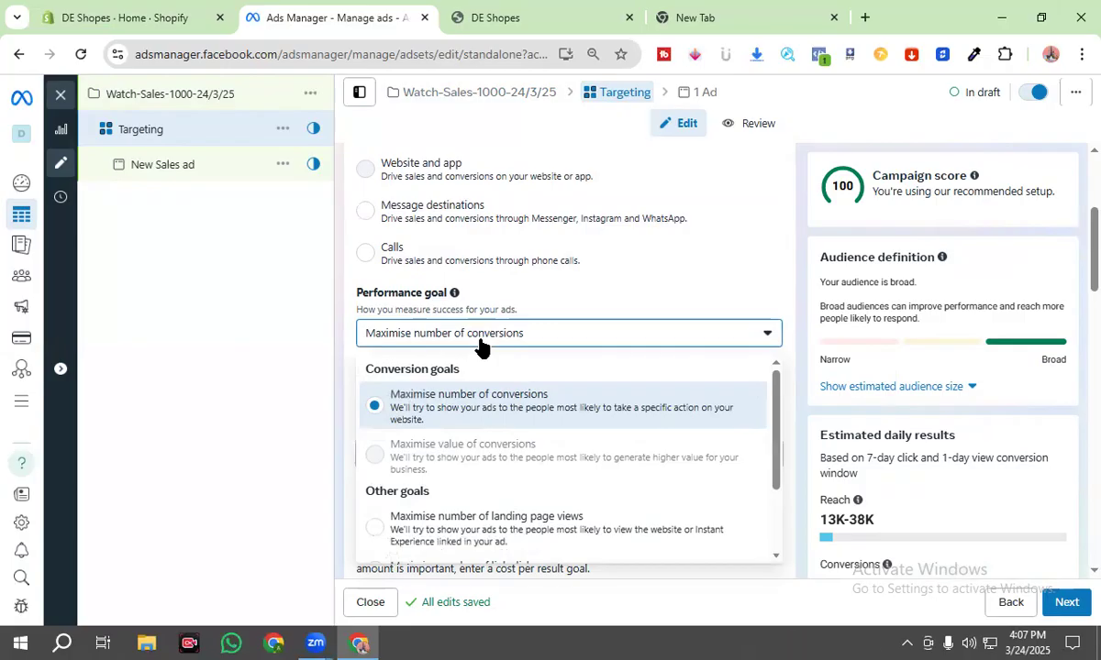
click(481, 340)
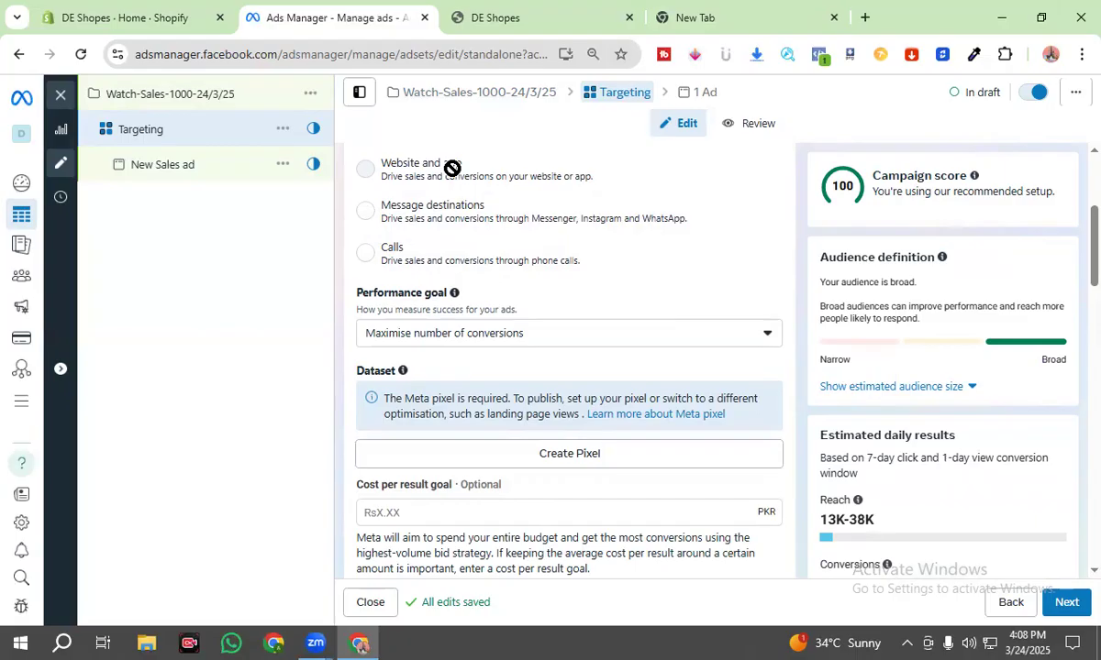
Step: Try Maximise number of landing page views as the performance goal, and switch back to Maximise number of conversions
click(522, 344)
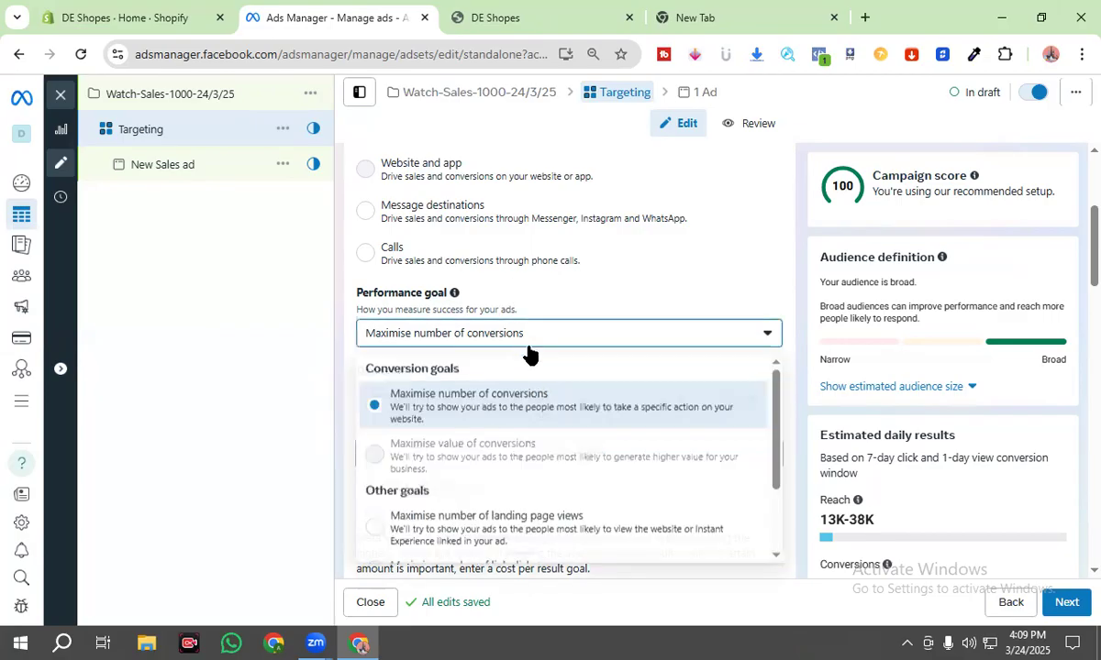
scroll(575, 525, down, 2)
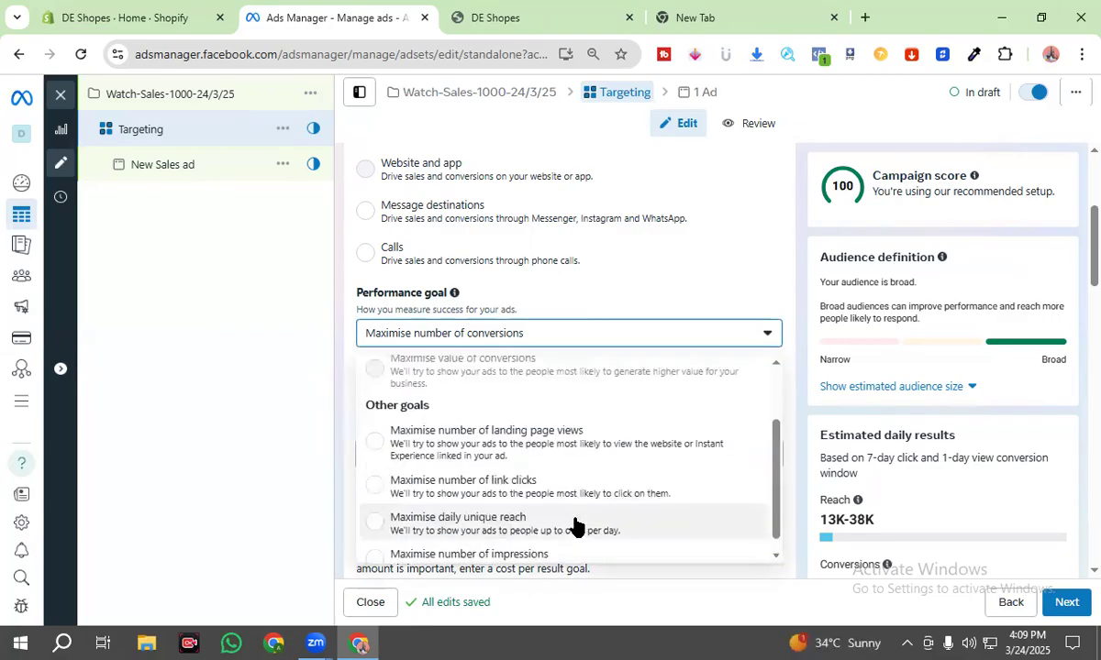
click(516, 457)
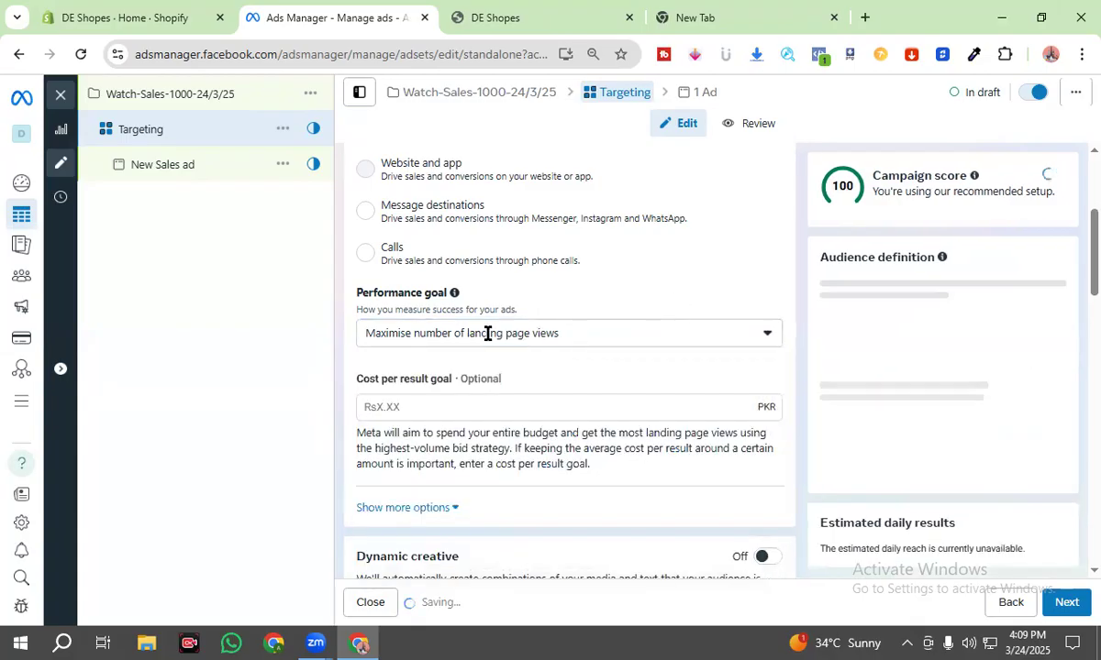
scroll(433, 299, down, 1)
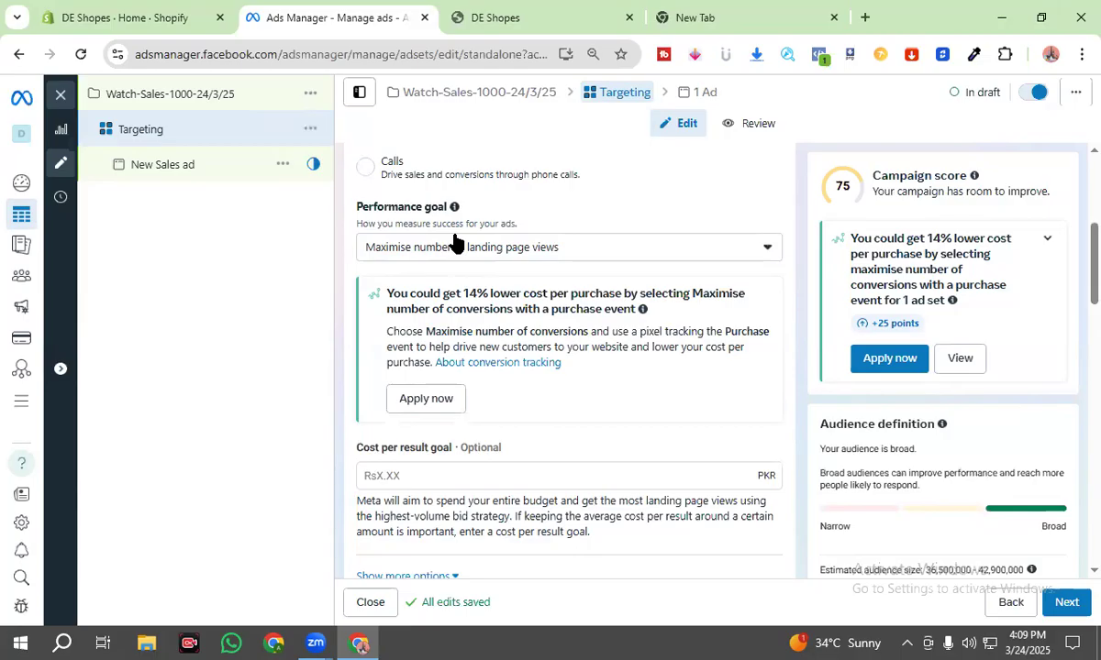
click(428, 246)
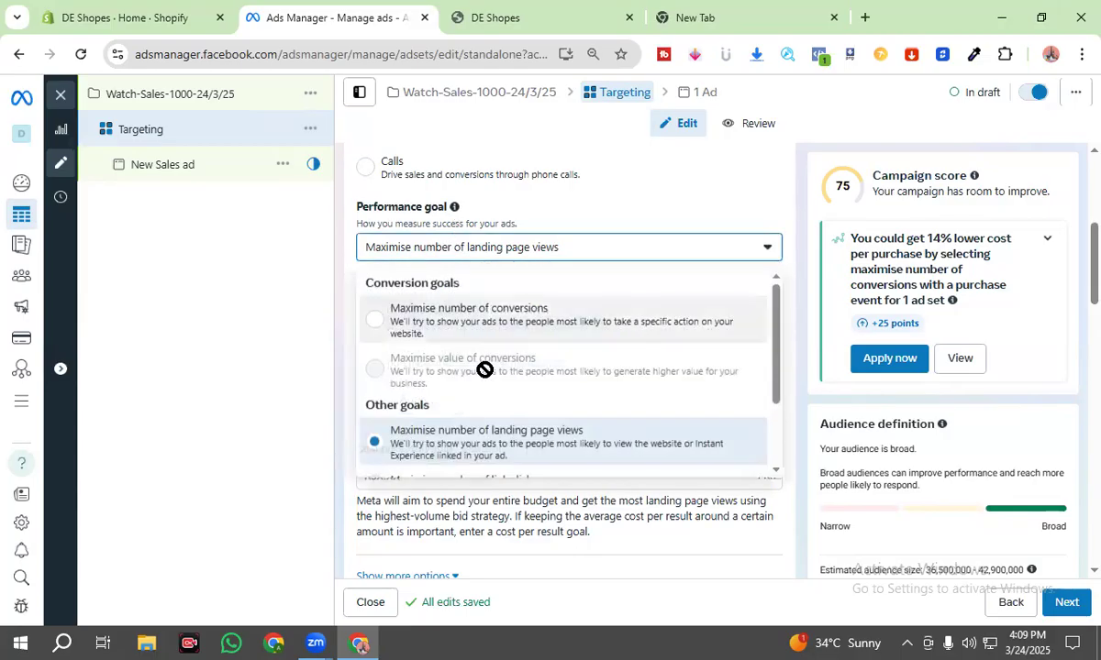
click(428, 321)
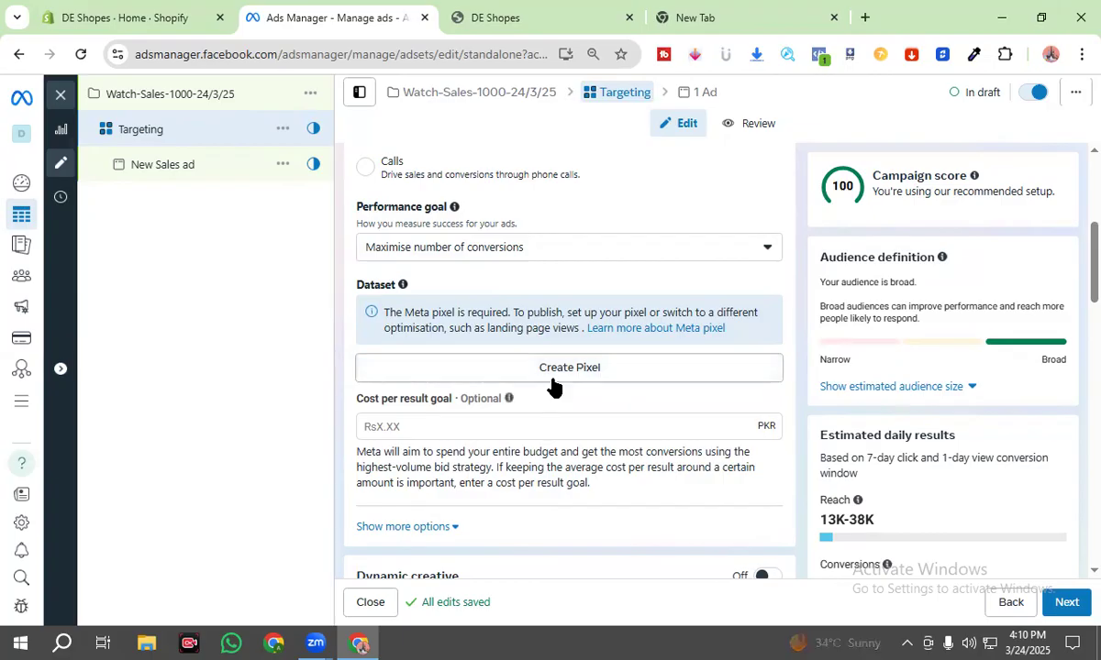
Step: Start creating a pixel for the dataset, skim the linked Meta Business Tools Terms, and close that page
click(553, 376)
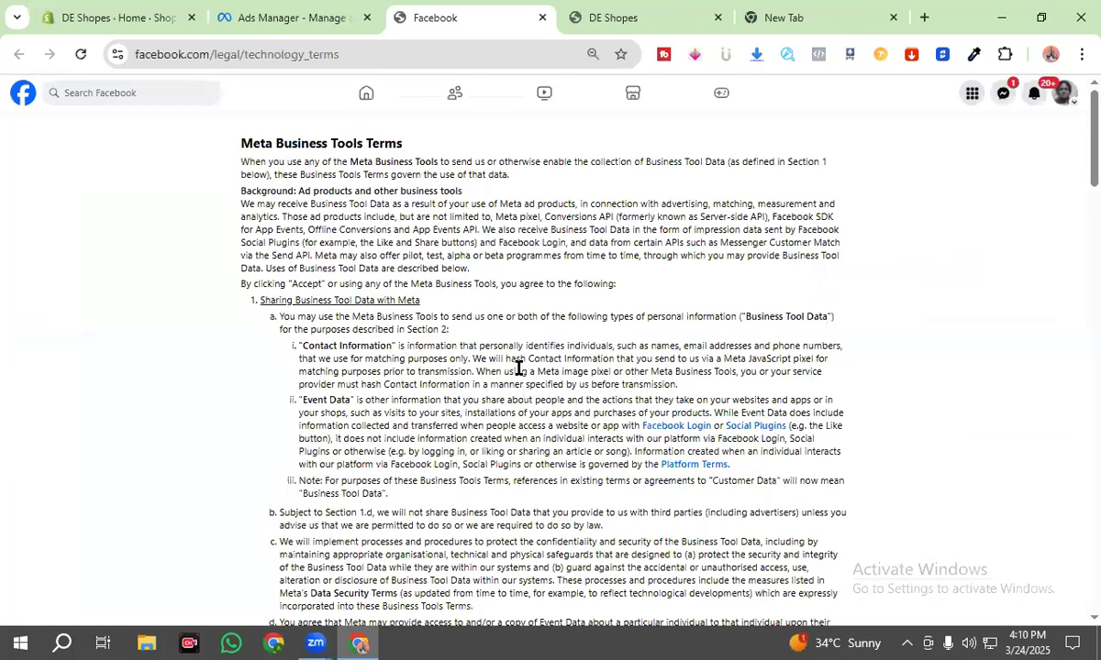
scroll(477, 367, down, 8)
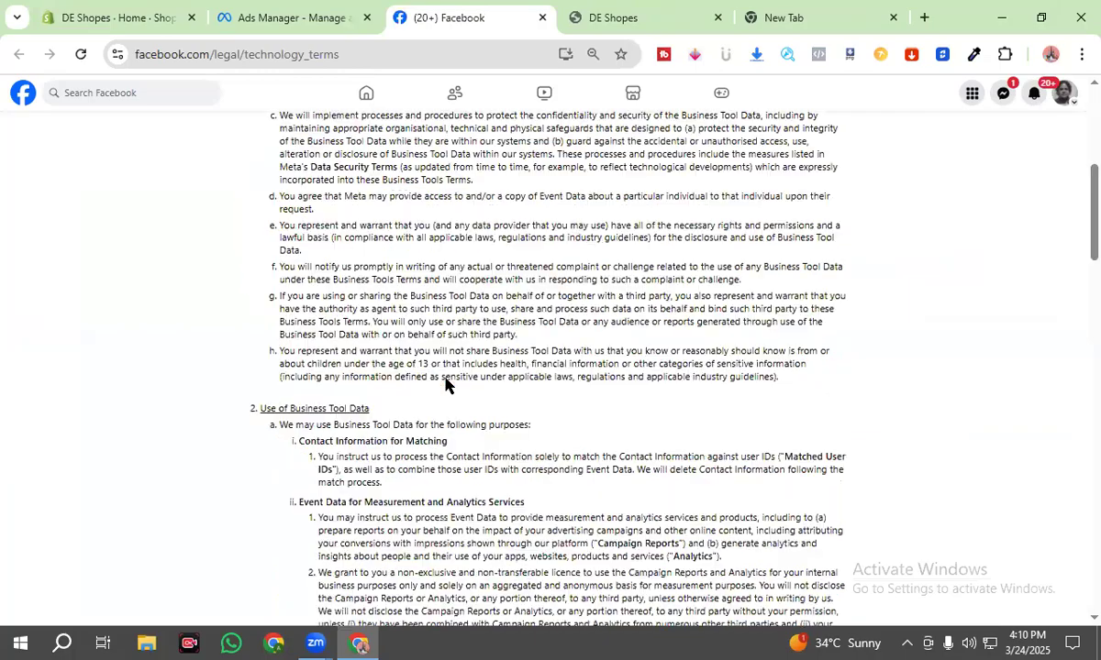
scroll(512, 367, down, 20)
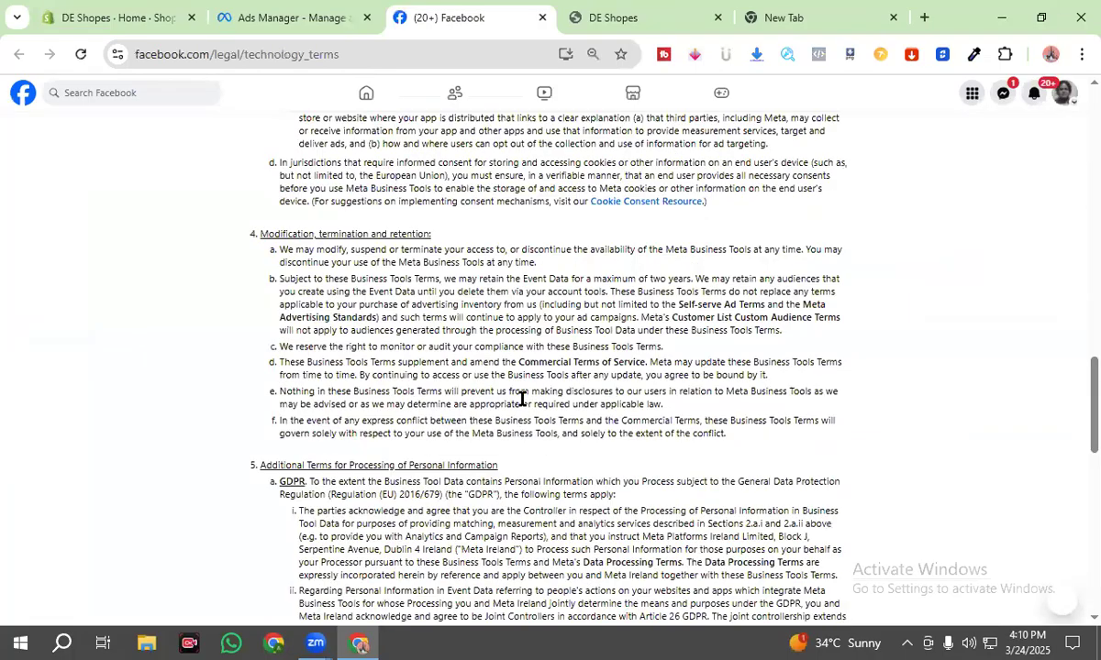
scroll(498, 472, up, 10)
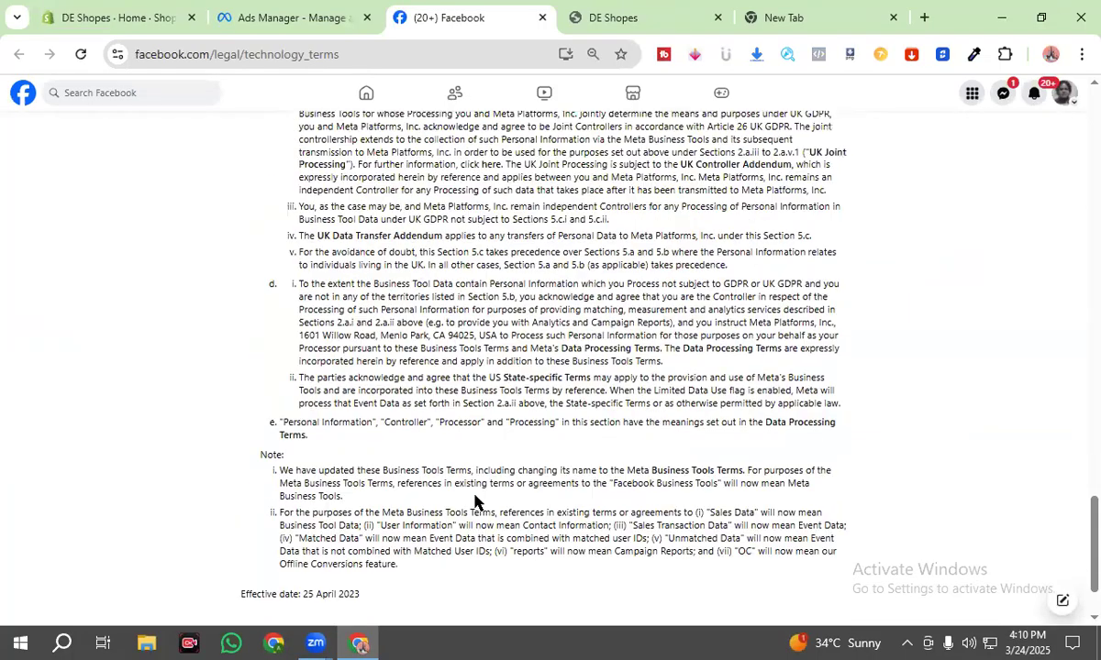
scroll(473, 487, up, 15)
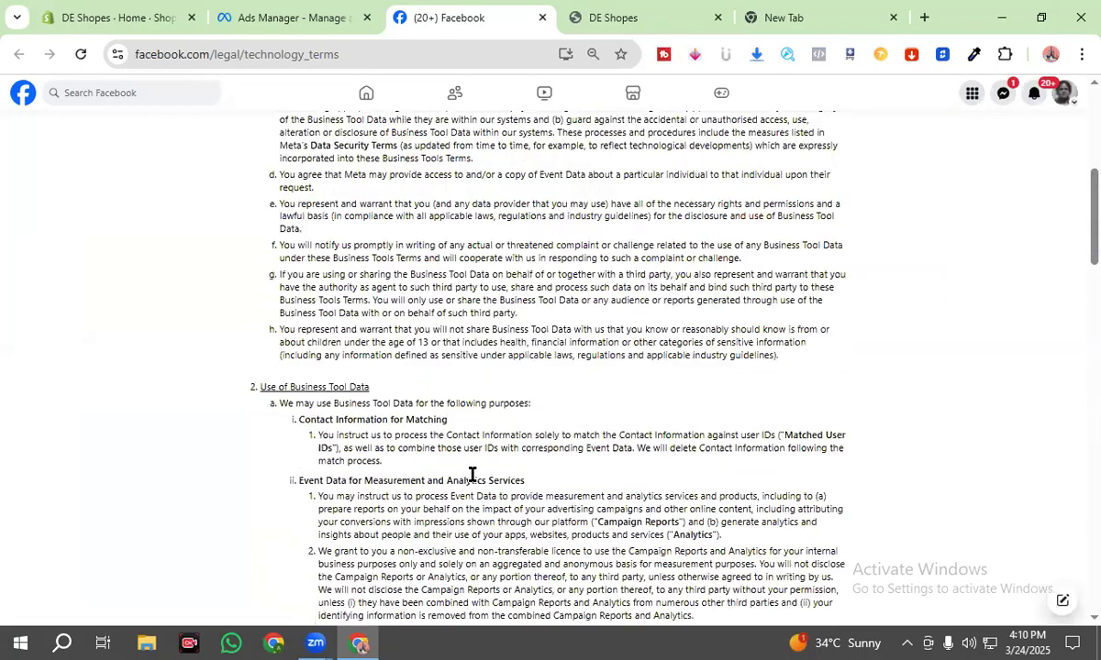
click(262, 9)
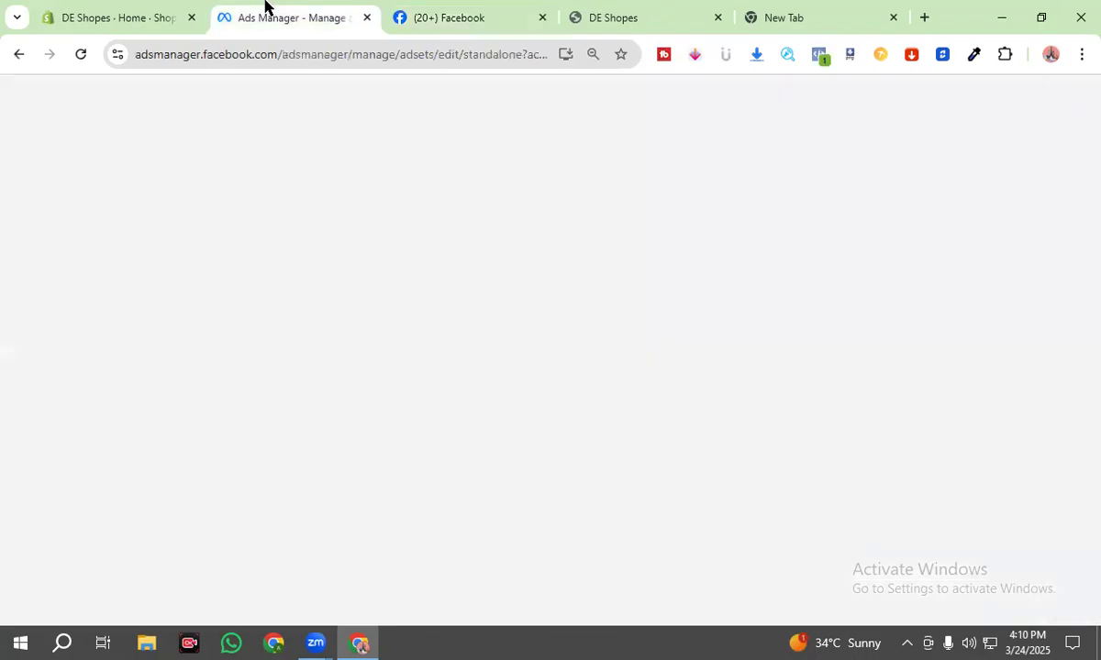
click(472, 20)
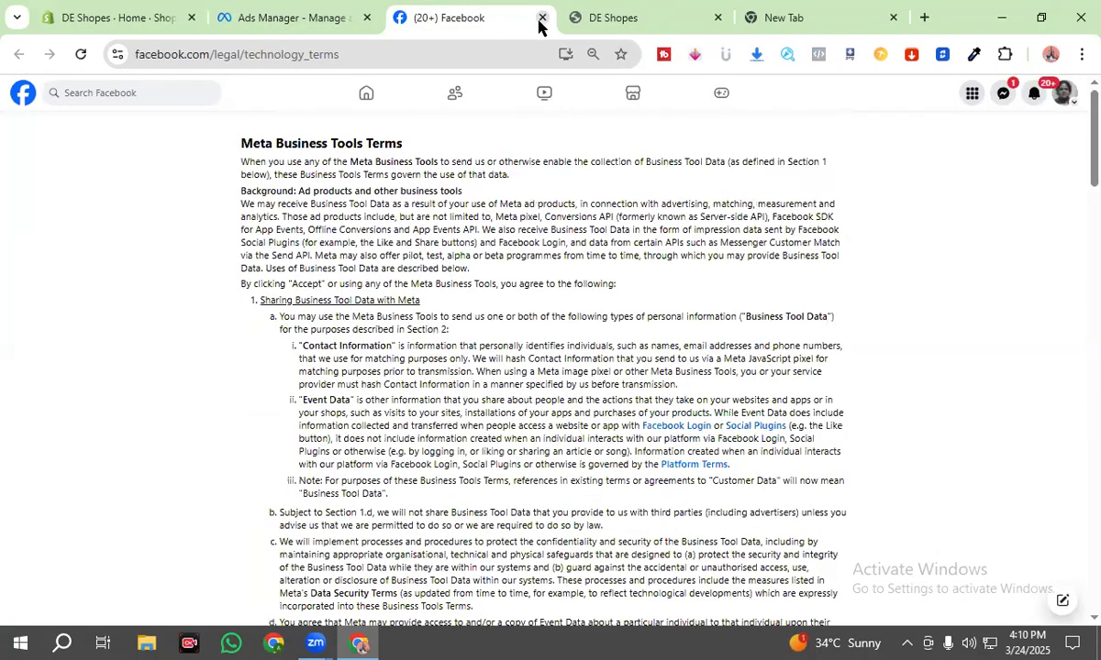
key(ctrl+w)
Step: Name the new pixel De Shopes after the store and create it
click(401, 285)
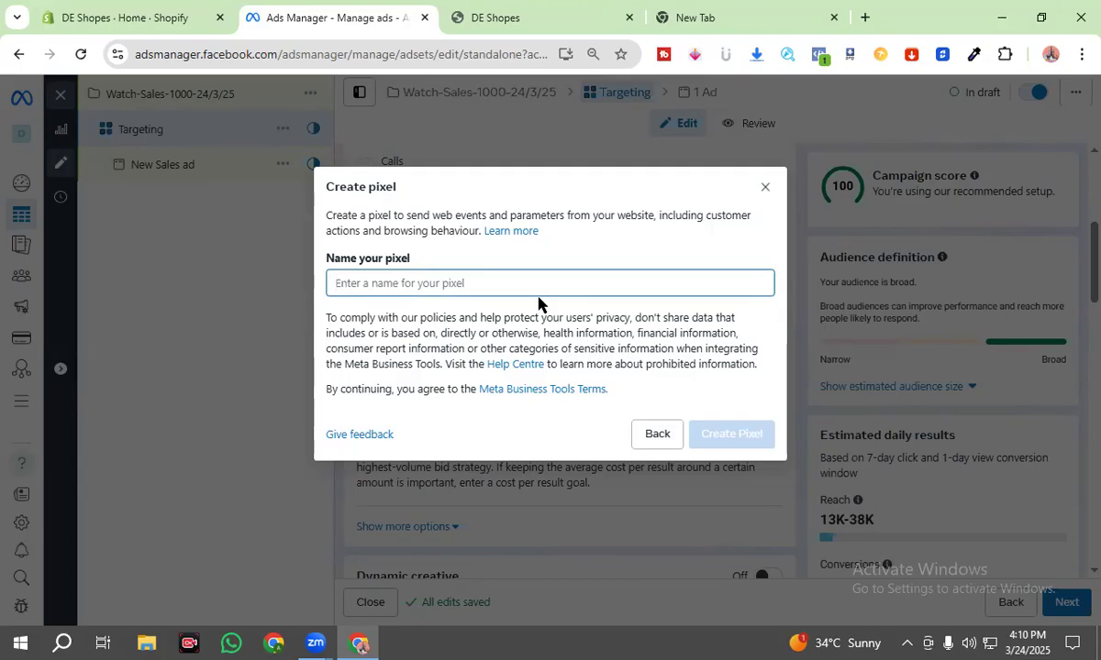
text(W)
key(BackSpace)
click(479, 13)
click(312, 16)
text(De)
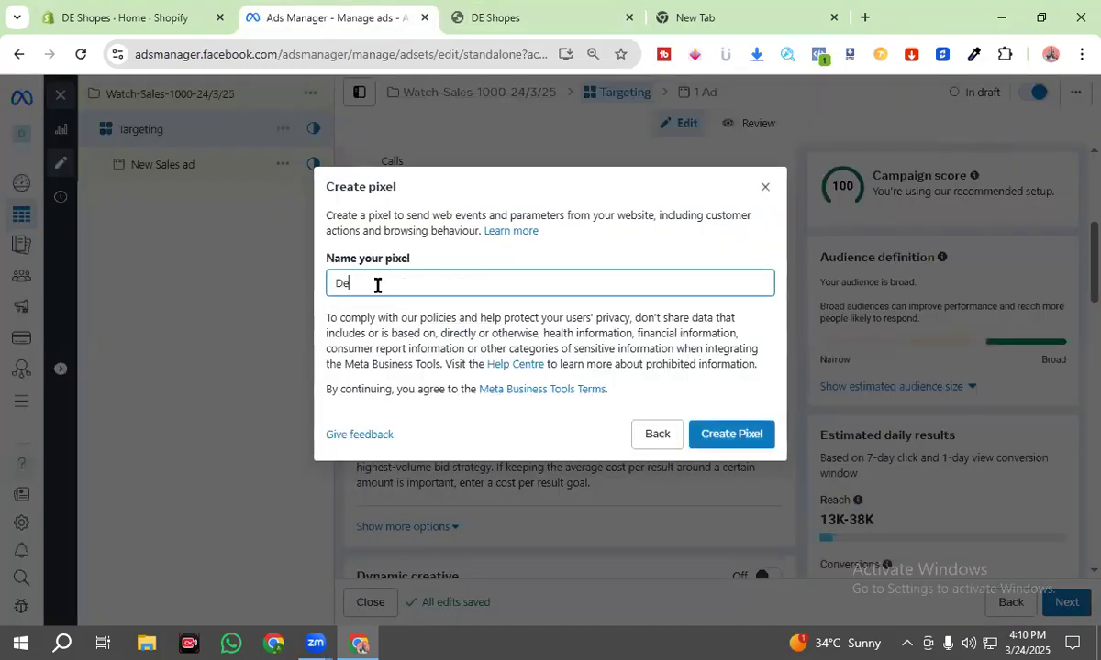
text( Sho)
click(721, 437)
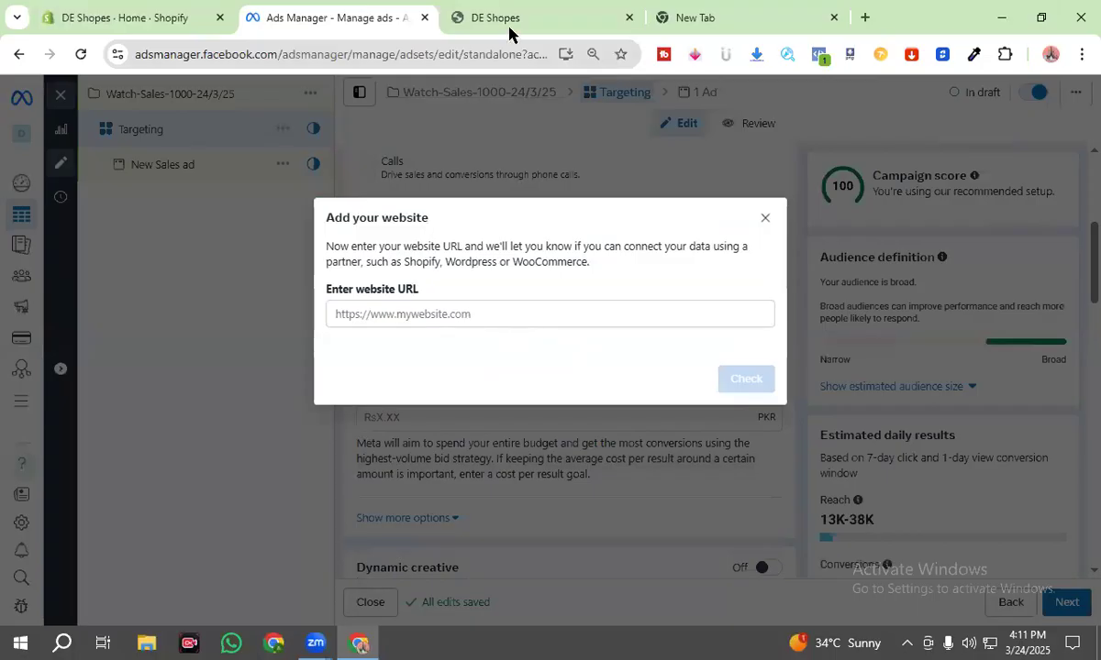
click(478, 27)
click(308, 52)
key(ctrl+c)
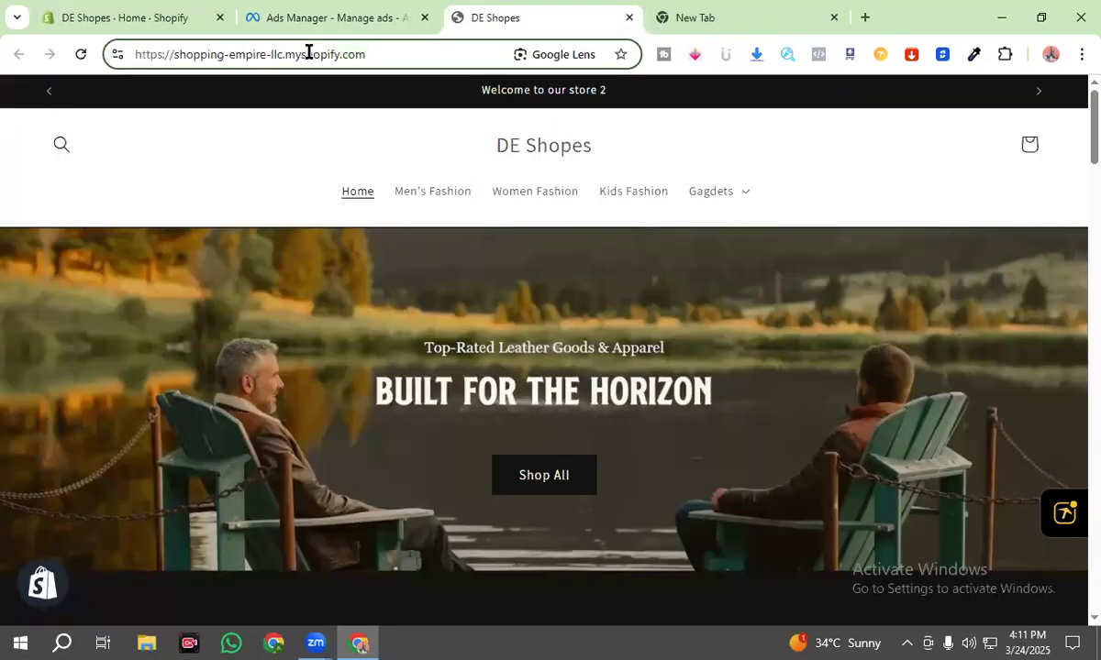
click(334, 13)
click(410, 315)
key(ctrl+v)
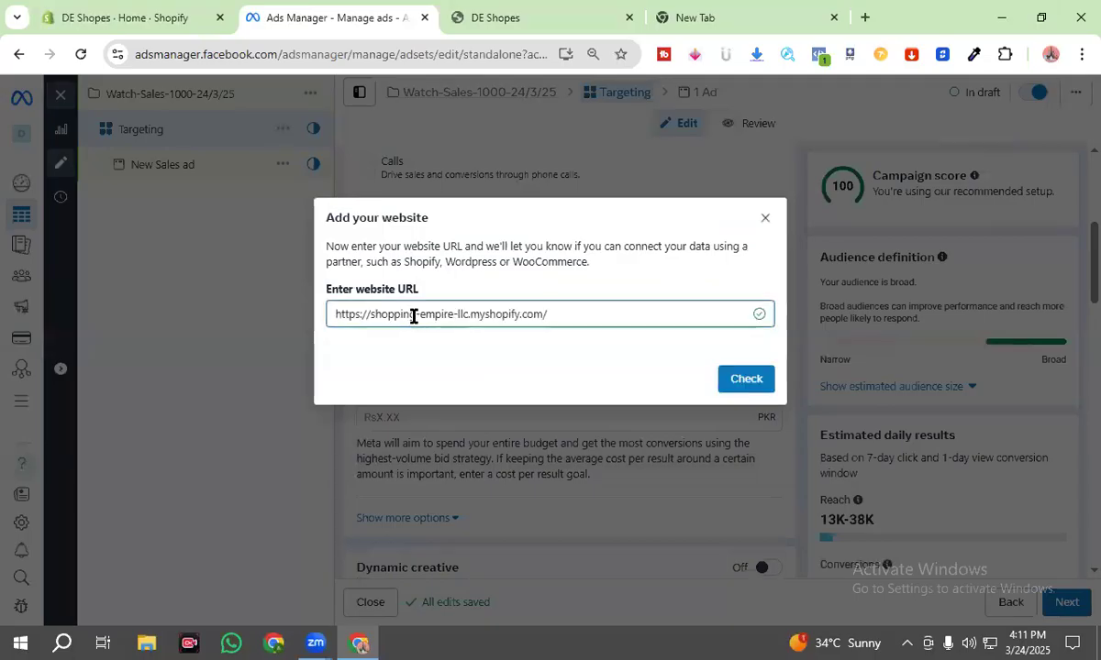
click(507, 13)
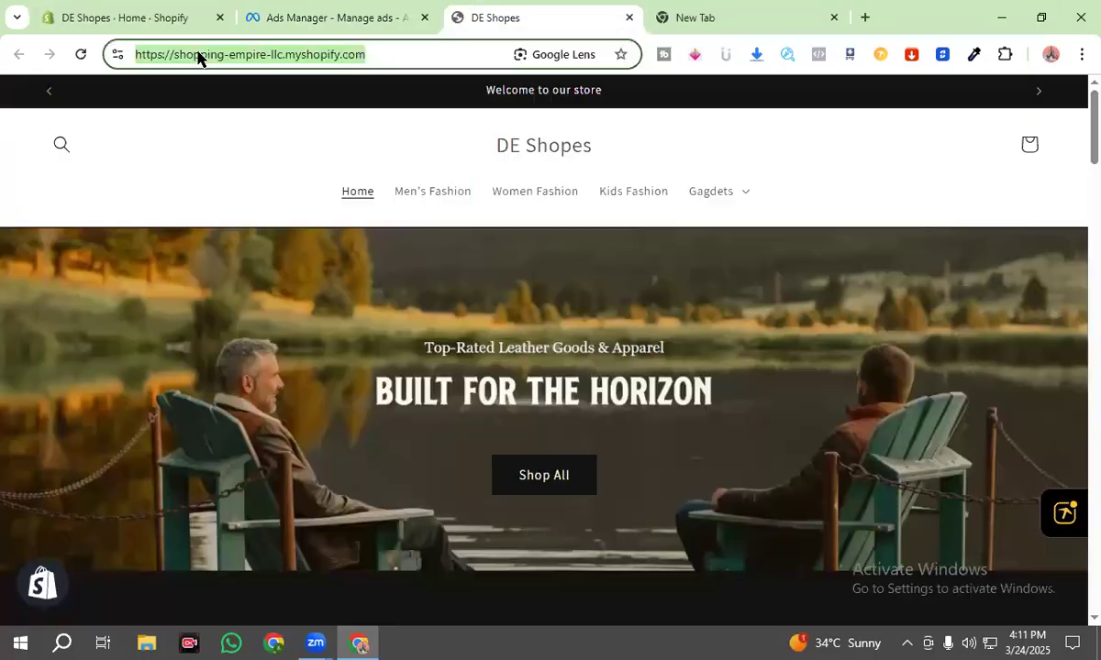
click(323, 23)
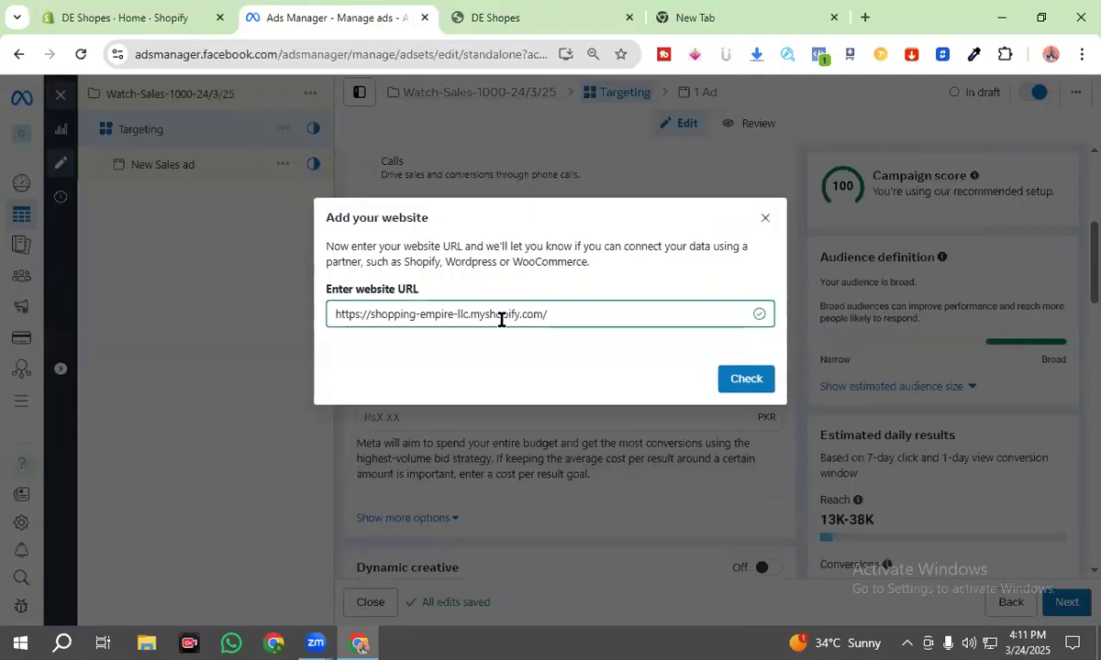
click(755, 388)
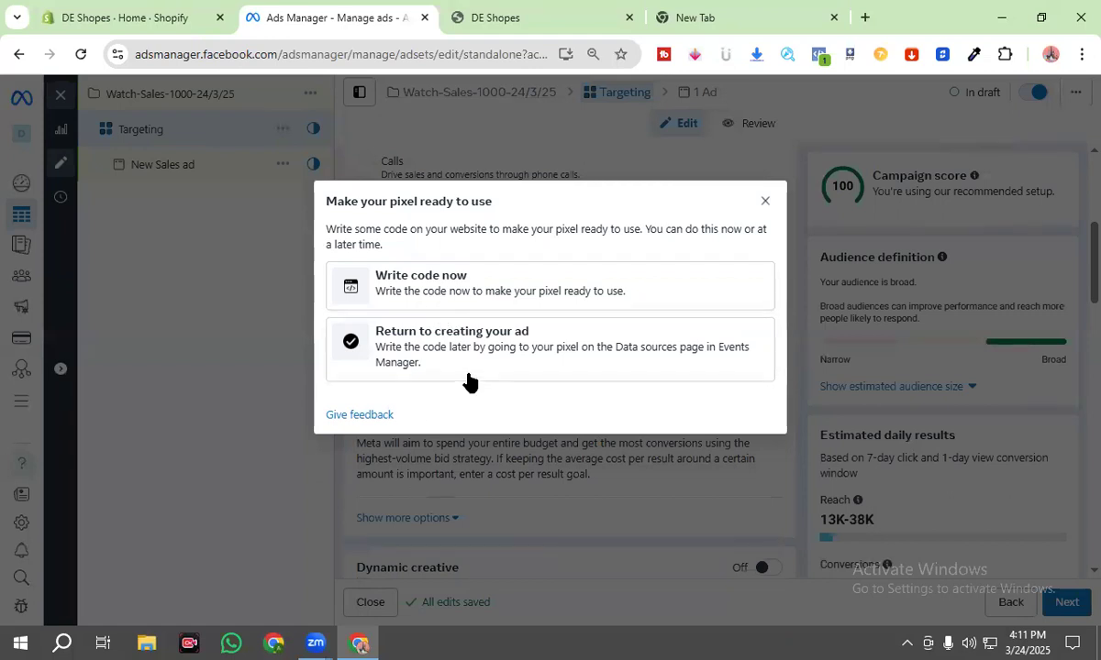
Step: Connect the website with Conversions API and Meta pixel through partner integration, choosing Shopify (online) as the partner
click(519, 366)
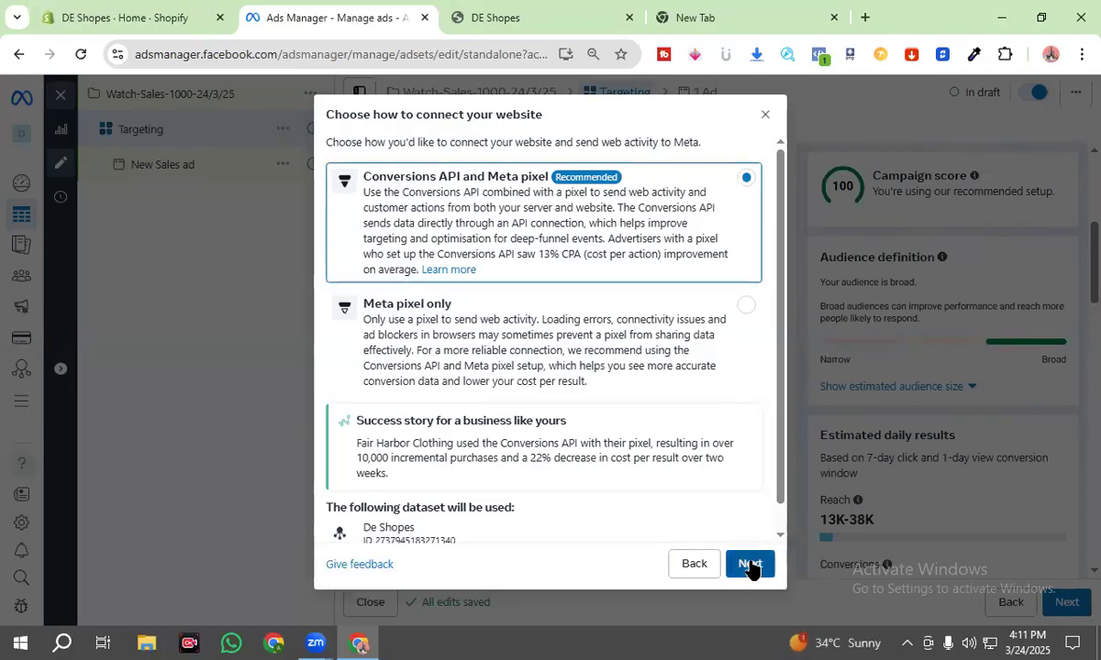
click(712, 555)
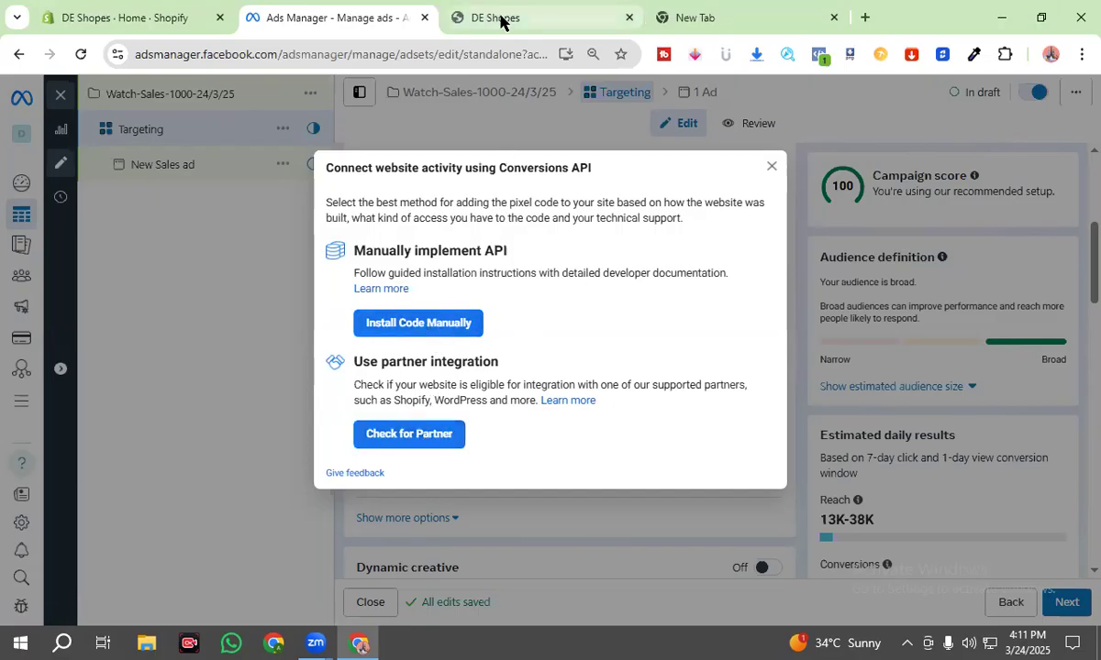
mouse_move(500, 20)
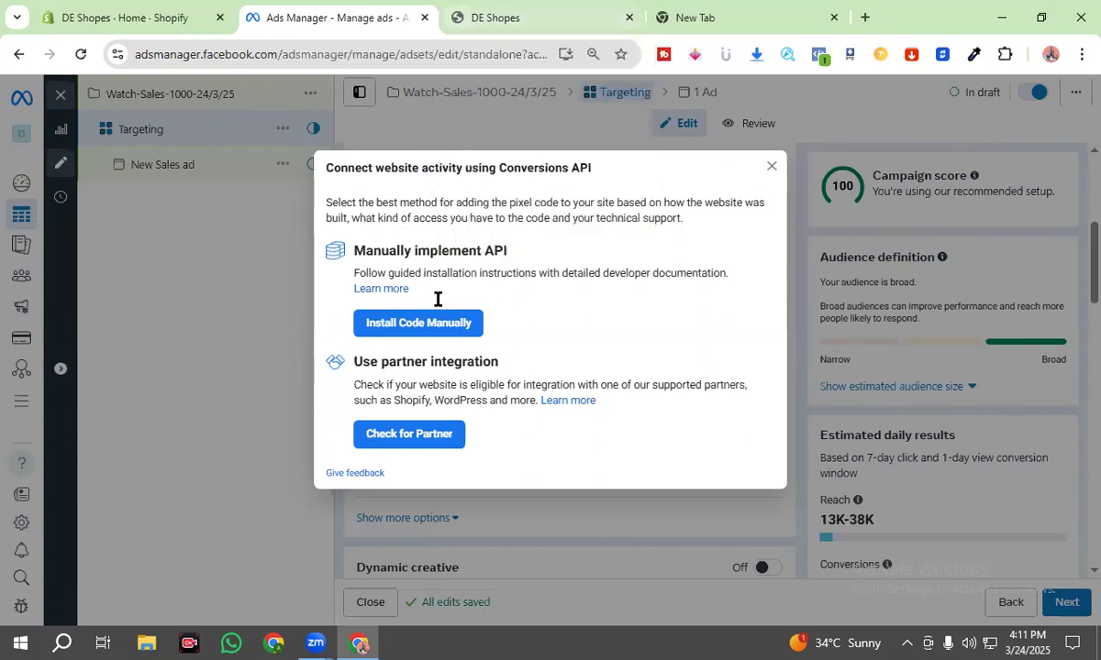
click(415, 436)
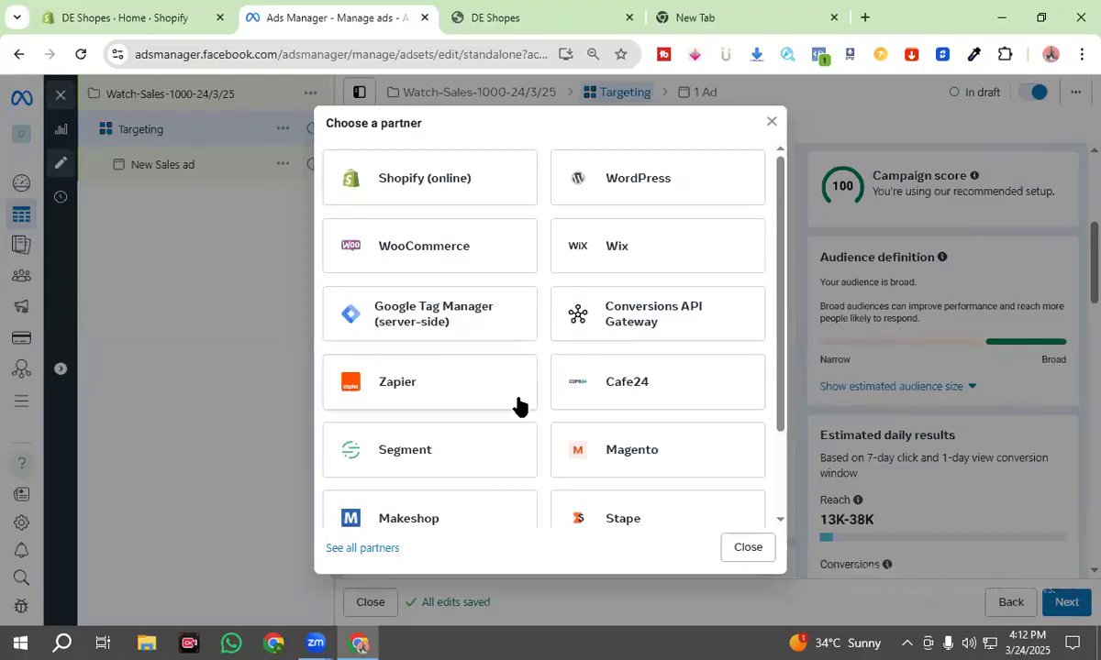
scroll(516, 440, down, 2)
scroll(513, 480, up, 2)
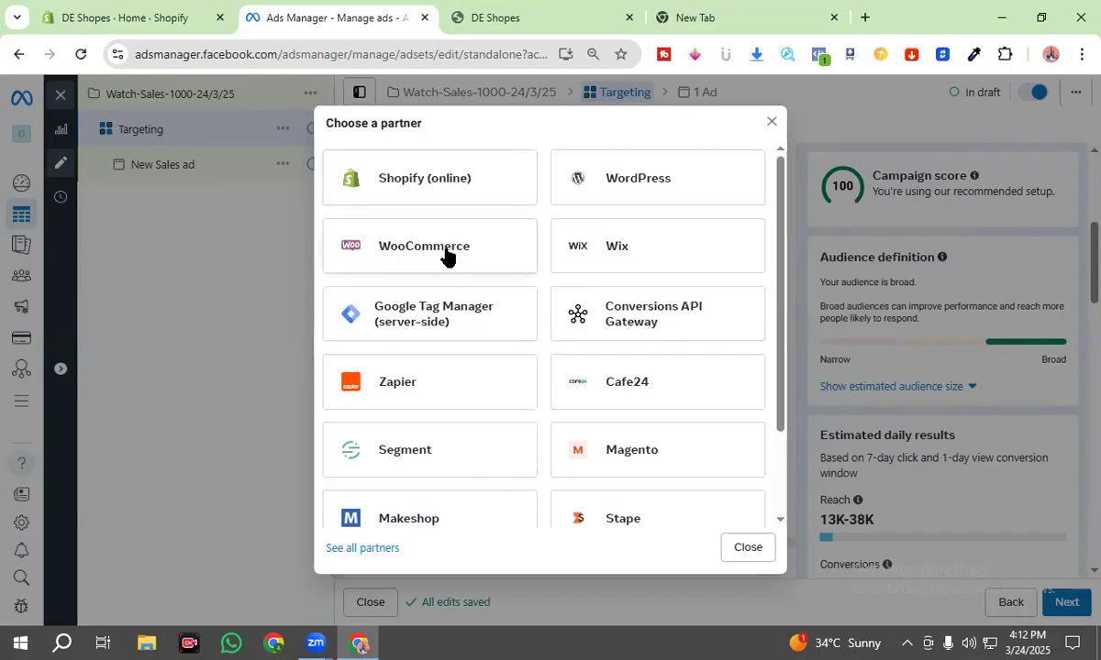
click(431, 204)
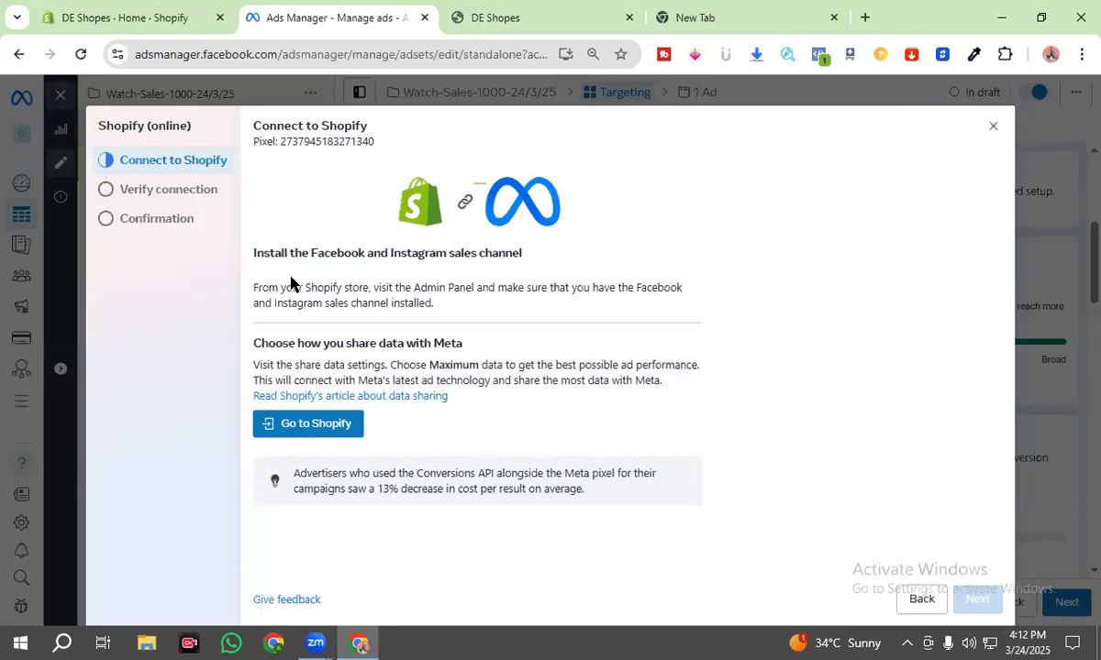
Step: Switch to the DE Shopes Shopify admin, open the apps and sales channels settings, and go to the Shopify App Store
drag(311, 253, 481, 249)
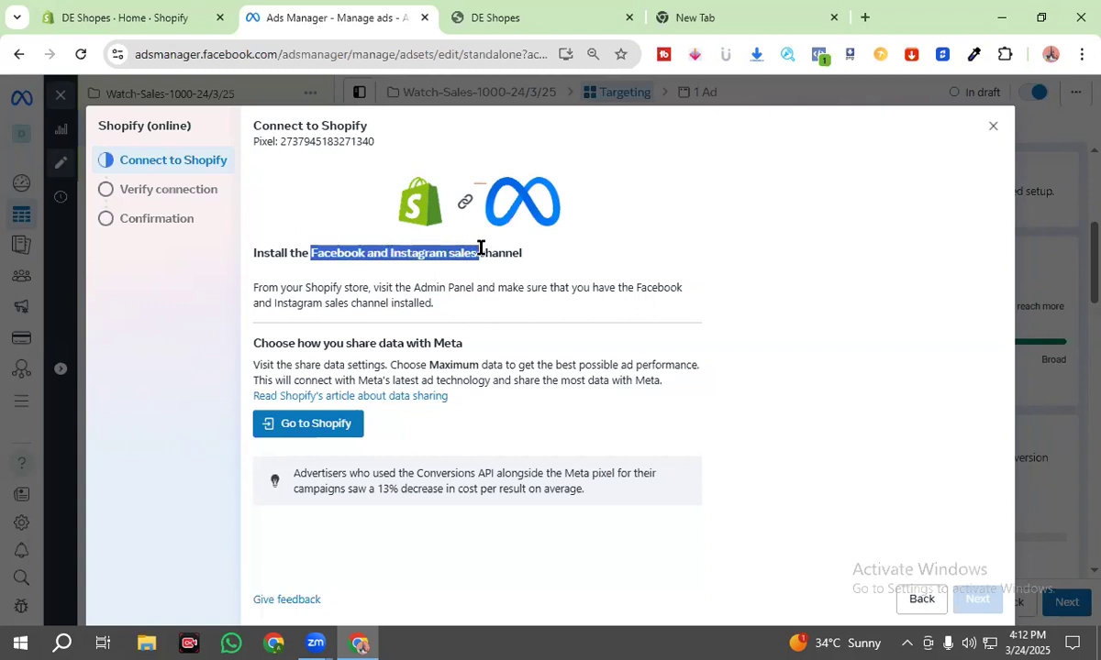
click(518, 22)
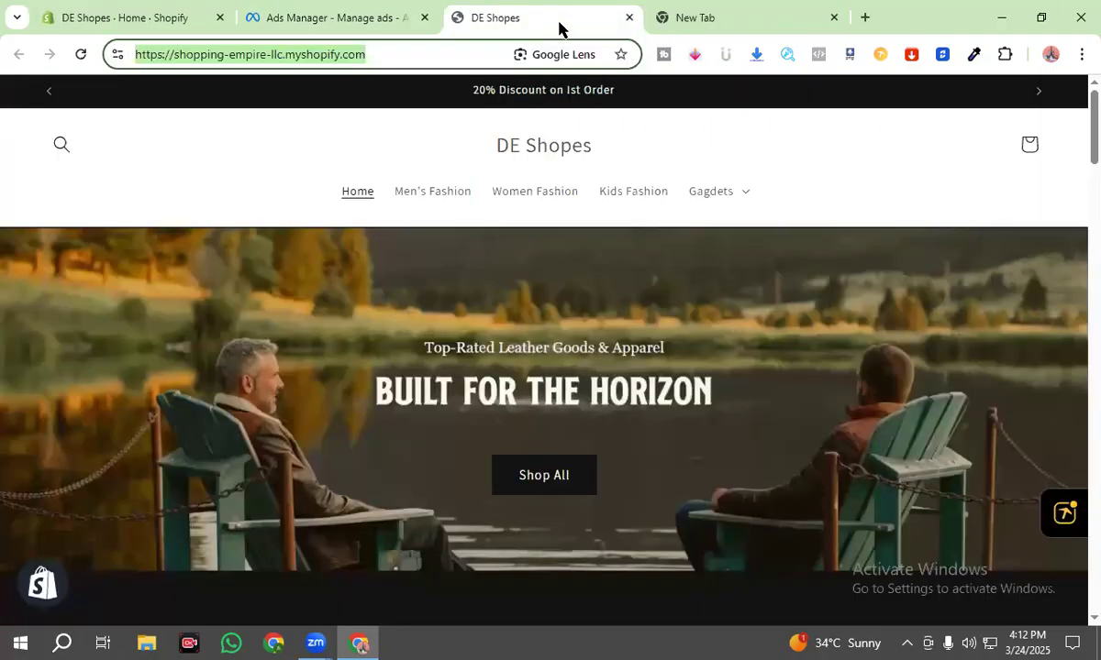
click(152, 11)
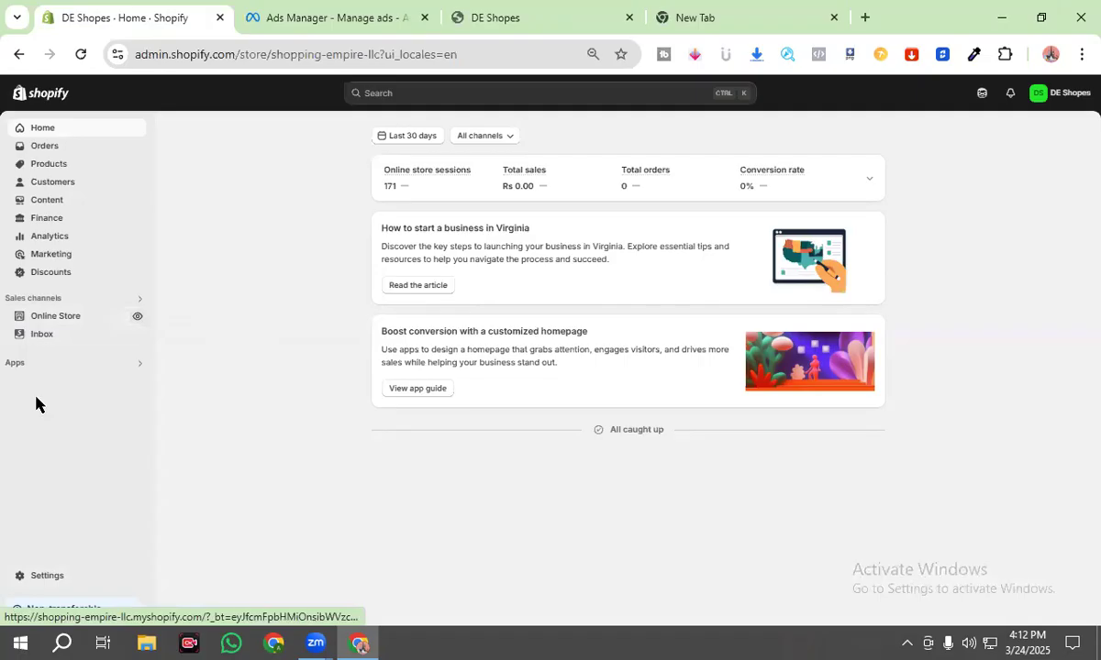
click(31, 364)
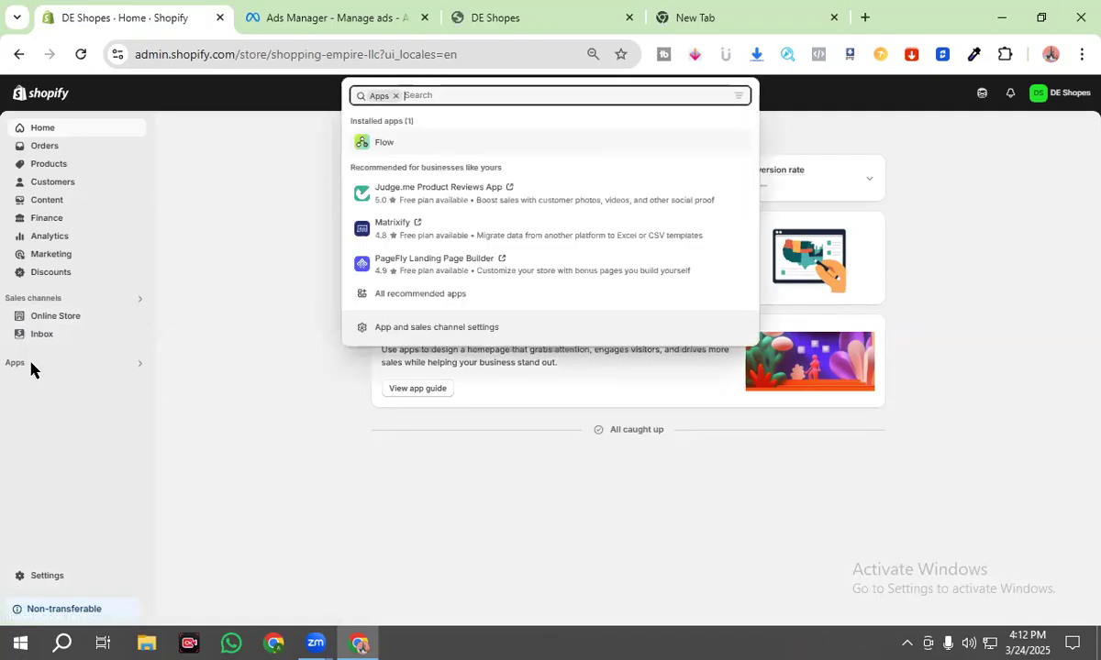
click(393, 334)
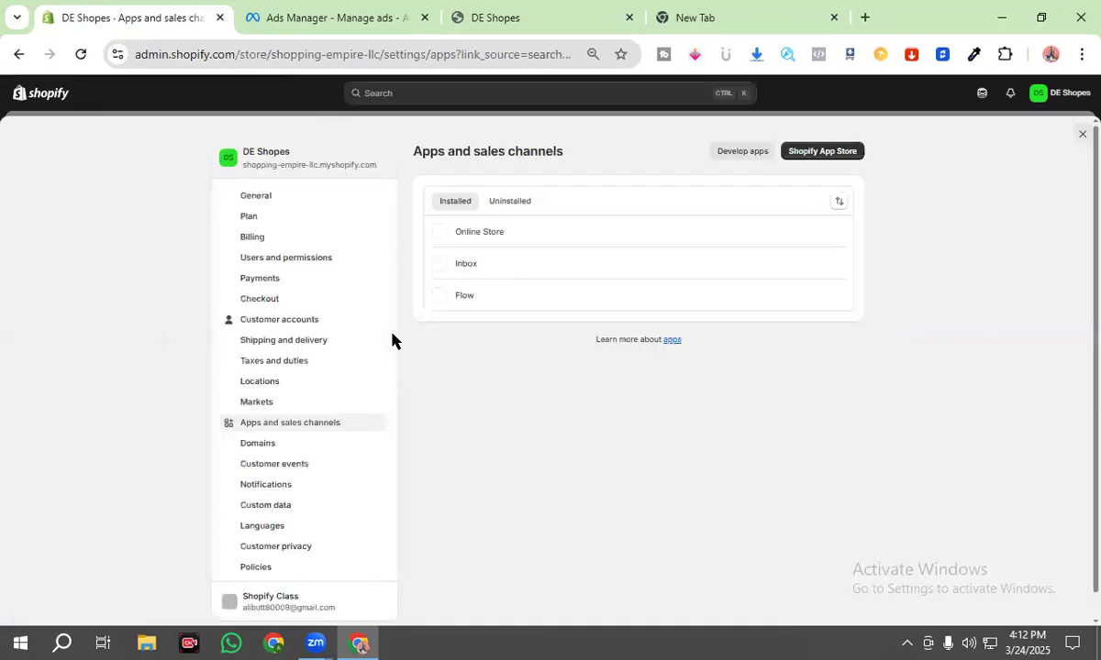
click(820, 152)
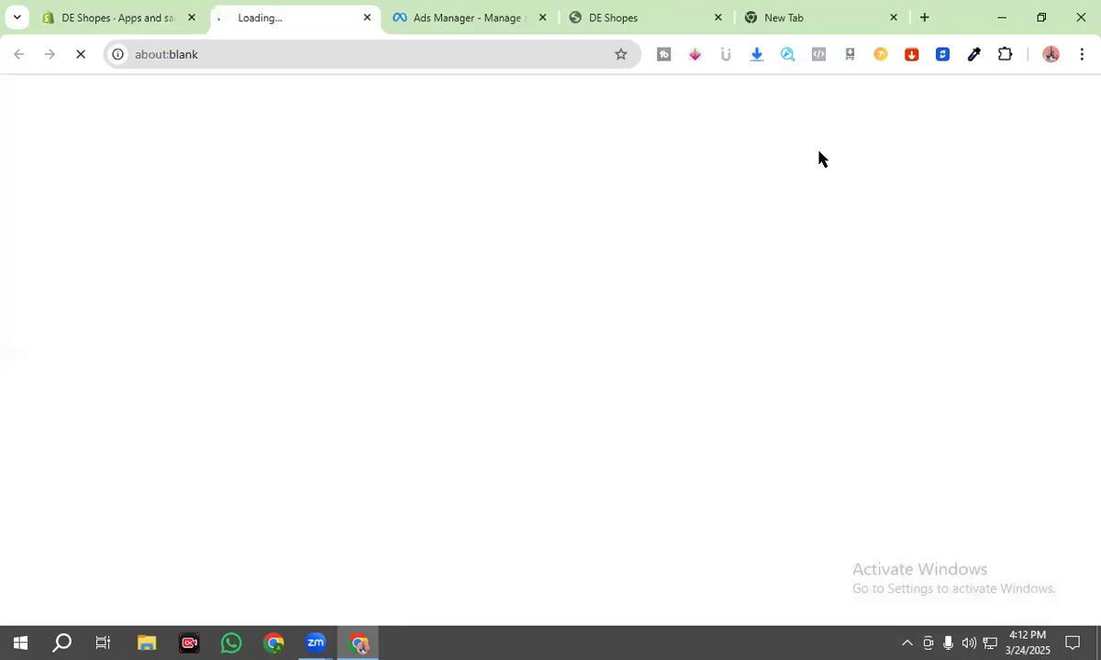
Step: Go back to Ads Manager and reread which sales channel has to be installed for the Shopify connection
click(425, 20)
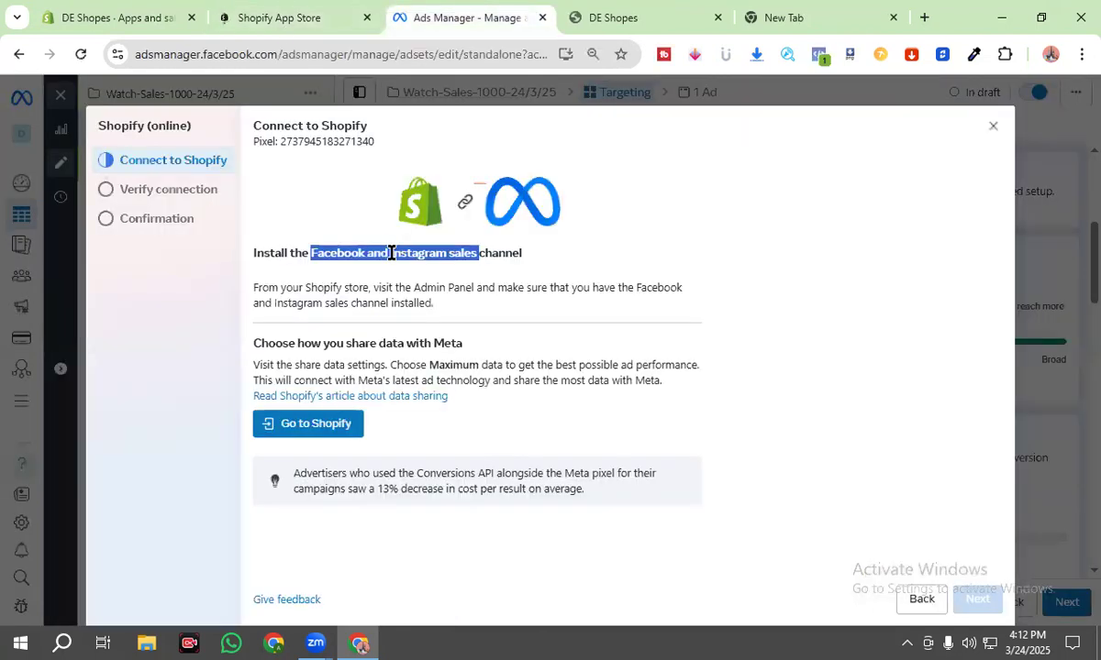
triple_click(424, 254)
drag(477, 257, 373, 271)
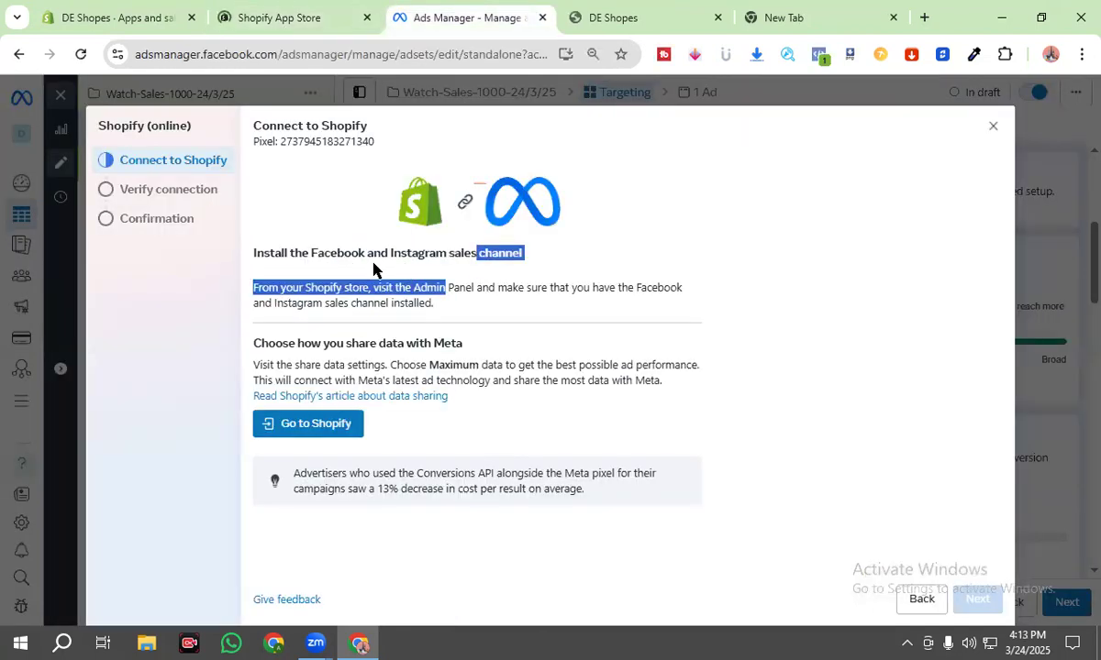
click(312, 250)
triple_click(385, 251)
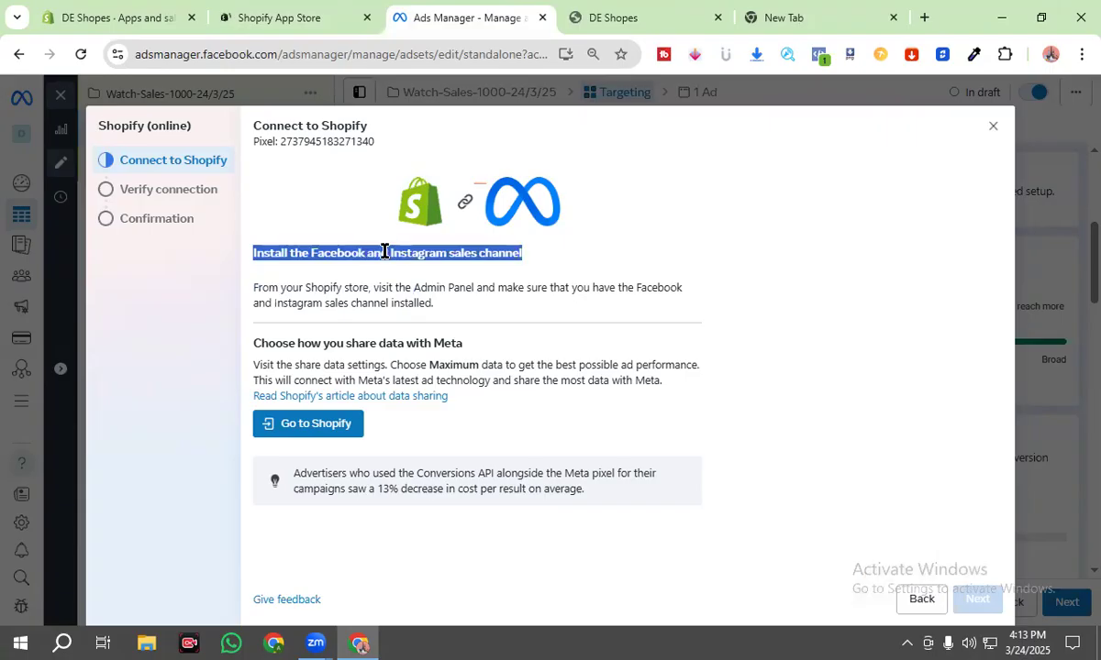
Step: Find Meta's Facebook & Instagram app in the Shopify App Store, install it on the store, and start its ads setup
click(293, 14)
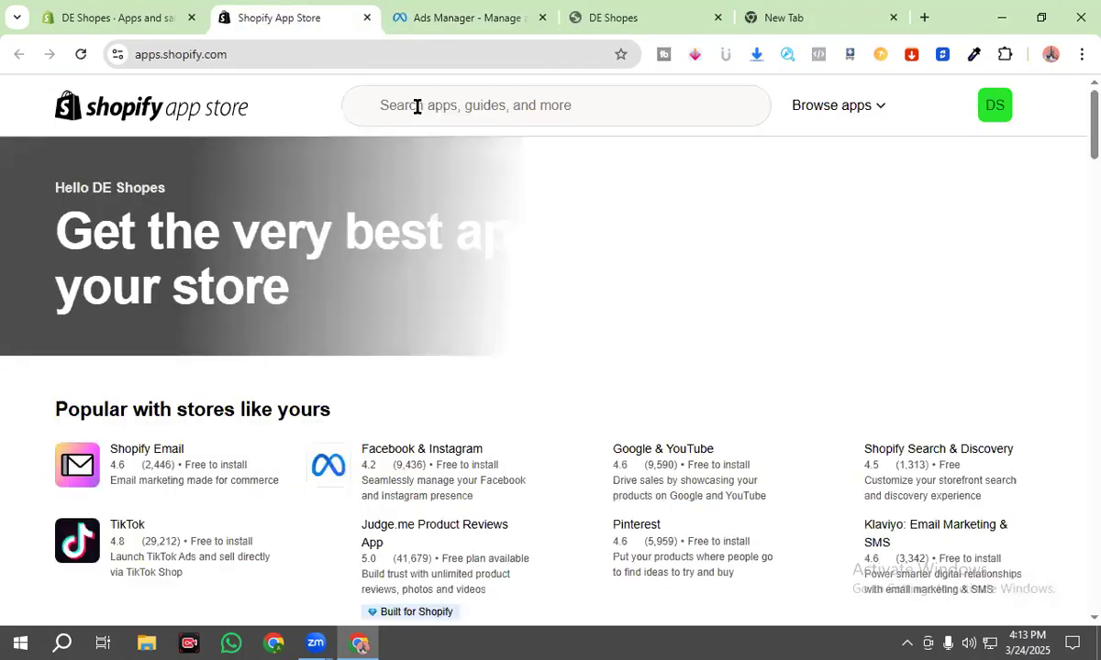
click(416, 107)
text(facebook)
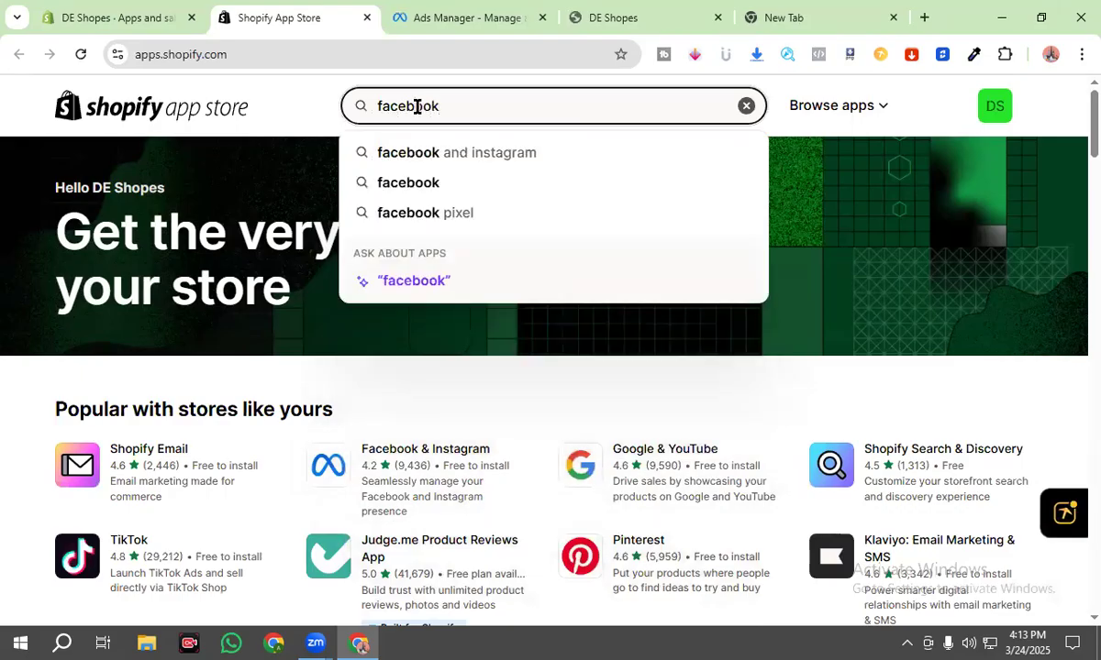
click(435, 151)
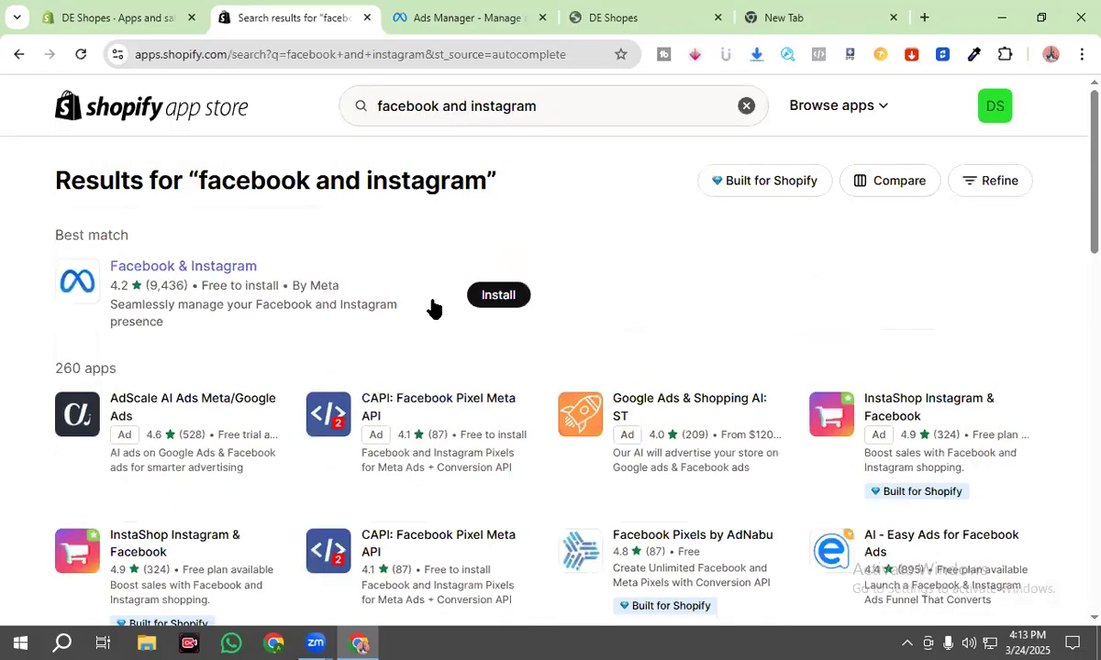
click(500, 295)
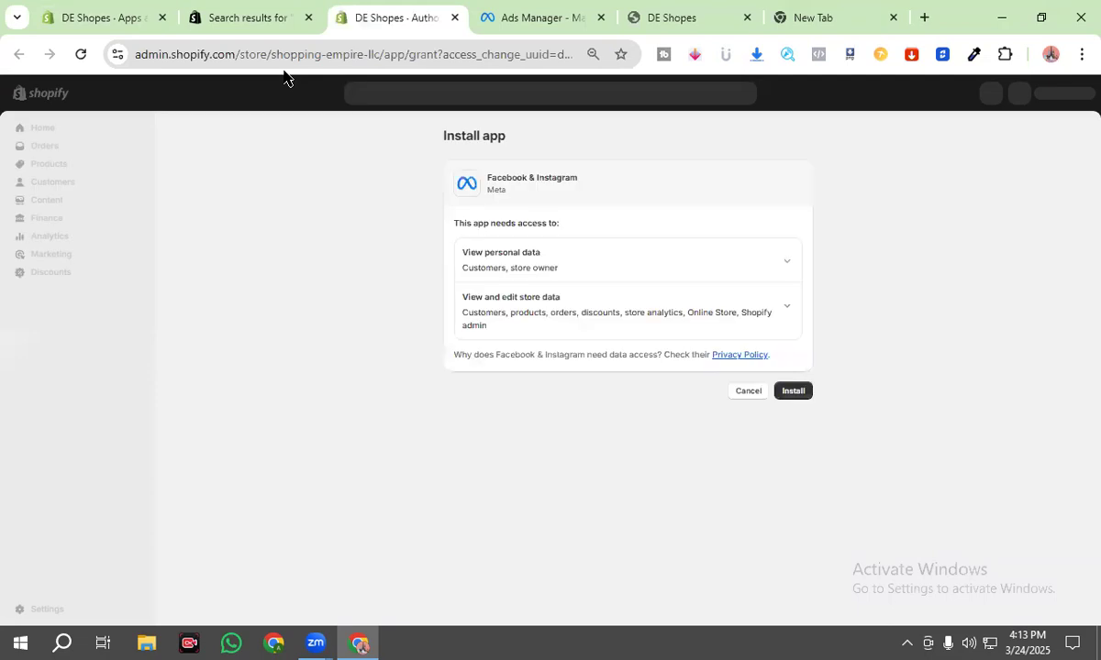
click(790, 391)
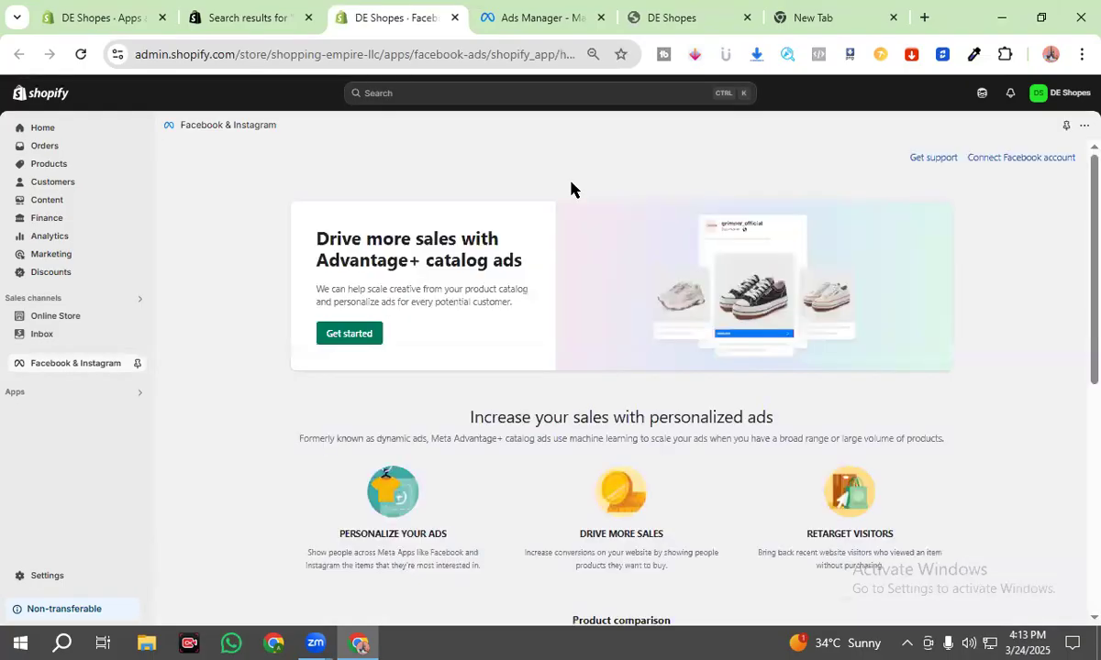
click(350, 339)
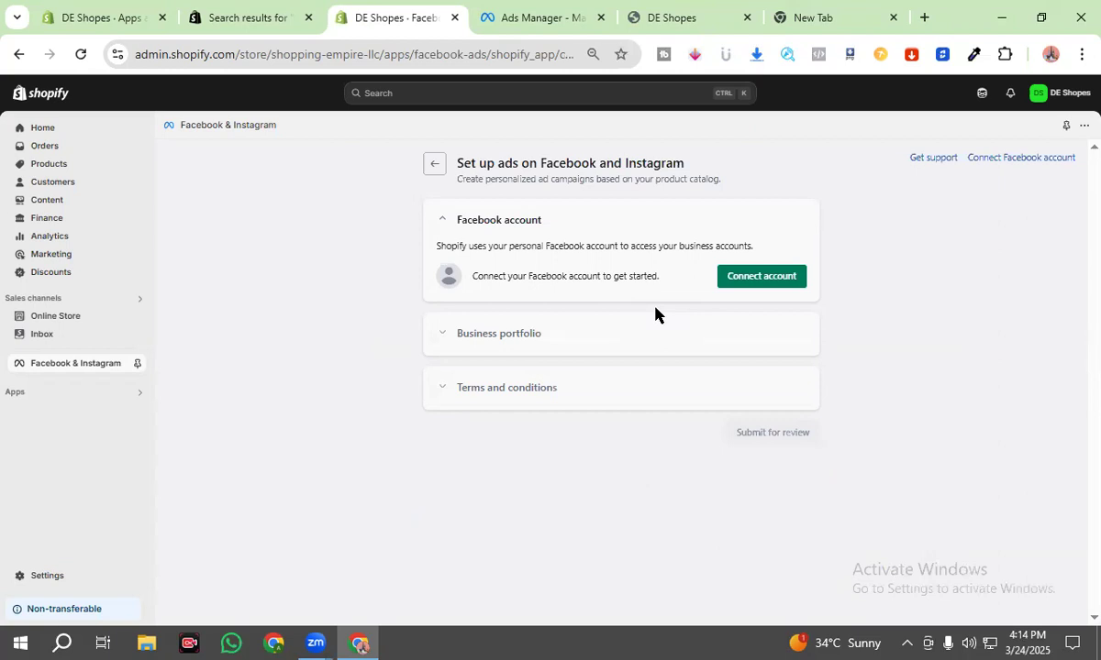
click(745, 280)
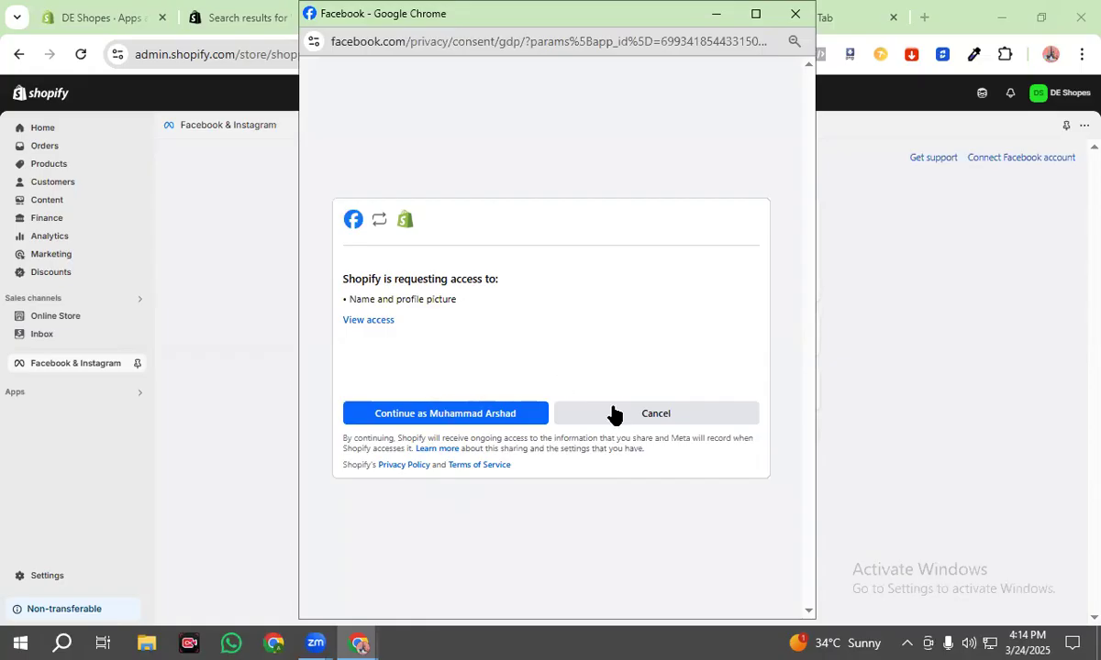
key(ctrl+minus)
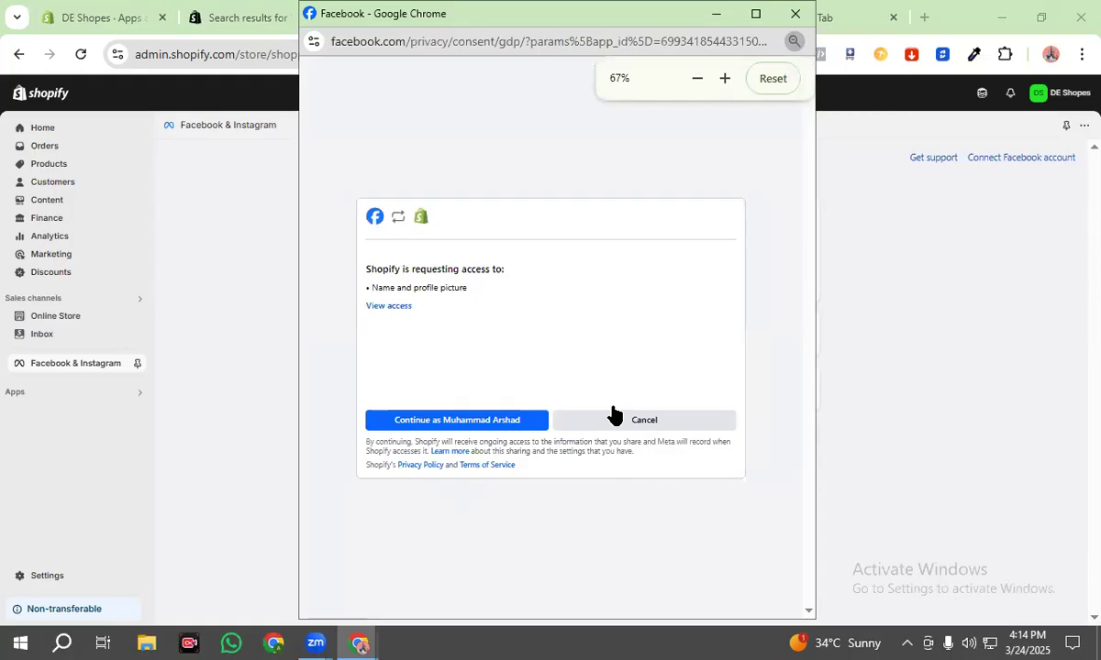
key(ctrl+minus)
key(ctrl+plus)
key(ctrl+plus)
key(ctrl+plus)
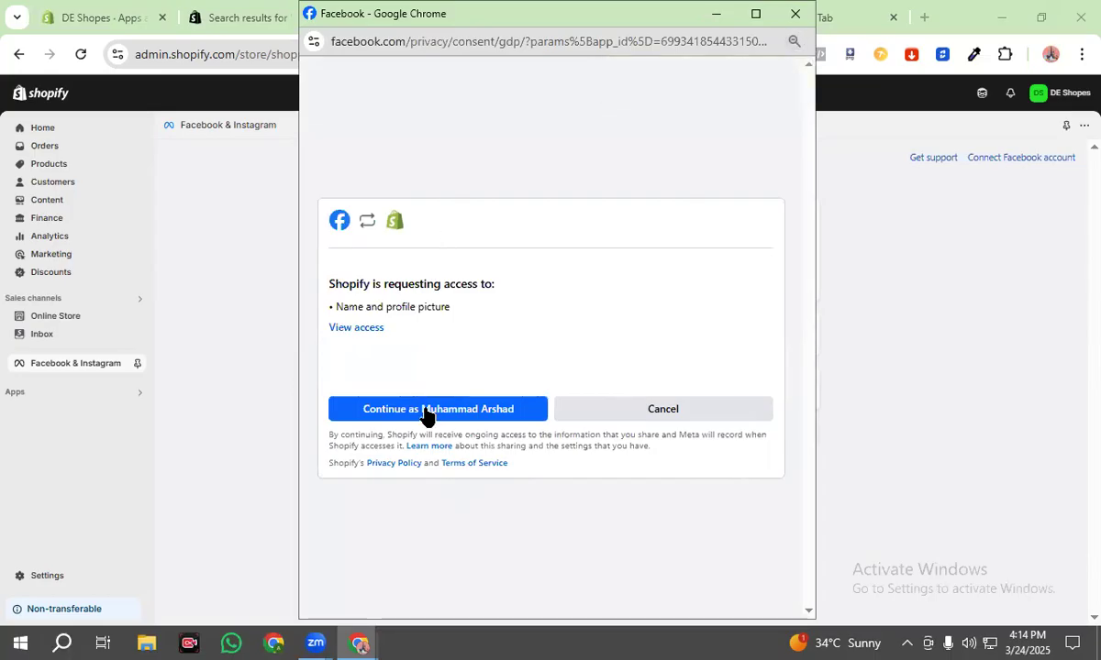
click(794, 14)
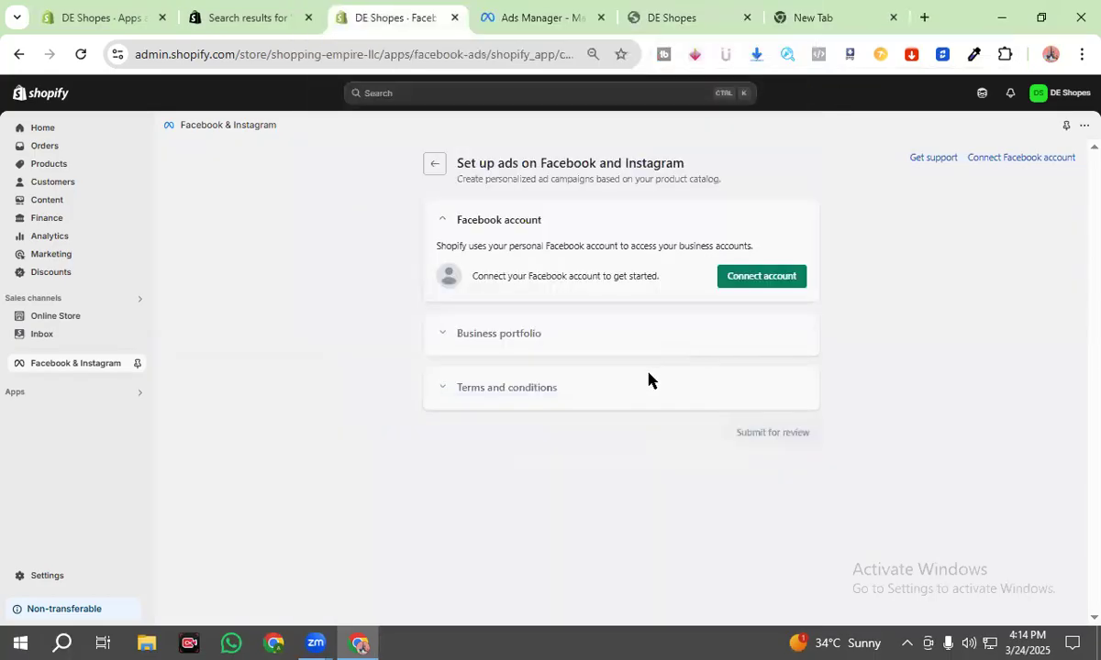
Step: Connect the Facebook account to Shopify, approving access to the name and profile picture, and view the business portfolio choices
click(752, 280)
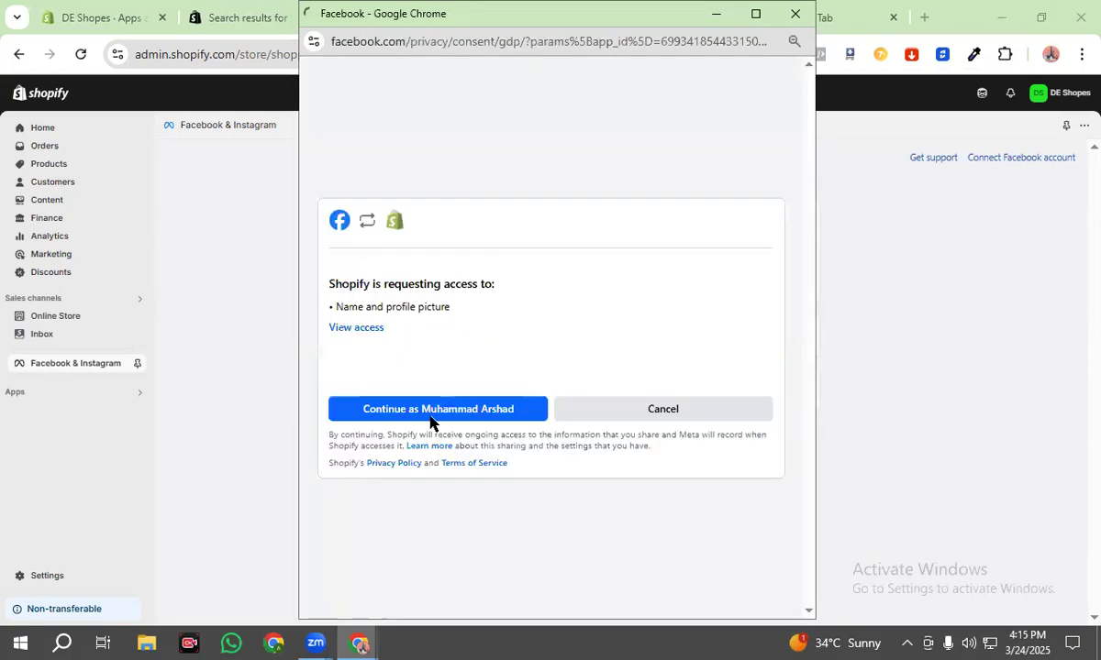
click(428, 411)
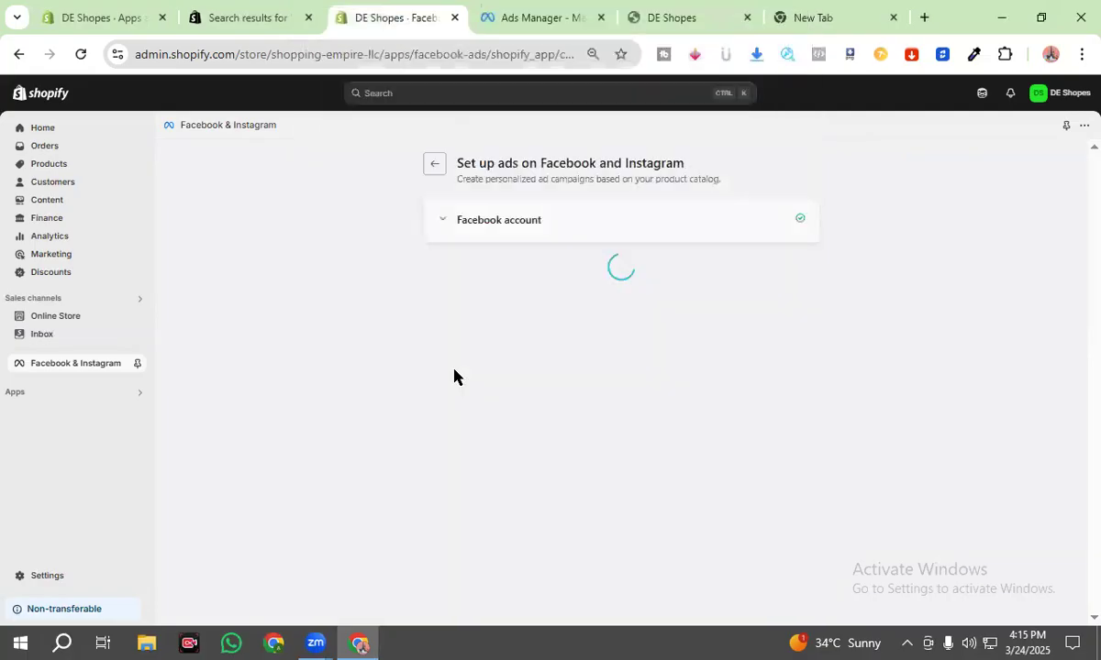
scroll(482, 259, down, 1)
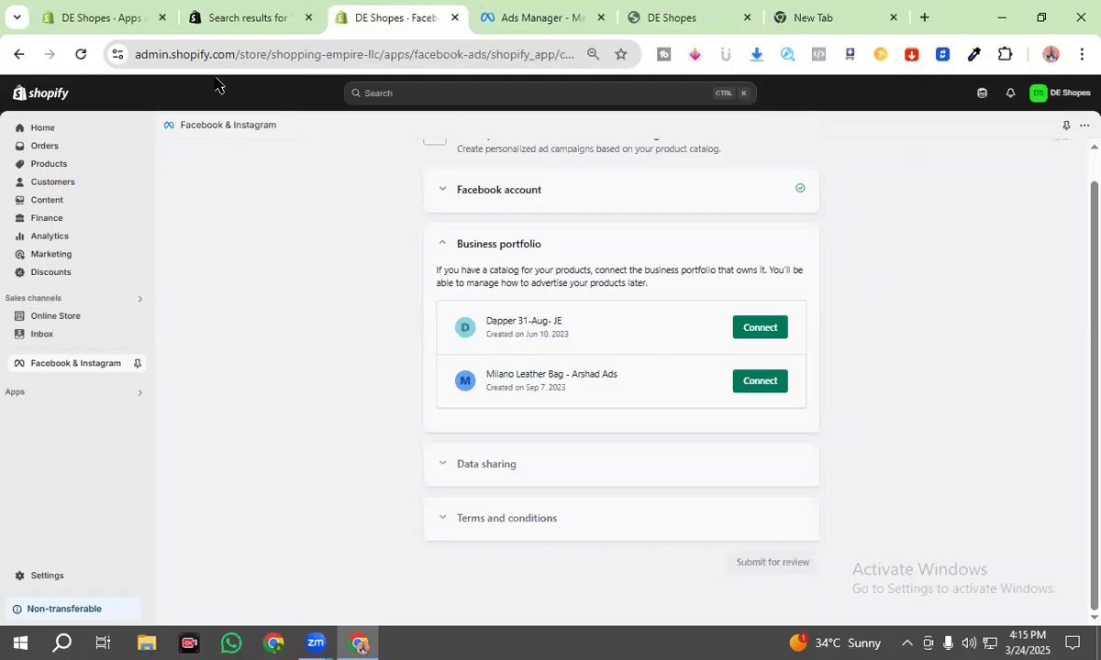
Step: Close the DE Shopes storefront tab, open Ads Manager in another tab, and exit the campaign editor to view the ad account
click(529, 23)
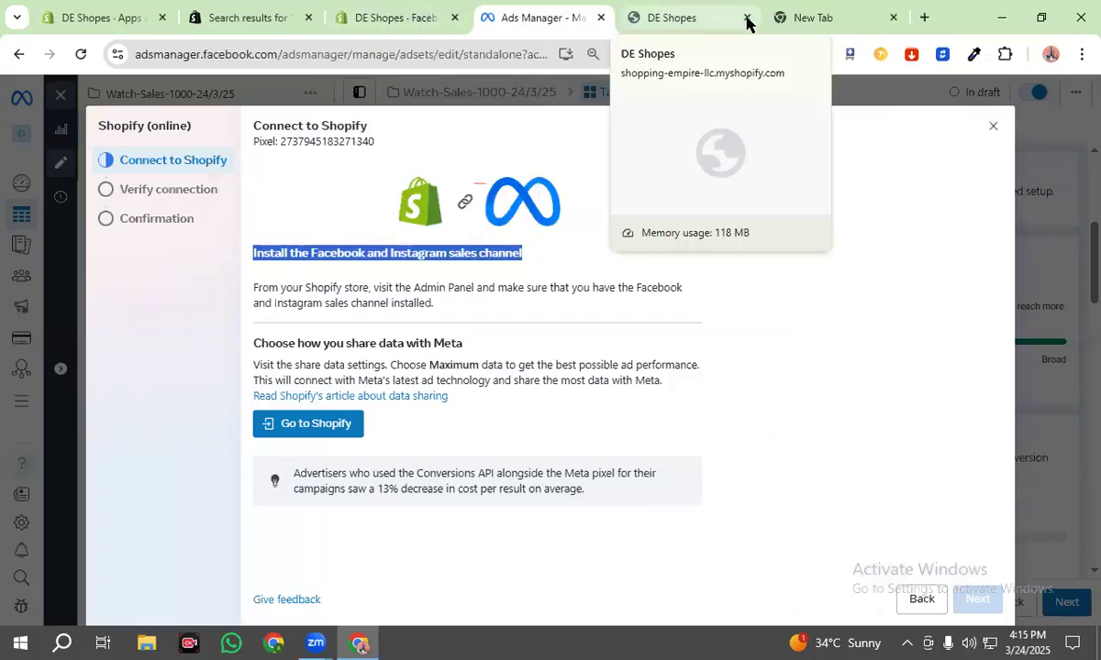
click(658, 19)
key(ctrl+w)
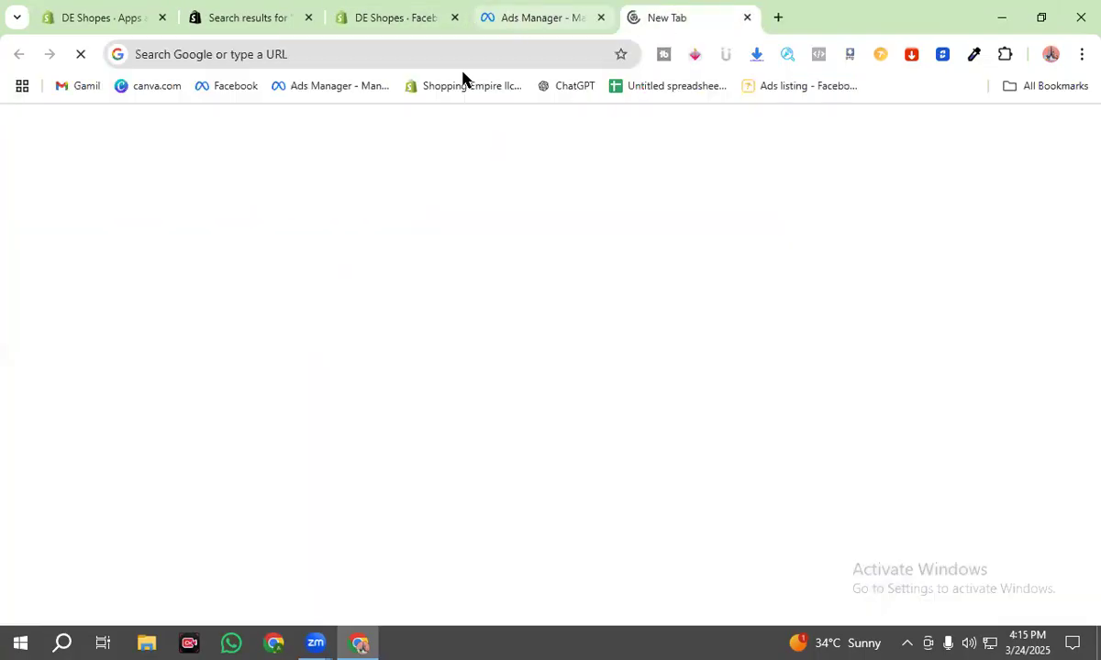
click(550, 29)
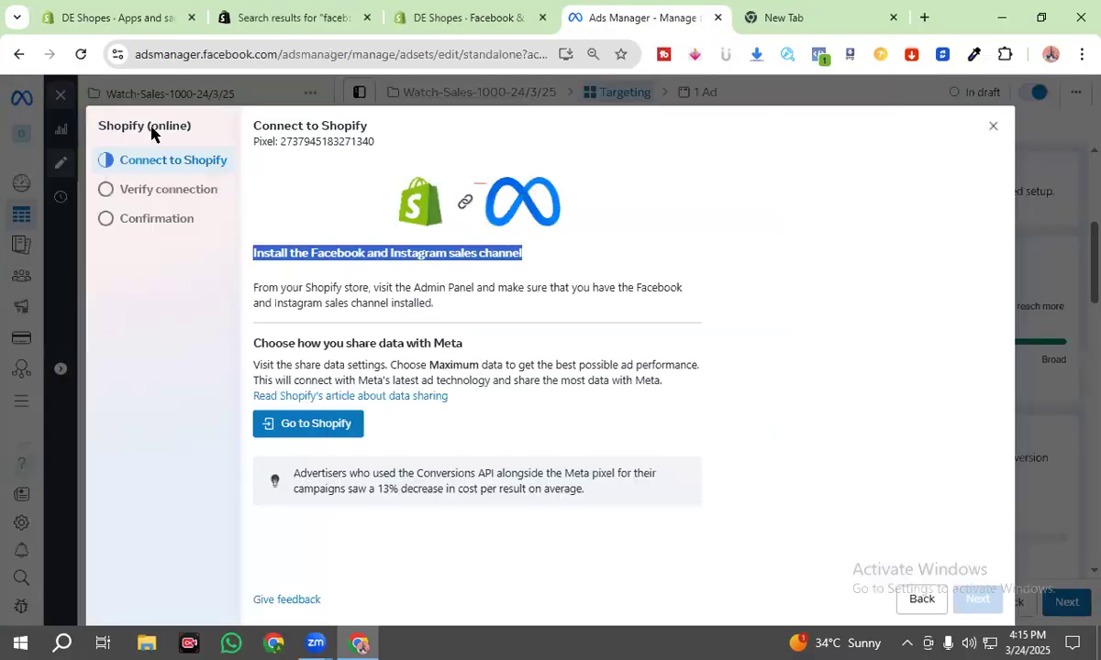
right_click(152, 133)
right_click(317, 125)
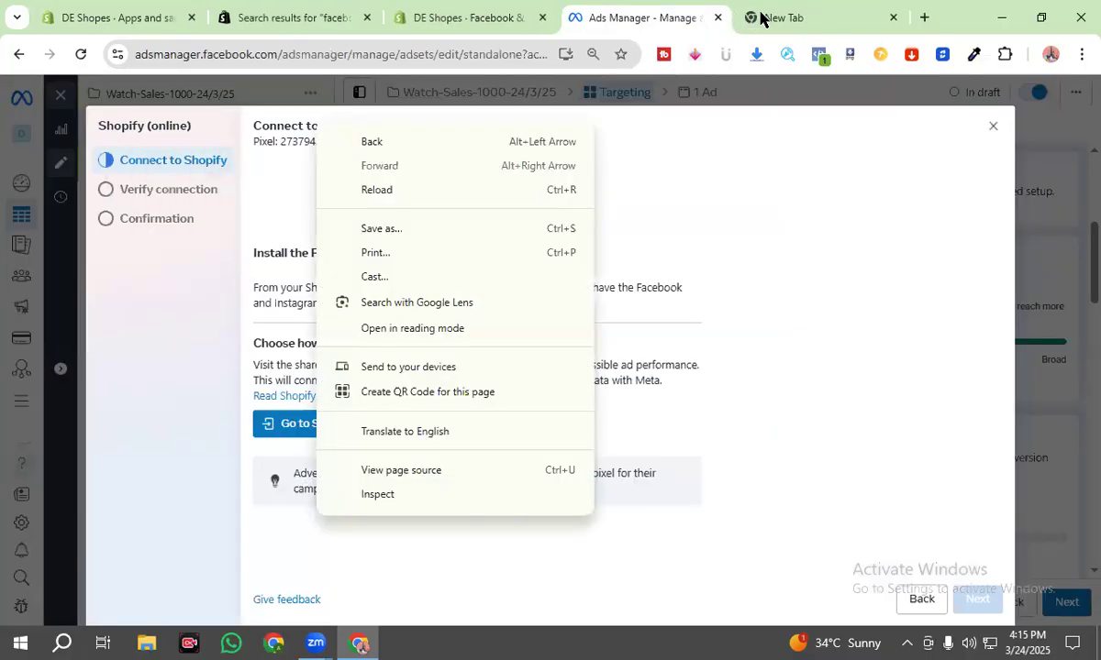
click(760, 18)
click(274, 53)
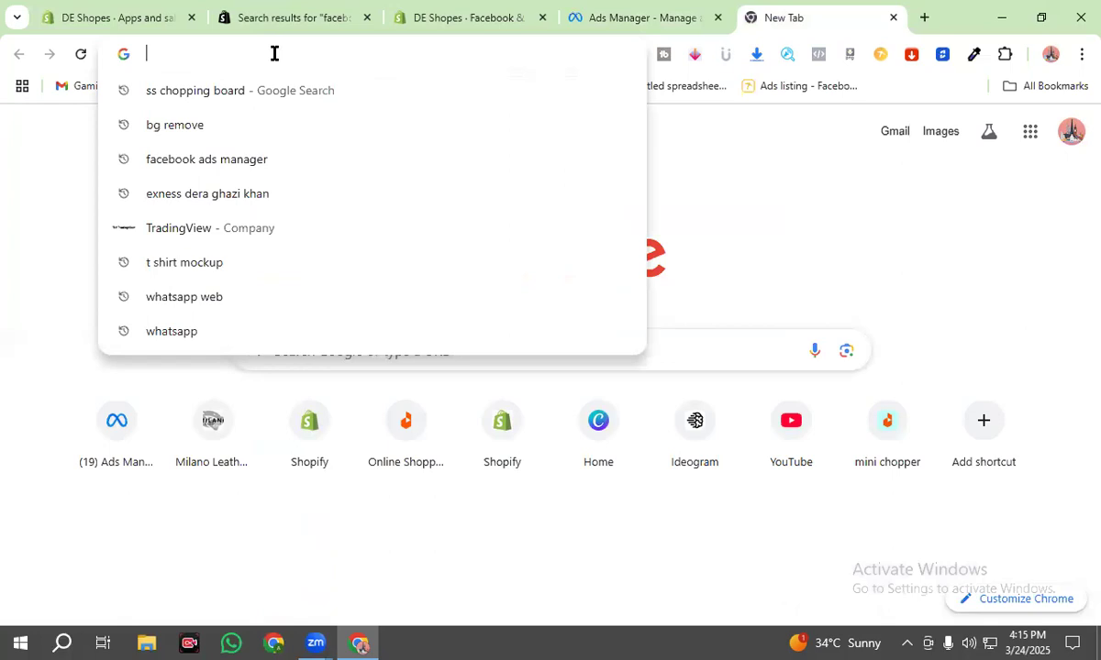
text(ads)
key(Return)
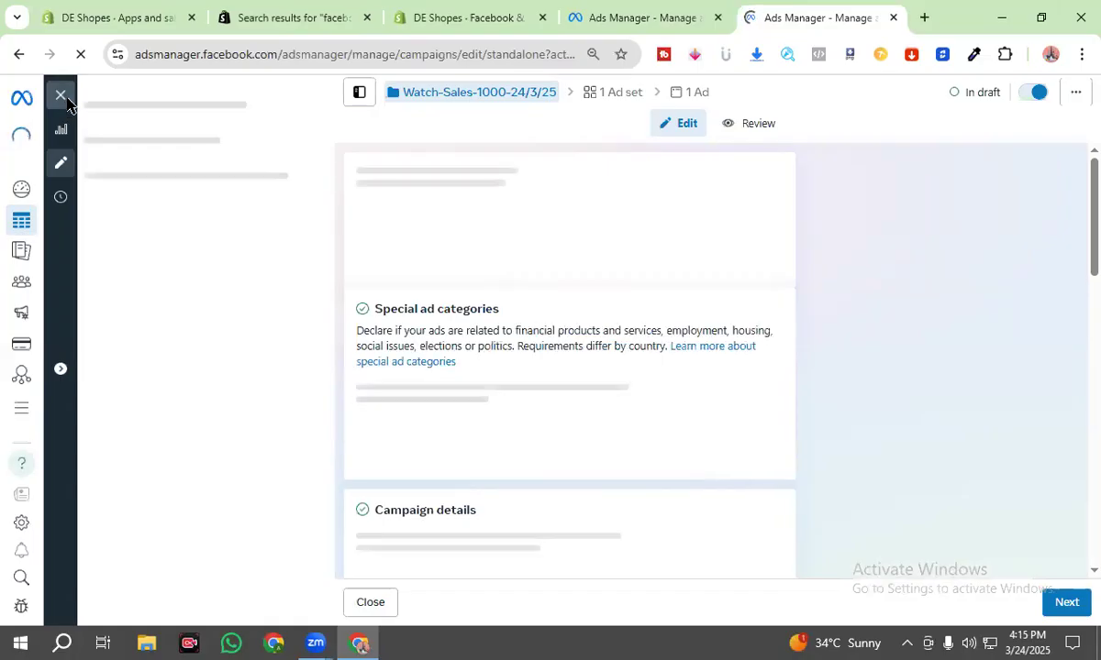
click(64, 99)
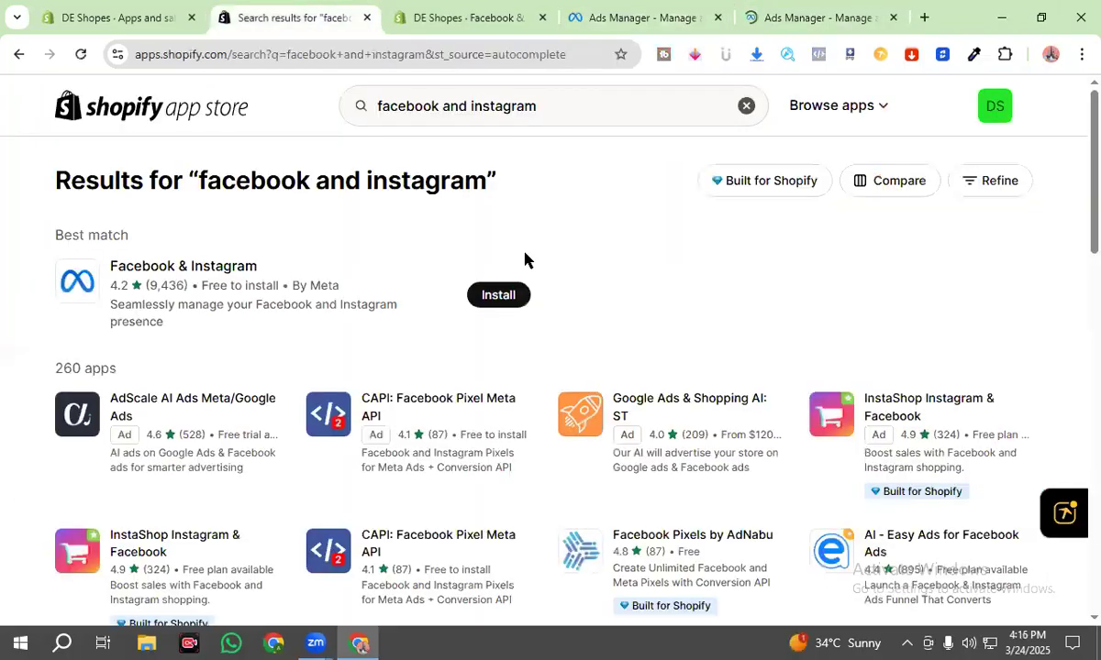
Step: Return to the Shopify ads setup, close the app search results tab, and save Maximum as the Facebook & Instagram data sharing preference
click(474, 30)
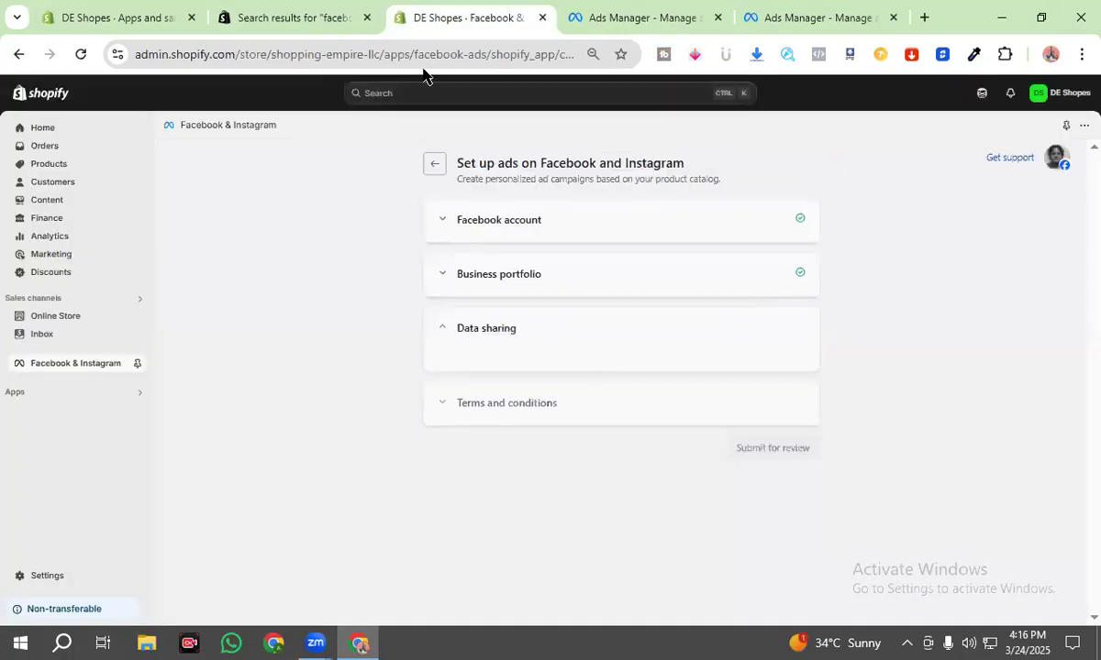
click(366, 17)
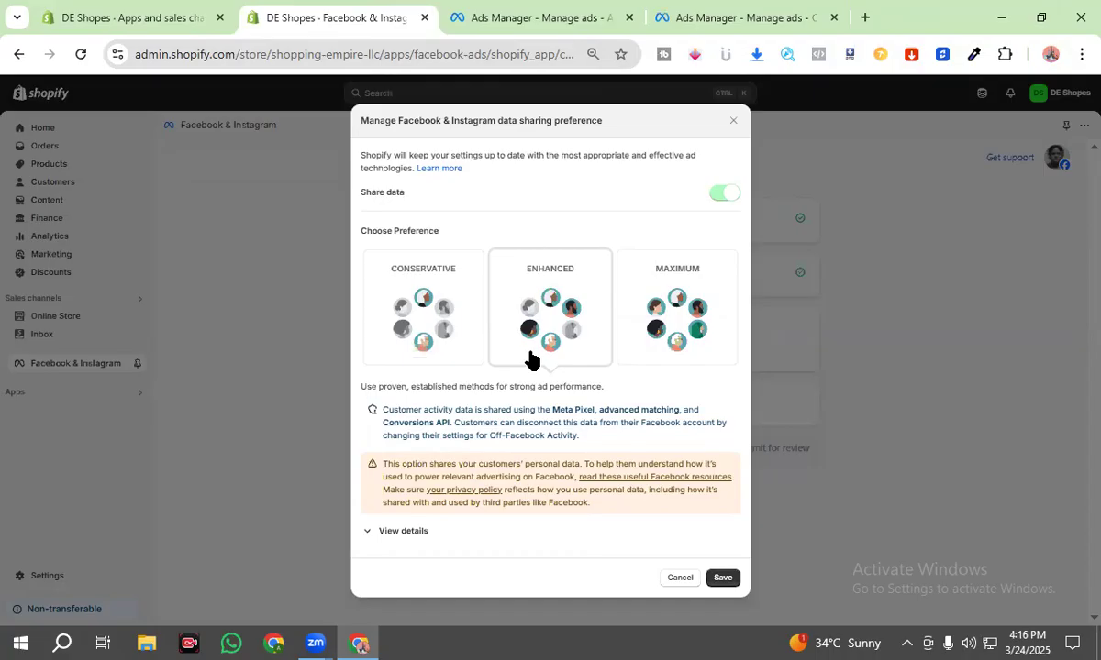
click(669, 327)
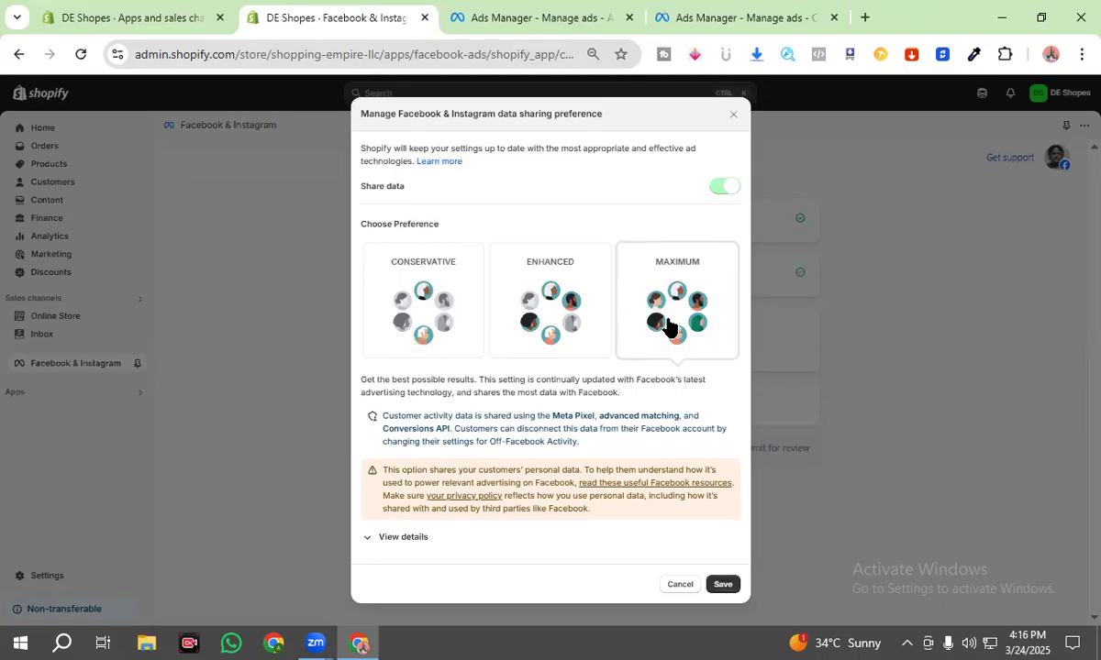
click(724, 585)
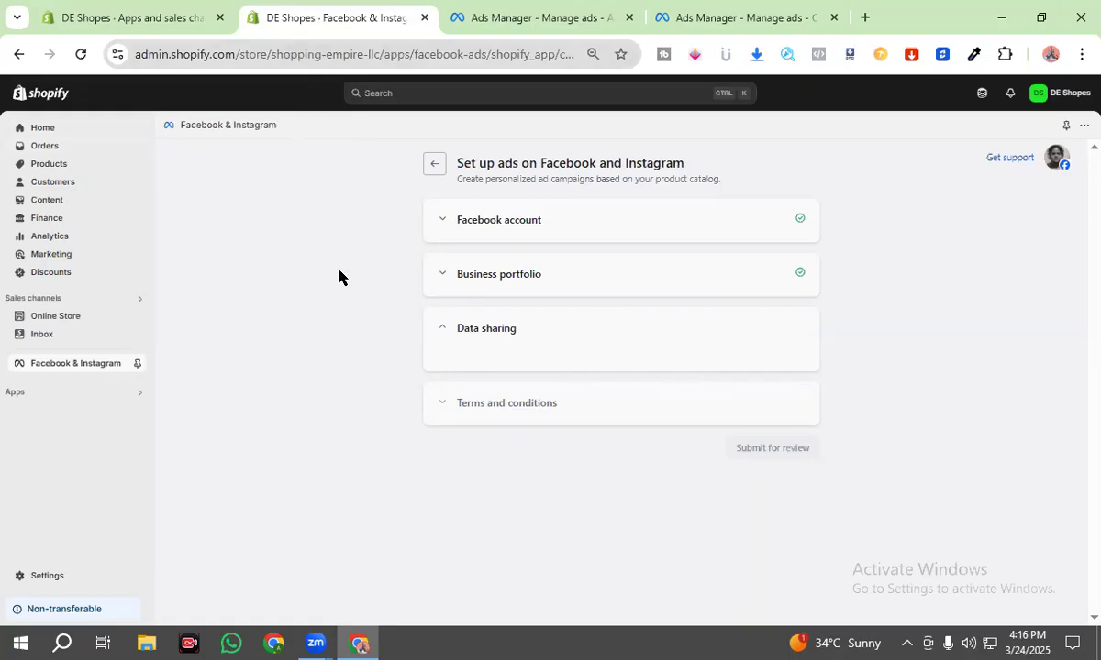
Step: Reload the Facebook & Instagram setup page in Shopify and close the extra Ads Manager tab
click(80, 55)
click(807, 18)
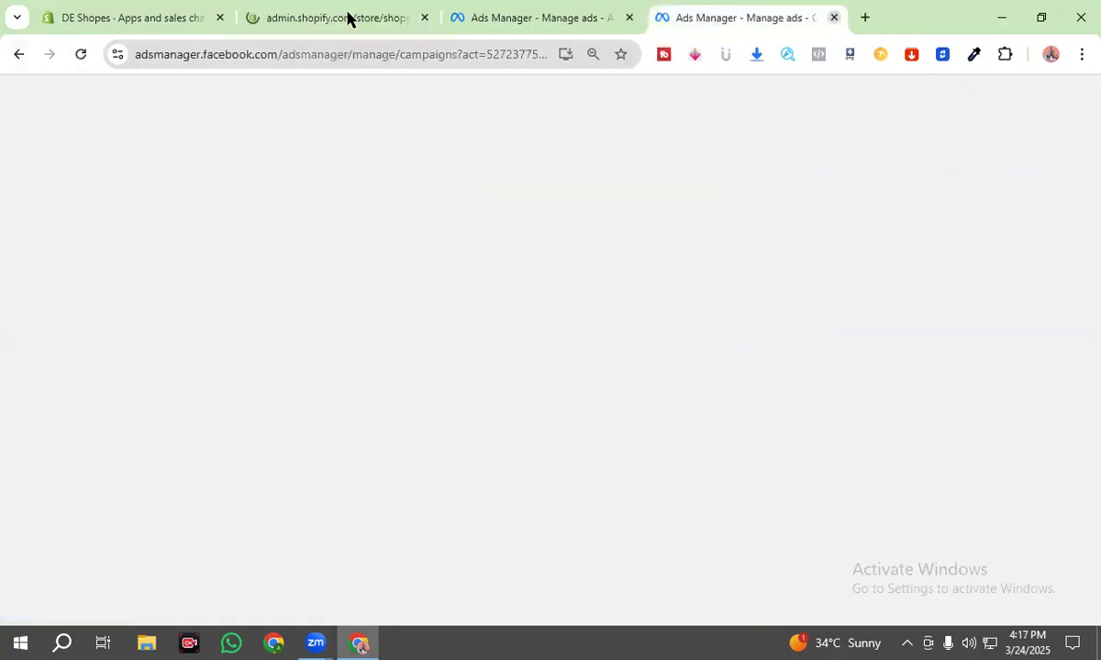
key(ctrl+w)
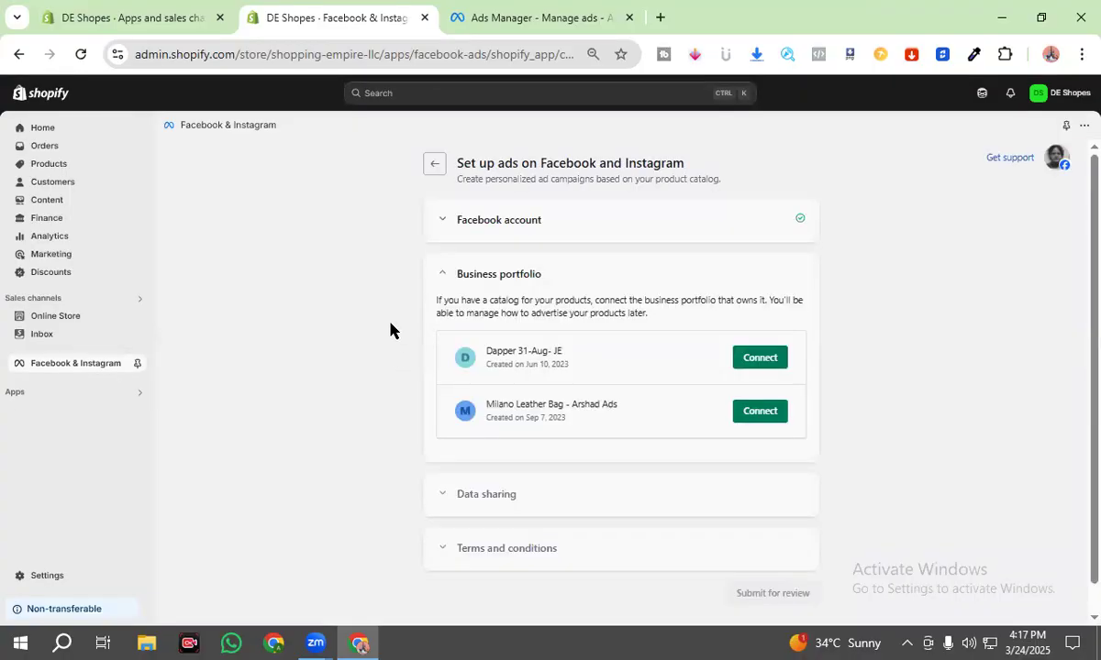
Step: Connect the Dapper 31-Aug- JE business portfolio to the Shopify ads setup and expand the data sharing section
scroll(389, 329, down, 1)
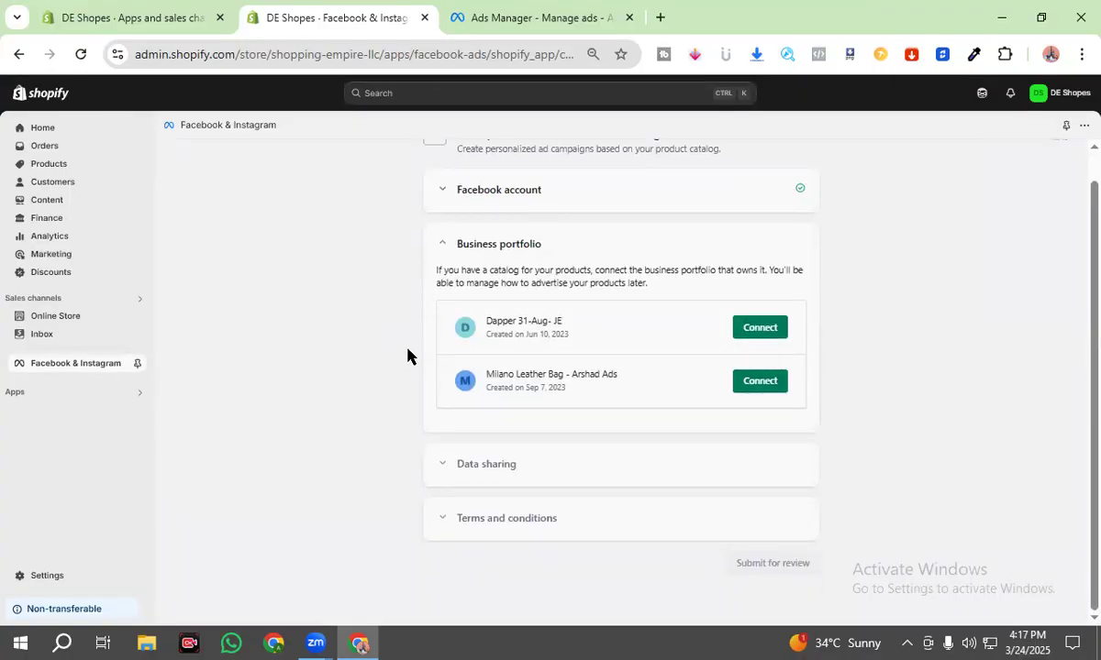
click(760, 332)
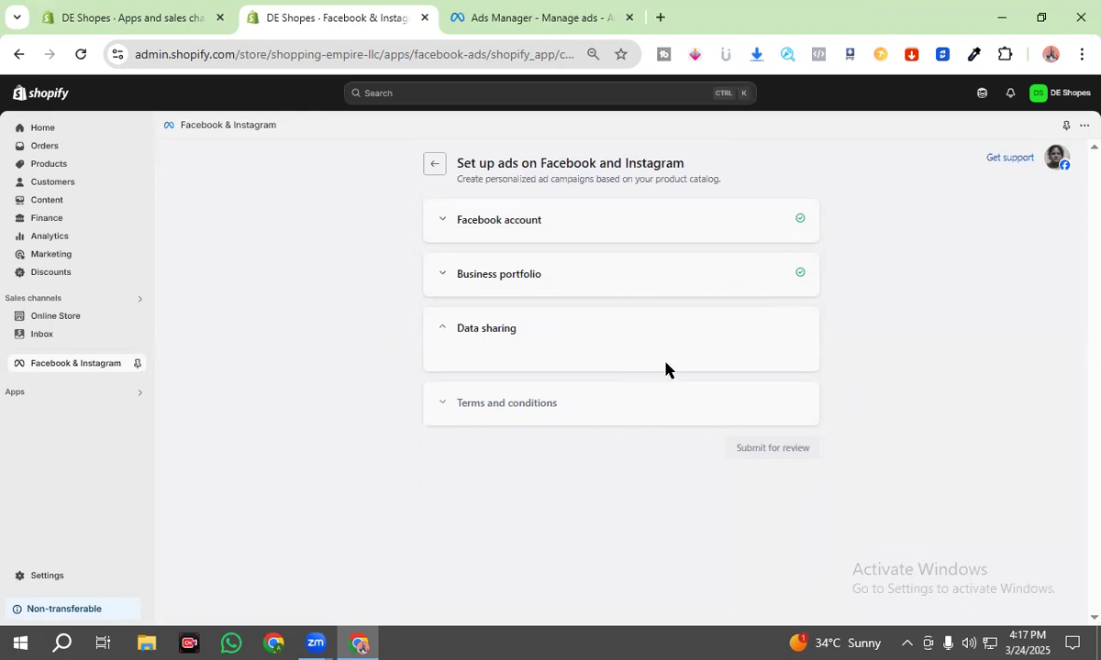
click(443, 328)
click(443, 329)
Step: Review the available datasets for tracking customer behavior and connect the De Shopes dataset
scroll(507, 351, down, 3)
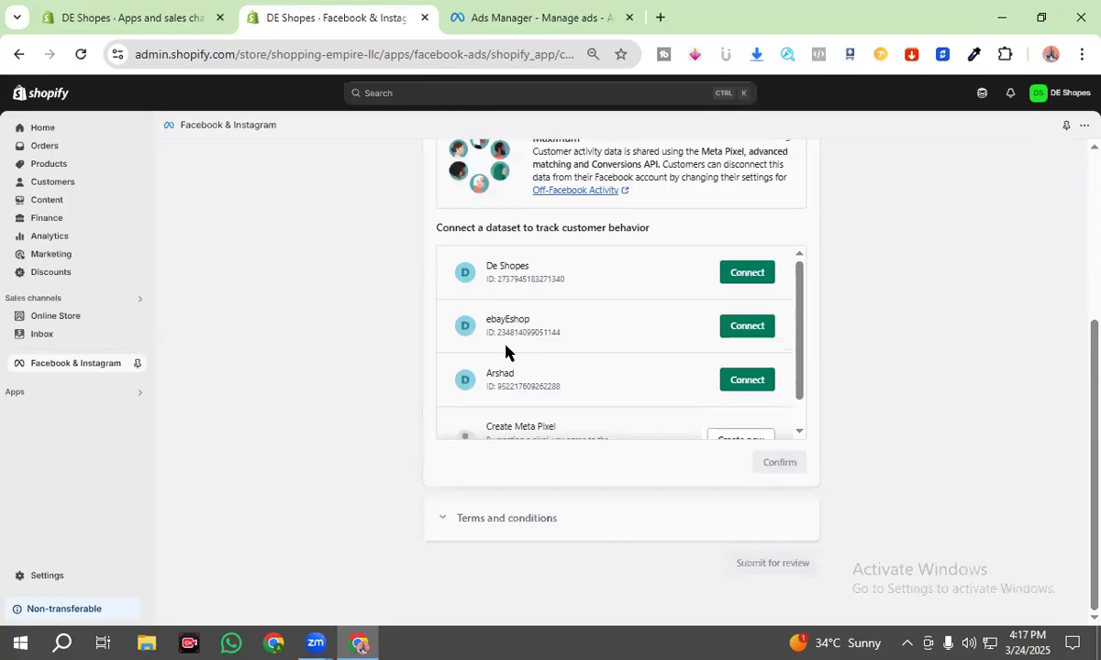
scroll(563, 336, up, 3)
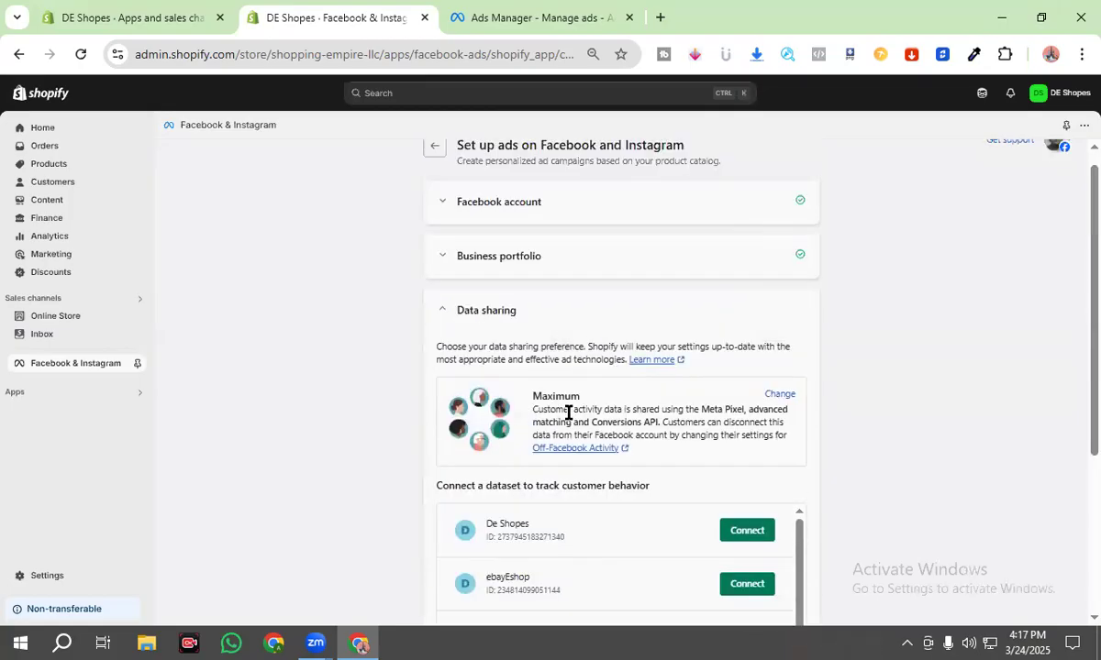
scroll(587, 421, down, 1)
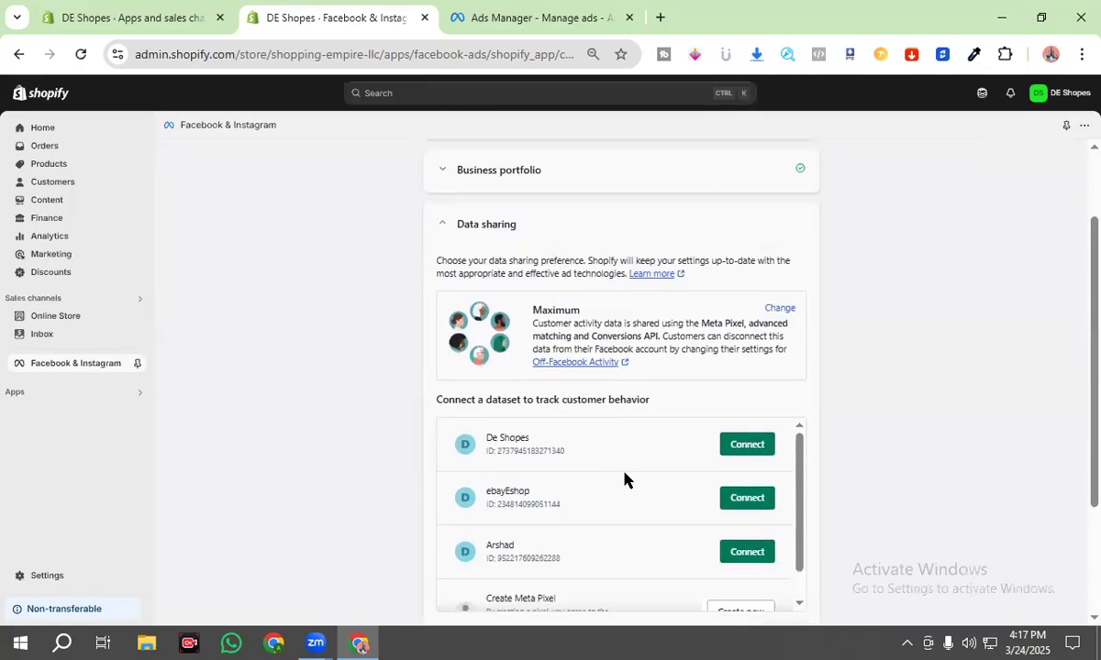
scroll(624, 477, down, 1)
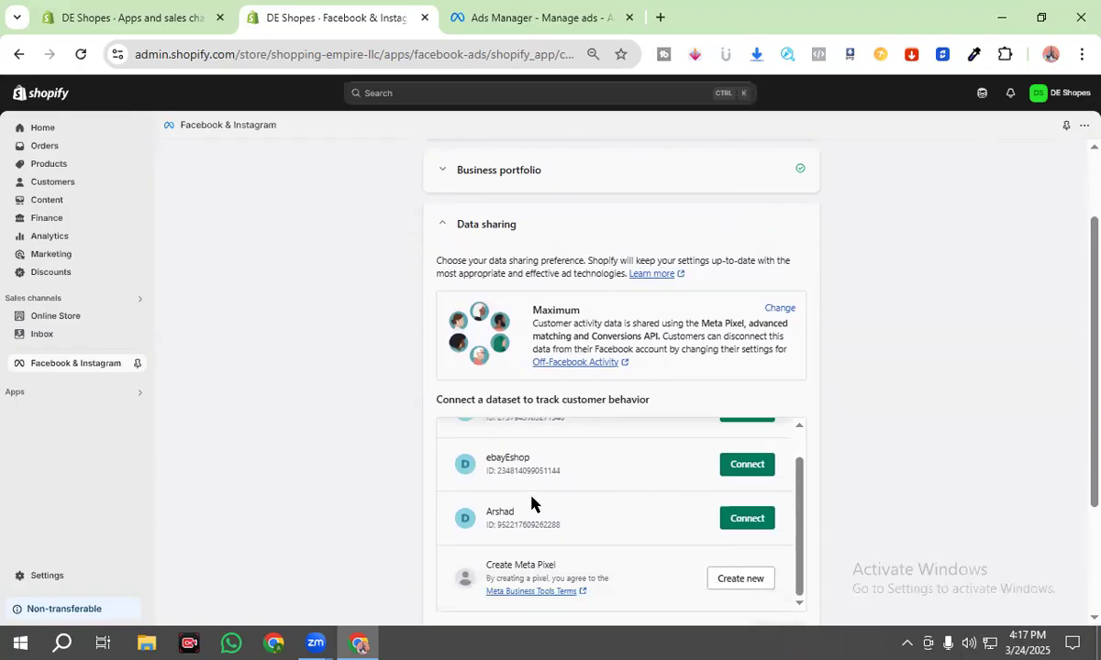
scroll(533, 511, up, 1)
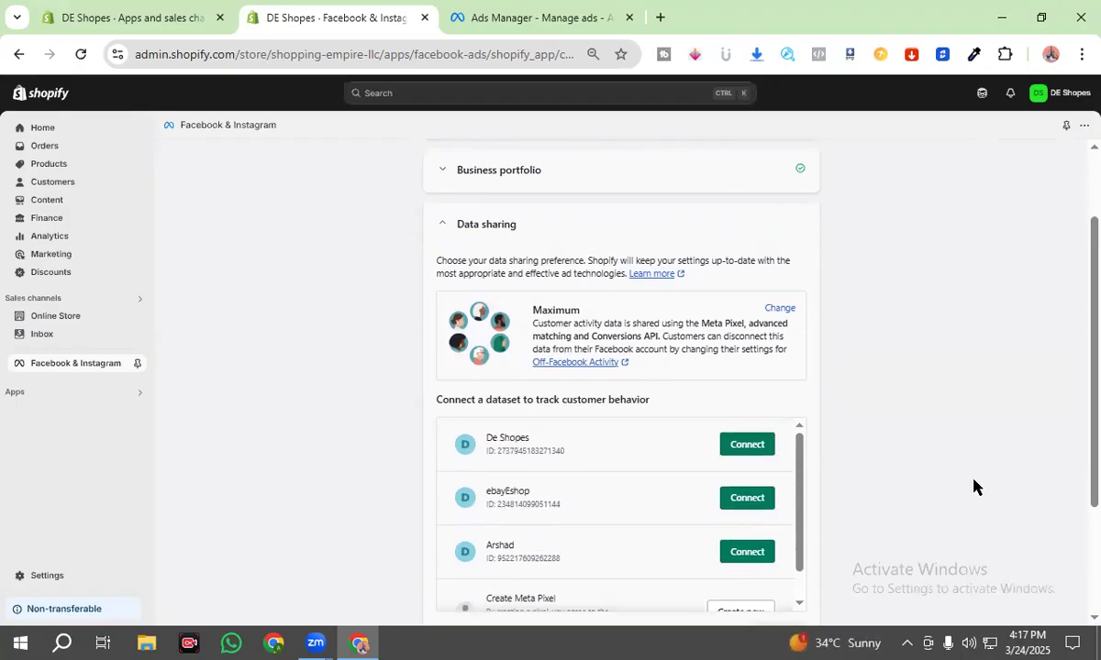
scroll(973, 487, down, 1)
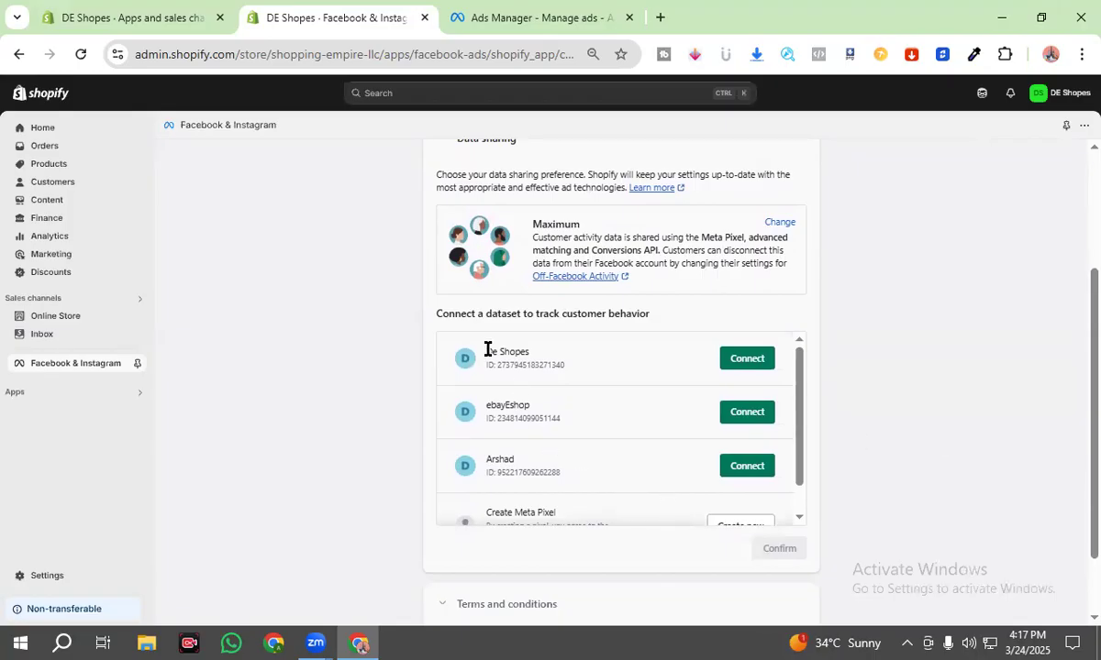
drag(486, 350, 584, 363)
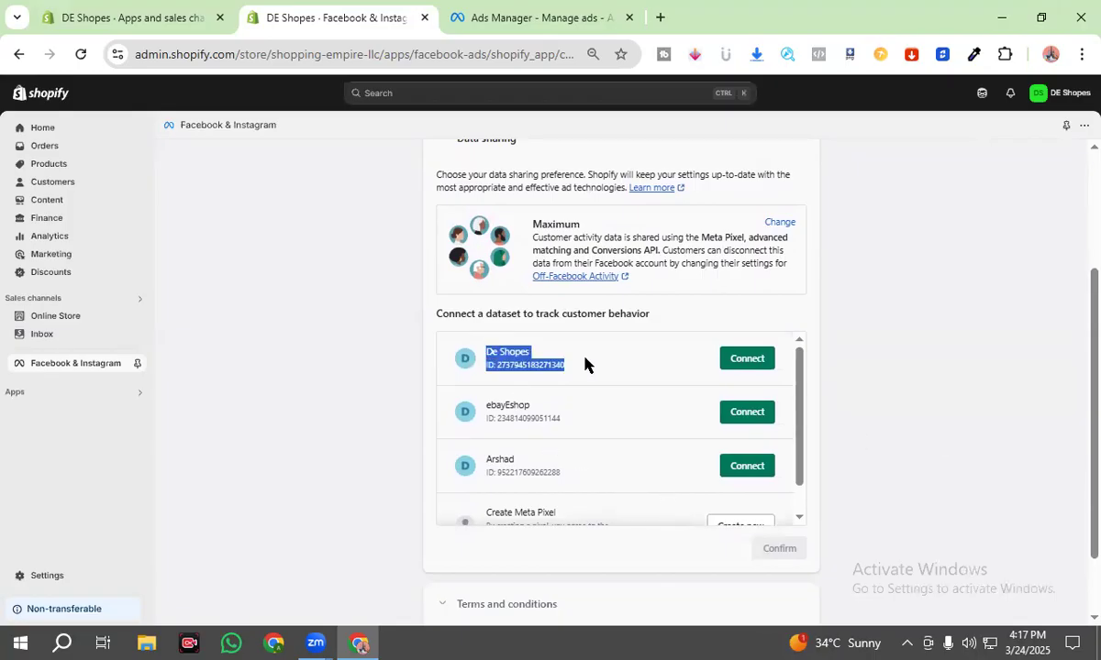
click(748, 359)
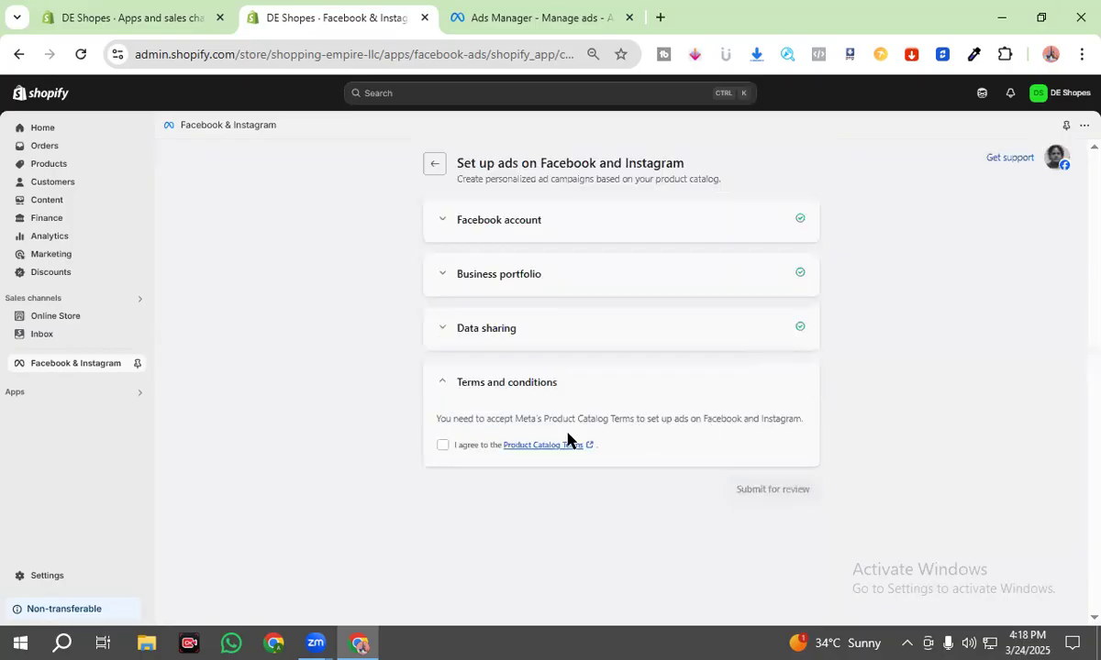
Step: Agree to Meta's Product Catalog Terms, submit the ads setup for review, and look over the Facebook & Instagram overview
click(442, 444)
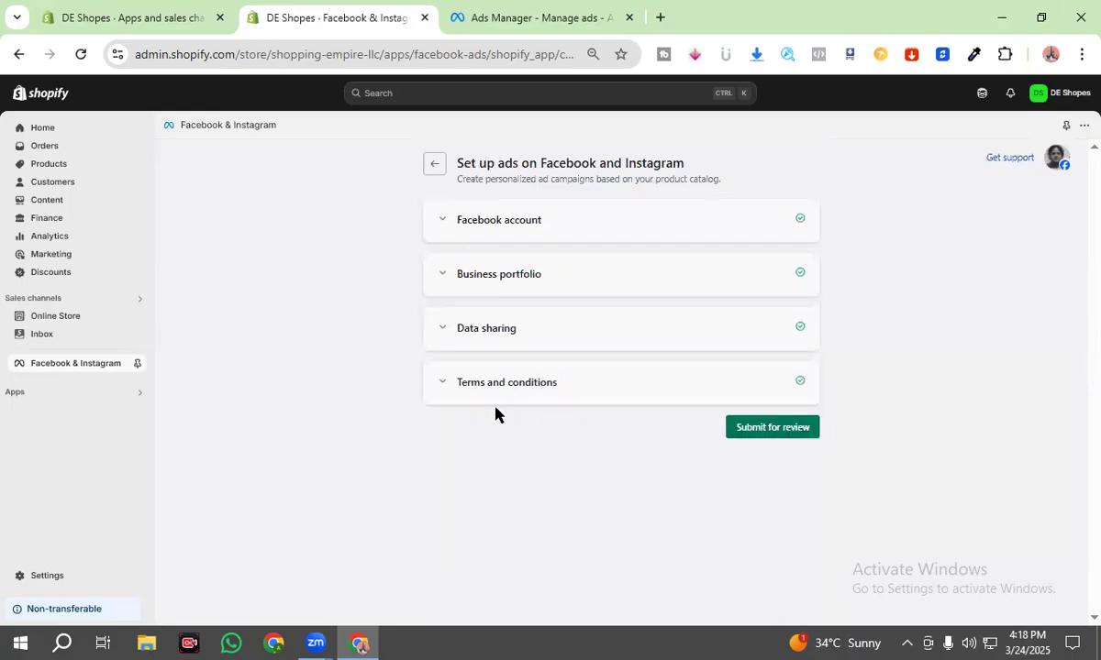
click(765, 429)
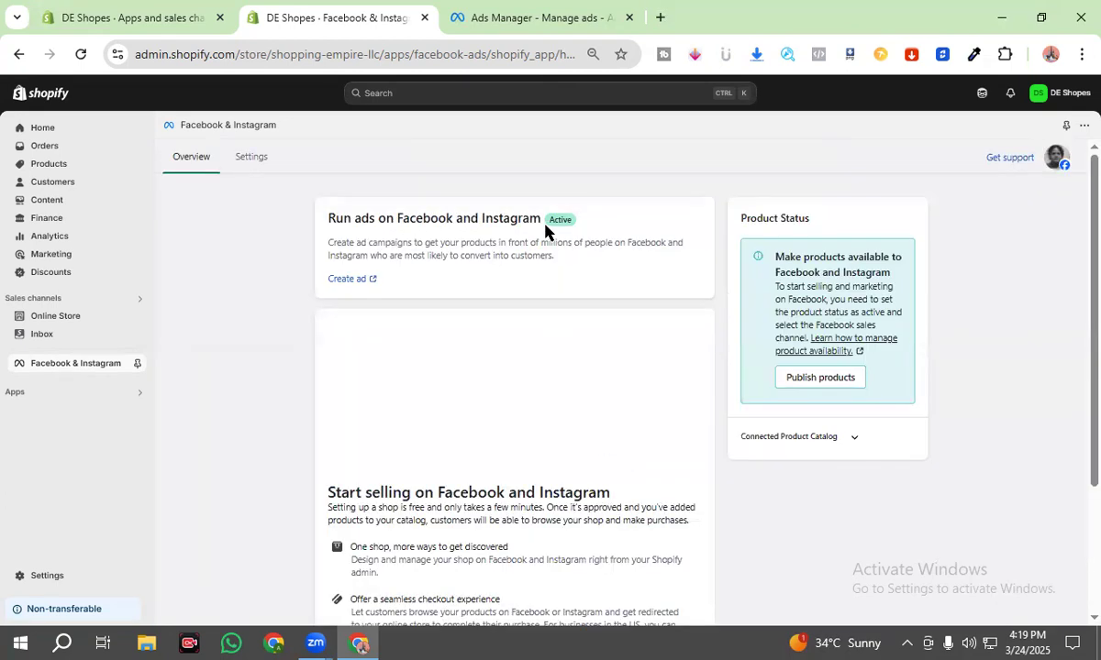
scroll(535, 285, down, 3)
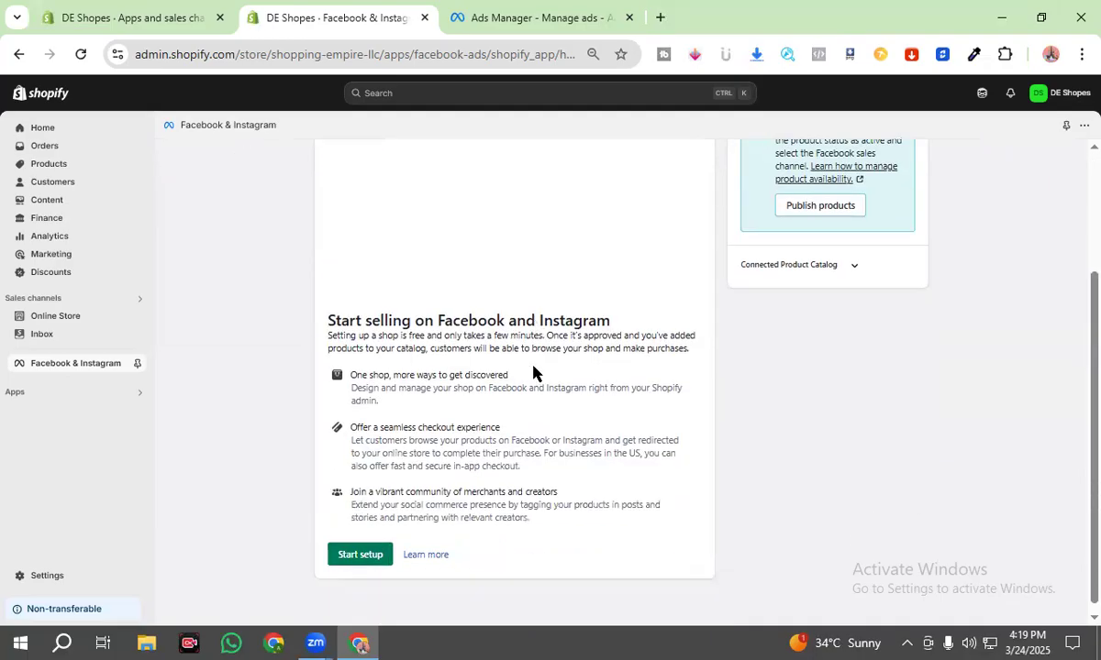
scroll(544, 378, up, 3)
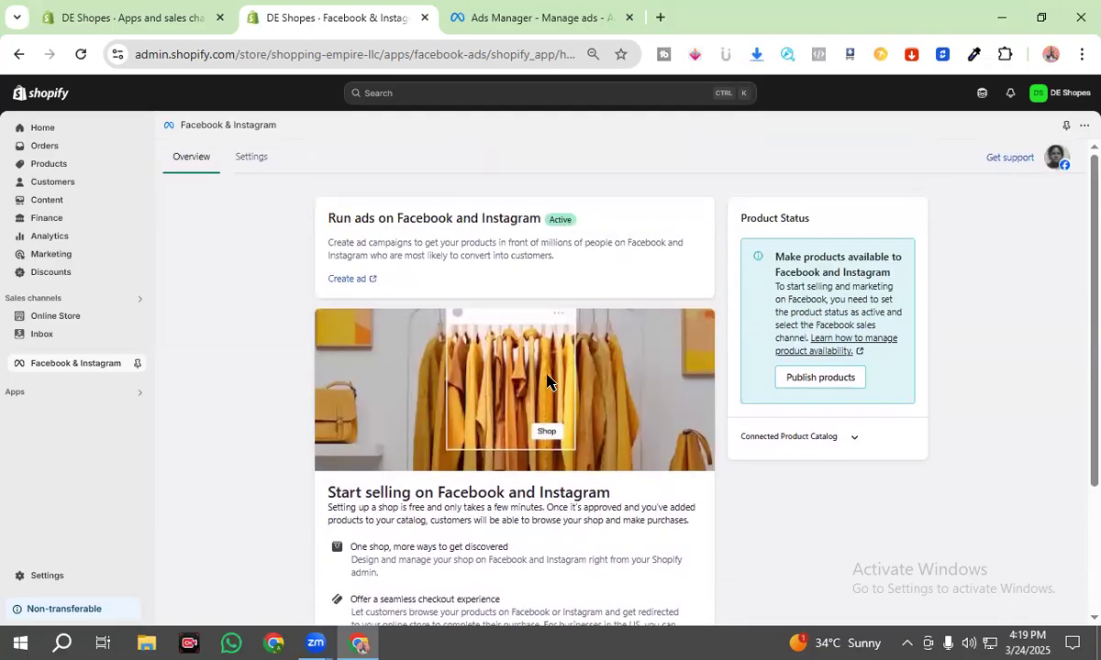
scroll(547, 380, down, 2)
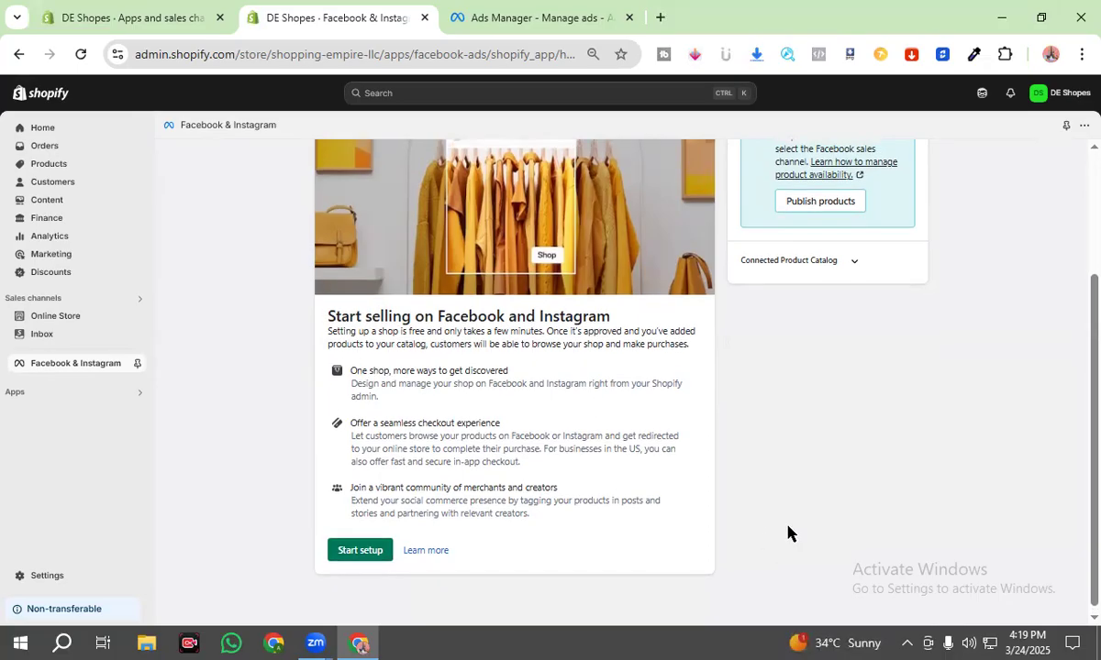
scroll(786, 534, up, 2)
Step: Switch to Ads Manager and advance the pixel's Shopify connection to the Verify connection stage, closing the extra Shopify authorization tab
click(519, 24)
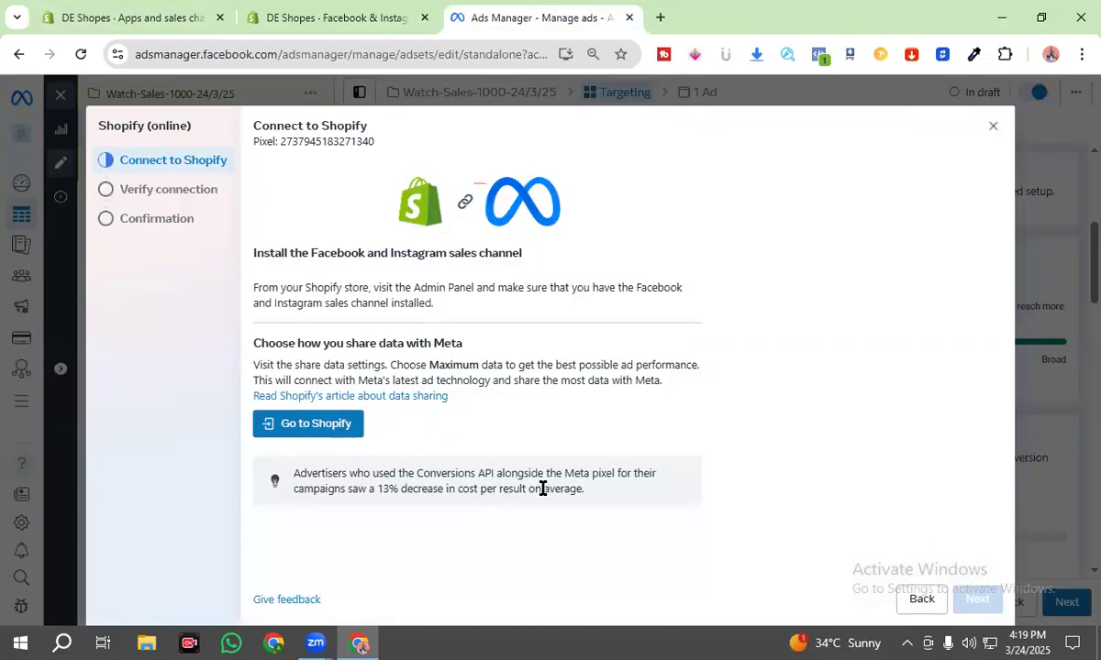
click(312, 422)
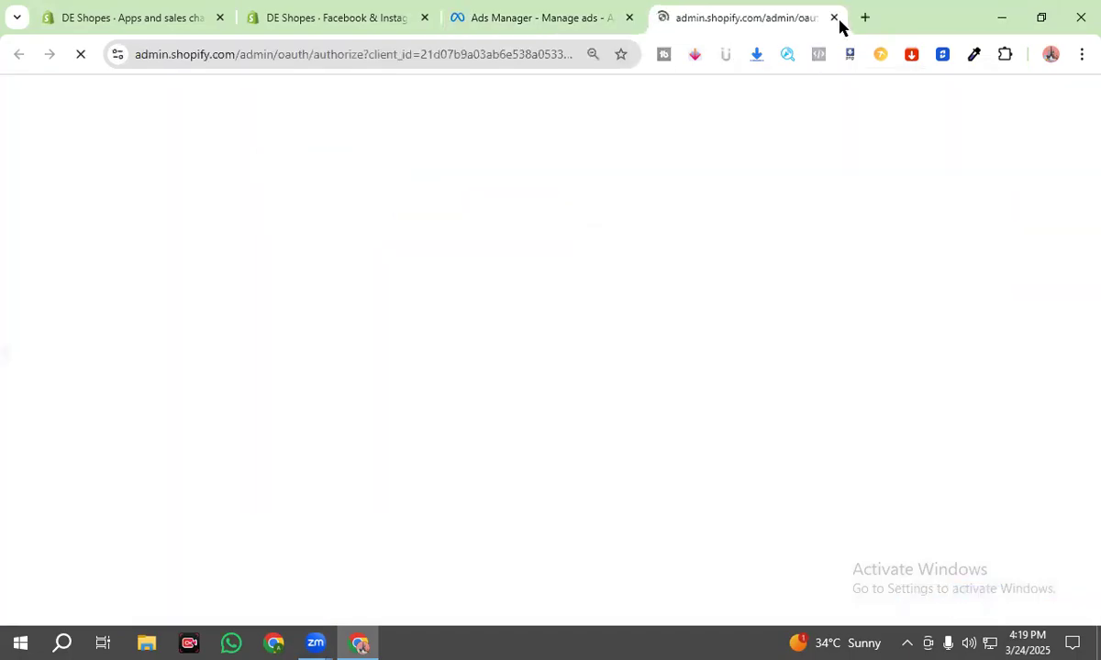
click(834, 17)
click(975, 597)
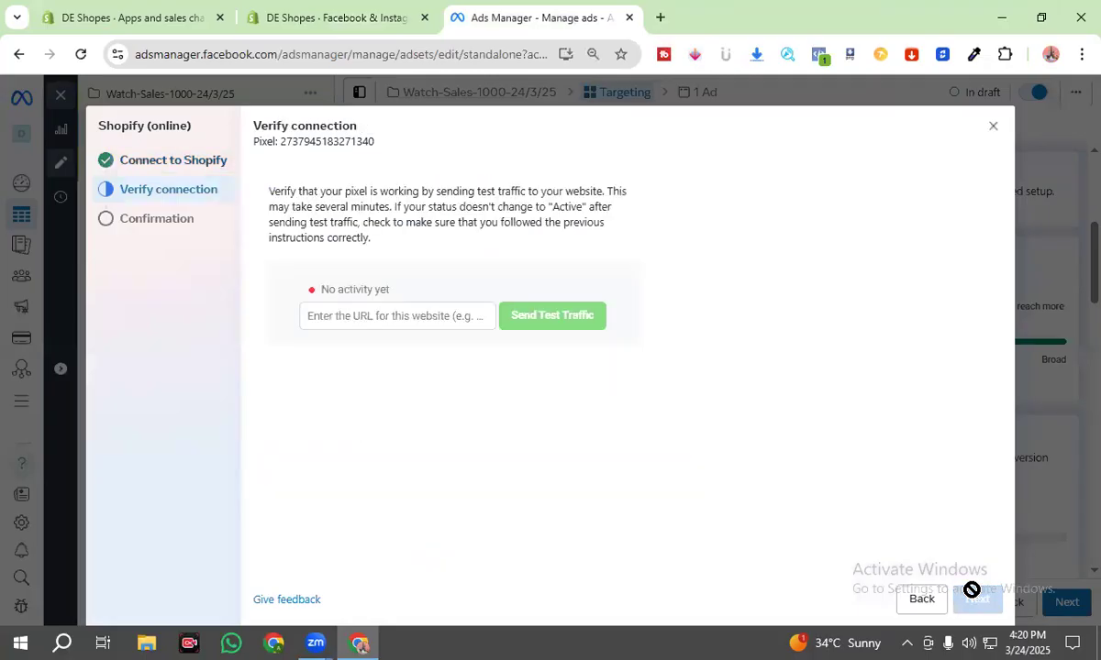
Step: Open the DE Shopes online store, copy its address shopping-empire-llc.myshopify.com into the pixel verification, and send test traffic
click(320, 21)
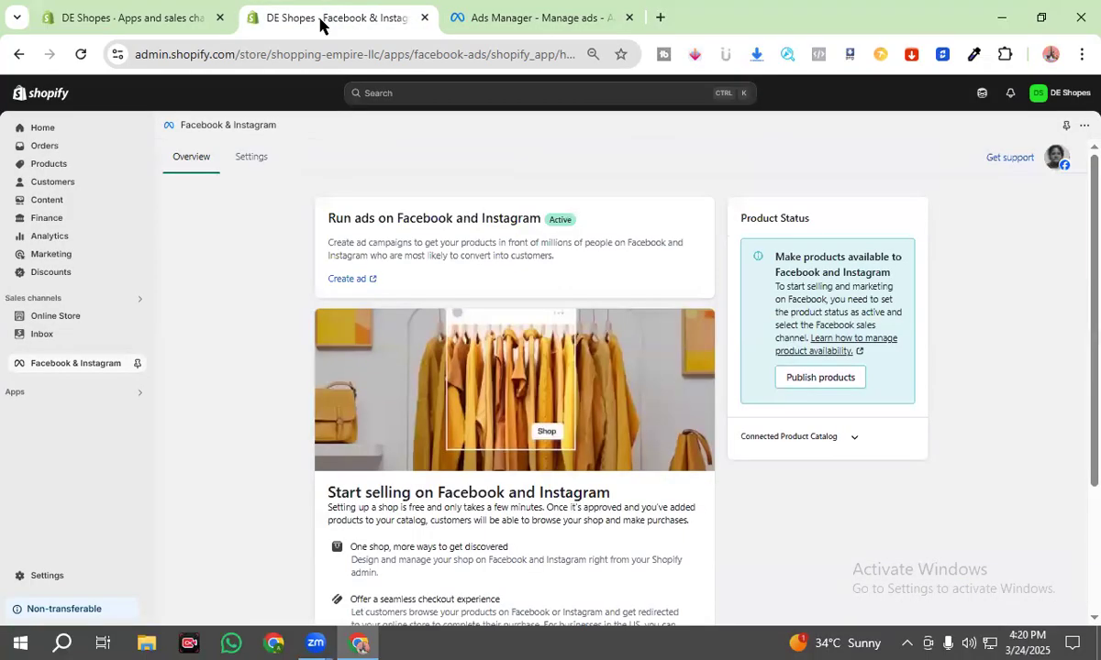
click(135, 317)
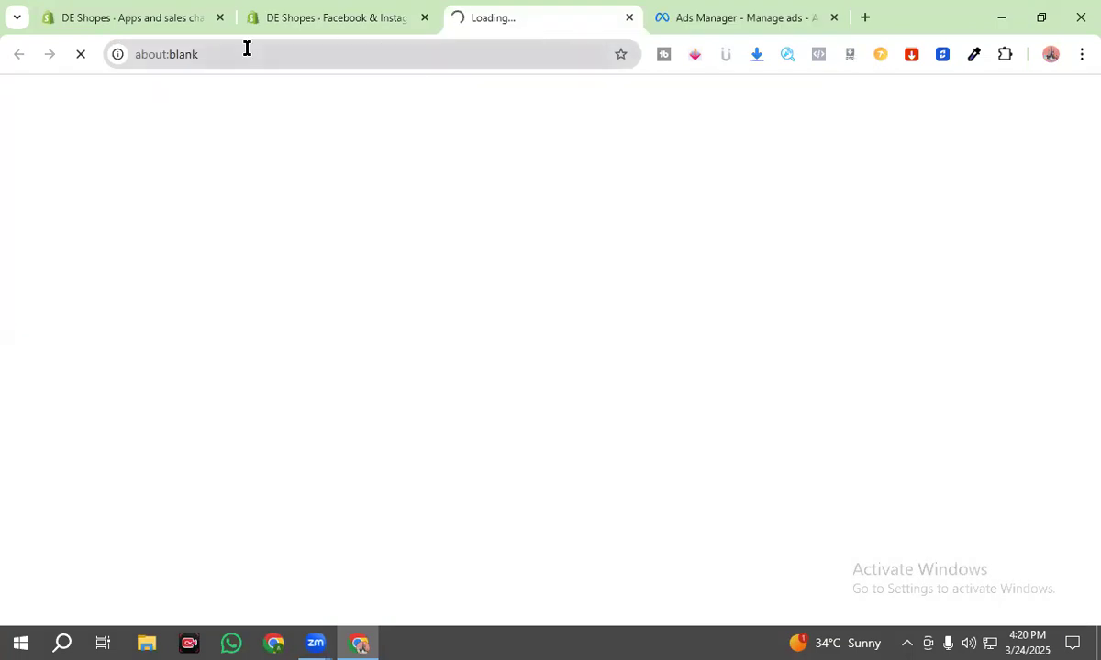
click(246, 49)
key(ctrl+c)
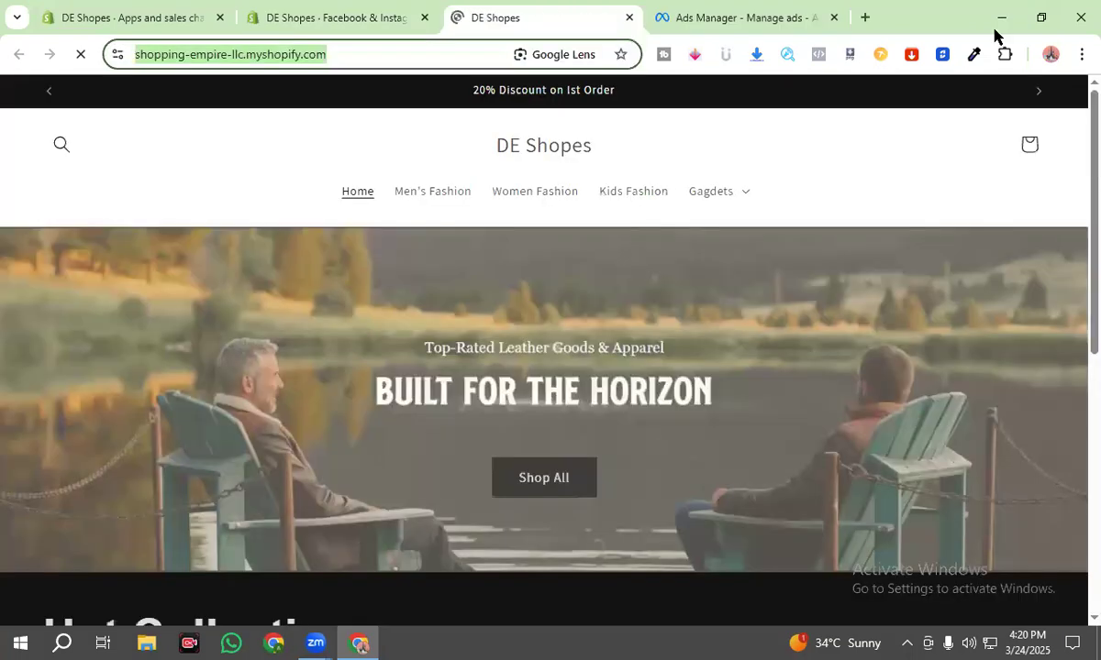
key(ctrl+Tab)
click(432, 315)
key(ctrl+v)
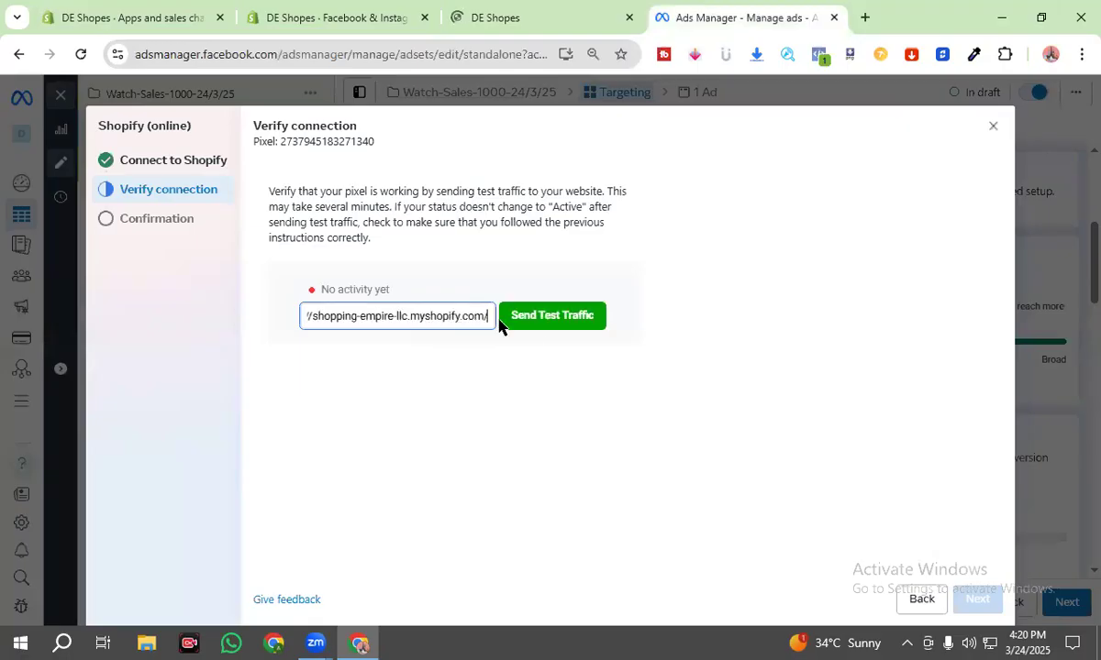
click(567, 323)
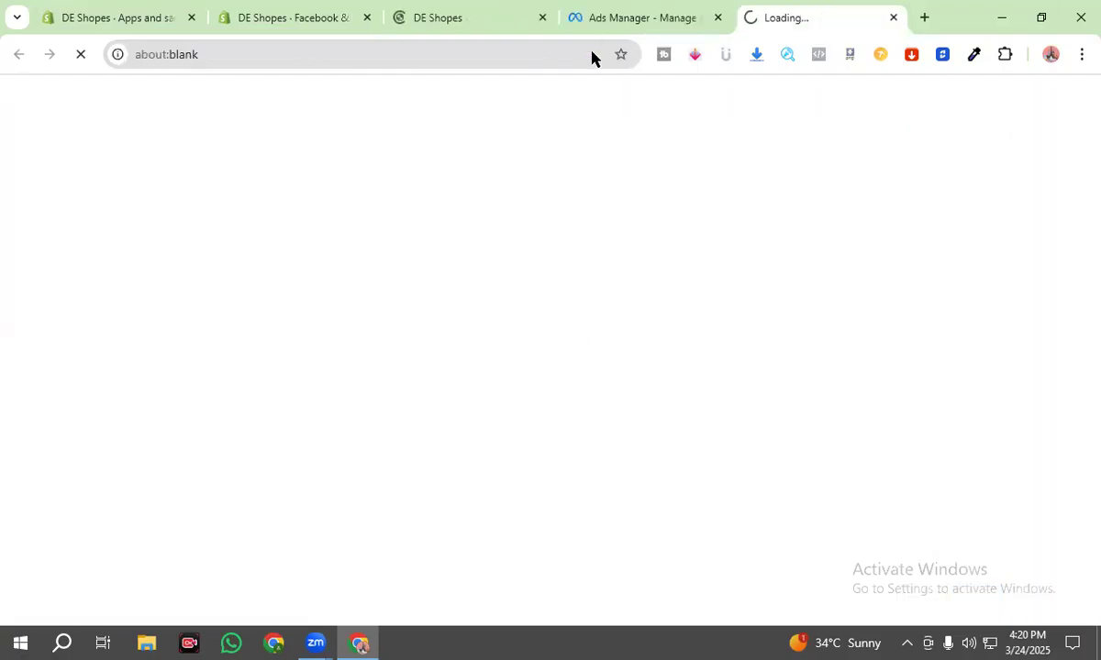
Step: Browse the DE Shopes storefront page opened by the test traffic and check the pixel's activity status in Ads Manager
click(605, 18)
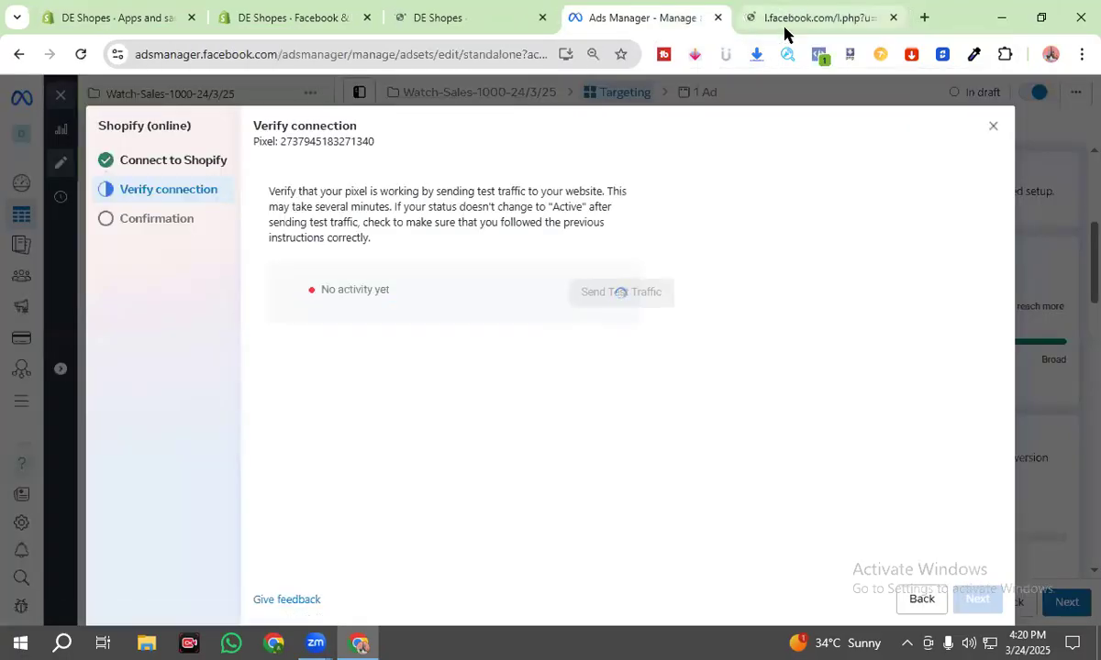
click(784, 18)
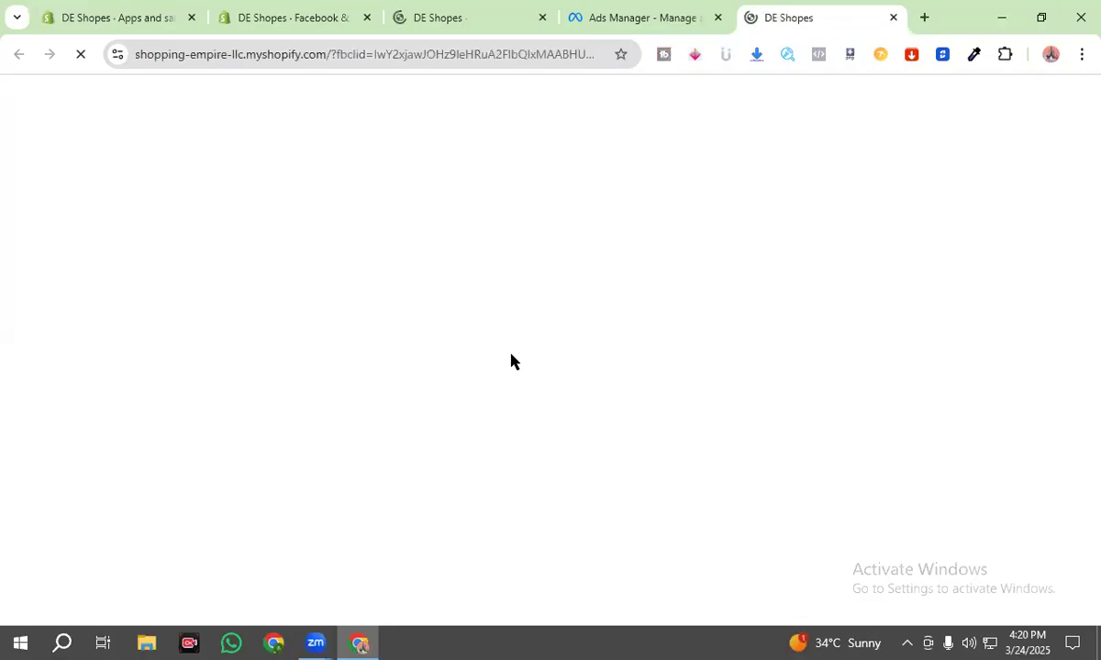
scroll(679, 420, down, 5)
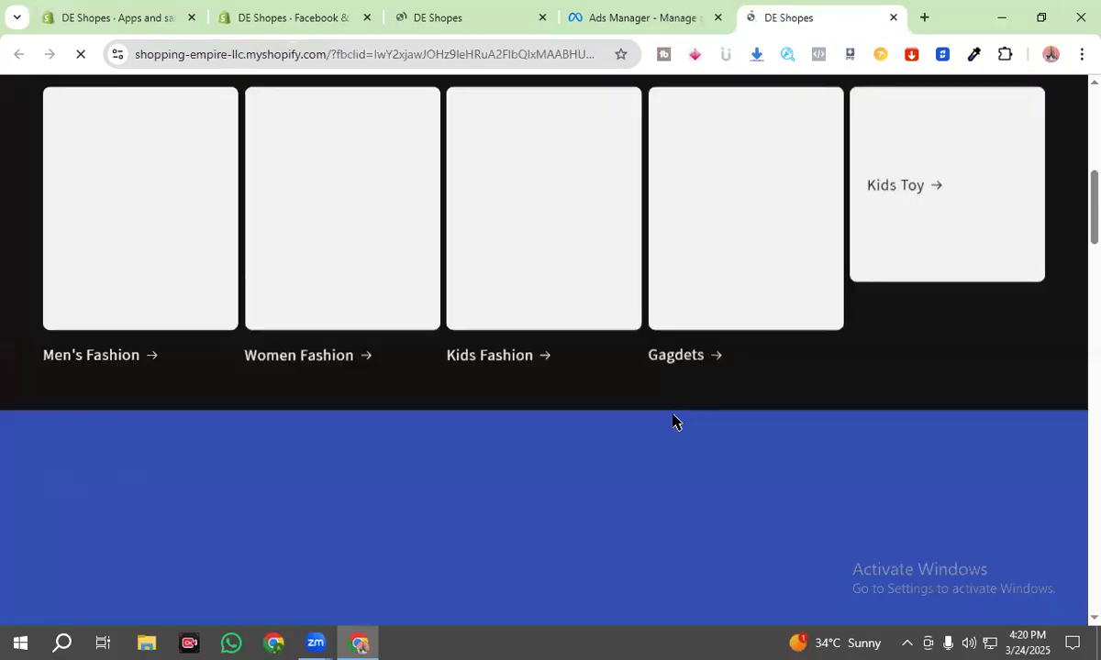
scroll(672, 422, down, 8)
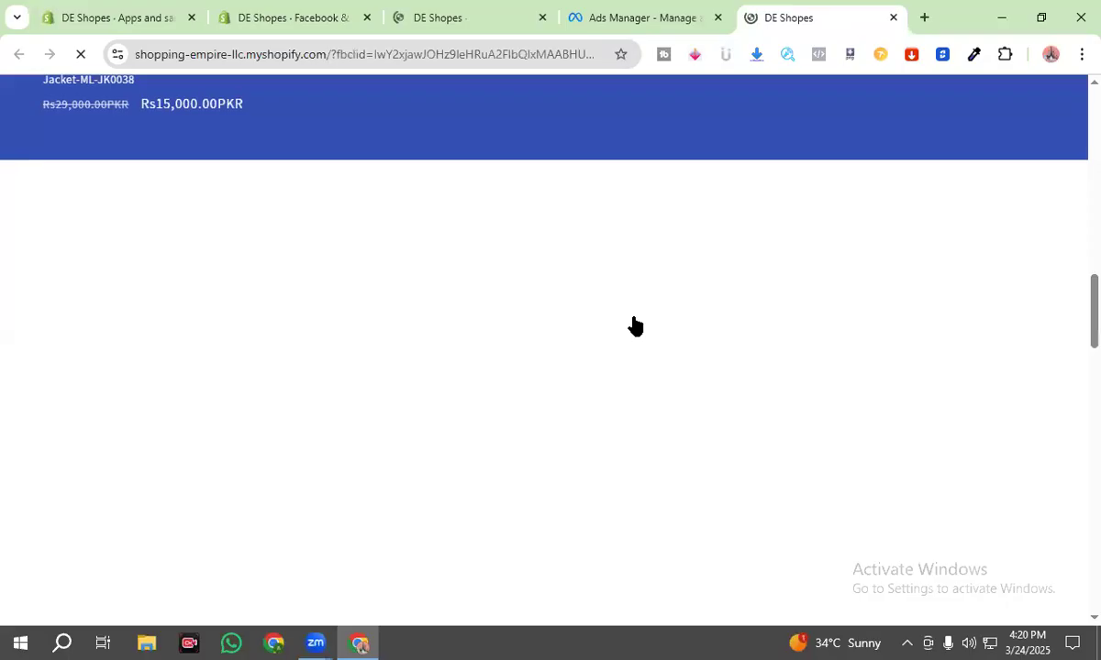
scroll(634, 319, up, 8)
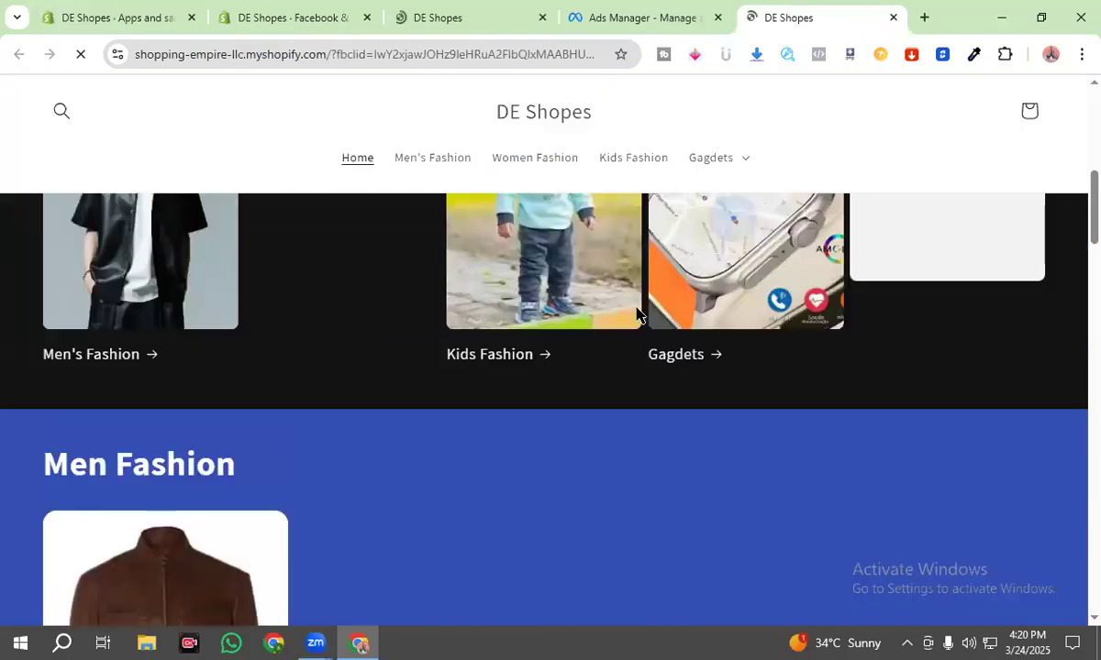
scroll(637, 313, down, 10)
scroll(637, 311, down, 15)
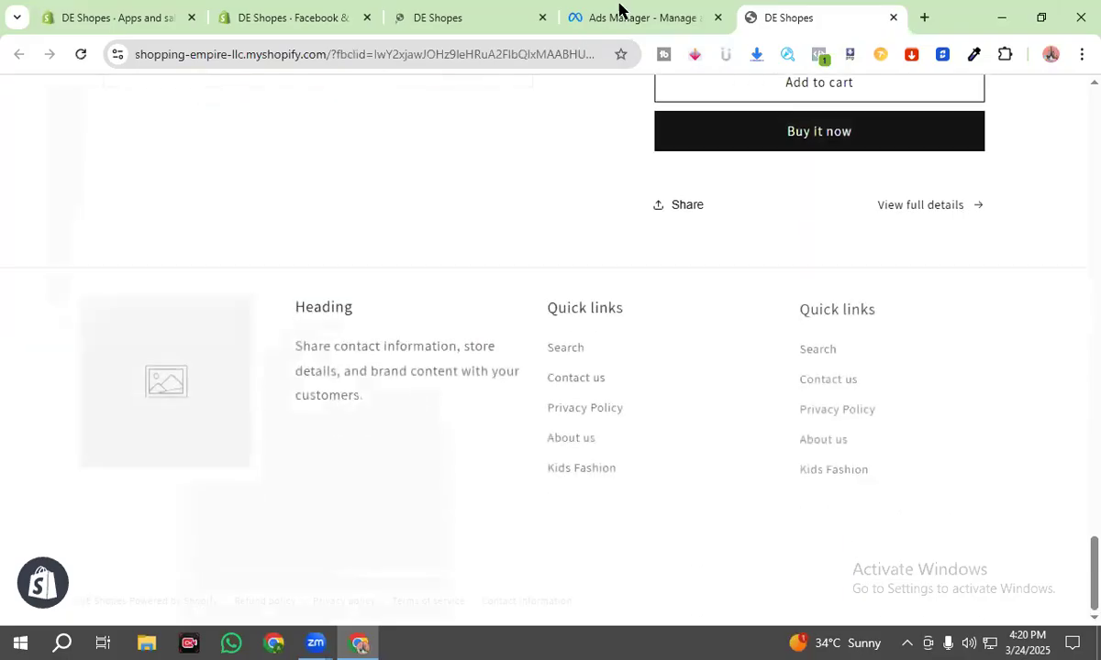
click(619, 11)
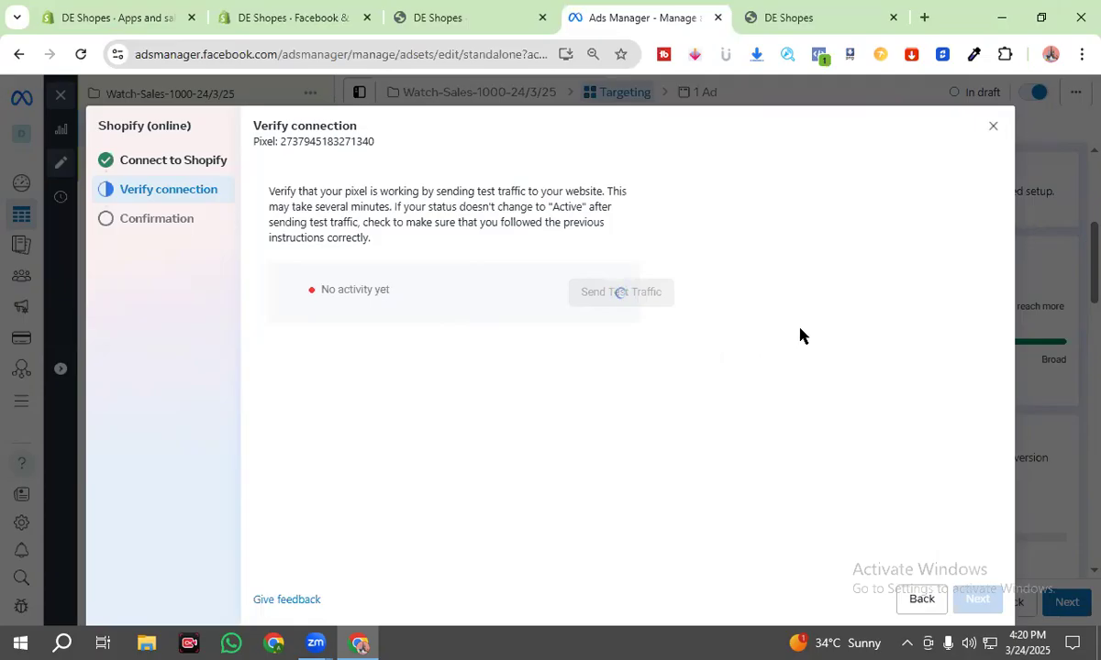
Step: Browse the storefront back up to its header, resend test traffic to the store from the pixel verification, and return to Ads Manager
click(794, 17)
scroll(502, 446, up, 10)
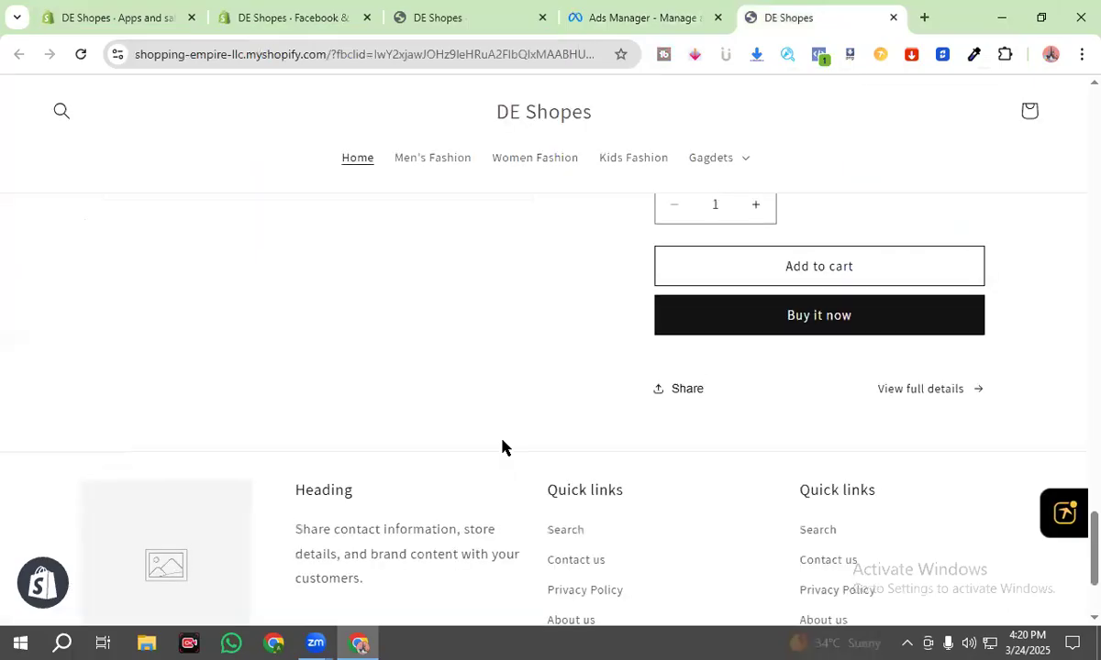
scroll(505, 449, up, 15)
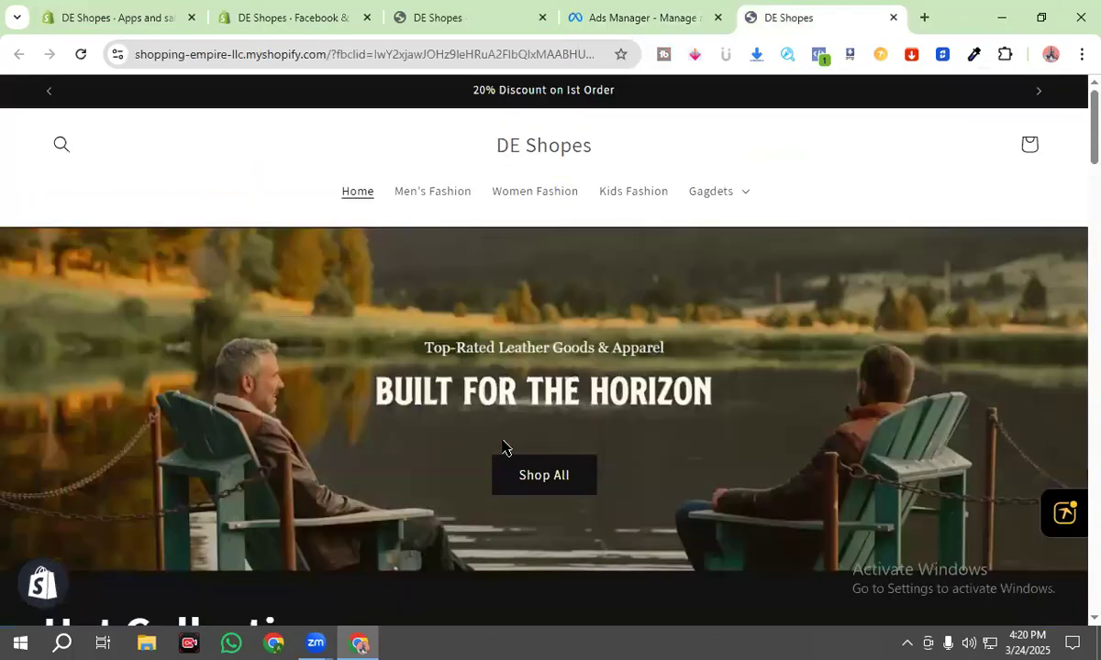
click(608, 9)
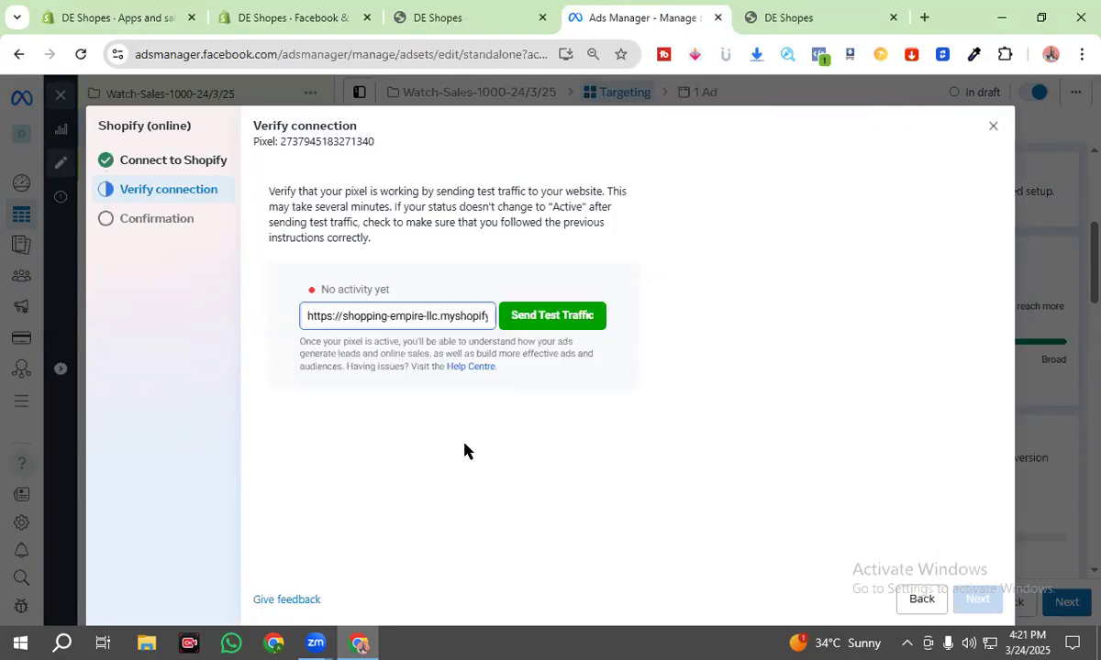
click(526, 322)
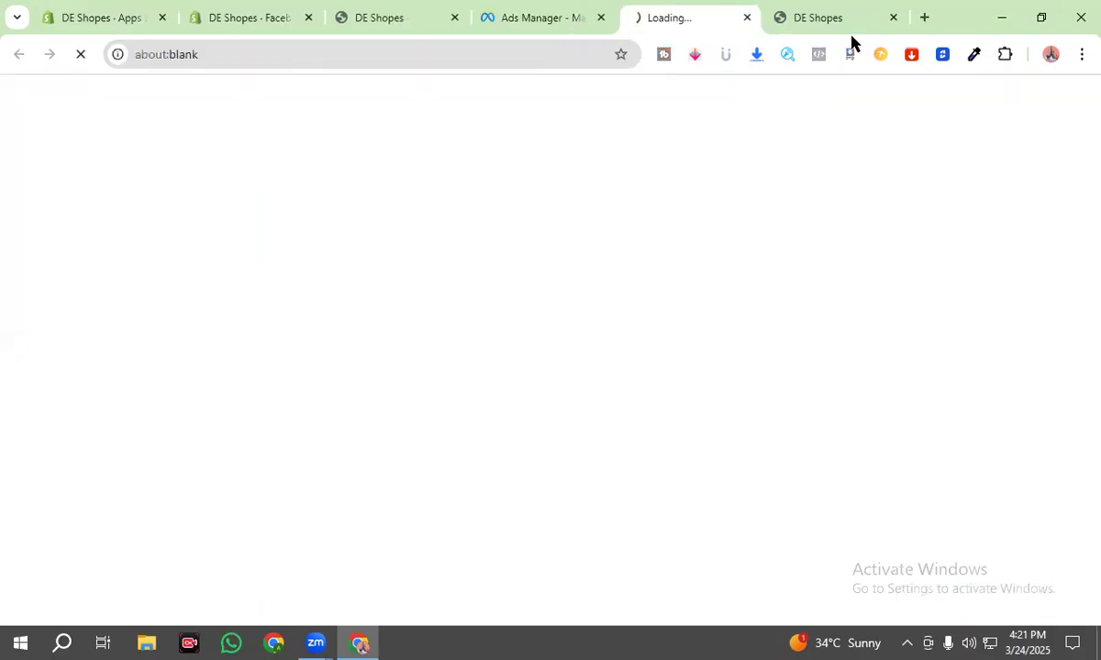
click(525, 16)
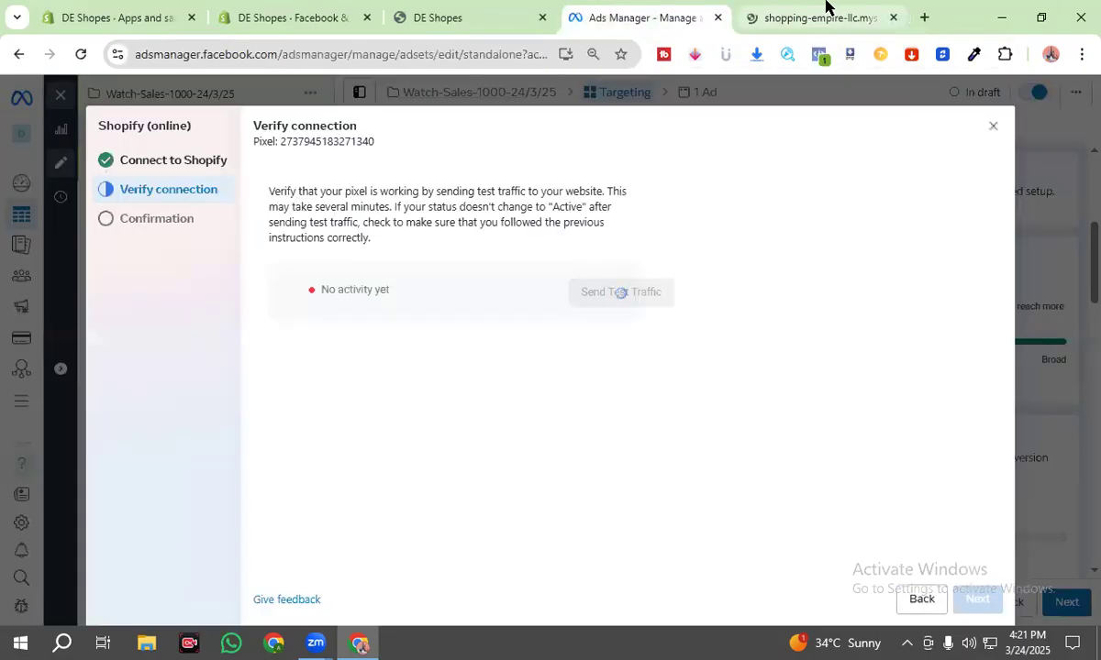
Step: Check the pixel's verification status in Ads Manager, and visit the store's Women Fashion collection before returning to the DE Shopes home page
click(830, 10)
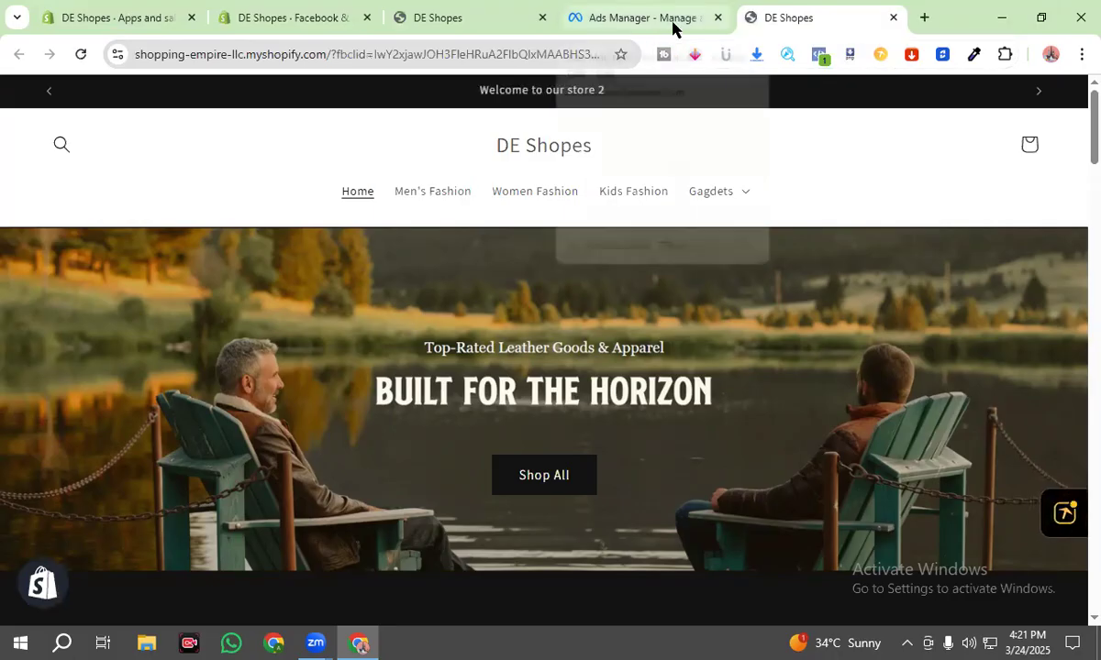
click(672, 28)
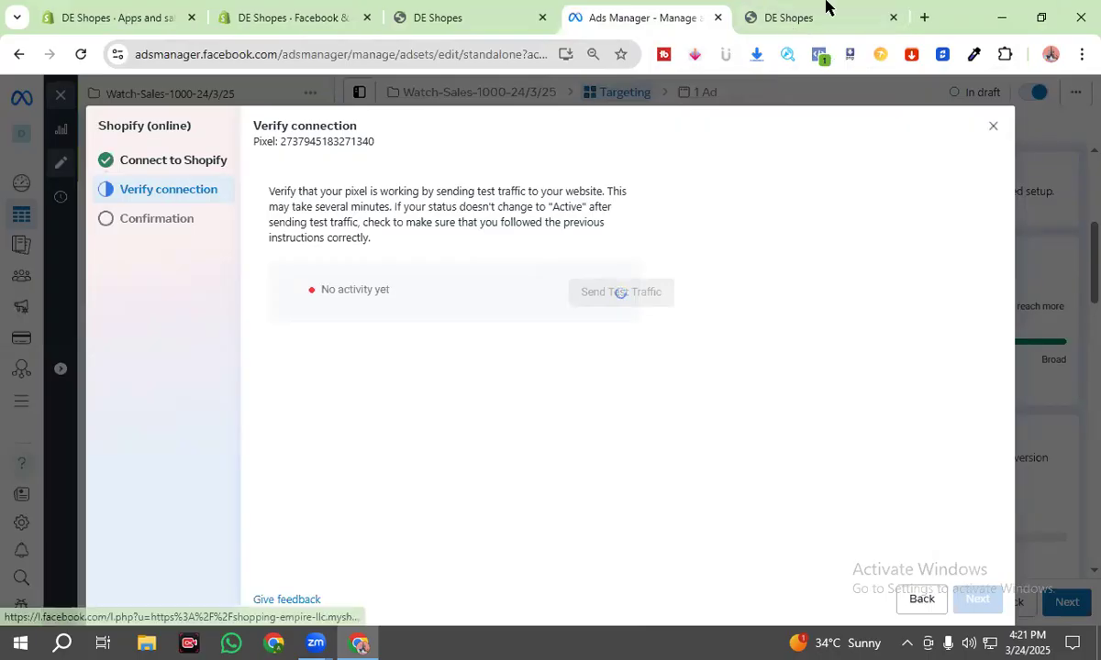
click(778, 20)
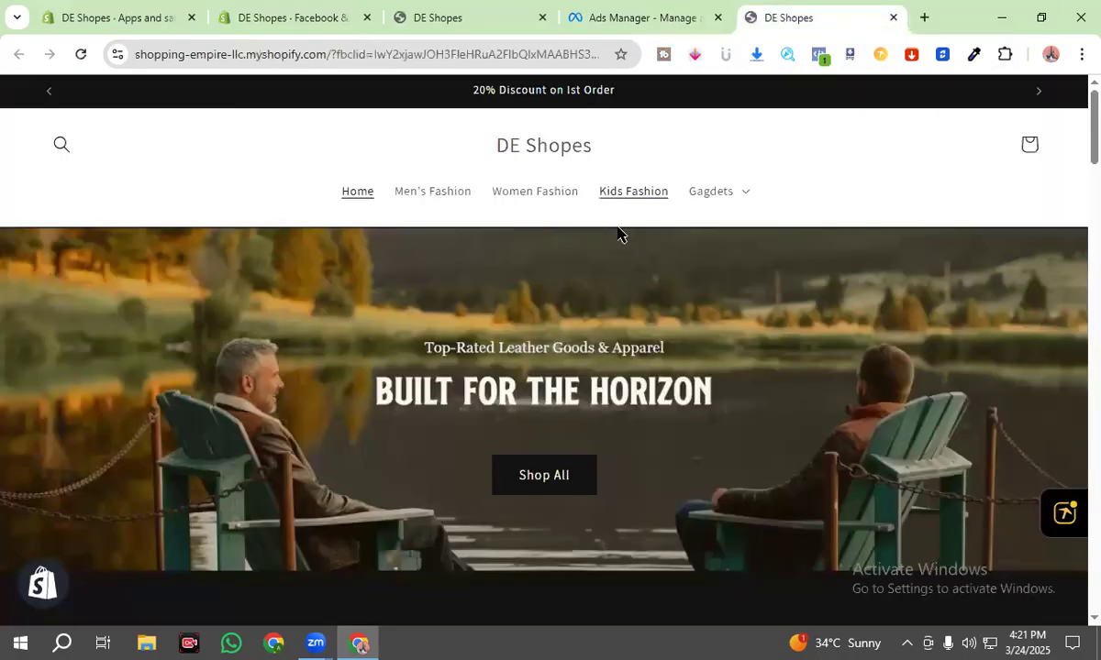
scroll(618, 234, down, 6)
scroll(624, 233, up, 1)
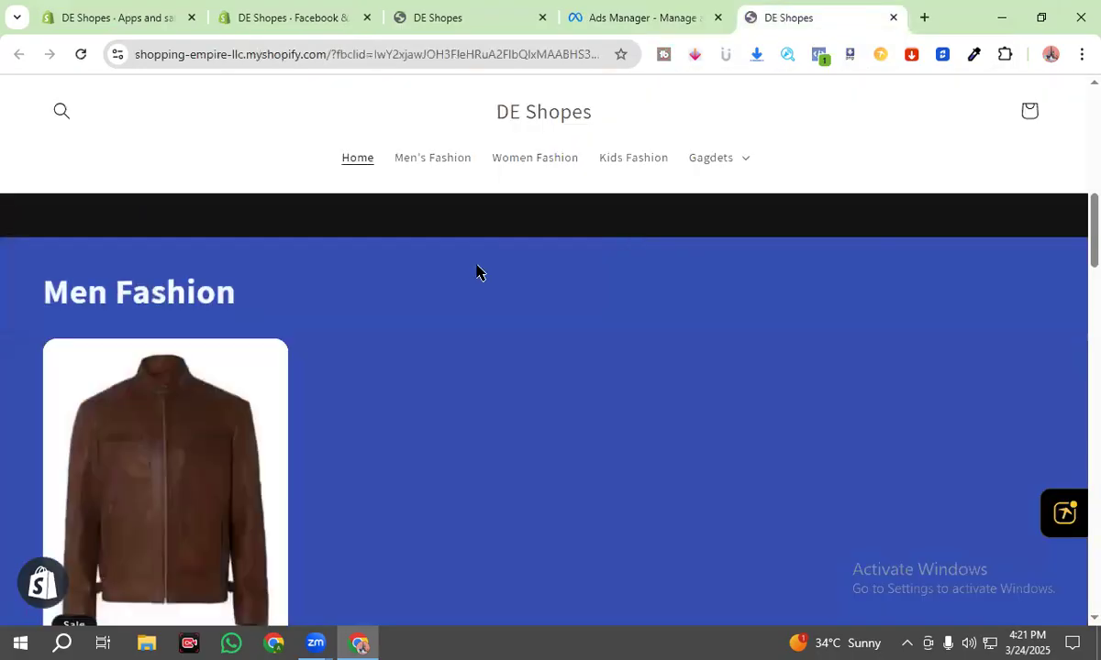
scroll(367, 413, up, 5)
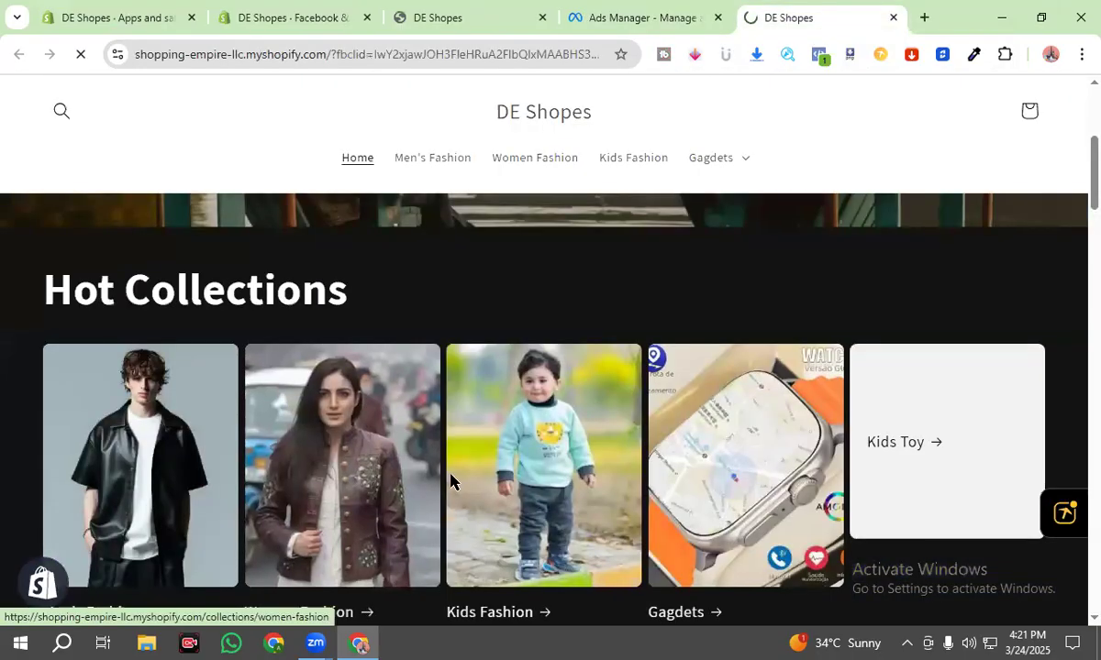
click(449, 480)
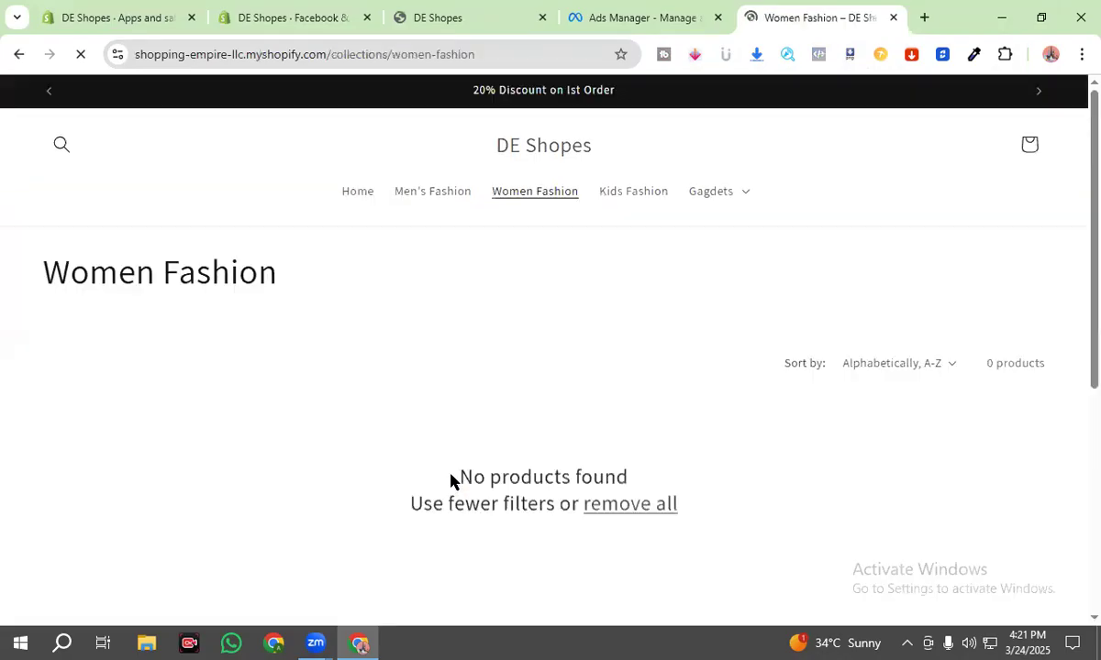
click(356, 191)
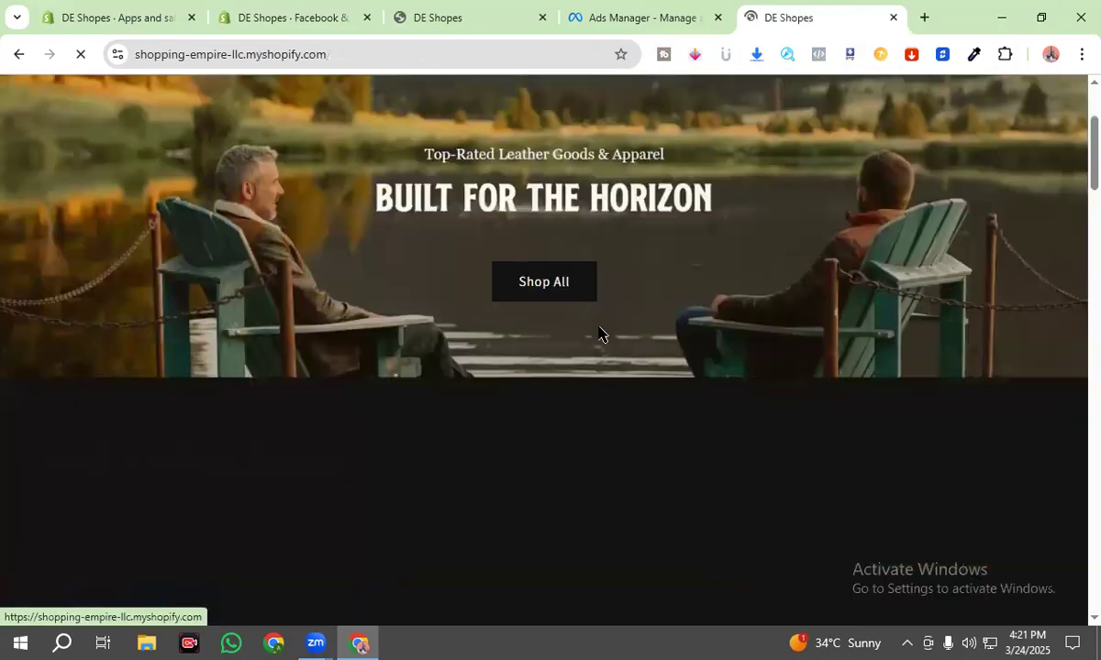
Step: Browse the DE Shopes home page down to the featured brown motorcycle leather jacket, briefly checking the pixel verification in Ads Manager
scroll(569, 312, down, 10)
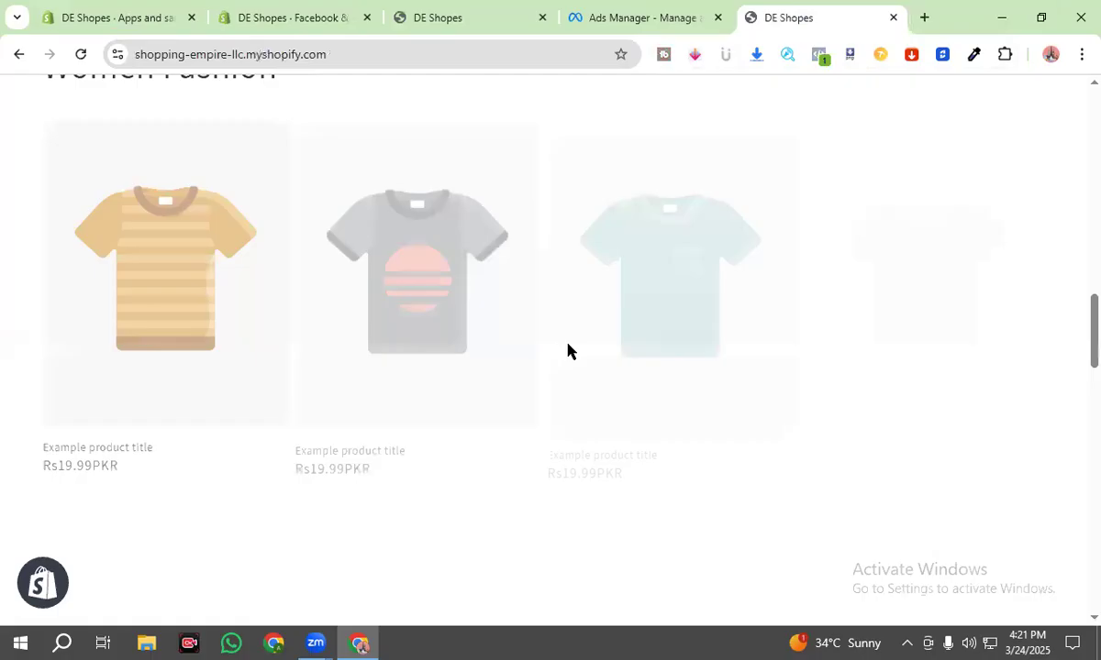
scroll(567, 350, down, 2)
scroll(568, 341, down, 5)
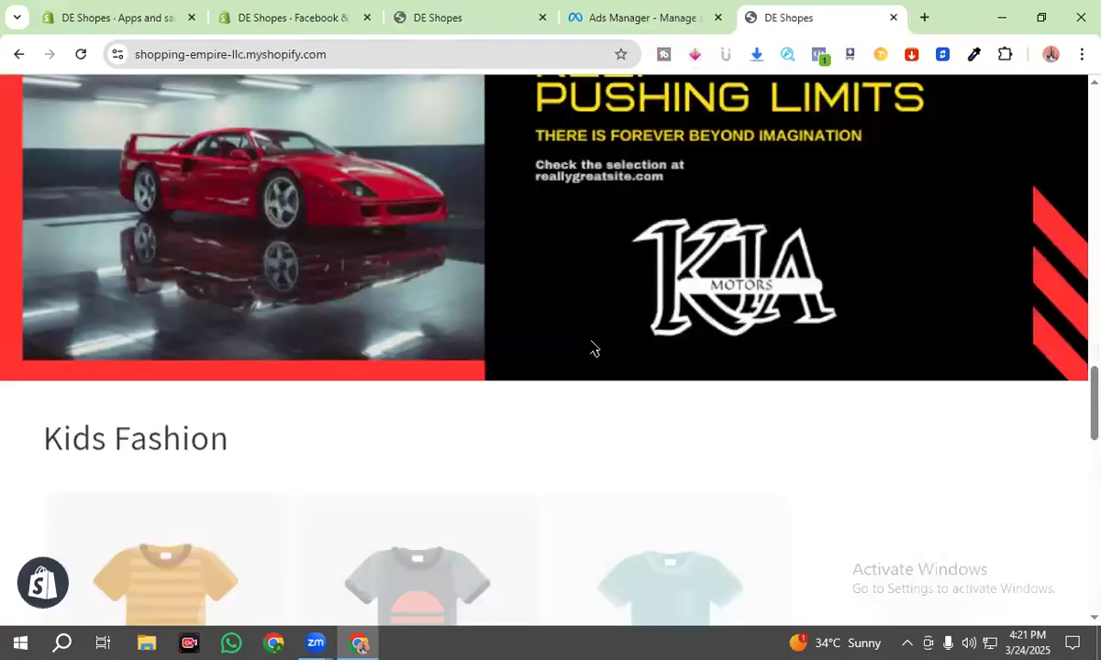
scroll(587, 340, down, 3)
scroll(536, 348, down, 2)
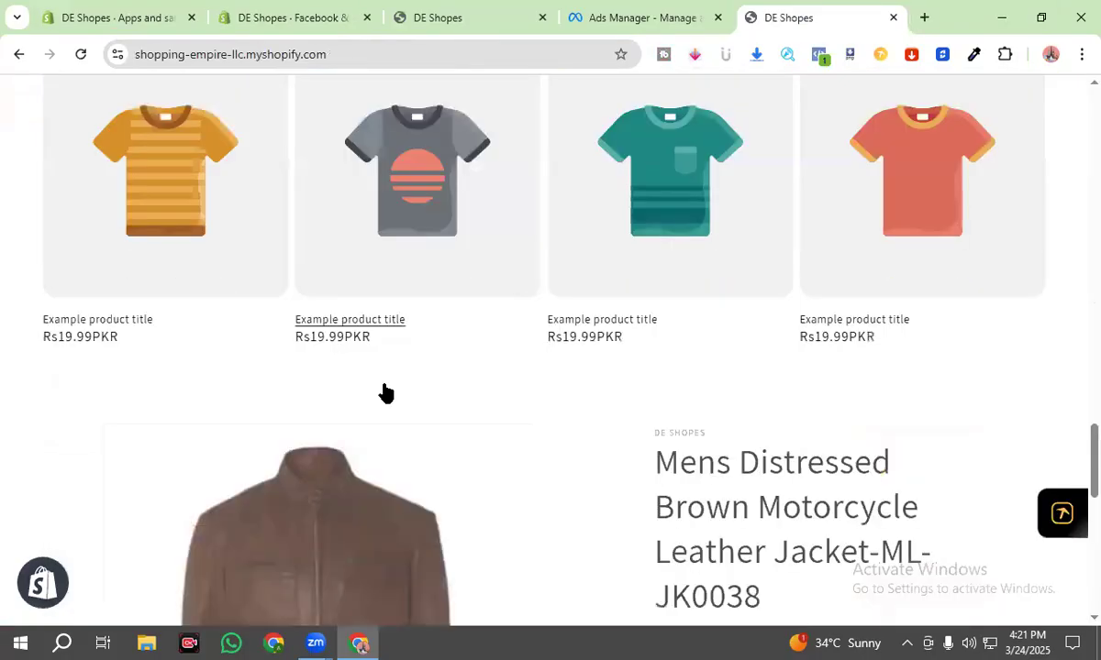
scroll(385, 394, down, 2)
scroll(649, 89, down, 3)
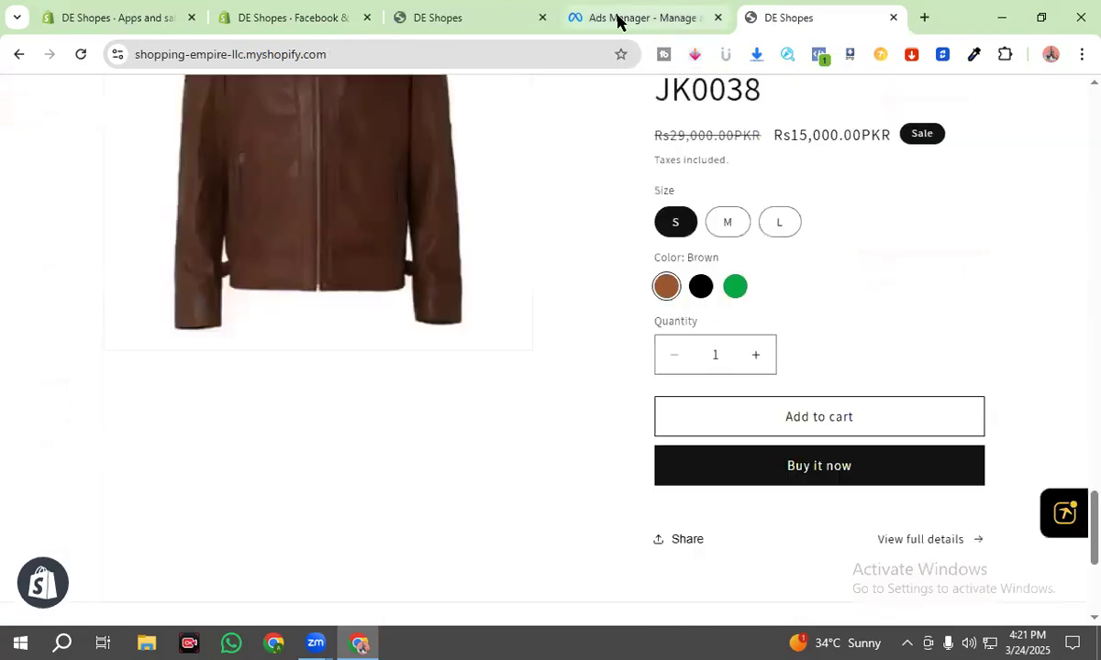
click(616, 18)
click(786, 17)
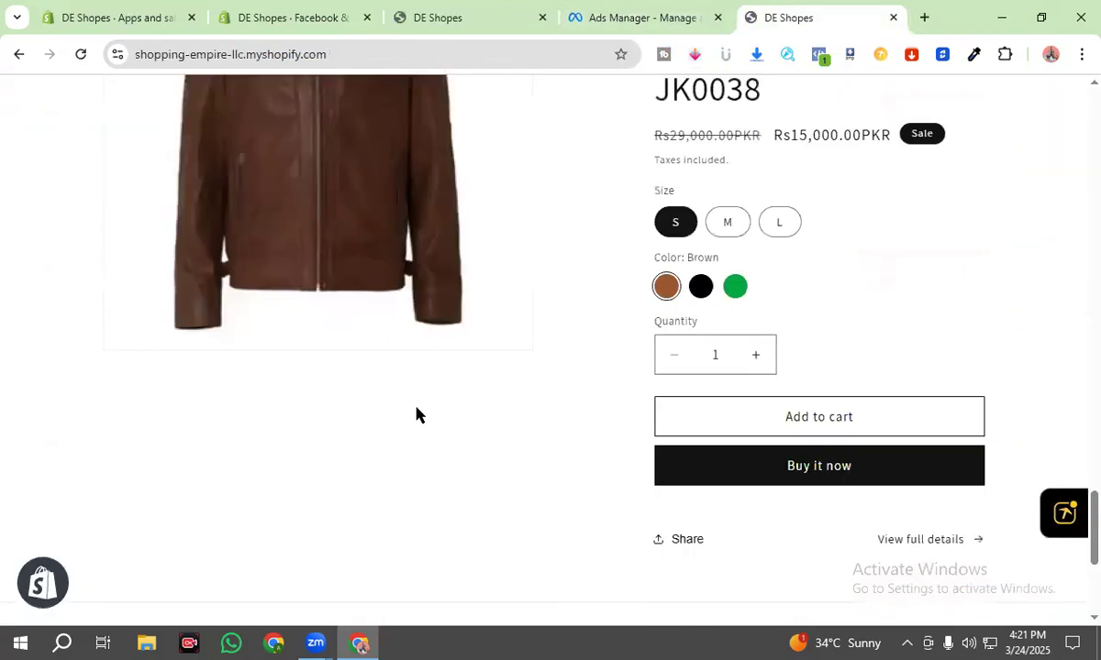
scroll(418, 431, down, 3)
scroll(1074, 485, up, 5)
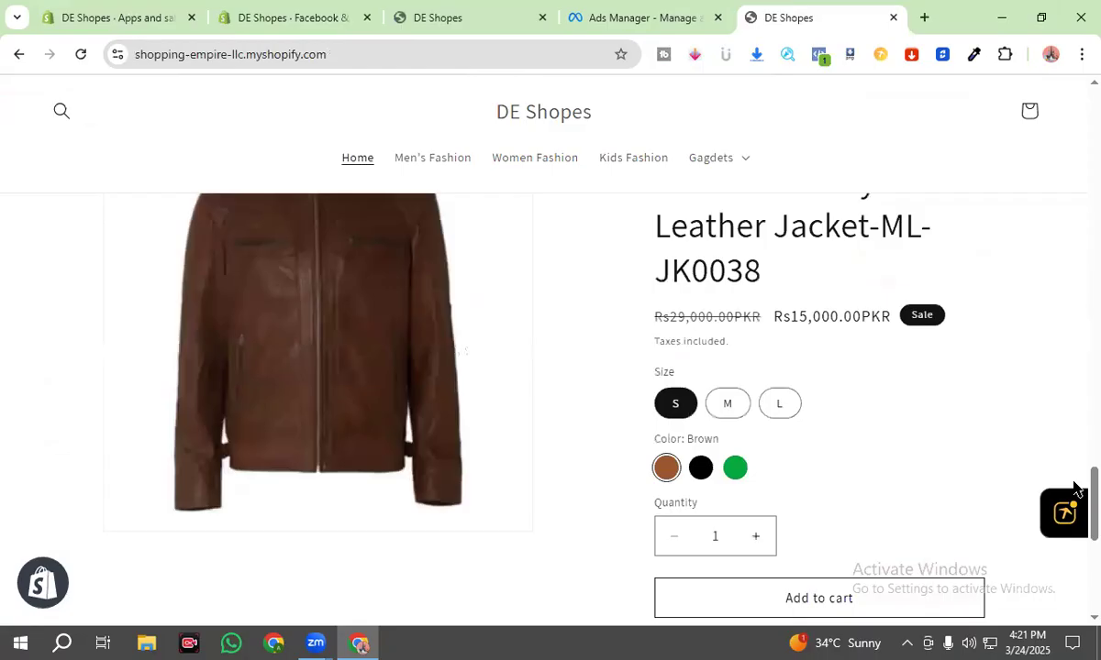
scroll(1075, 316, up, 1)
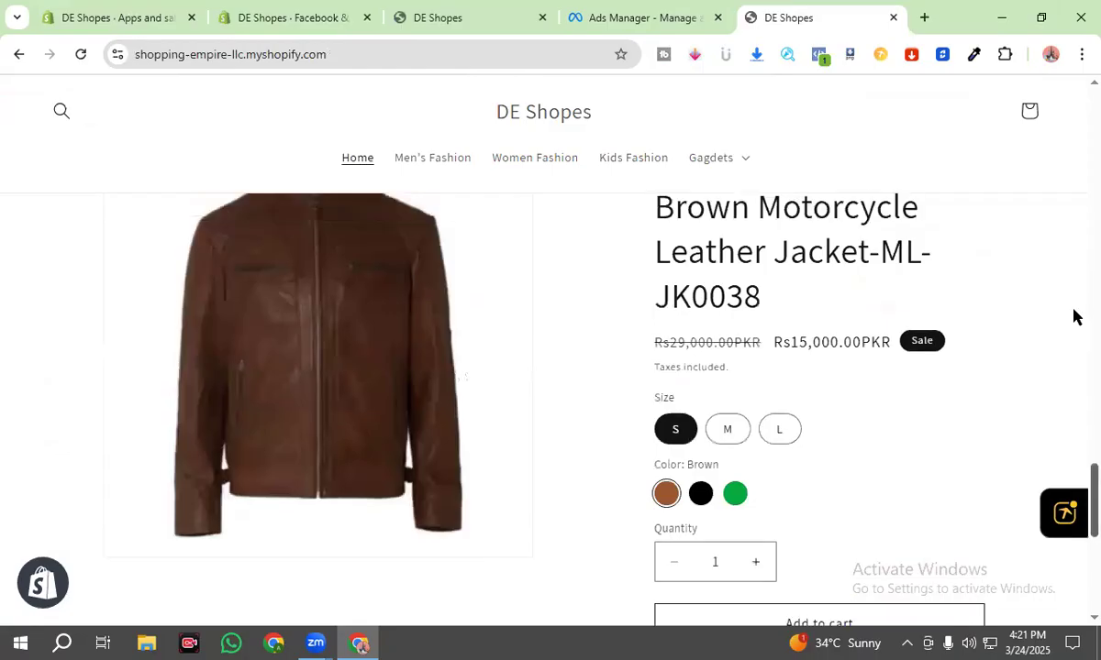
Step: Review the store's overview in the Minea extension down to its design and apps section, and close it
click(1064, 512)
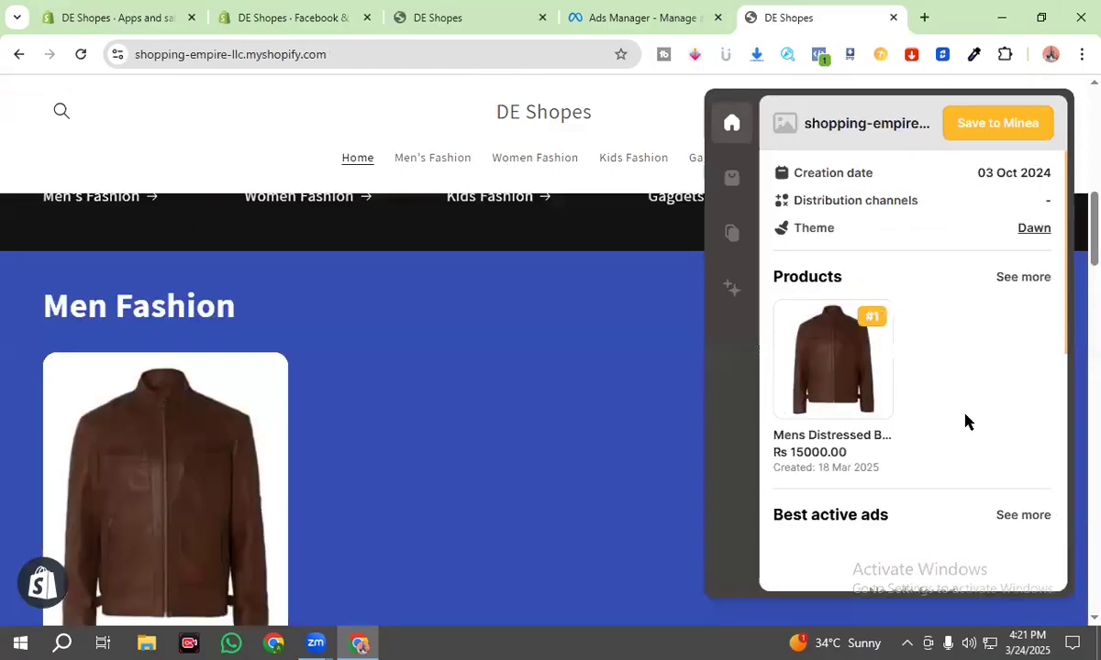
scroll(921, 304, down, 2)
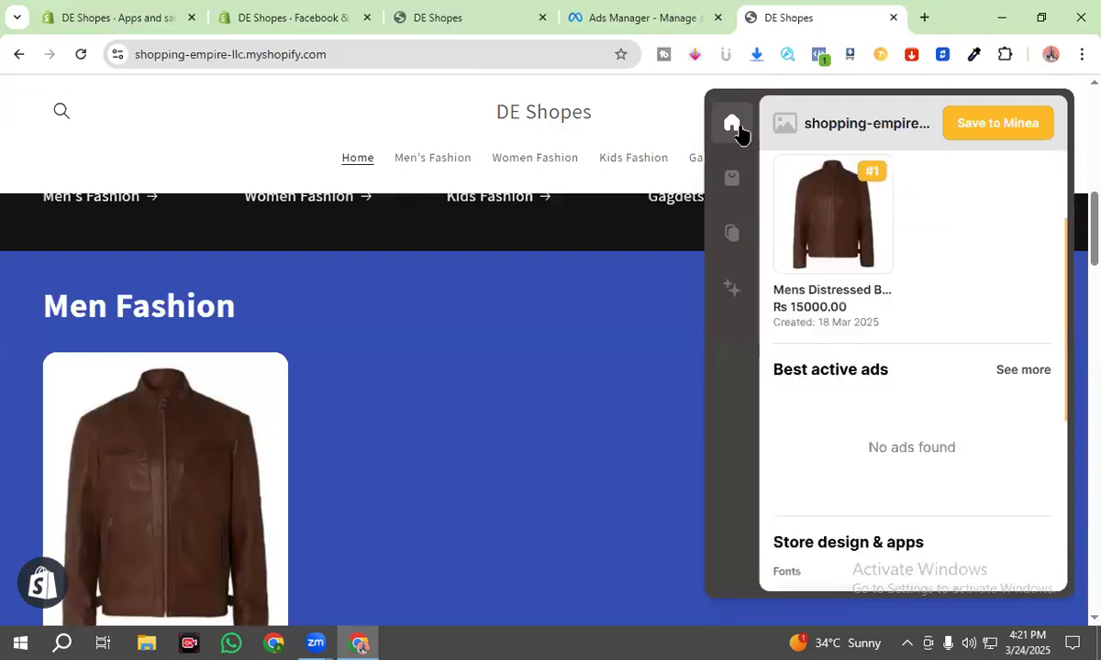
scroll(762, 268, down, 3)
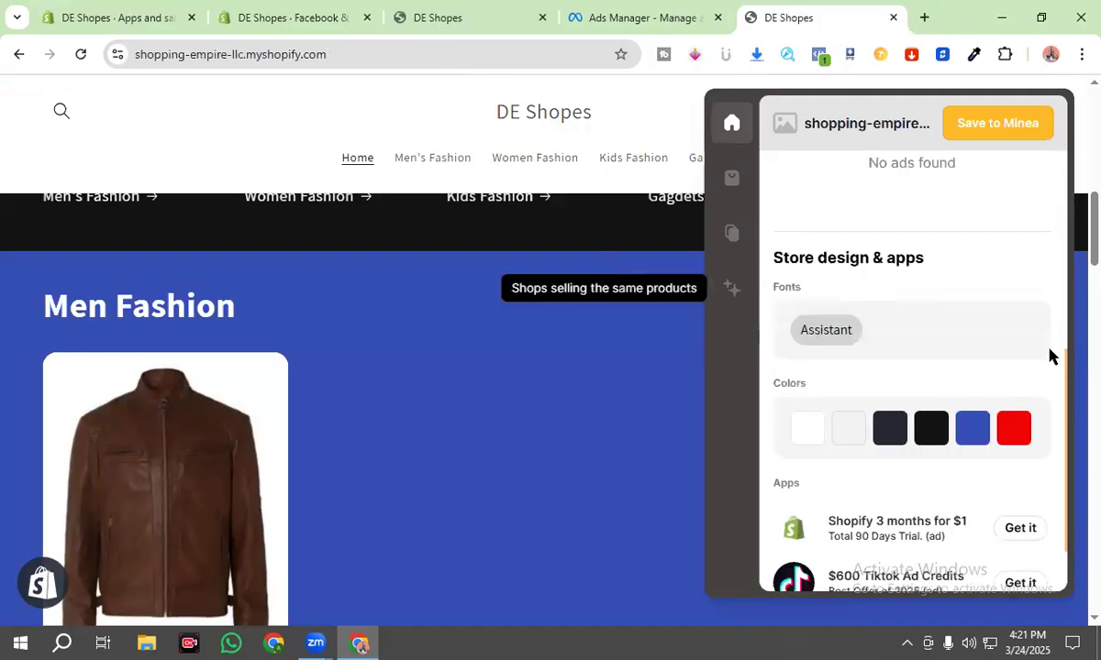
click(1077, 205)
Step: Visit the store's Gagdets collection and return to Ads Manager to check the pixel's activity status
scroll(1076, 206, up, 5)
scroll(732, 309, down, 5)
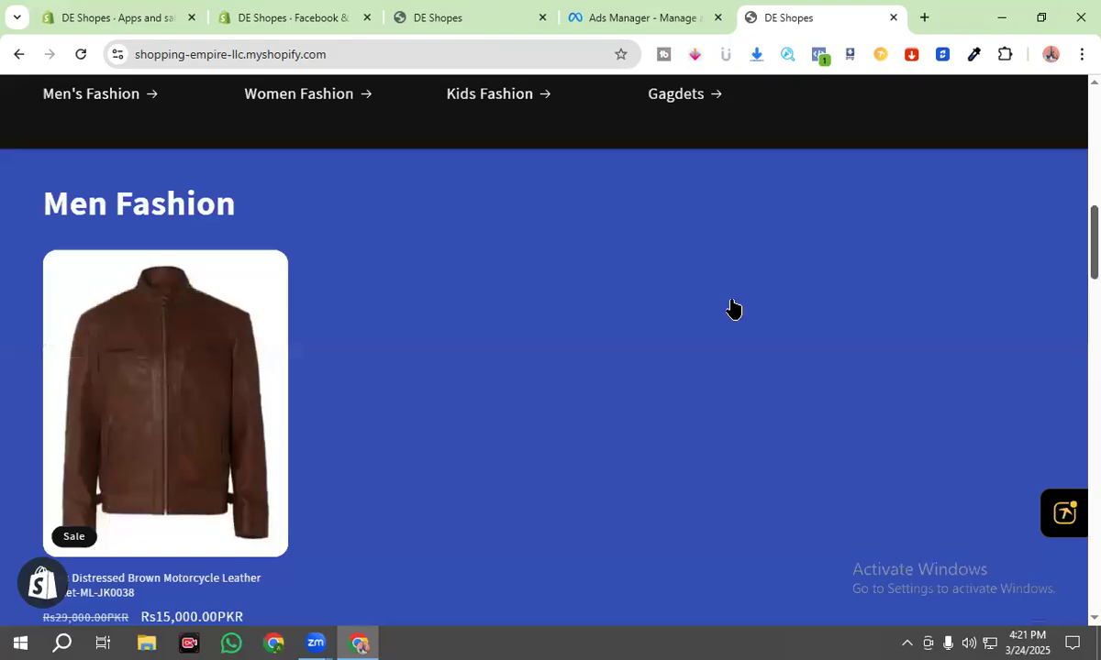
scroll(705, 295, up, 3)
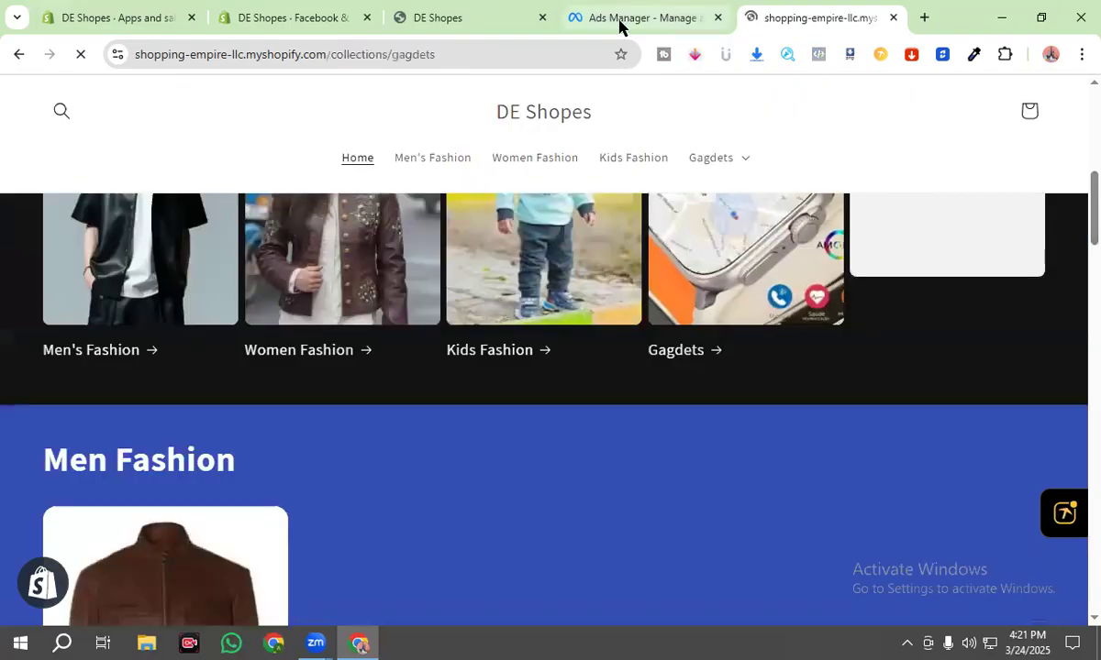
click(619, 23)
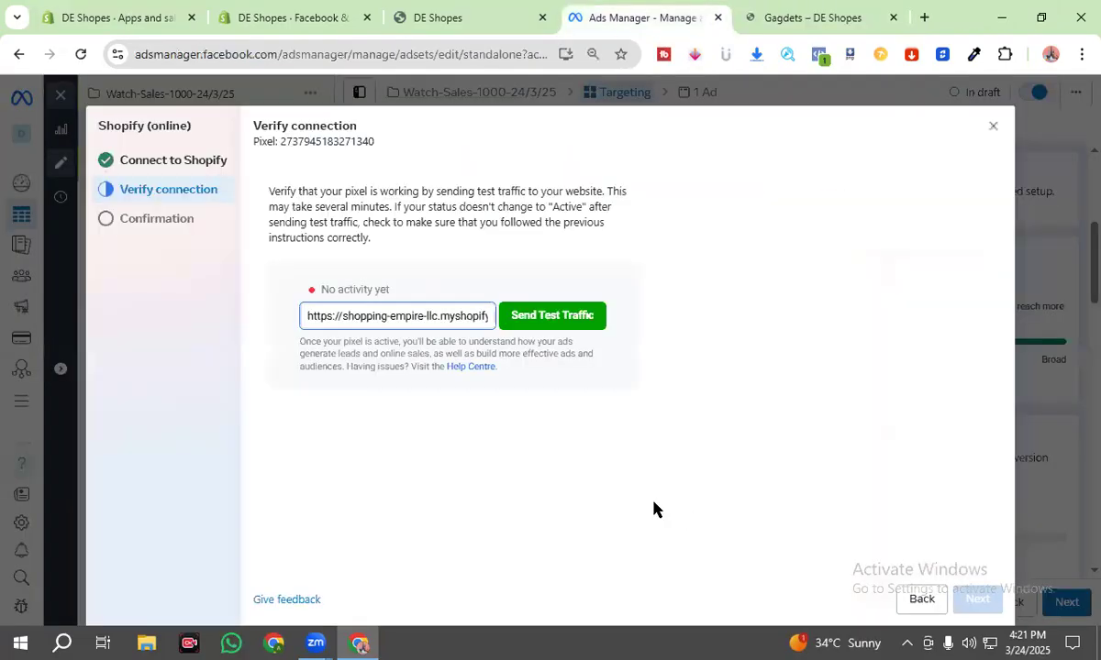
Step: Try to open the Confirmation stage of the pixel's Shopify connection, and resend test traffic to the store
double_click(154, 221)
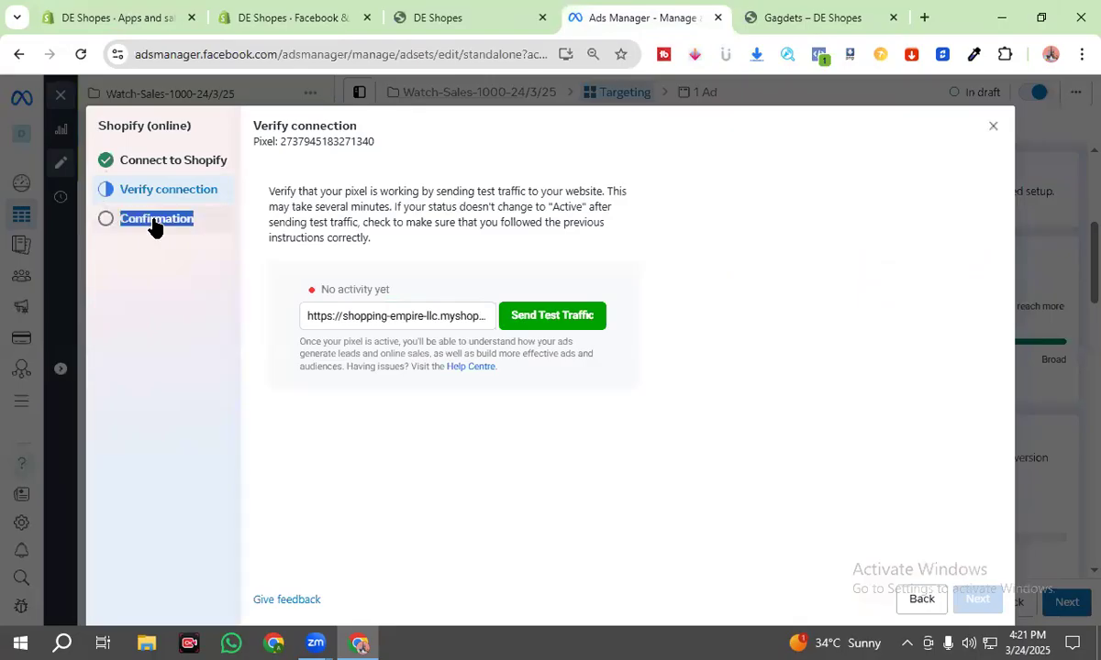
click(183, 222)
double_click(179, 218)
click(815, 427)
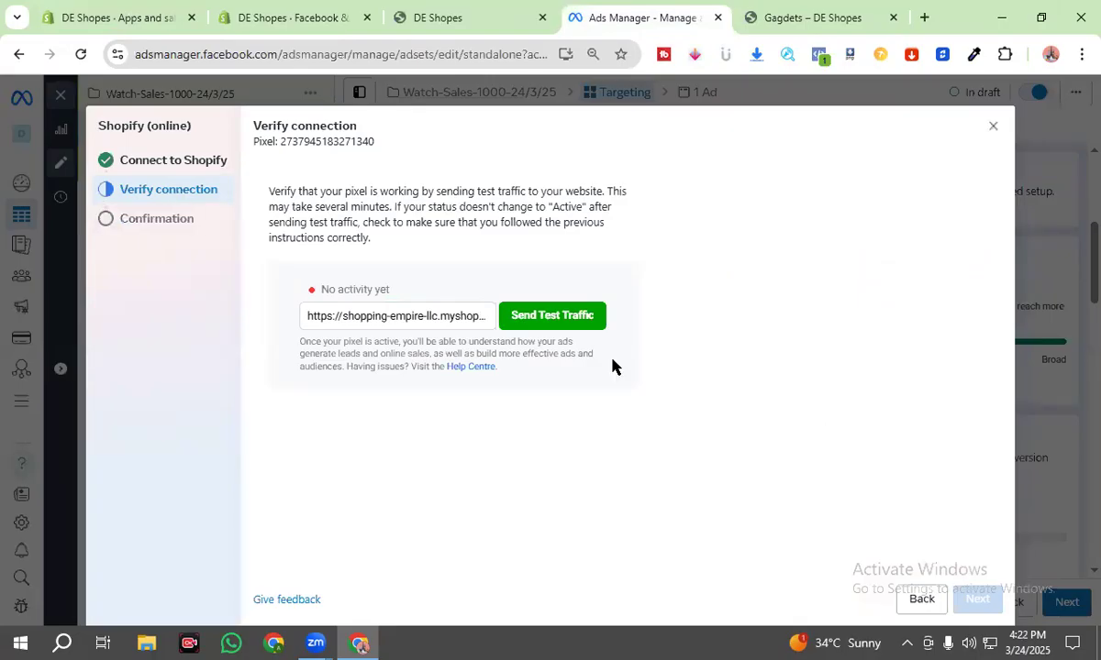
click(566, 321)
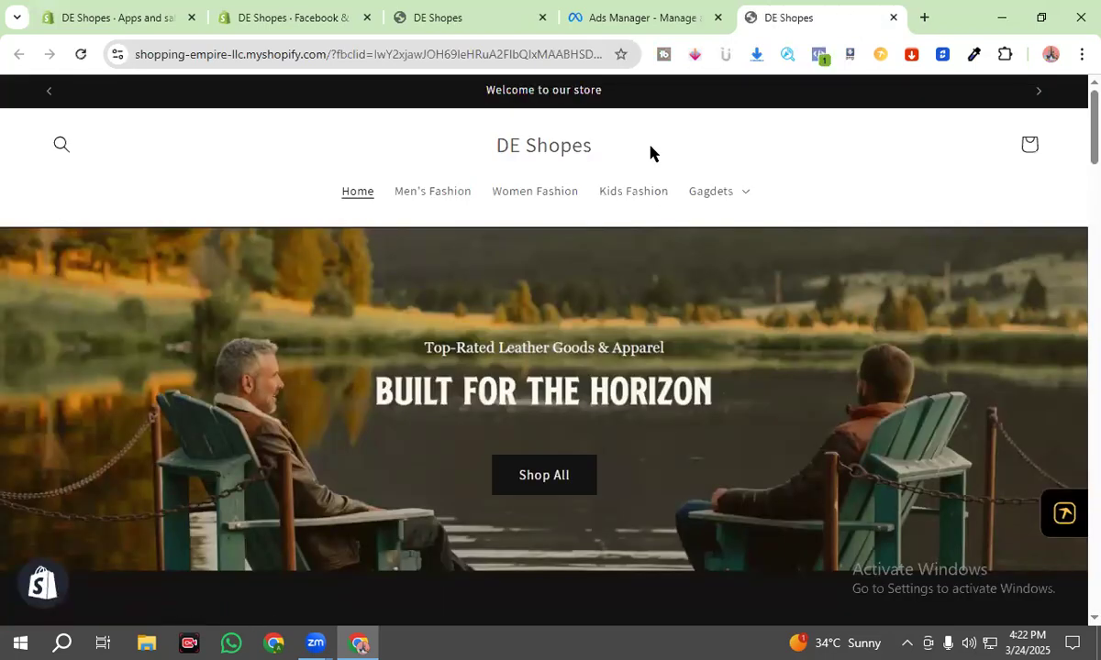
Step: Browse the storefront opened by the test traffic and check the pixel's activity status in Ads Manager
scroll(686, 447, down, 1)
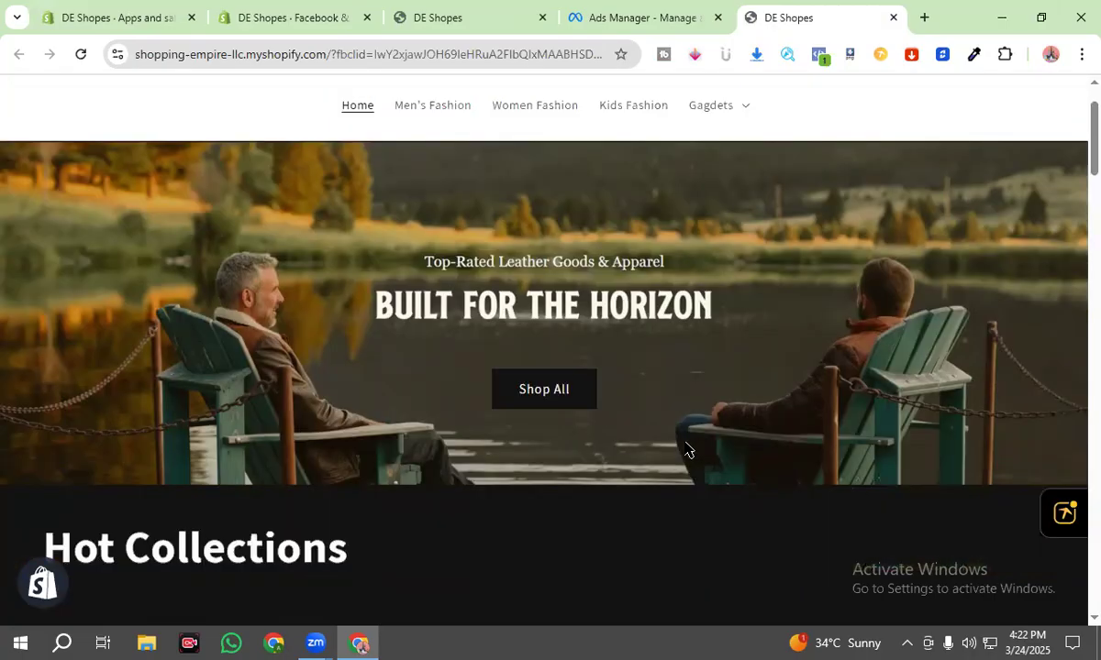
scroll(686, 445, down, 5)
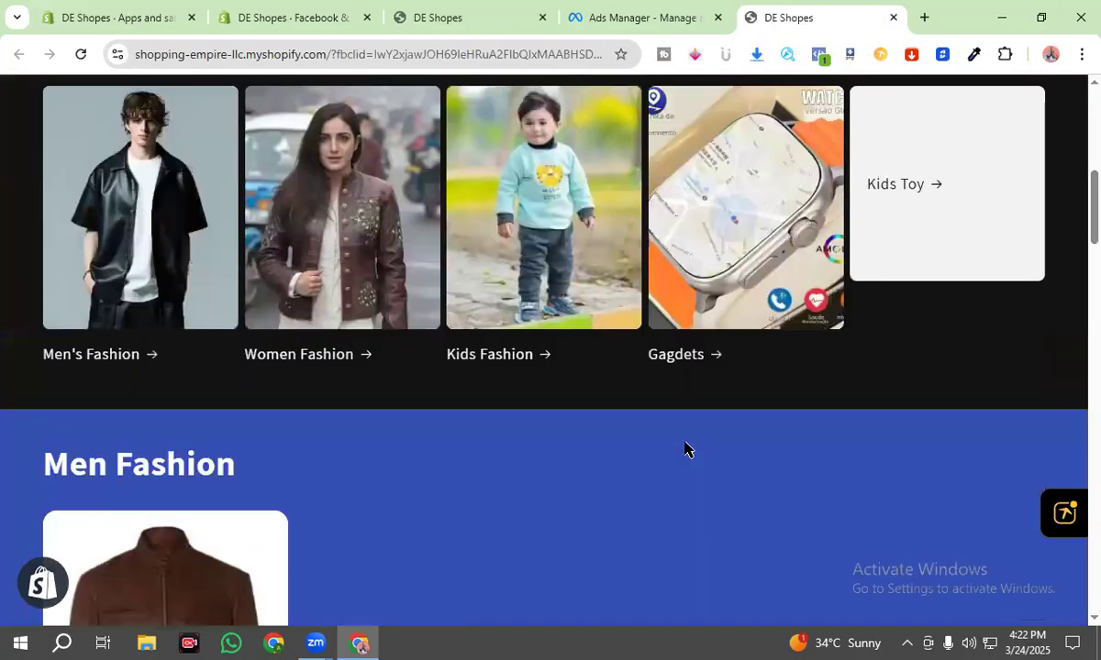
scroll(686, 447, down, 1)
click(629, 9)
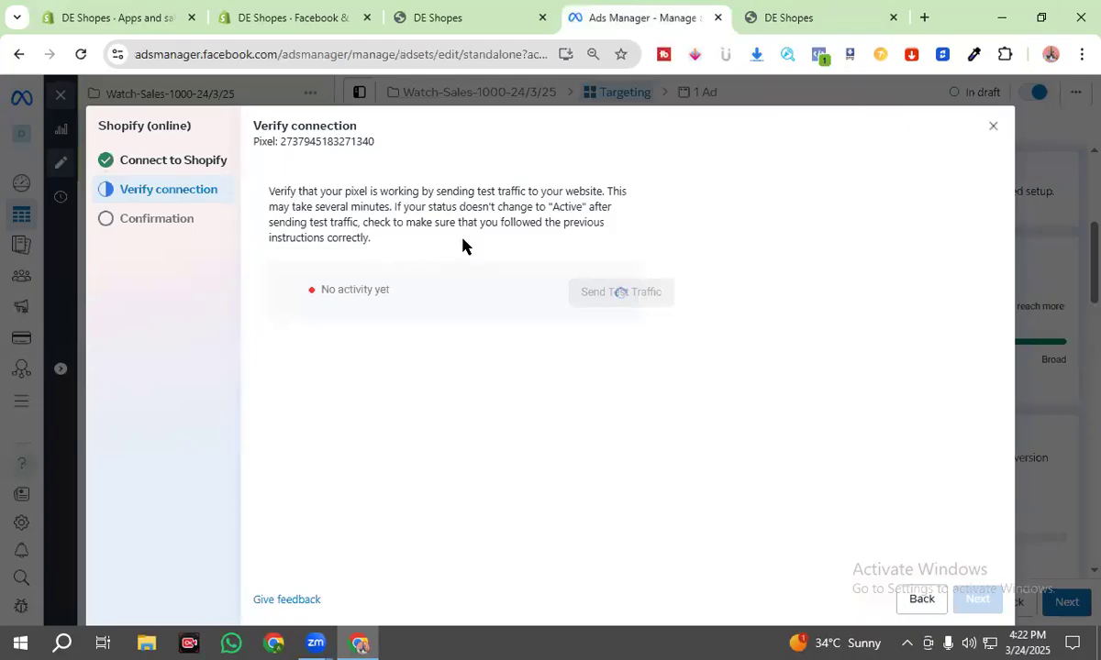
click(798, 9)
scroll(461, 449, down, 10)
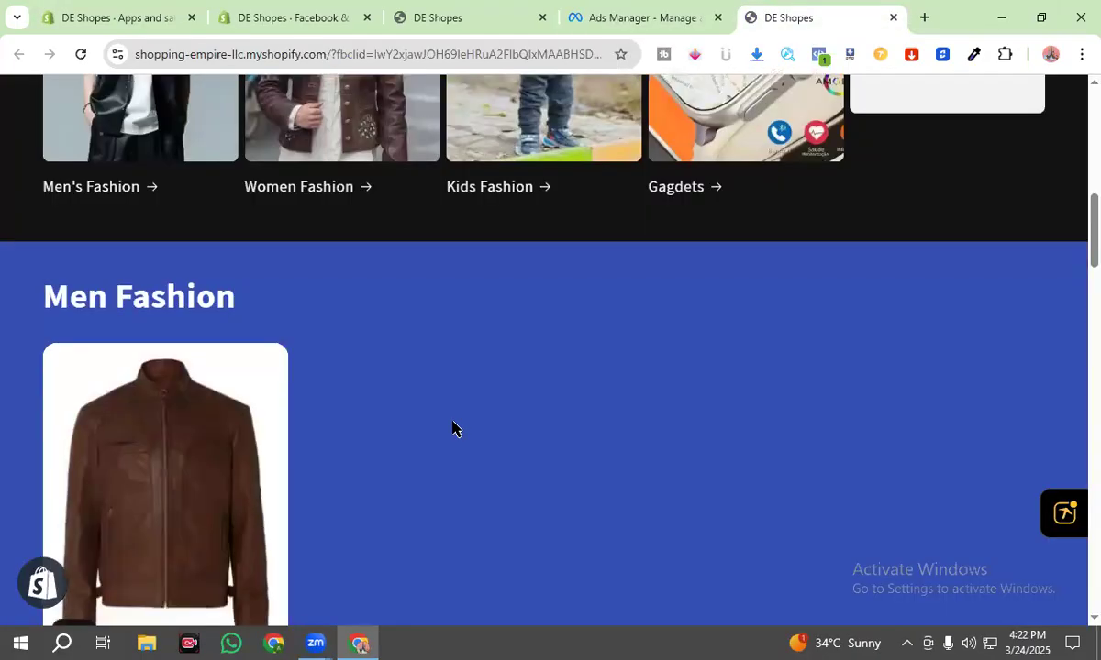
scroll(569, 446, up, 7)
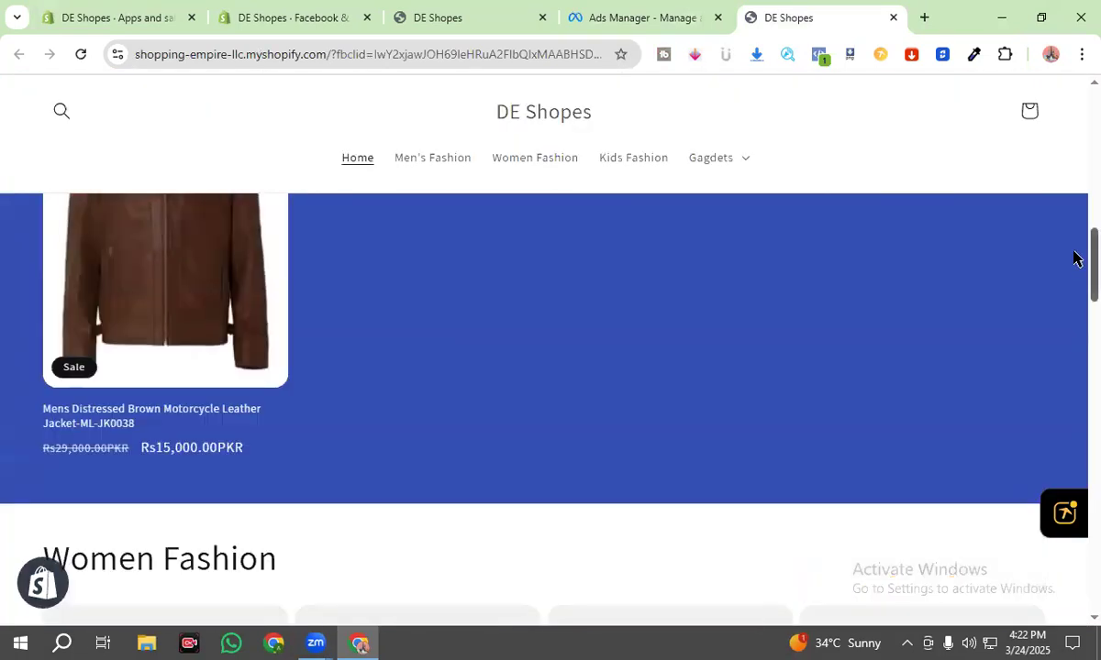
scroll(1076, 259, up, 5)
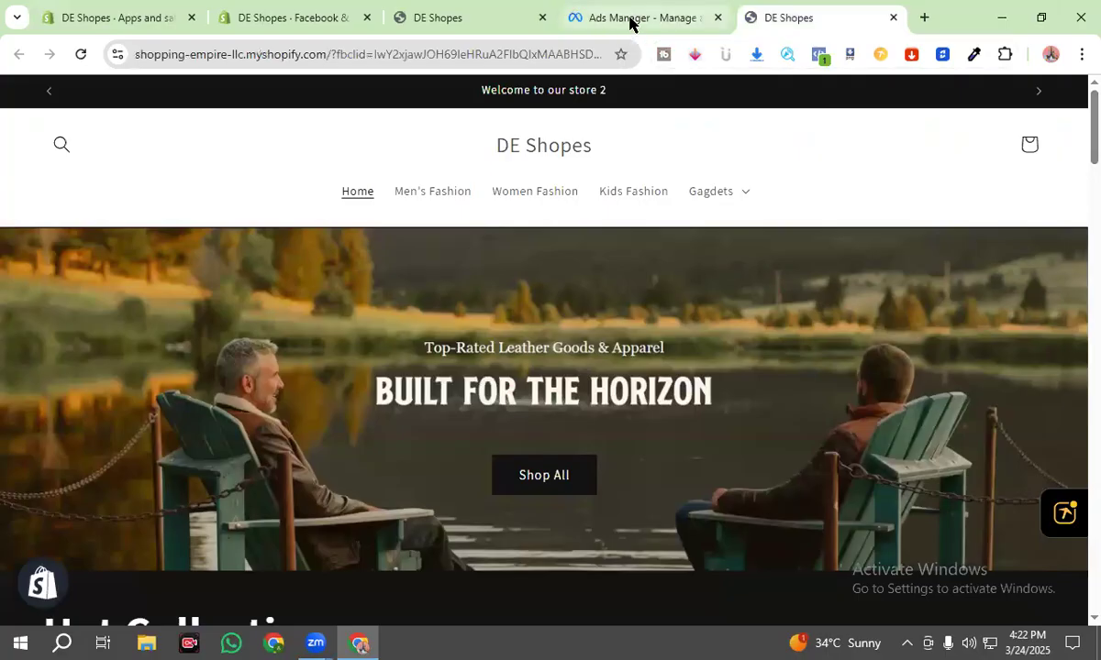
Step: Reload the DE Shopes home page through the store name and browse to the Men Fashion section and back to the header
click(514, 154)
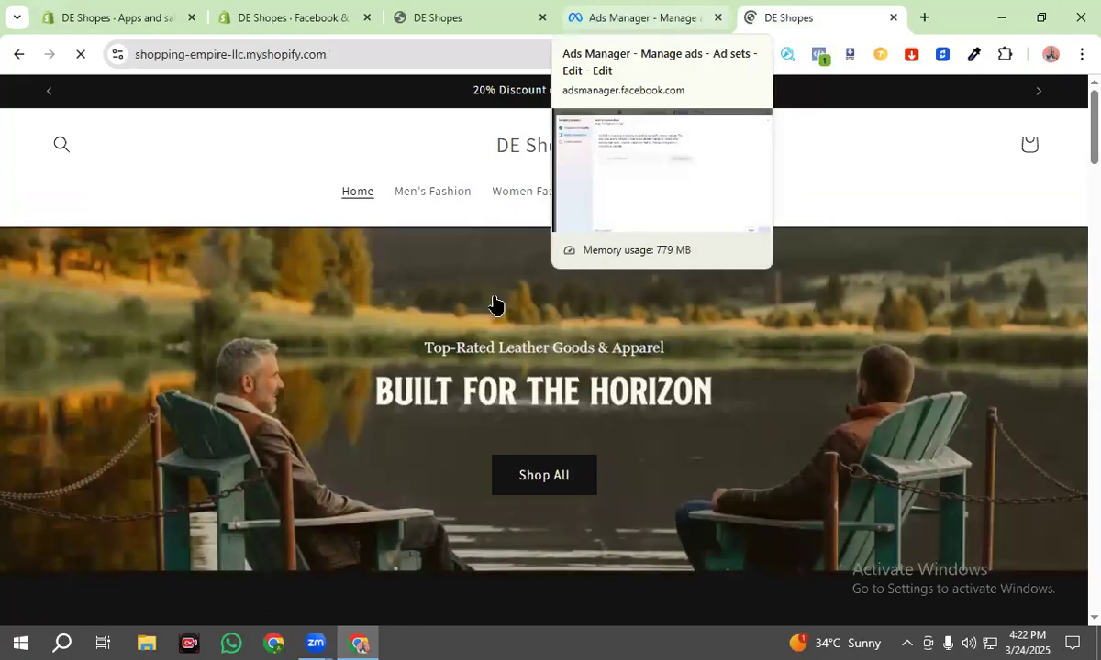
scroll(495, 304, down, 4)
scroll(511, 314, down, 5)
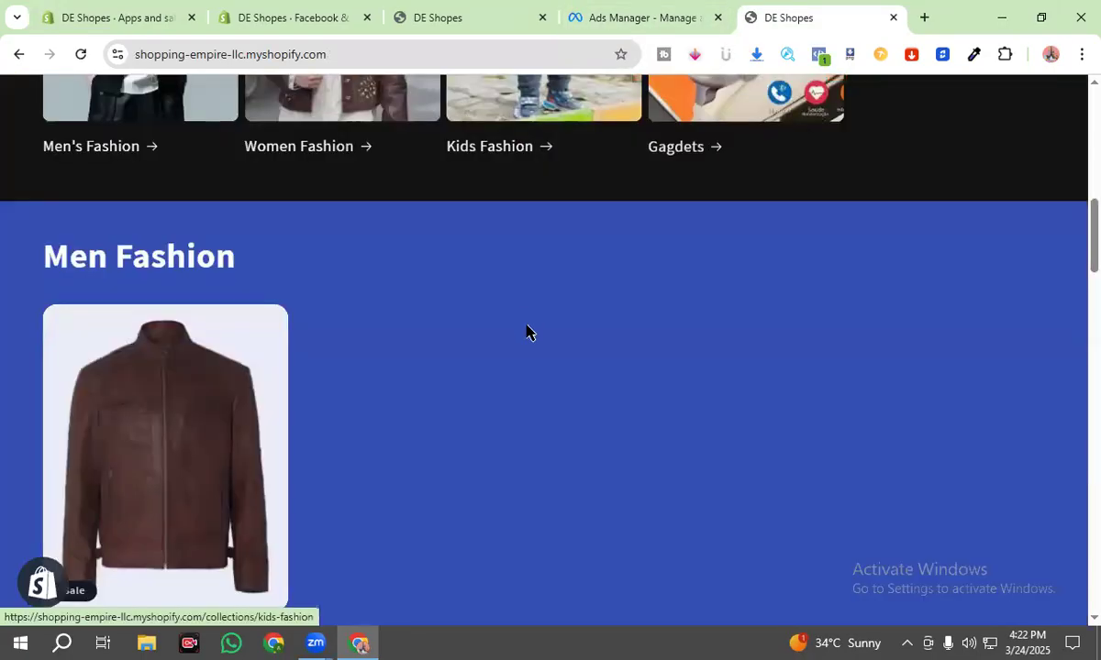
scroll(528, 332, up, 10)
scroll(529, 333, up, 1)
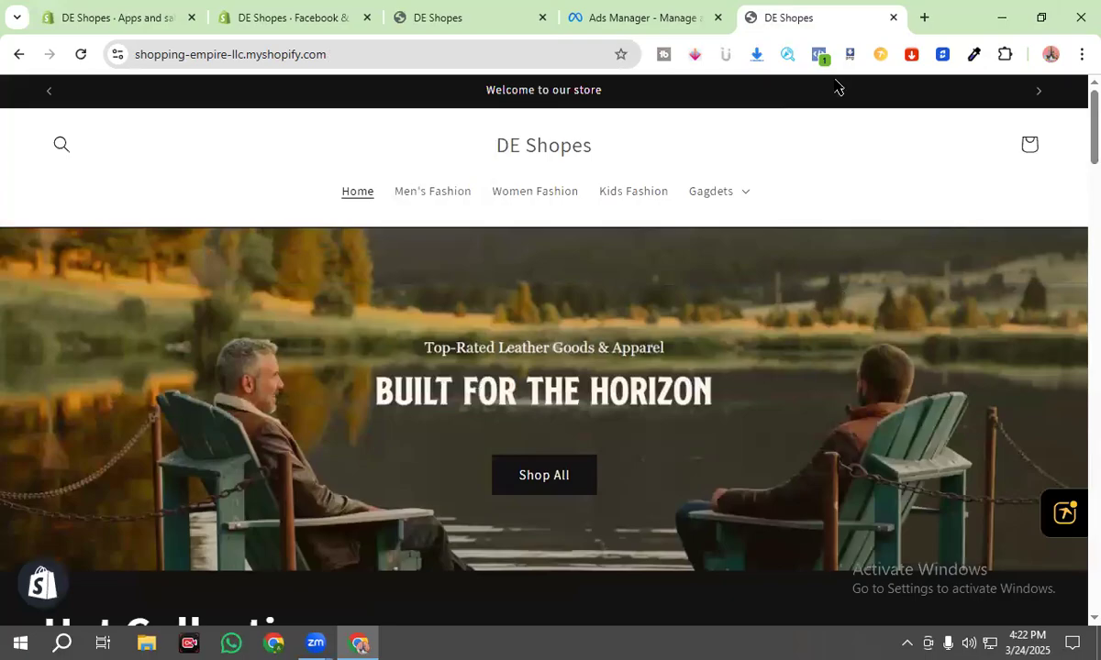
Step: Inspect the pixel detected on the DE Shopes home page with Meta Pixel Helper
click(819, 55)
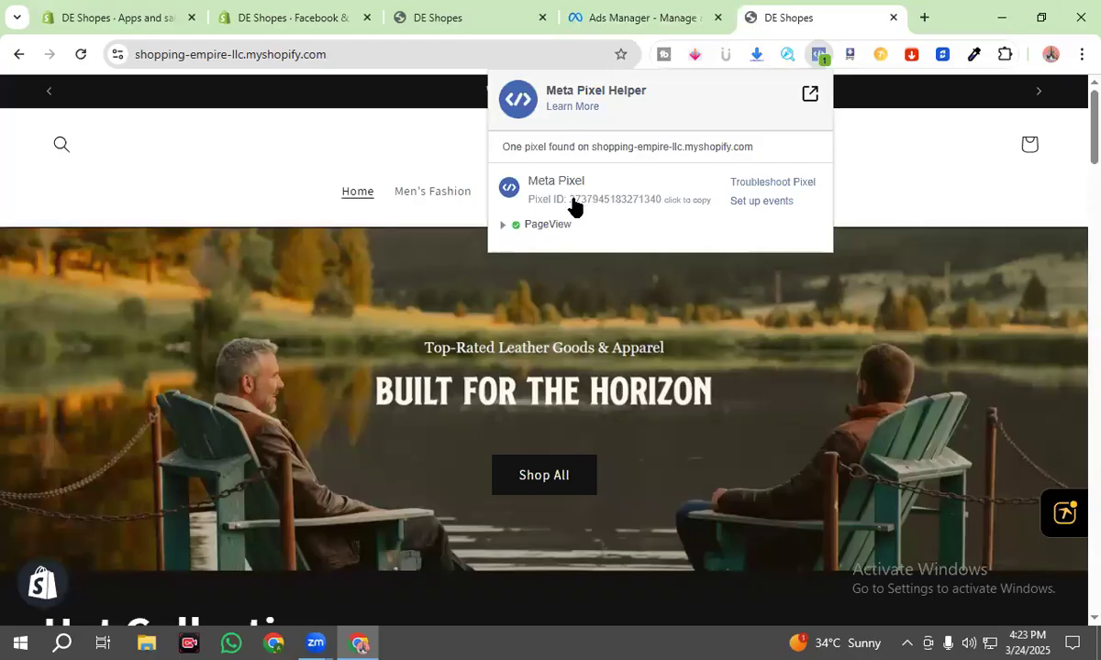
click(965, 96)
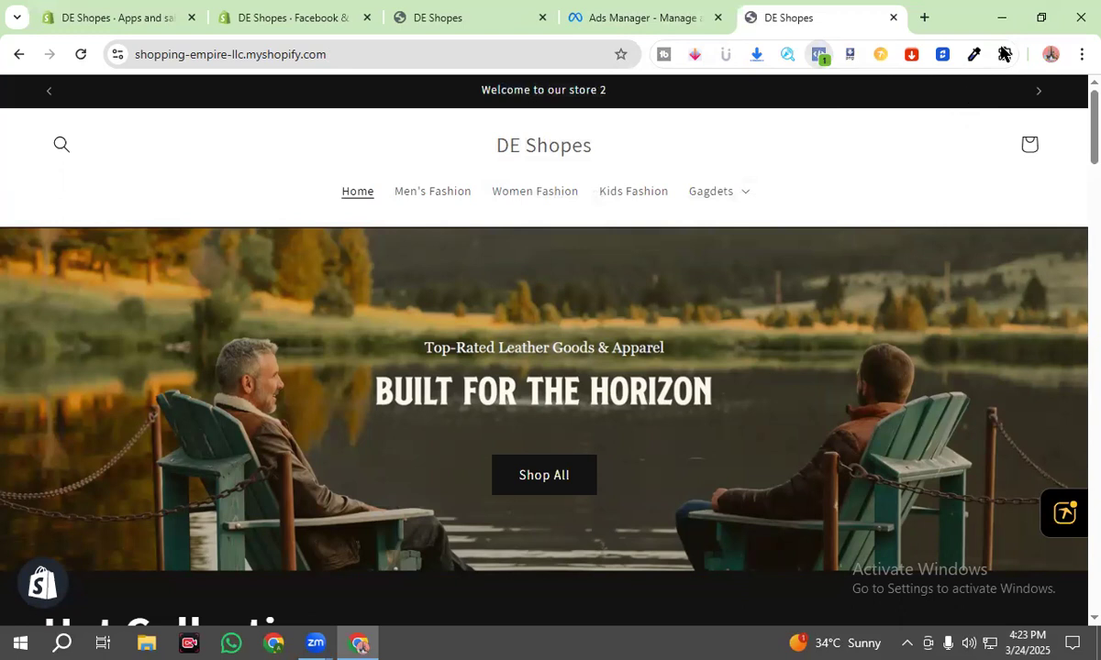
Step: Search the Chrome Web Store for "pix" and open the Meta Pixel Helper extension page
click(1079, 56)
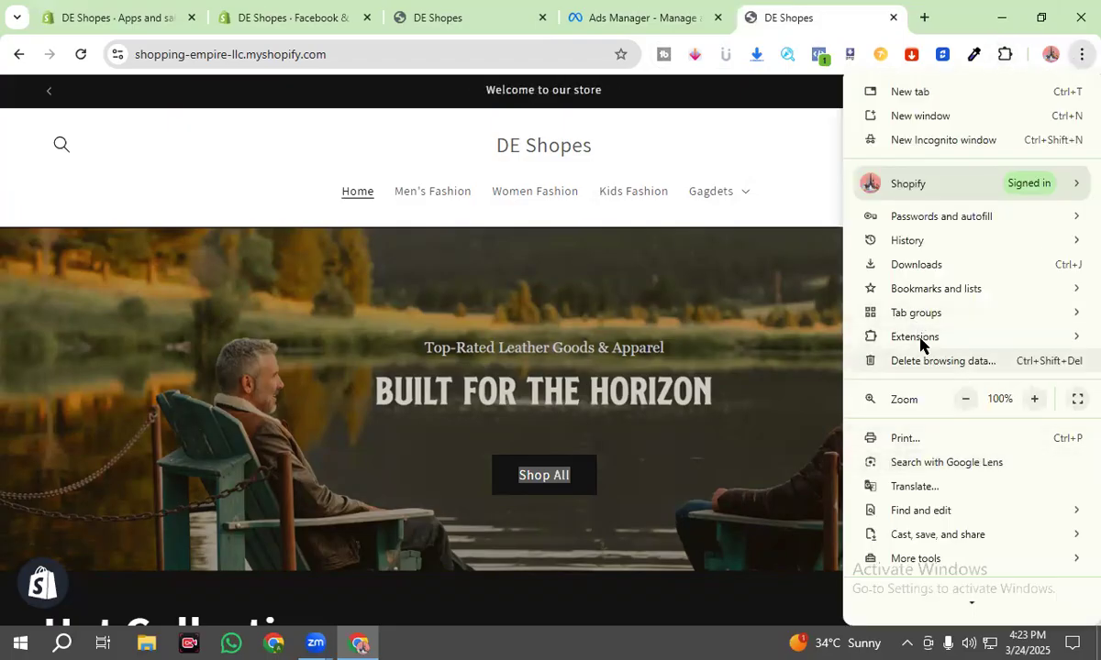
mouse_move(922, 345)
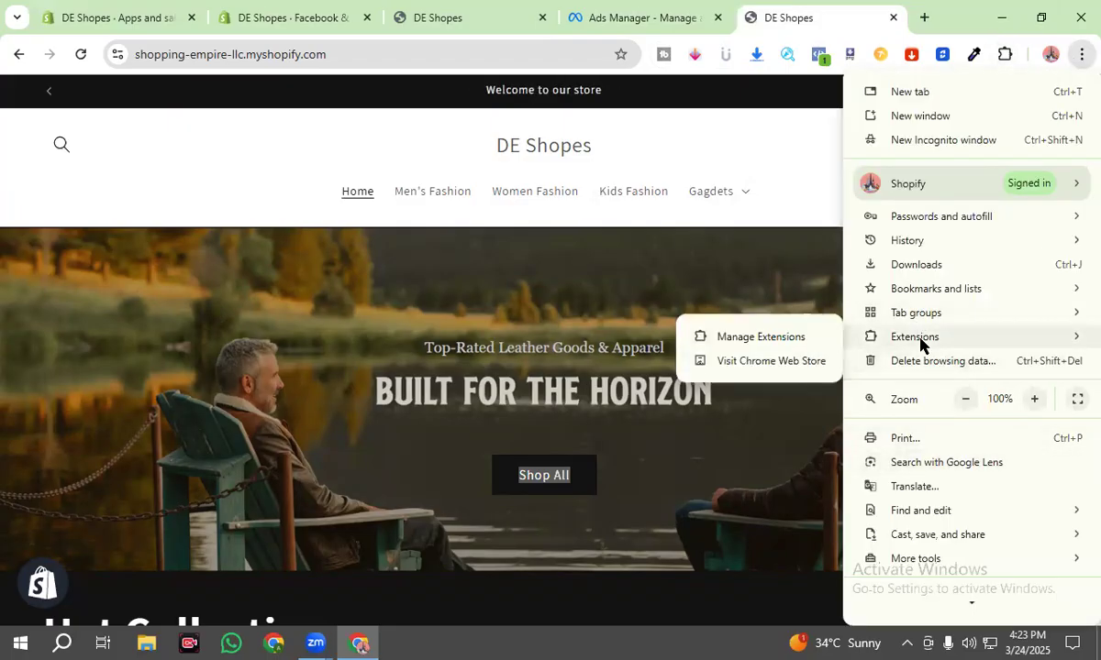
click(757, 367)
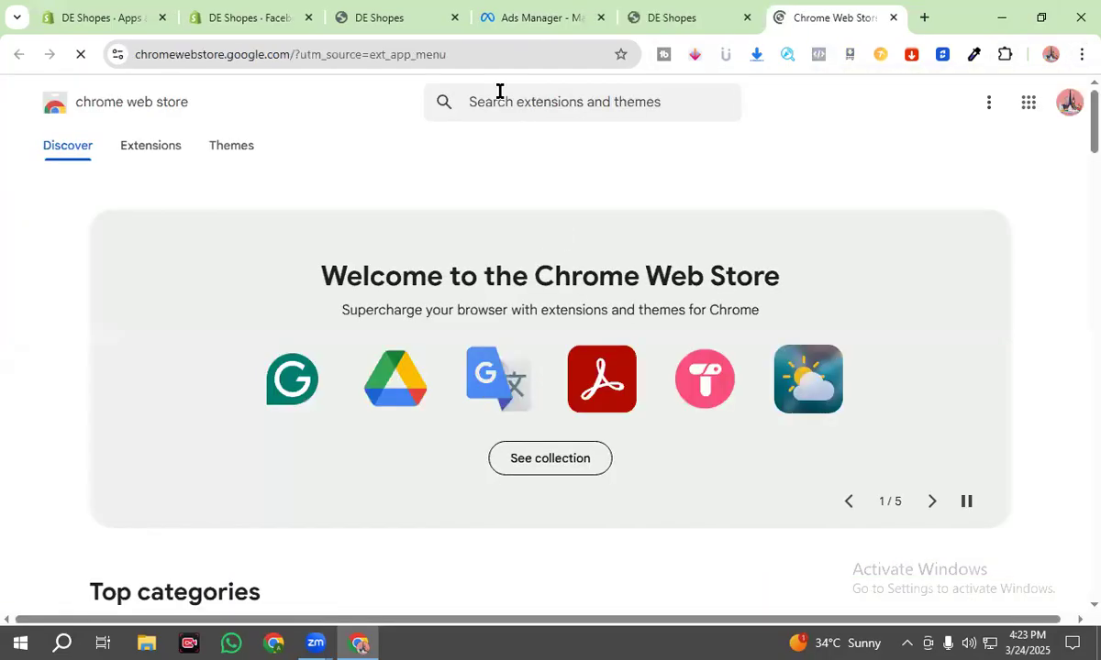
click(500, 92)
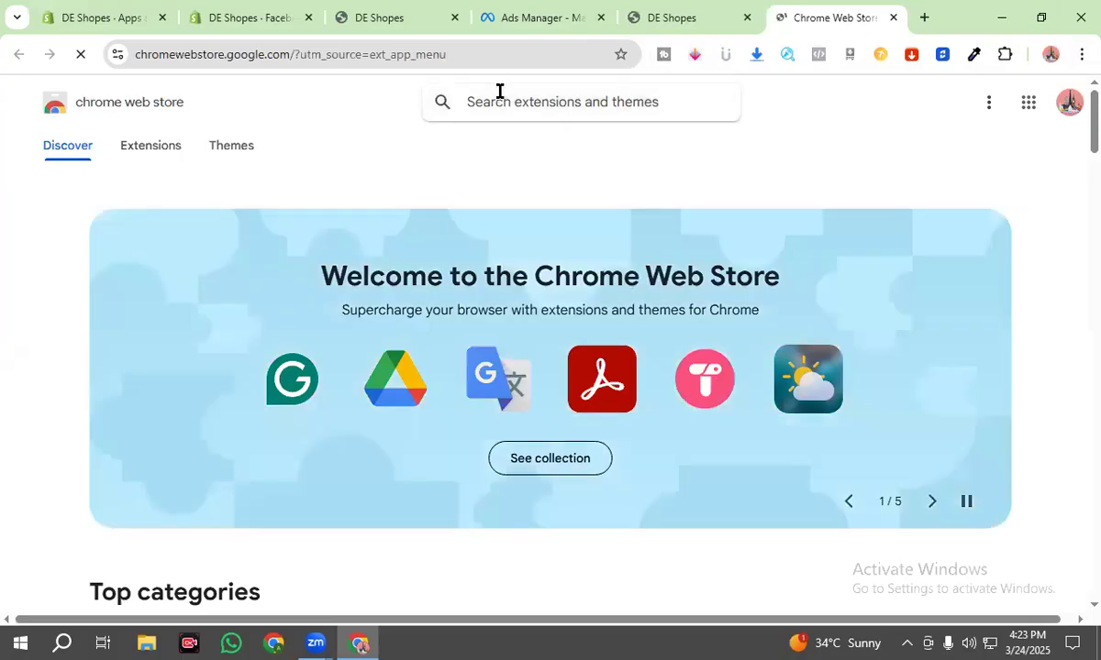
text(pi)
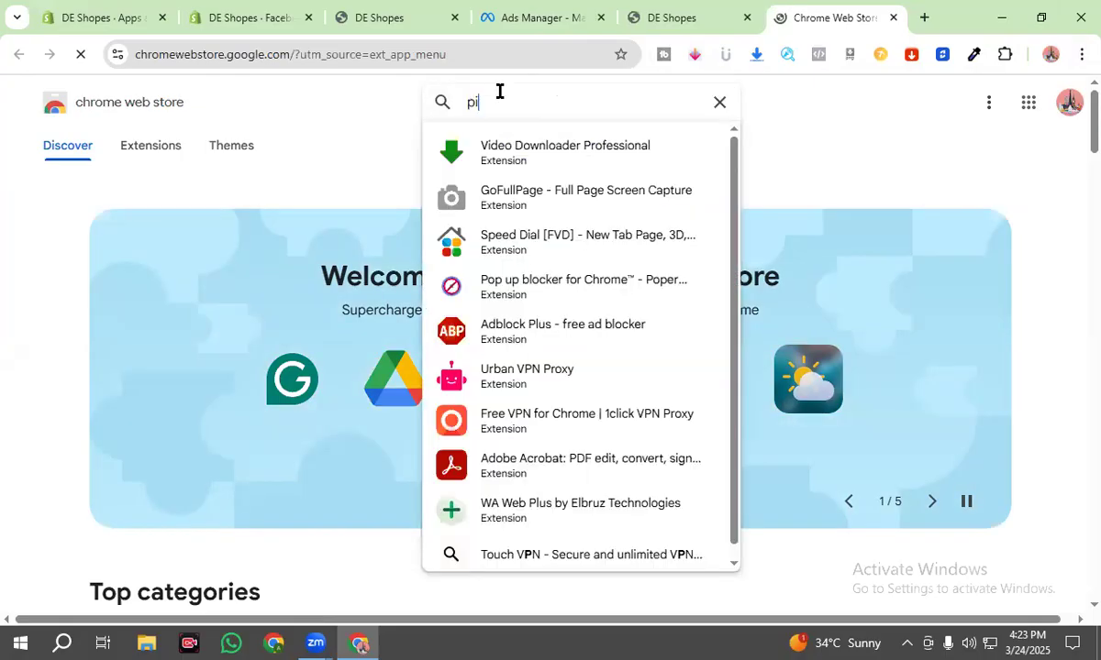
text(x)
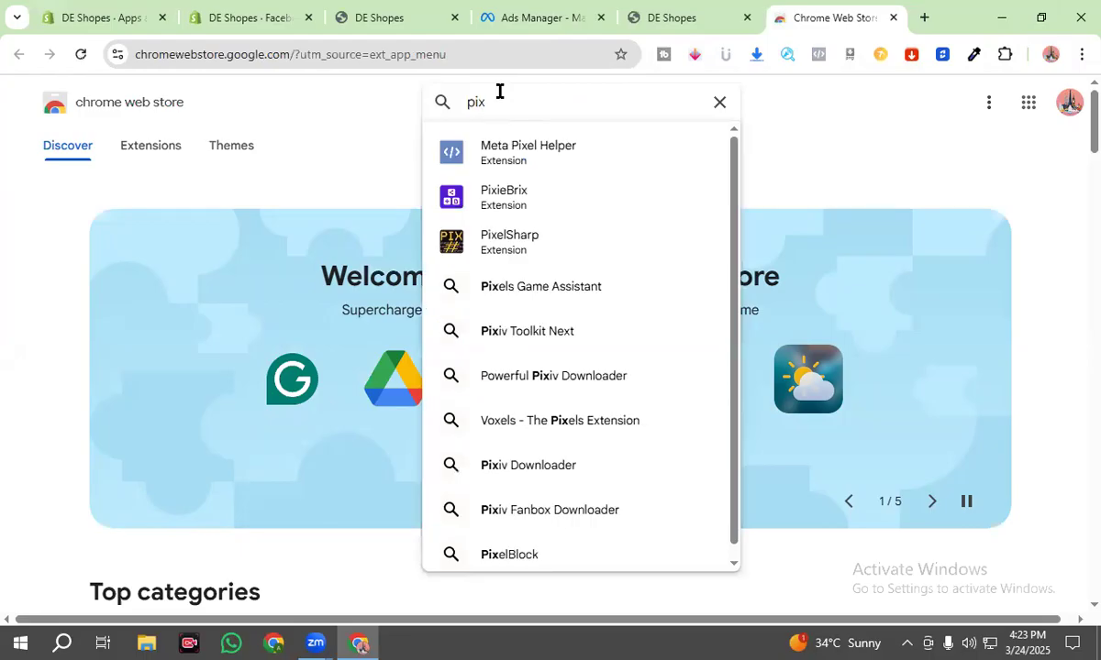
click(535, 159)
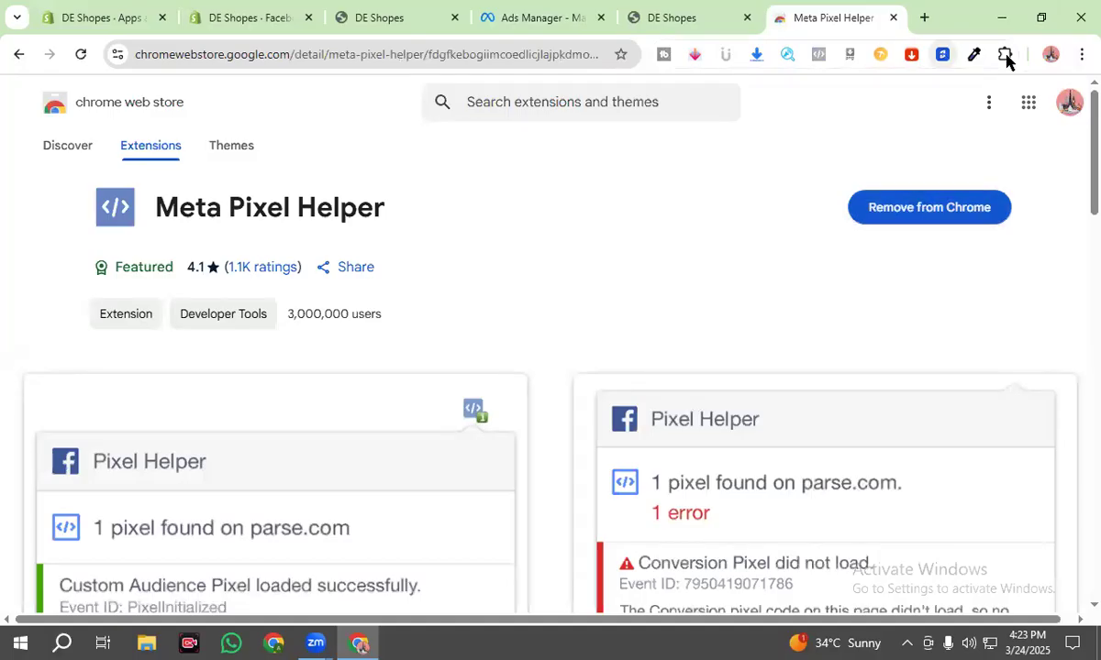
Step: Leave the extension page and recheck the DE Shopes pixel with Meta Pixel Helper before returning to Ads Manager
middle_click(830, 24)
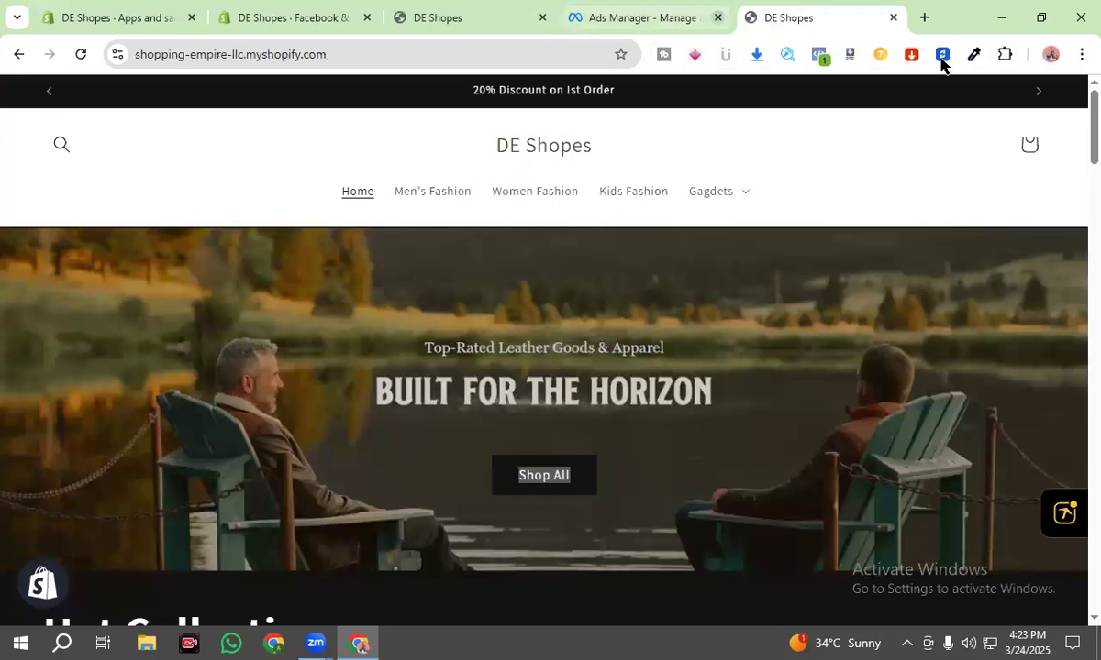
click(818, 57)
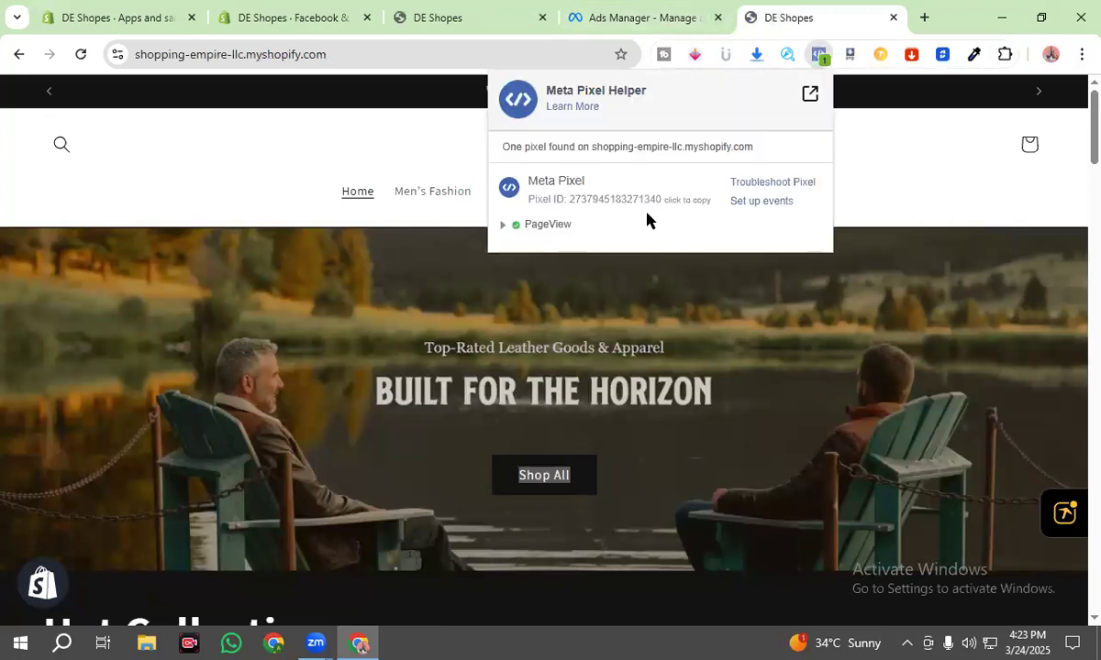
click(660, 20)
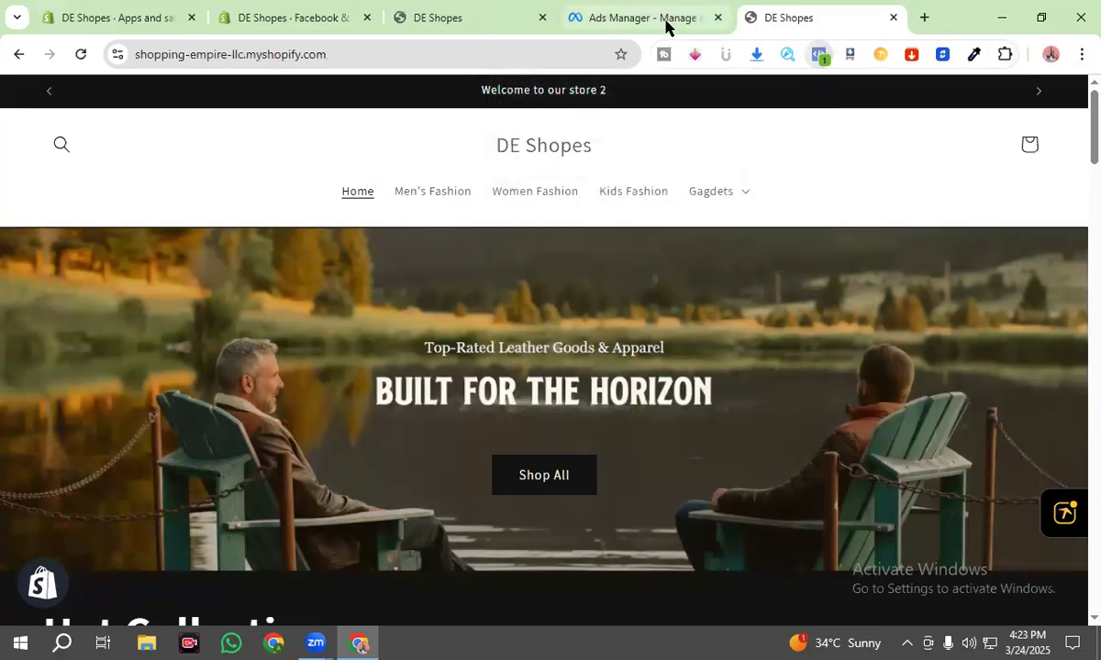
Step: Revisit the Connect to Shopify and Verify connection stages of the pixel setup, and close the setup dialog
click(909, 597)
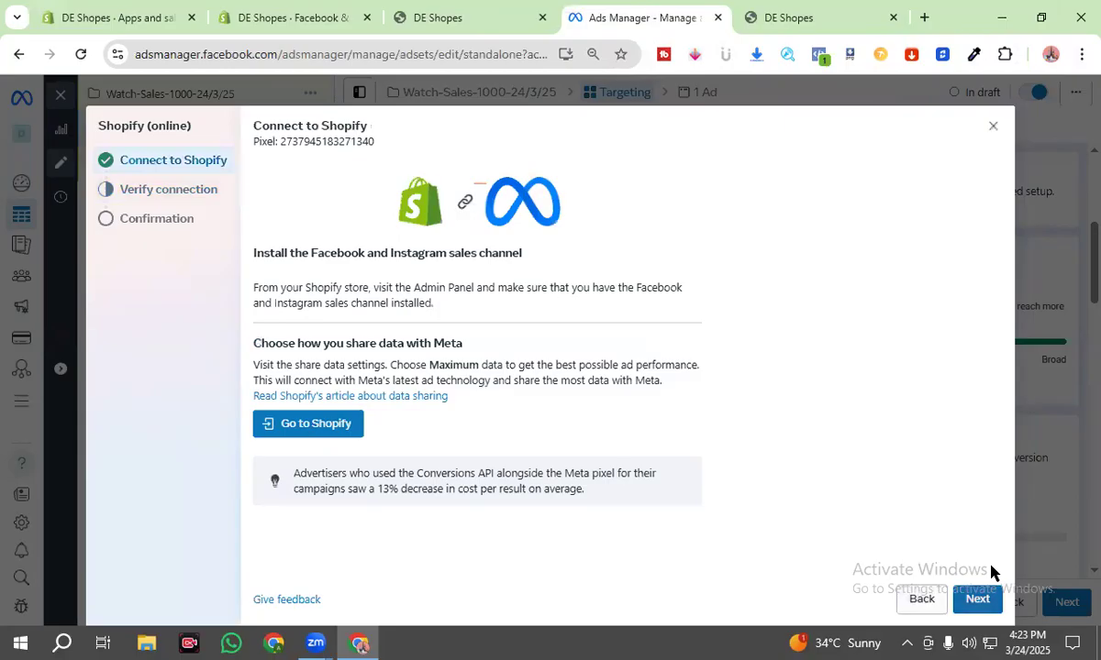
click(976, 597)
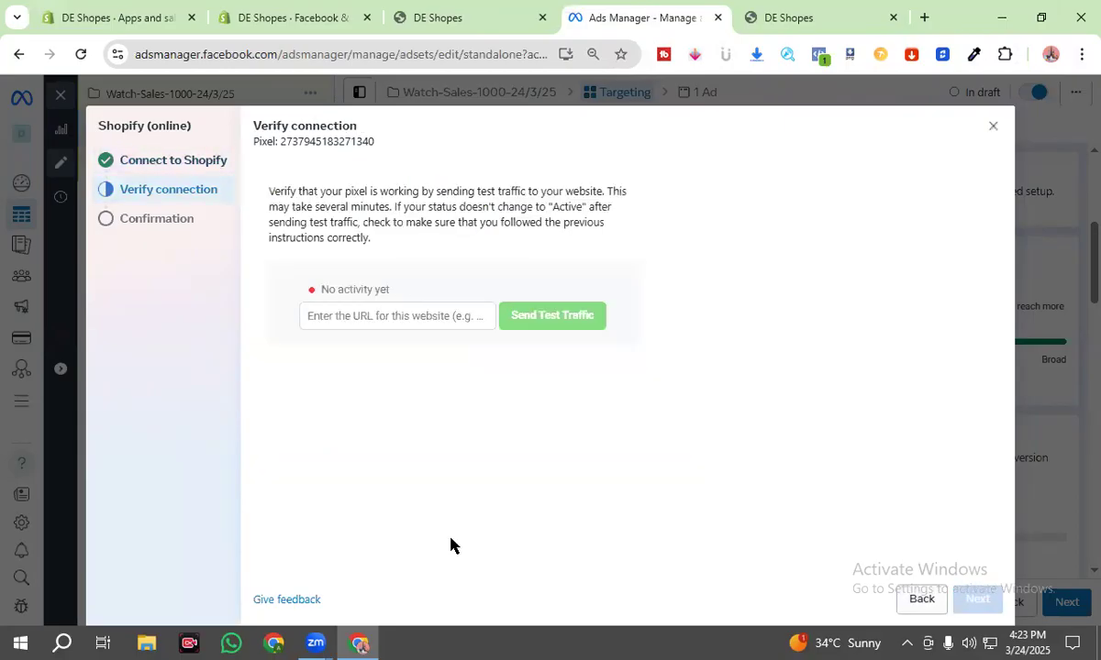
double_click(138, 218)
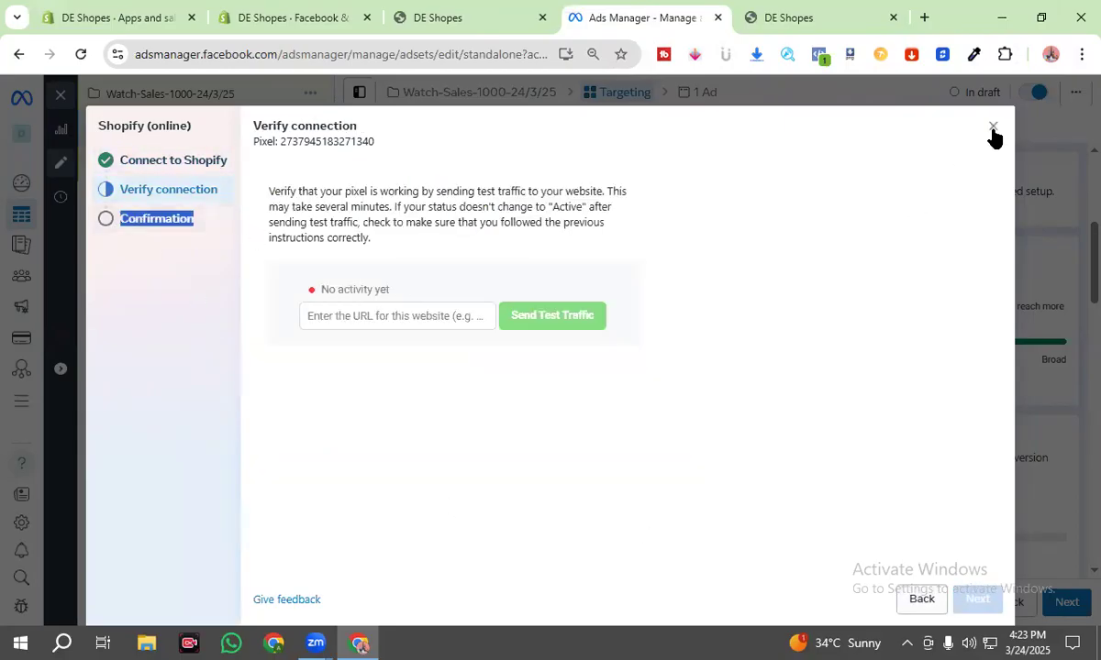
click(990, 127)
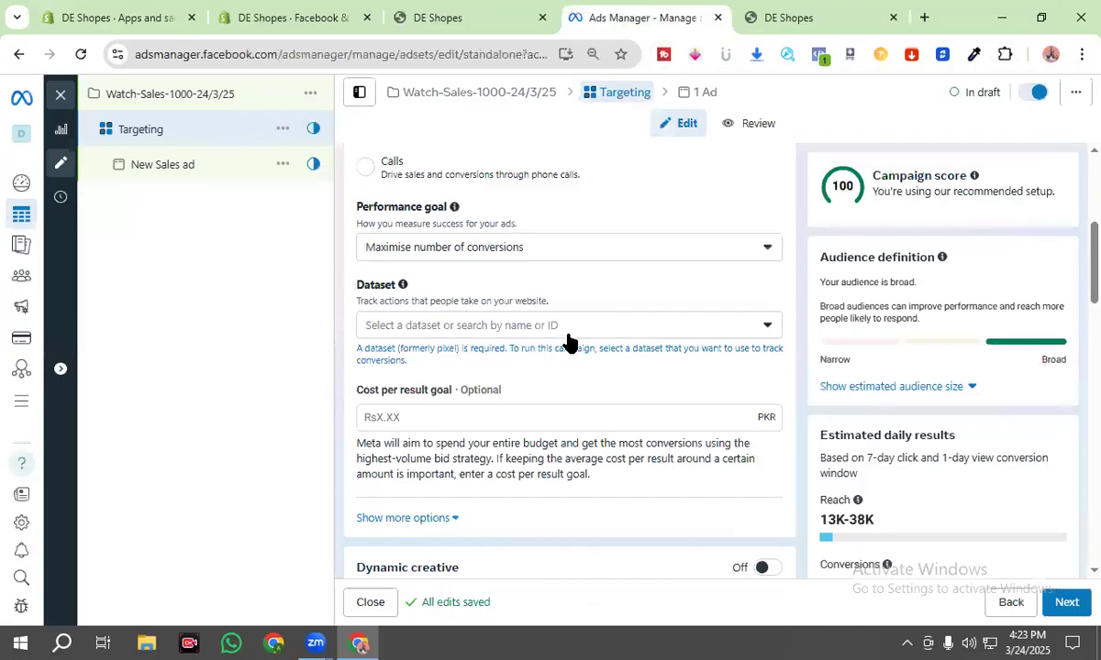
Step: Select De Shopes as the ad set's dataset for tracking website conversions
click(567, 330)
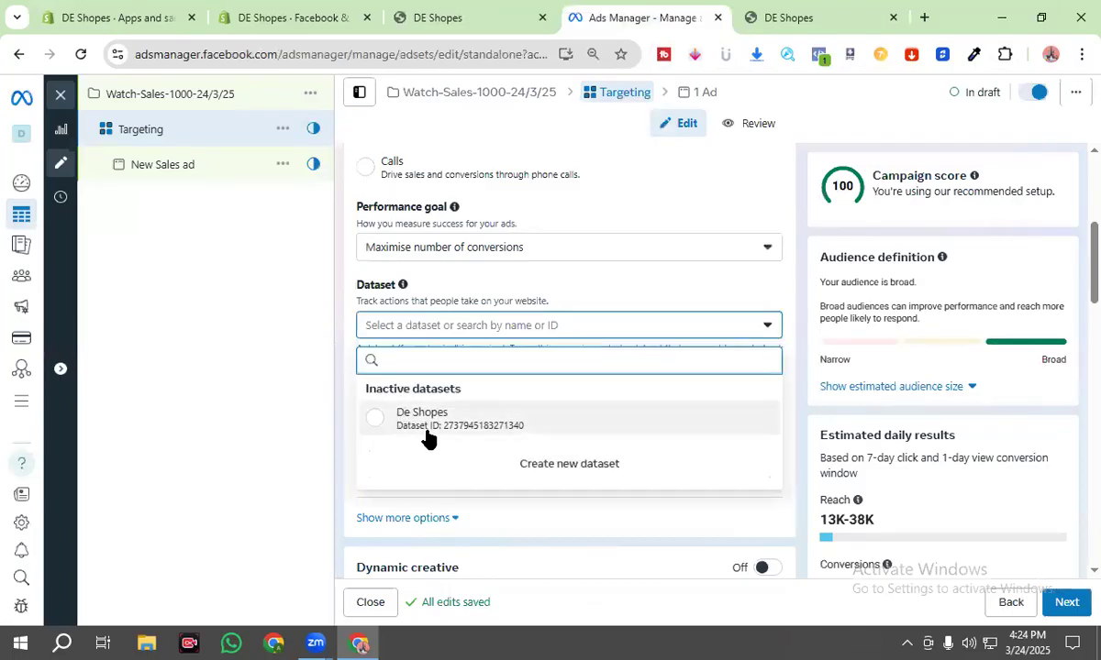
click(374, 424)
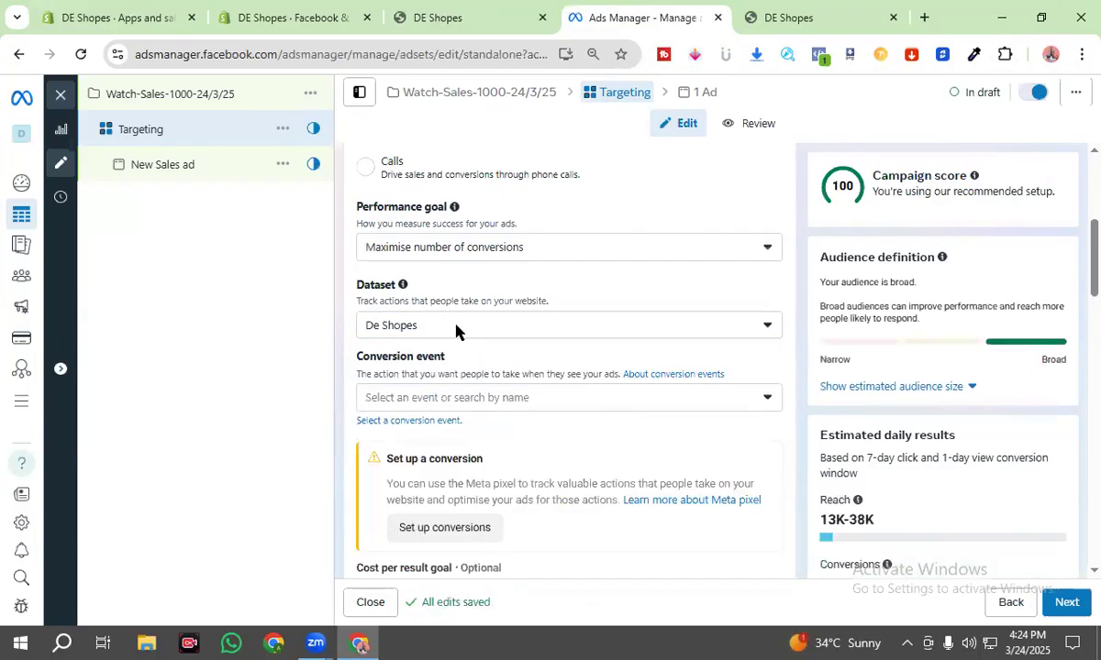
scroll(493, 239, down, 1)
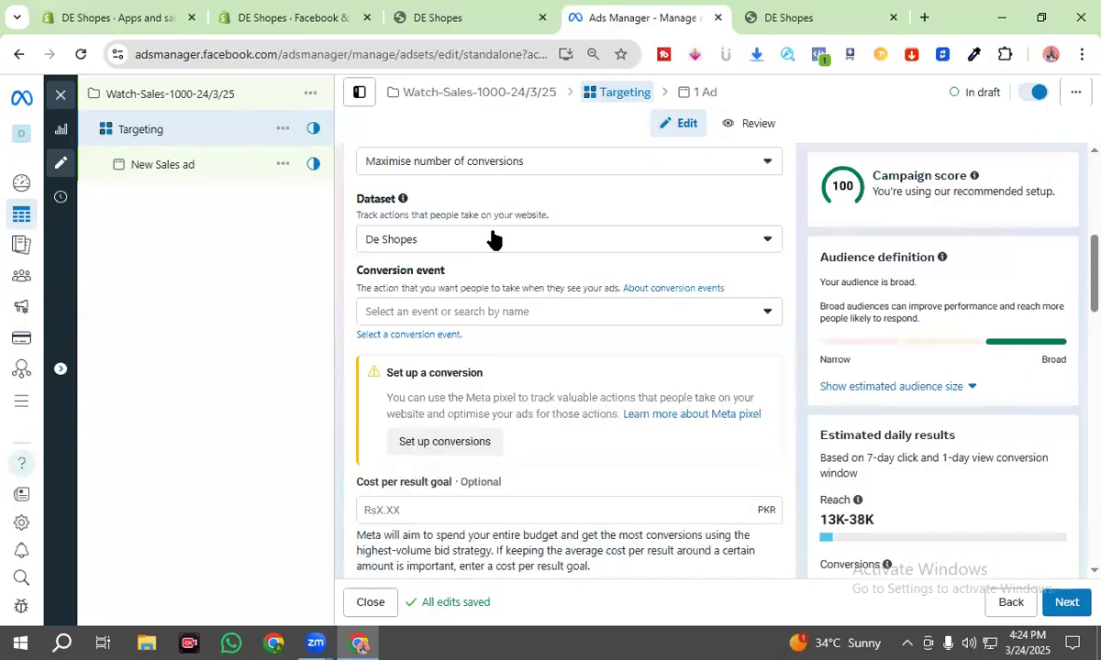
Step: Compare the De Shopes dataset ID with the pixel ID Meta Pixel Helper reports on the store, keeping De Shopes selected
click(551, 242)
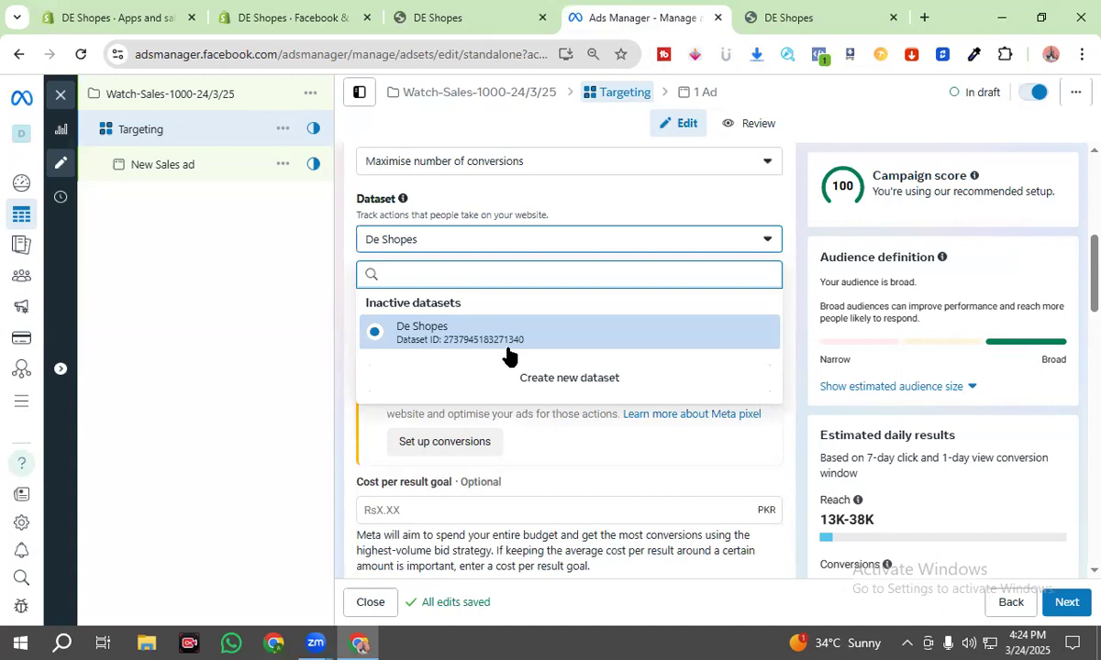
click(792, 19)
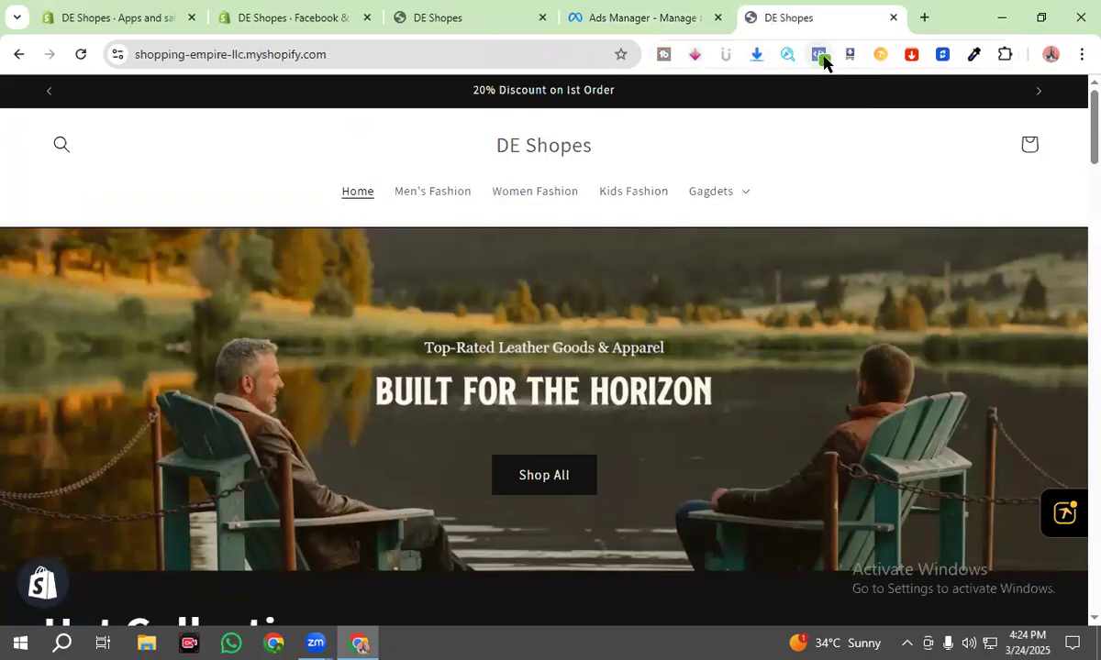
click(820, 55)
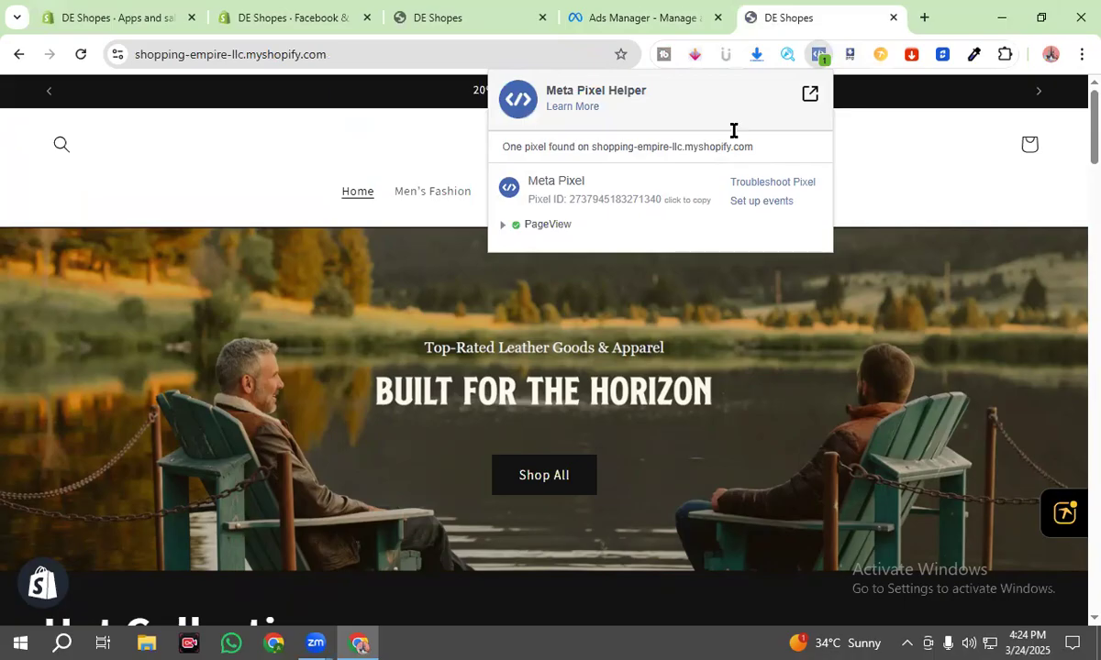
click(634, 22)
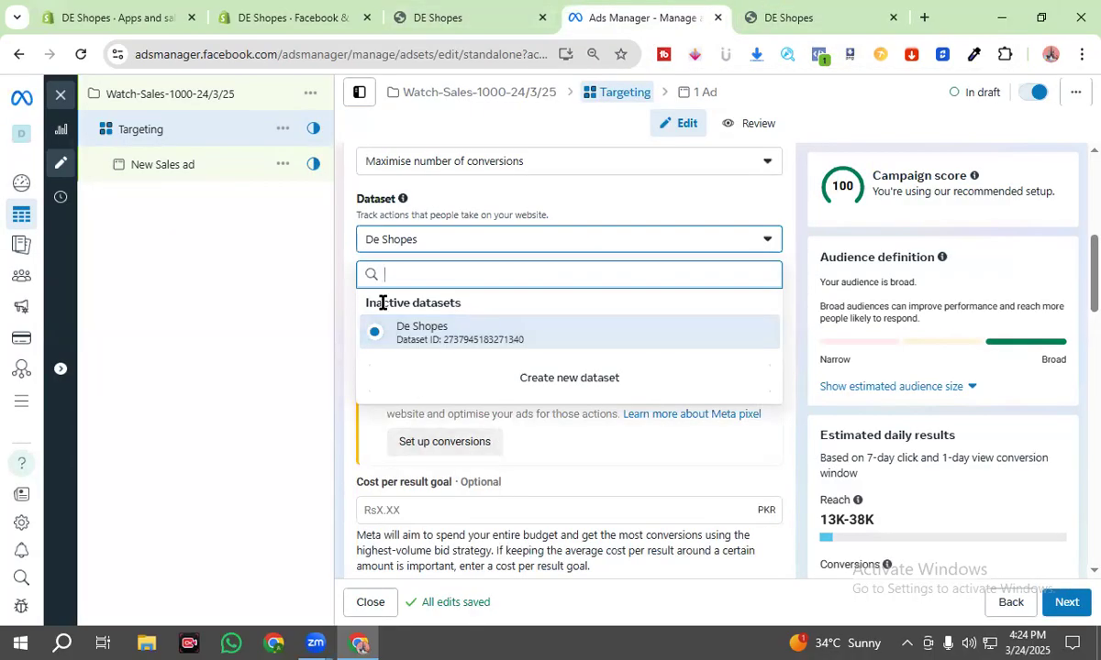
click(420, 329)
scroll(337, 310, down, 2)
scroll(374, 256, up, 2)
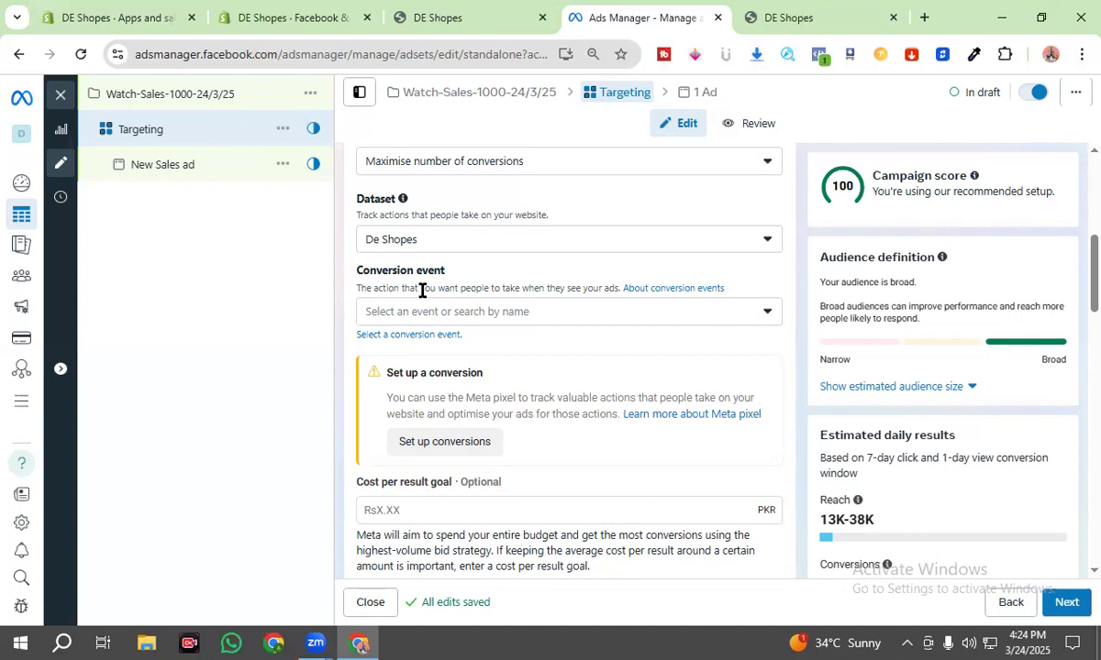
Step: Set the ad set's conversion event to Purchase
click(471, 310)
scroll(574, 424, down, 2)
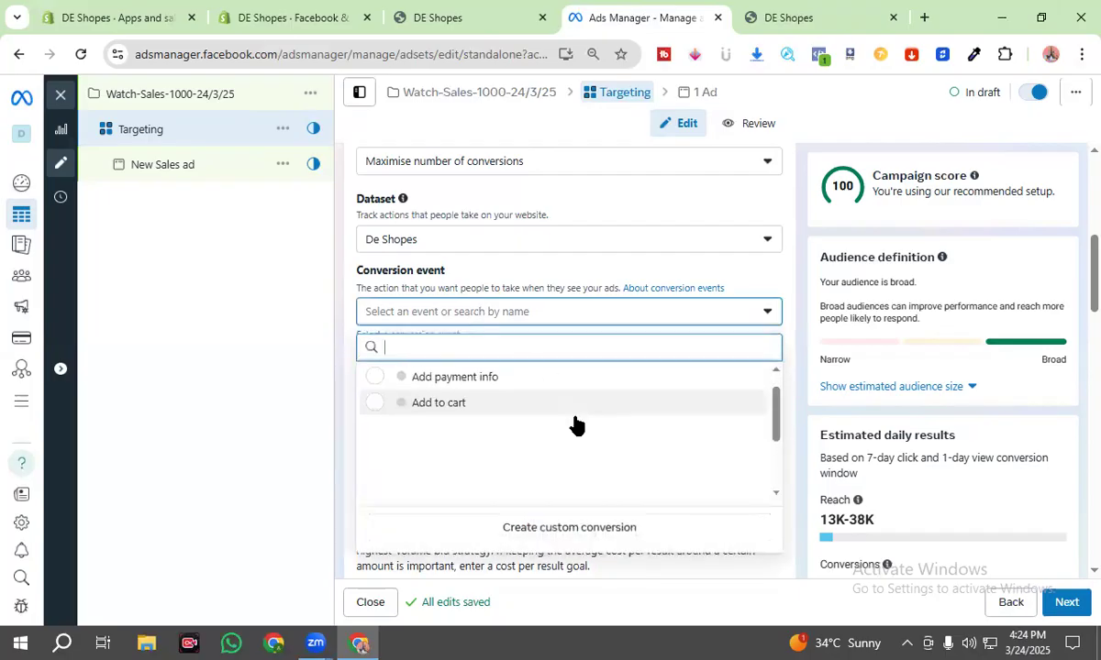
scroll(576, 430, up, 2)
scroll(412, 458, down, 3)
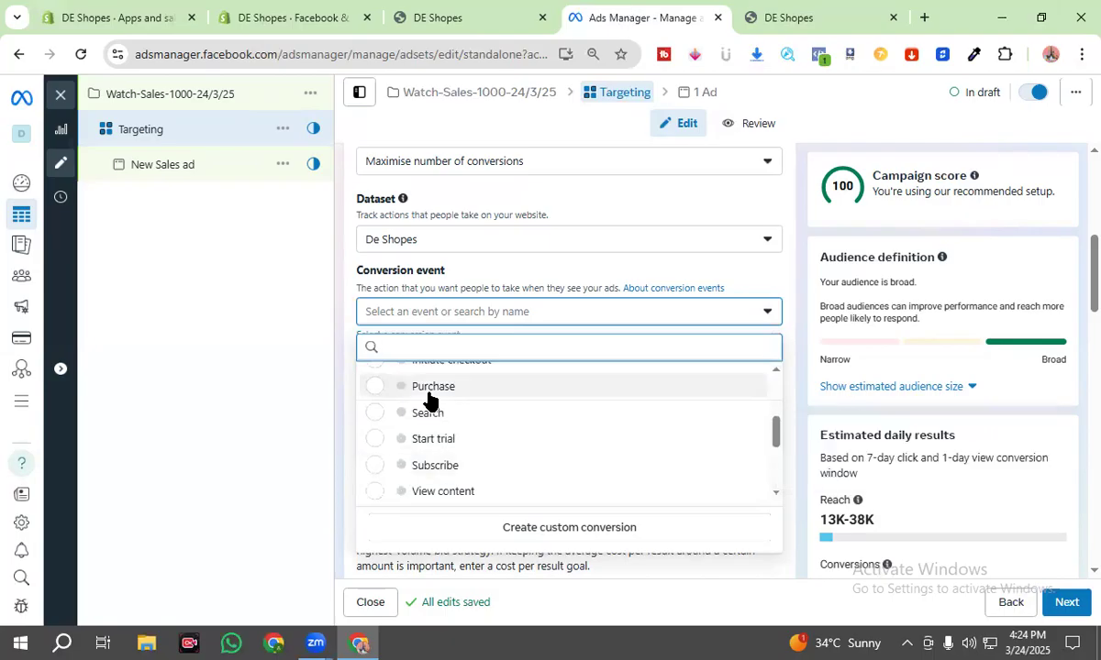
mouse_move(431, 401)
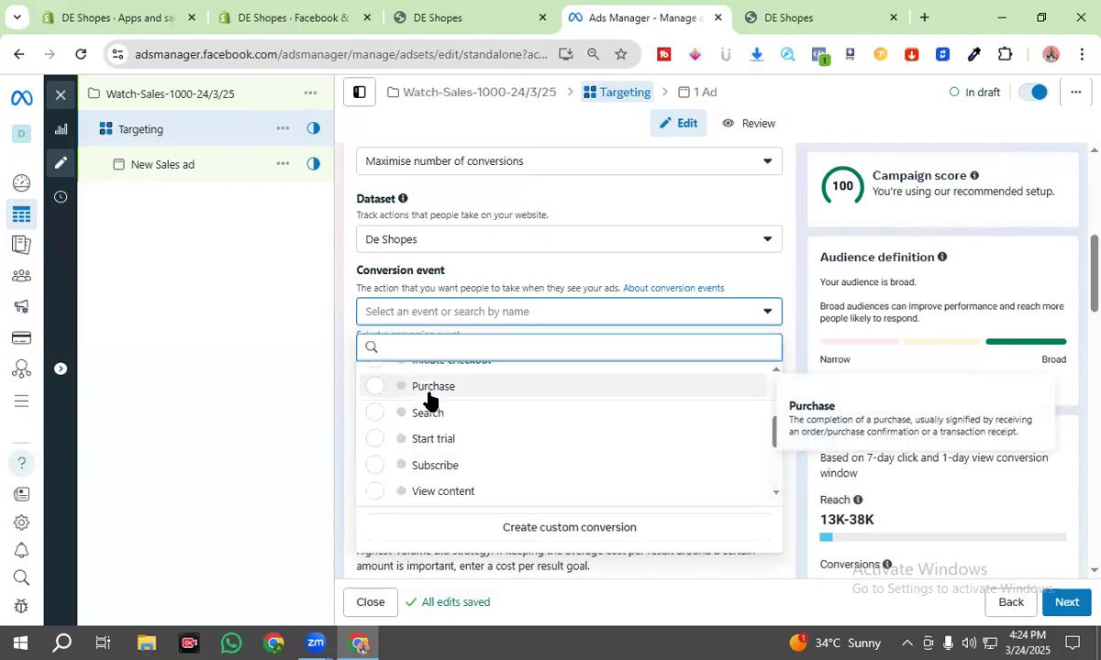
click(374, 389)
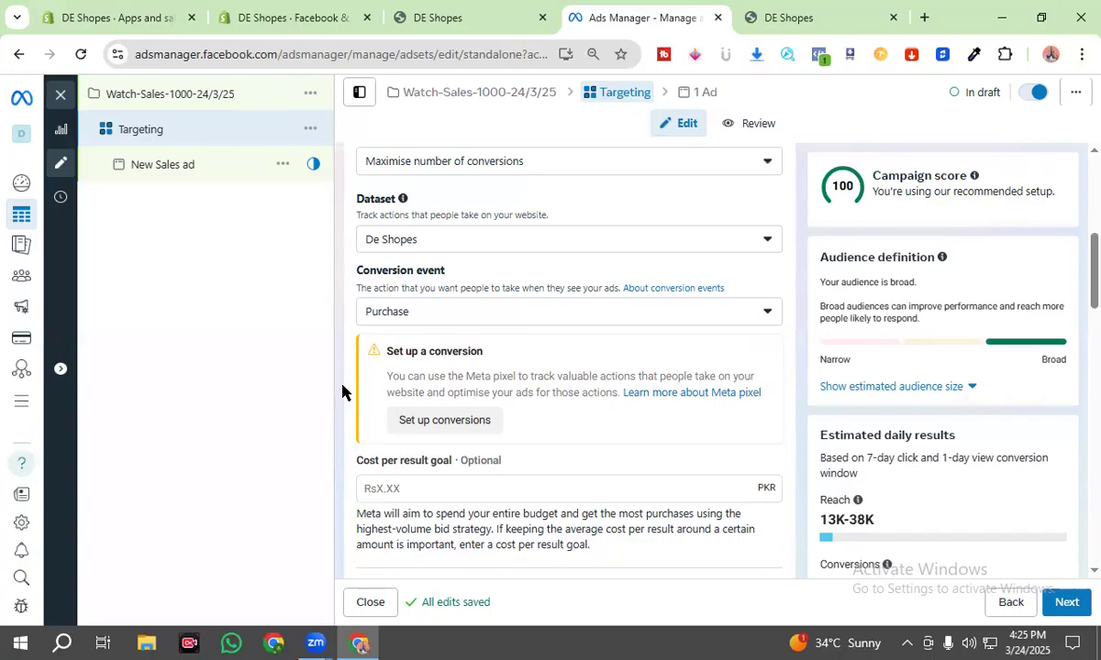
Step: Try cost per result goals of 100, 90 and 95 PKR, and clear the optional goal
scroll(349, 403, down, 2)
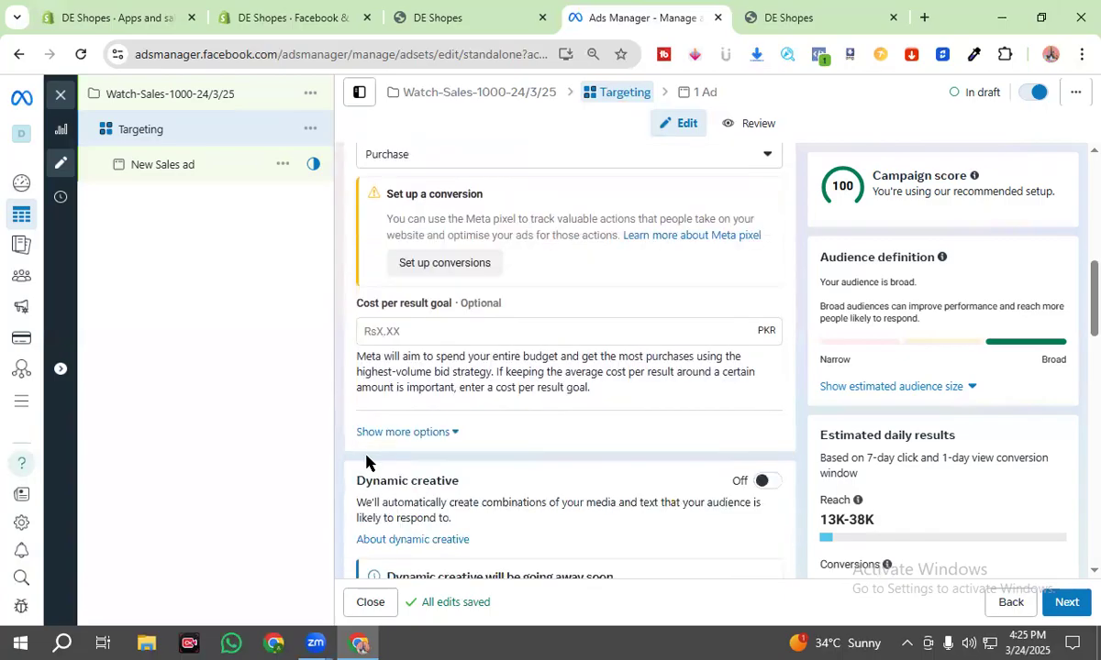
click(385, 313)
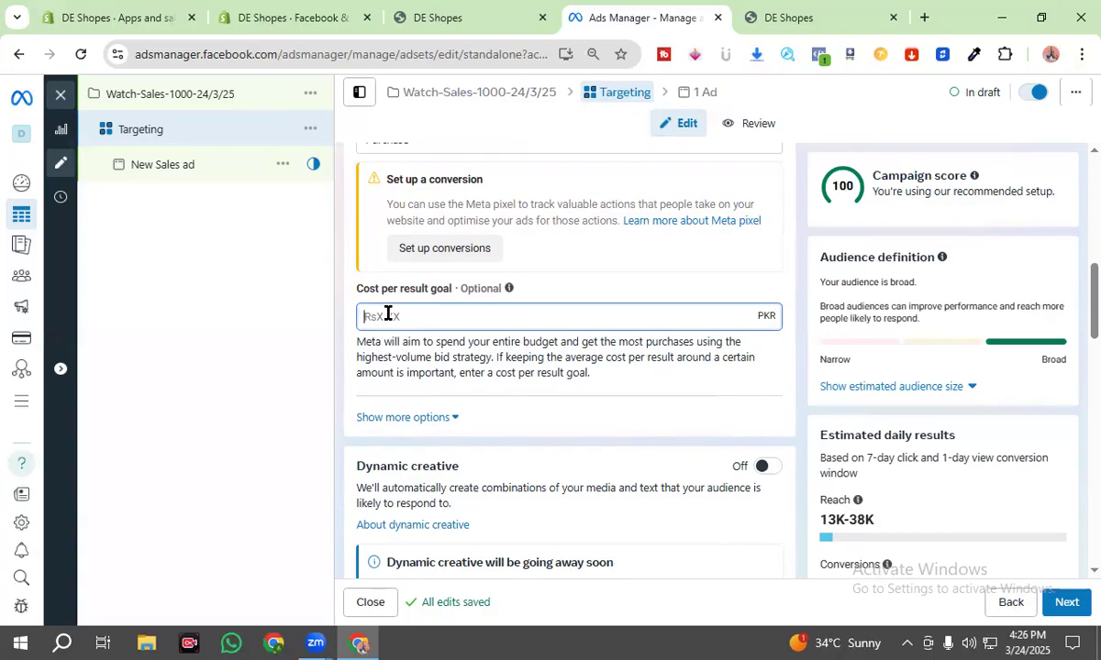
text(100)
key(BackSpace)
key(BackSpace)
key(BackSpace)
text(90)
key(BackSpace)
text(5)
key(BackSpace)
key(BackSpace)
text(1)
key(BackSpace)
key(BackSpace)
key(BackSpace)
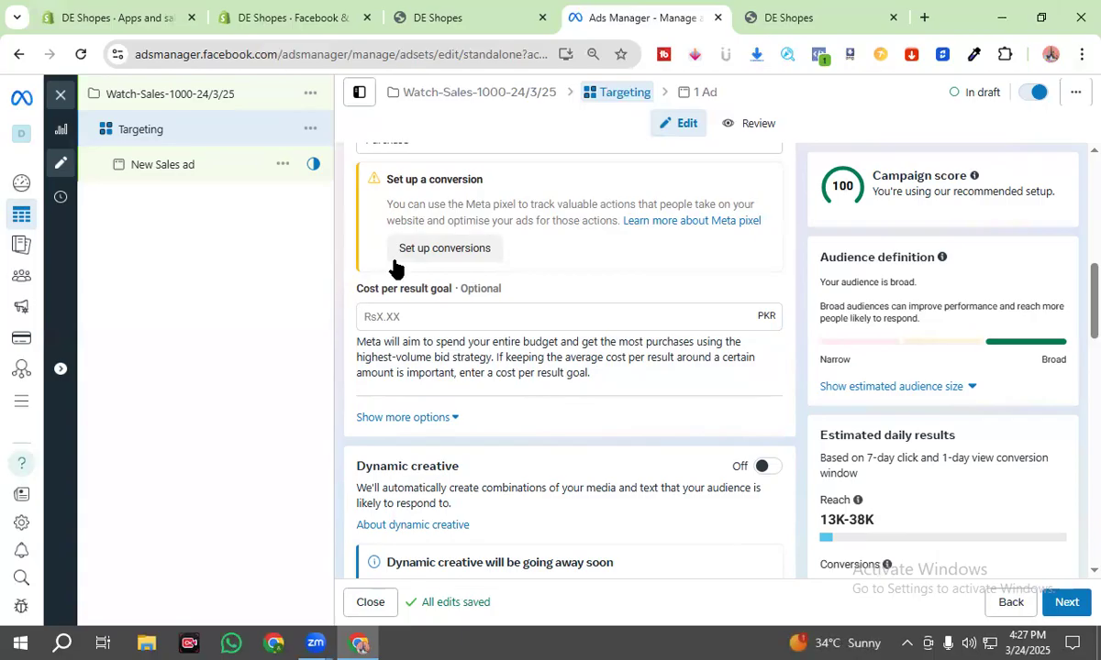
Step: Review the ad set's budget type choices and keep Daily budget selected
scroll(417, 415, down, 3)
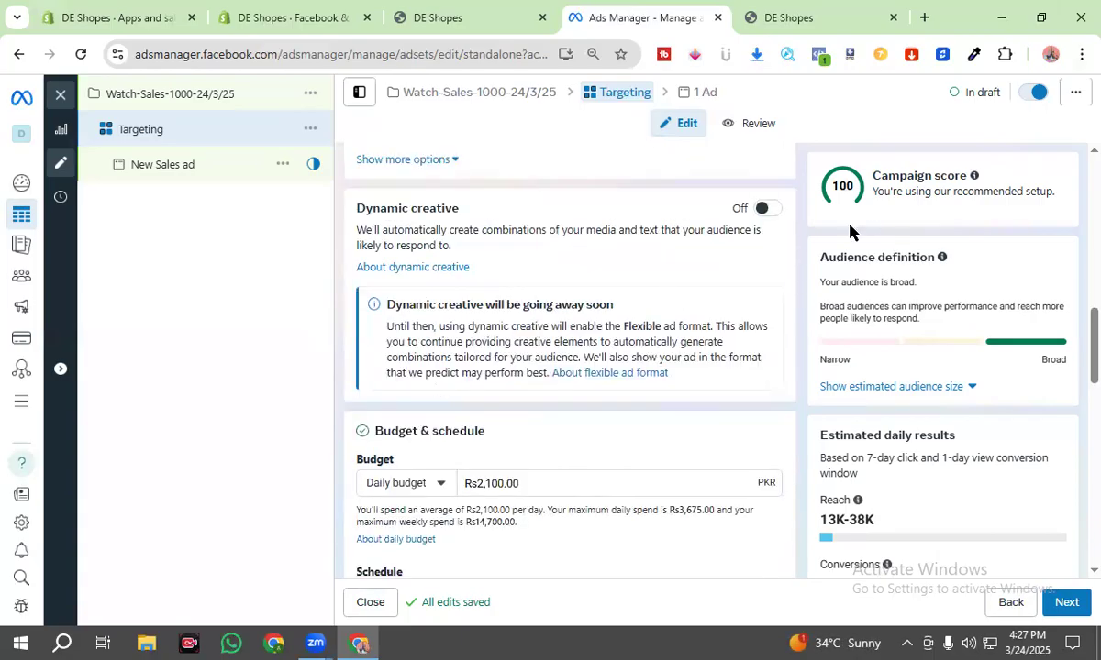
scroll(631, 308, down, 1)
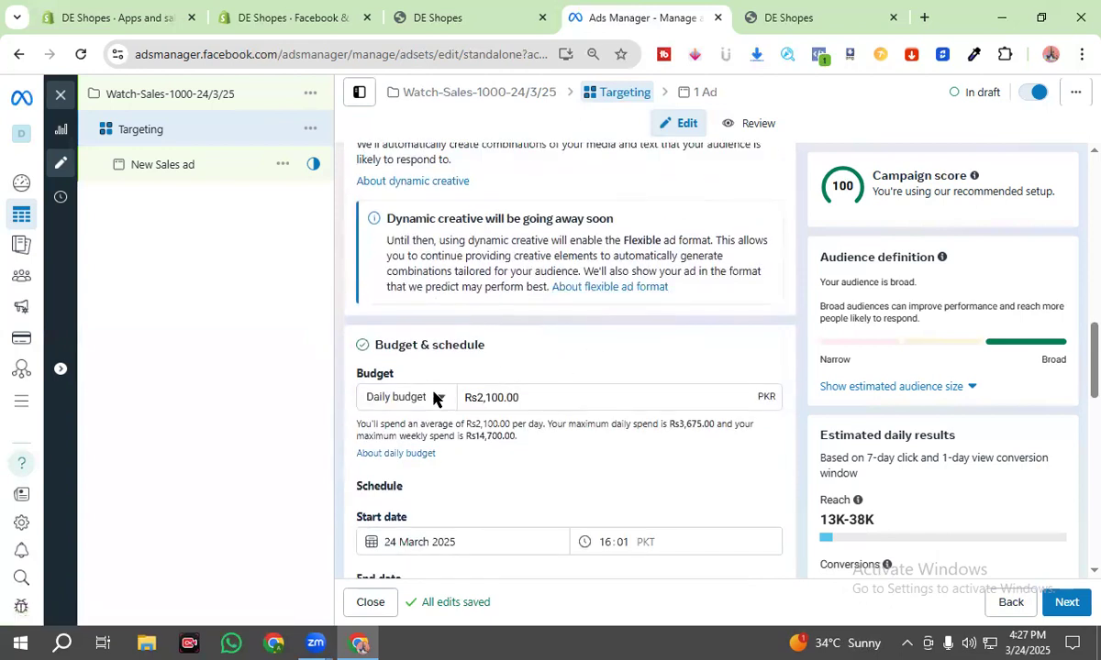
scroll(555, 403, down, 1)
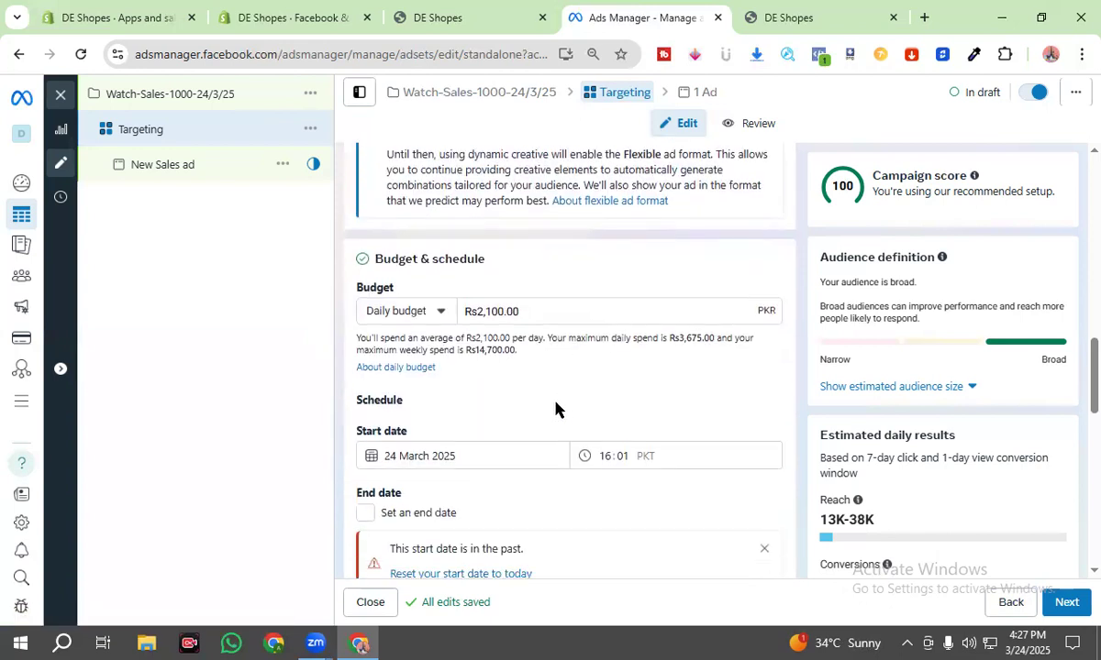
drag(467, 311, 563, 306)
click(563, 306)
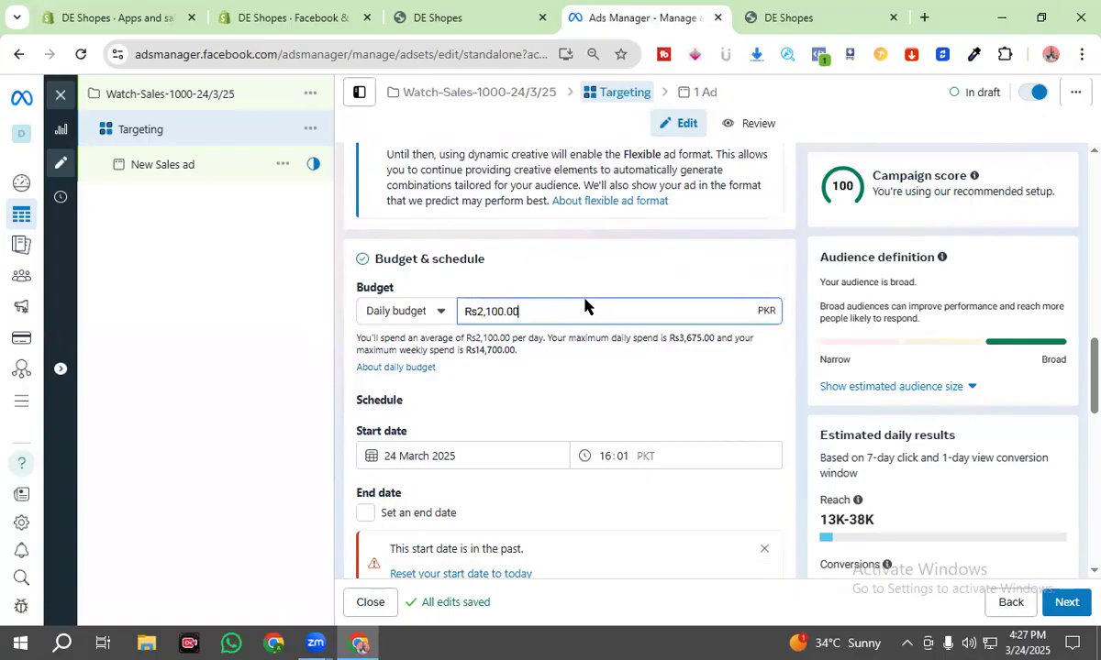
click(406, 312)
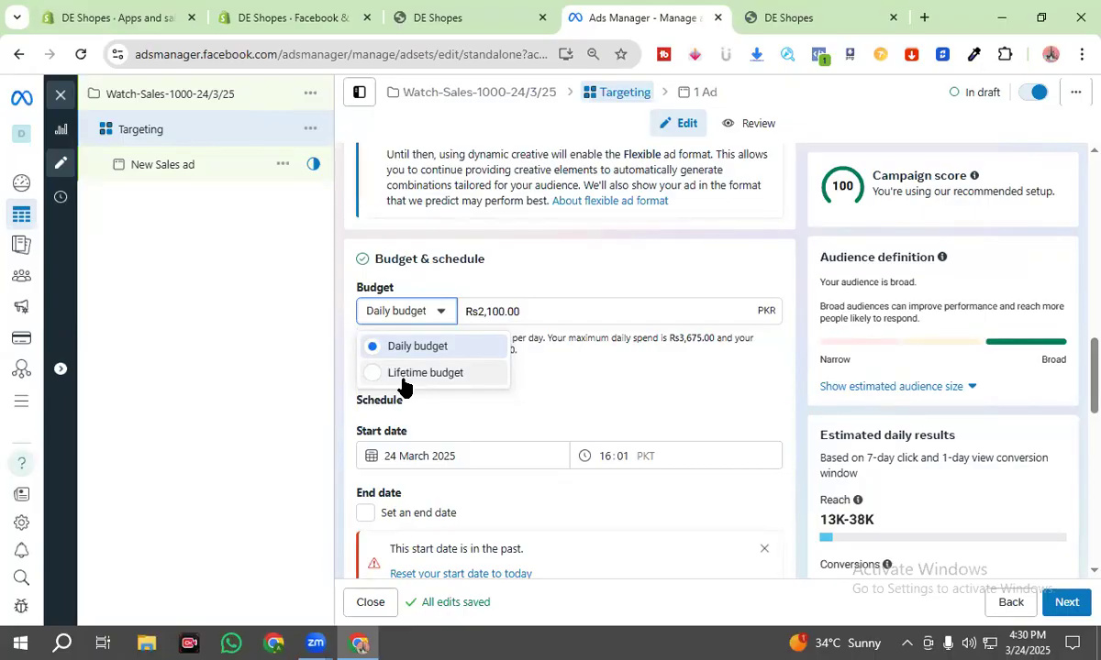
click(462, 346)
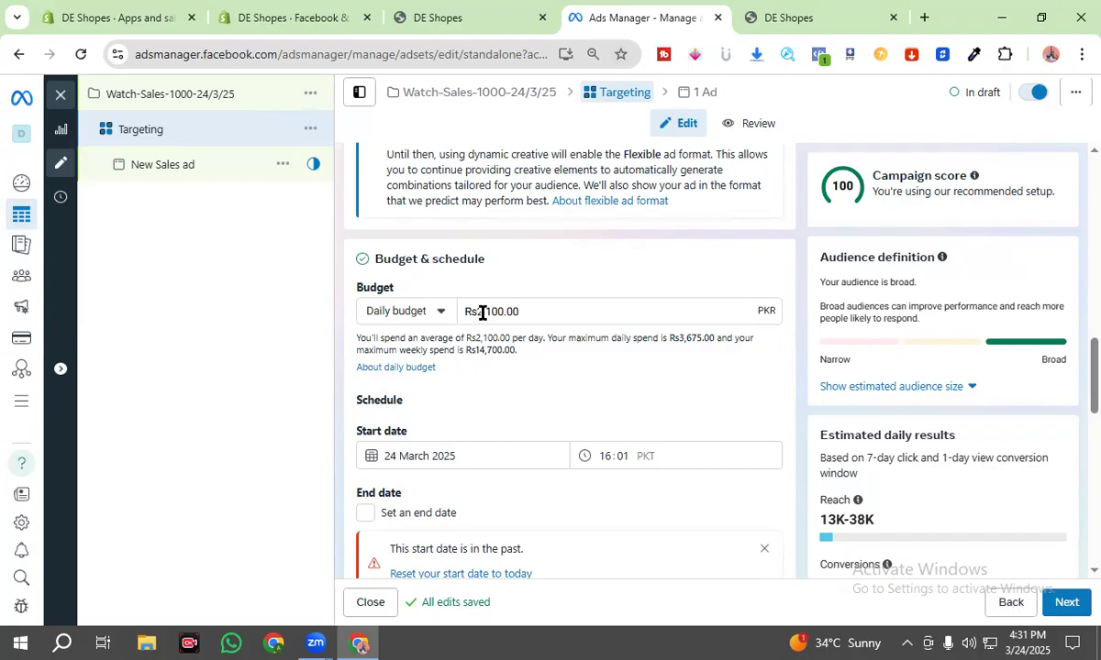
Step: Try a daily budget of 300 PKR for the ad set
click(601, 306)
text(10)
key(BackSpace)
key(BackSpace)
key(BackSpace)
key(BackSpace)
key(BackSpace)
key(BackSpace)
key(BackSpace)
key(BackSpace)
key(BackSpace)
key(BackSpace)
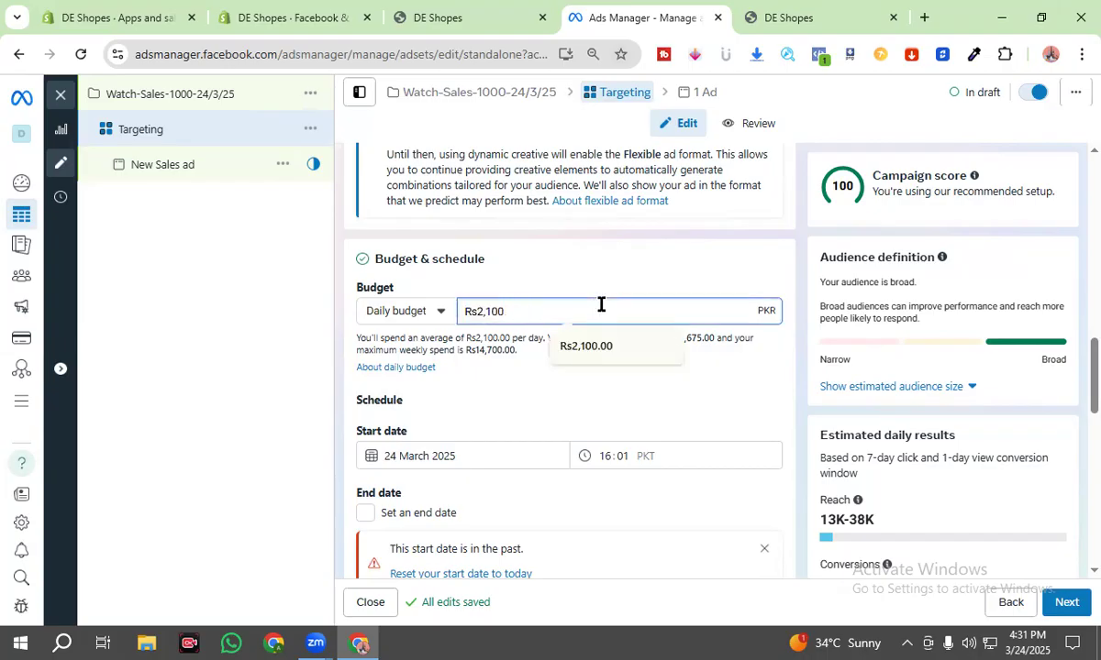
text(300)
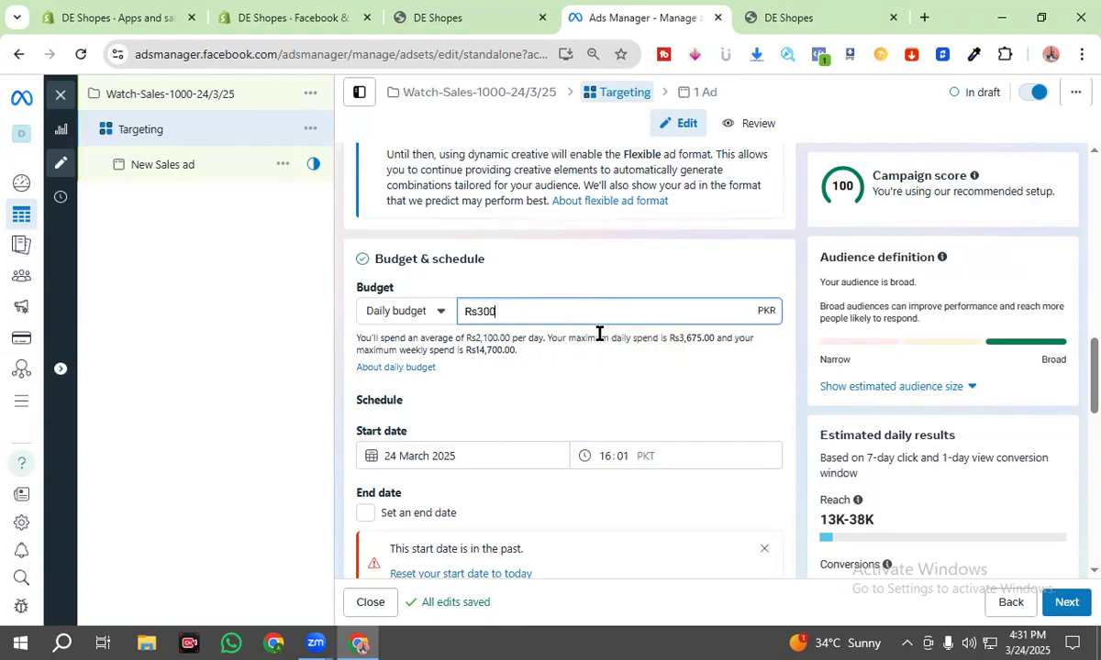
click(641, 456)
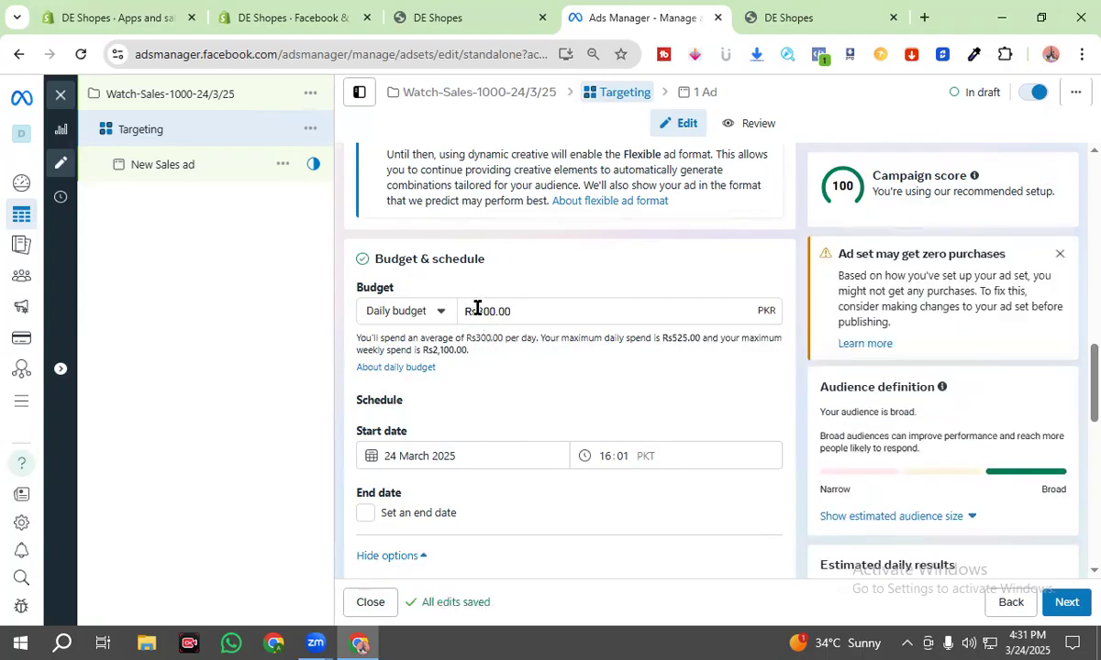
Step: Set the ad set's daily budget to 1000 PKR
drag(475, 311, 561, 313)
text(1000)
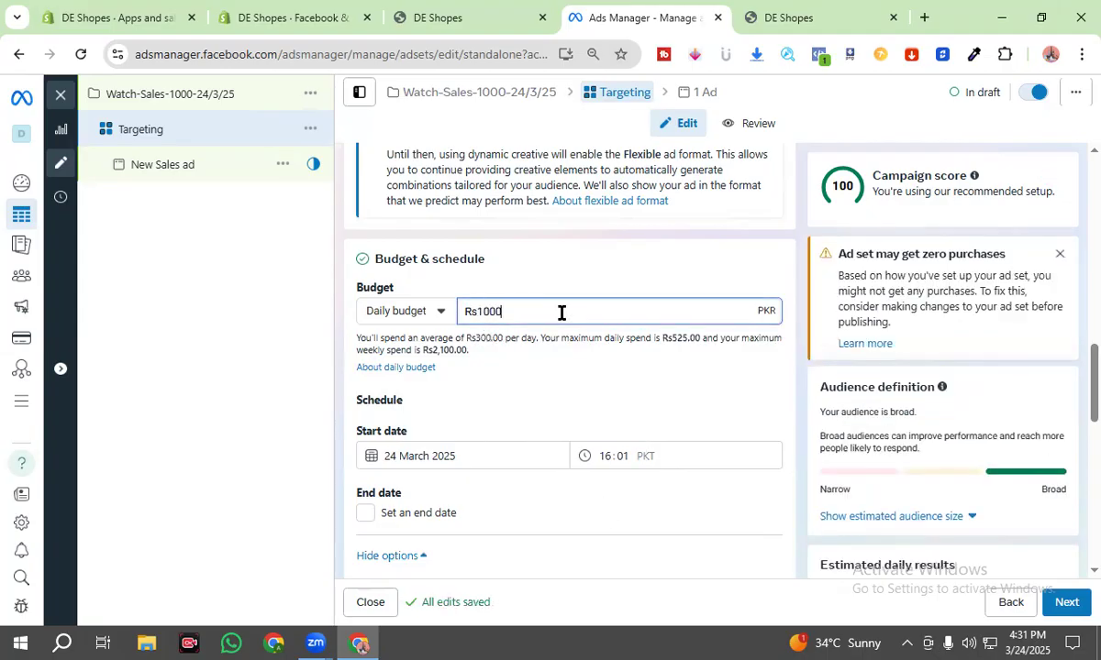
click(769, 429)
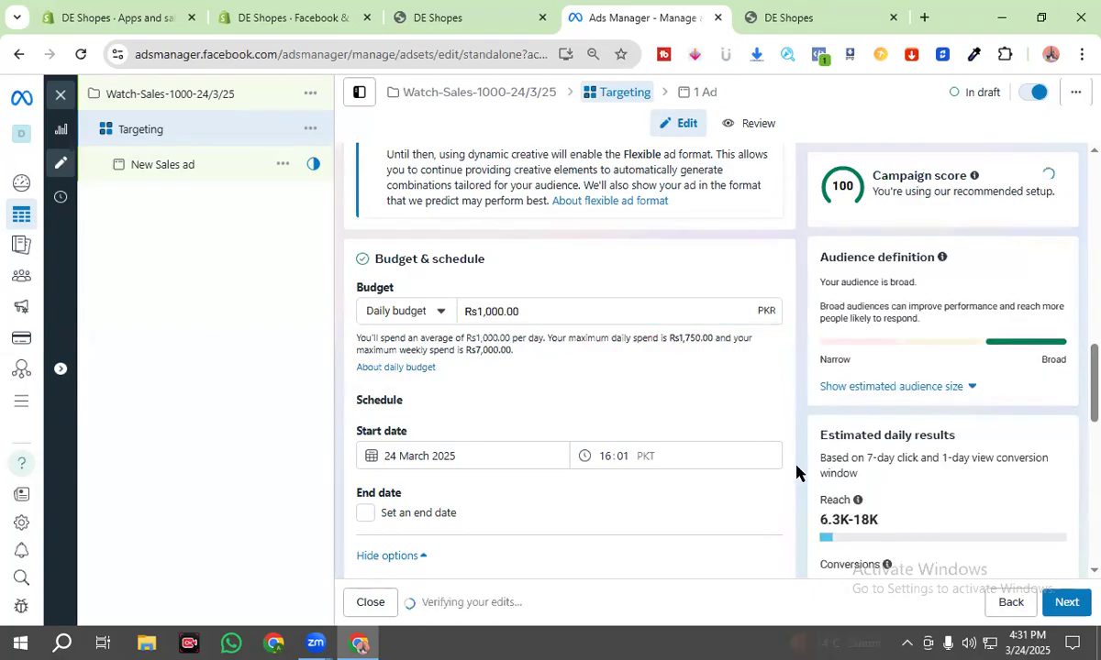
Step: Examine the ad set's estimated daily reach and conversions for the entered budget
scroll(852, 427, down, 1)
scroll(800, 398, down, 1)
scroll(782, 388, up, 2)
scroll(978, 474, down, 6)
scroll(651, 459, down, 3)
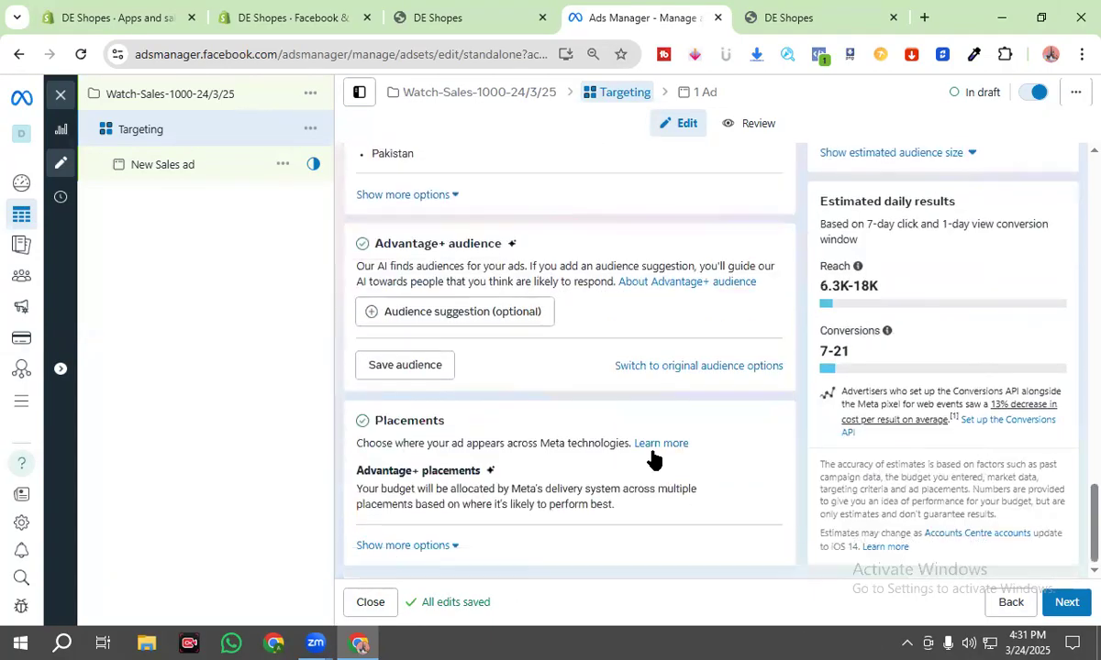
scroll(616, 449, up, 4)
scroll(852, 476, down, 2)
scroll(852, 476, down, 2)
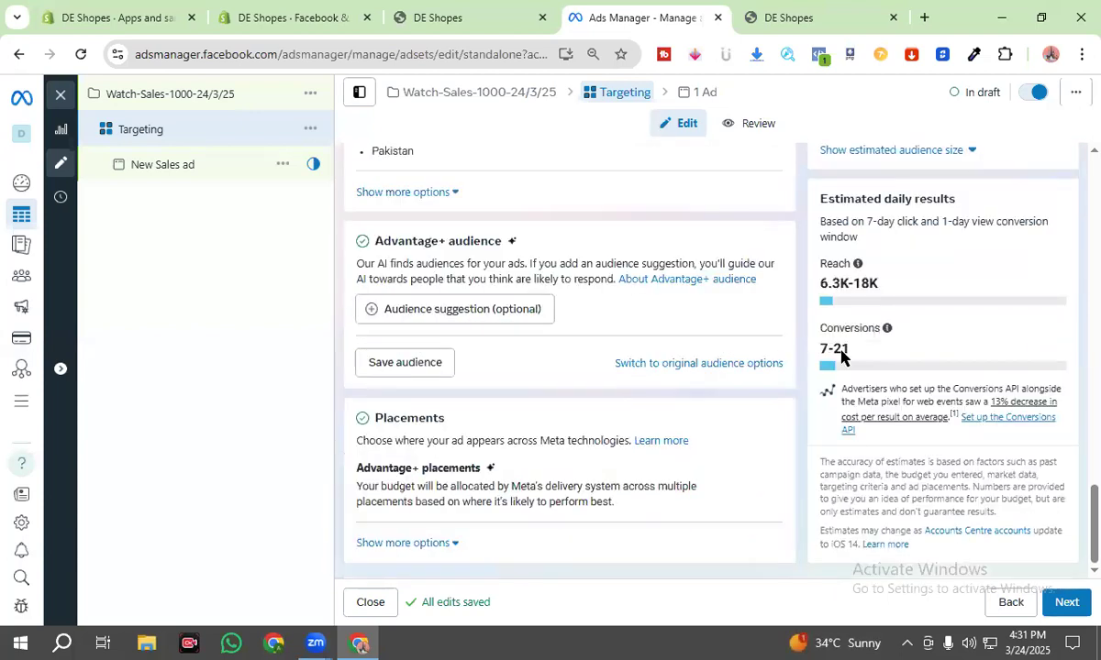
mouse_move(857, 271)
drag(851, 266, 790, 277)
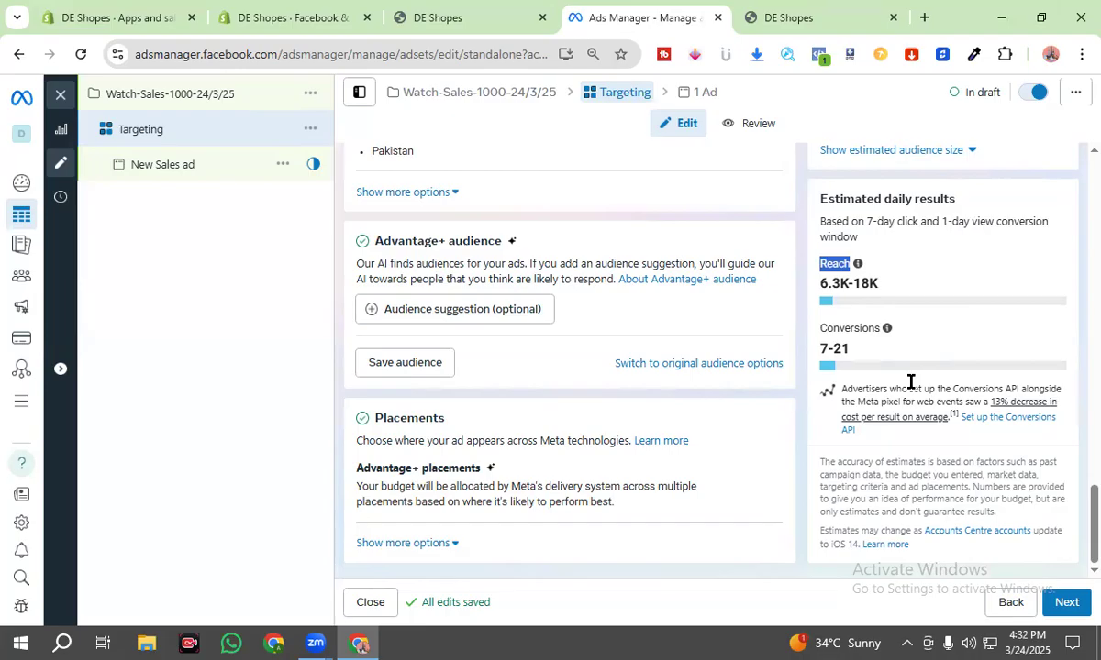
Step: Check the lower and upper estimates for the ad set's daily conversions
mouse_move(885, 329)
click(848, 330)
double_click(849, 330)
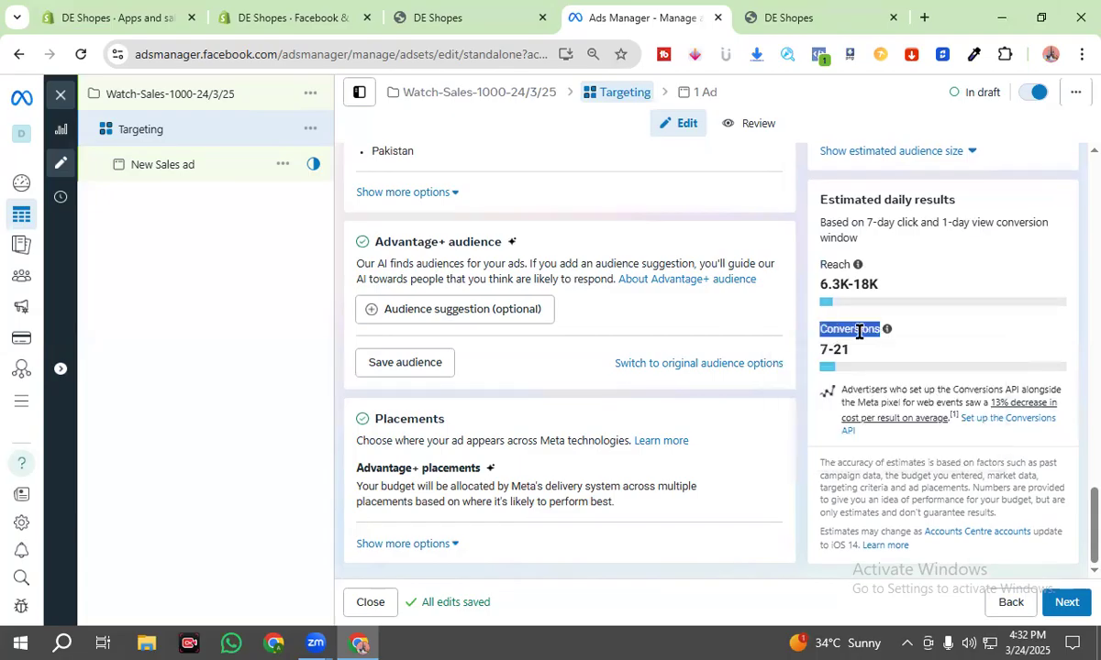
click(865, 332)
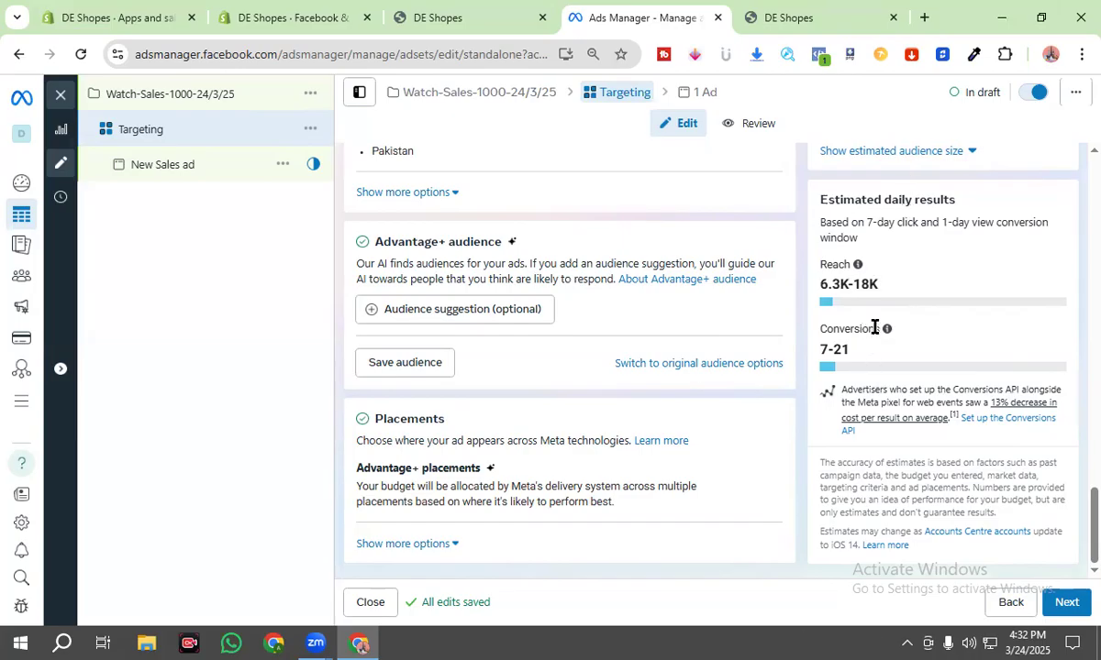
double_click(837, 332)
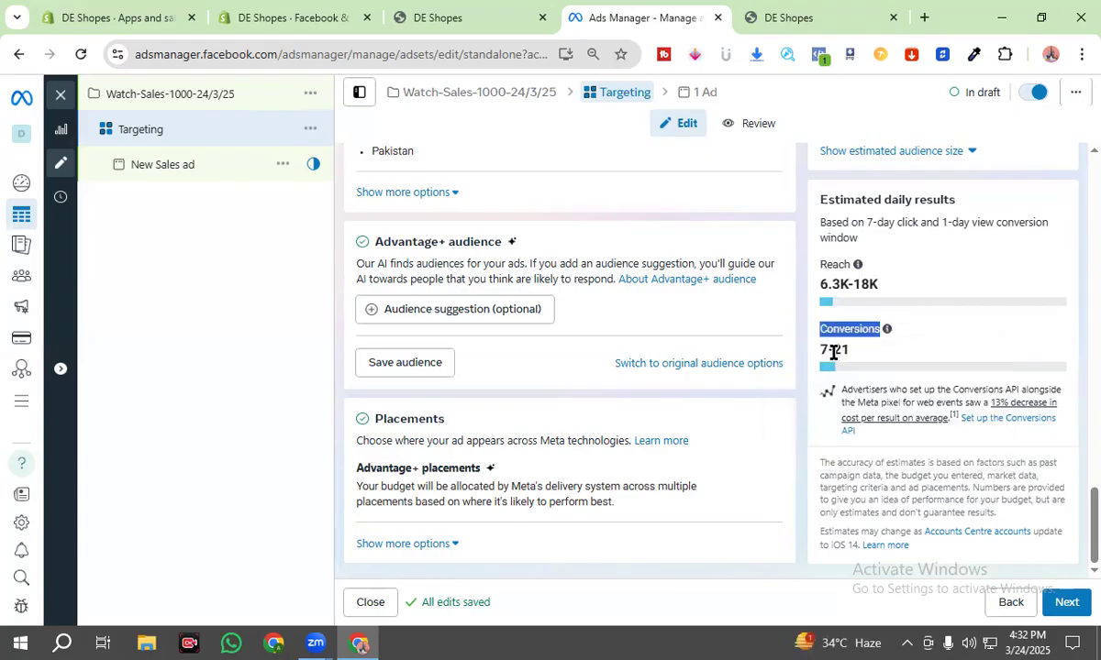
drag(828, 349, 818, 341)
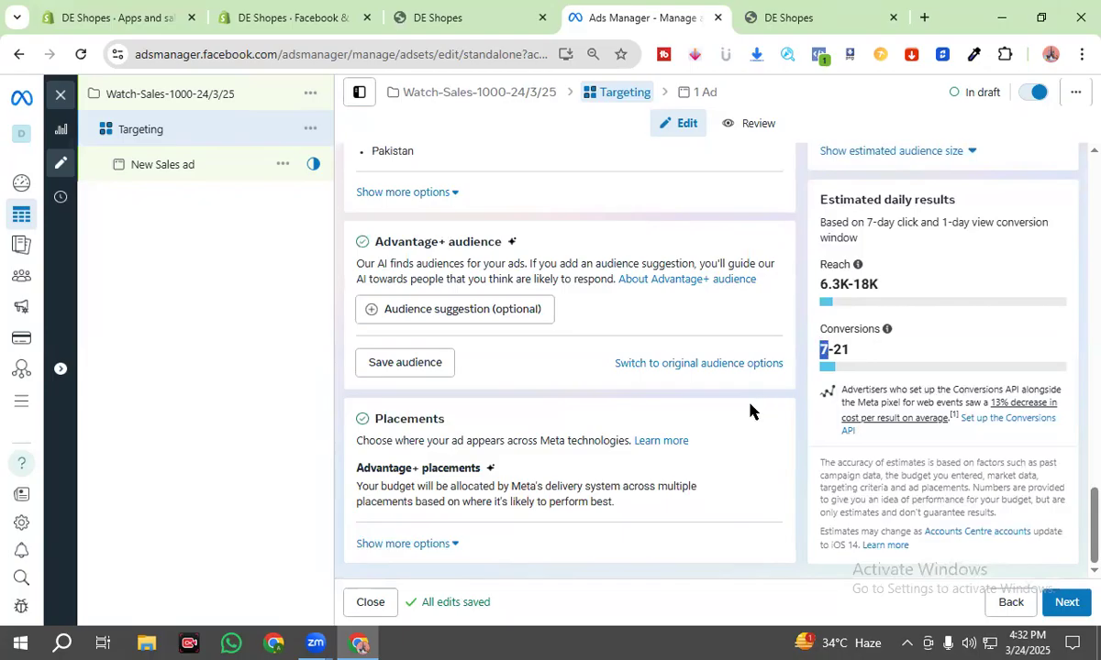
Step: Reset the ad set's past start date to today in the budget and schedule section
scroll(516, 344, up, 3)
scroll(533, 351, up, 4)
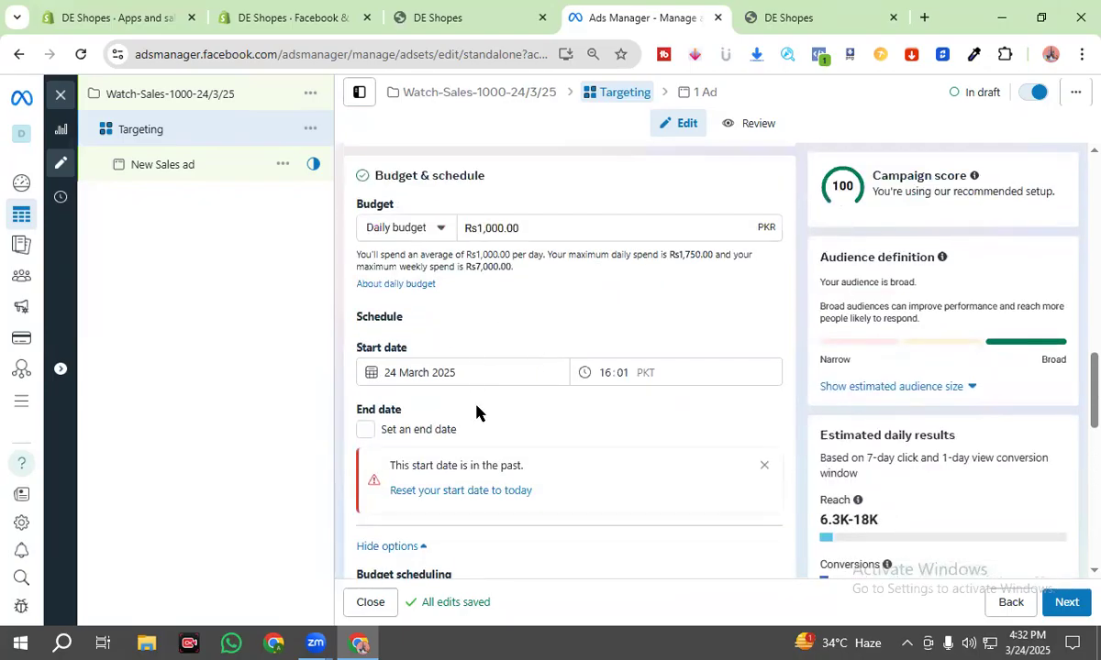
scroll(449, 374, down, 1)
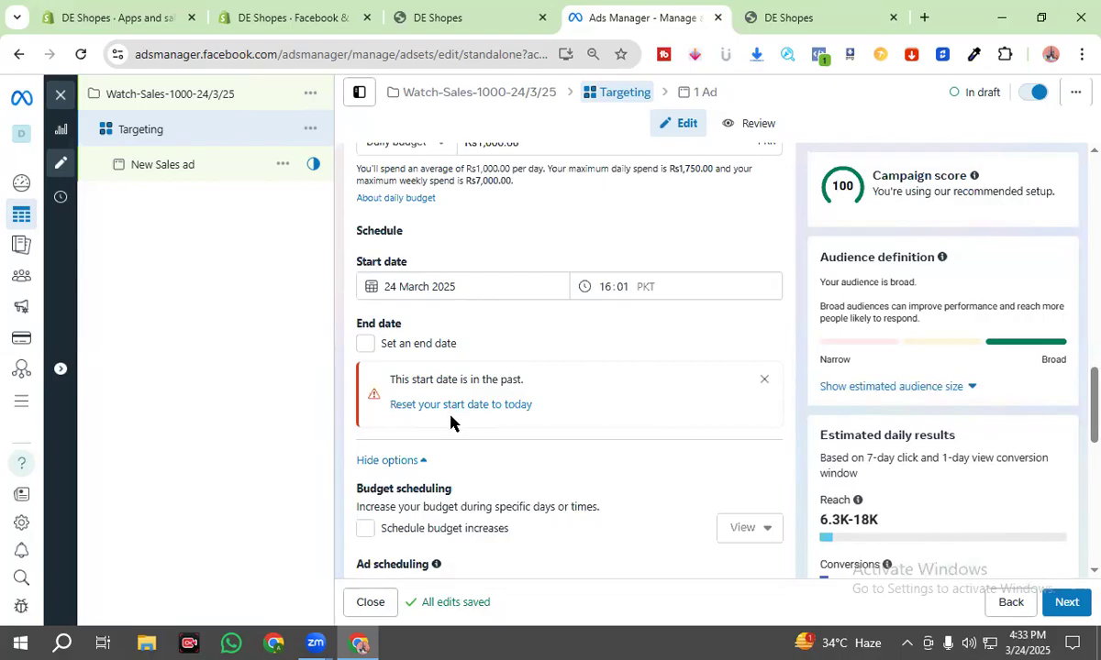
click(409, 405)
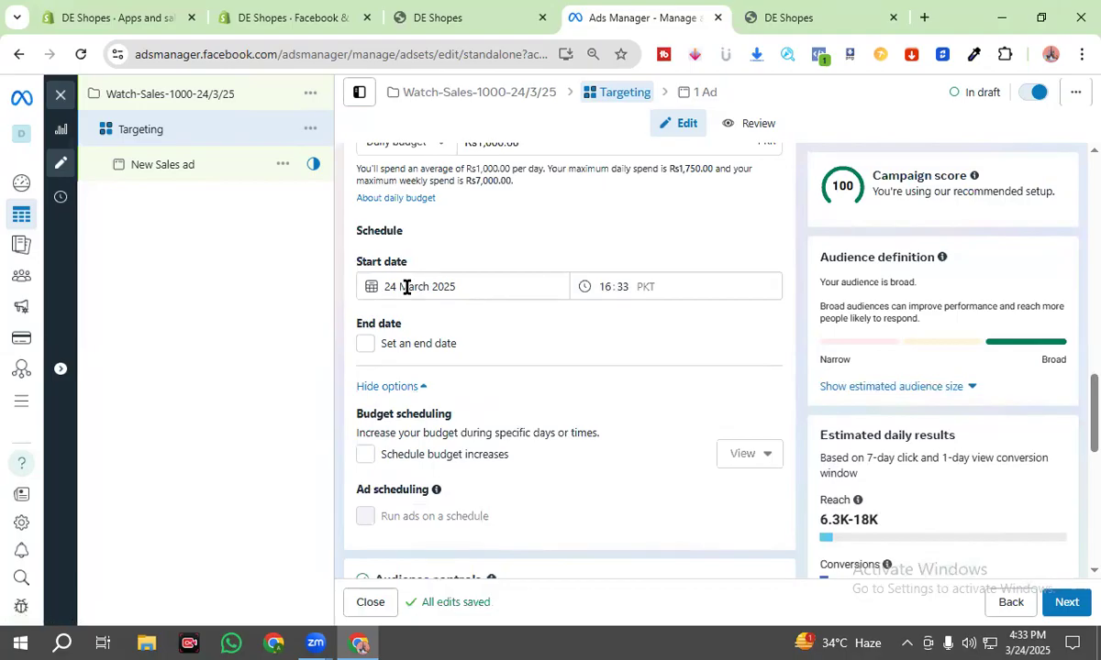
Step: Review the start date calendar, try a custom end date of 28 March 2025 for the ad set, and clear it
click(406, 287)
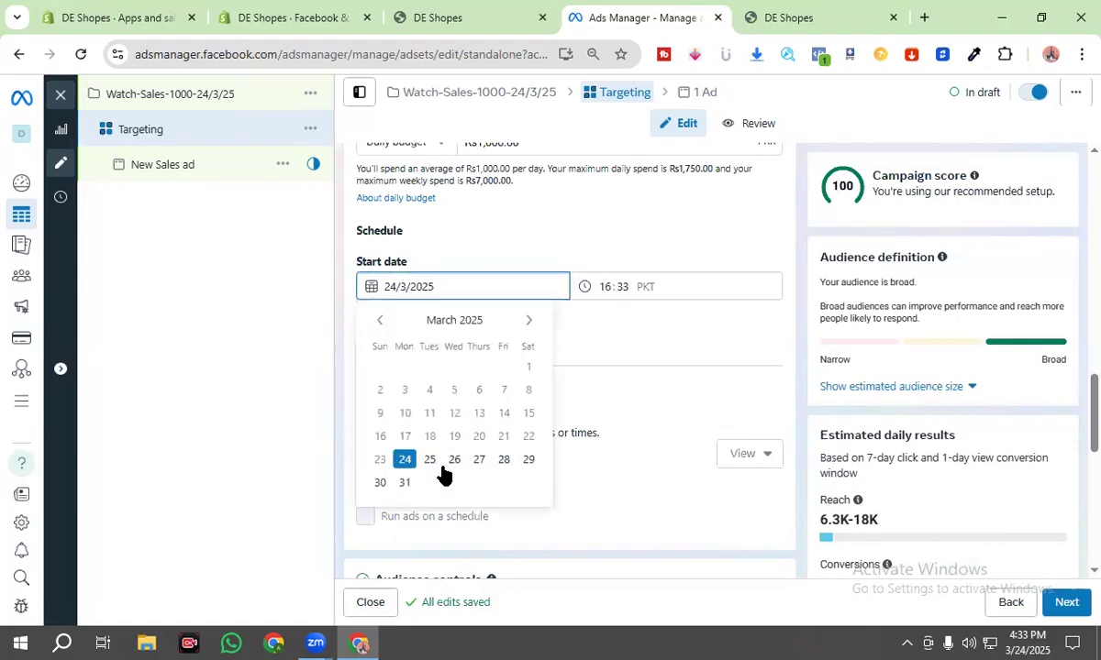
click(598, 321)
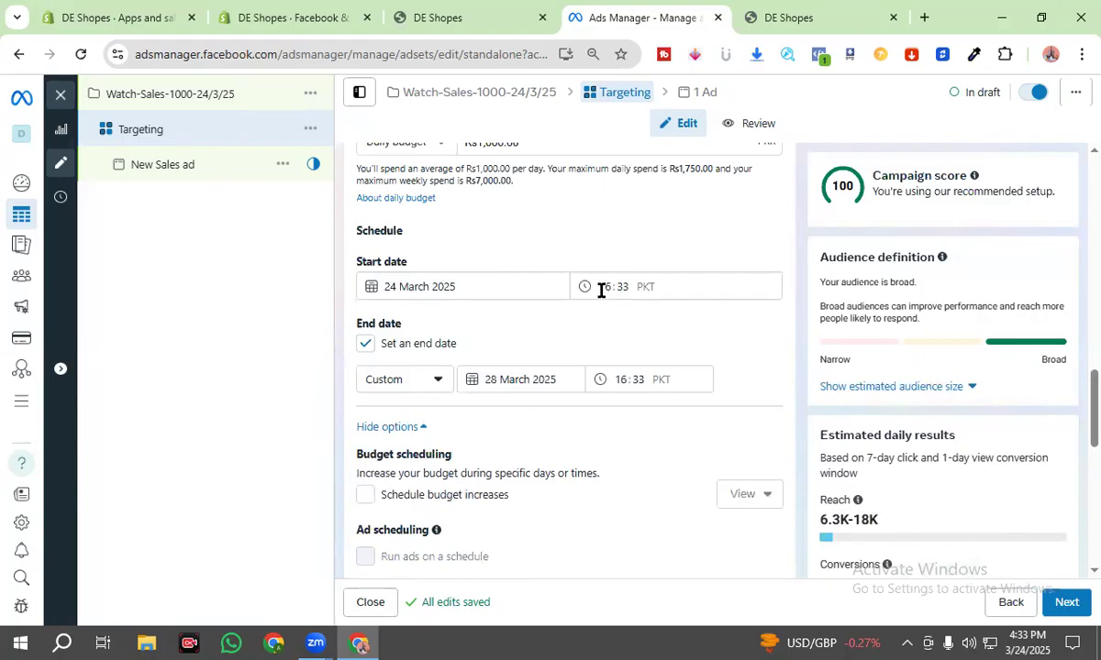
click(487, 353)
Step: Switch the ad set from Advantage+ audience to the original audience options
scroll(486, 353, down, 1)
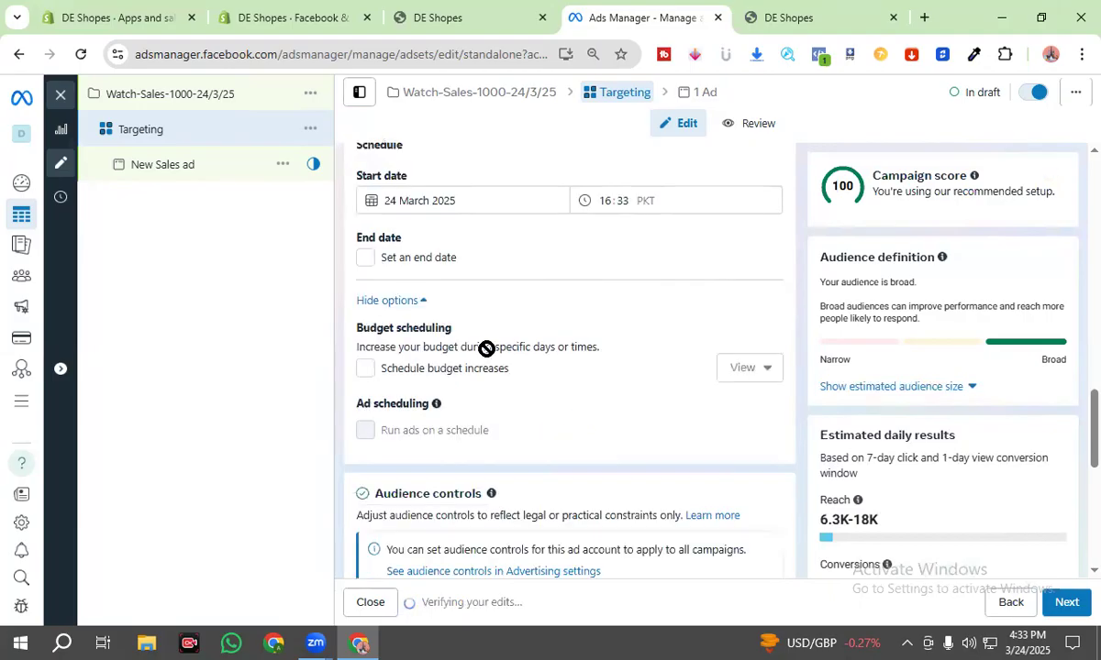
scroll(492, 397, down, 1)
scroll(491, 397, down, 4)
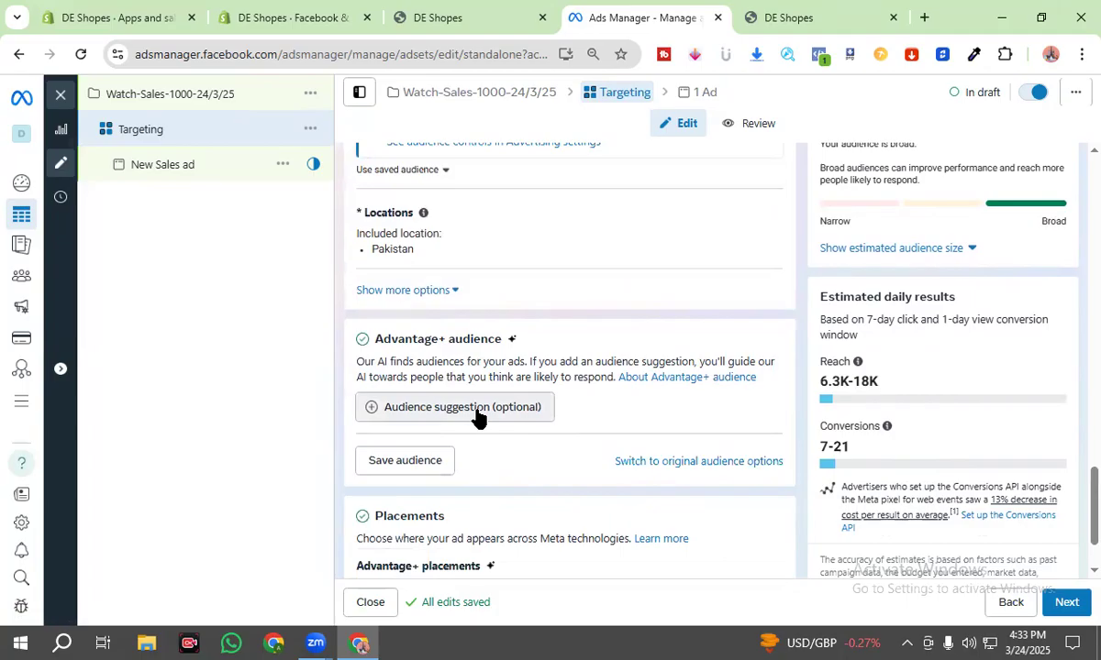
click(670, 462)
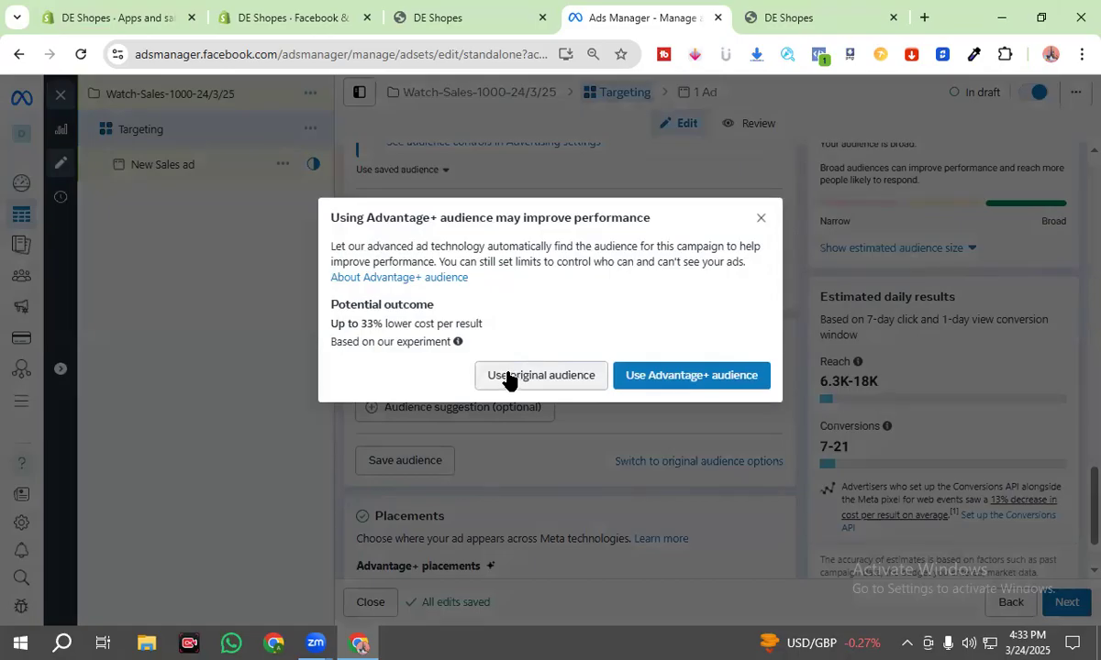
click(509, 378)
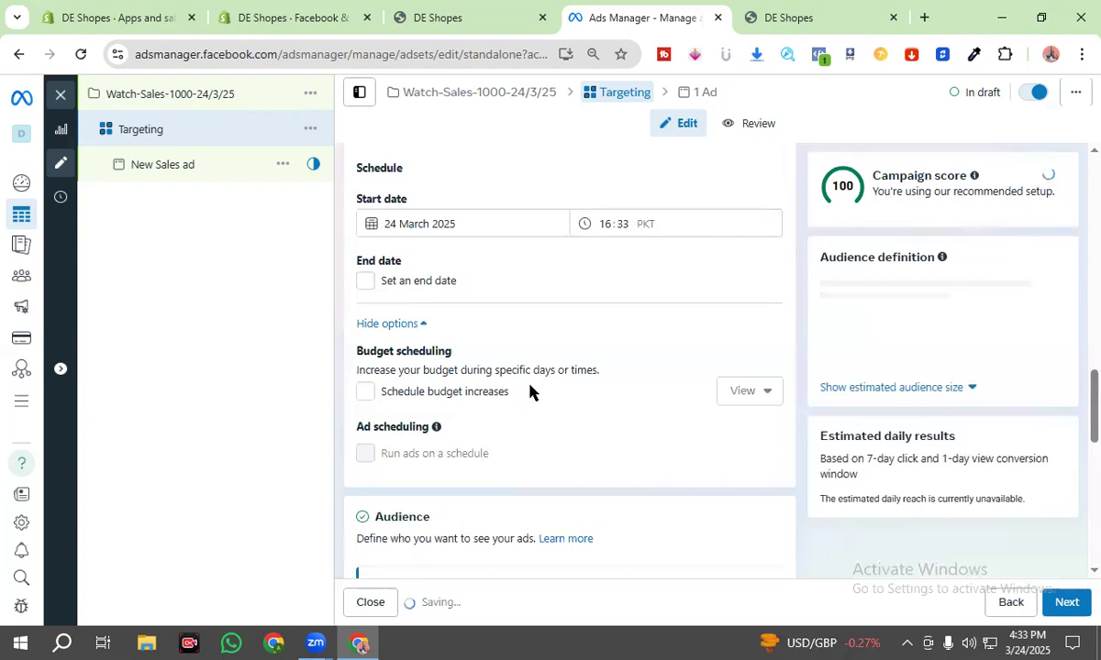
Step: Review the original audience settings, including custom audiences, locations, age, gender, detailed targeting and languages
scroll(527, 393, down, 3)
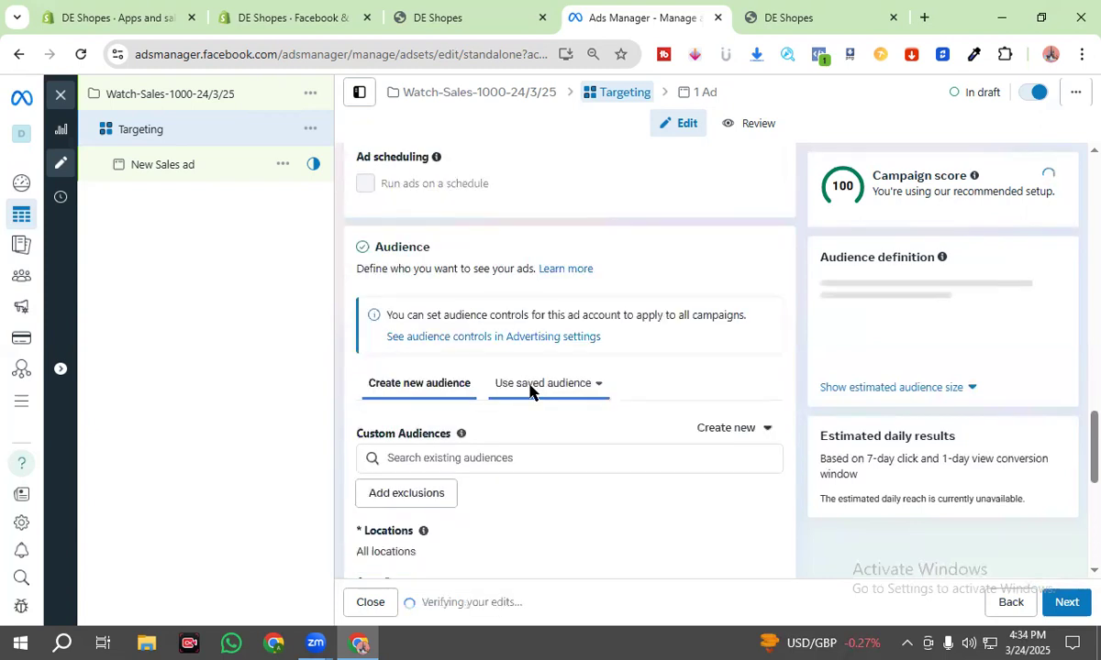
scroll(525, 469, down, 2)
scroll(524, 474, down, 1)
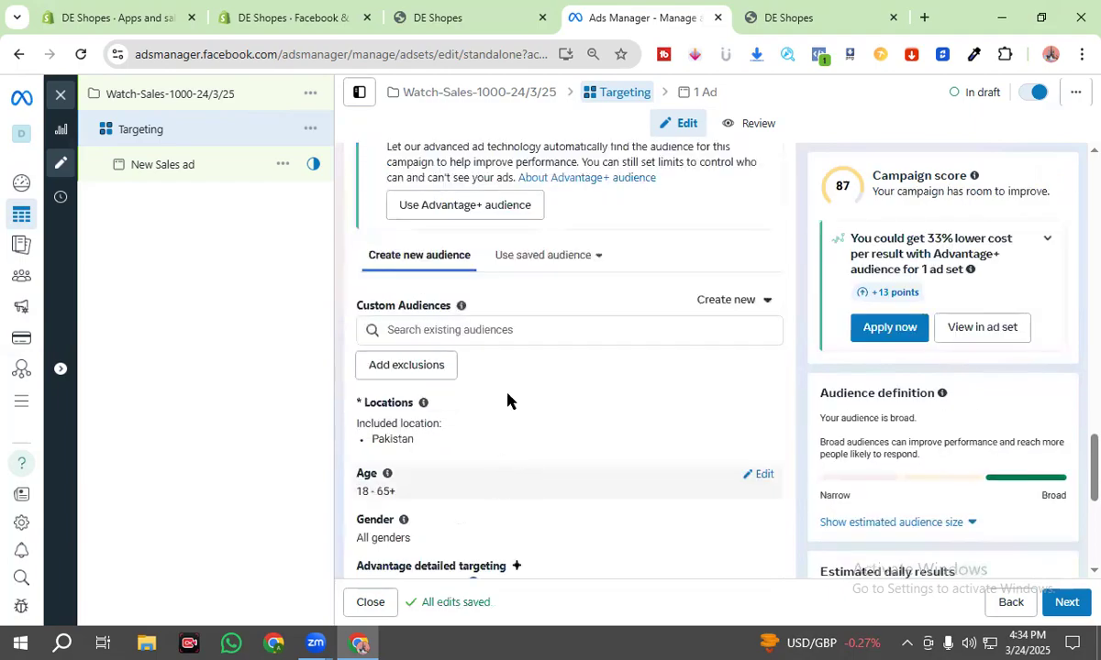
scroll(523, 385, down, 2)
scroll(523, 386, up, 1)
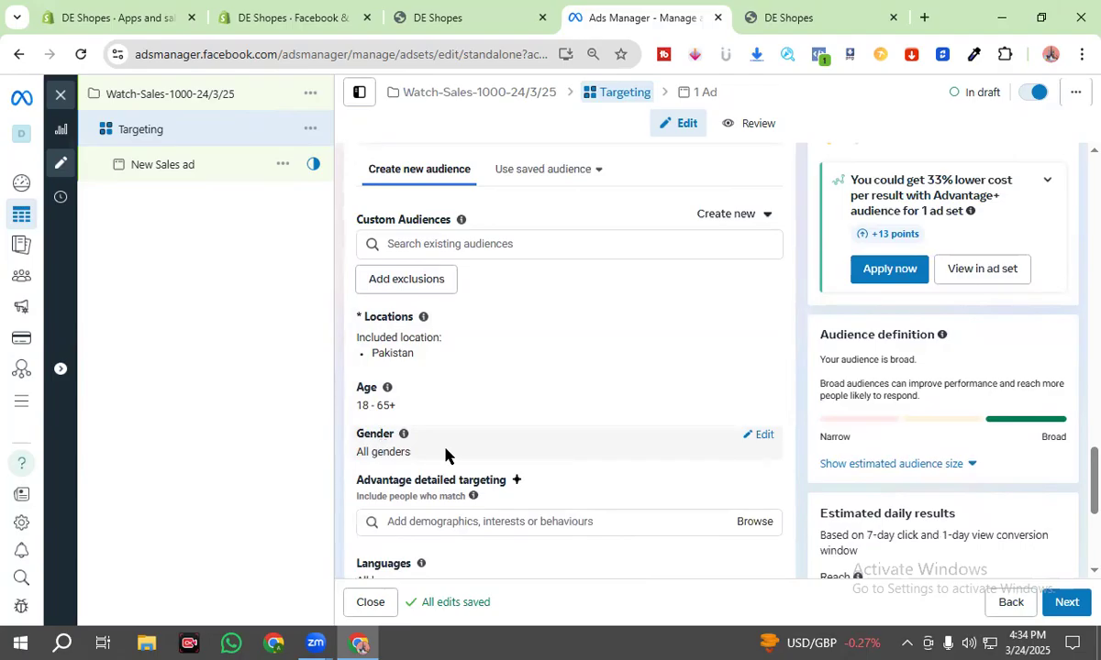
scroll(445, 454, down, 1)
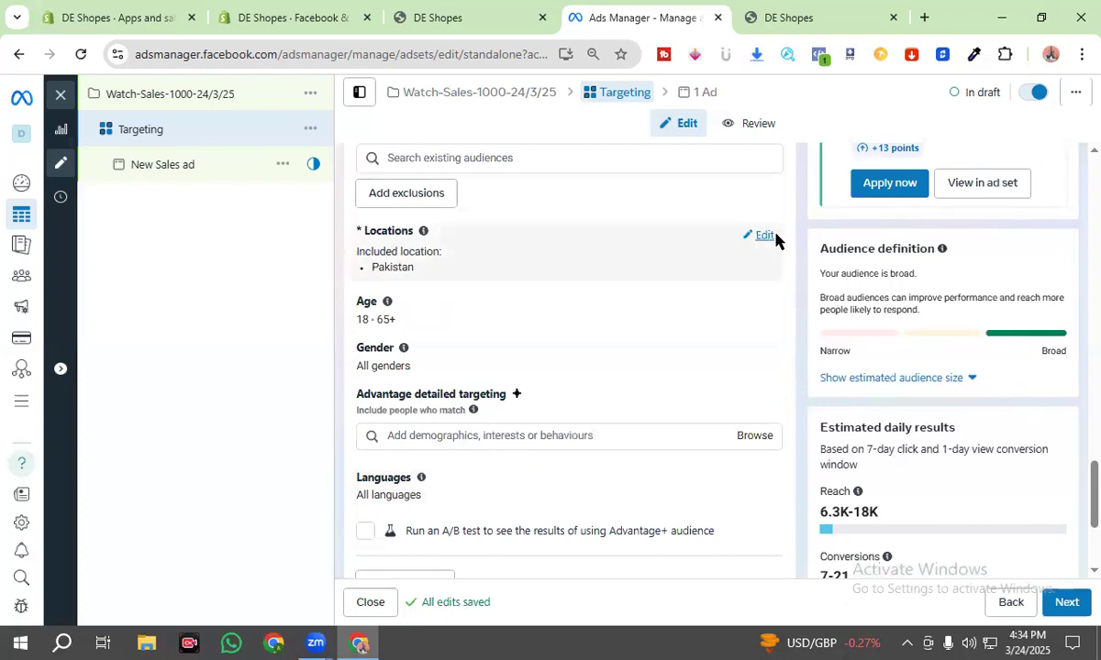
Step: Edit the audience locations and add the country United States alongside Pakistan
click(764, 236)
click(523, 356)
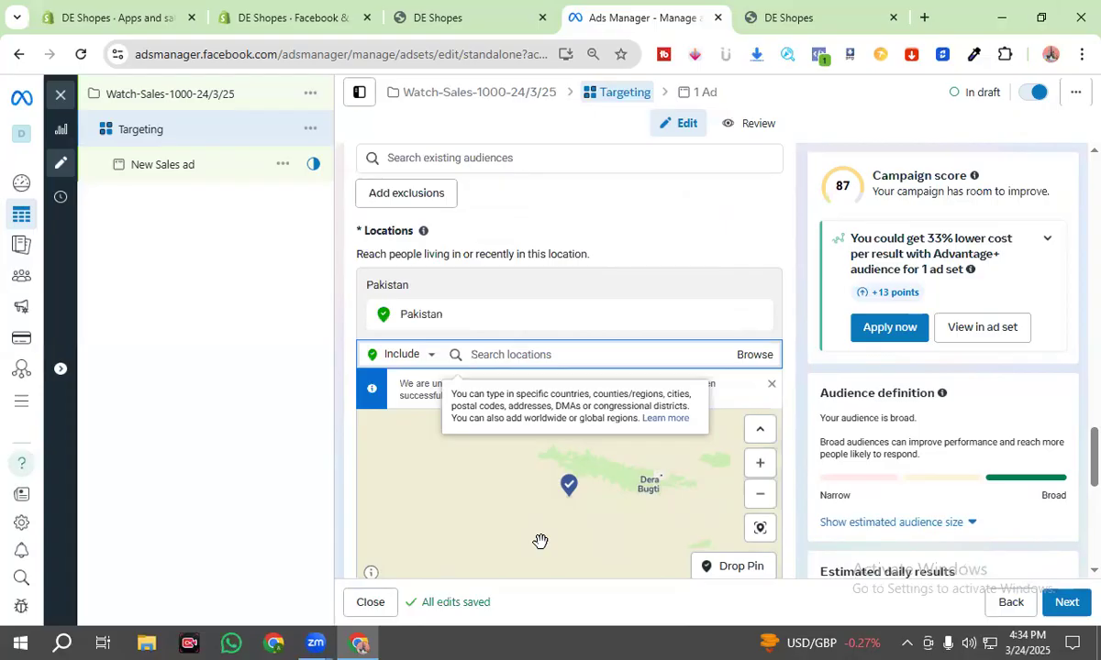
scroll(573, 537, down, 2)
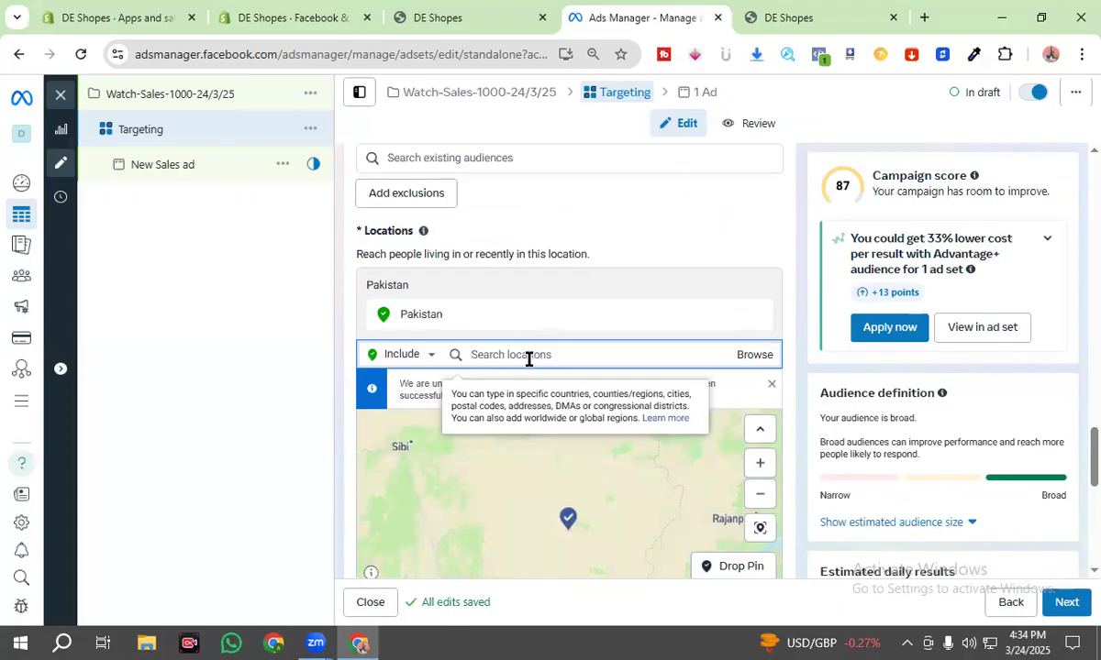
text(unites state)
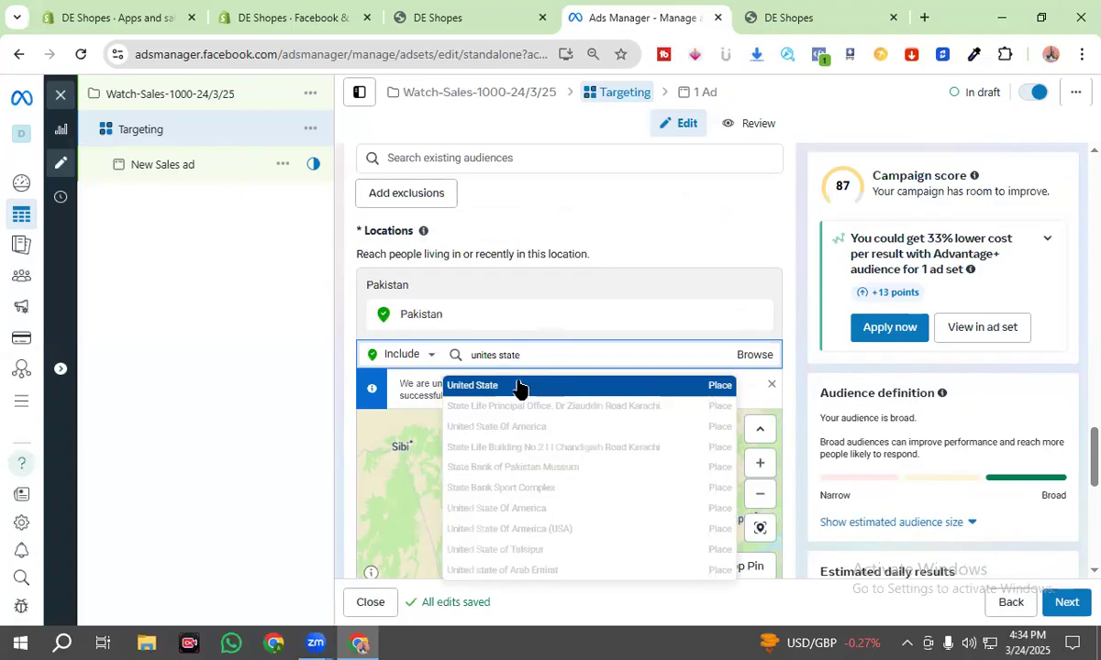
key(BackSpace)
key(BackSpace)
key(BackSpace)
key(BackSpace)
key(BackSpace)
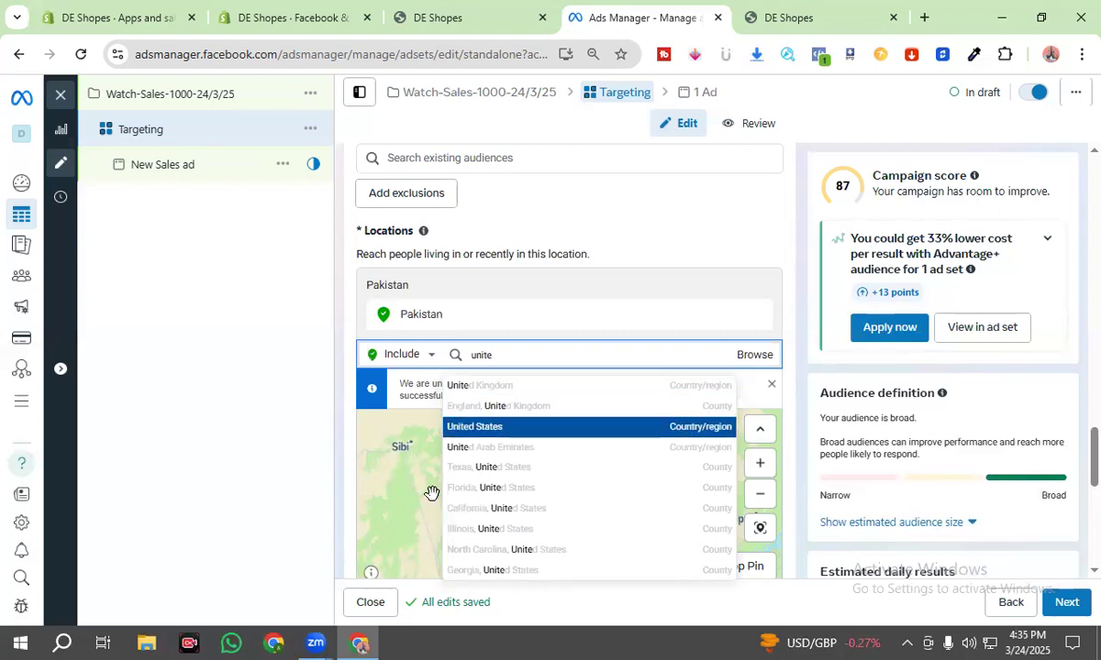
key(Return)
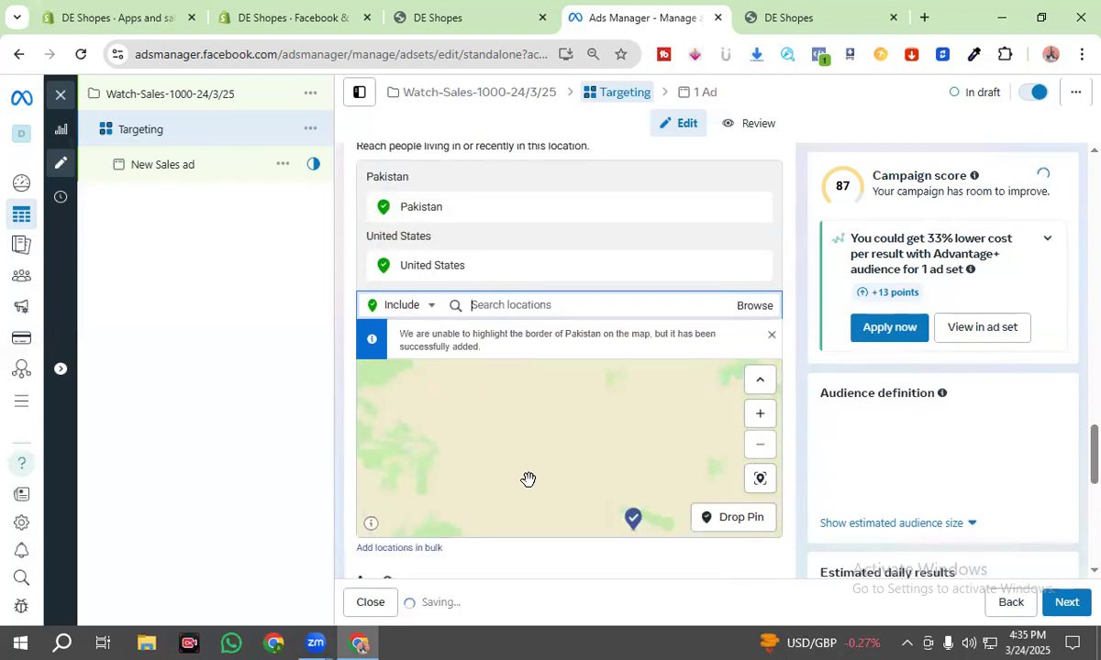
Step: Examine the locations map to see which area of the United States is covered
scroll(760, 276, up, 1)
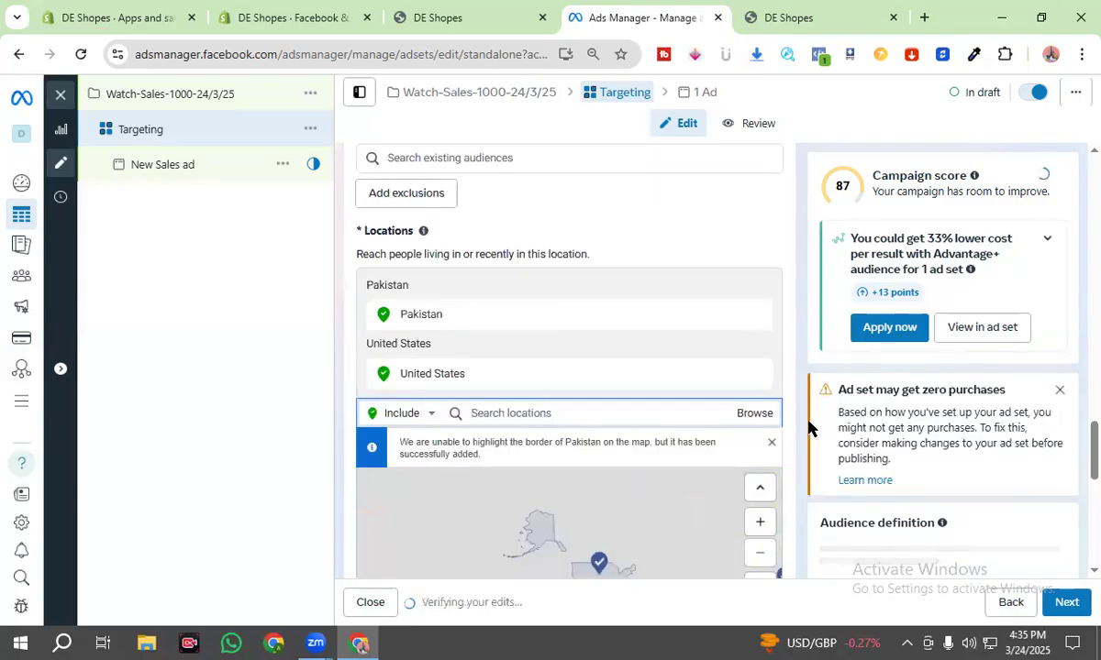
scroll(809, 427, down, 3)
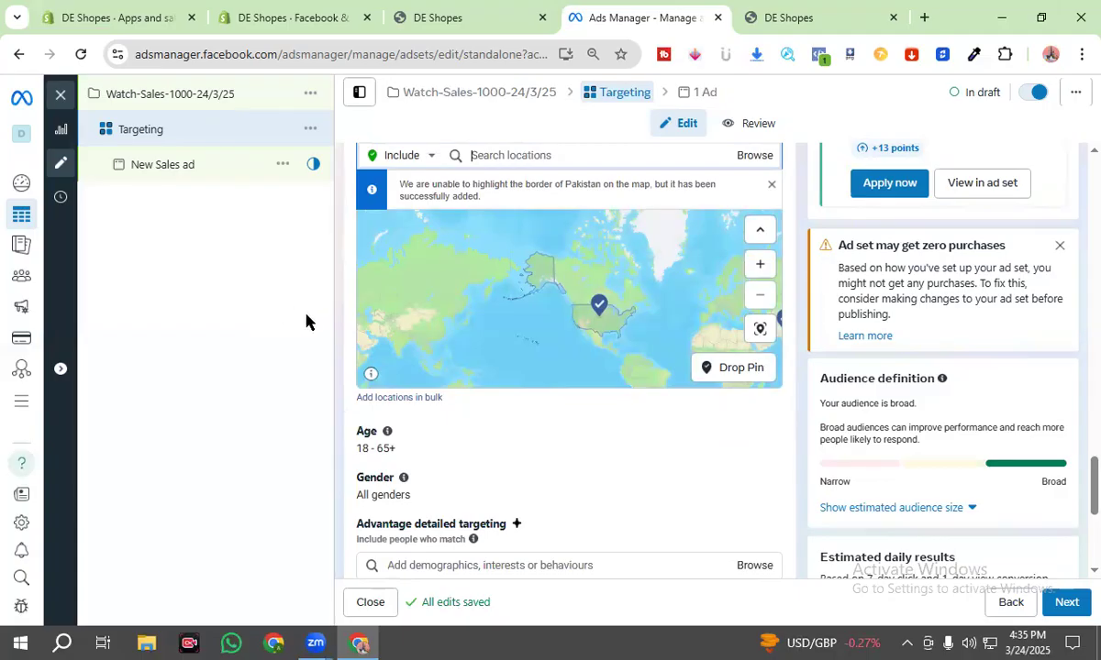
scroll(548, 288, up, 4)
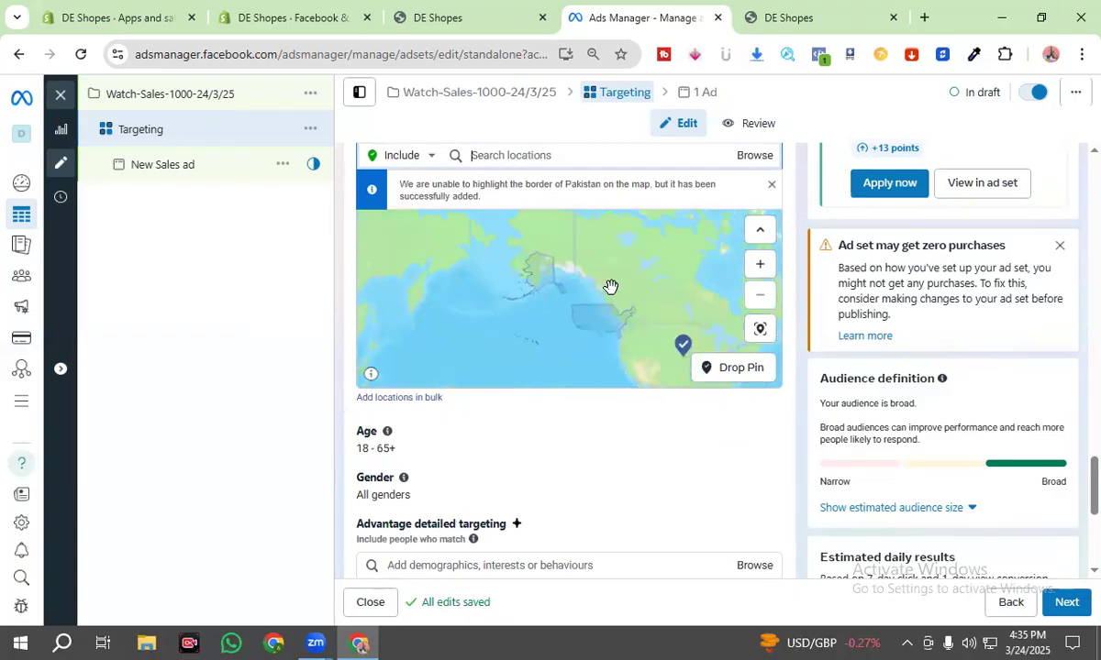
scroll(616, 283, down, 4)
scroll(809, 305, up, 1)
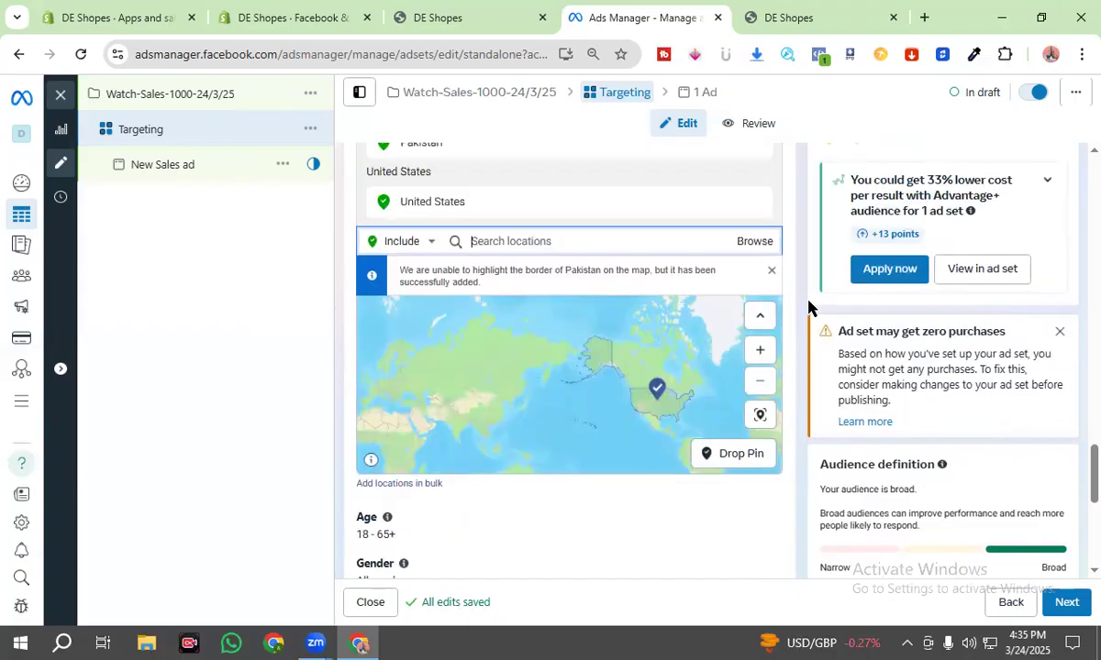
scroll(809, 305, up, 1)
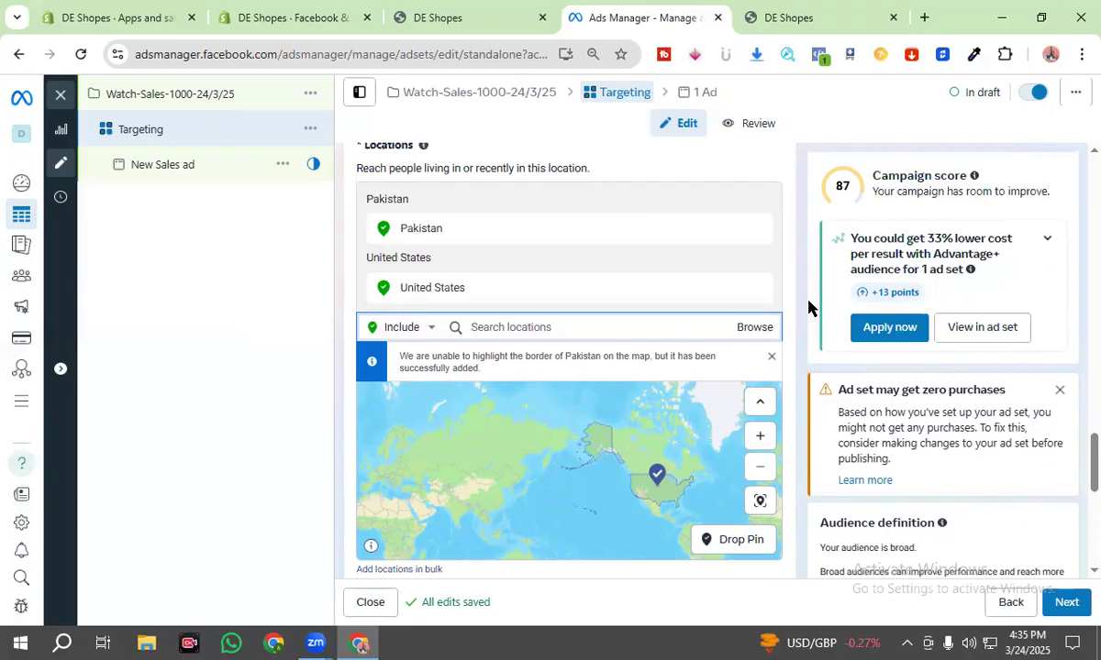
click(760, 436)
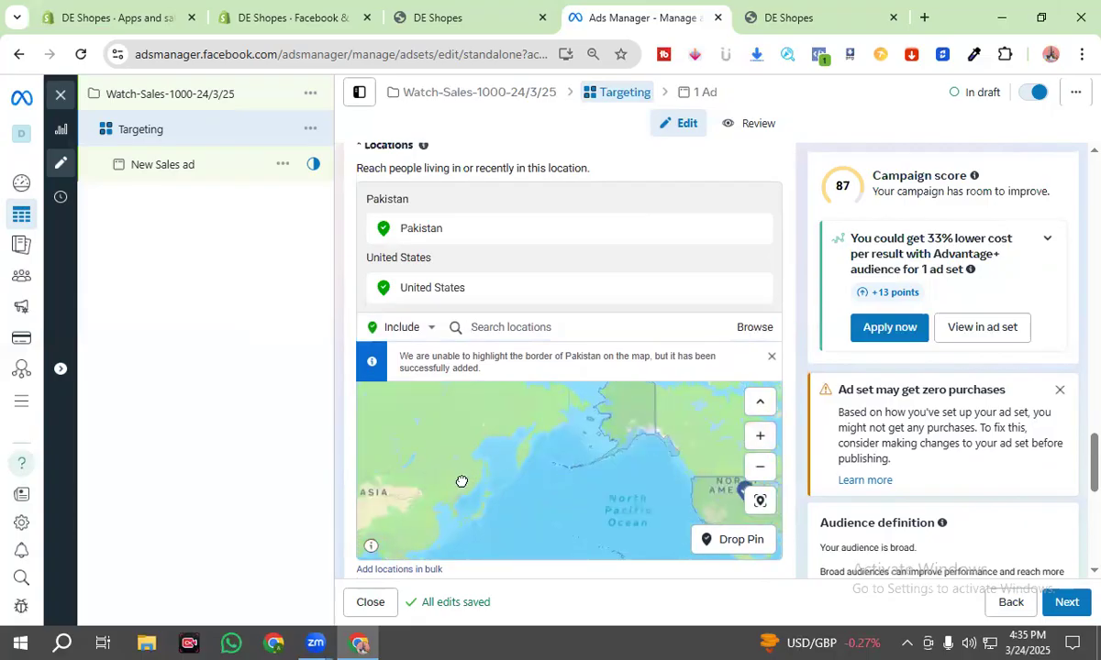
scroll(663, 438, up, 1)
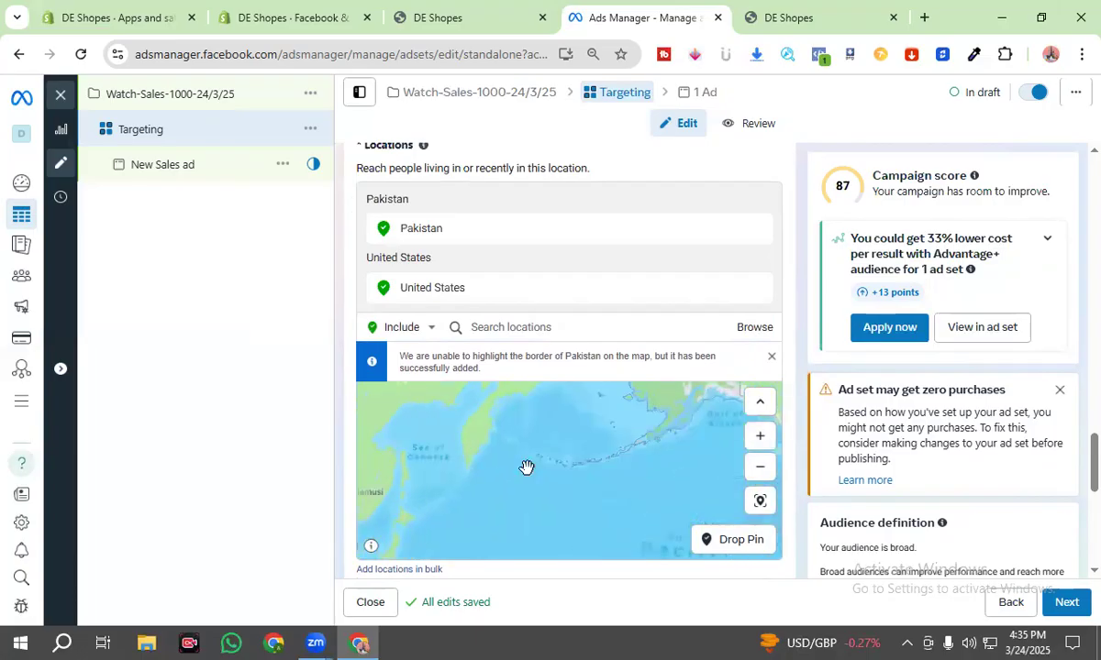
drag(525, 467, 453, 494)
scroll(488, 474, up, 1)
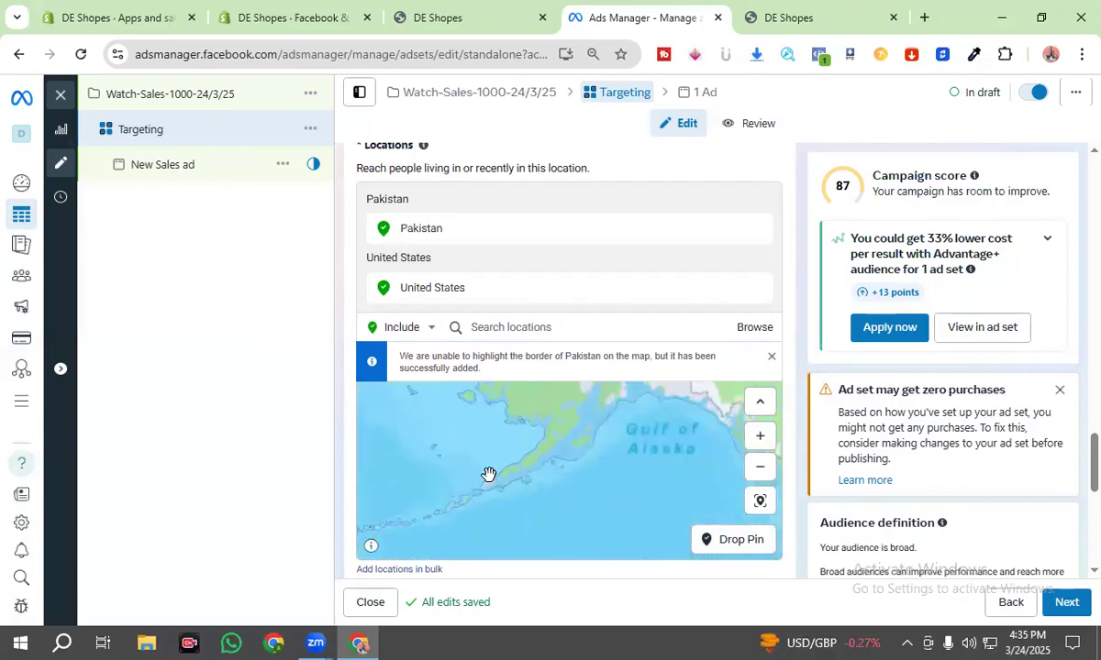
click(757, 473)
click(758, 475)
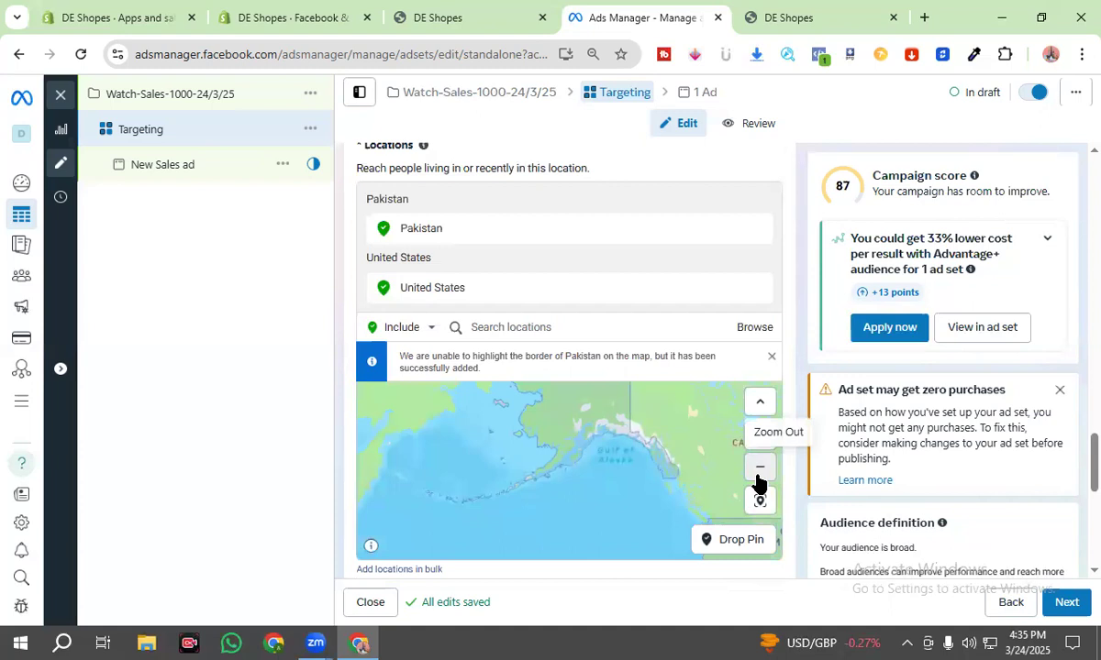
click(758, 473)
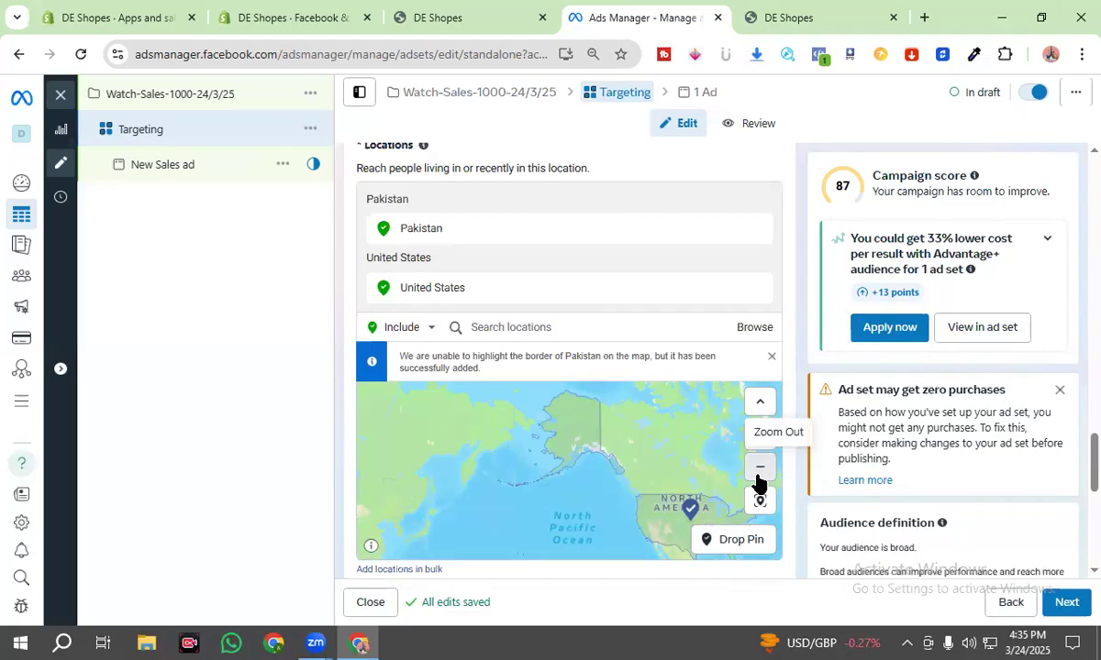
click(757, 474)
Step: Add the country United Kingdom to the ad set's included locations
click(489, 329)
text(un)
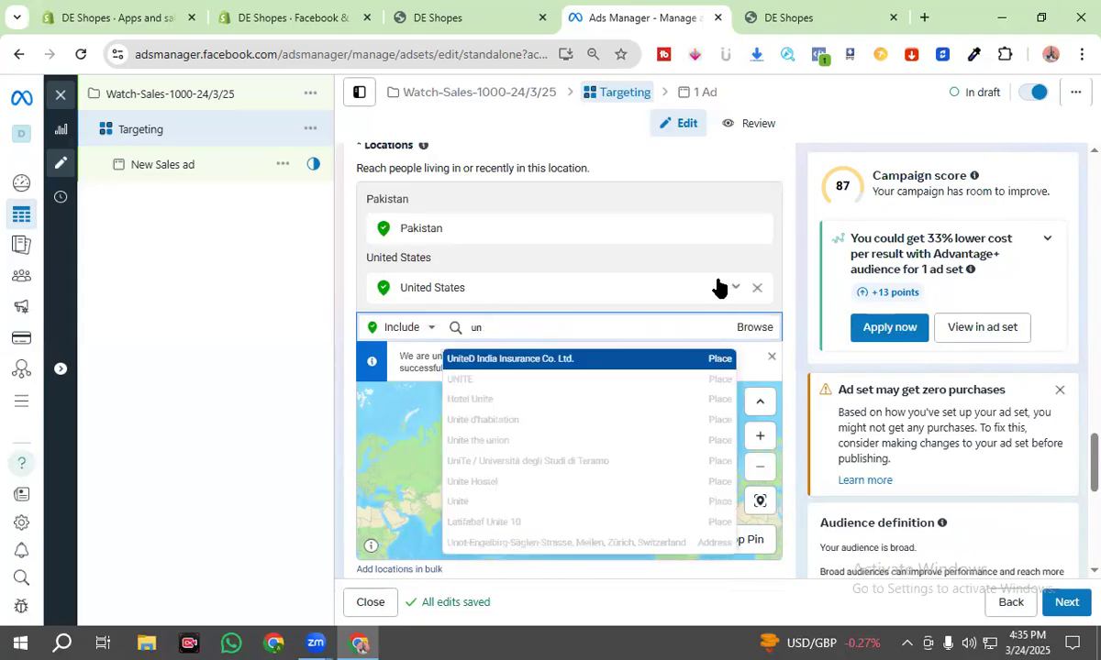
text(ited)
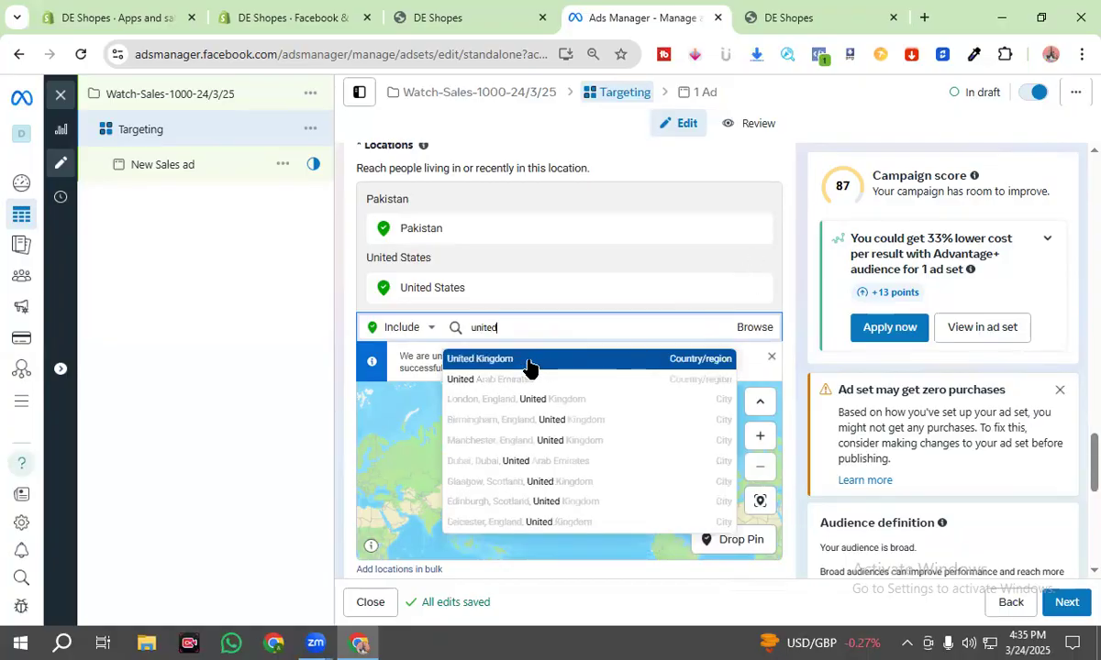
key(Return)
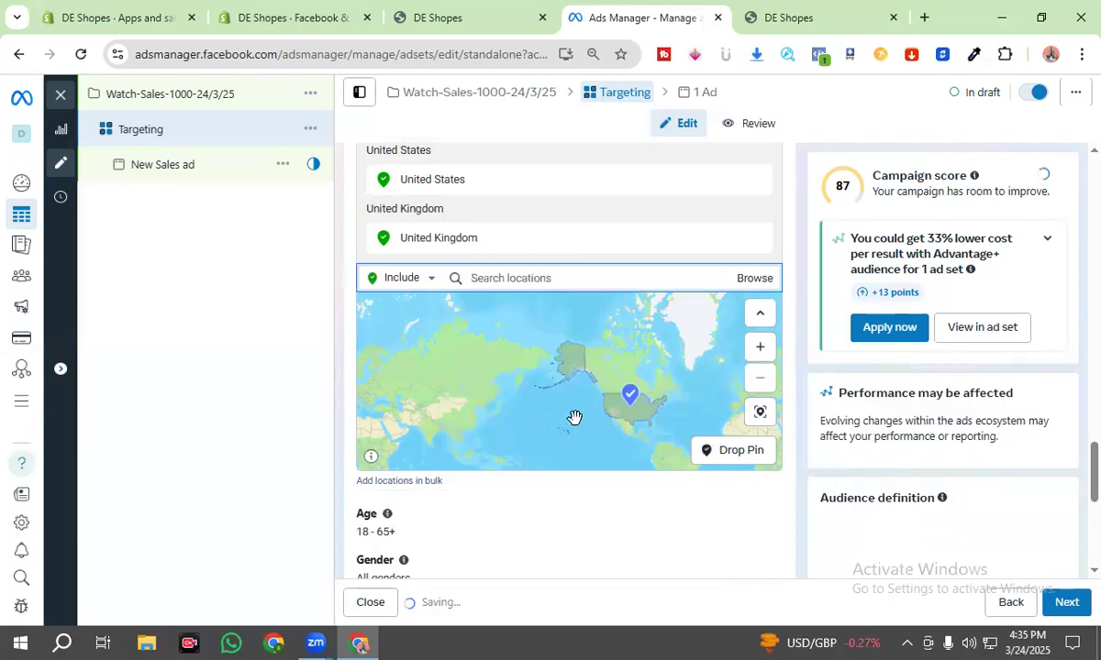
Step: Examine the locations map to see which area of the United Kingdom is covered, from Scotland down to London and the south coast
scroll(644, 493, up, 1)
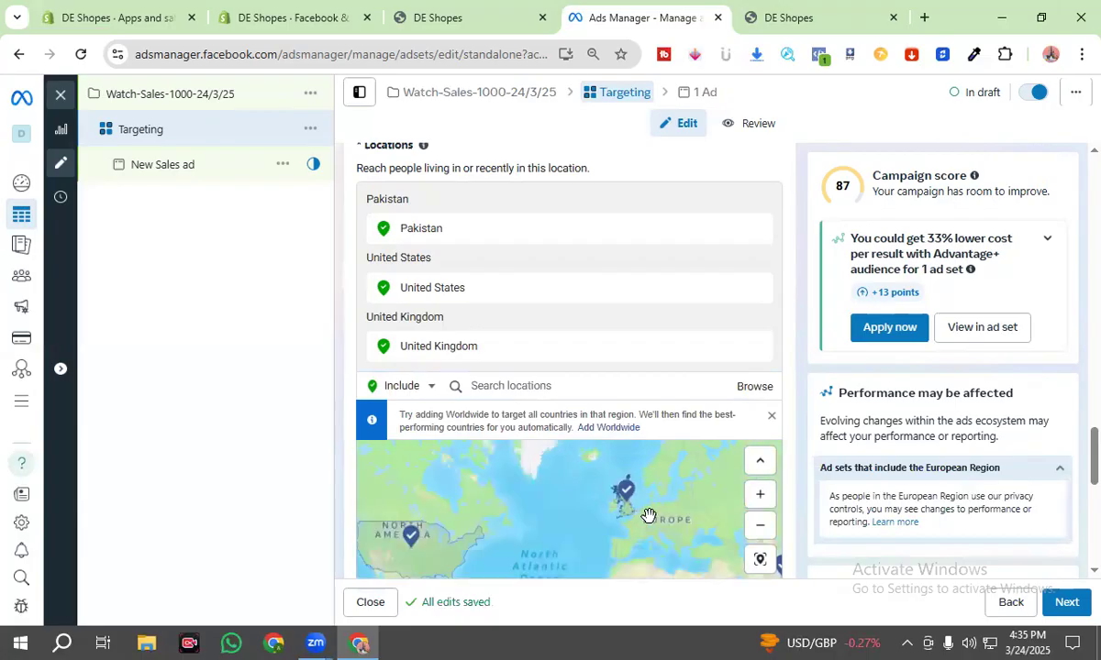
scroll(648, 516, down, 1)
scroll(577, 464, up, 3)
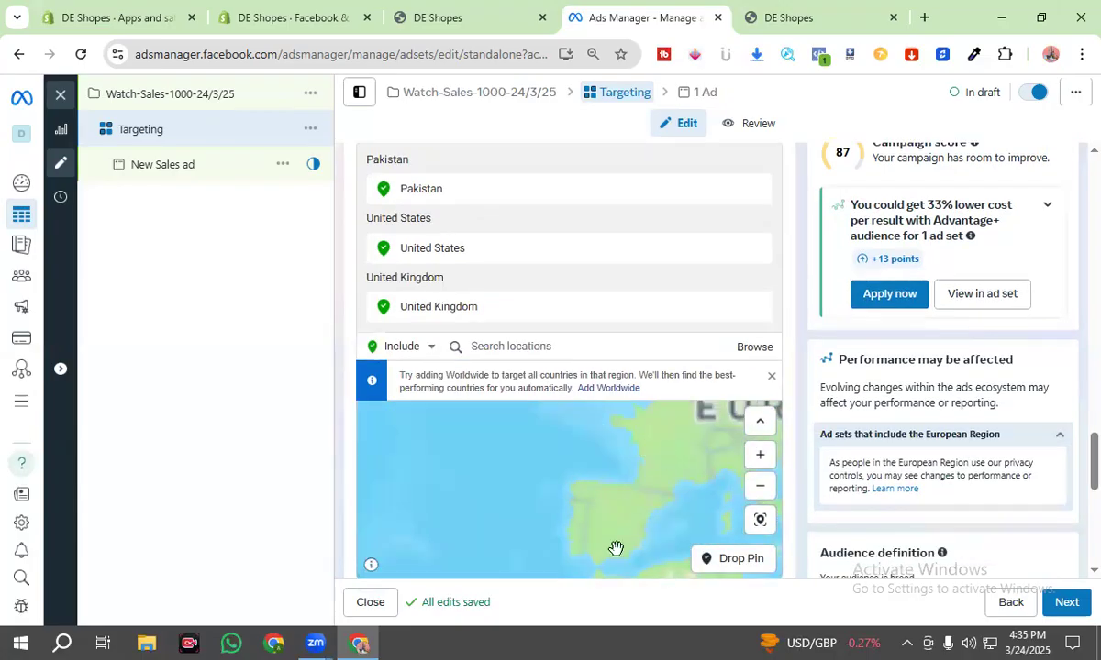
drag(616, 548, 614, 571)
drag(621, 478, 623, 523)
drag(635, 433, 576, 532)
scroll(615, 521, up, 2)
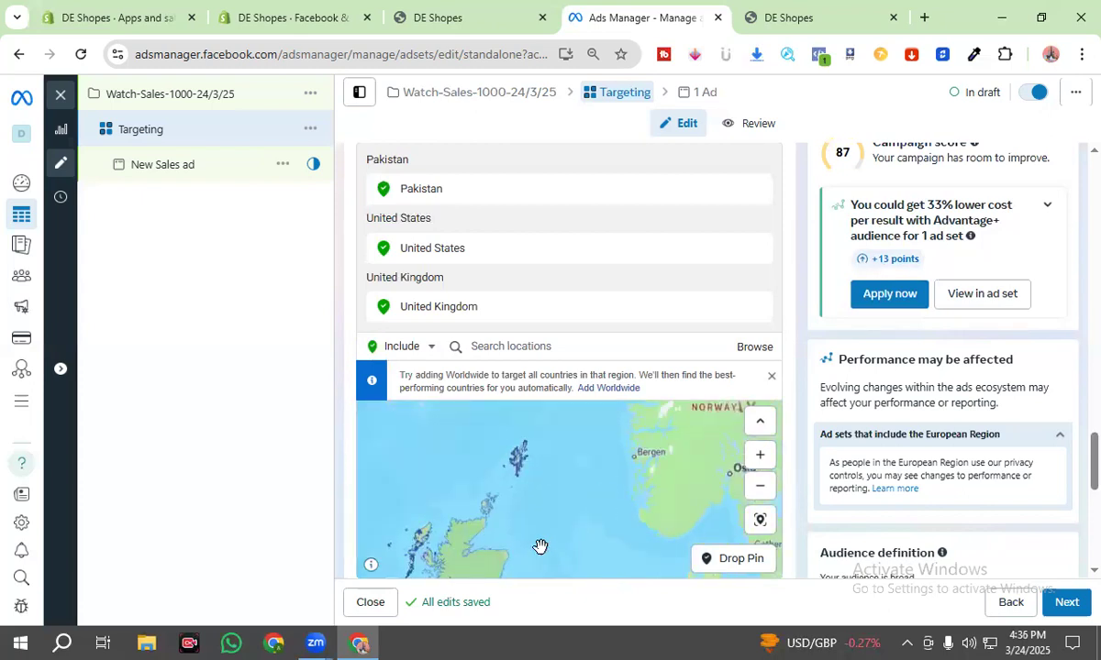
scroll(597, 477, down, 2)
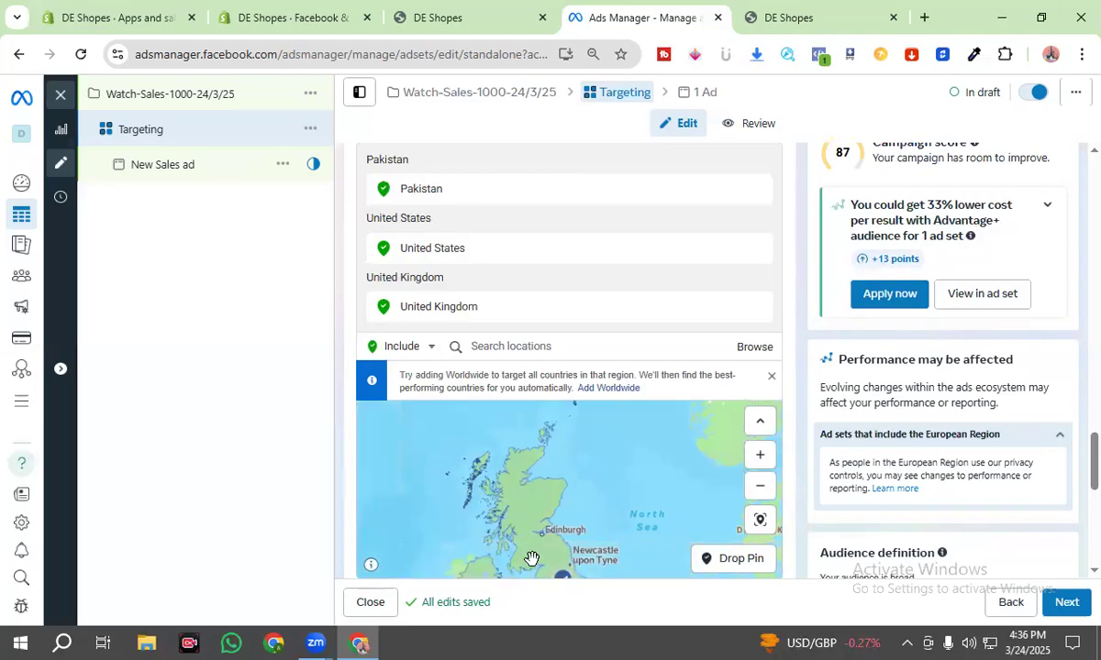
drag(521, 517, 512, 427)
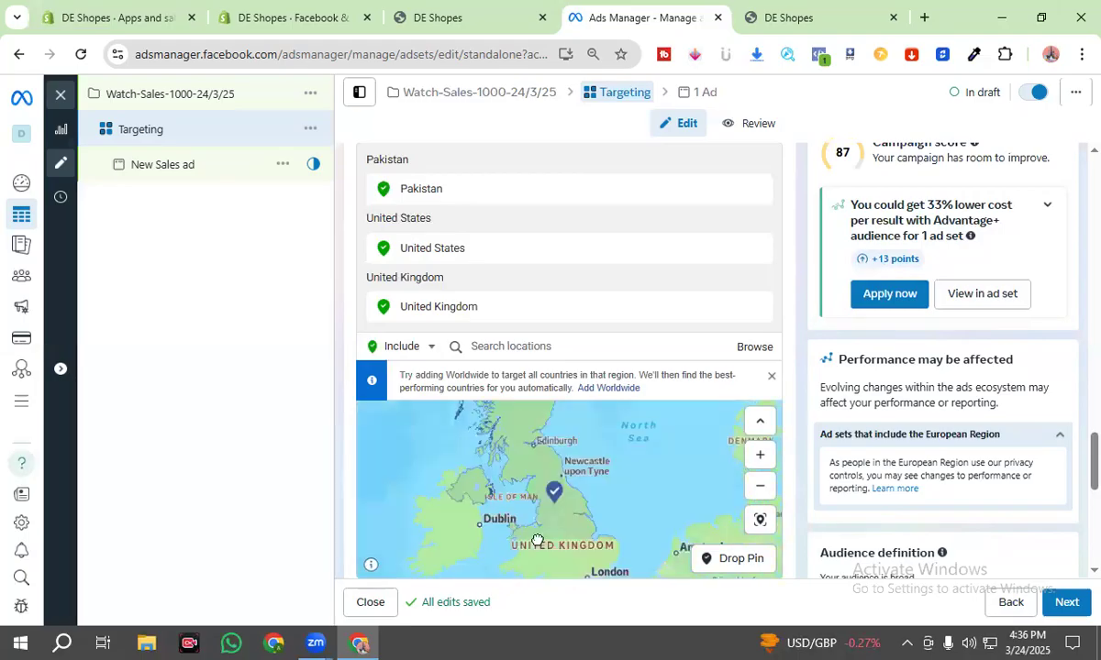
drag(538, 553, 552, 508)
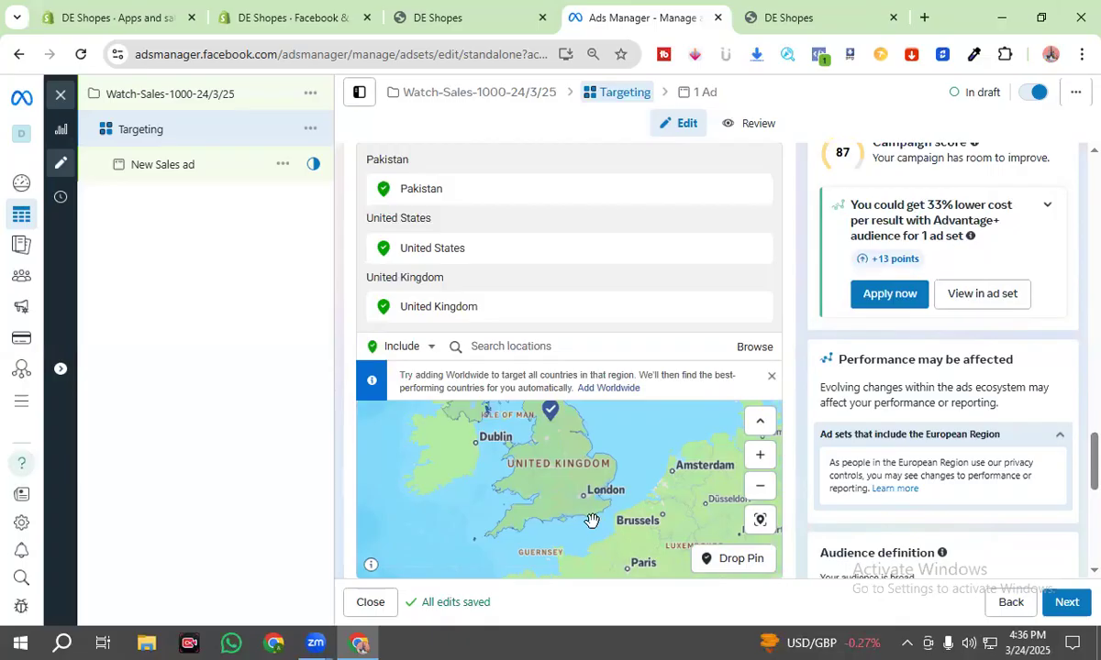
scroll(568, 481, up, 3)
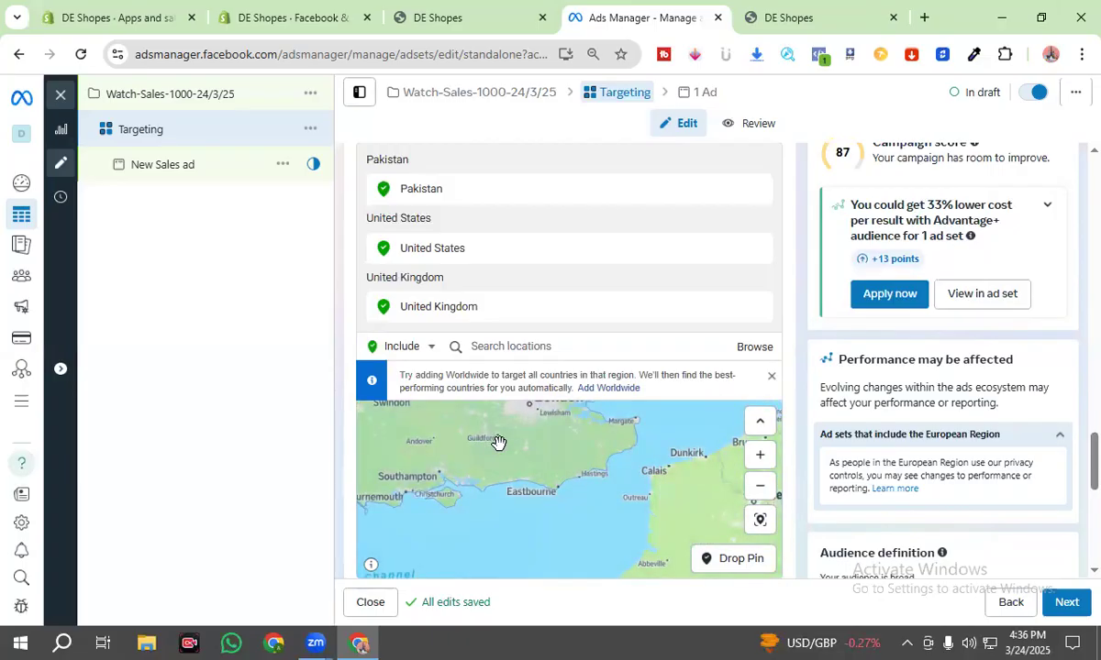
drag(498, 442, 544, 529)
scroll(544, 529, up, 2)
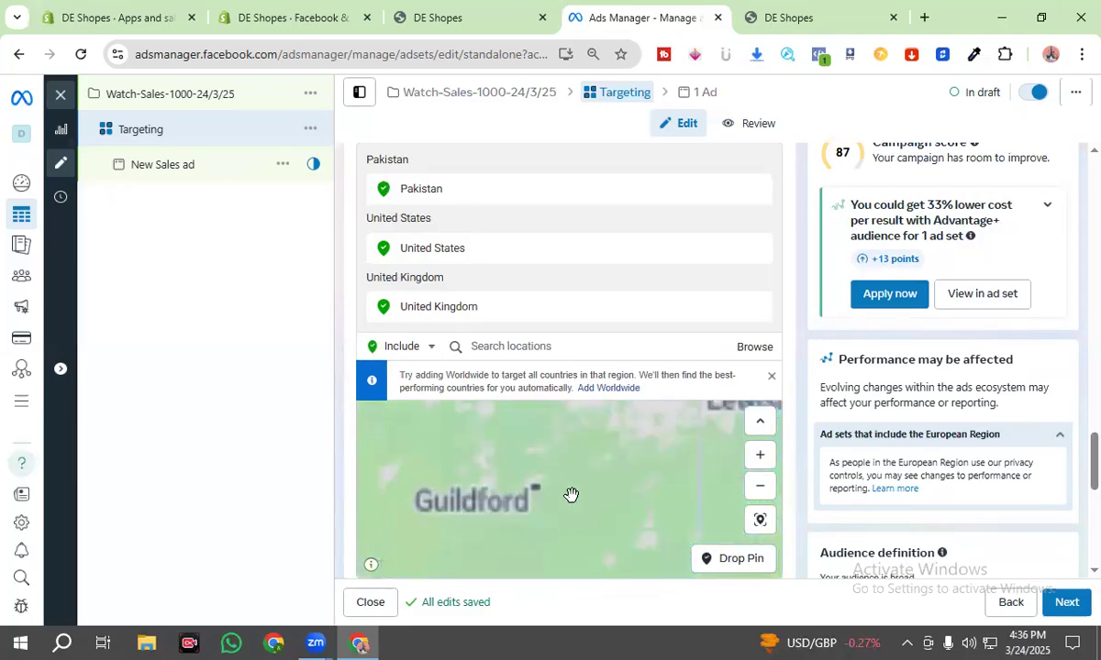
scroll(588, 485, down, 2)
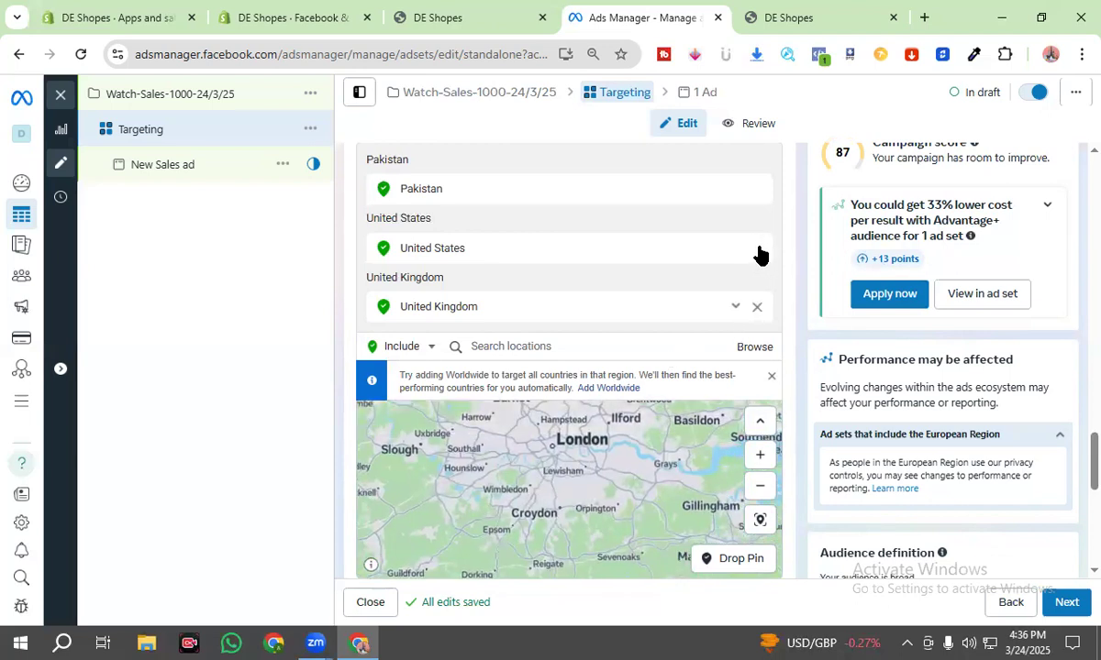
Step: Remove the countries United States and United Kingdom from the ad set's included locations
click(756, 306)
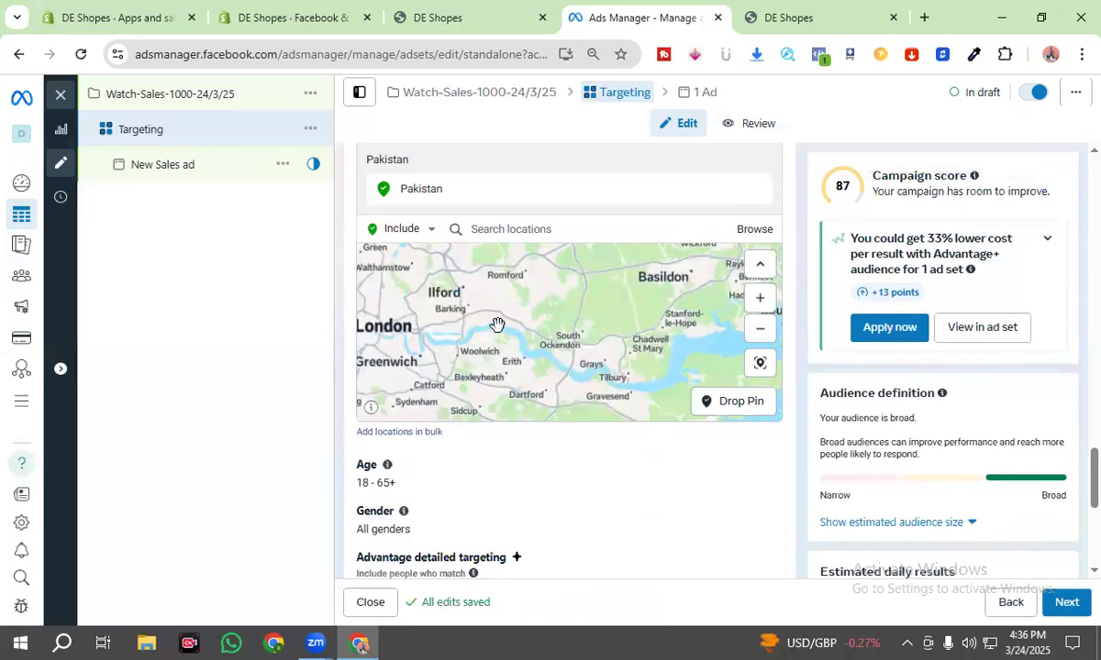
Step: Drop a location pin on Westminster in London, then remove the country Pakistan from the included locations
scroll(417, 330, up, 1)
scroll(413, 353, down, 2)
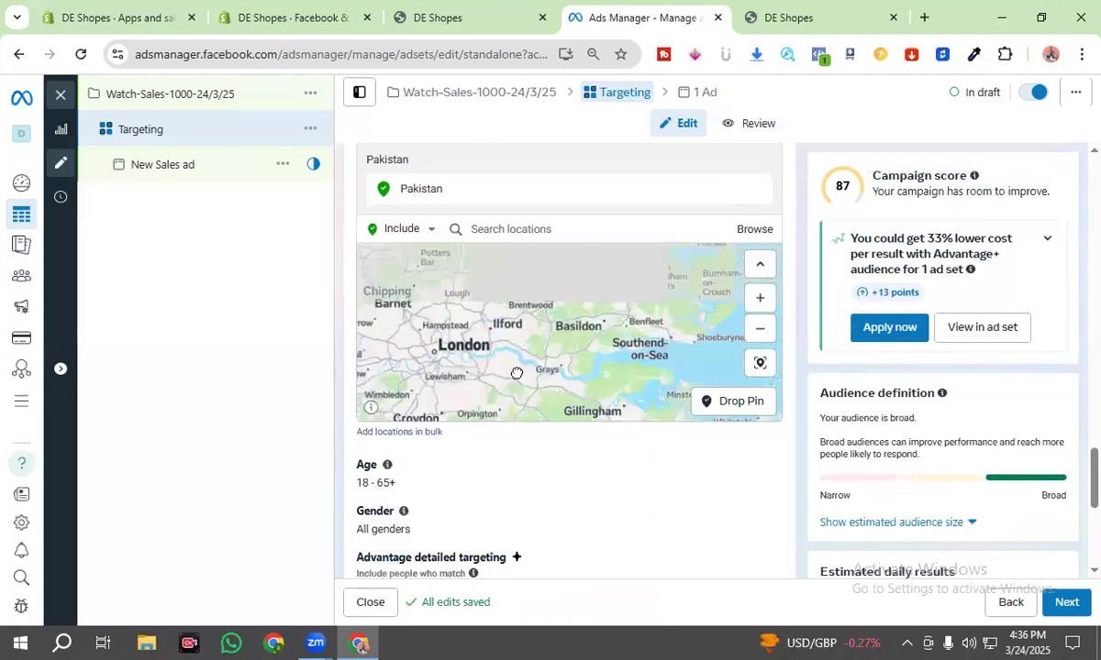
scroll(562, 358, up, 1)
scroll(555, 362, up, 1)
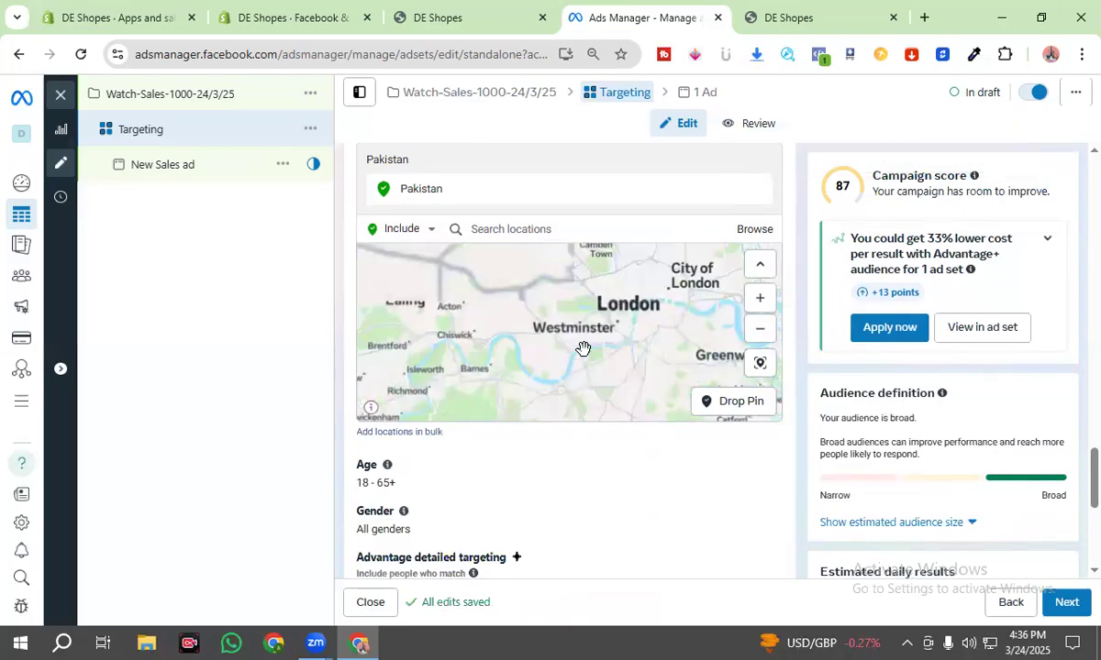
scroll(548, 374, up, 1)
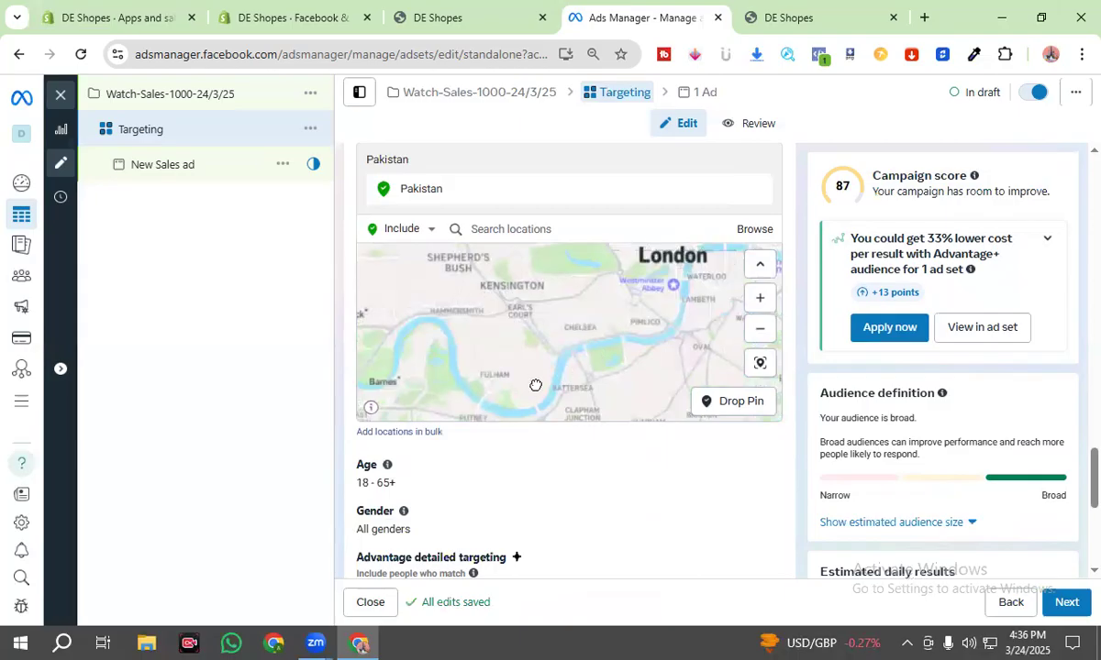
scroll(561, 365, up, 2)
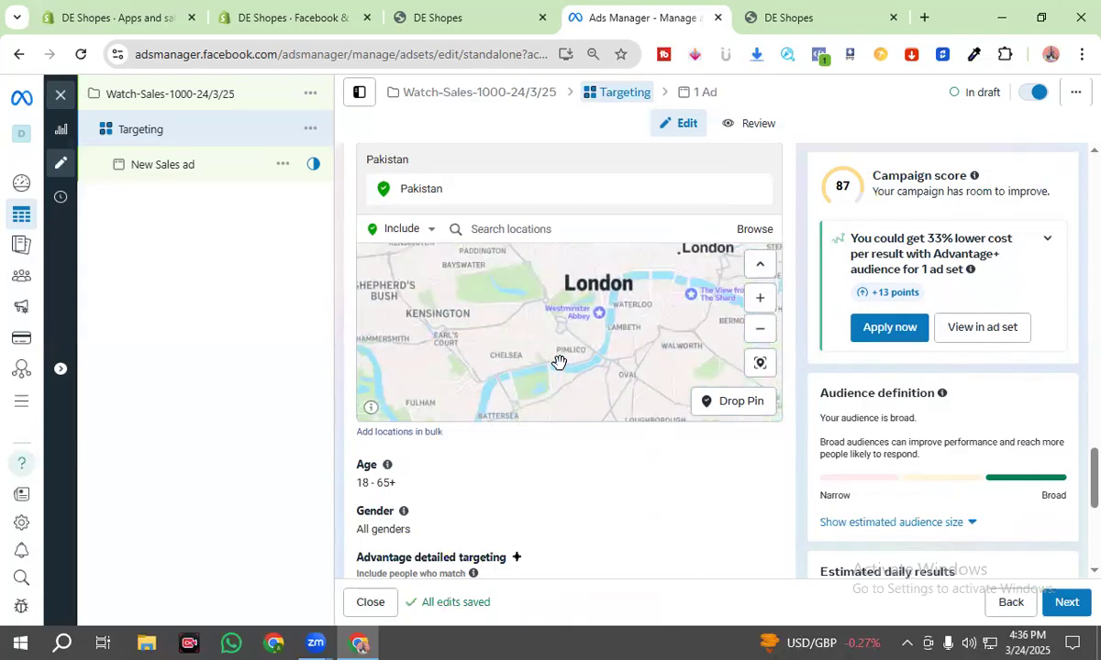
scroll(614, 285, up, 3)
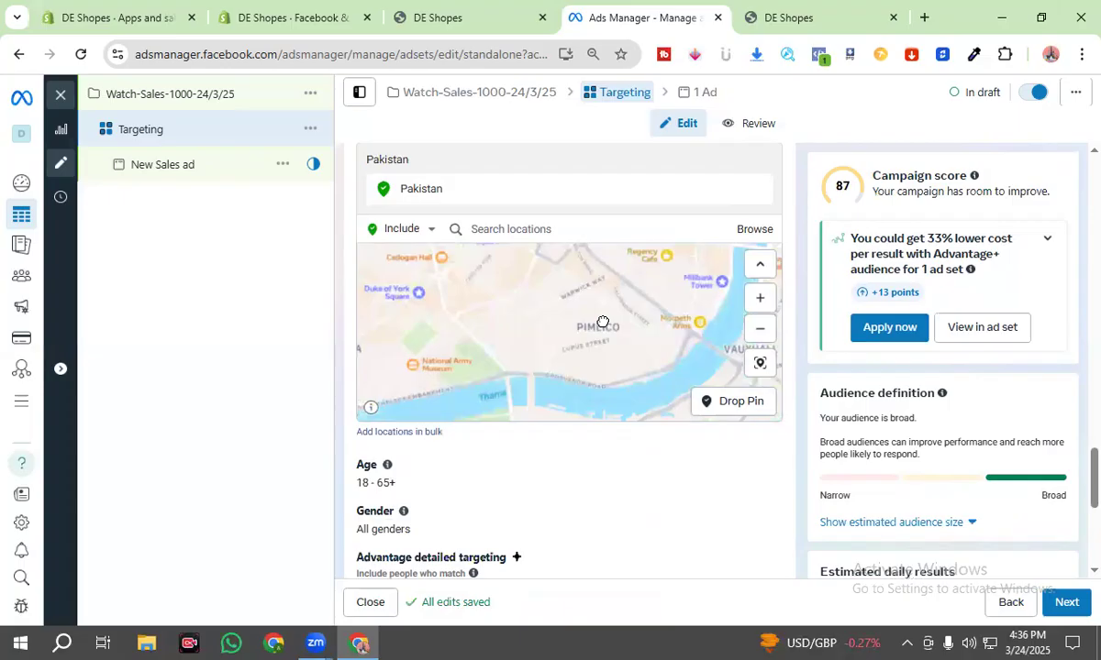
drag(595, 338, 547, 372)
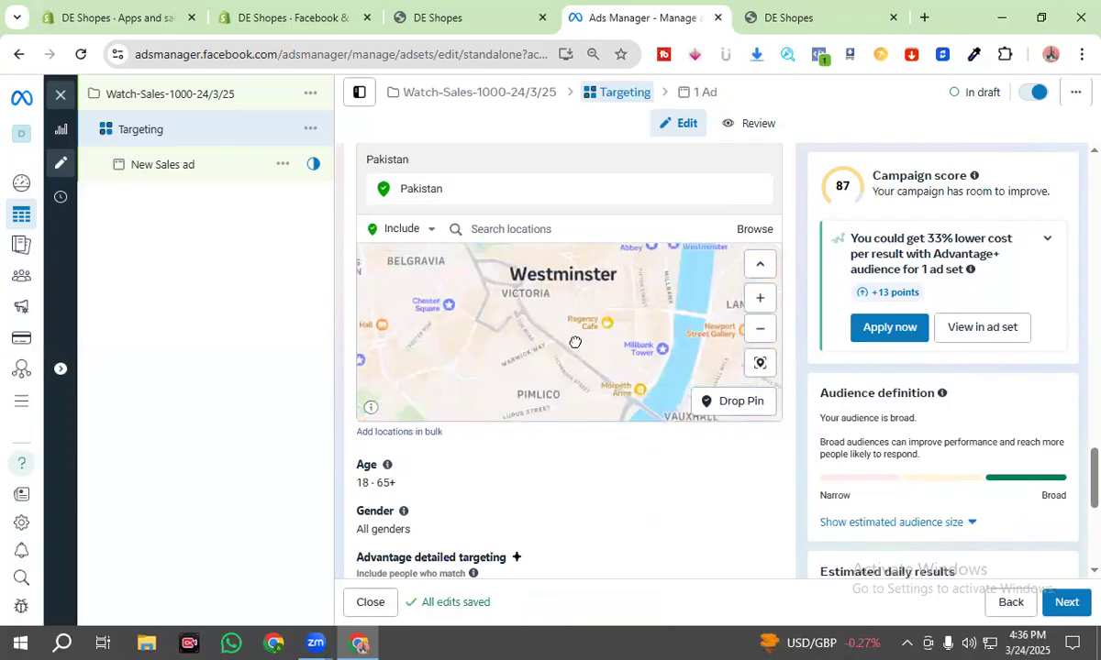
drag(540, 302, 552, 346)
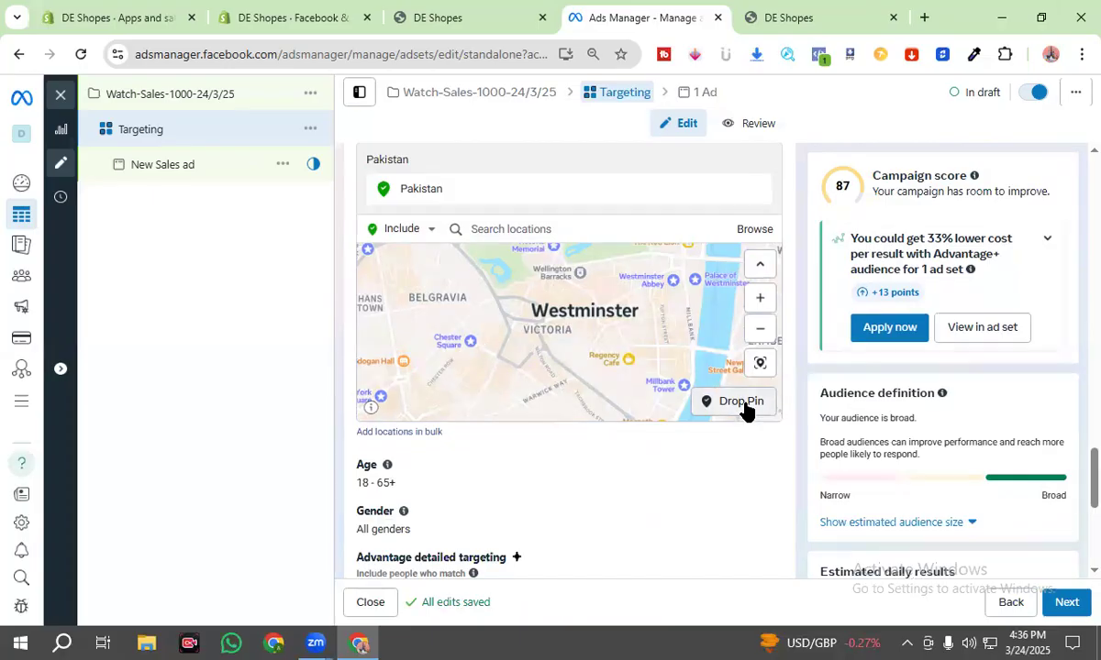
click(741, 404)
click(645, 356)
click(542, 321)
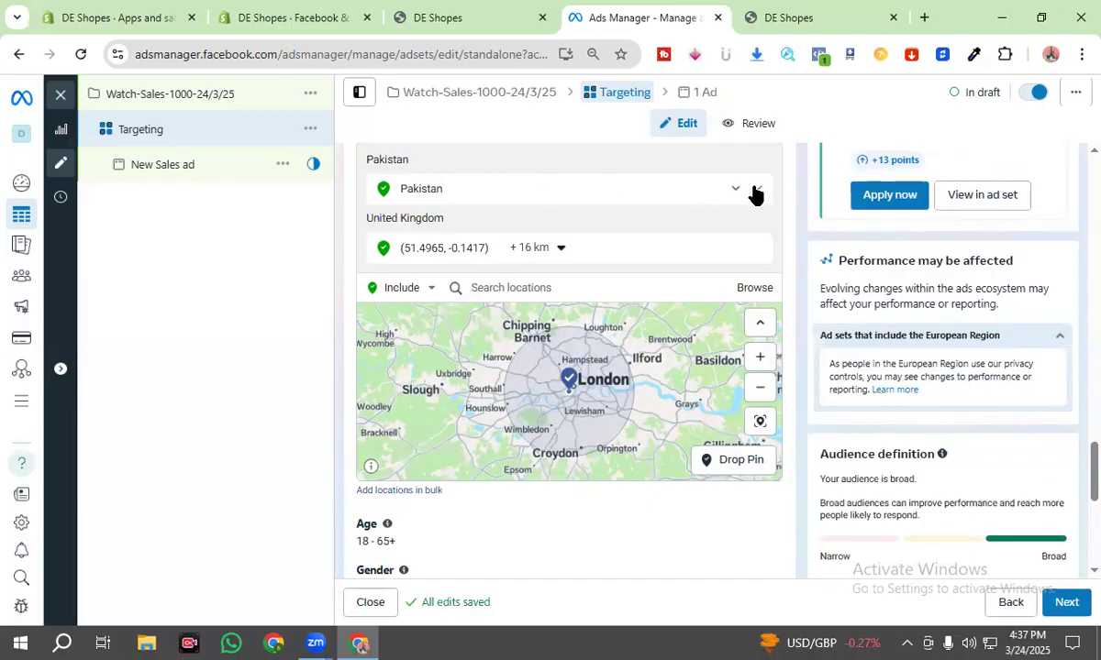
click(756, 190)
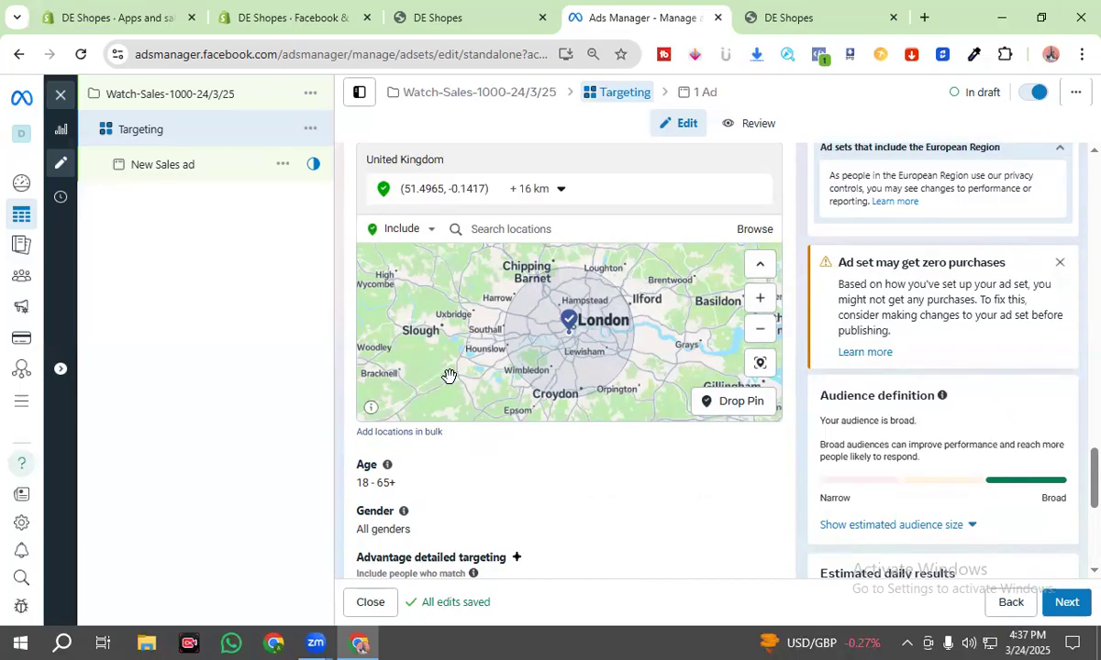
Step: Examine on the map how small an area the 16 km radius around the London pin covers
scroll(421, 356, down, 2)
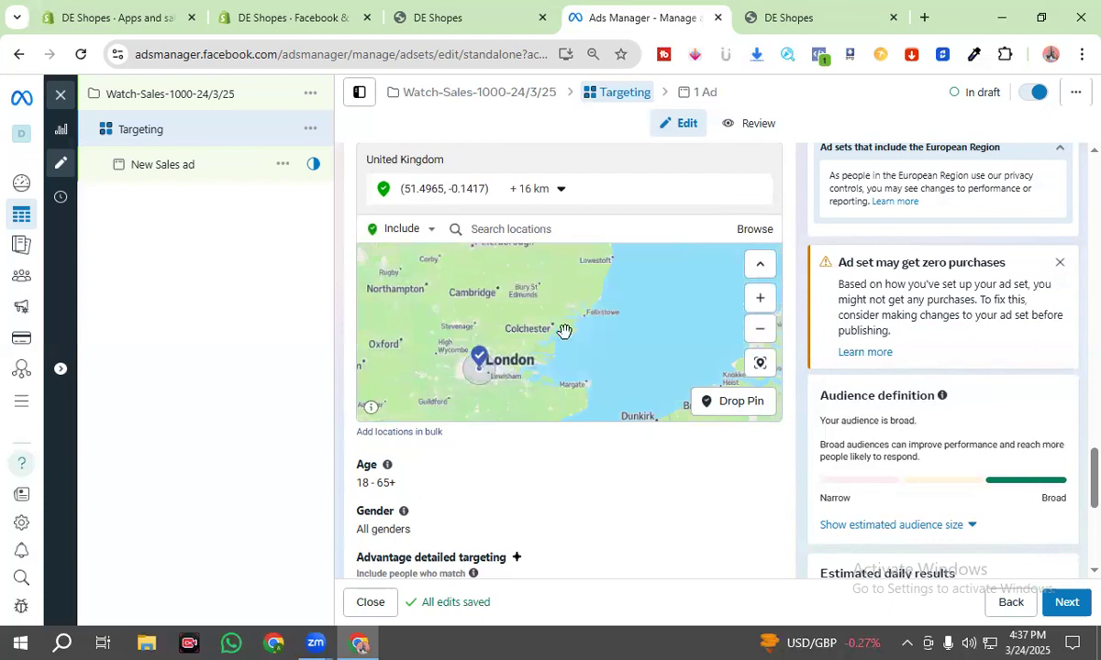
scroll(602, 366, down, 2)
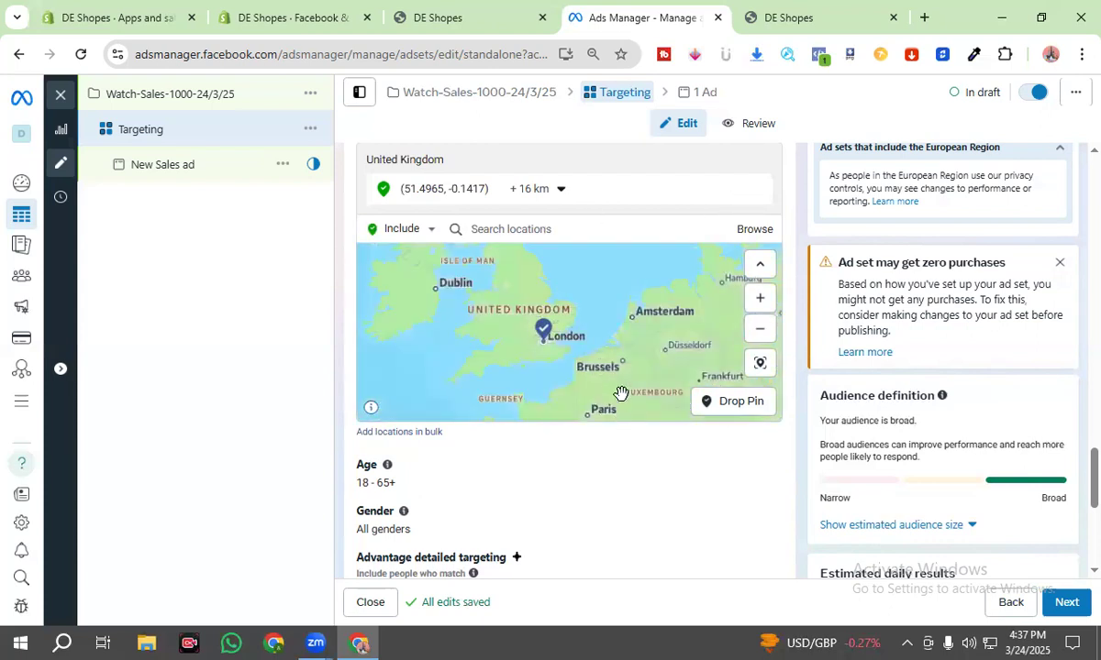
drag(597, 340, 572, 292)
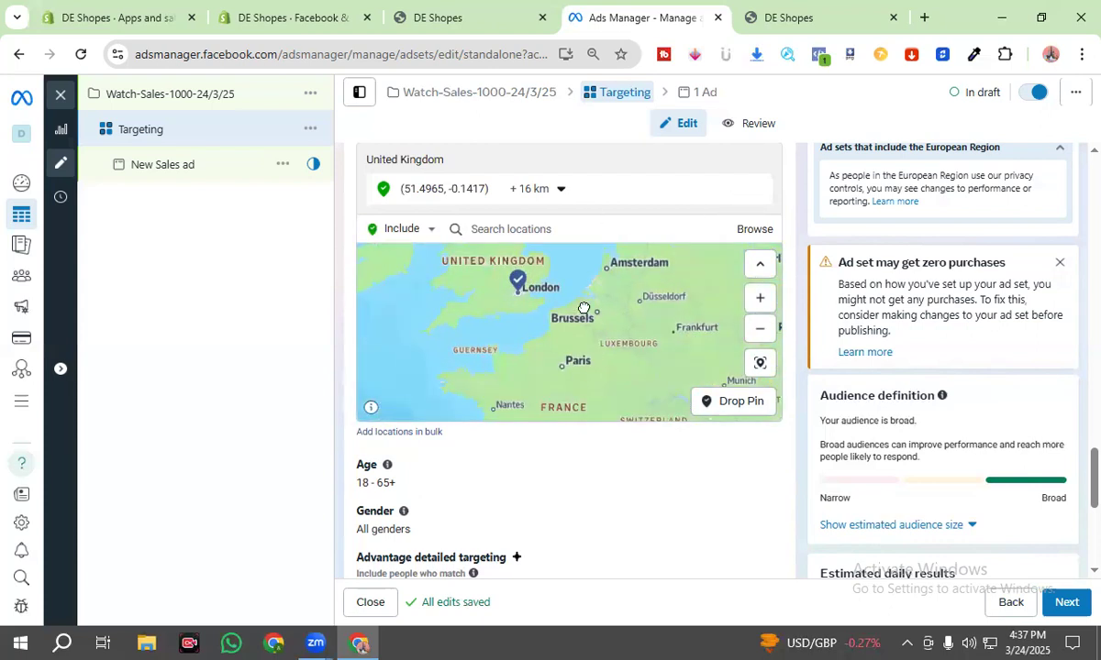
scroll(631, 370, up, 1)
scroll(631, 370, down, 2)
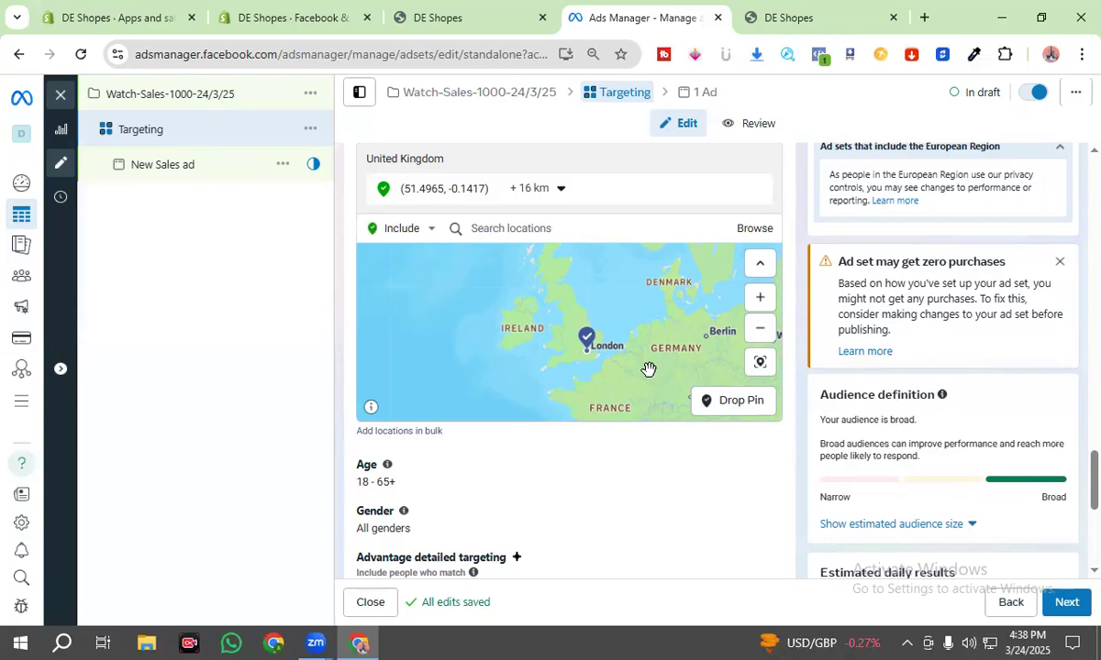
scroll(632, 367, down, 3)
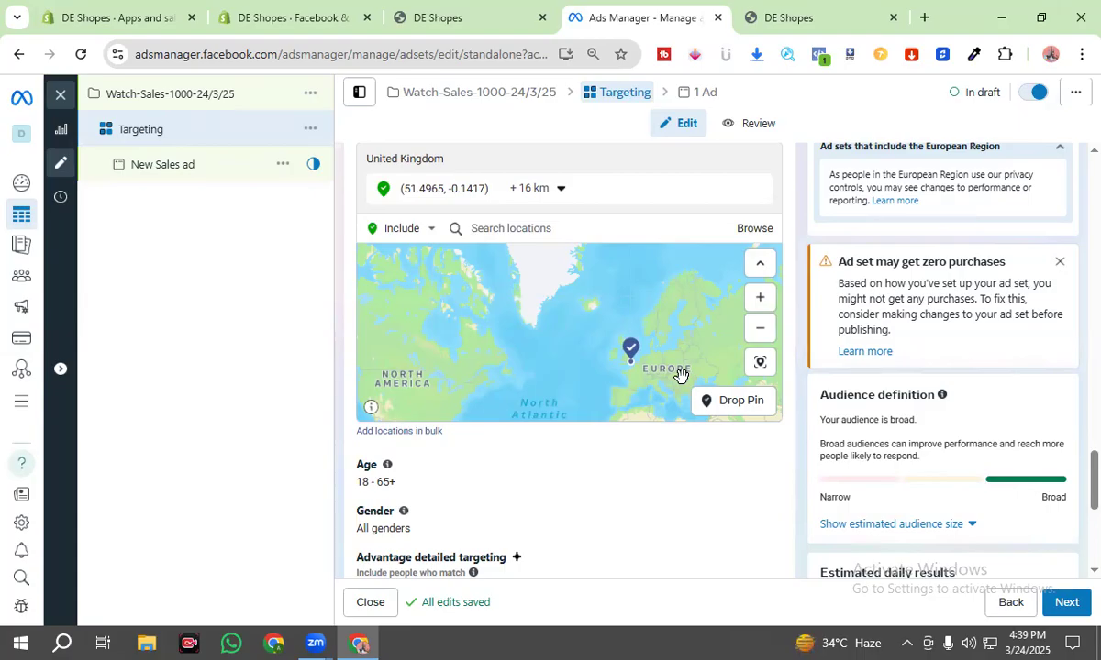
scroll(633, 374, down, 2)
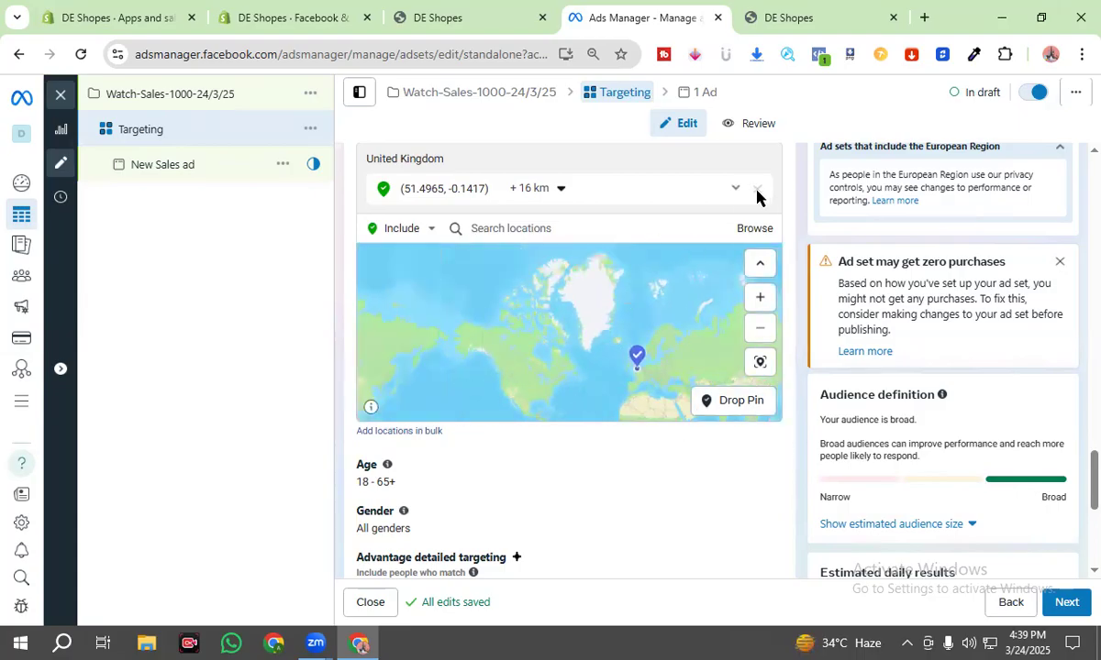
Step: Add the country Pakistan back to the included locations and remove the pinned London location
click(499, 218)
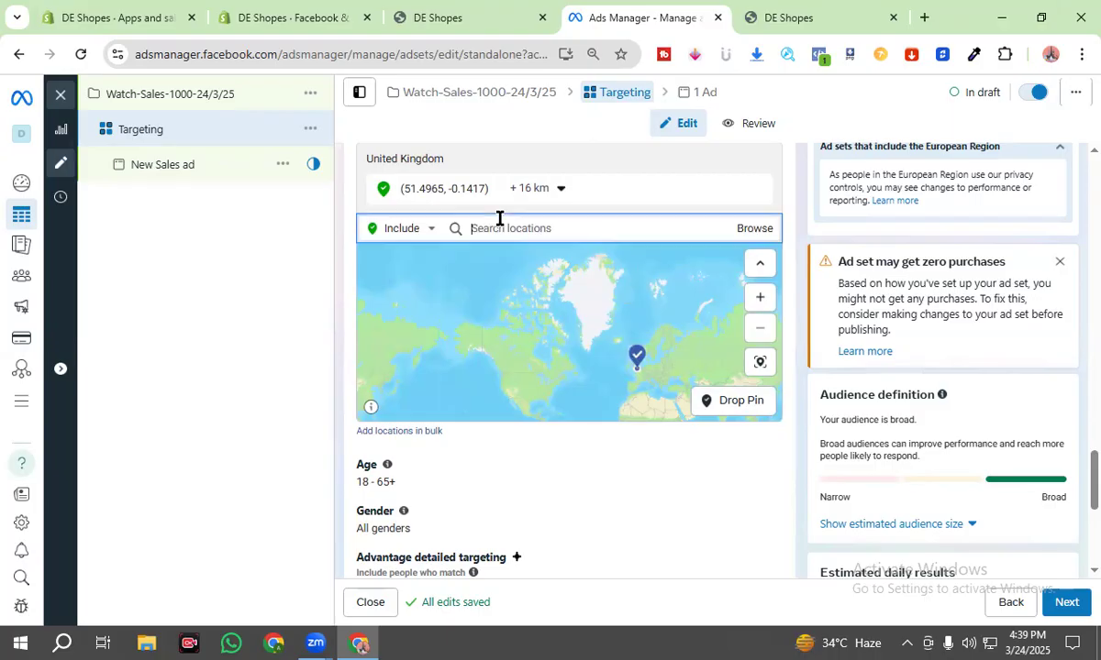
text(pakitsan)
key(BackSpace)
key(BackSpace)
key(BackSpace)
key(BackSpace)
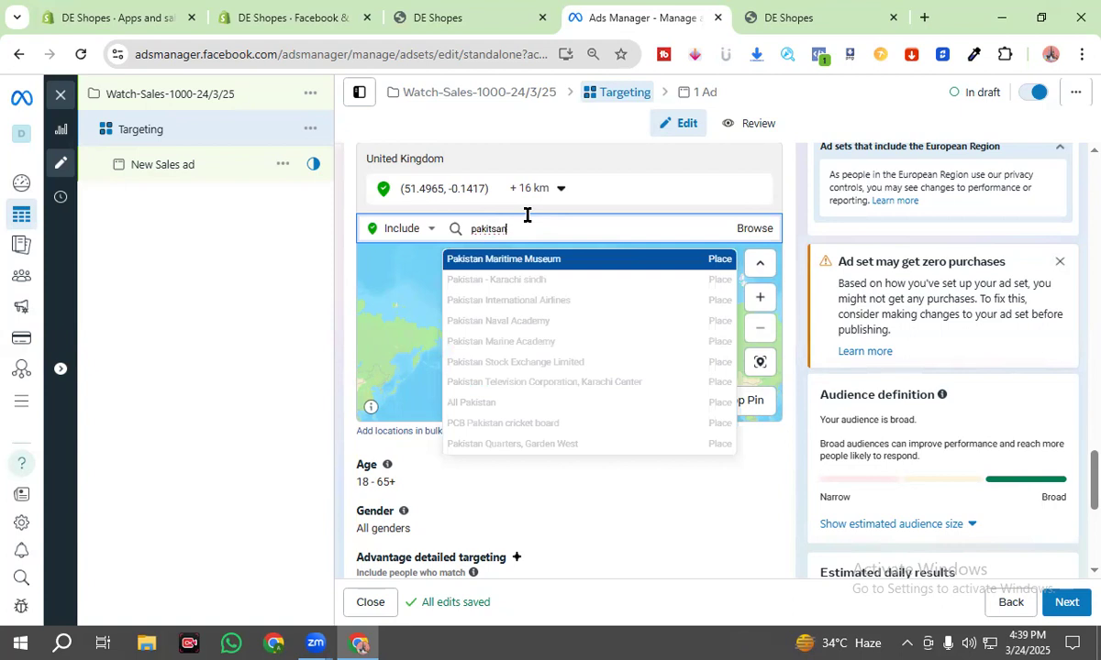
text(stan)
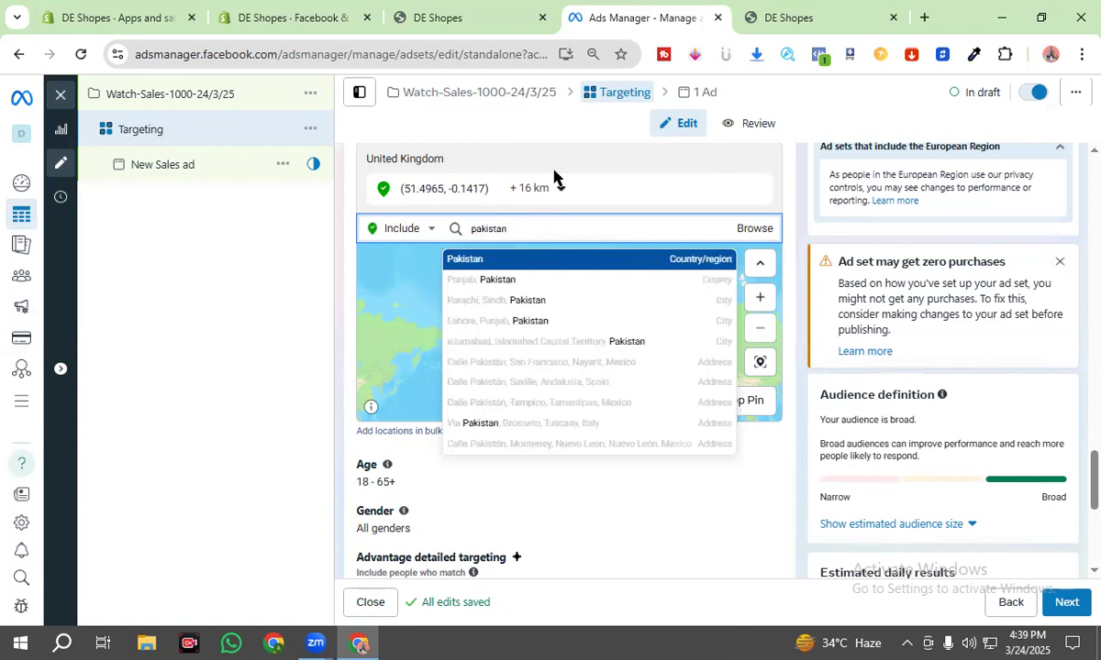
click(514, 261)
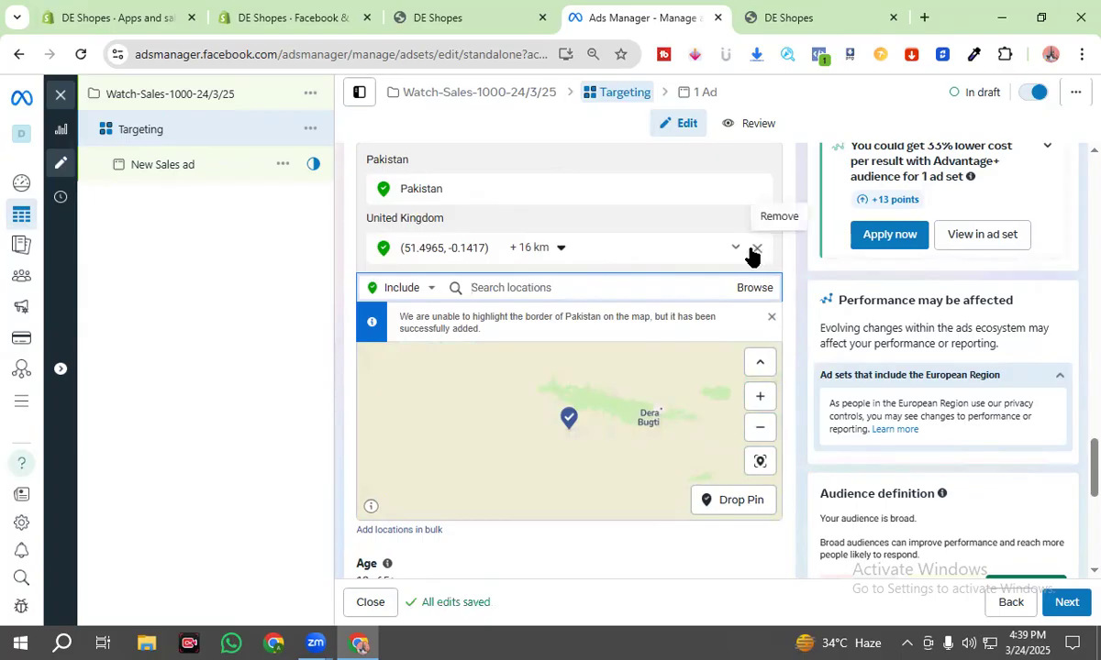
click(755, 249)
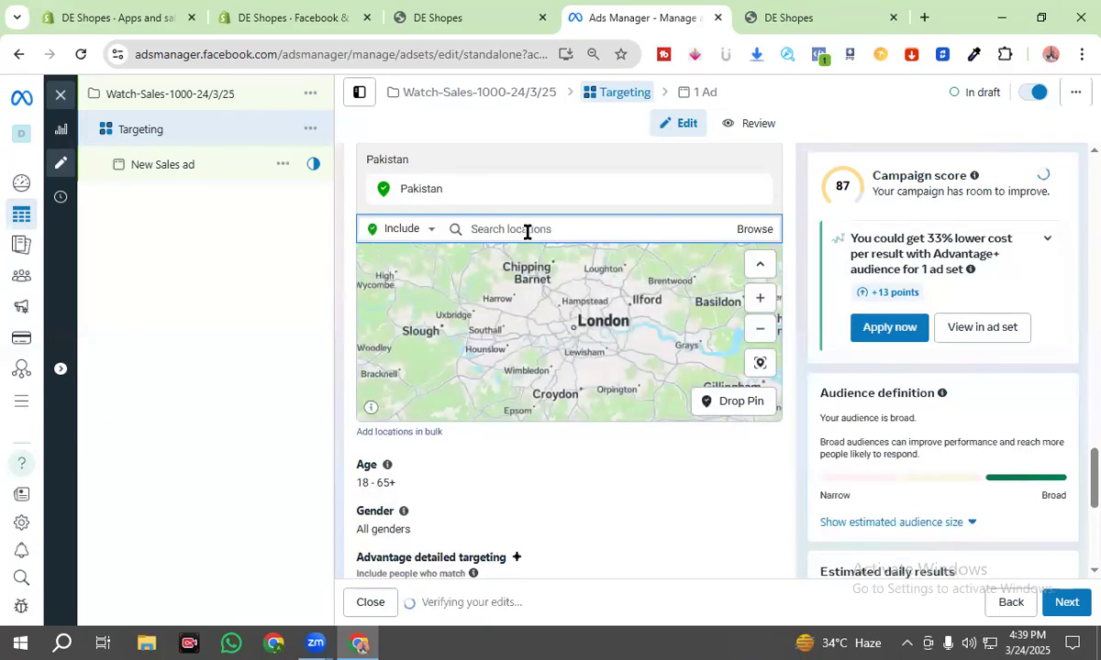
Step: Search the ad set's locations for Pakistan and review the suggested regions, cities and places
text(pakistab)
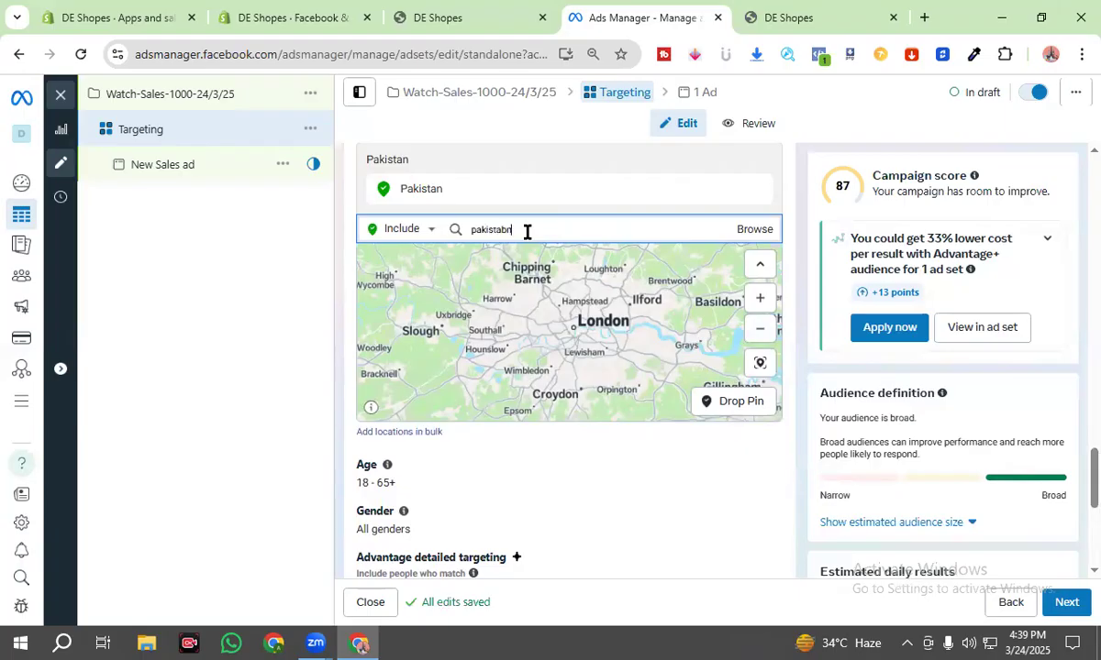
key(BackSpace)
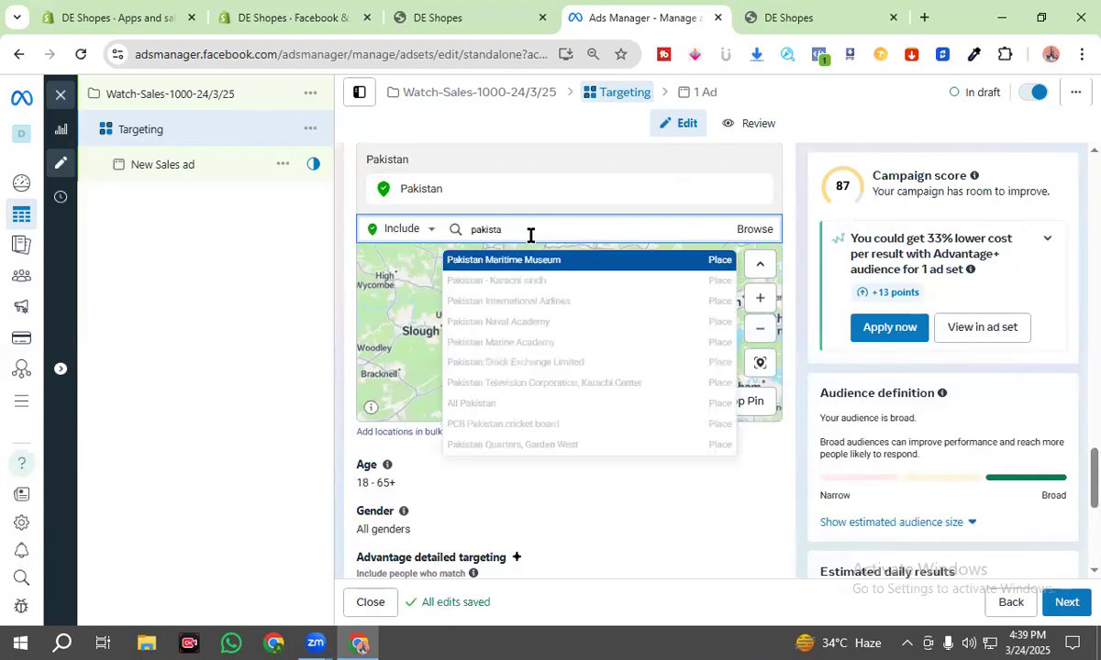
text(n)
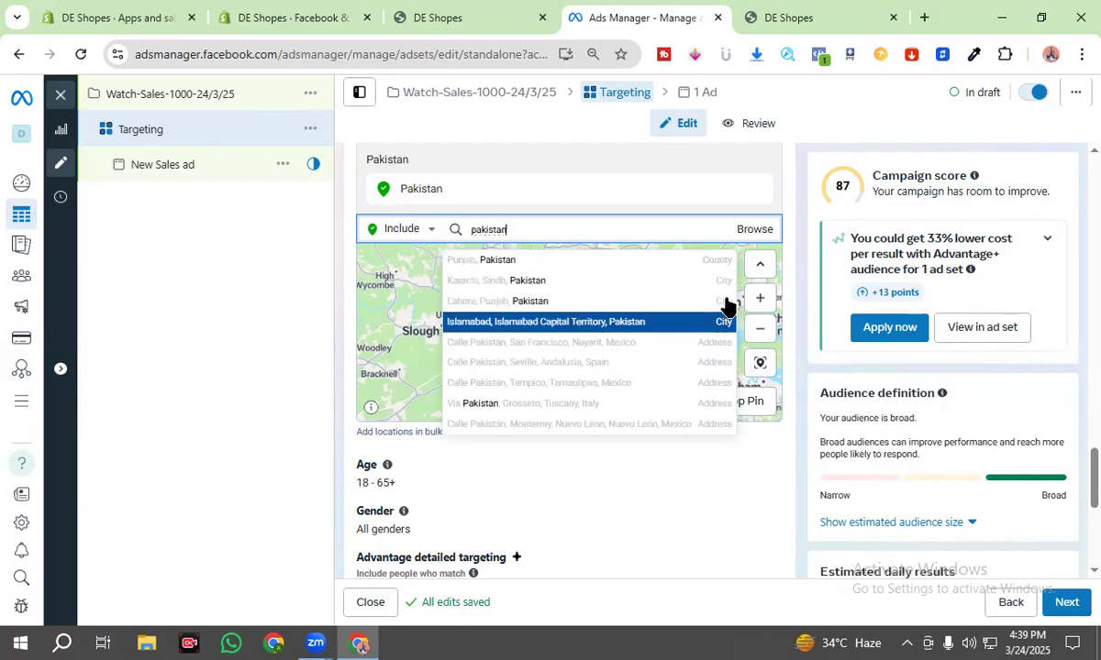
key(BackSpace)
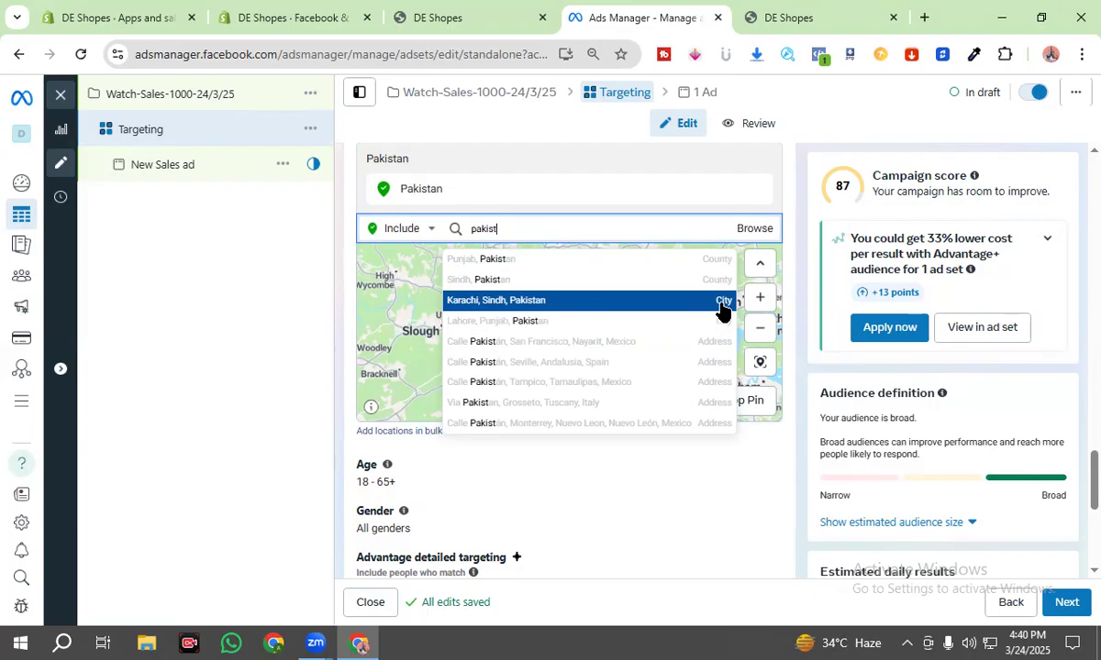
Step: Try to add the city Karachi, Sindh, Pakistan to the ad set's included locations
drag(508, 228, 432, 231)
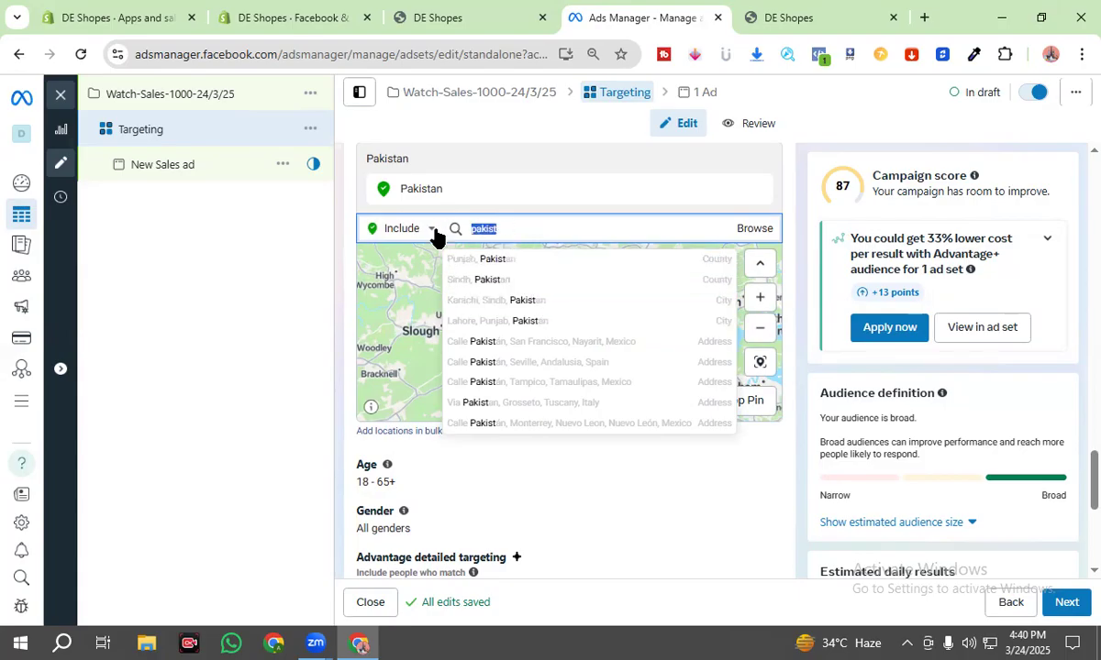
text(karachi)
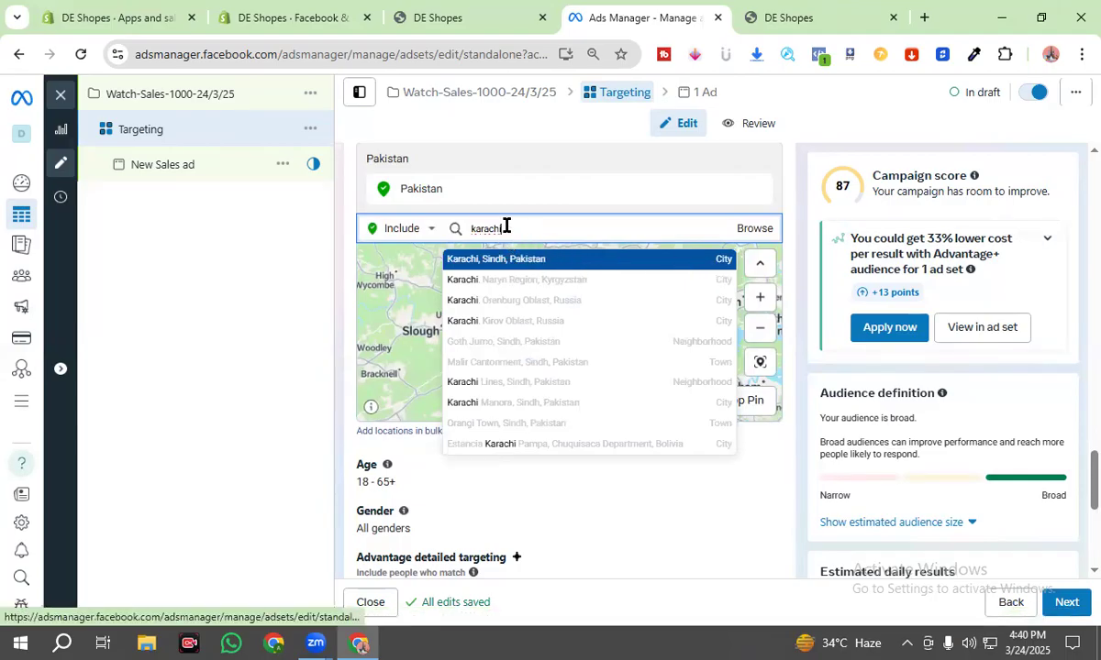
key(Return)
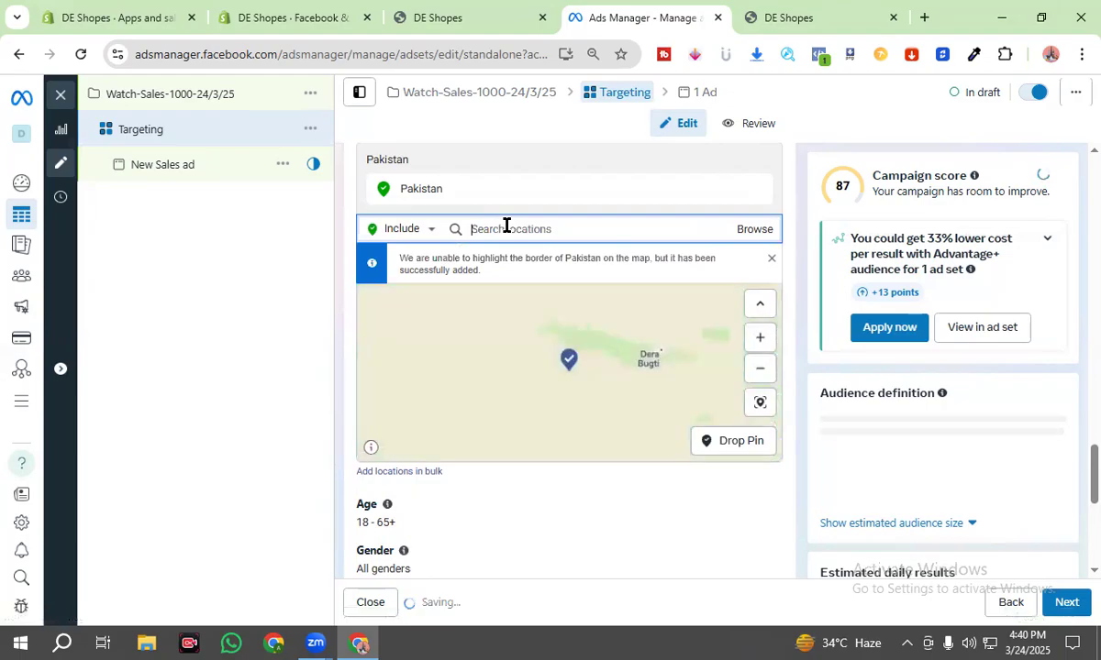
Step: Search for Lahore and include the city Lahore, Punjab, Pakistan as the audience location
text(la)
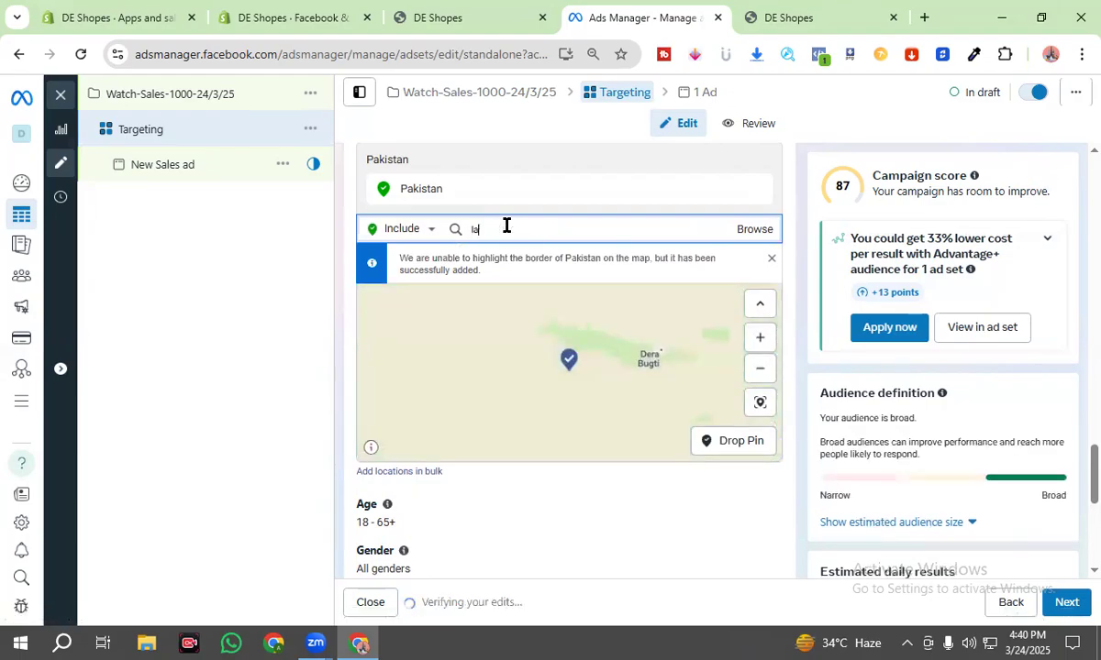
text(hore)
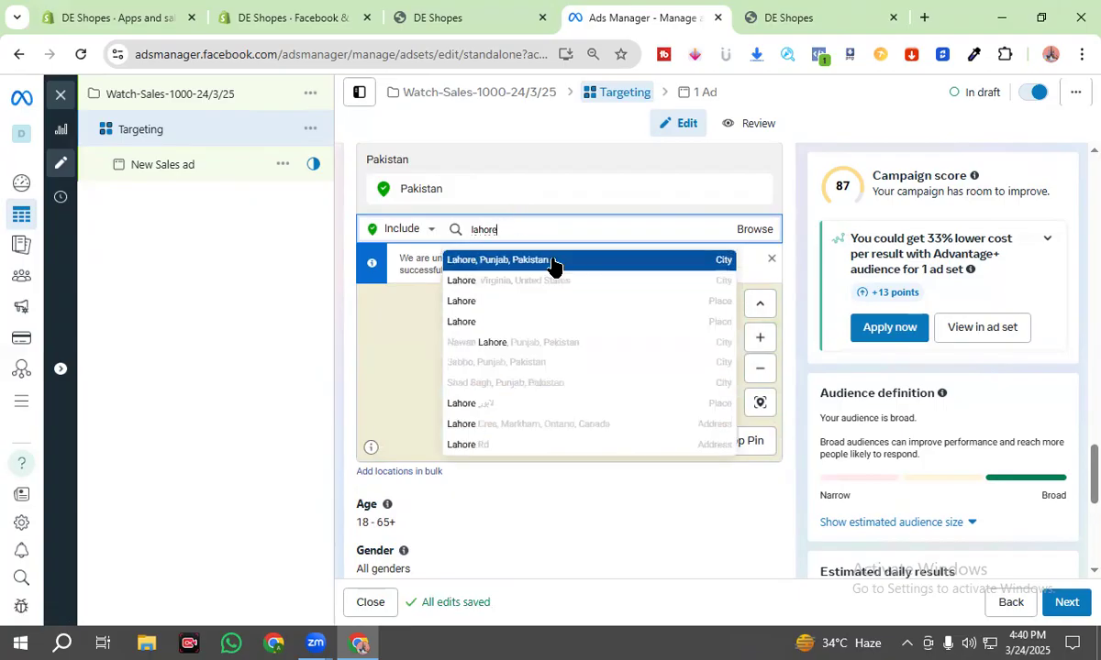
click(708, 266)
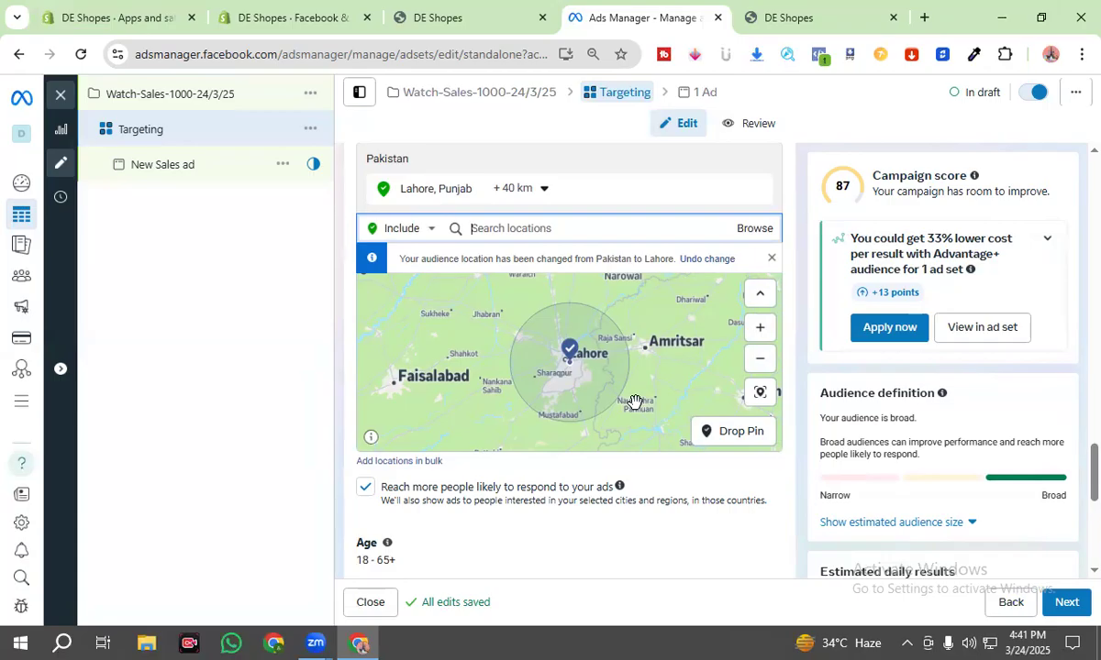
Step: Add the country Pakistan as the included location in place of the city Lahore
click(557, 229)
text(pakistan)
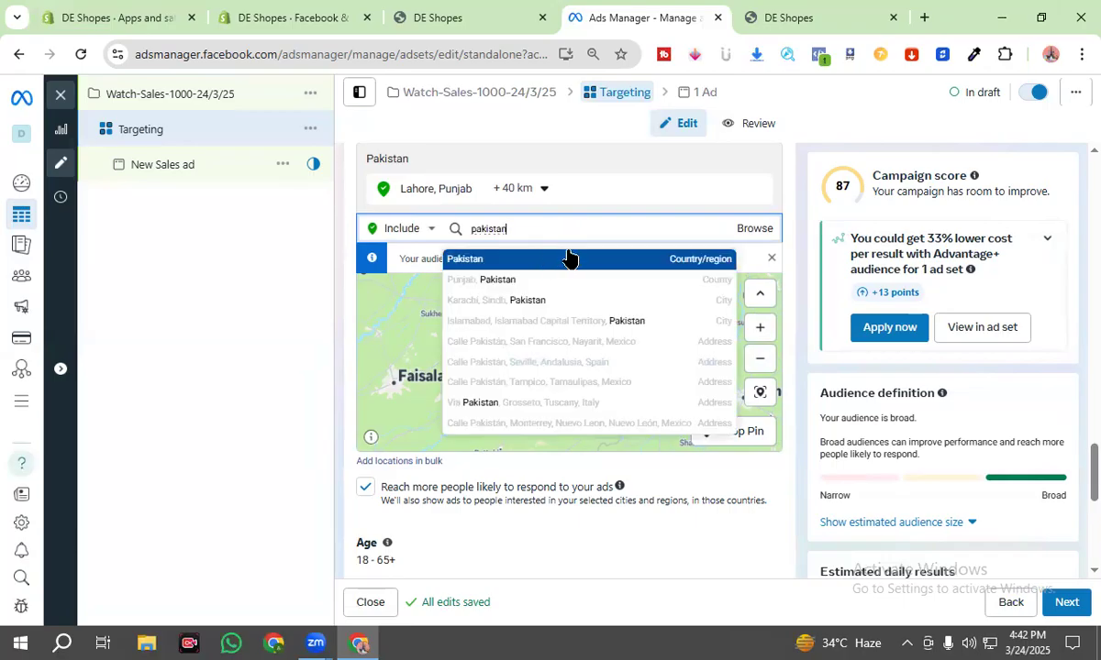
double_click(568, 256)
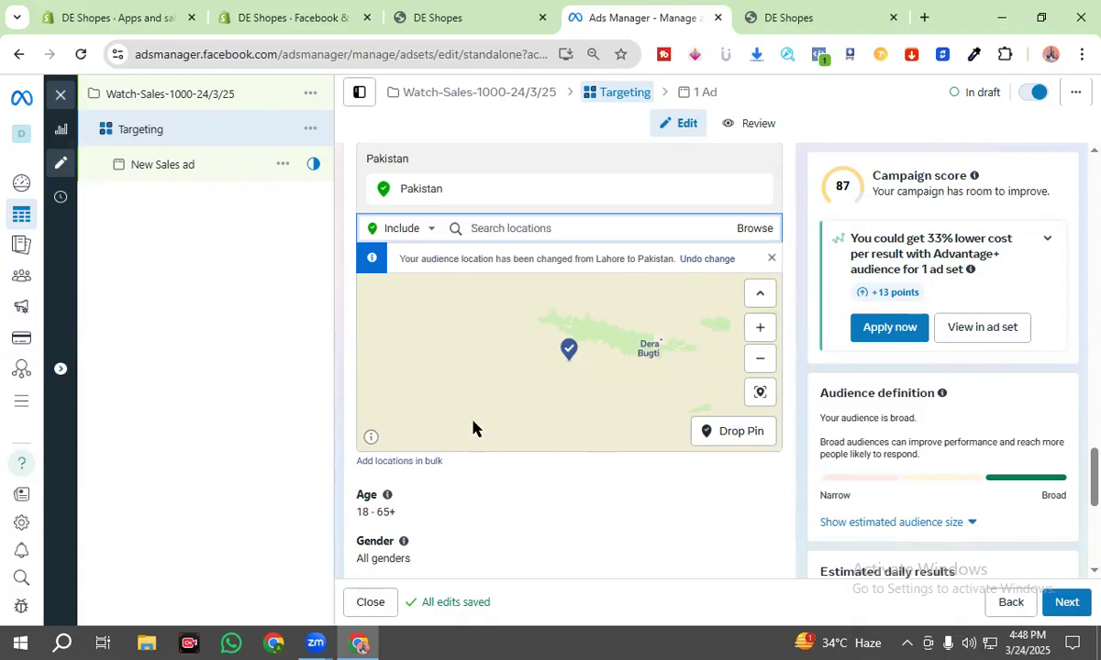
Step: Open the audience's age range for editing
scroll(364, 422, down, 2)
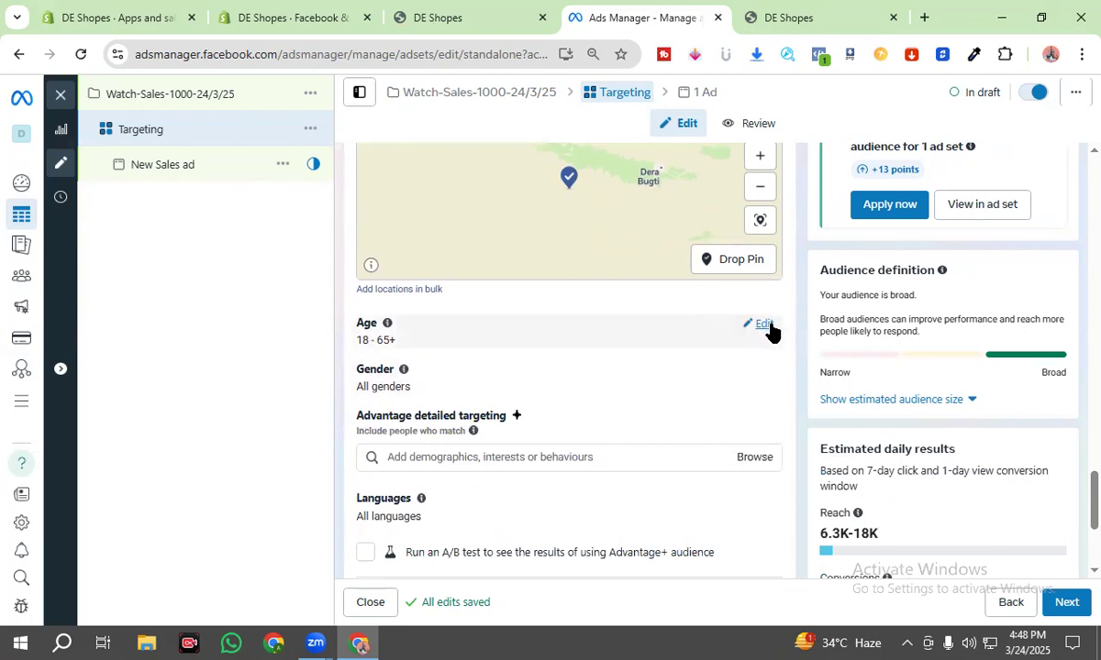
click(765, 326)
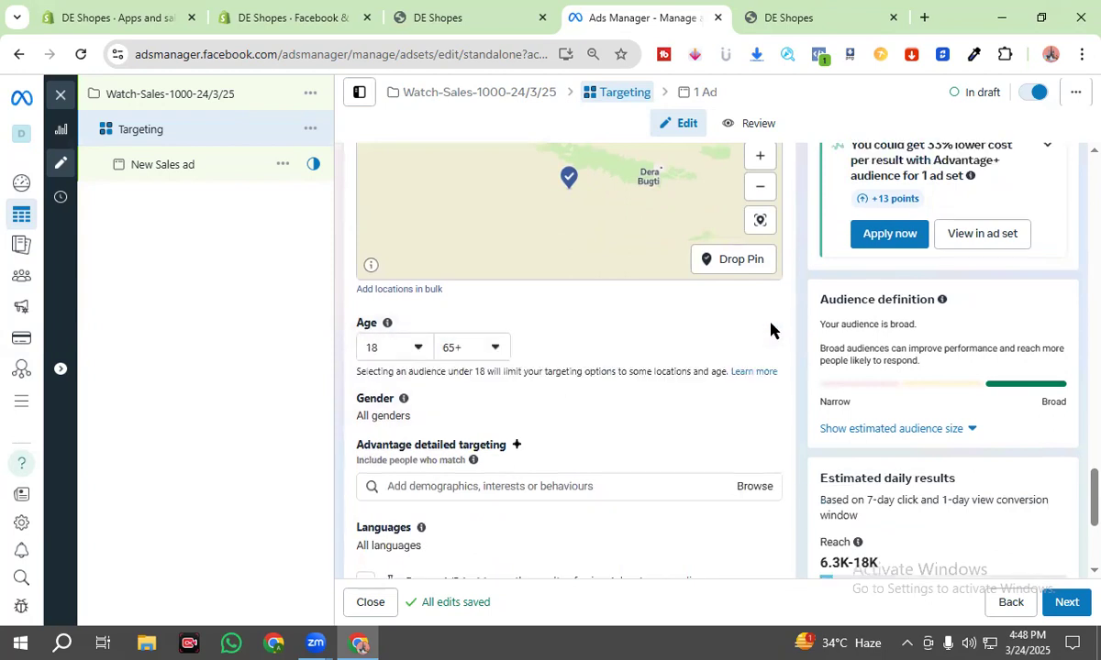
Step: Browse the DE Shopes storefront, view the Mens Distressed Brown Motorcycle Leather Jacket product page, then return to Ads Manager
click(789, 18)
scroll(553, 284, down, 3)
scroll(553, 291, down, 8)
scroll(553, 291, up, 1)
scroll(553, 292, up, 5)
scroll(228, 330, down, 5)
click(188, 300)
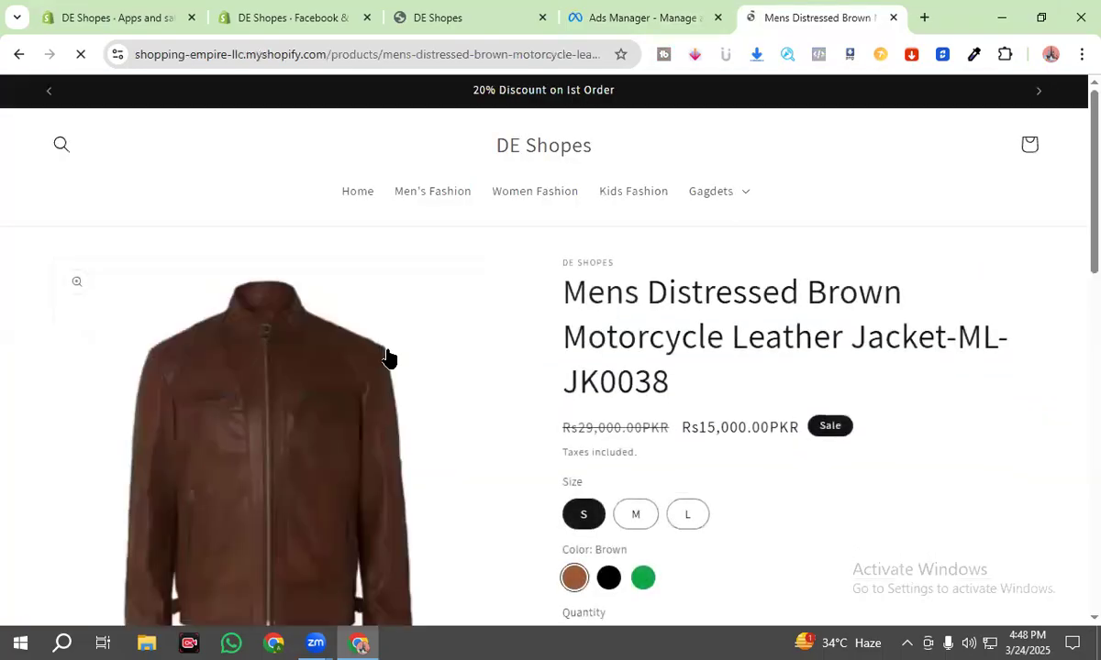
scroll(387, 358, down, 7)
scroll(386, 360, up, 4)
click(592, 7)
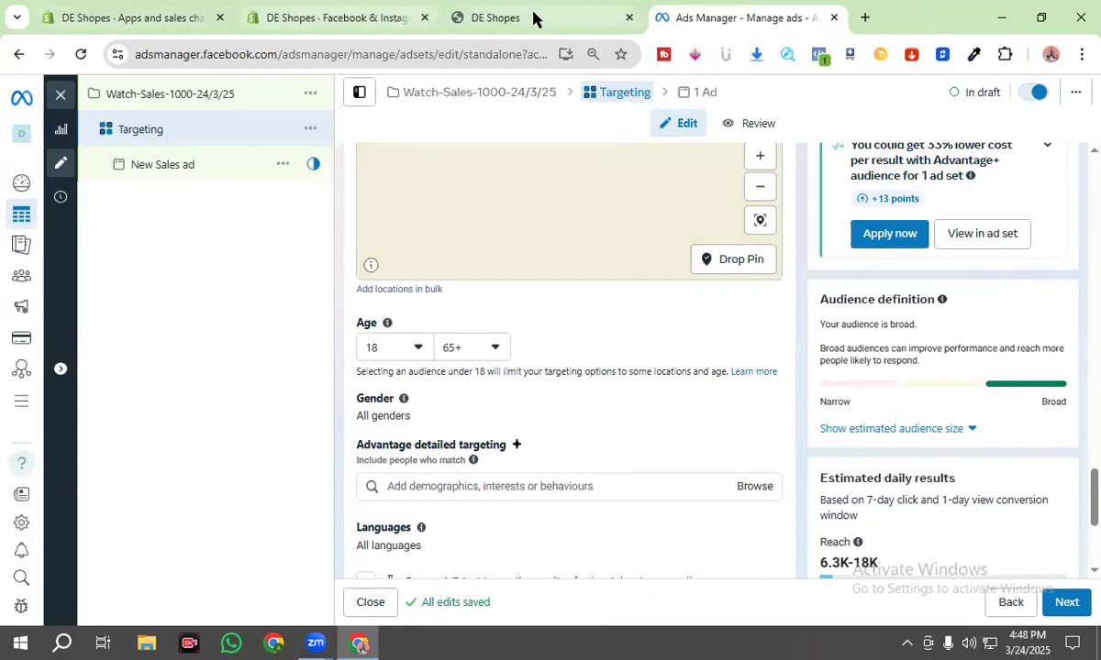
Step: Glance at the Shopify admin page, then return to Ads Manager and open the choices for the audience's minimum age
click(340, 13)
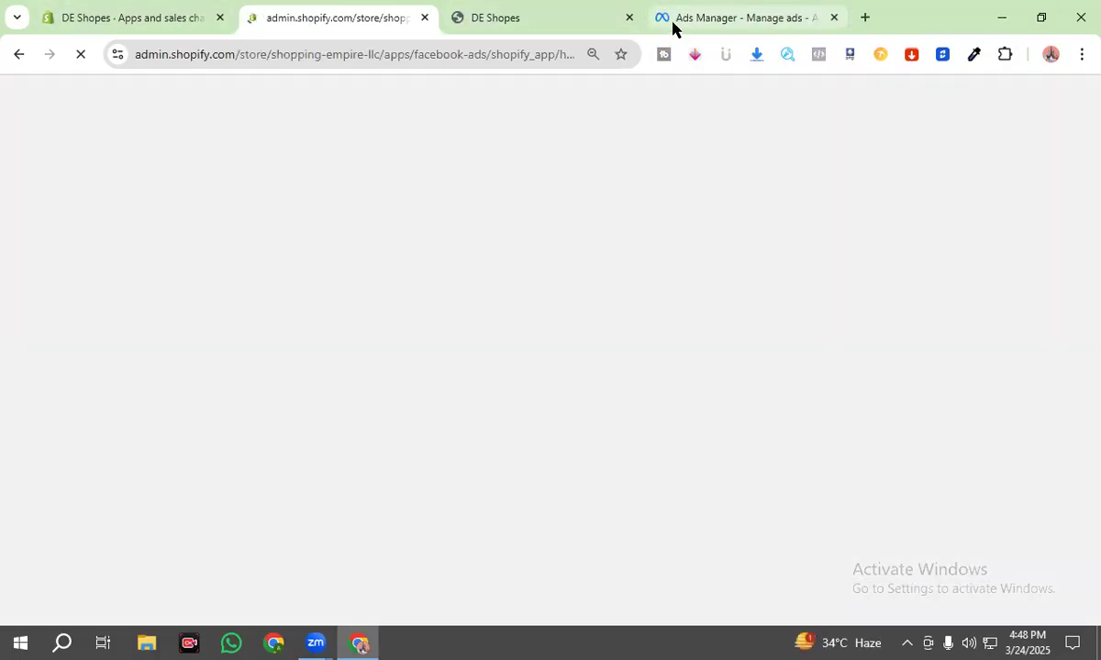
click(673, 26)
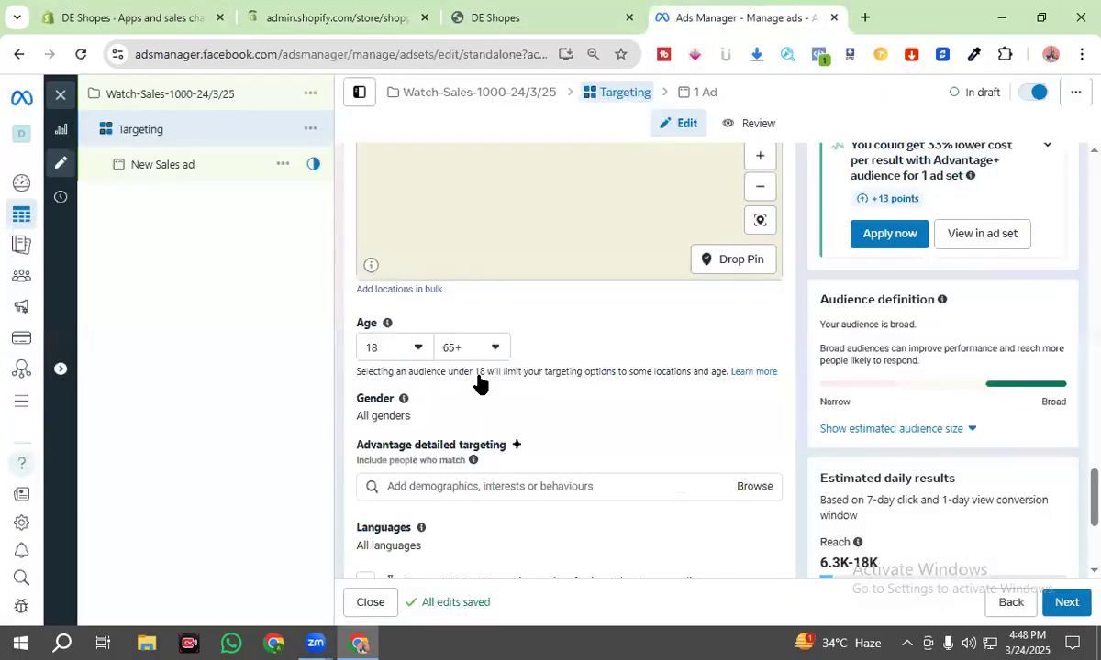
click(387, 354)
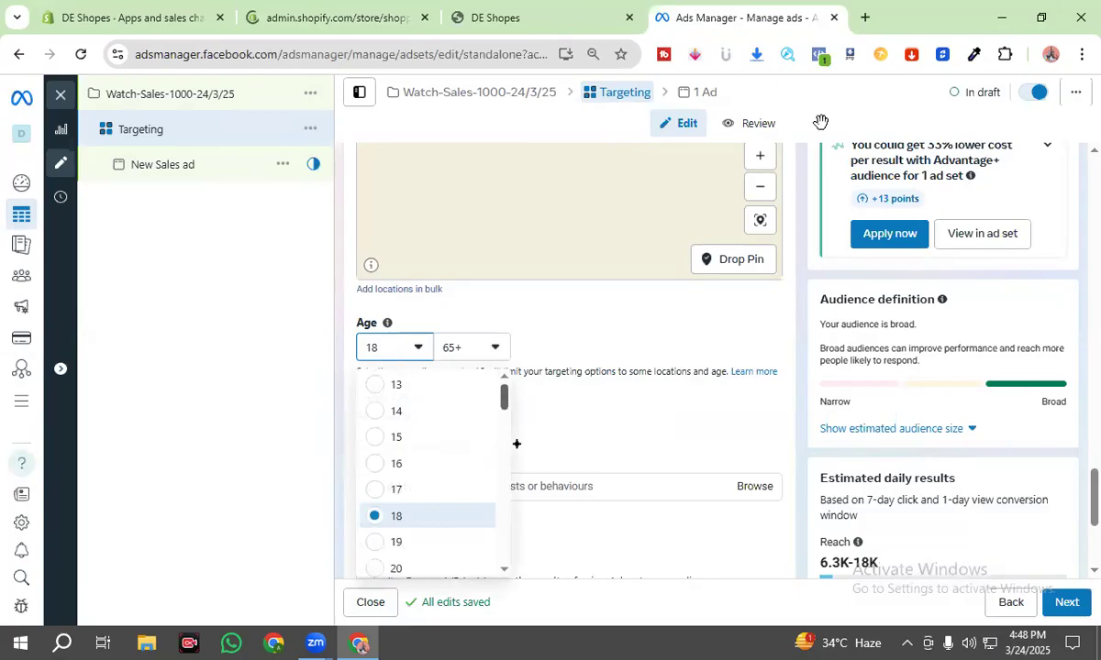
Step: Open the daraz.pk website in a new browser tab
key(ctrl+t)
click(465, 56)
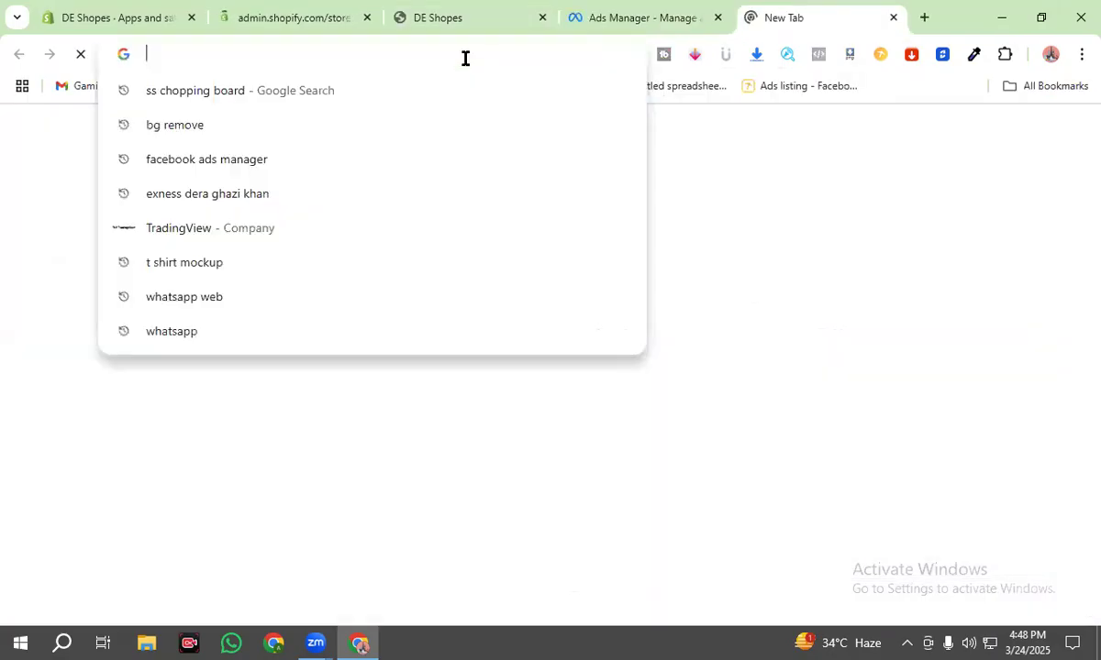
text(daraz.pk)
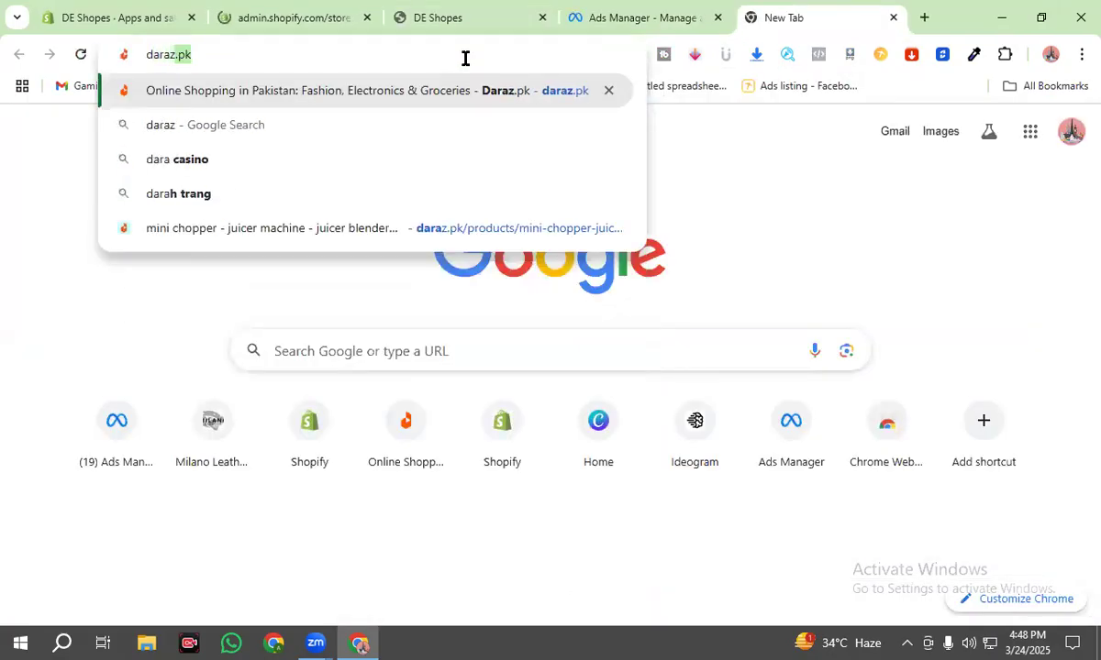
key(Return)
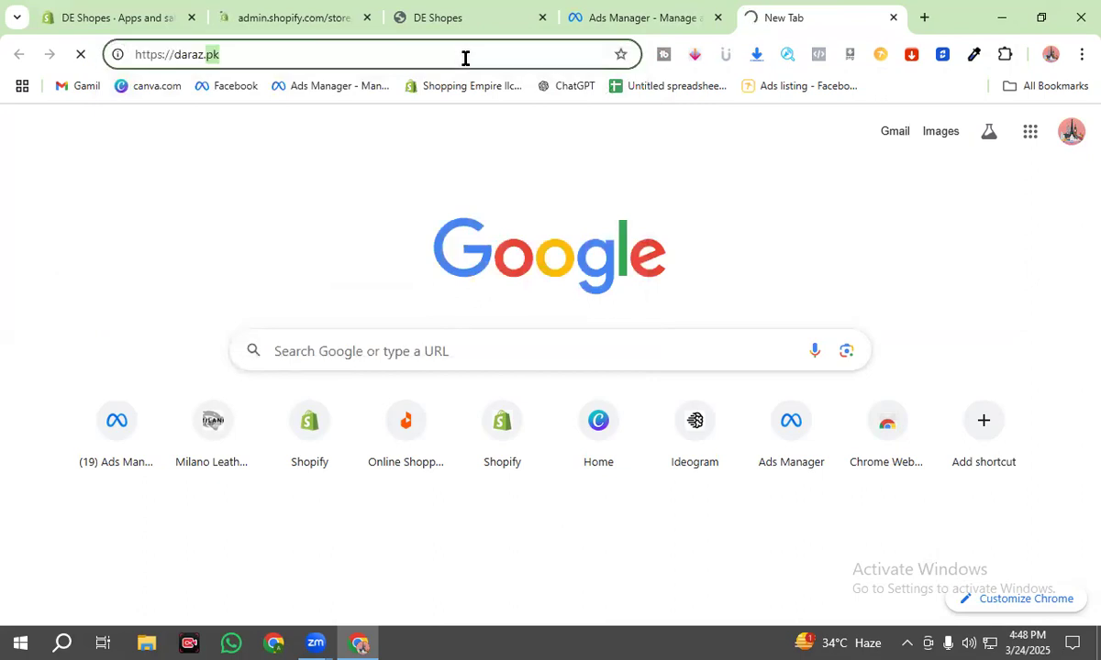
Step: Search Google for "men watch" in place of the Daraz page
click(465, 57)
key(BackSpace)
text(w)
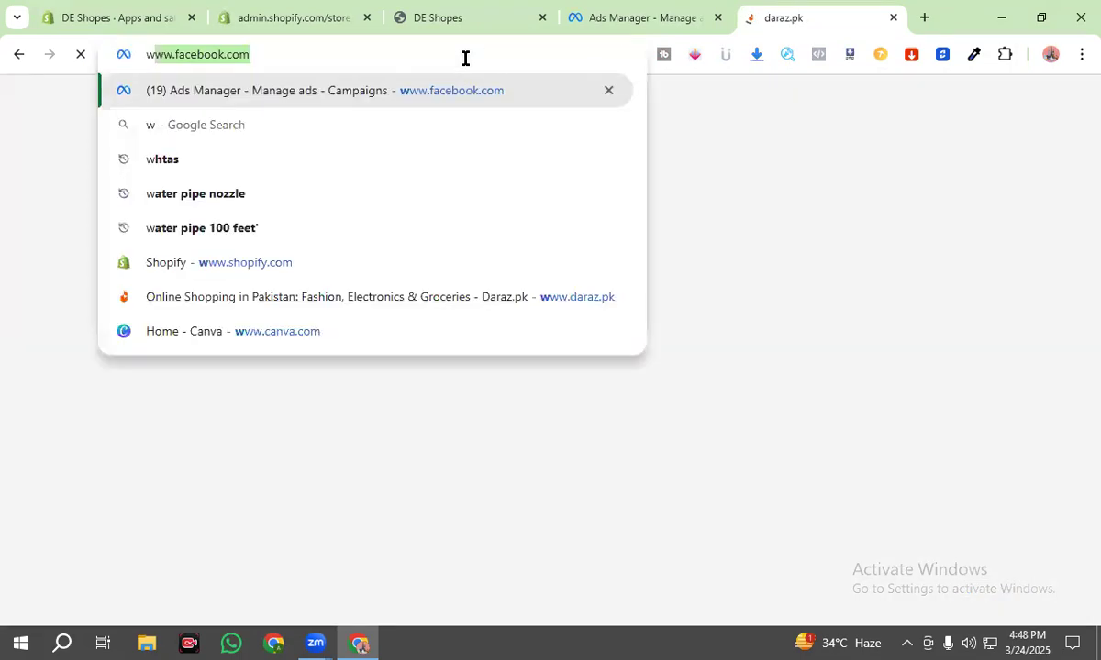
key(BackSpace)
key(BackSpace)
text(m)
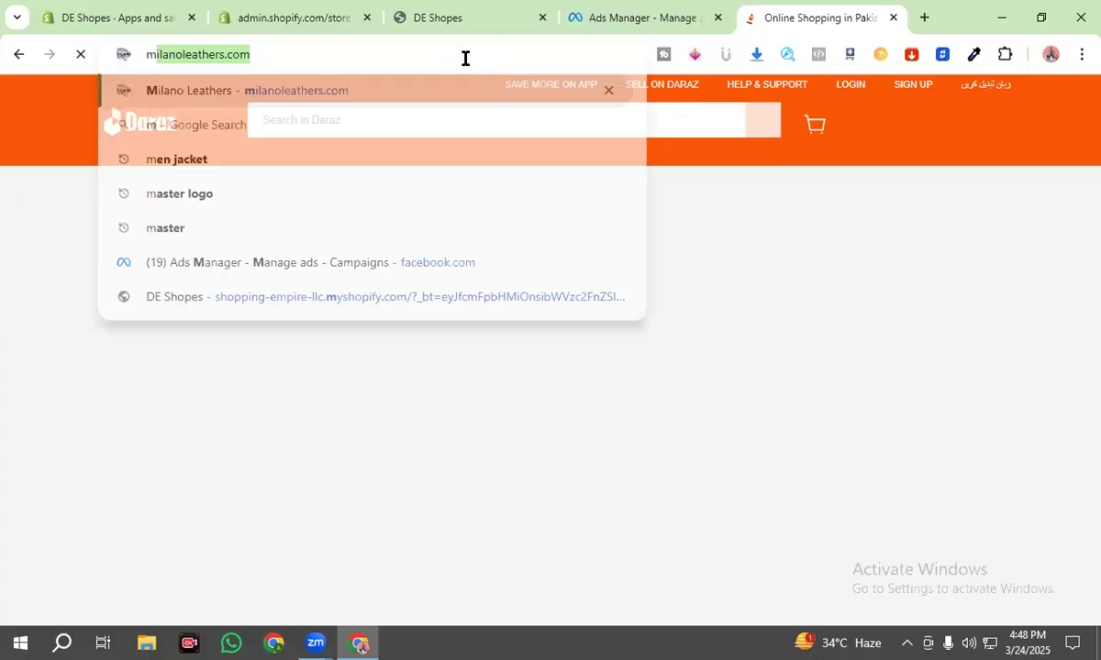
text(en watch)
key(Return)
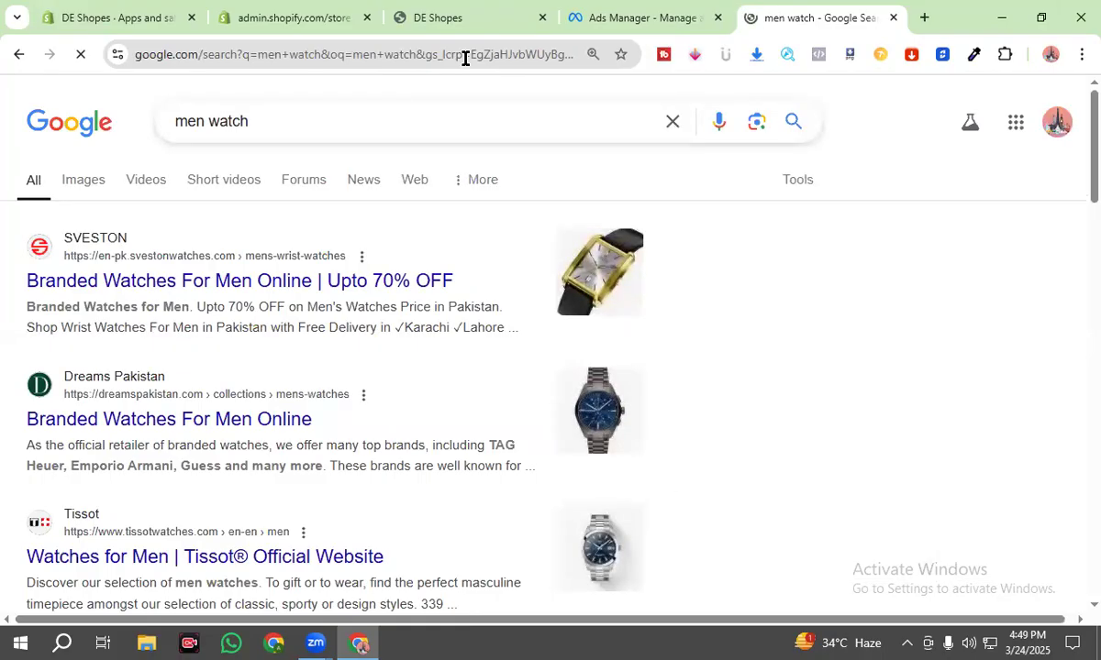
right_click(246, 556)
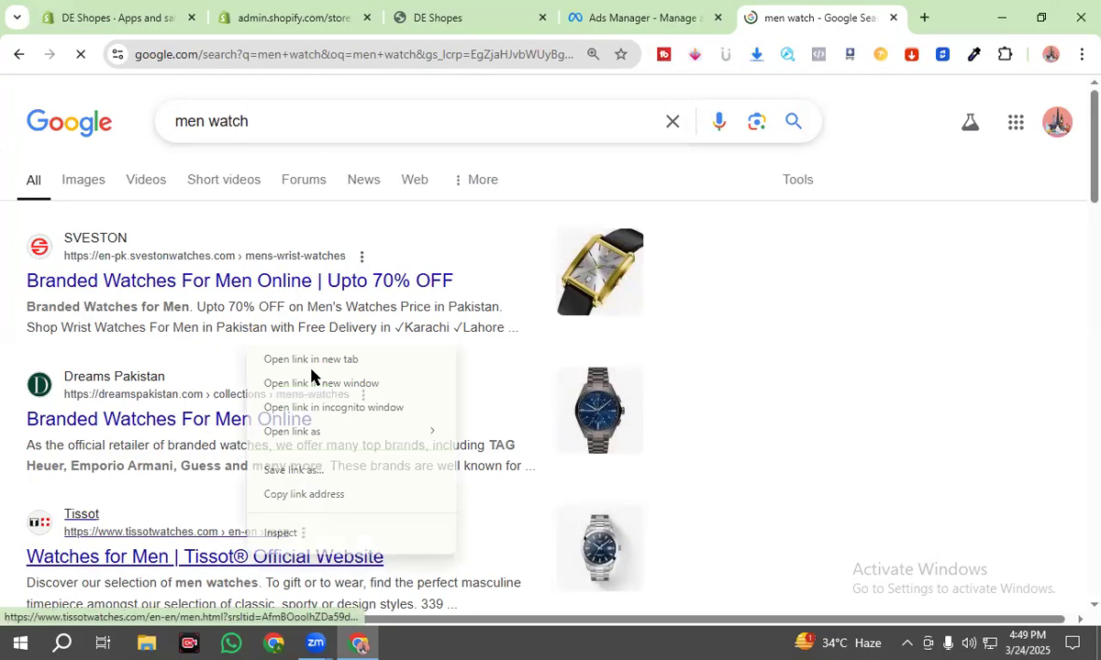
click(280, 365)
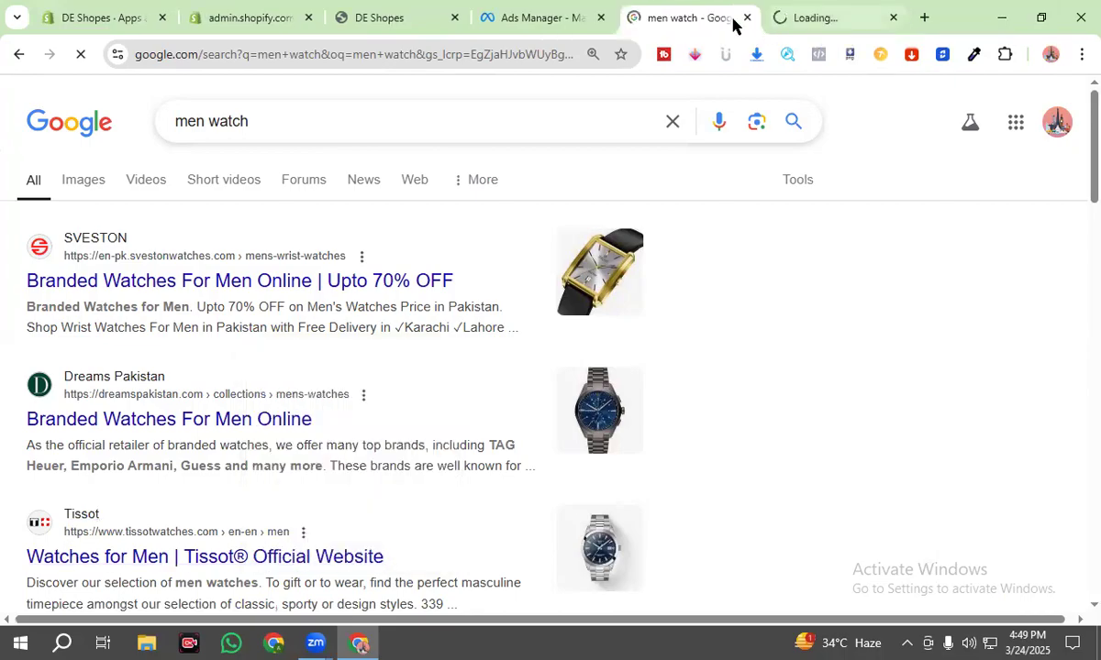
click(892, 18)
Step: Change the Google search to "smart watch"
key(slash)
text(s)
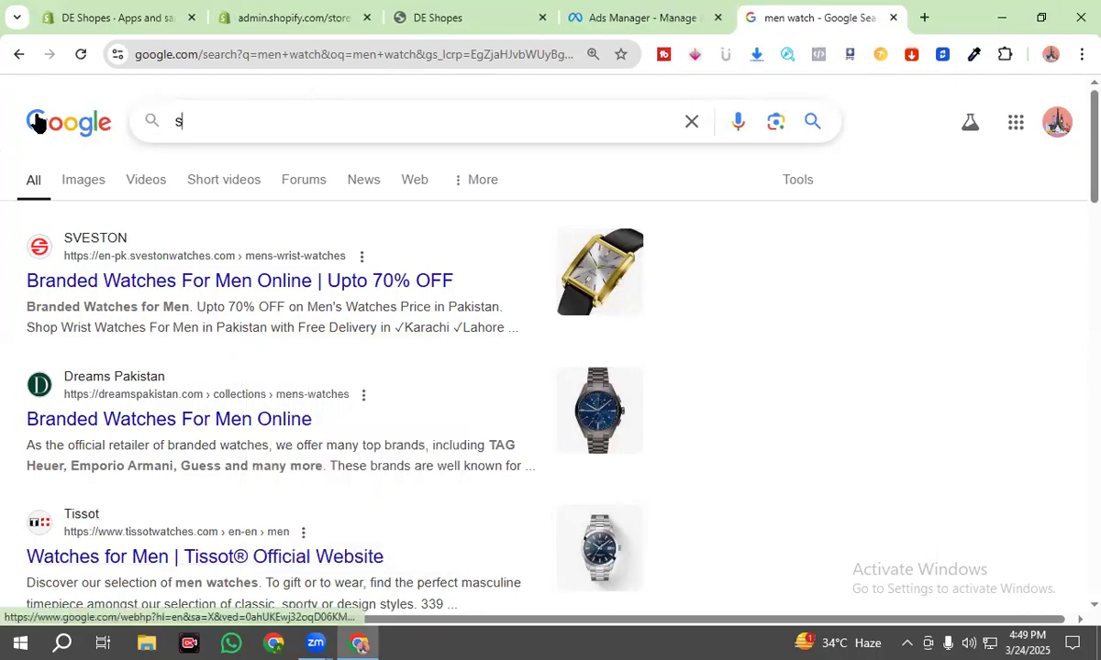
text(mart watch)
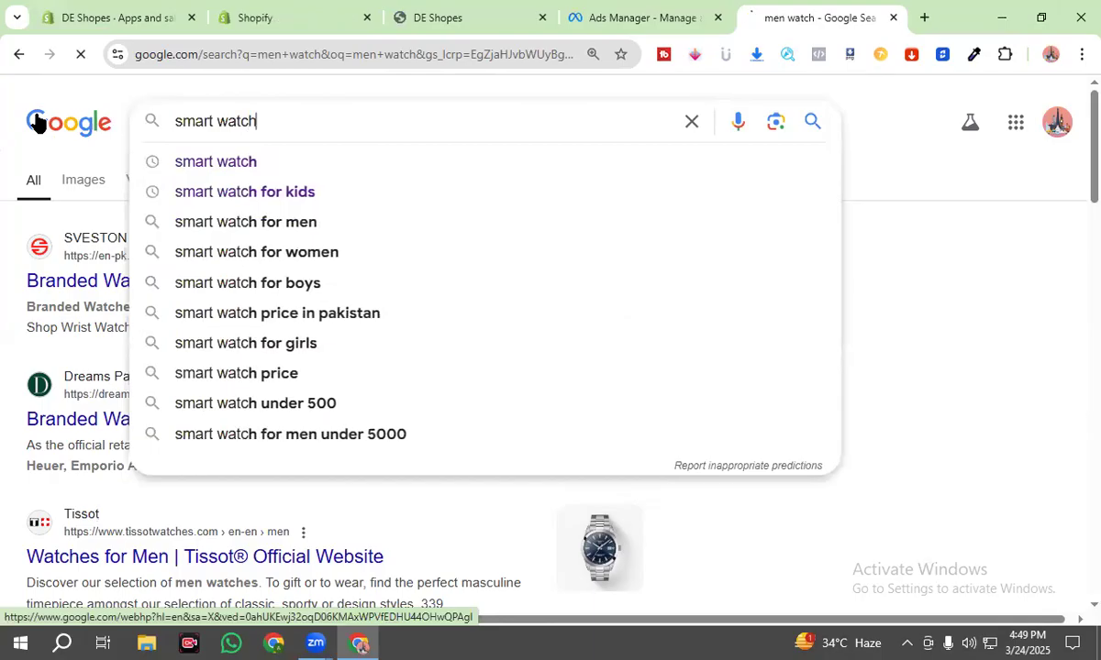
key(Return)
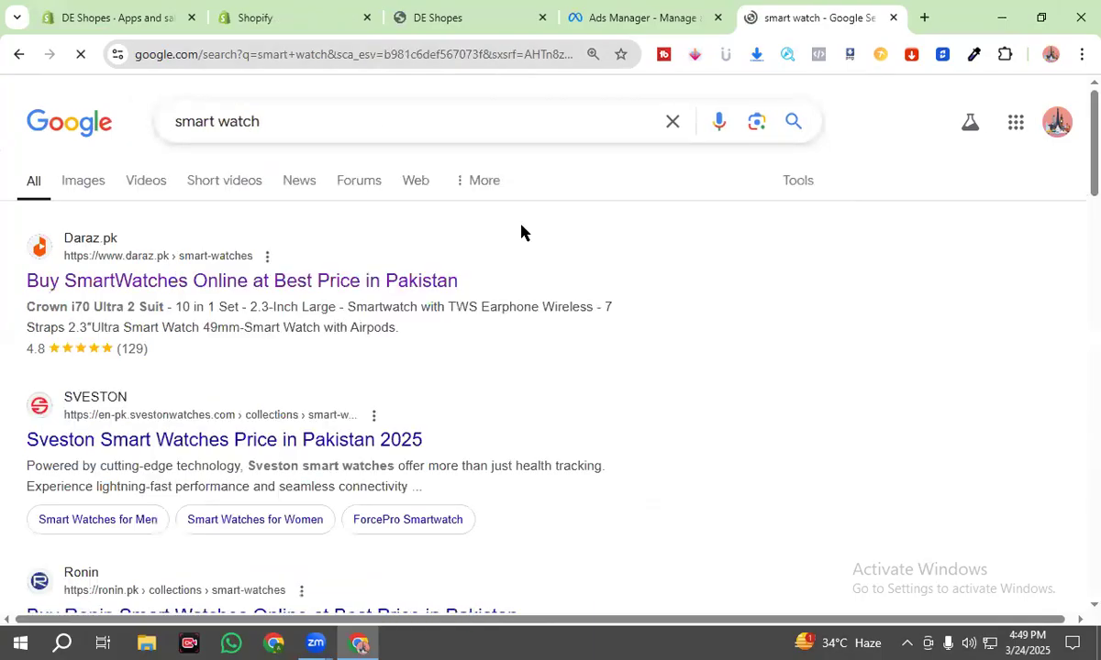
Step: Open the Daraz.pk smart watches result in its own tab and view the T900 Ultra Smartwatch product page
right_click(265, 289)
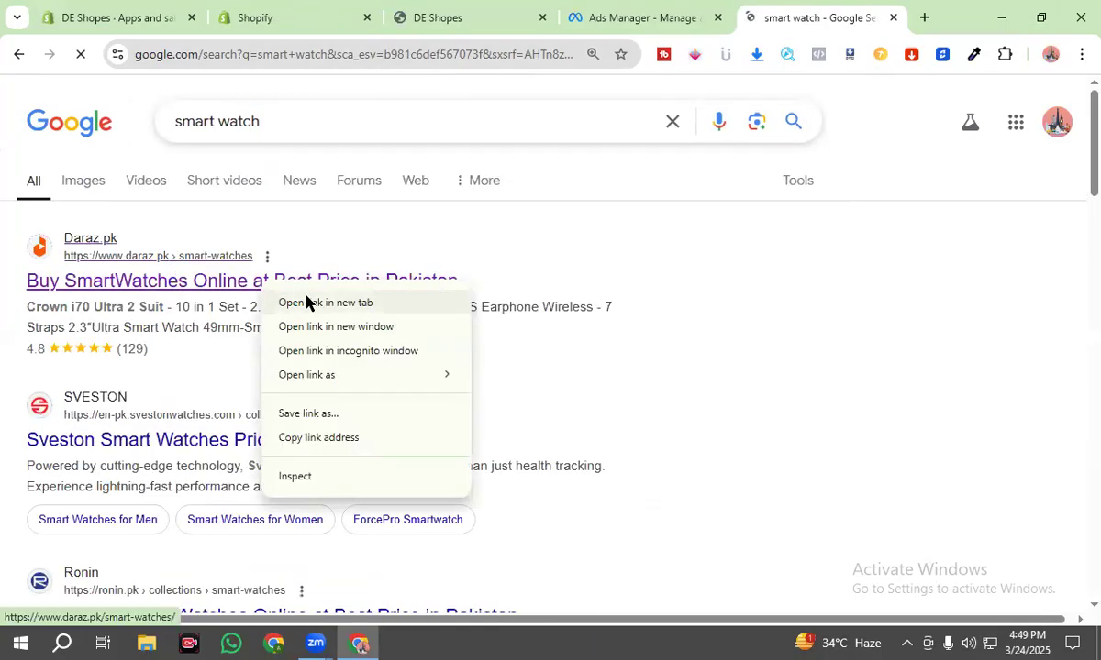
click(306, 303)
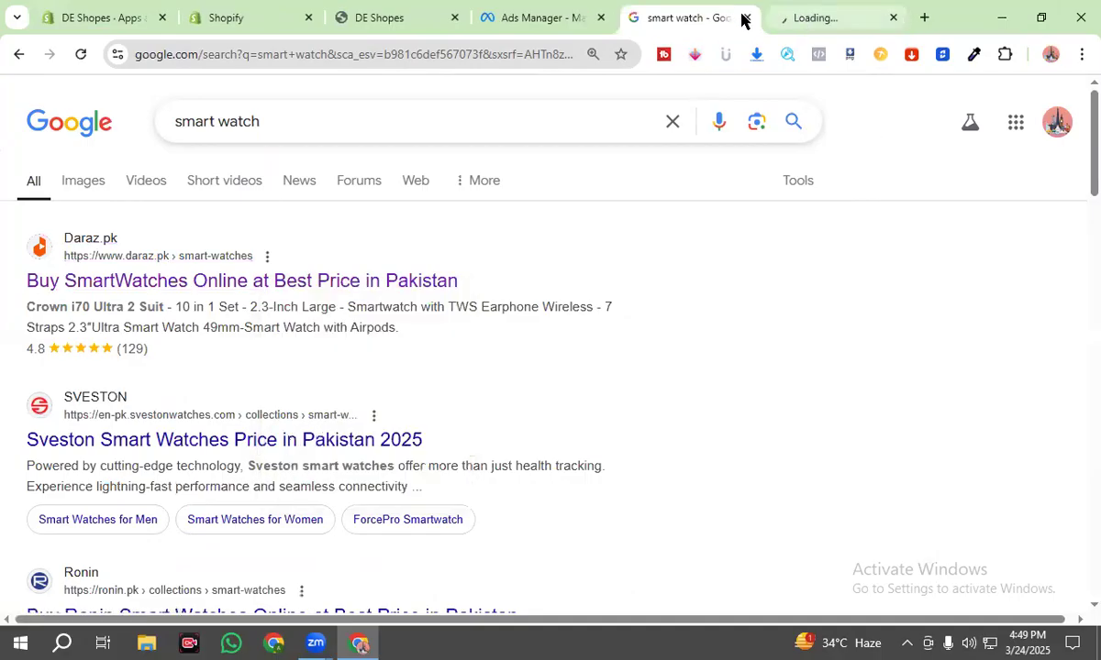
click(791, 19)
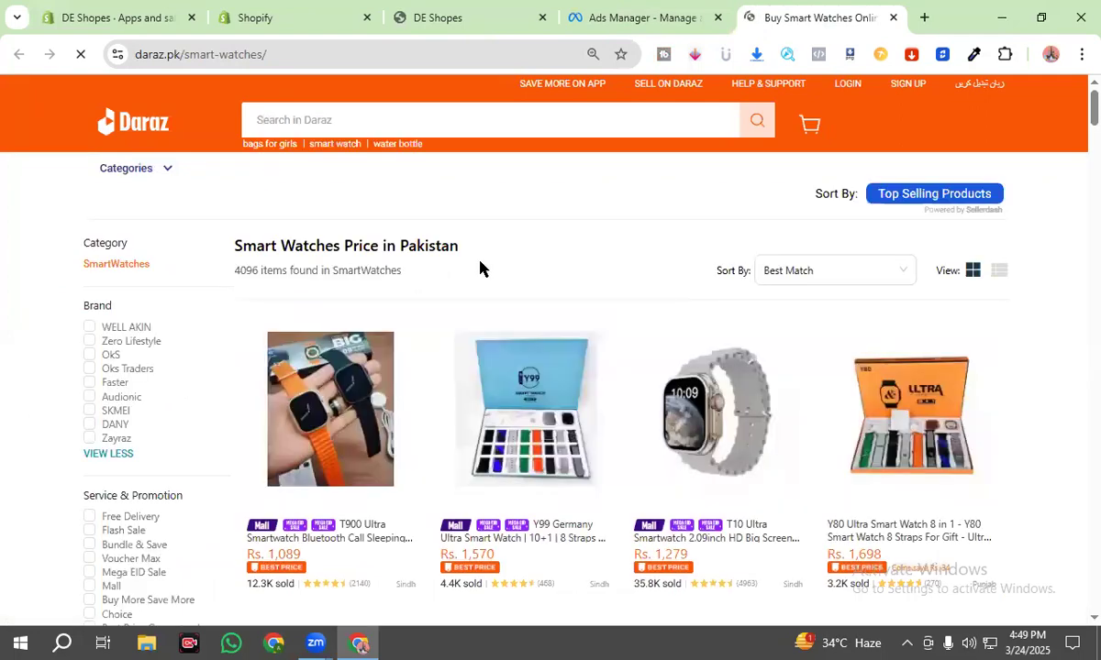
scroll(479, 266, down, 1)
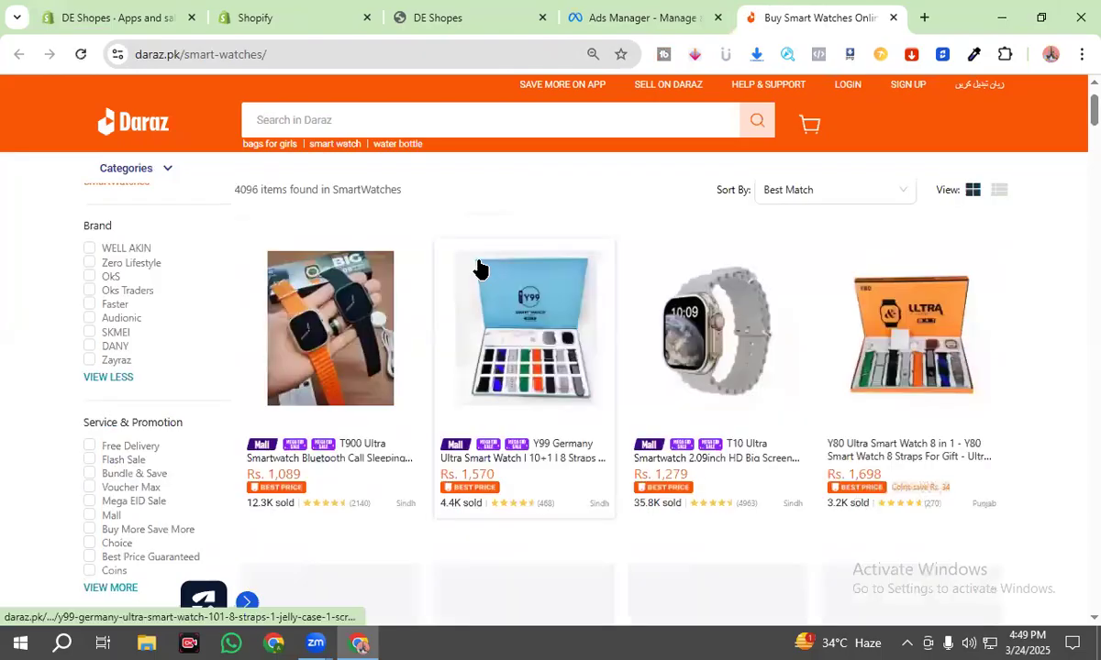
click(357, 305)
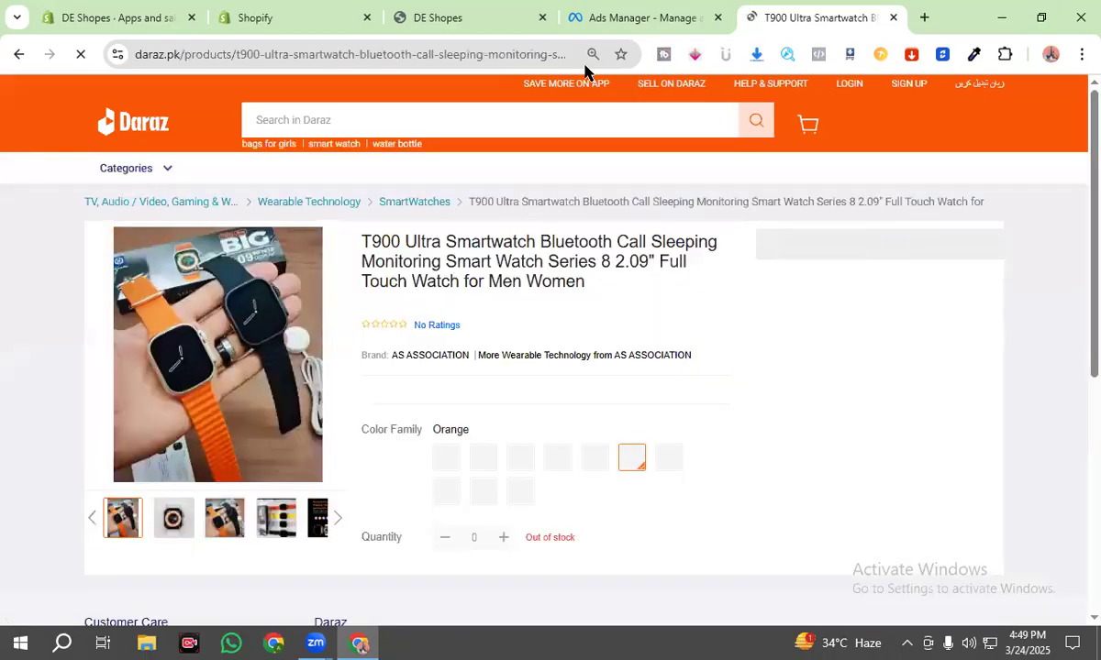
Step: Examine the product photos of the T900 Ultra Smartwatch on its Daraz page
click(702, 17)
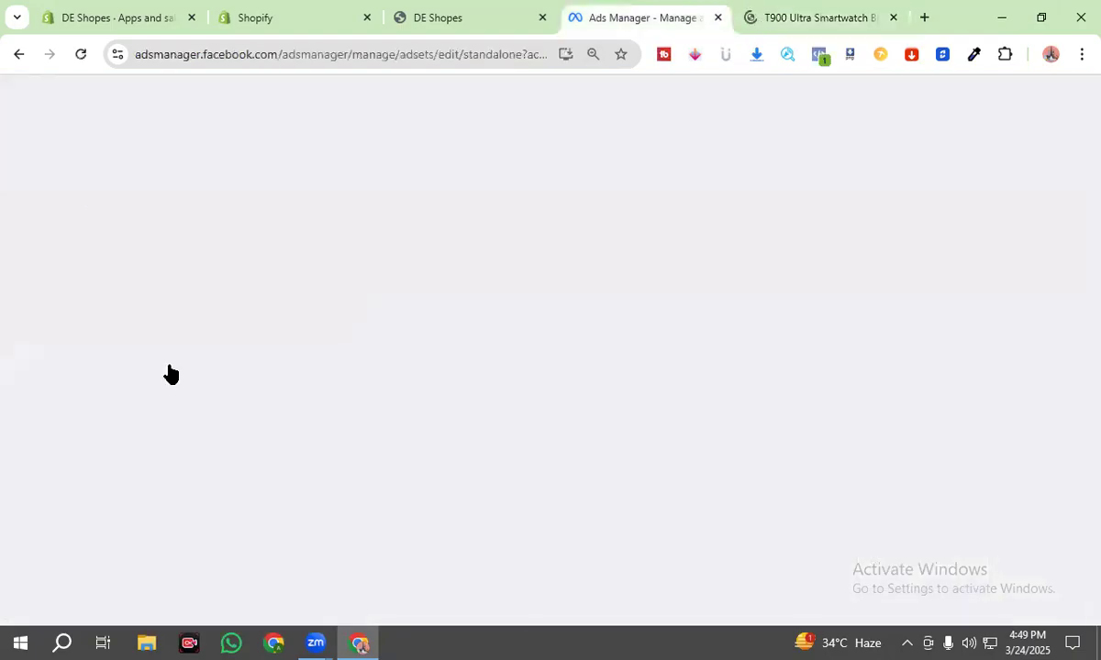
click(817, 17)
click(650, 18)
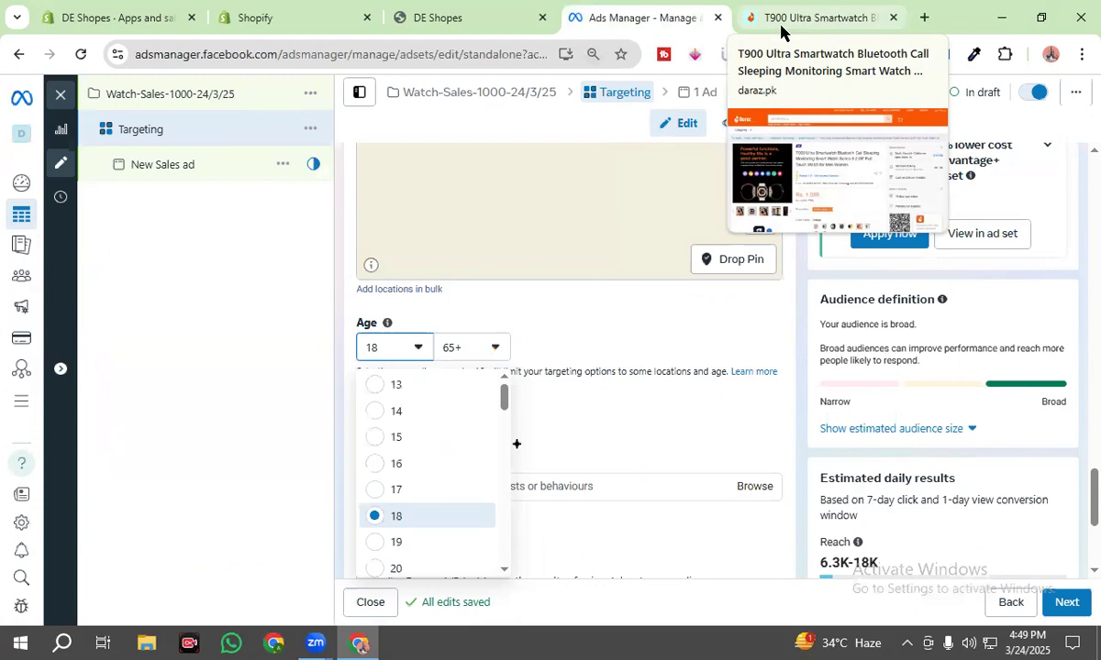
click(781, 32)
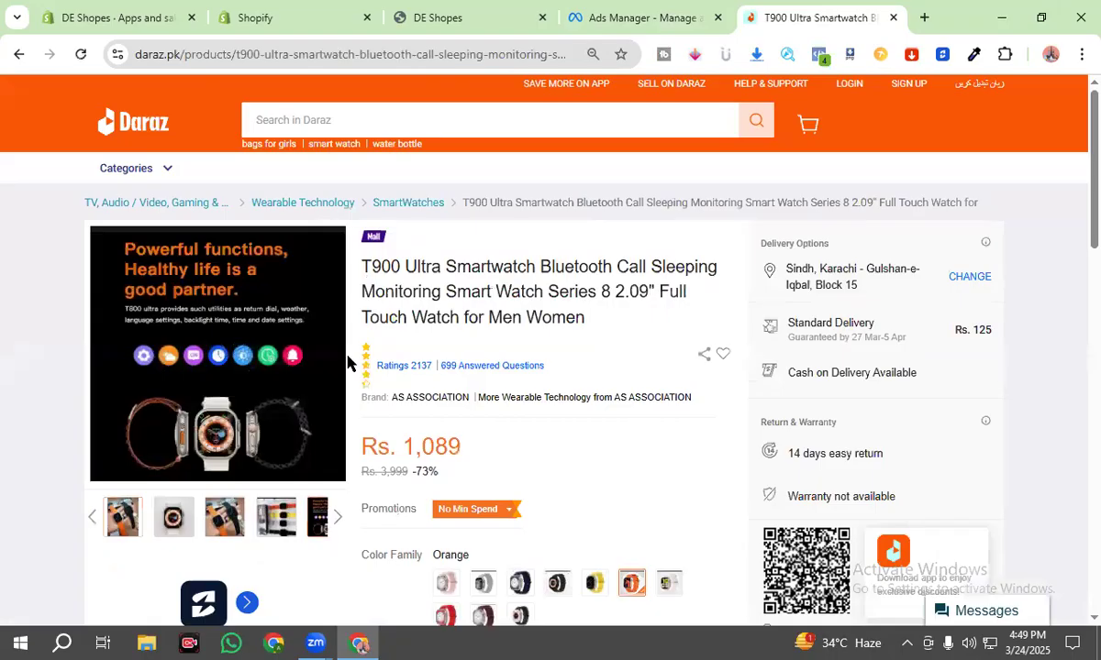
scroll(347, 363, down, 1)
mouse_move(118, 441)
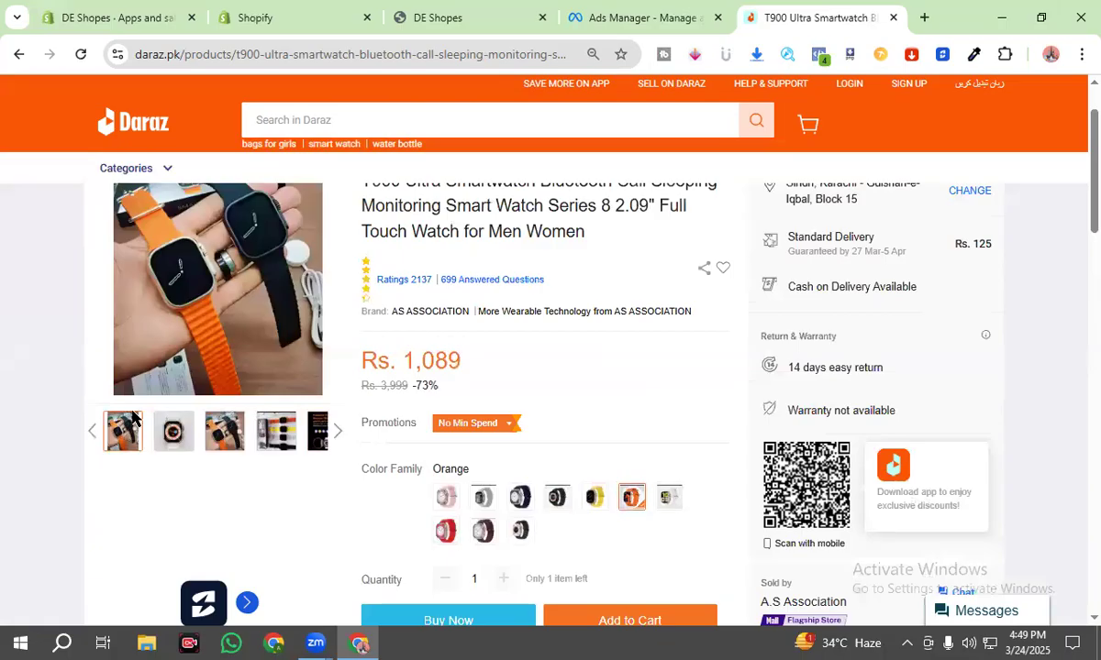
mouse_move(161, 422)
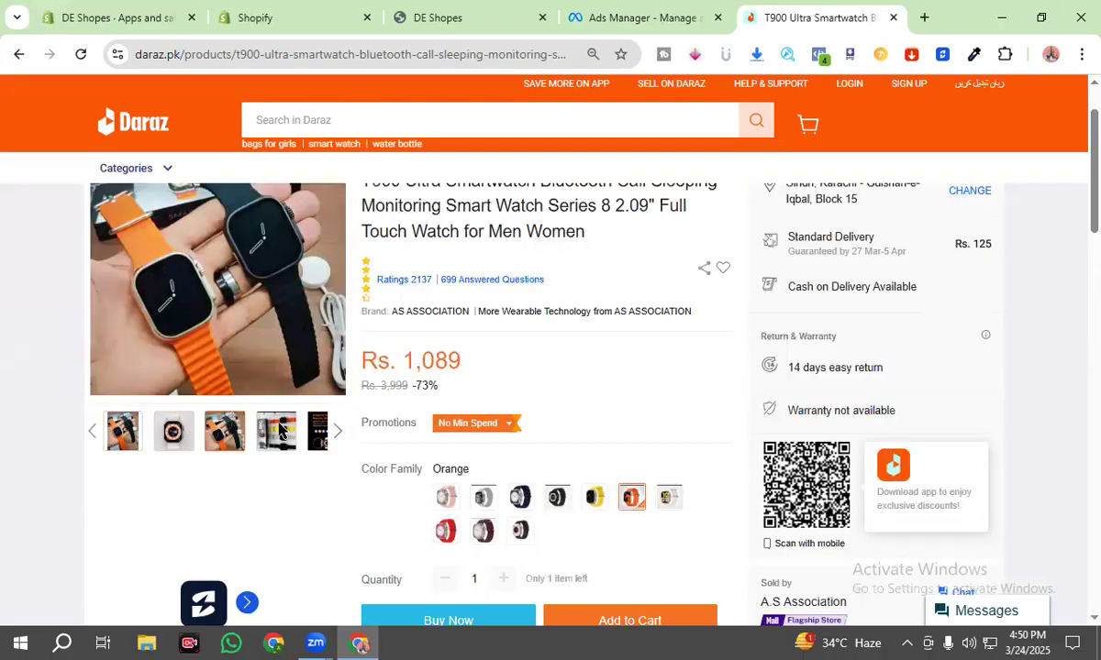
mouse_move(283, 432)
scroll(283, 431, up, 1)
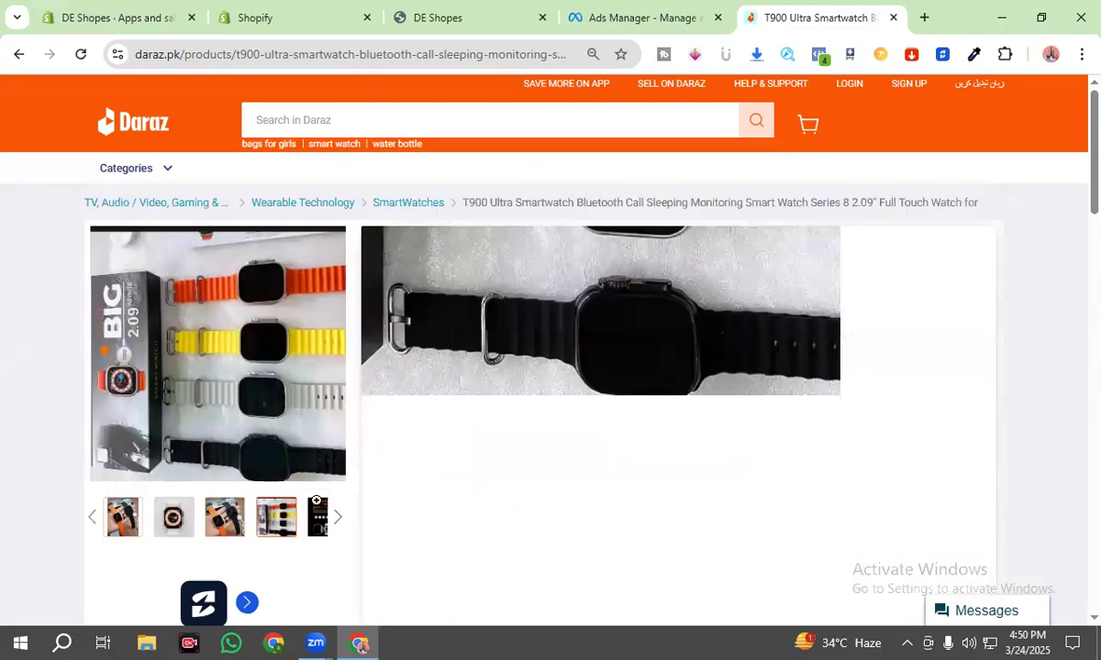
mouse_move(321, 520)
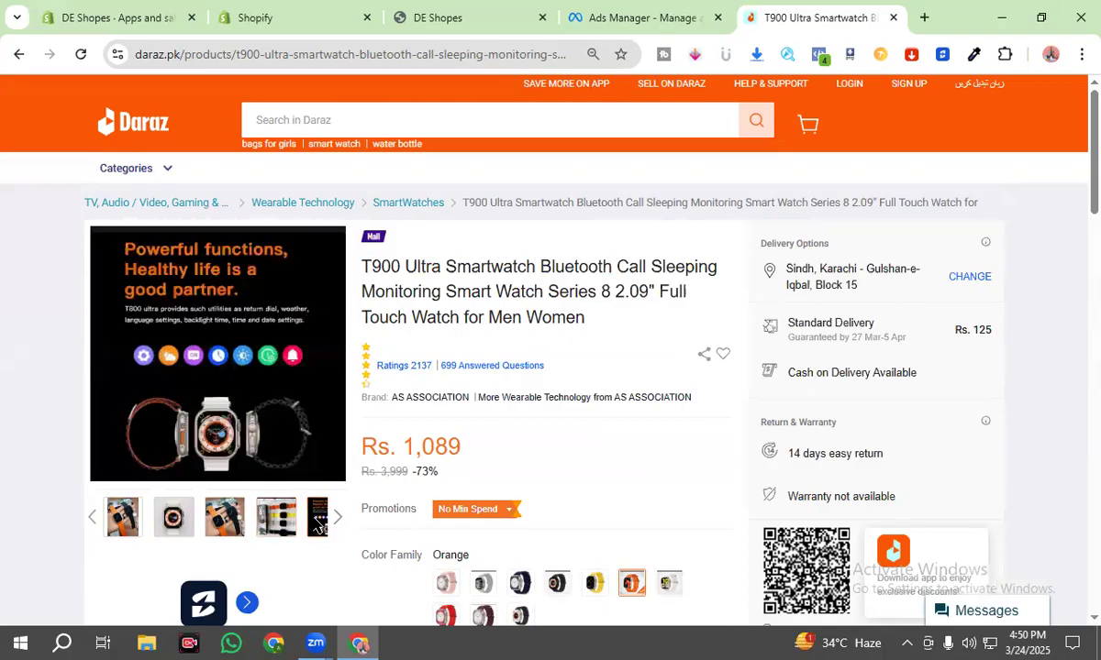
Step: Go back to the Daraz smart watches listing and open the 7 in 1 Smart Watch with 7 straps in a new tab
click(16, 46)
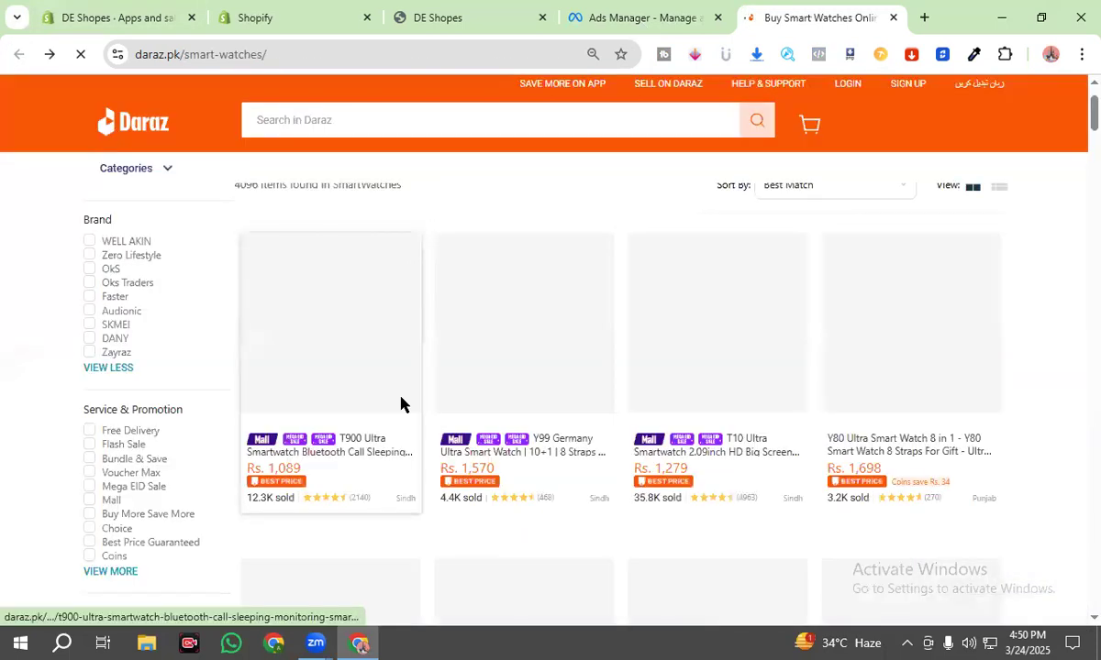
scroll(383, 442, down, 1)
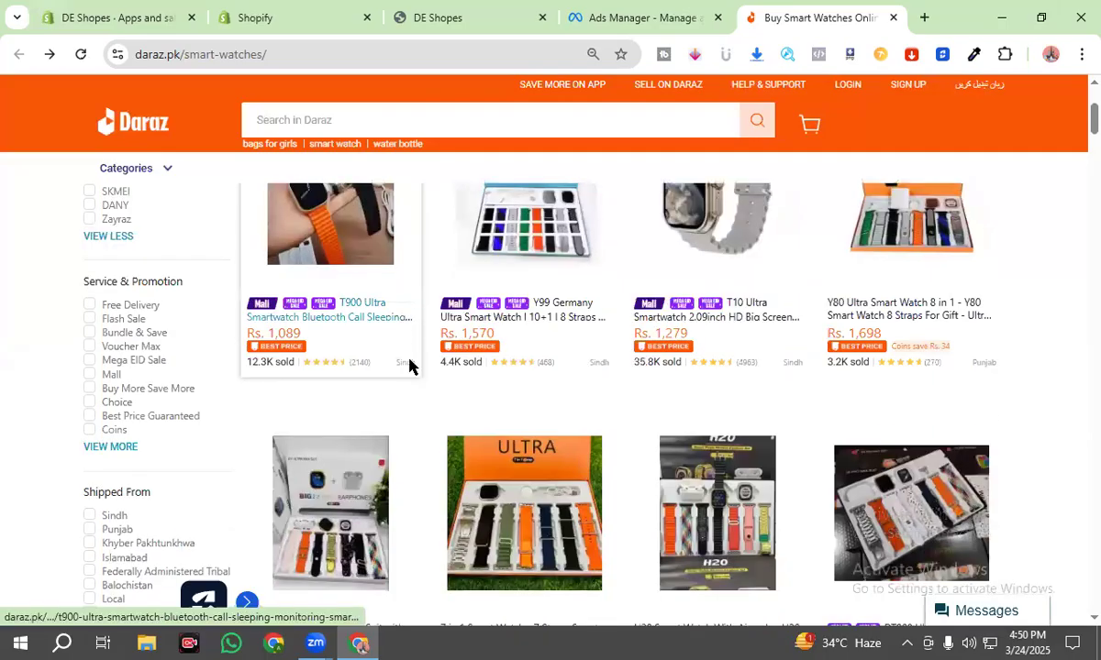
scroll(409, 382, down, 2)
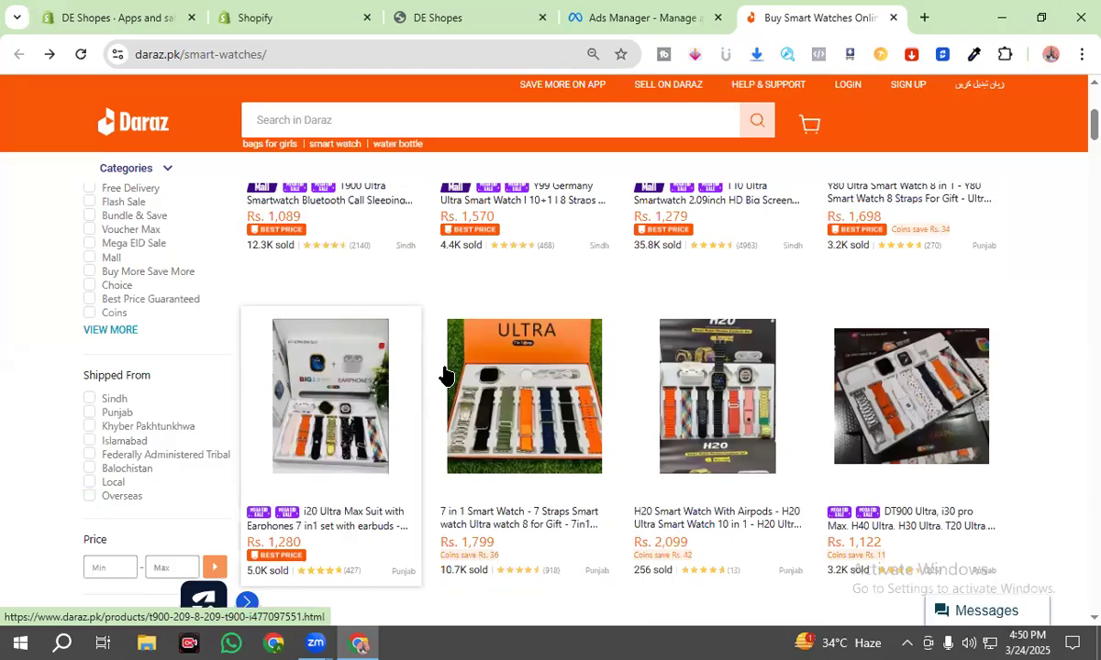
scroll(404, 428, down, 1)
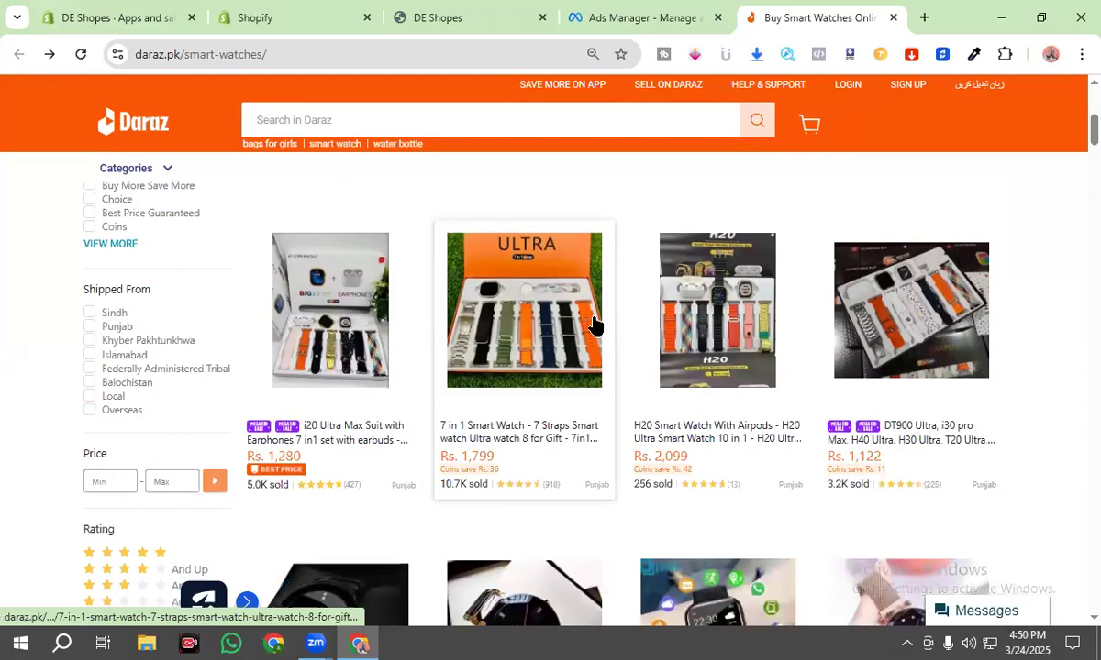
scroll(562, 319, down, 2)
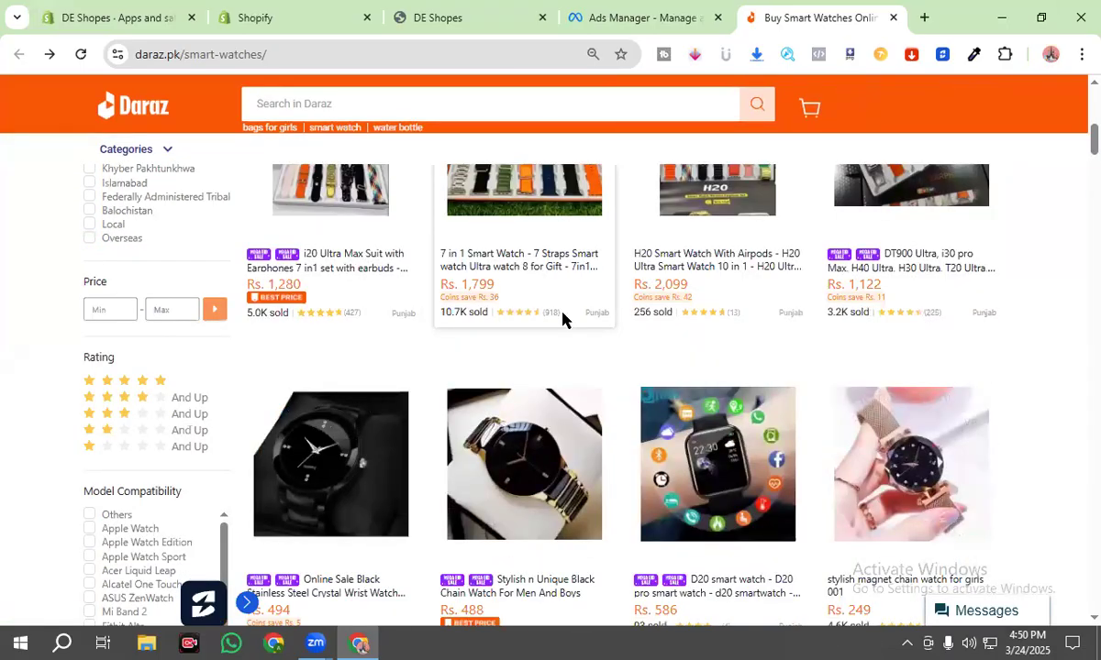
scroll(546, 401, up, 2)
right_click(546, 394)
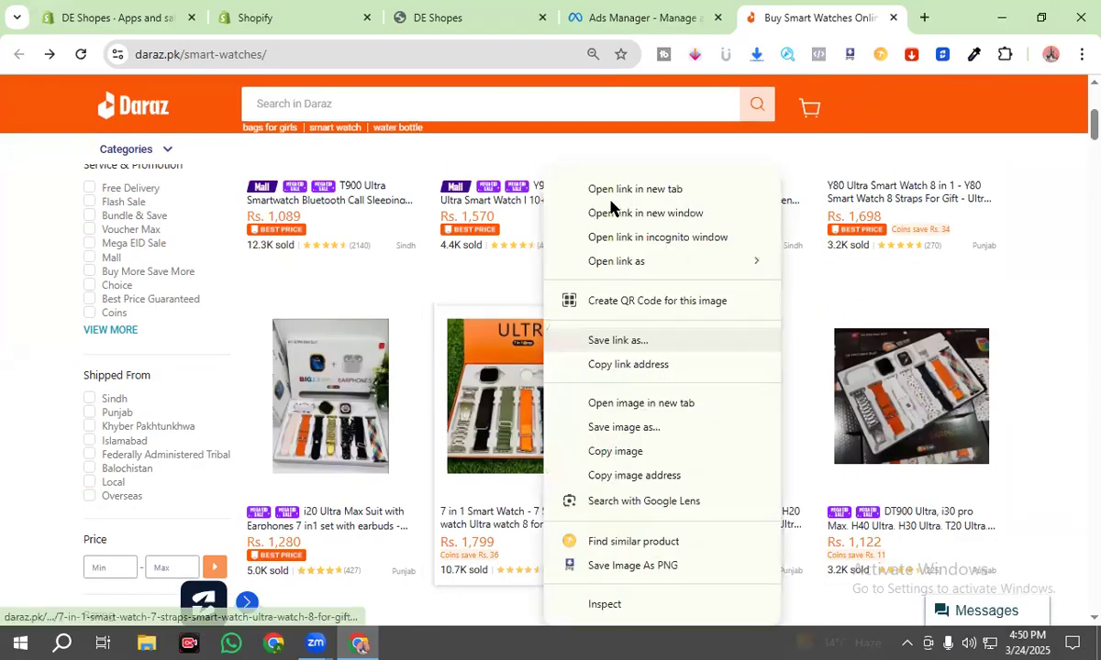
click(635, 189)
click(834, 18)
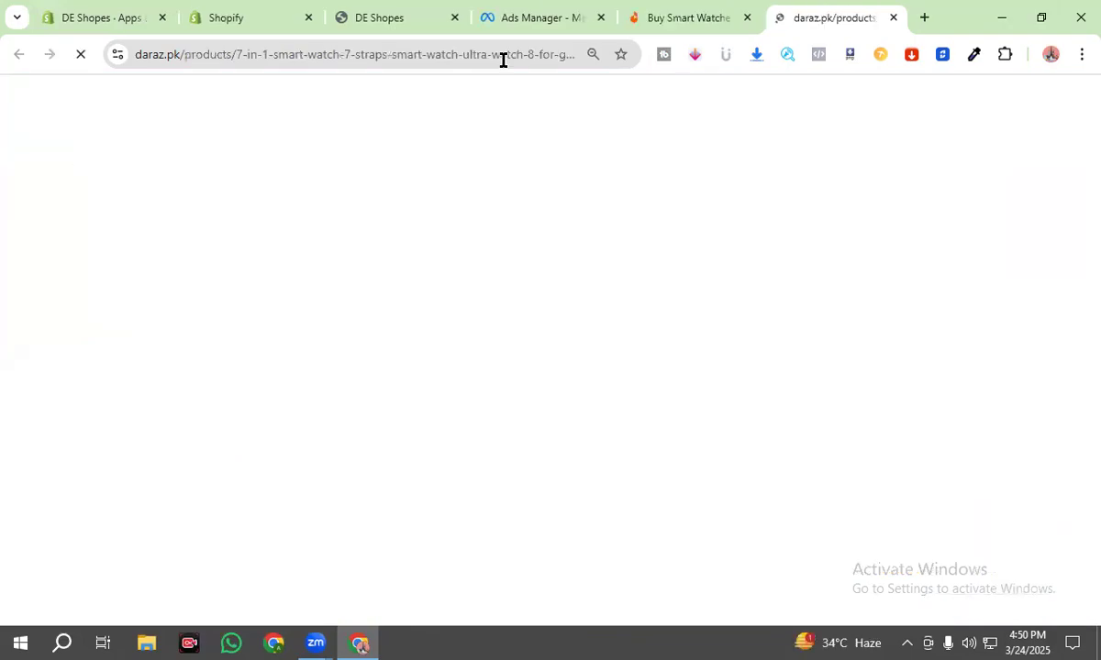
Step: Return to the Ads Manager ad set and set the maximum audience age to 45
click(541, 17)
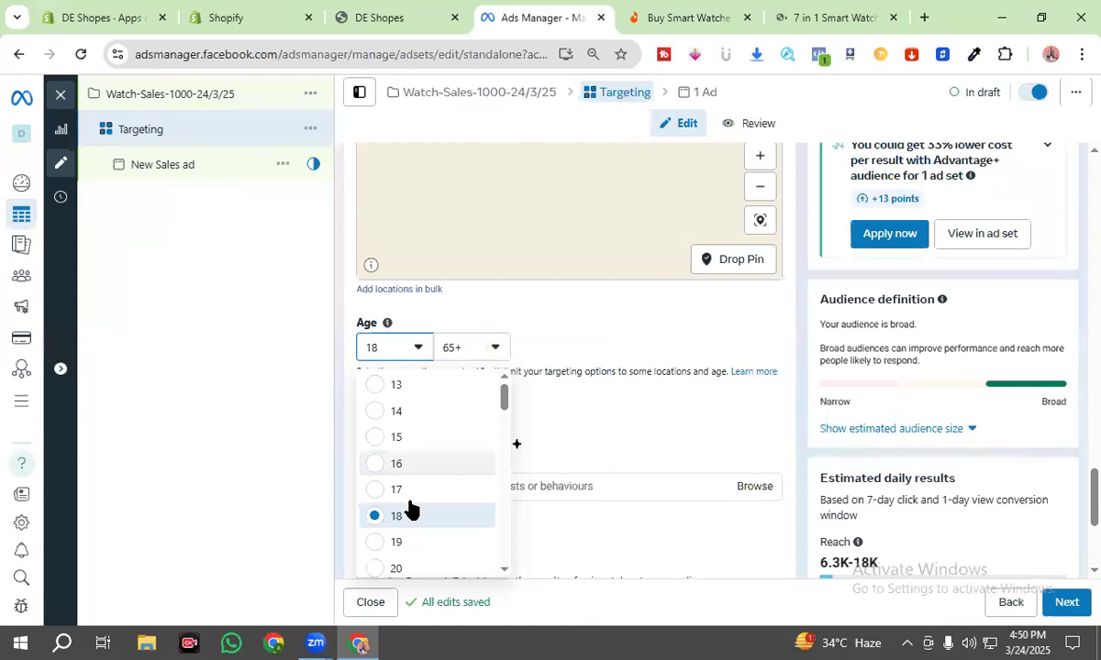
click(492, 519)
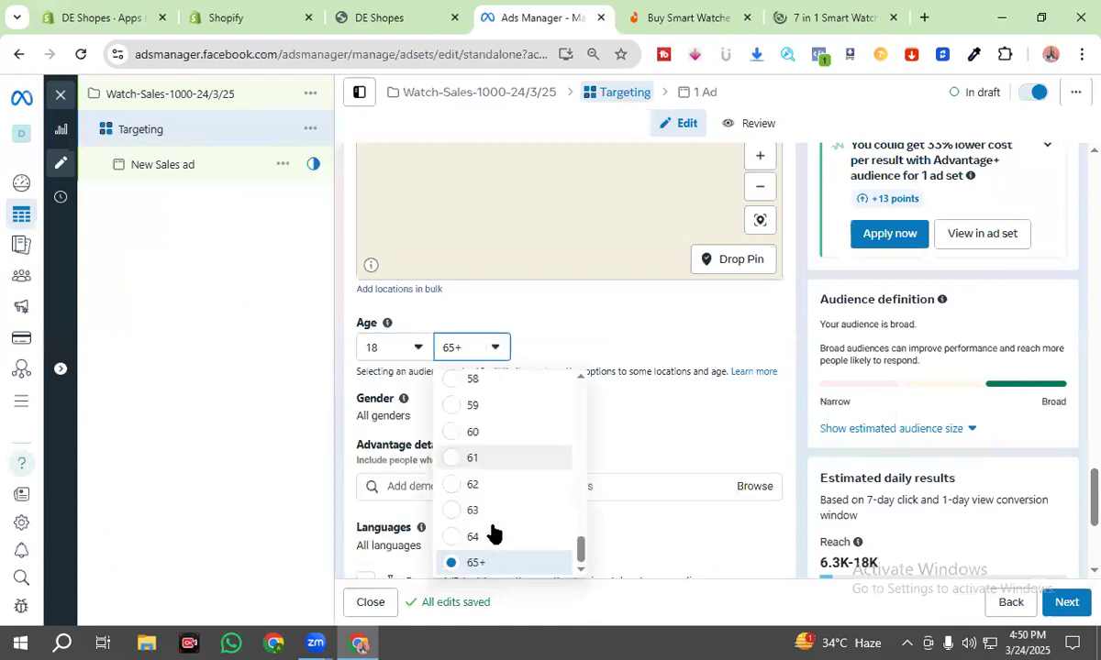
scroll(493, 532, up, 3)
scroll(493, 533, up, 4)
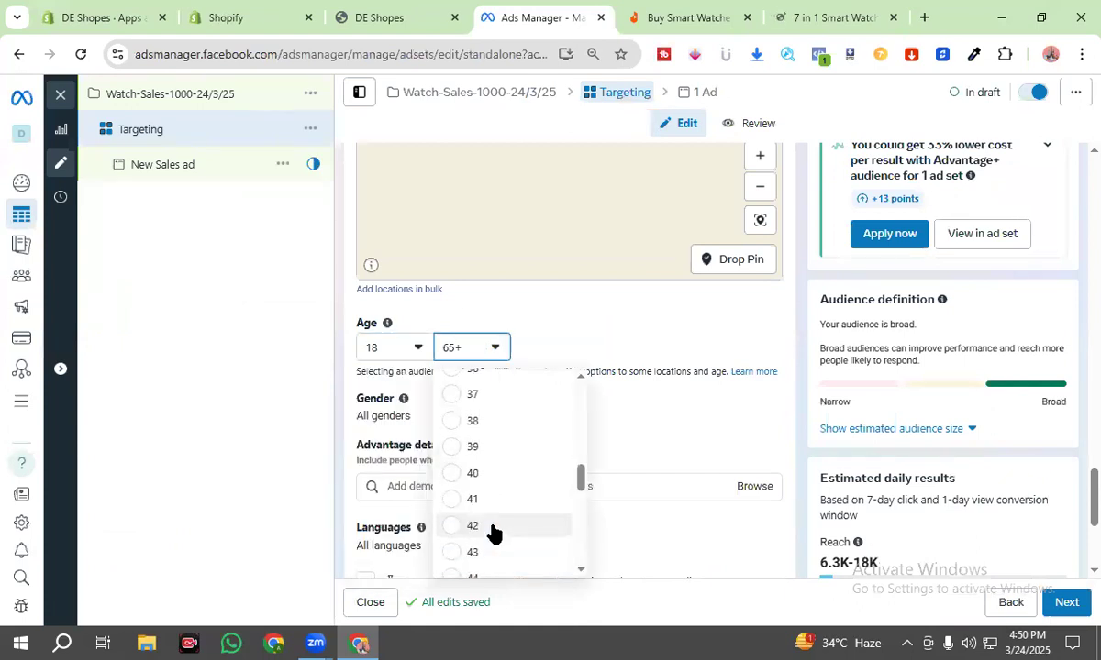
scroll(493, 533, down, 1)
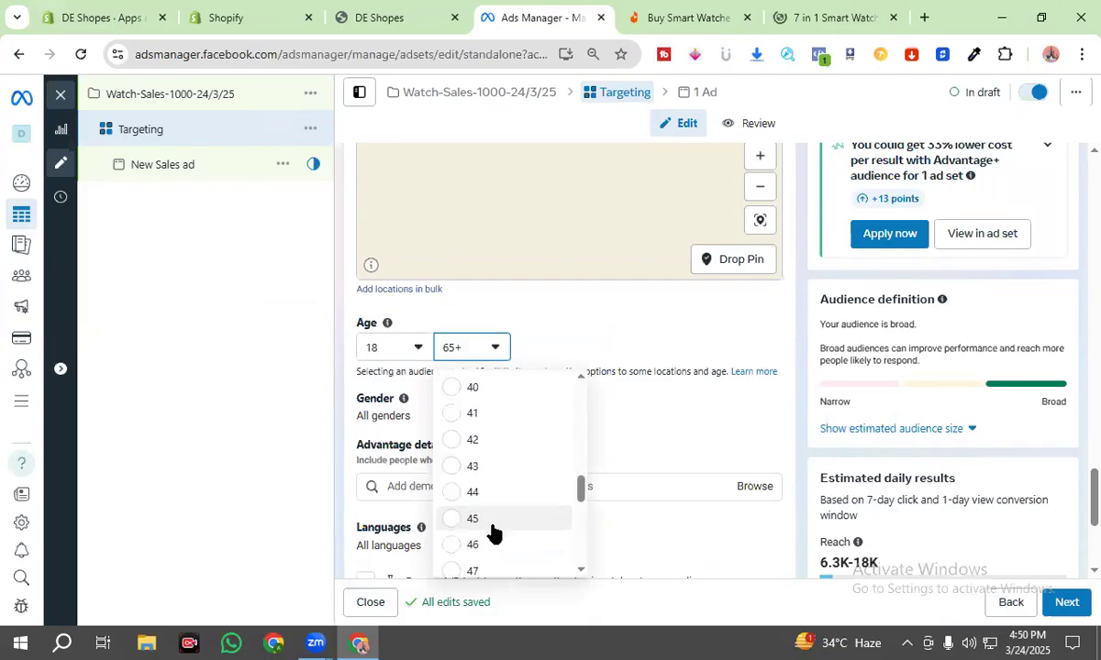
scroll(494, 531, up, 1)
scroll(493, 524, down, 1)
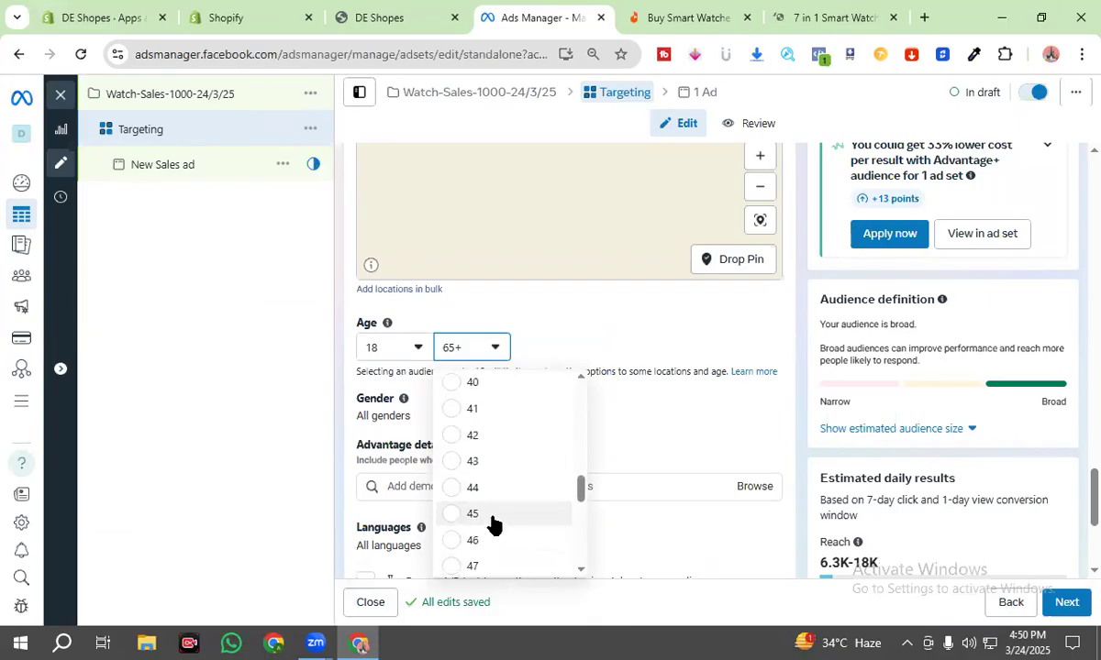
Step: View the 7 in 1 Smart Watch page on Daraz, place its tab beside Ads Manager, and open and close the product video
click(812, 14)
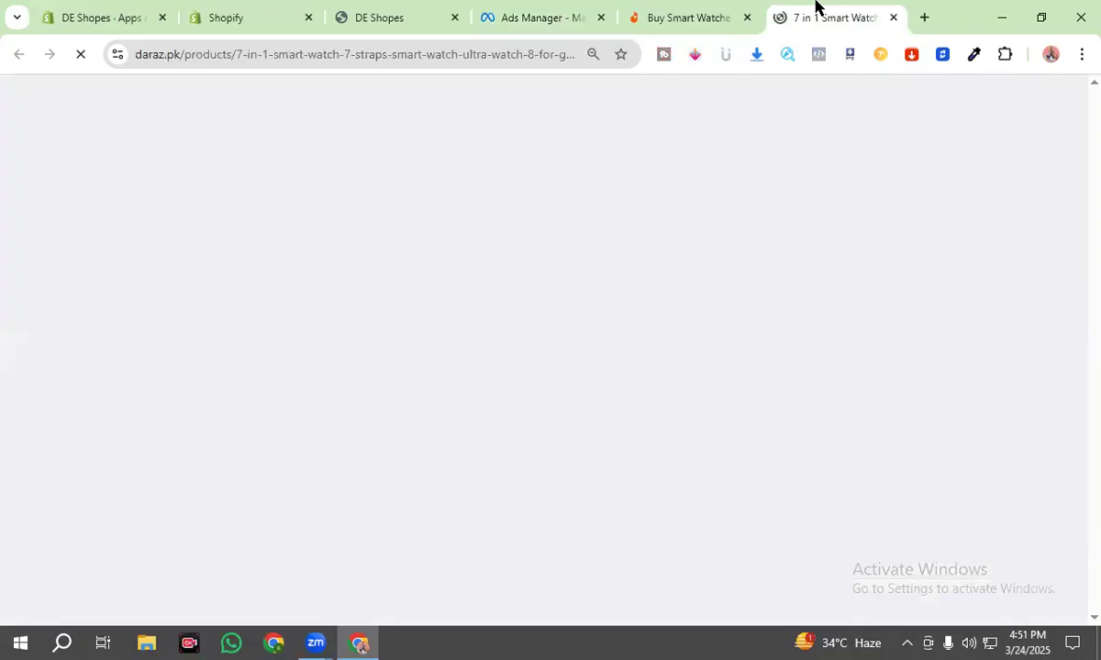
click(693, 9)
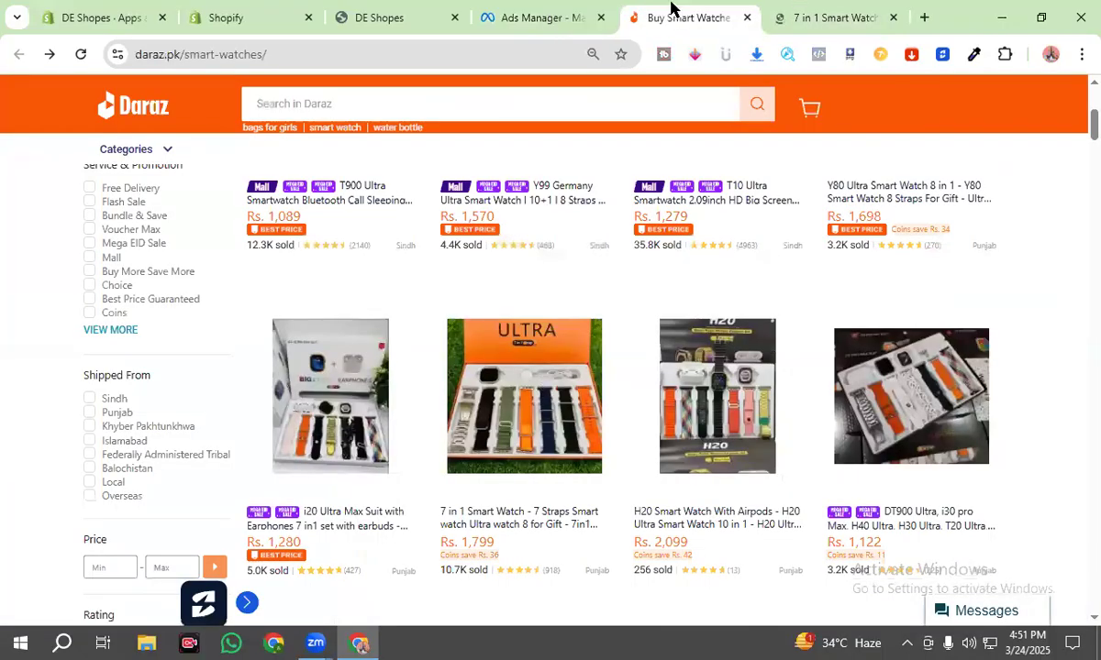
click(863, 9)
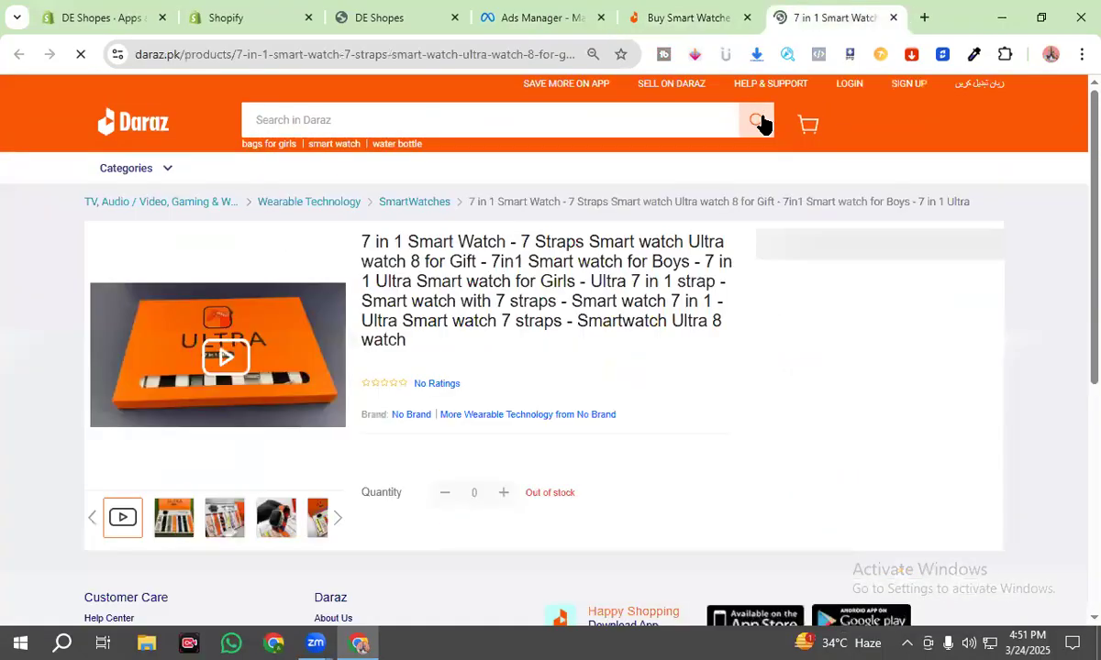
drag(834, 18, 723, 28)
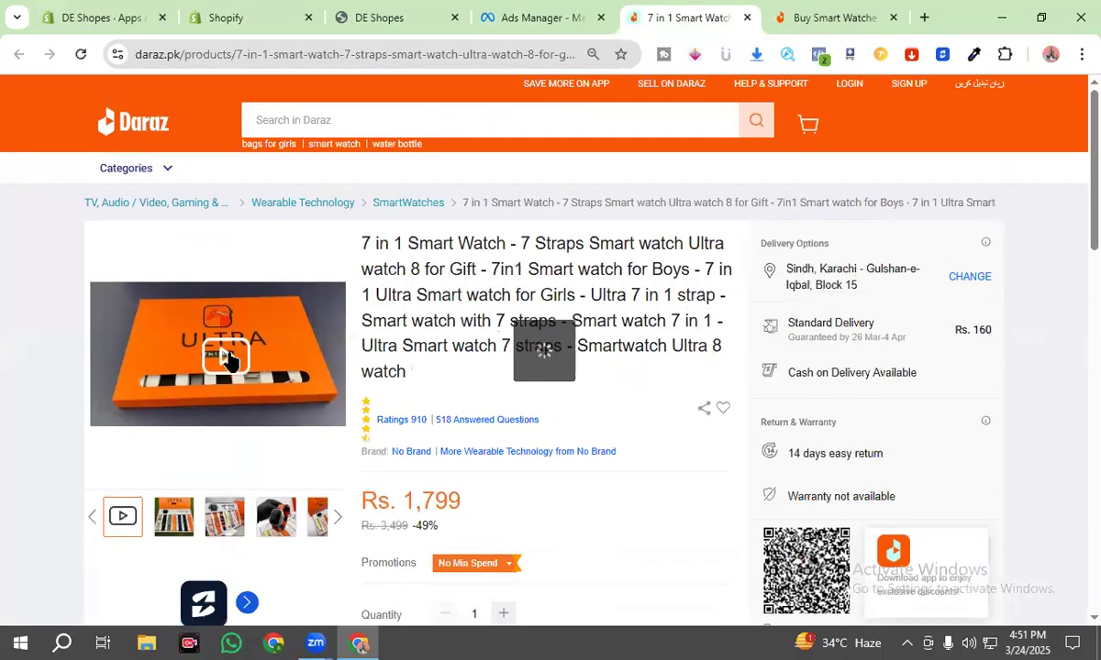
click(229, 361)
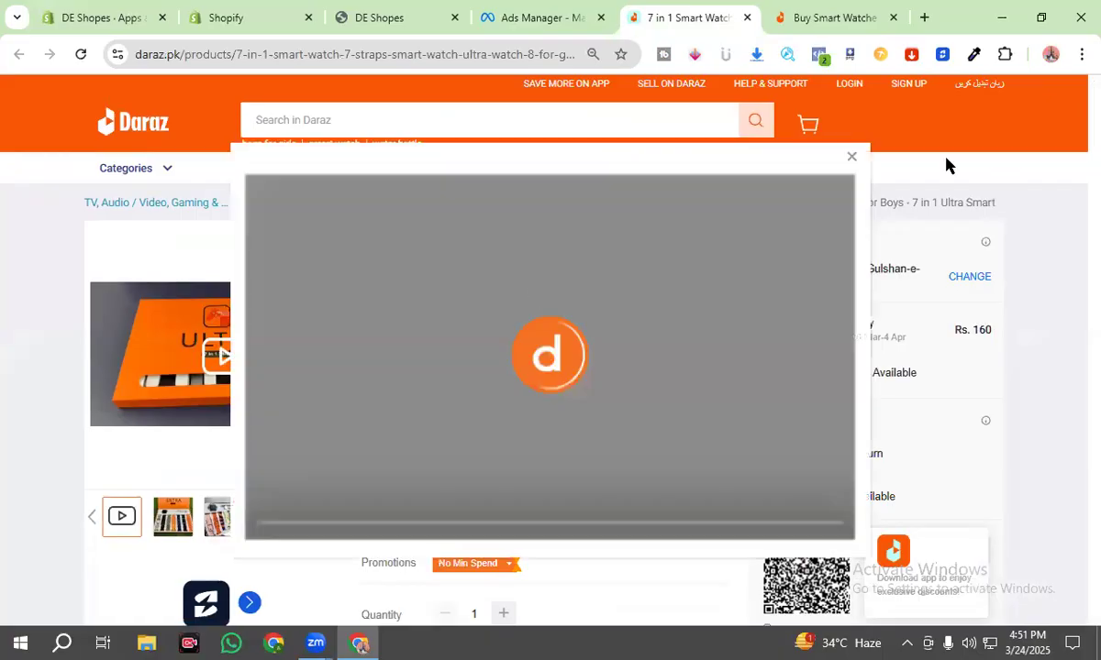
click(851, 158)
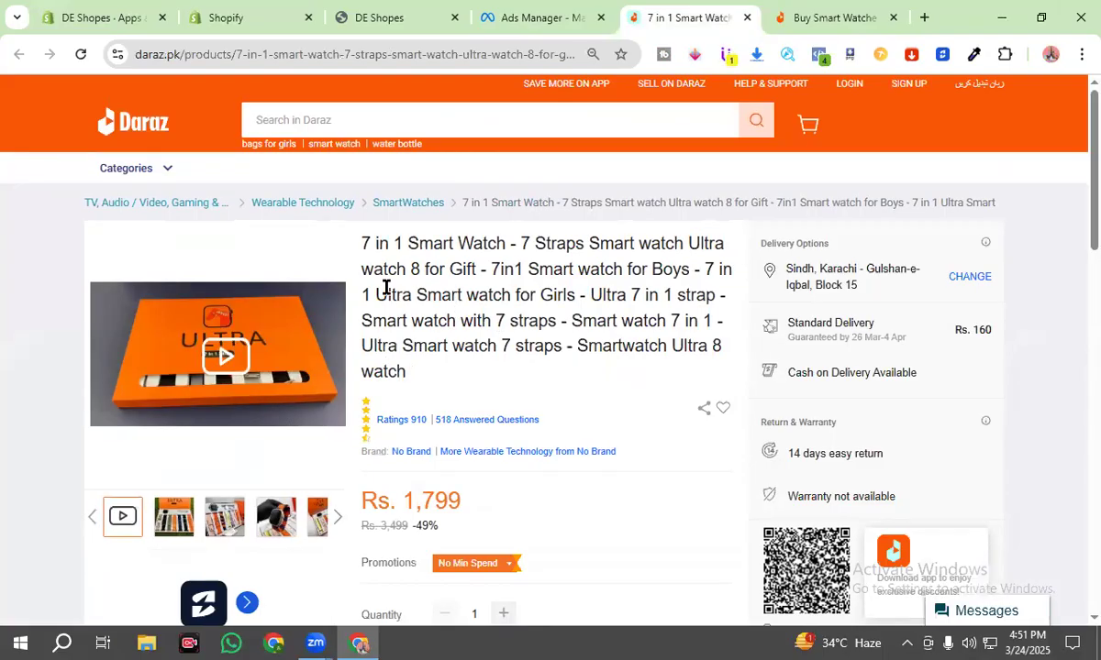
Step: Return to Ads Manager and browse the Interests categories available under Advantage detailed targeting
click(562, 9)
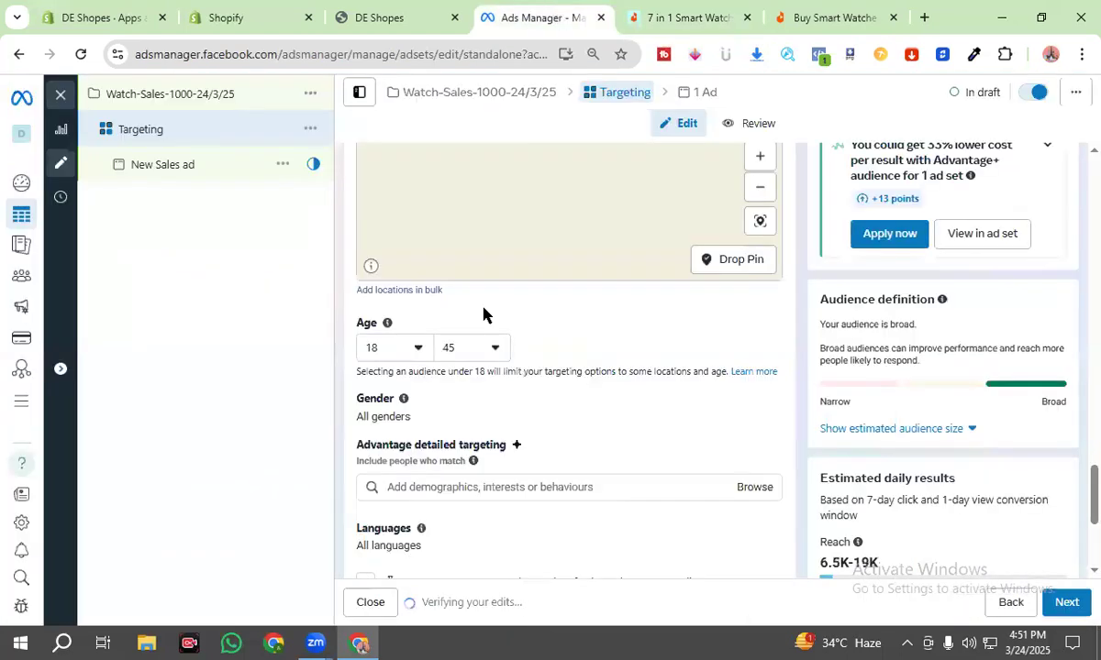
mouse_move(404, 400)
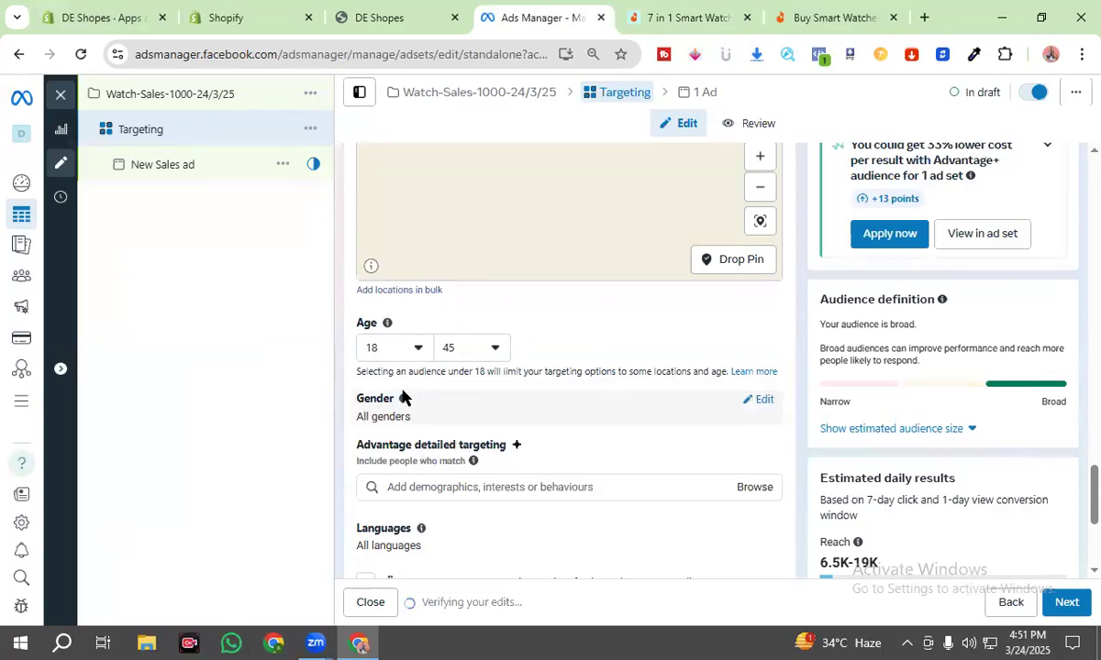
scroll(404, 396, down, 2)
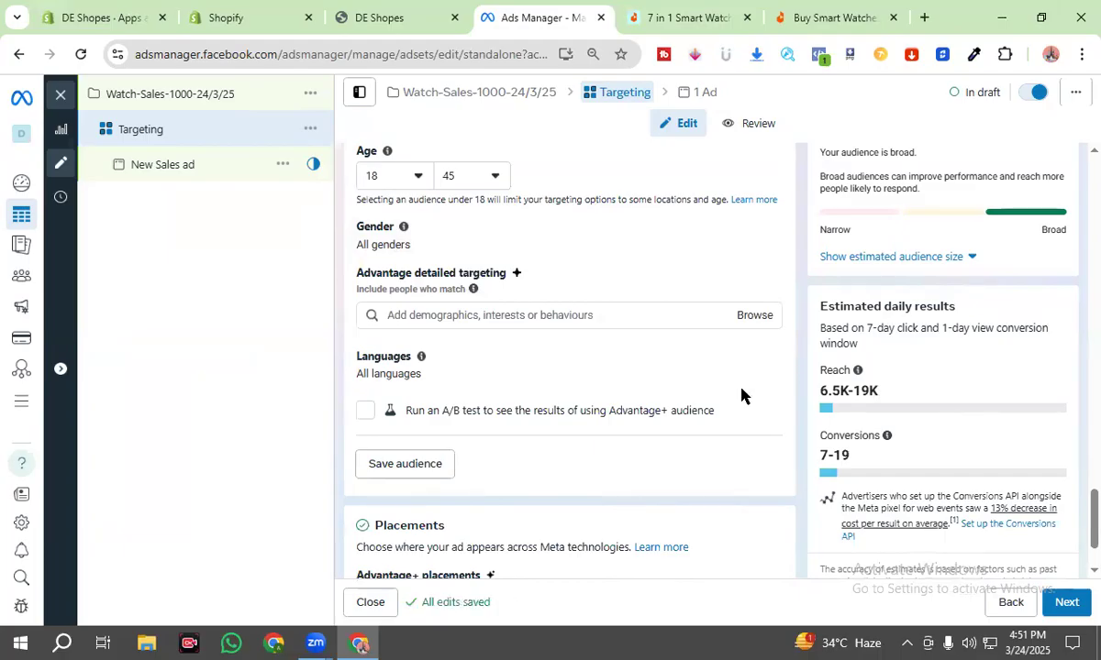
click(753, 322)
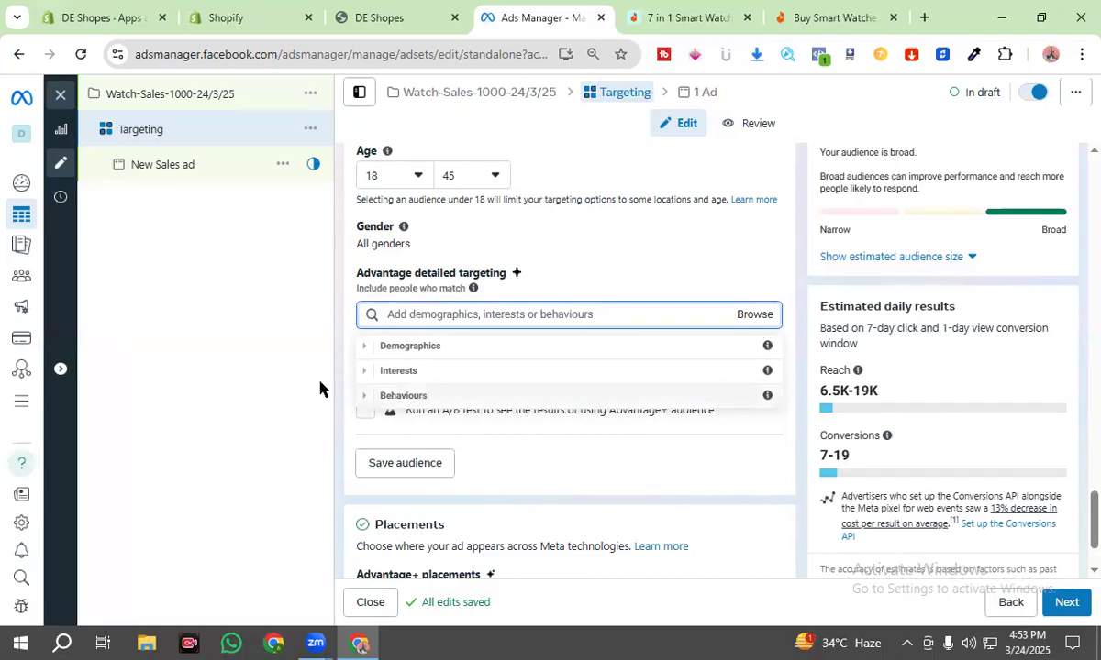
click(360, 372)
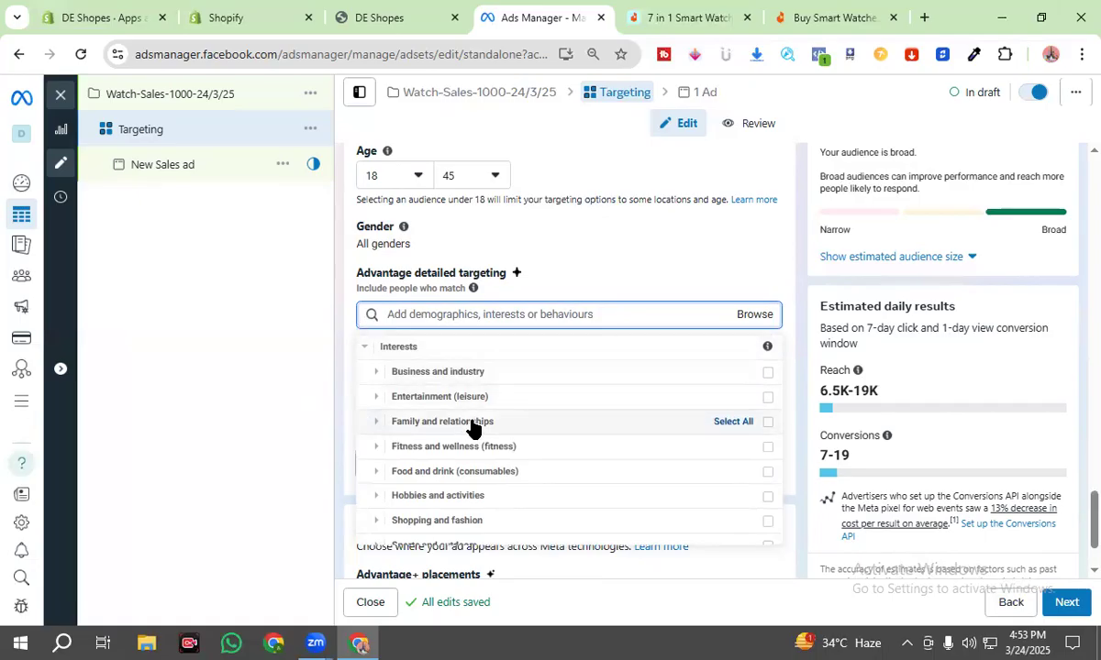
scroll(486, 498, down, 2)
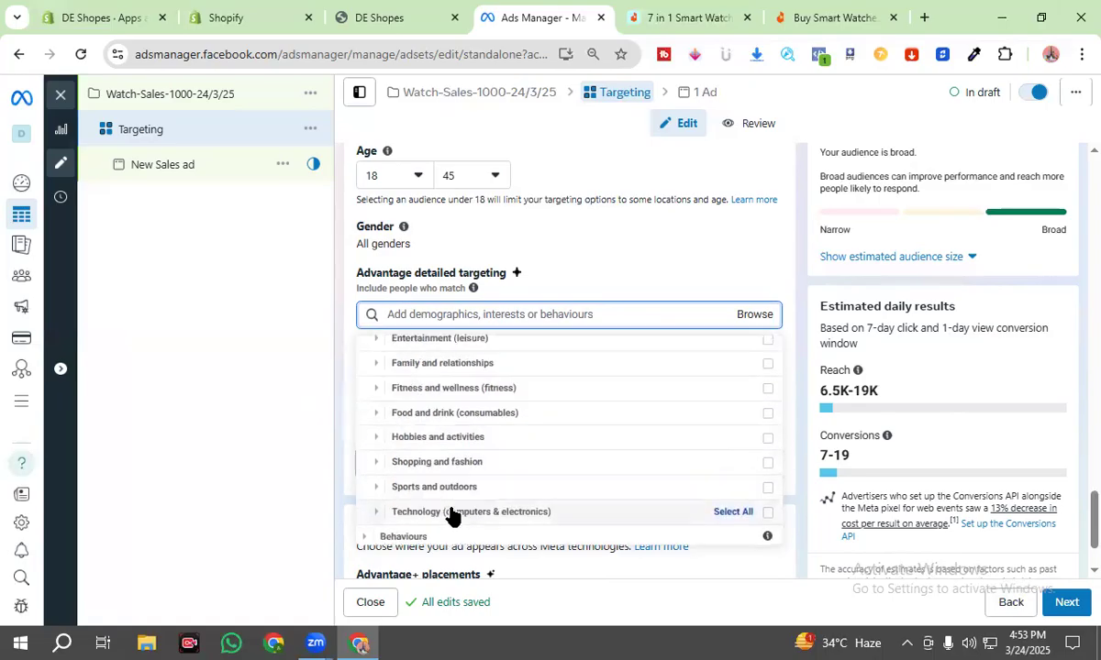
scroll(449, 514, up, 3)
click(366, 374)
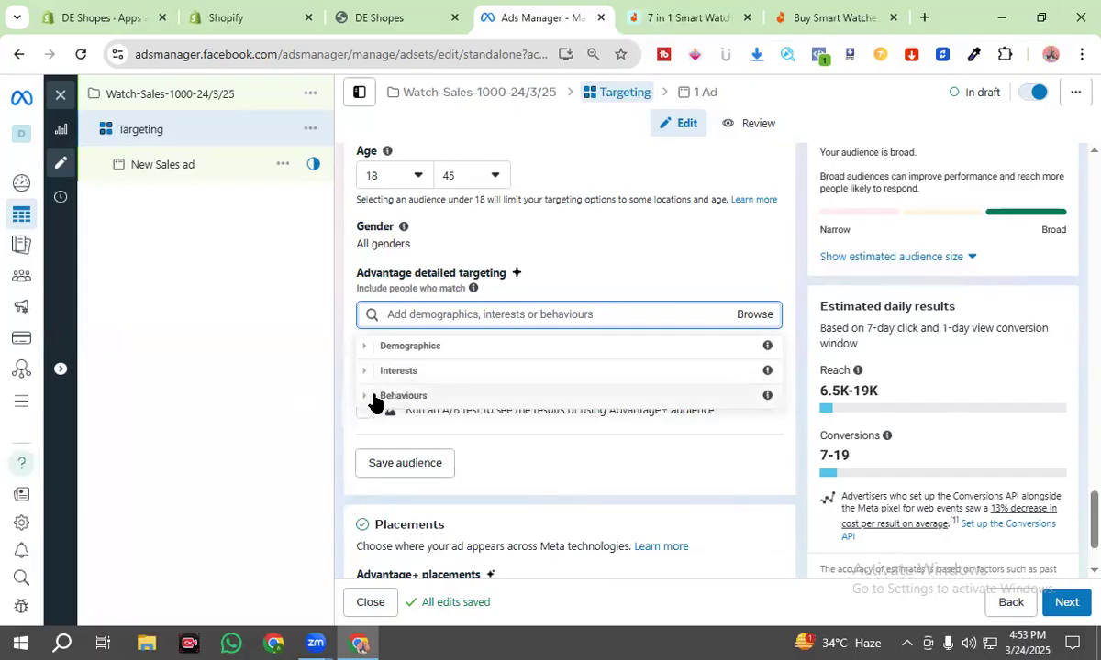
Step: Review the Behaviours categories offered under Advantage detailed targeting
click(375, 397)
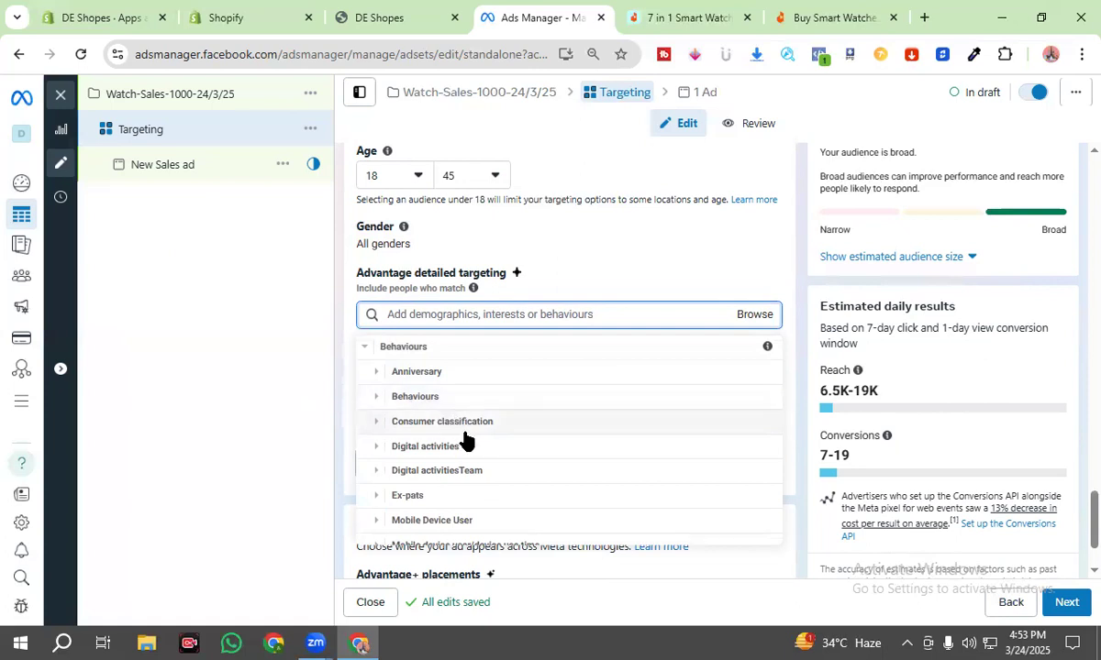
scroll(486, 454, down, 1)
scroll(511, 469, down, 1)
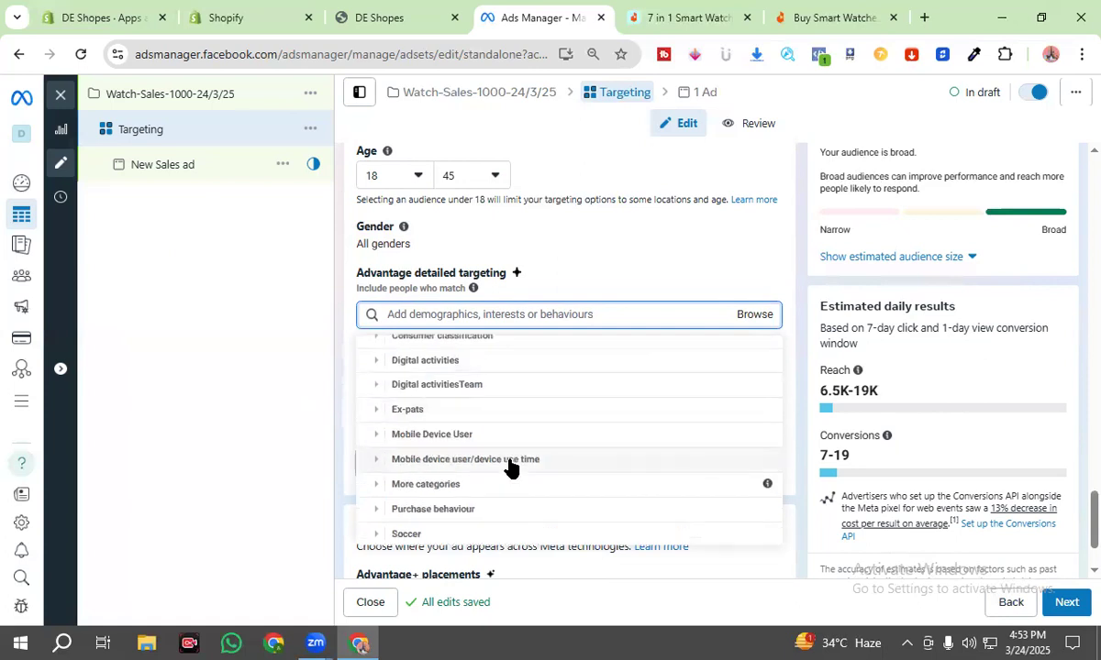
scroll(511, 468, up, 2)
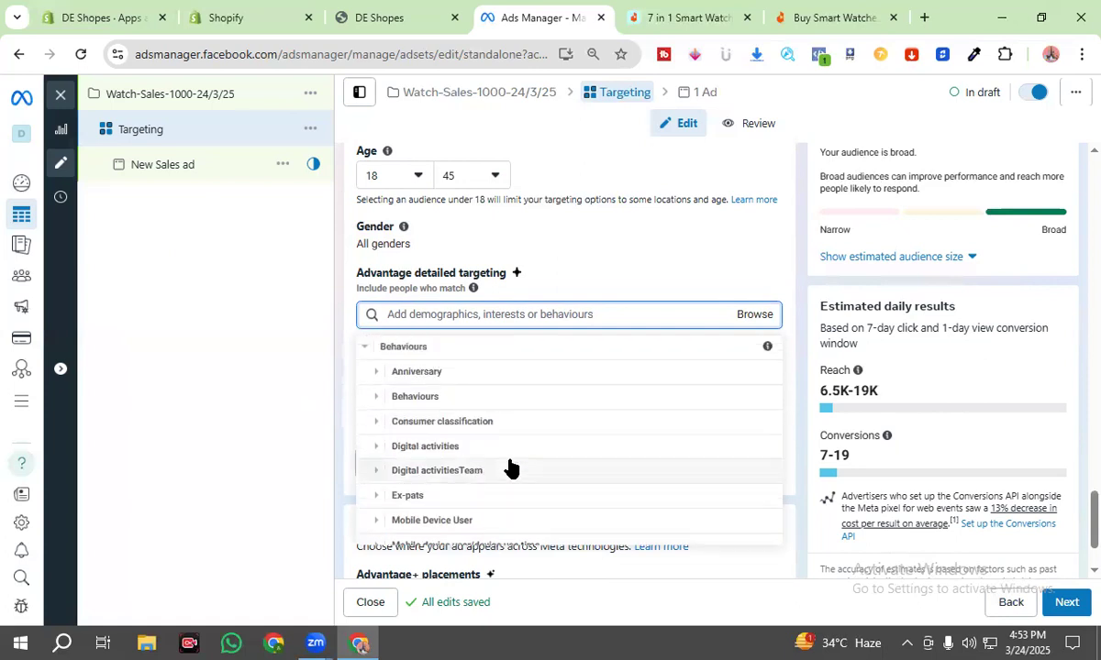
Step: Examine the Anniversary, Behaviours and Consumer classification subcategories under Behaviours, and collapse the Behaviours list
click(378, 381)
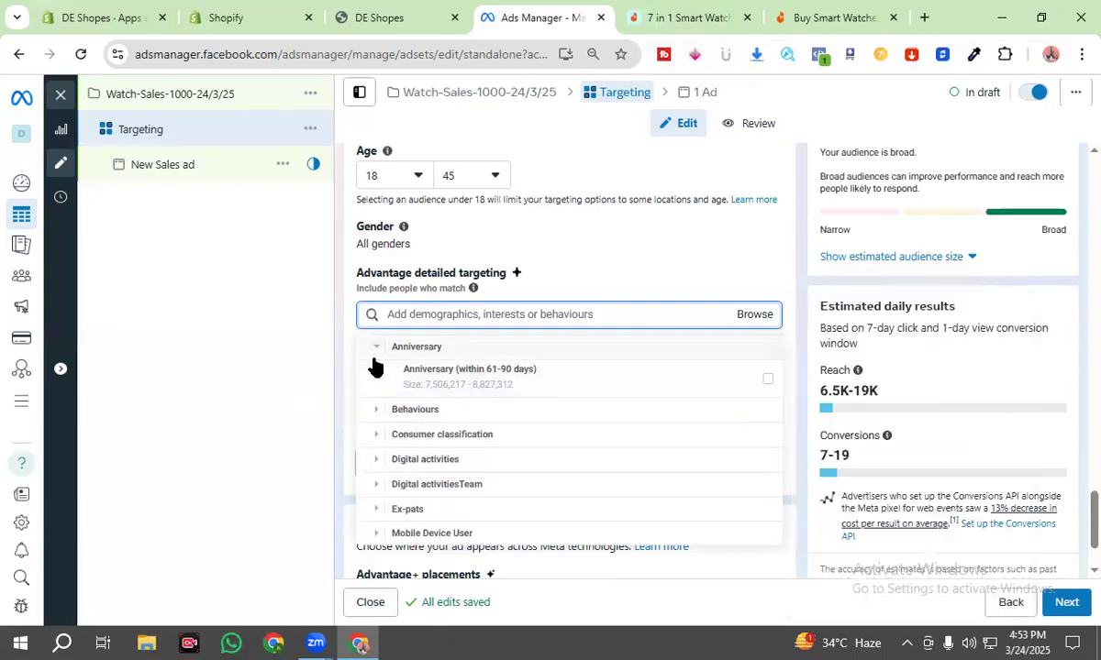
click(377, 356)
click(378, 397)
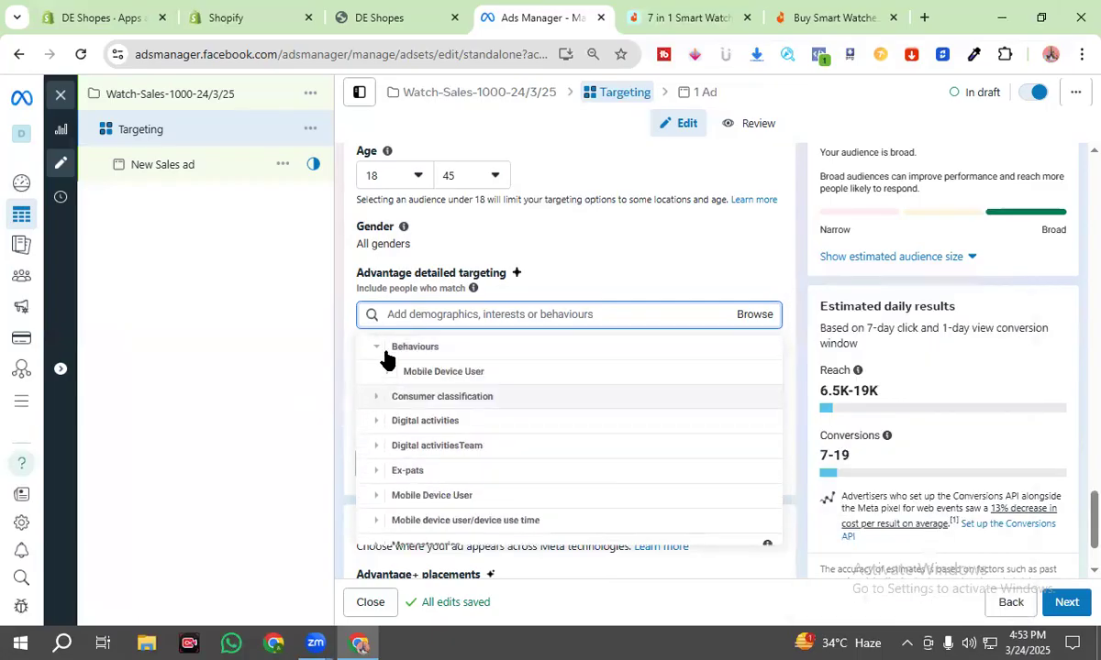
click(380, 356)
click(380, 431)
click(381, 356)
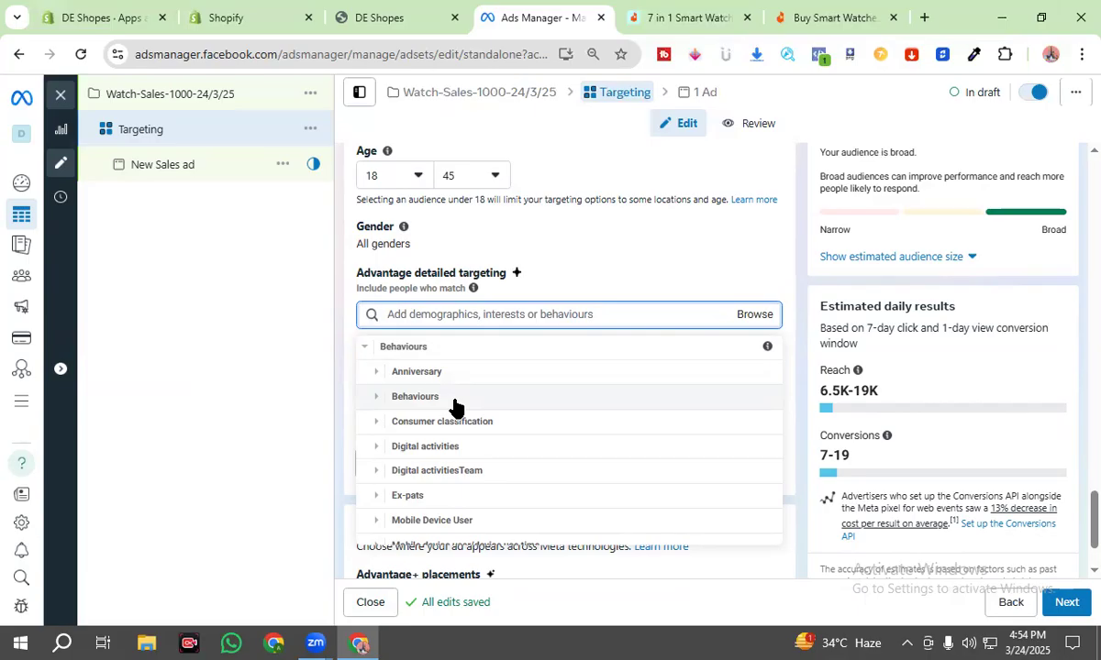
scroll(385, 417, up, 2)
click(386, 396)
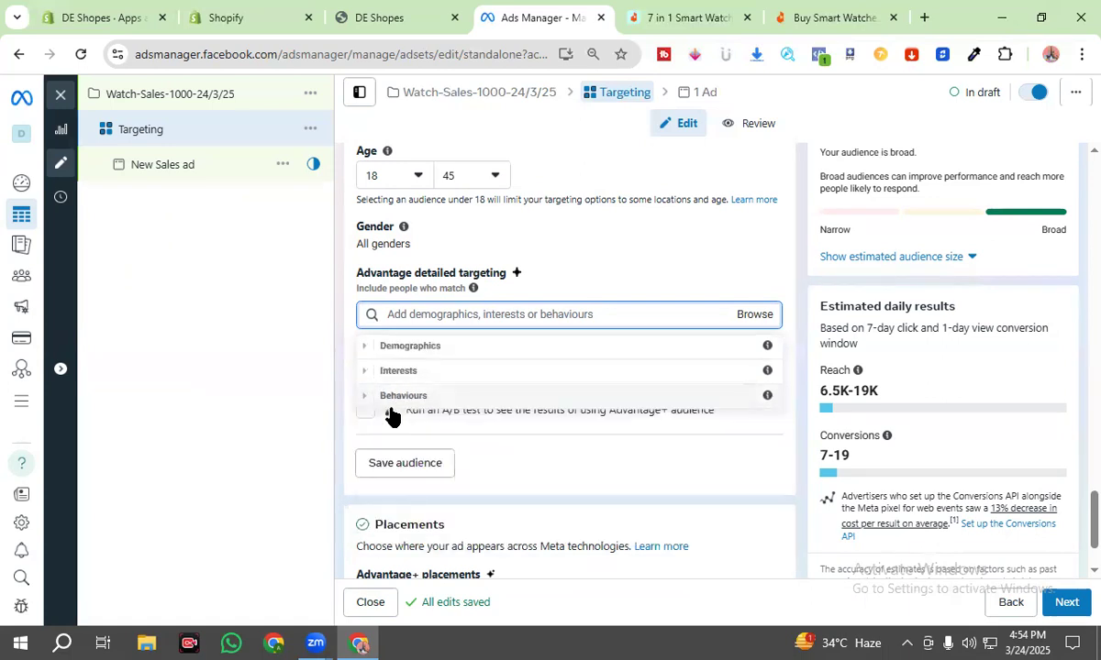
Step: Examine the Relationship, Parents, Financial and Education subcategories under Demographics in detailed targeting
click(360, 354)
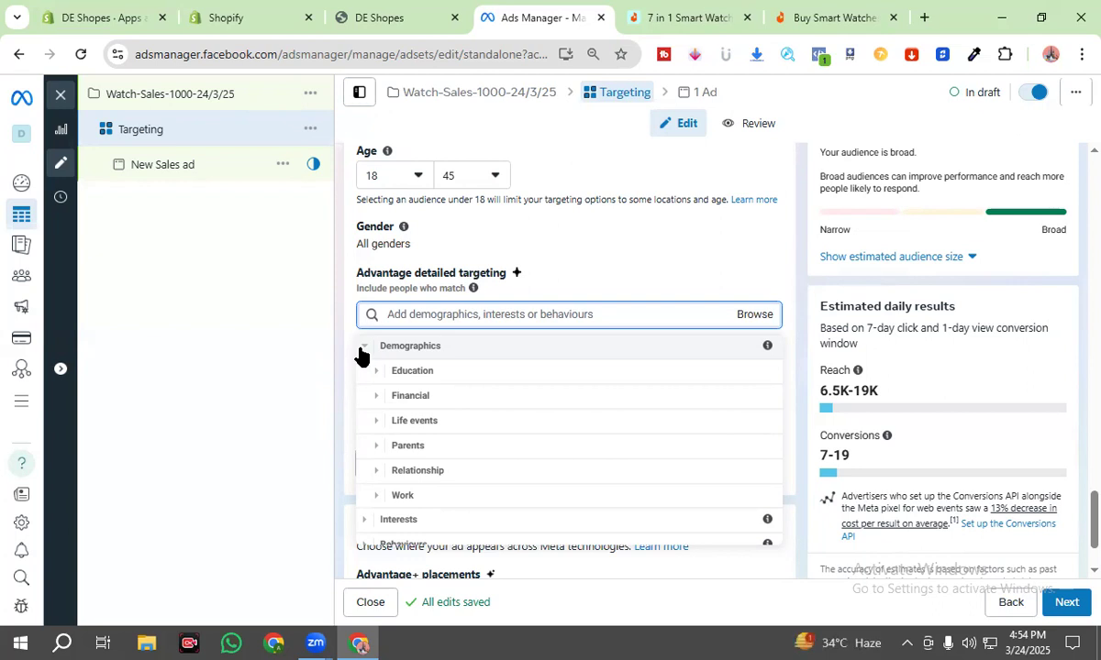
click(383, 473)
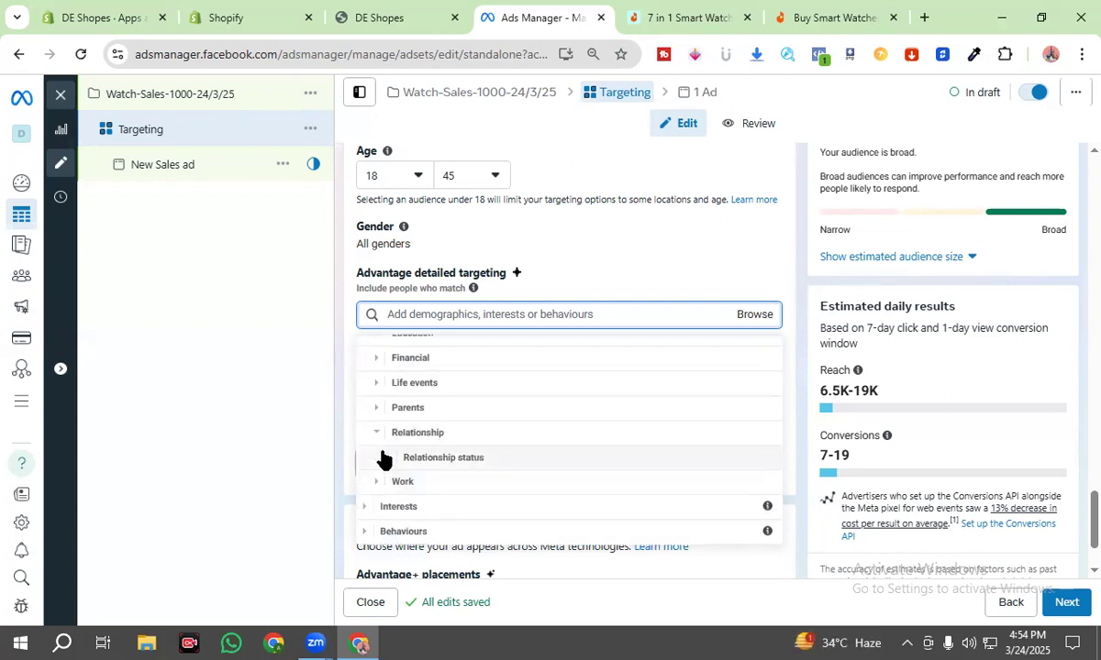
click(380, 439)
click(382, 447)
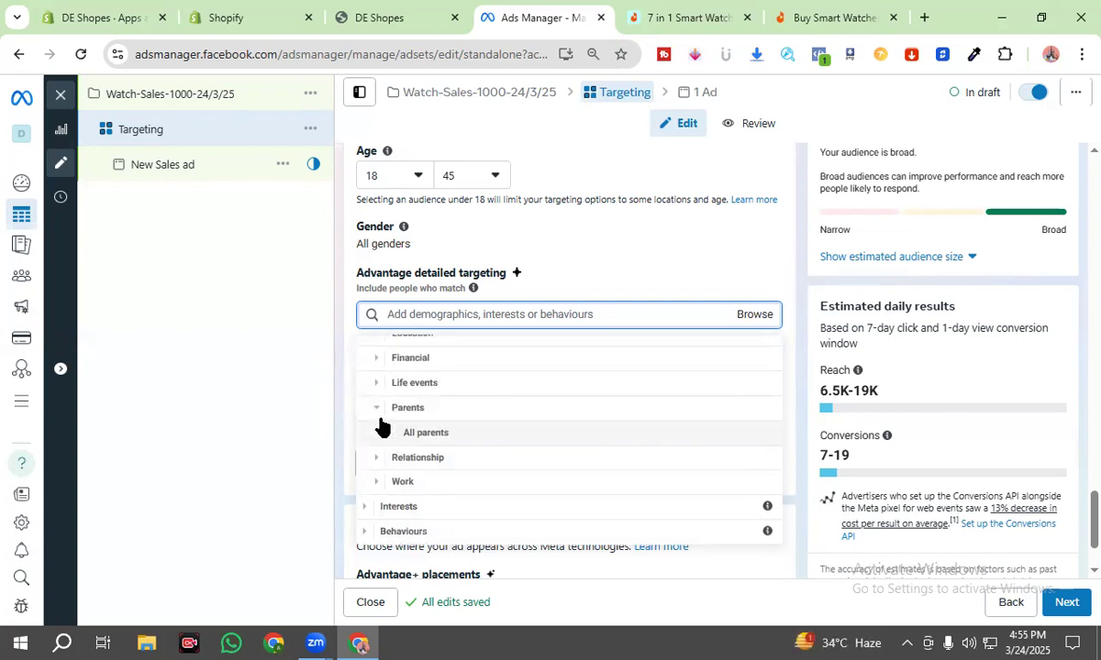
click(376, 409)
click(371, 401)
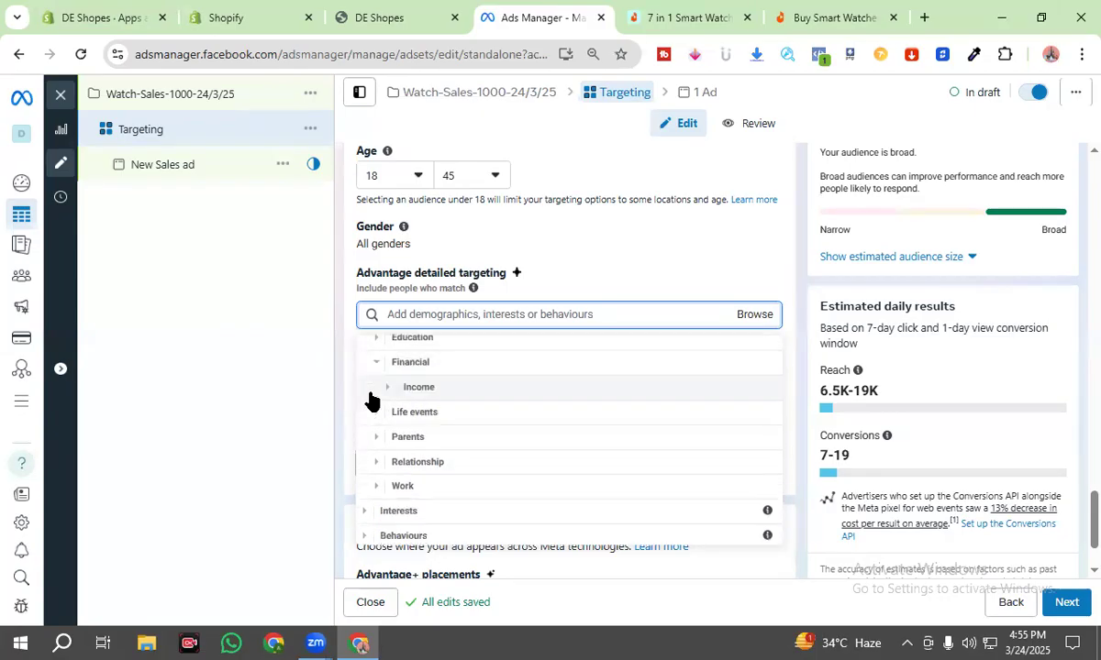
click(376, 362)
click(379, 376)
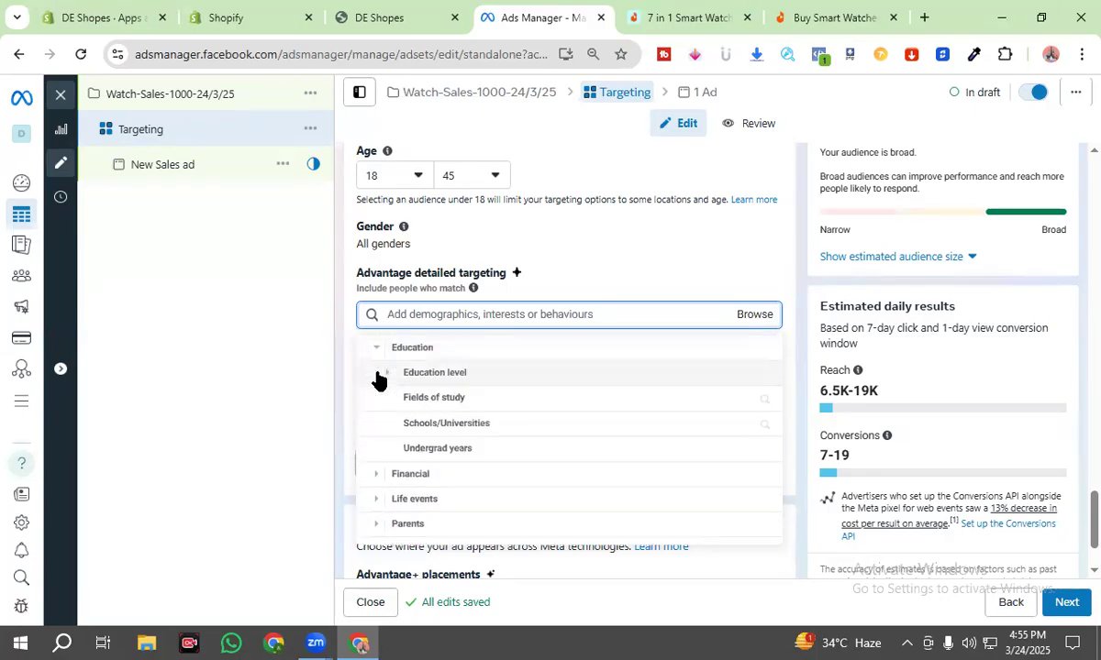
click(380, 352)
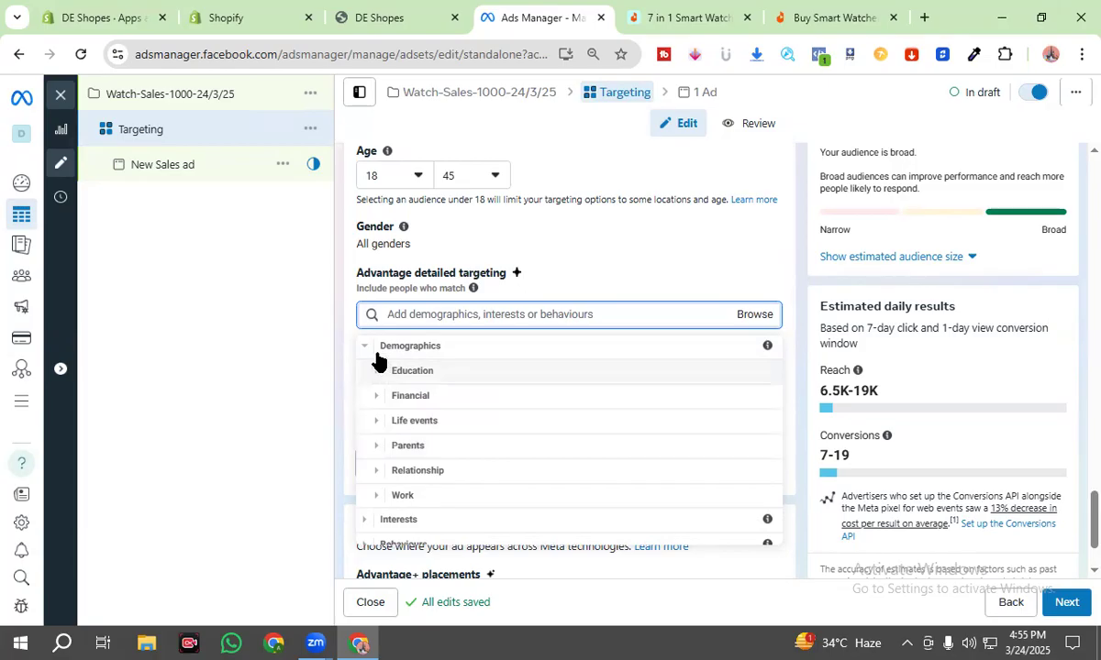
Step: Review the Relationship and Work options under Demographics, and collapse the Demographics list
click(377, 472)
scroll(377, 468, down, 1)
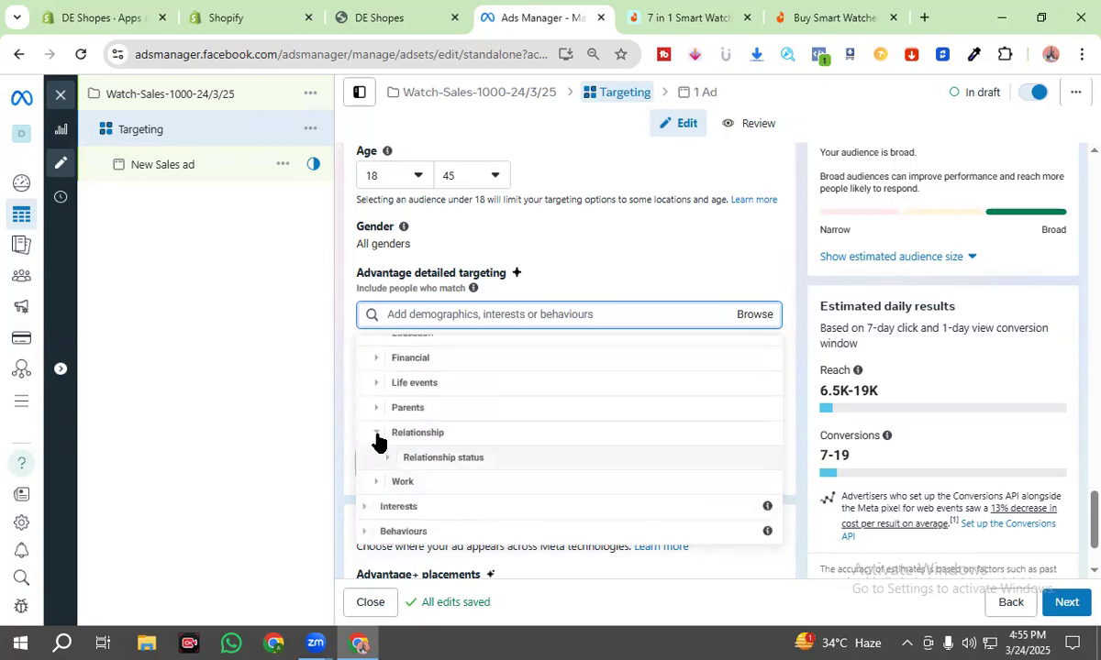
click(377, 436)
click(371, 498)
scroll(373, 501, down, 1)
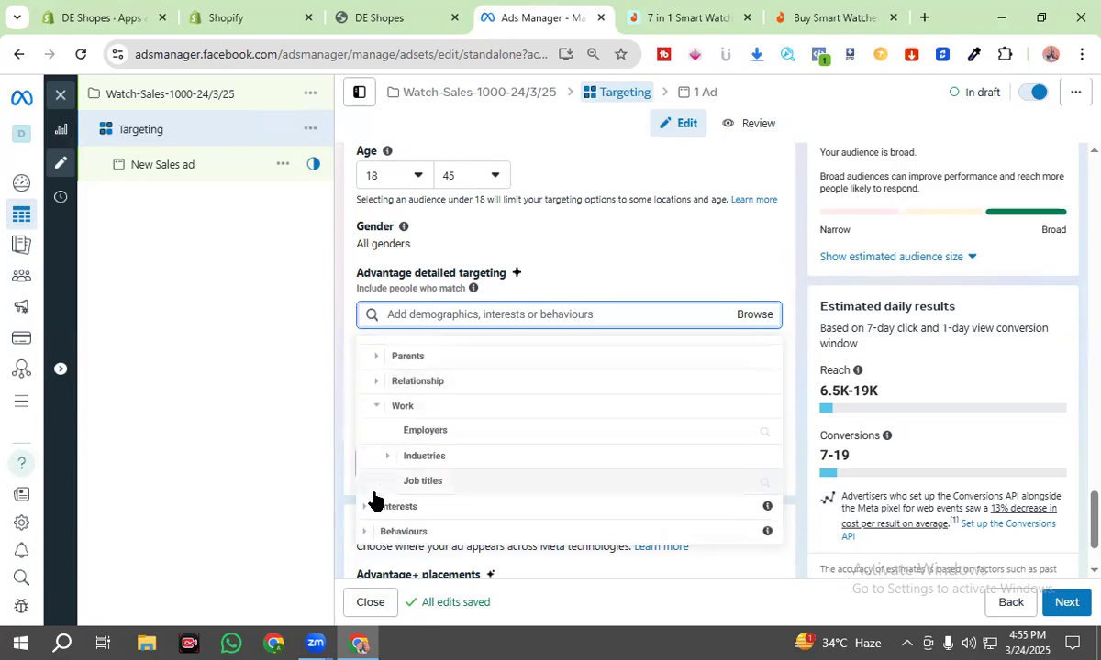
click(371, 404)
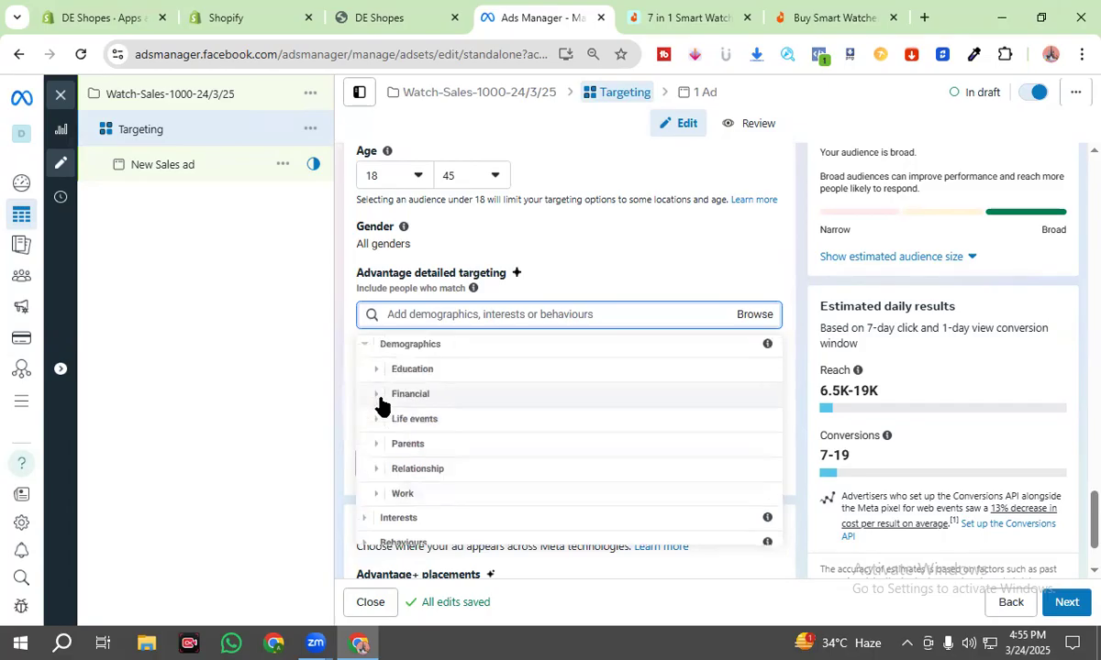
click(370, 352)
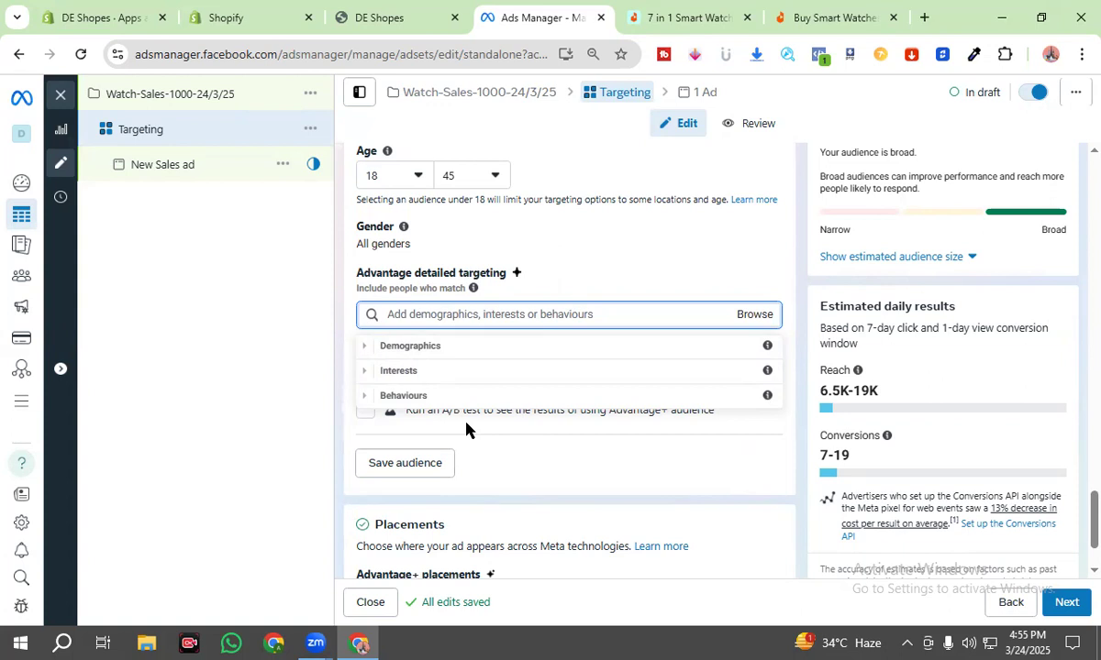
Step: Check the Daraz smart watch listings, return to Ads Manager, and add the Sony SmartWatch interest by searching detailed targeting for "smart watch"
click(804, 13)
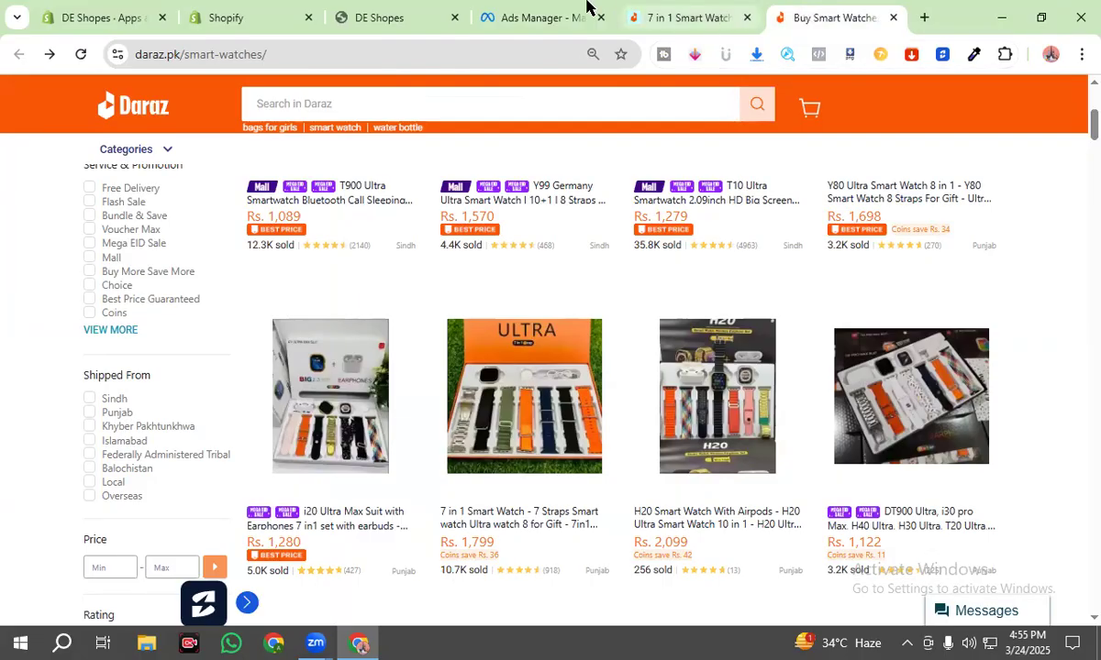
click(564, 19)
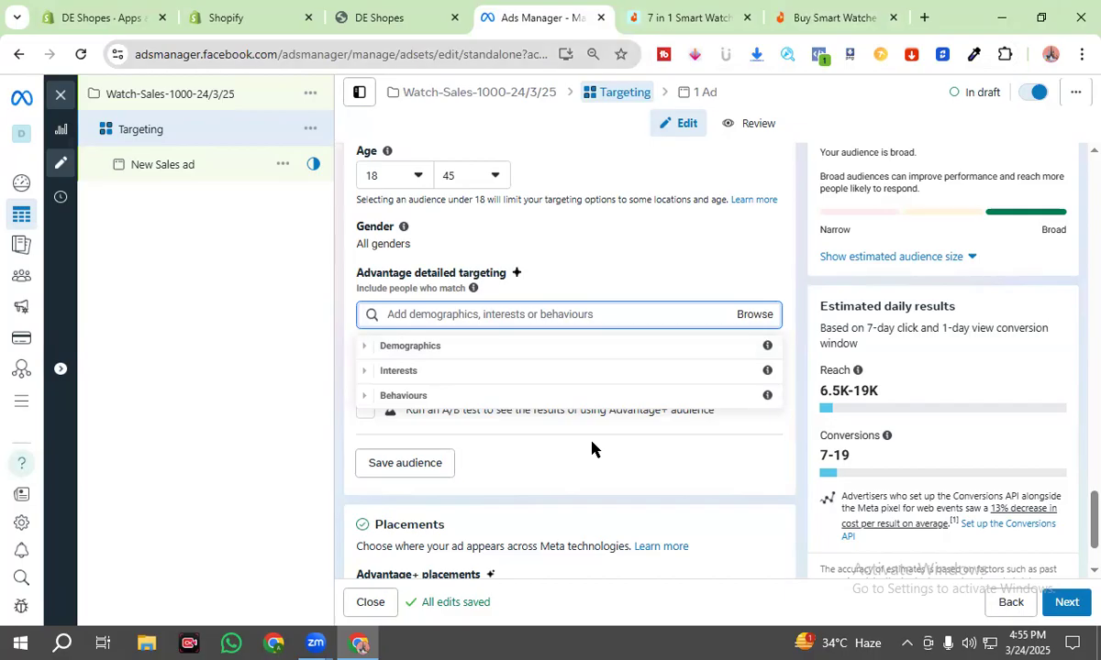
click(399, 319)
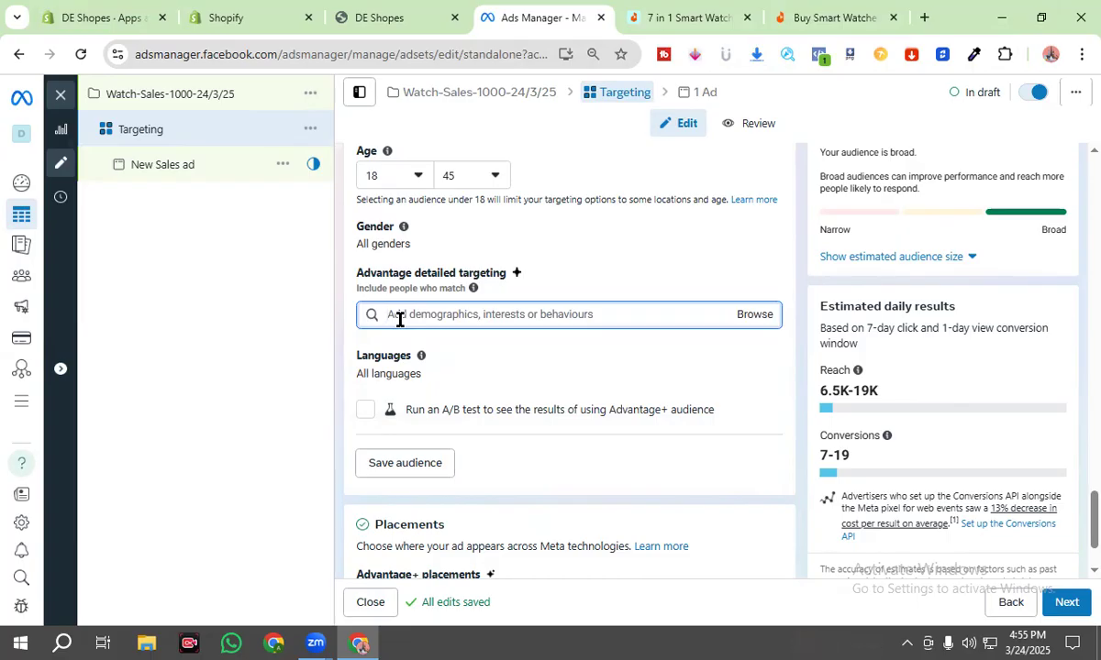
text(sm)
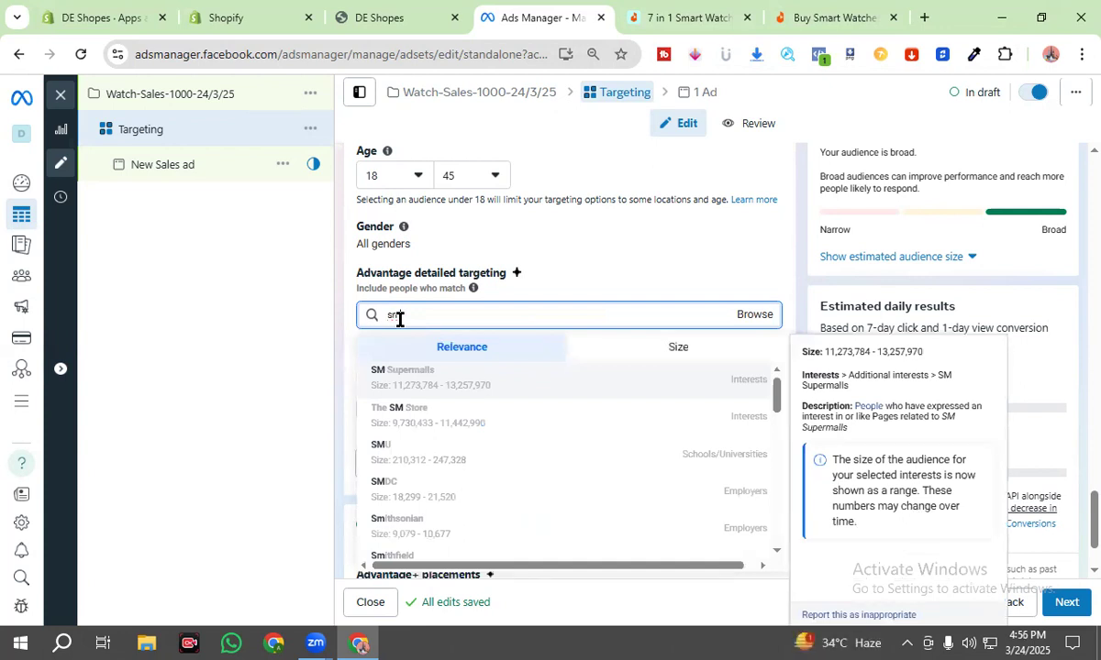
text(art watch)
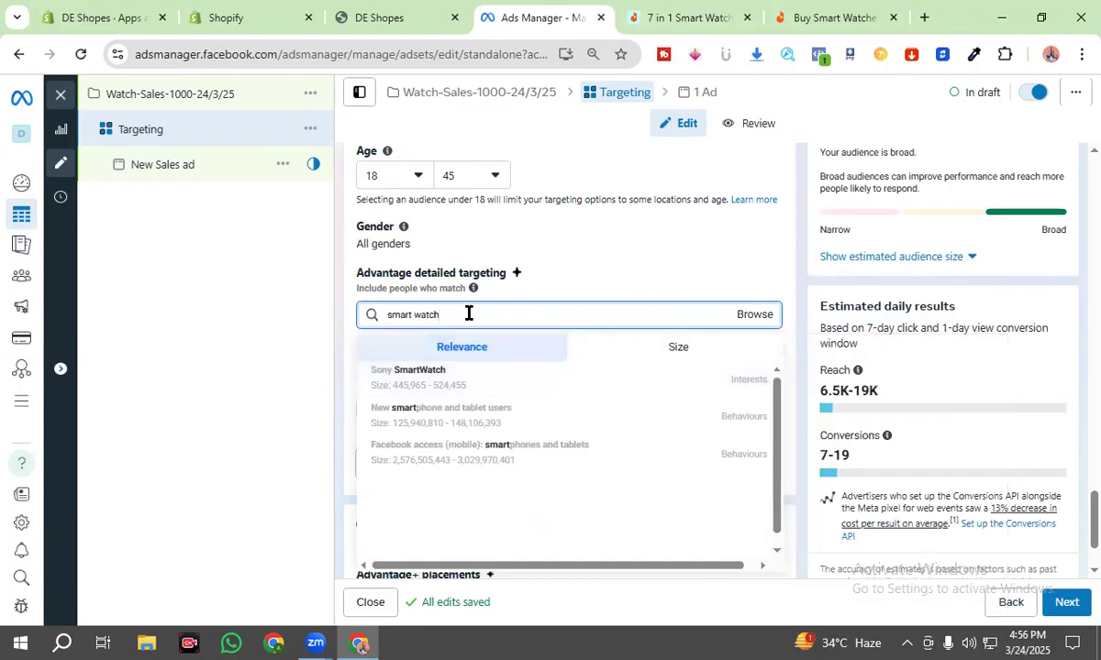
mouse_move(447, 393)
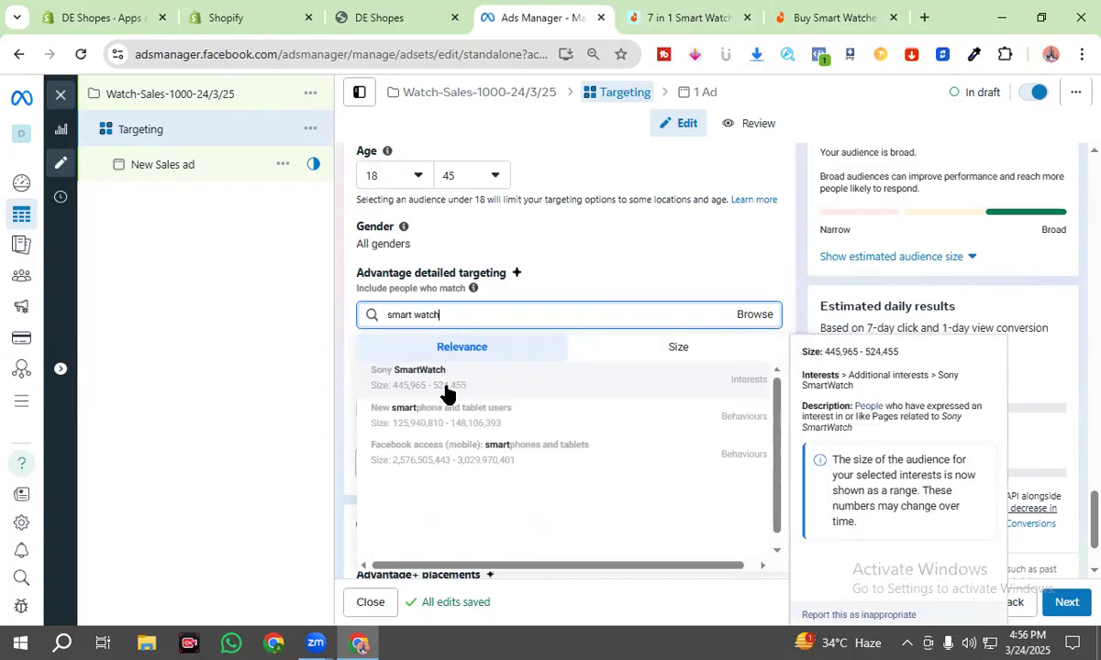
click(390, 383)
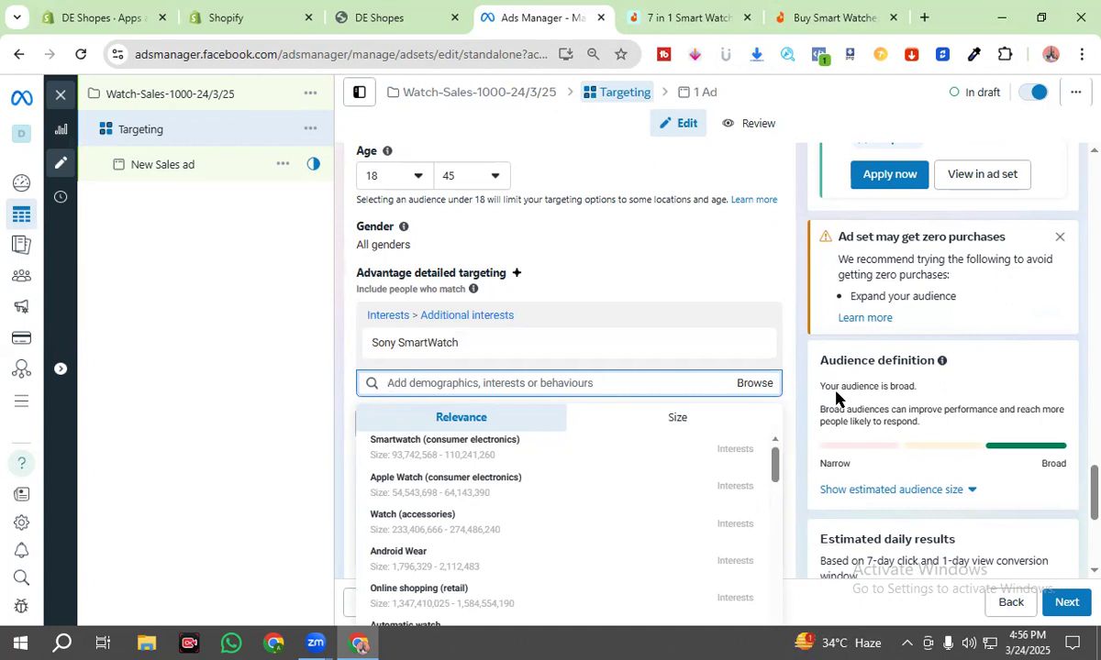
Step: Add the suggested interests Smartwatch (consumer electronics) and Watch (accessories) to the detailed targeting
mouse_move(642, 471)
scroll(790, 351, down, 2)
mouse_move(408, 294)
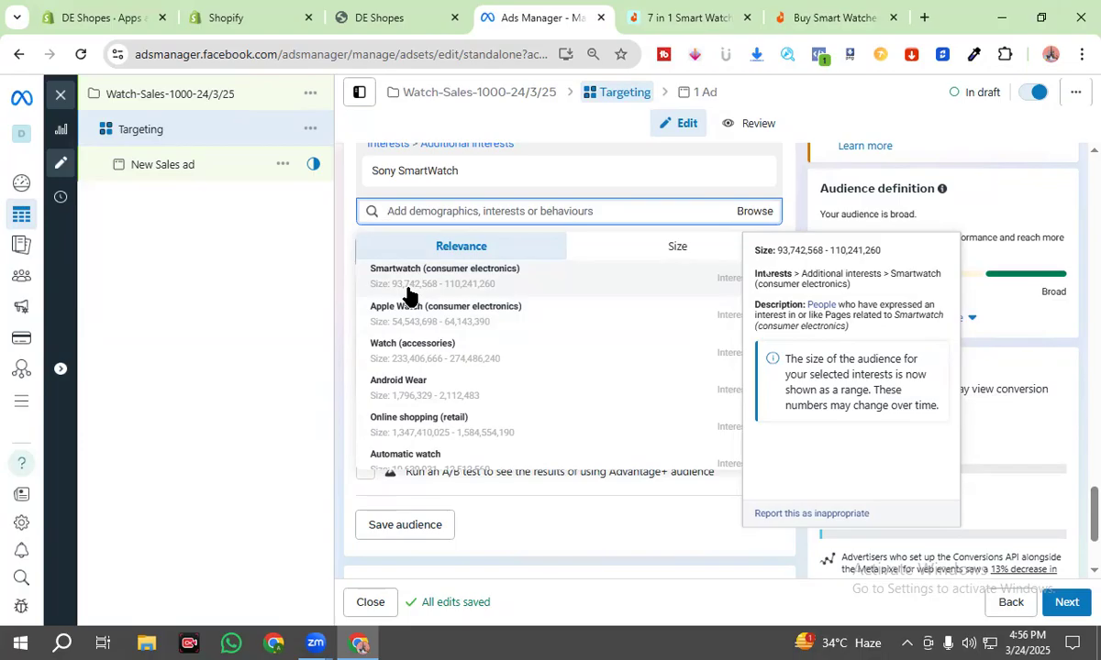
click(410, 293)
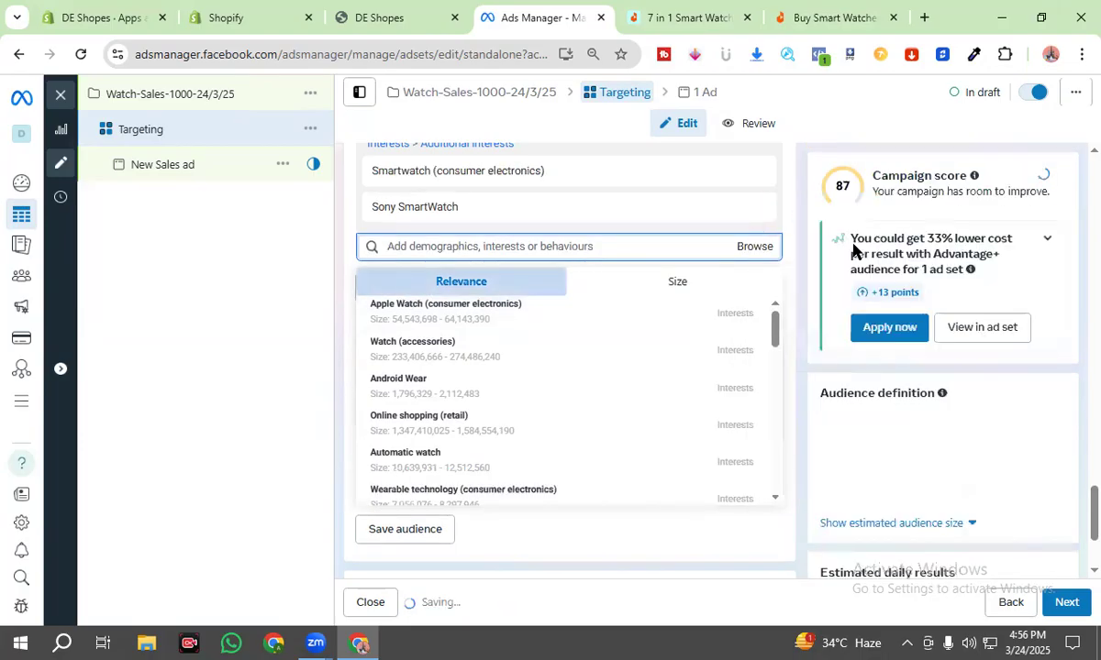
scroll(848, 276, down, 2)
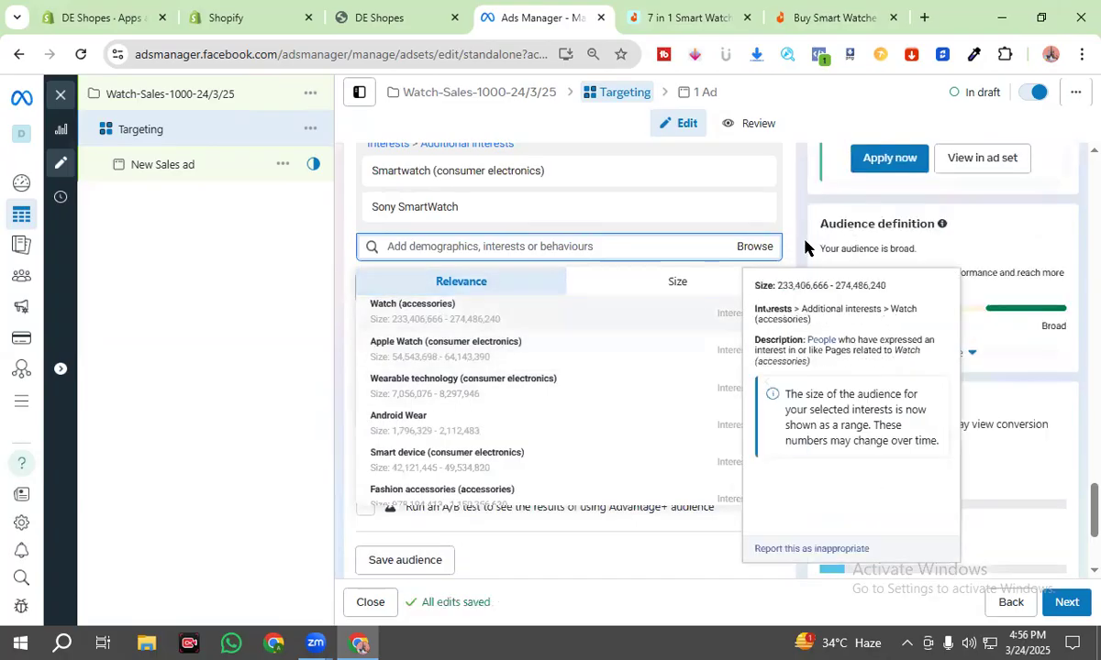
scroll(823, 241, down, 1)
mouse_move(413, 235)
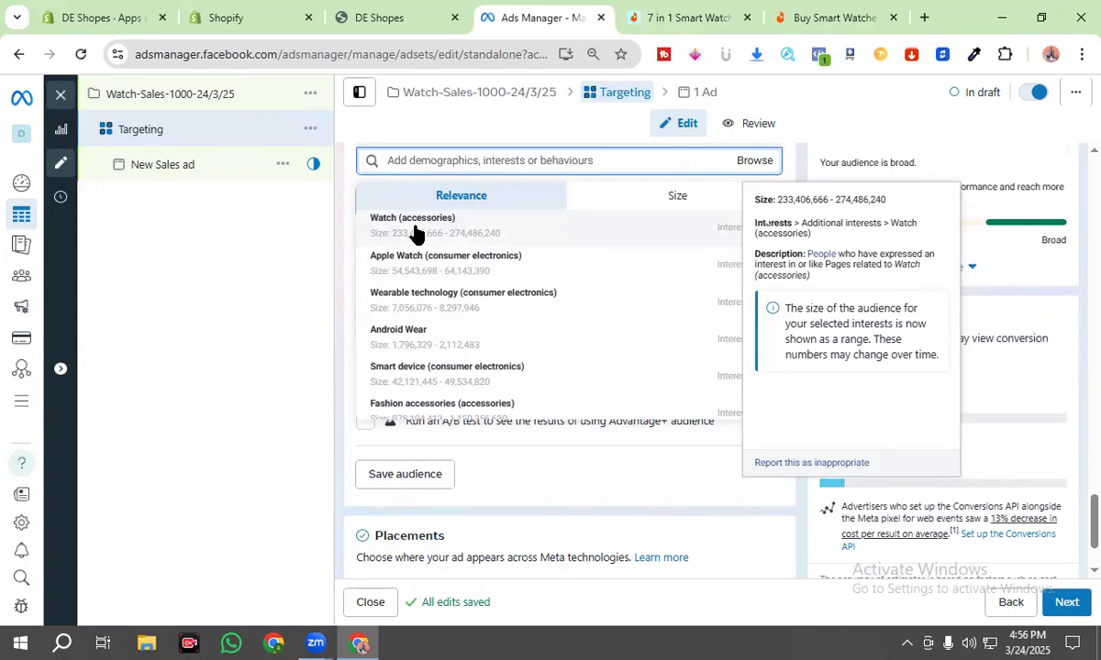
click(413, 229)
Step: Add the suggested Apple Watch (consumer electronics) interest and check the audience definition and estimated daily results
mouse_move(449, 307)
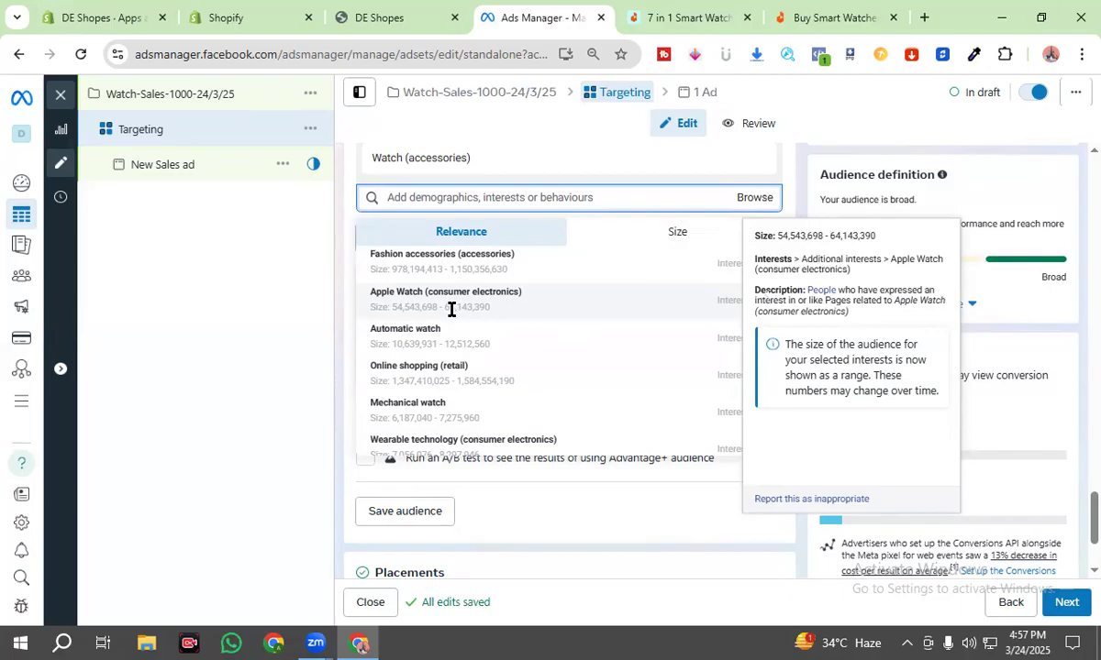
click(452, 309)
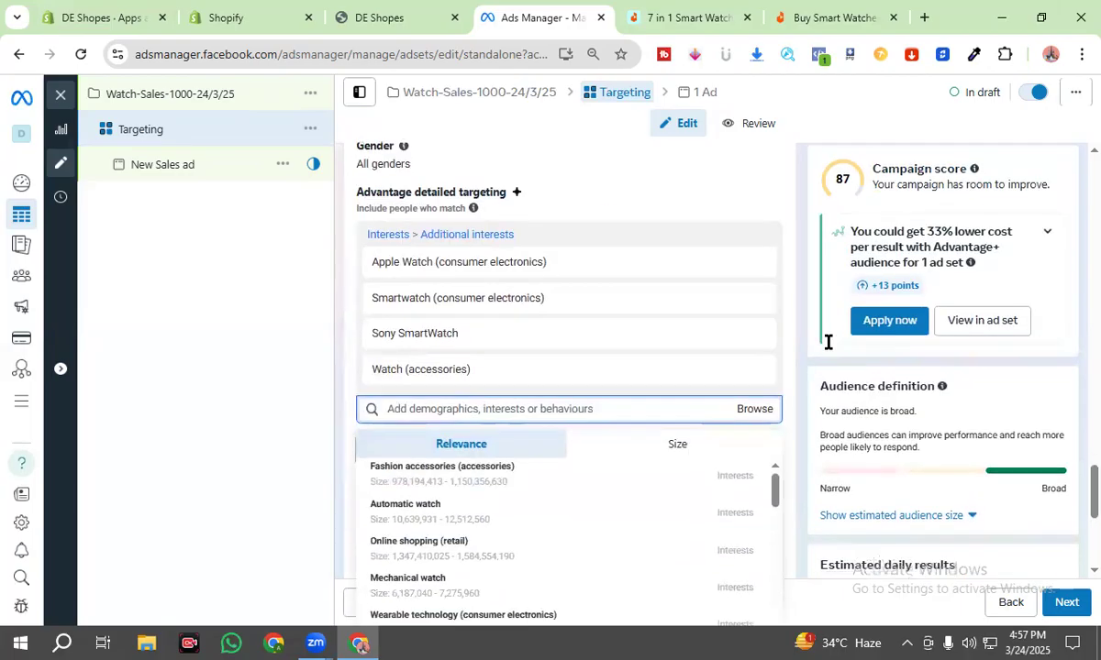
scroll(828, 342, down, 1)
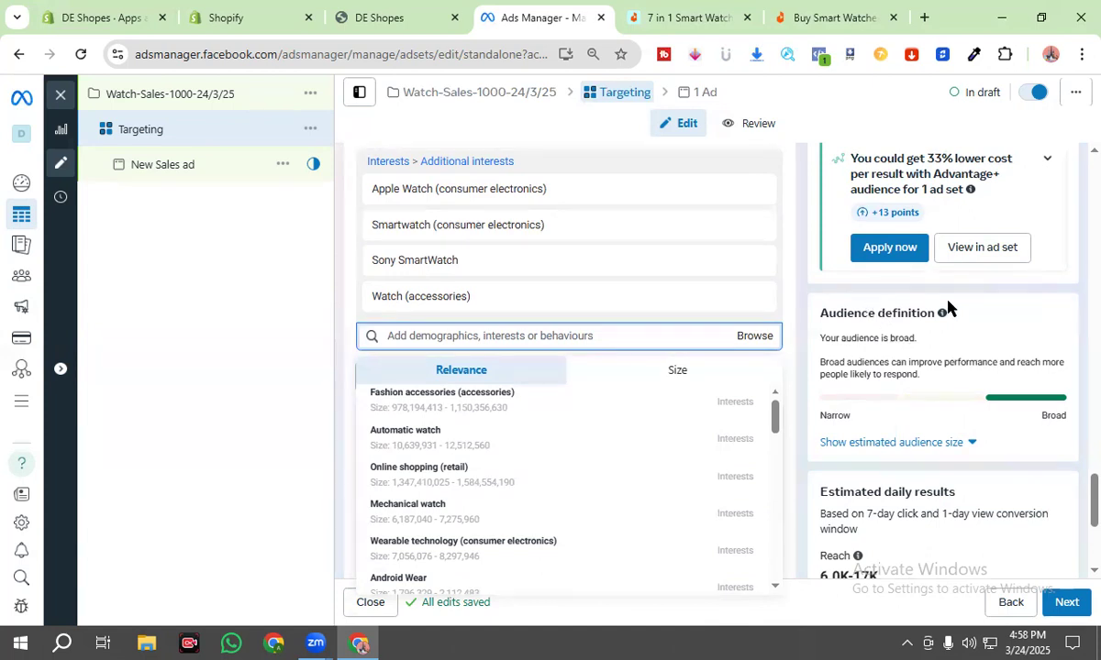
scroll(802, 355, down, 2)
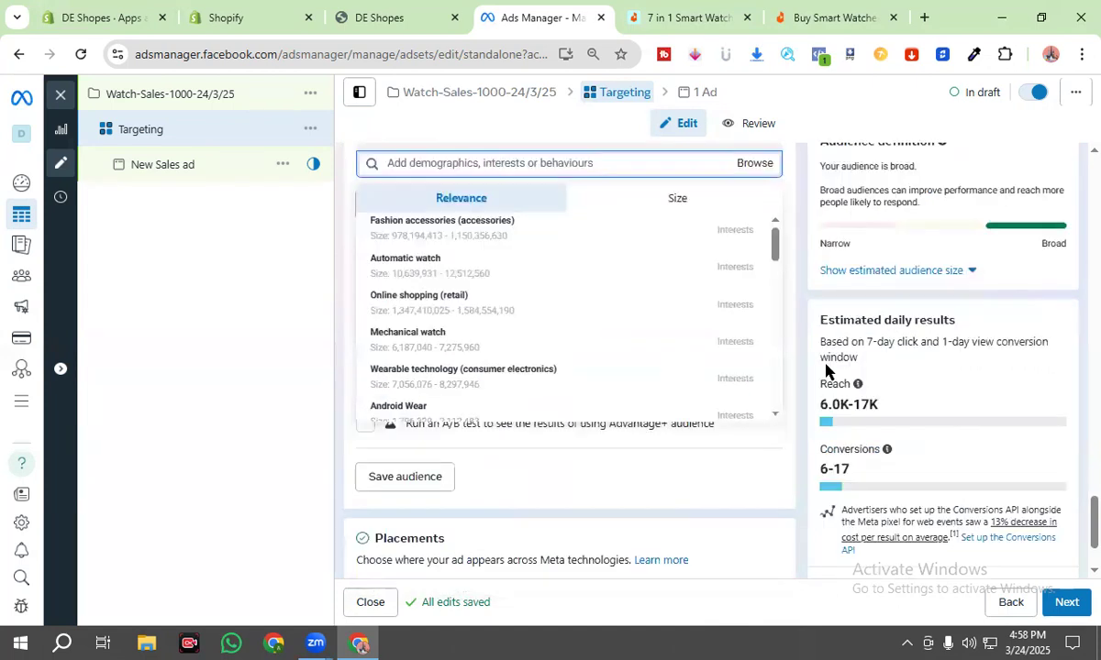
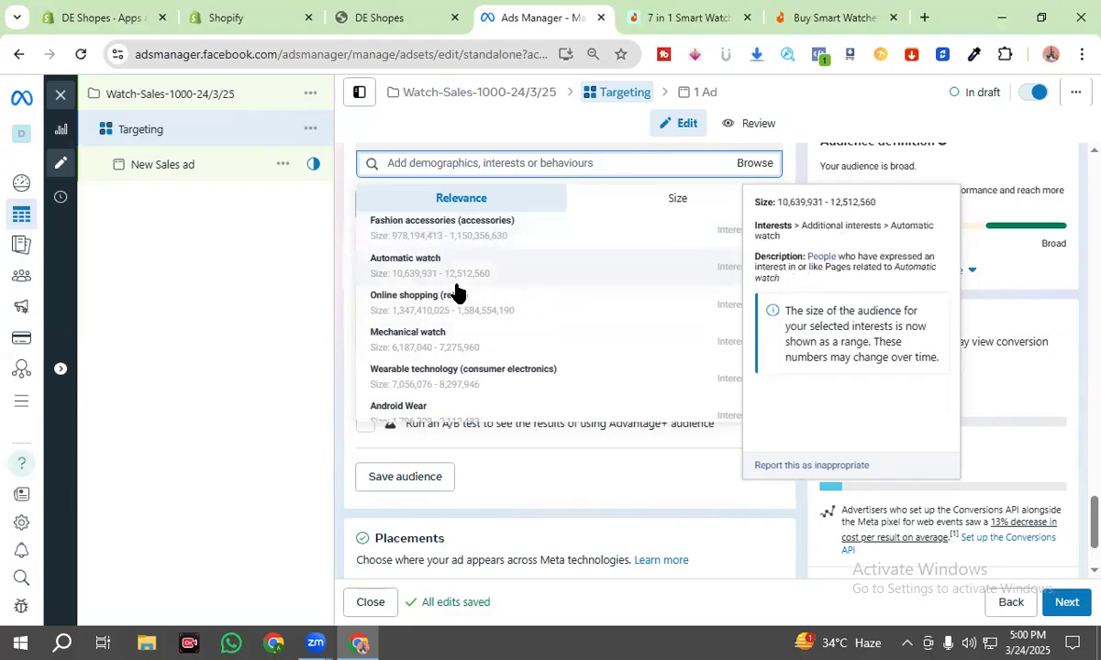
Step: Add the suggested interest Smart device (consumer electronics) to the detailed targeting
scroll(486, 358, down, 1)
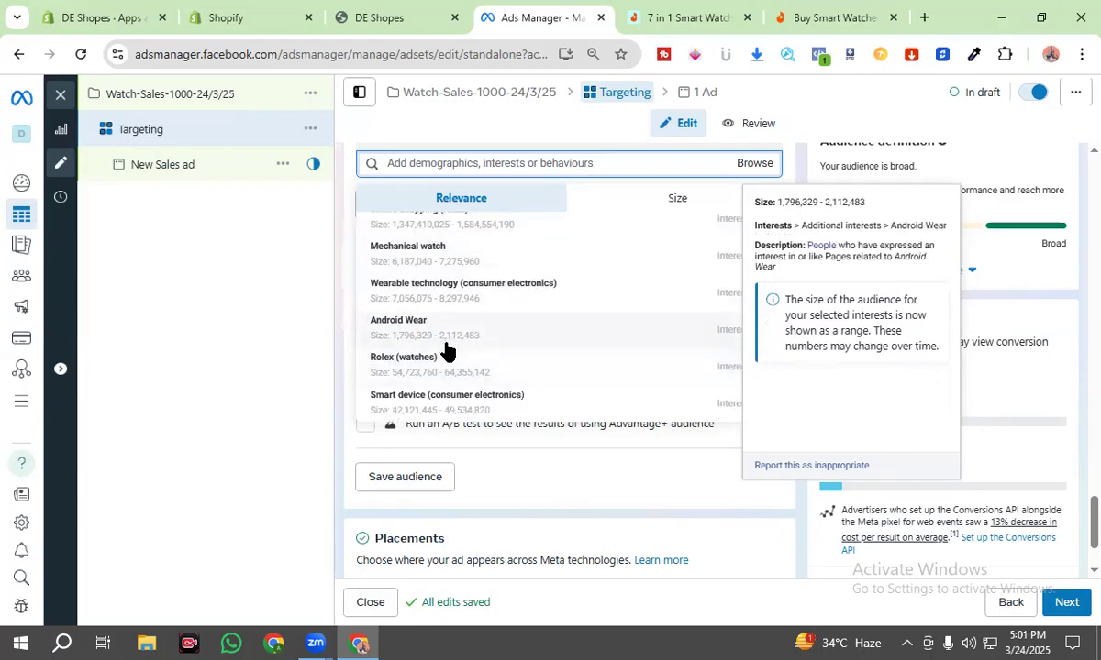
click(449, 403)
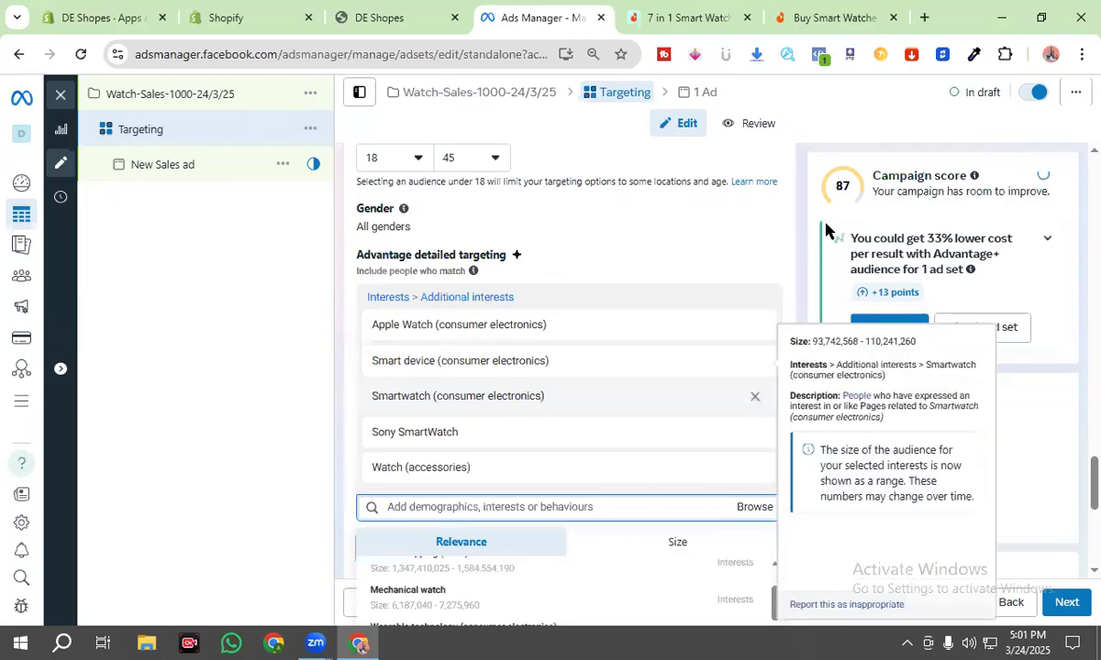
scroll(800, 337, down, 4)
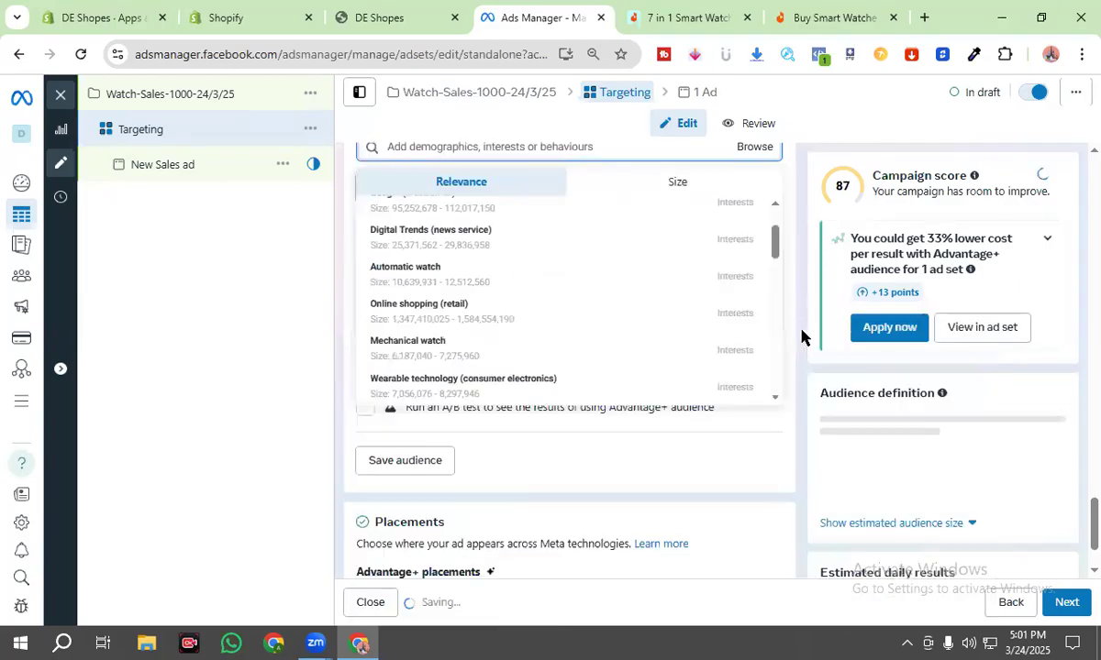
scroll(801, 338, down, 2)
scroll(801, 339, up, 3)
scroll(801, 338, up, 2)
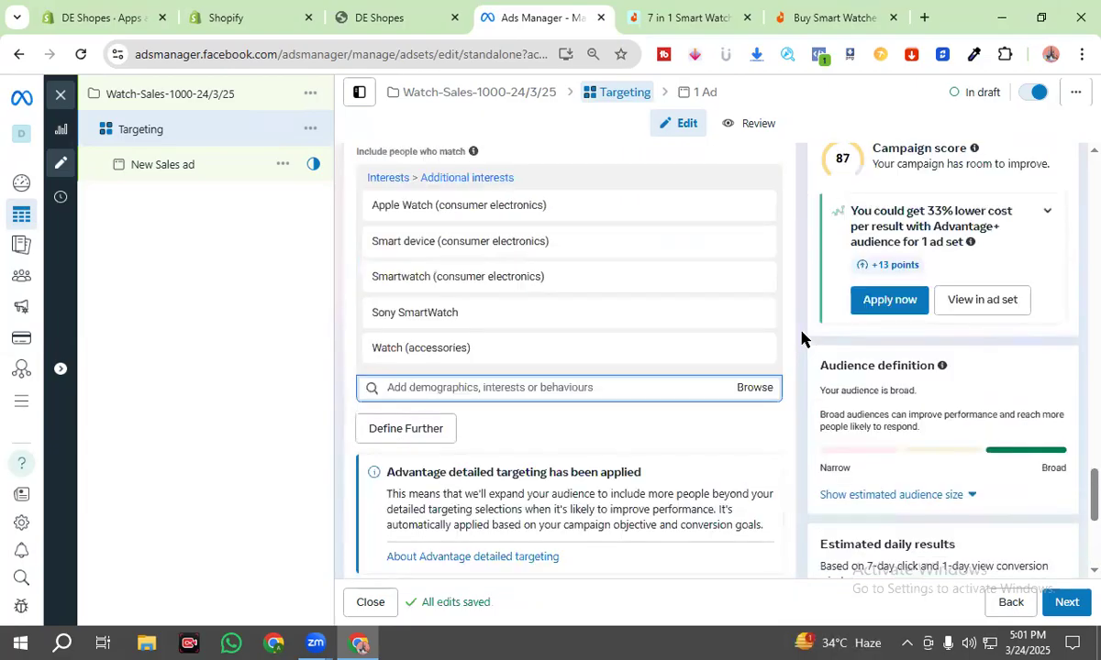
Step: Examine the remaining suggested interests and the audience size of the selected Watch (accessories) interest
scroll(801, 338, down, 1)
click(486, 303)
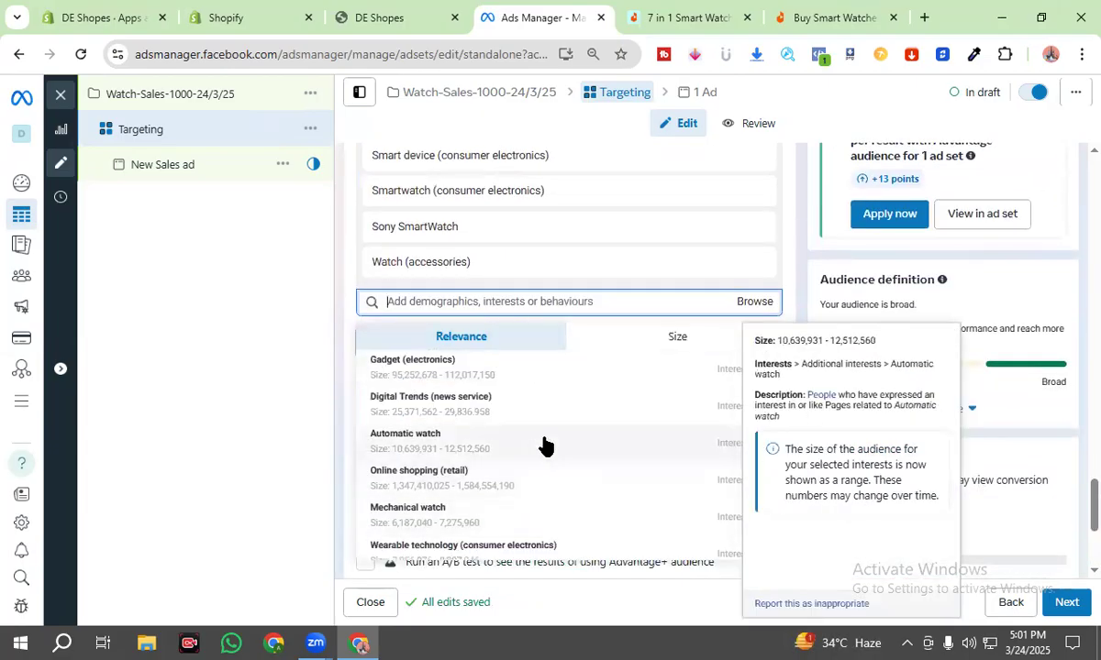
scroll(545, 446, down, 1)
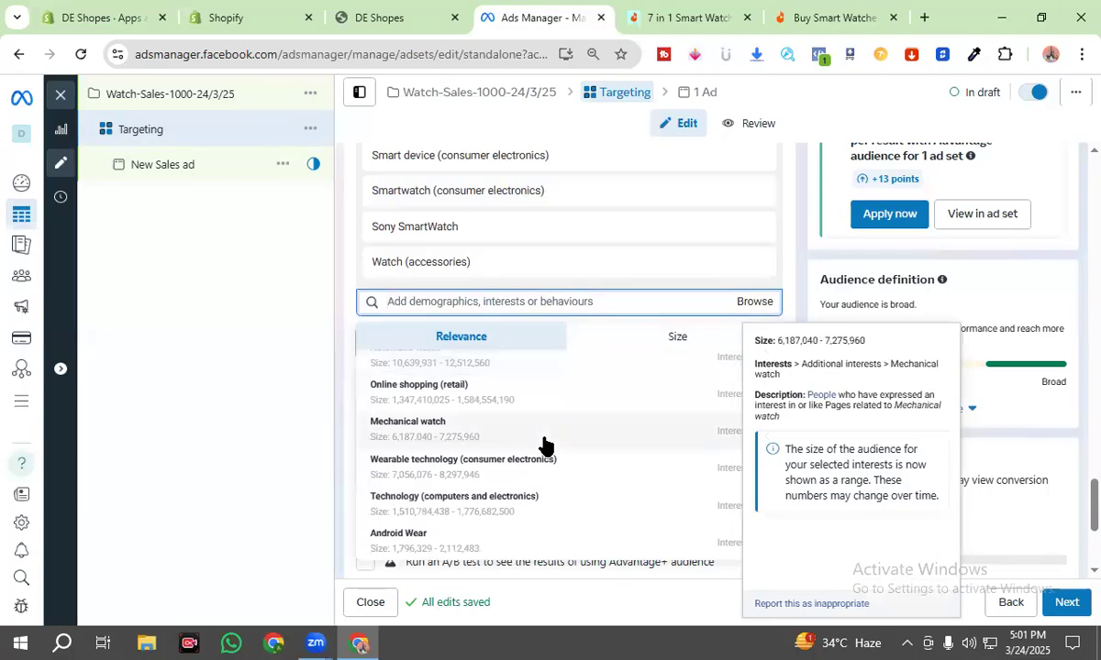
scroll(429, 429, down, 2)
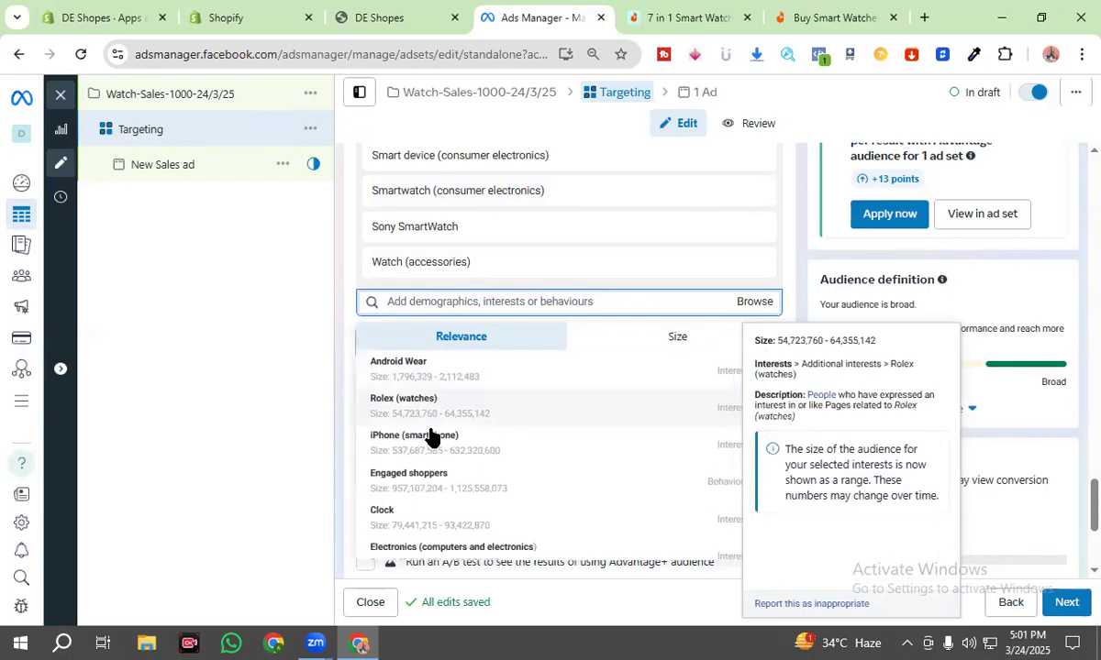
scroll(448, 469, down, 1)
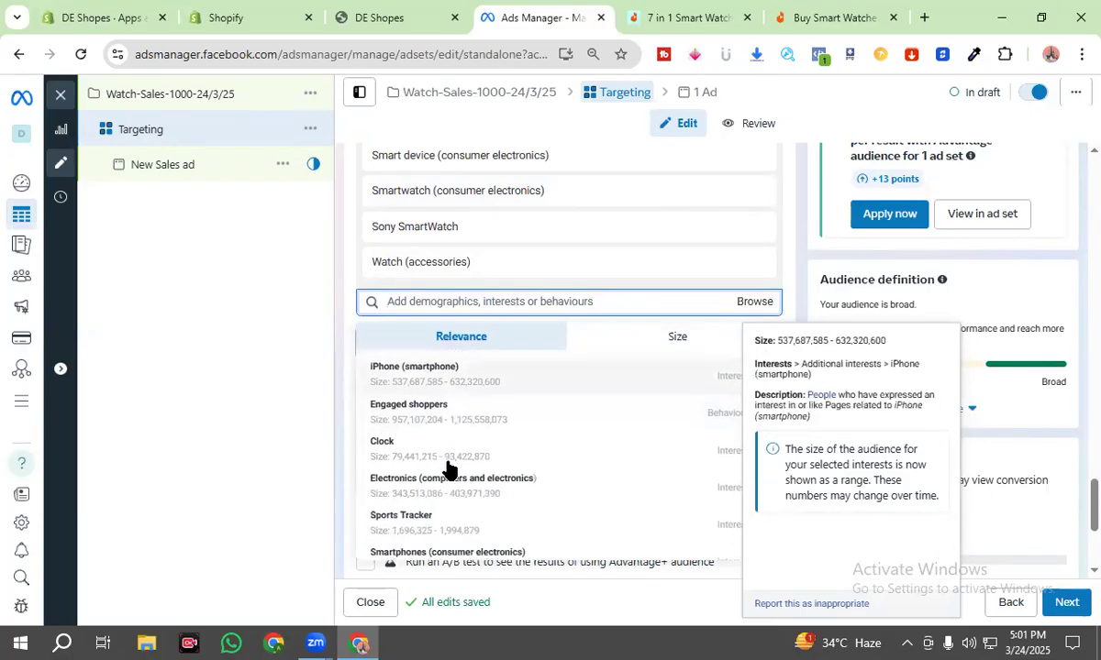
scroll(448, 470, down, 1)
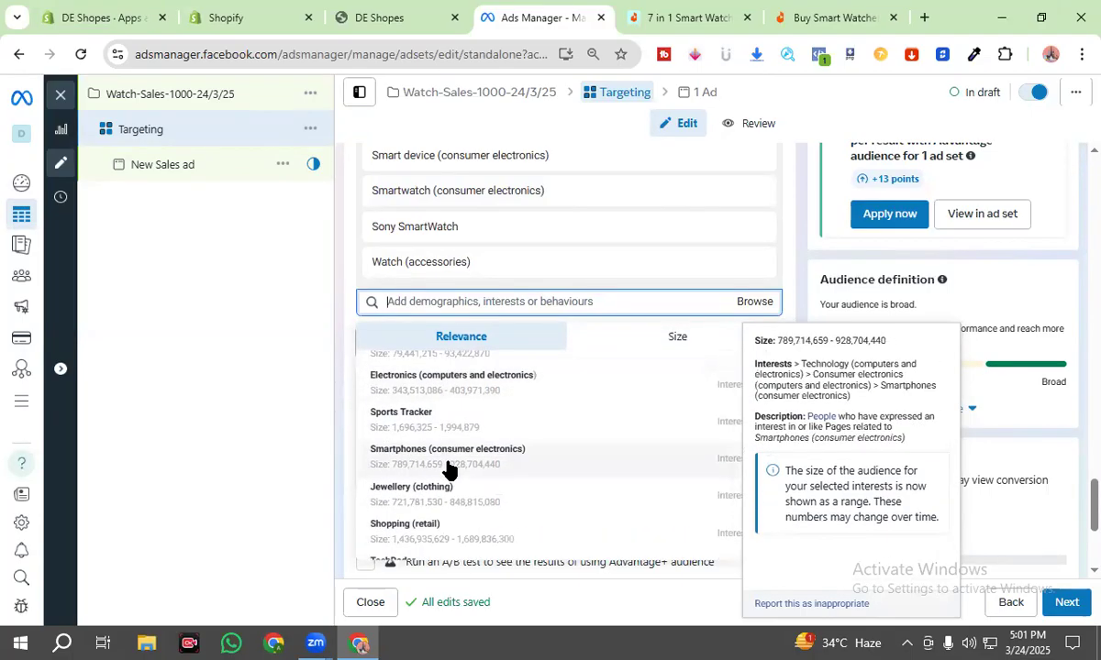
click(345, 469)
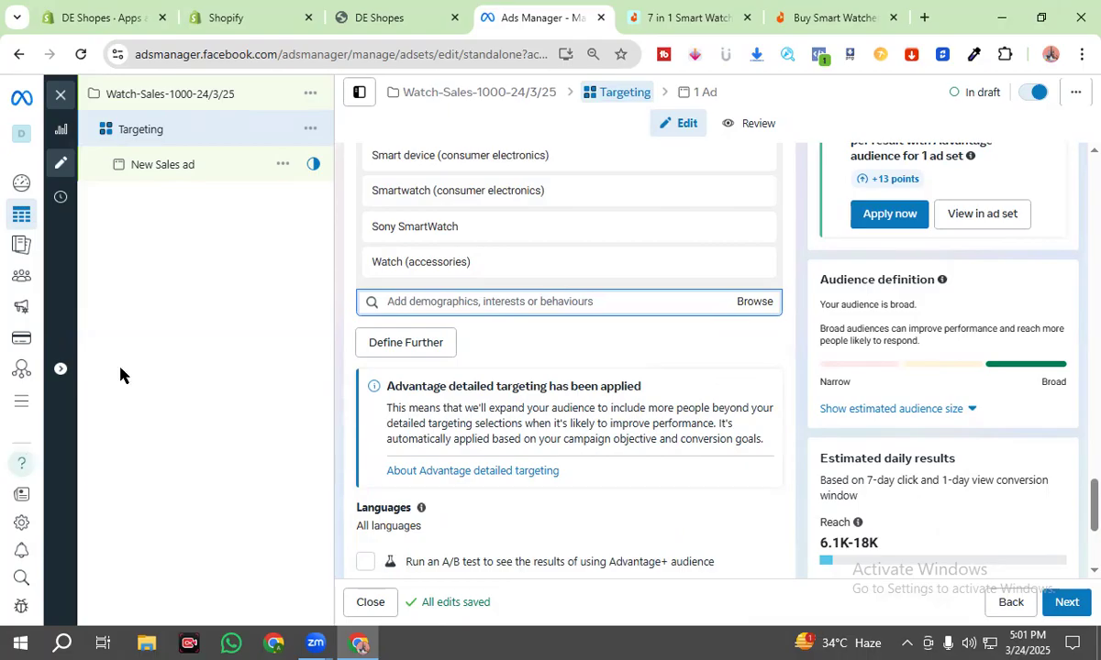
mouse_move(407, 268)
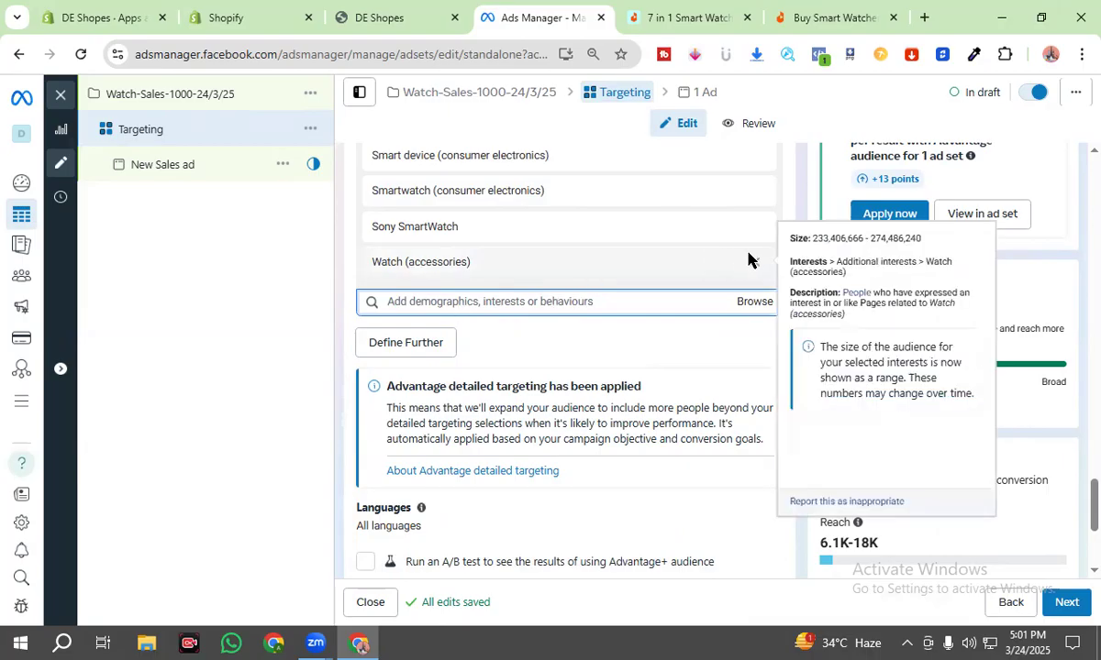
drag(813, 238, 945, 234)
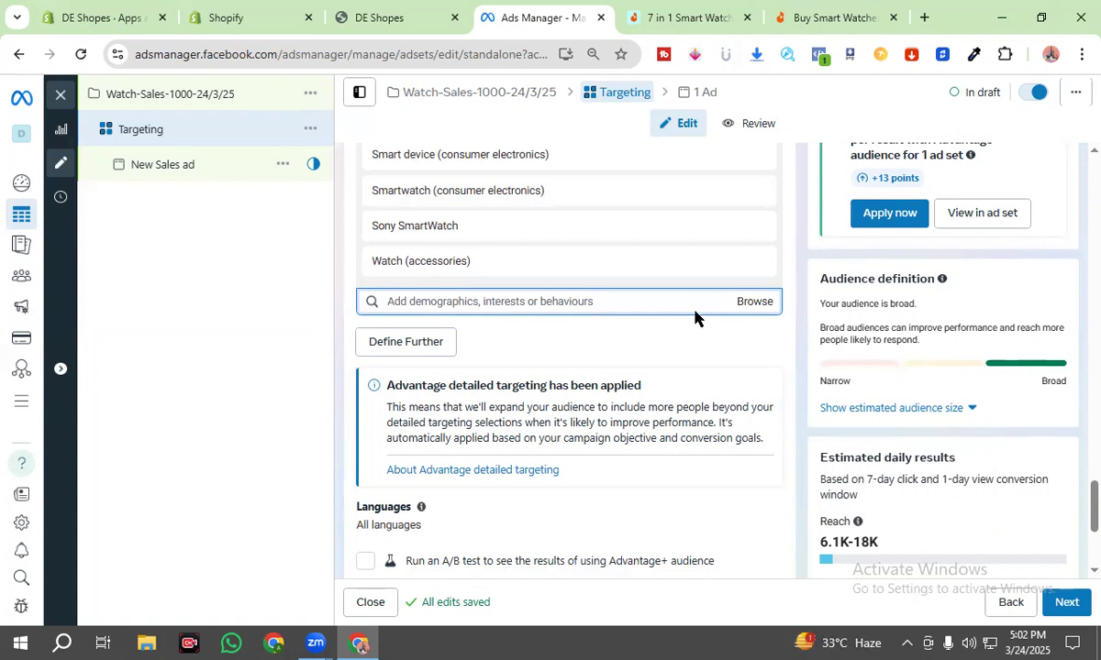
scroll(801, 292, up, 2)
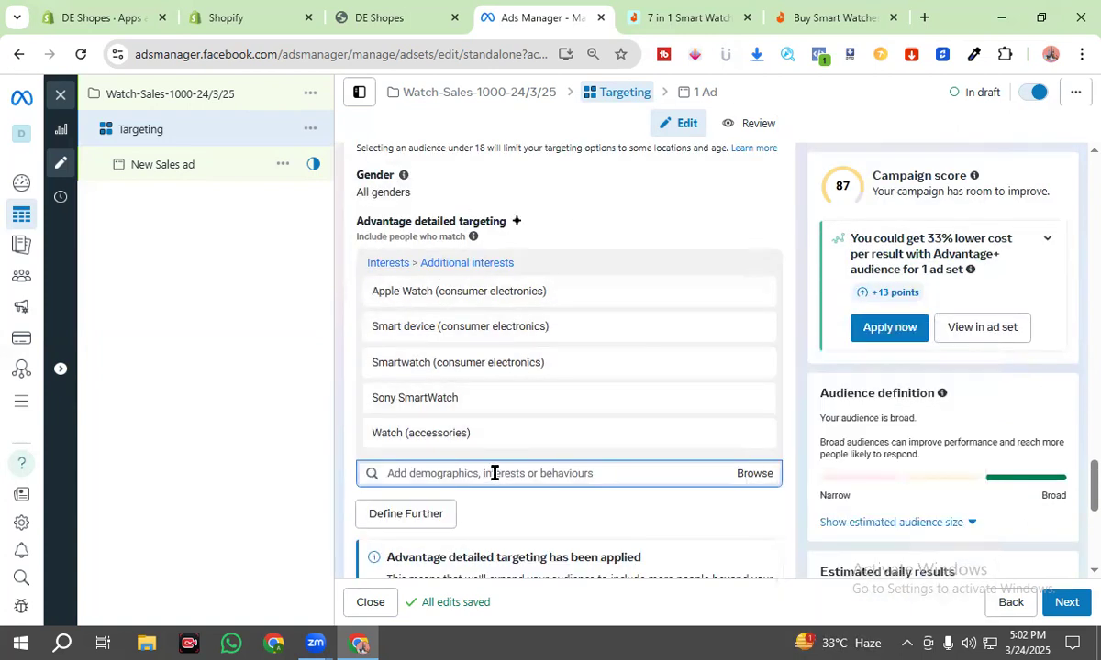
Step: Edit the ad set's placements and choose Manual placements instead of Advantage+ placements
scroll(468, 515, down, 1)
scroll(499, 518, down, 3)
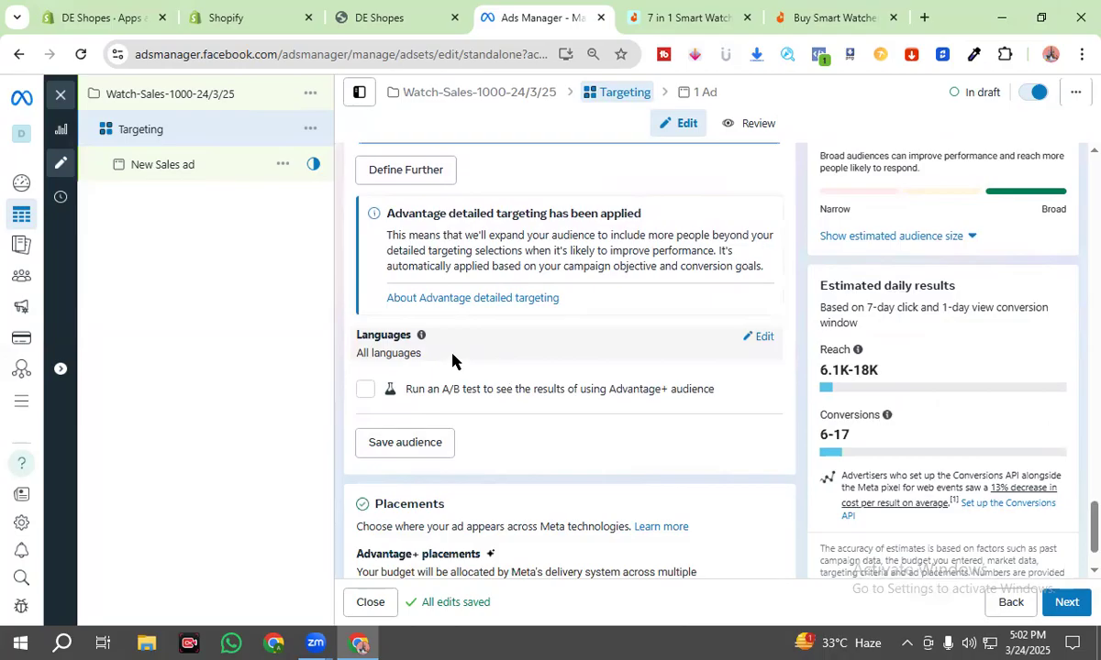
scroll(450, 364, down, 1)
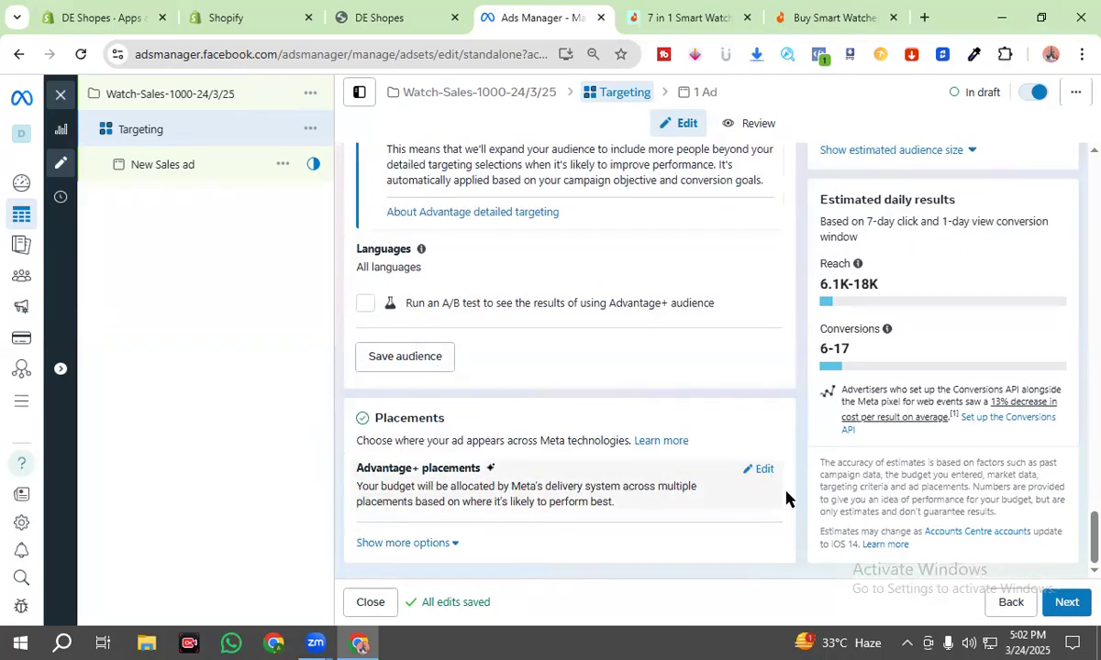
click(760, 470)
scroll(512, 435, down, 1)
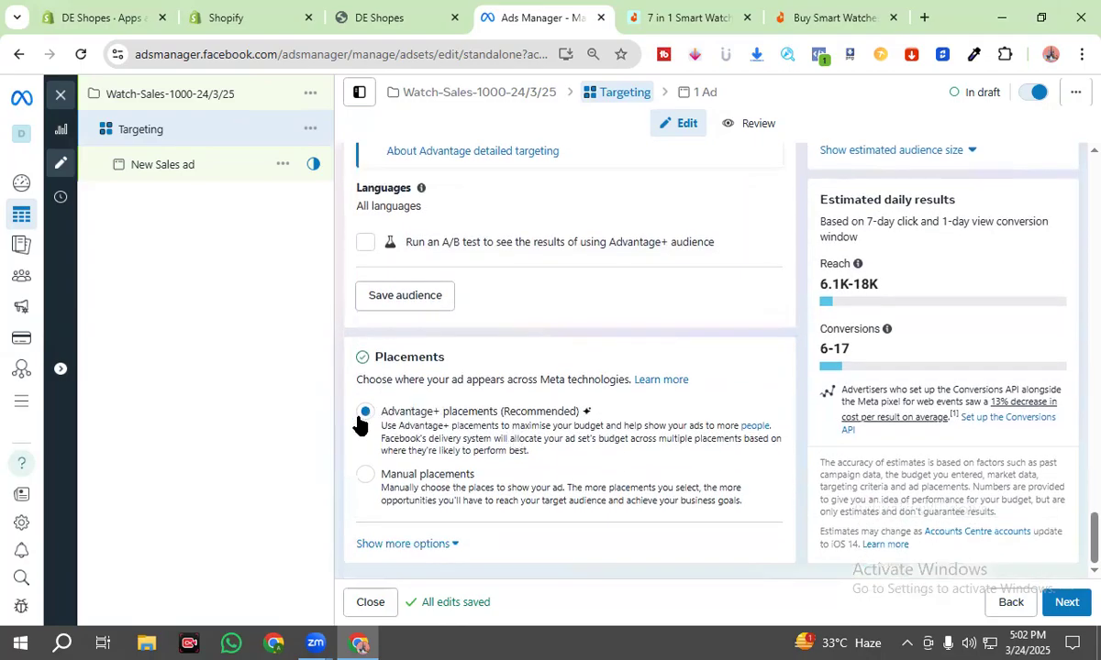
click(365, 475)
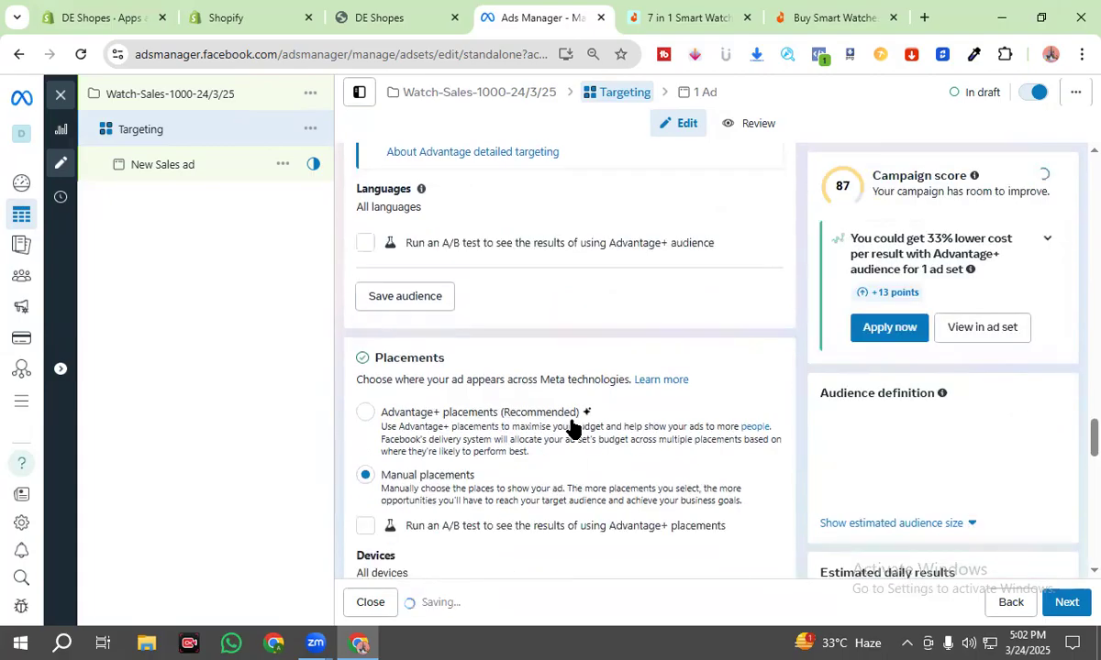
Step: Restrict the manual placements to mobile devices by deselecting Desktop
scroll(570, 425, down, 3)
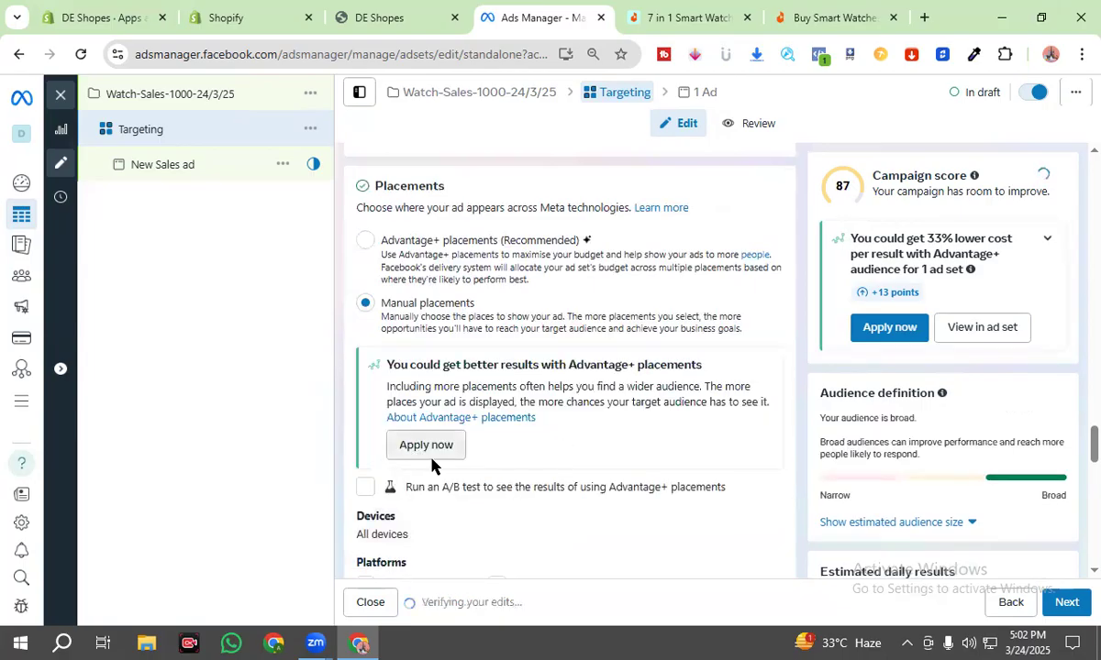
scroll(558, 438, down, 1)
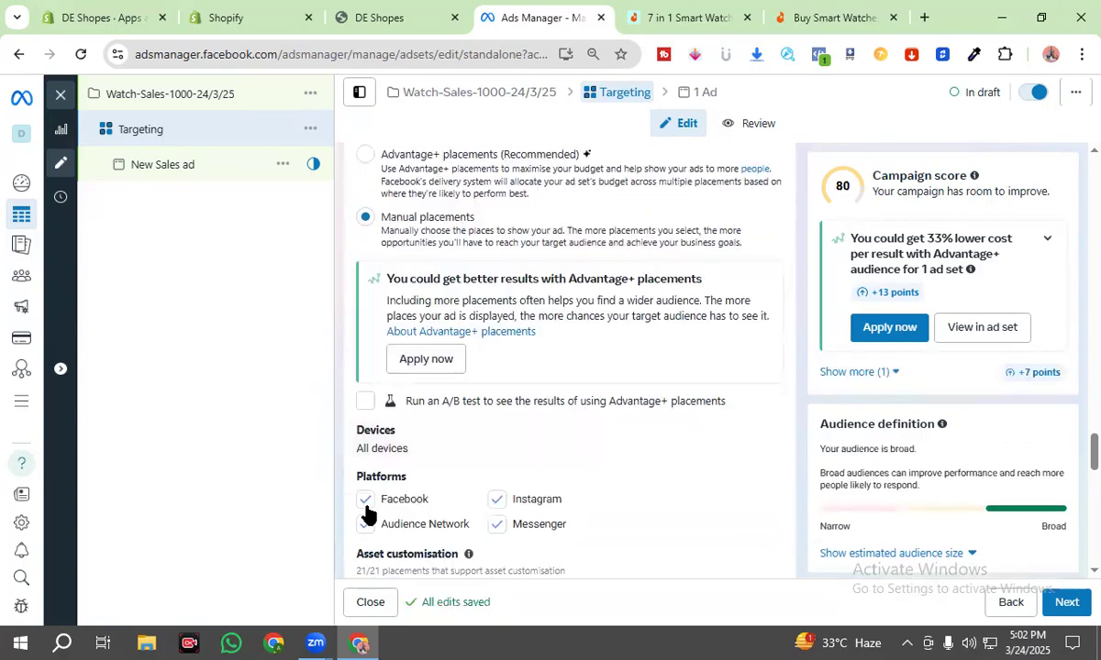
scroll(422, 538, down, 1)
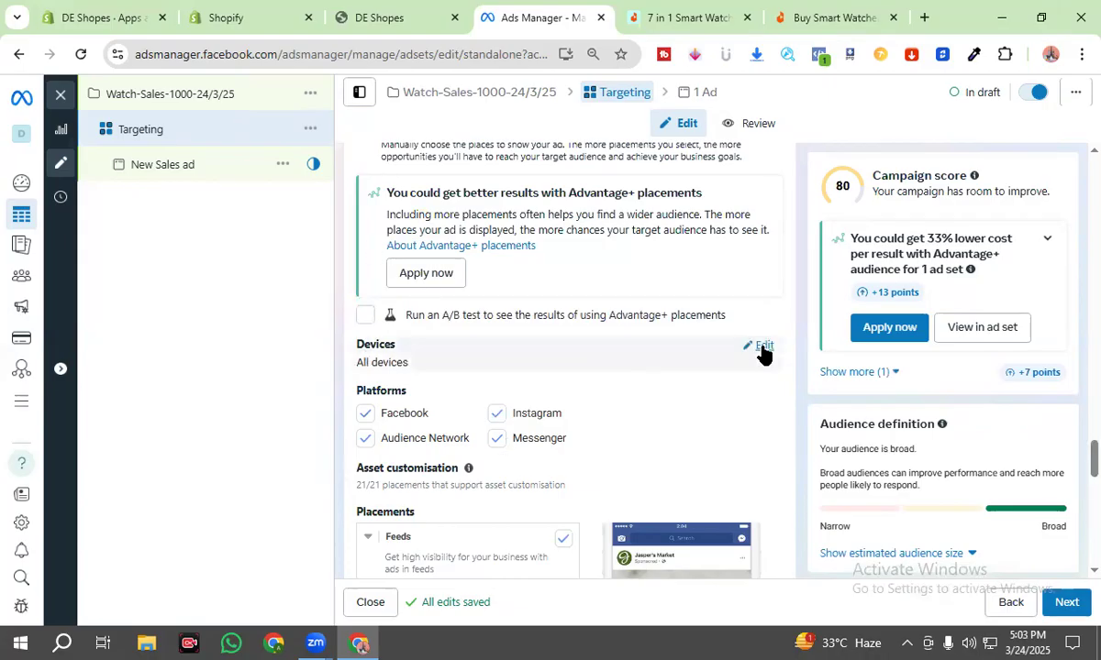
click(390, 362)
click(404, 369)
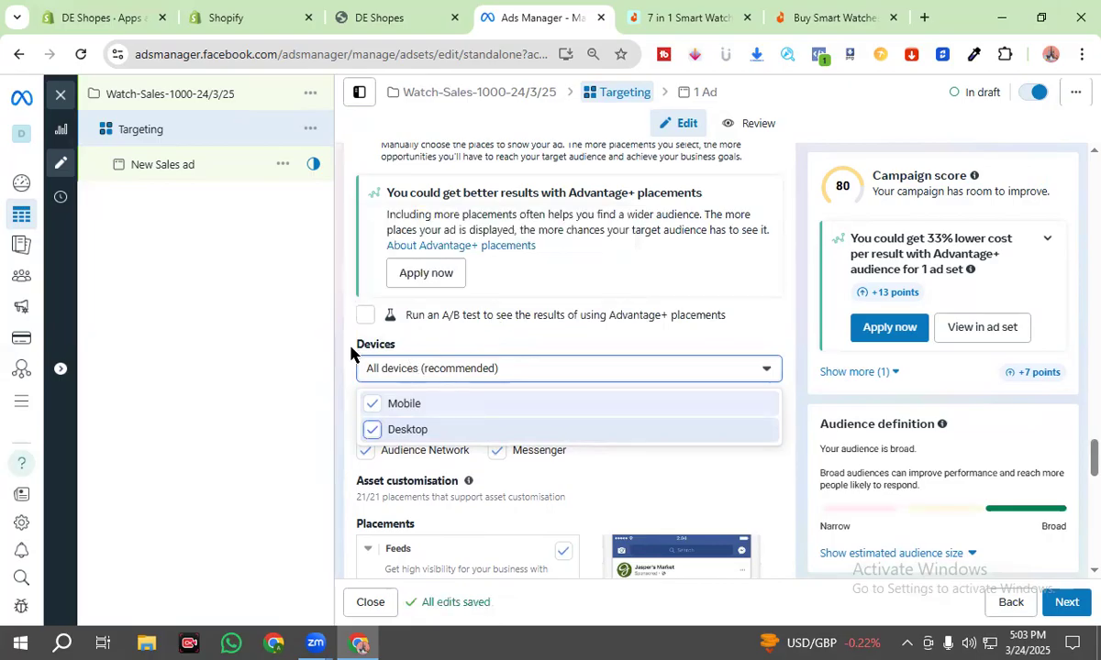
click(371, 429)
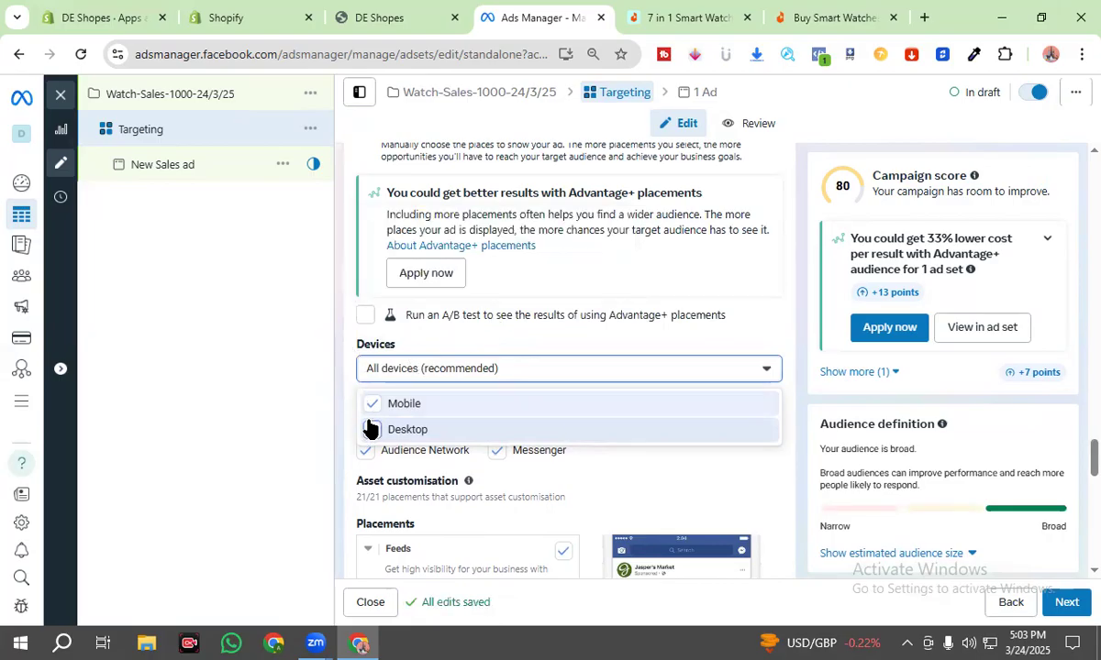
double_click(344, 370)
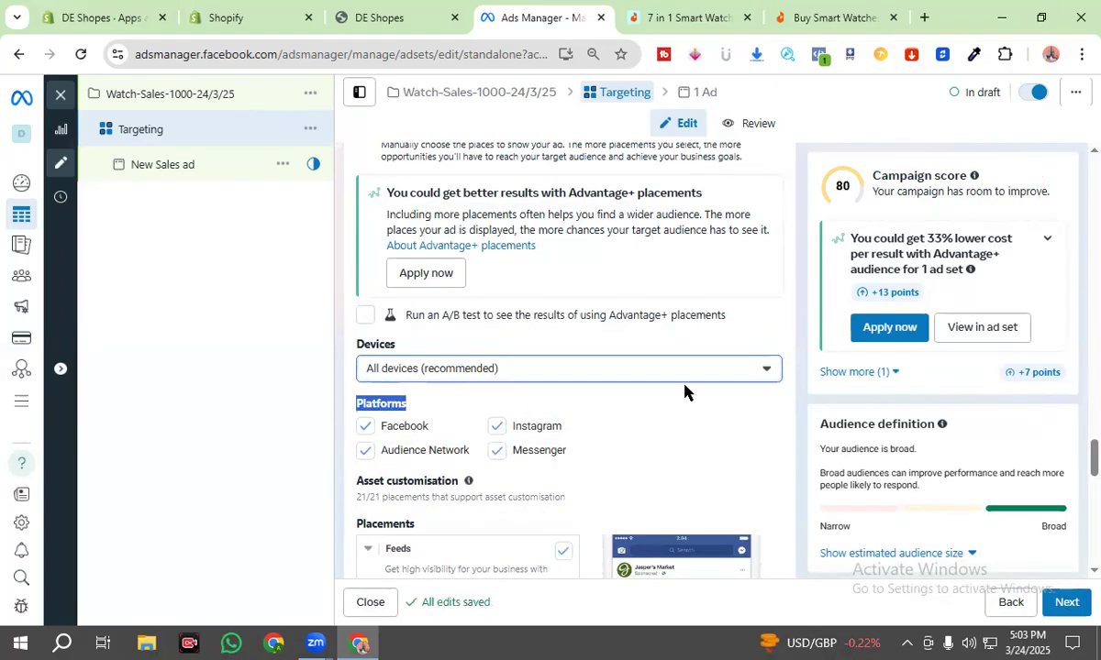
click(637, 367)
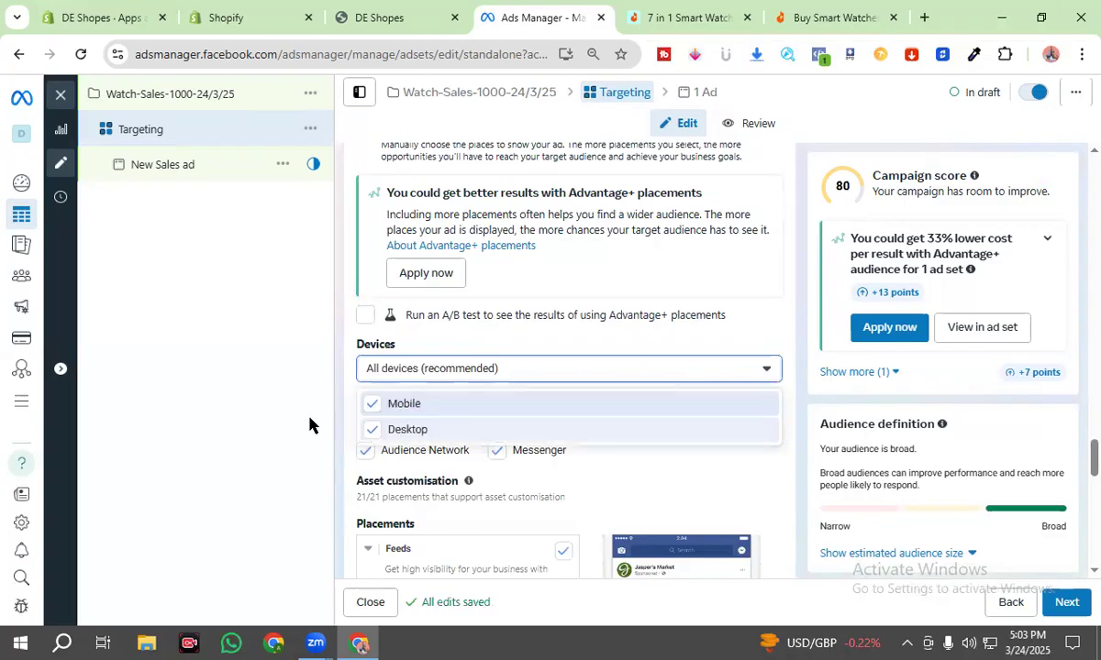
click(371, 430)
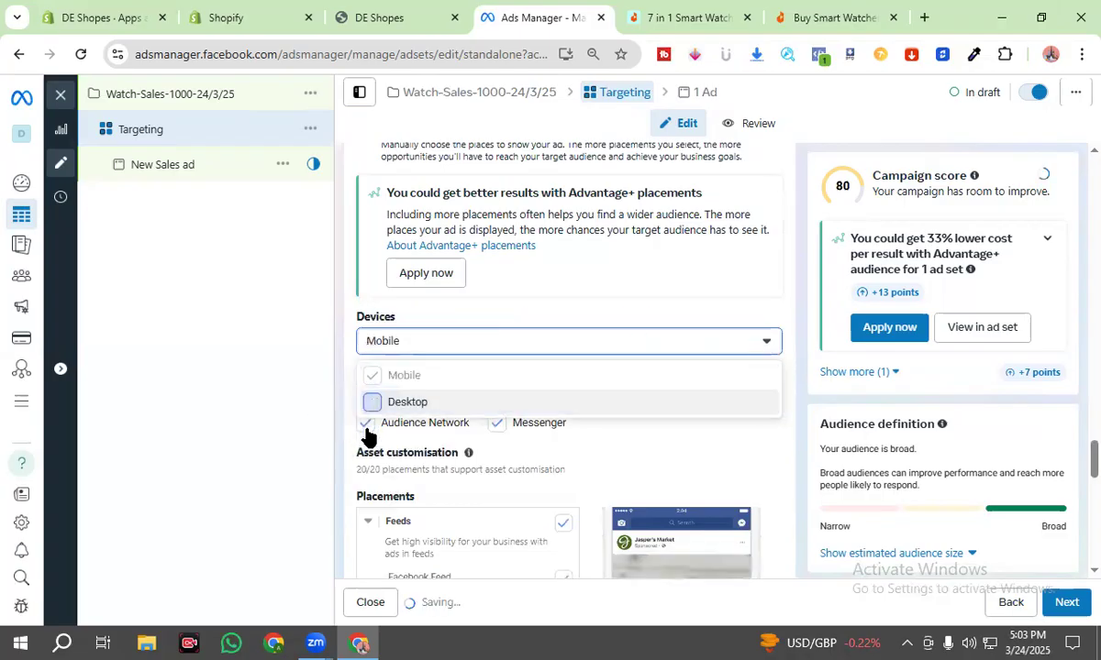
click(810, 330)
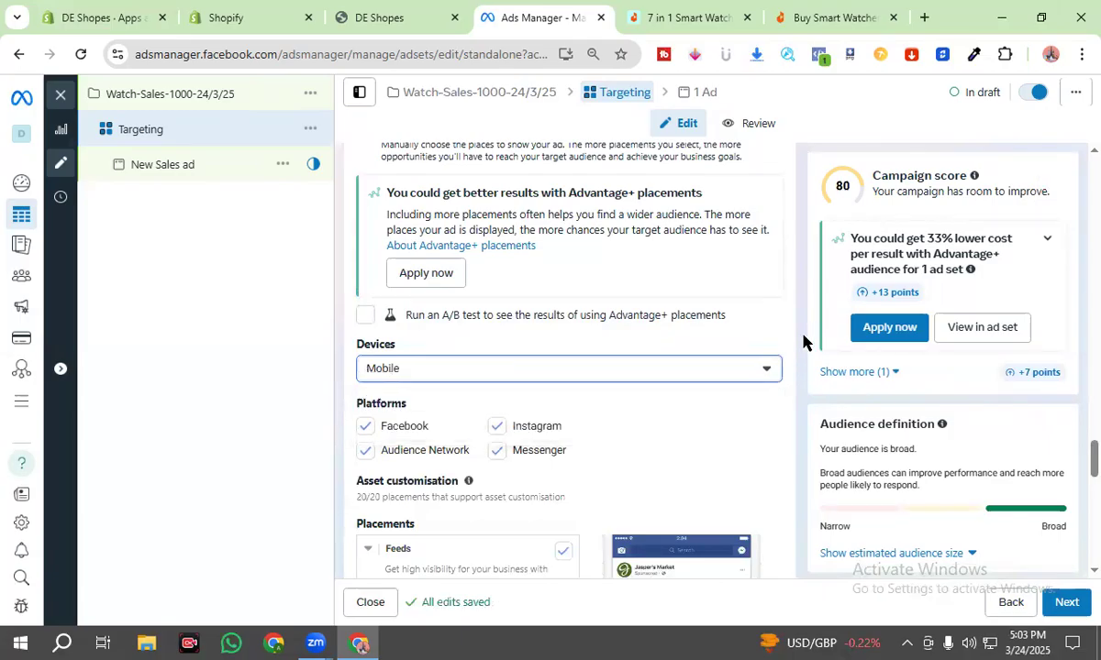
Step: Review the manual placement settings, from platforms and feeds through search results, messages, and apps and sites
scroll(803, 335, up, 4)
scroll(811, 346, down, 5)
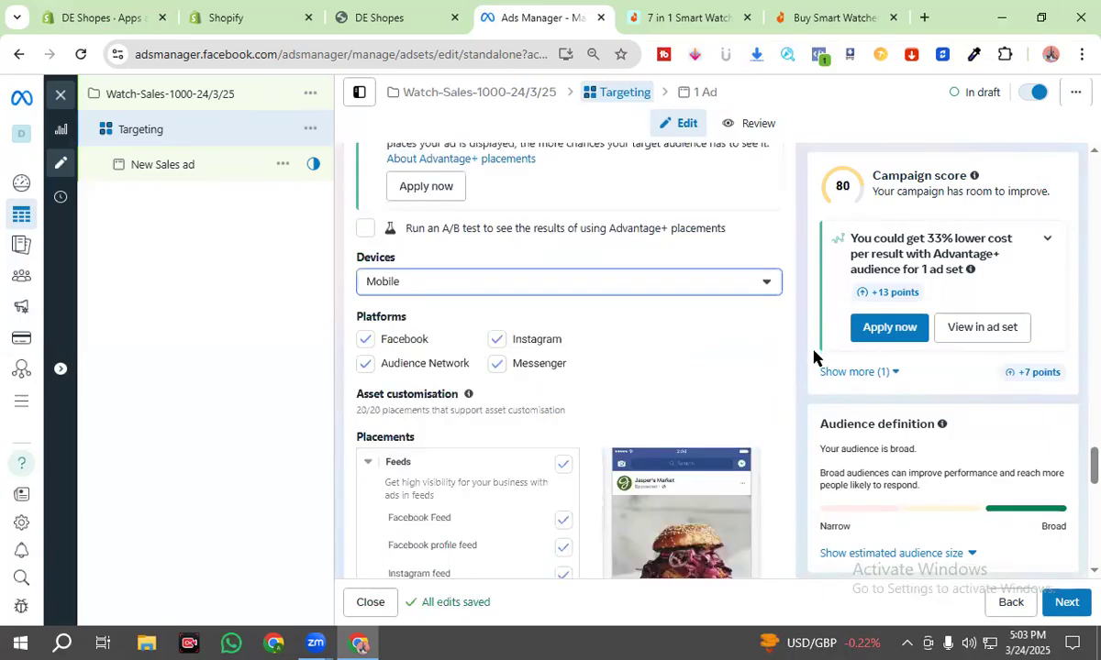
scroll(770, 365, up, 1)
scroll(458, 358, up, 3)
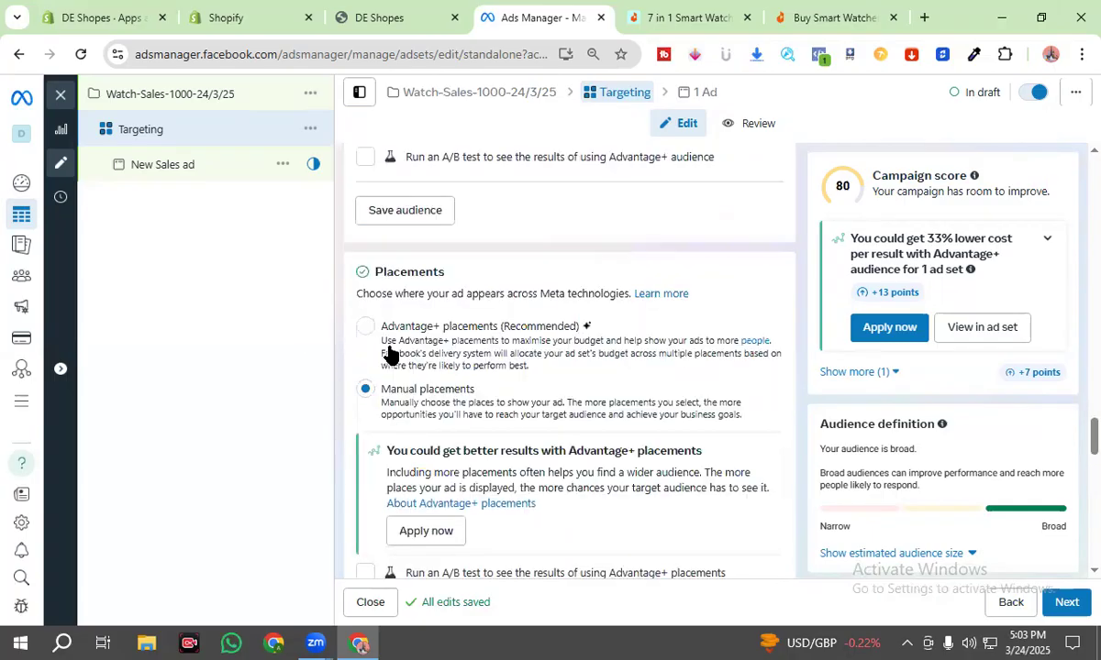
scroll(468, 445, down, 5)
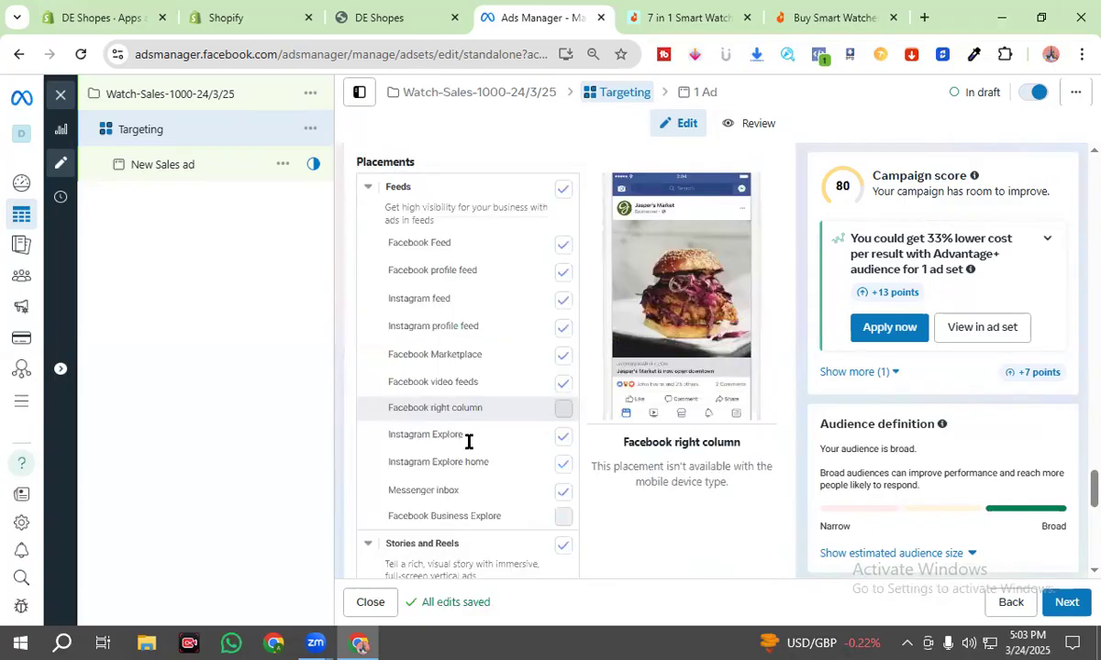
scroll(468, 443, down, 5)
scroll(366, 302, down, 2)
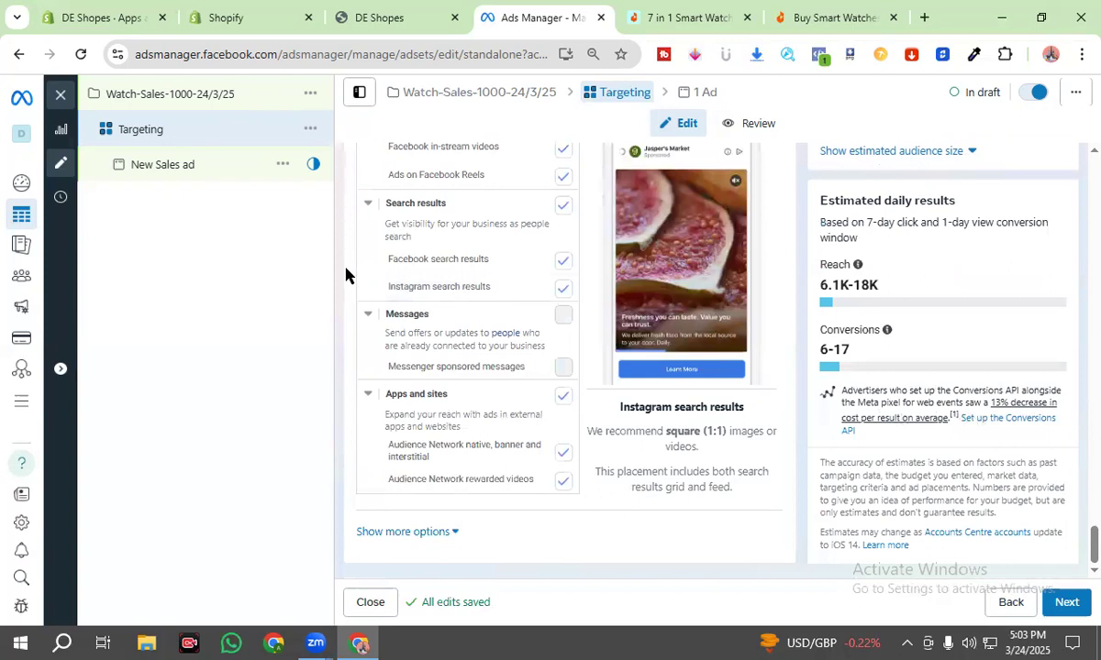
Step: Rename the ad set as "Targeting-Pak- 18/45"
scroll(344, 274, up, 8)
scroll(345, 274, up, 5)
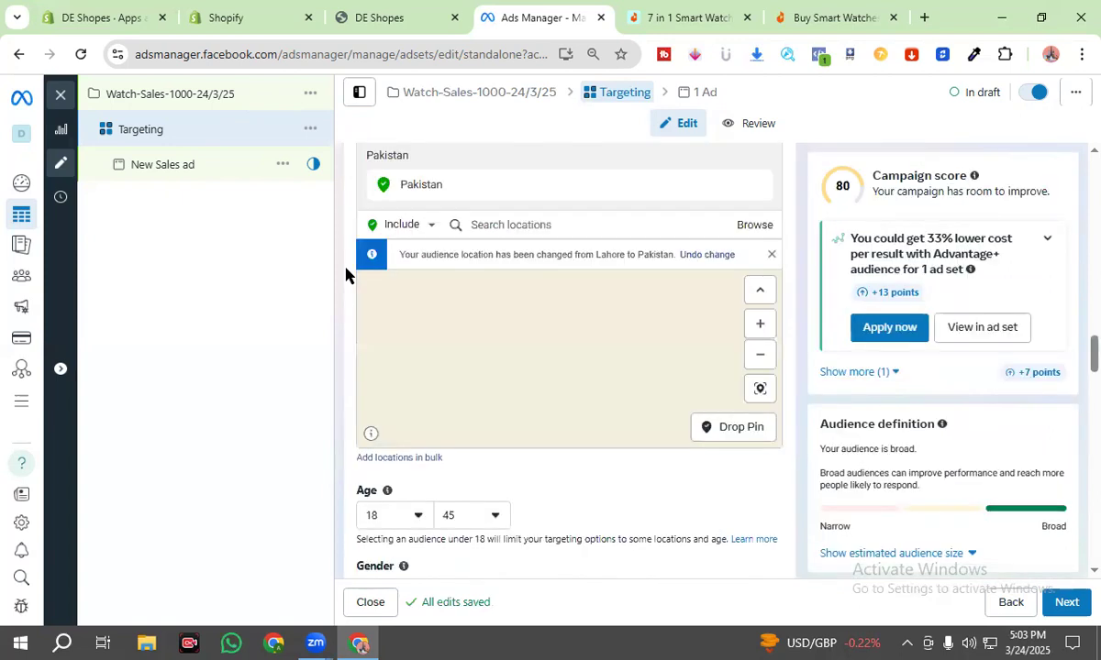
scroll(345, 274, up, 5)
scroll(348, 275, up, 3)
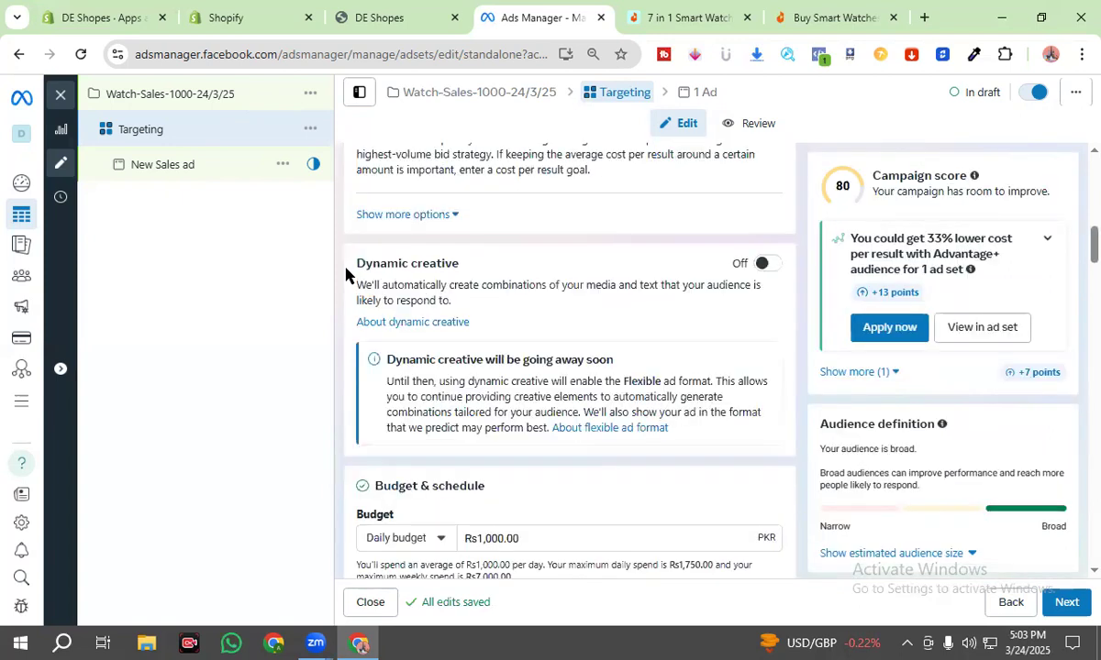
scroll(345, 274, up, 5)
click(428, 212)
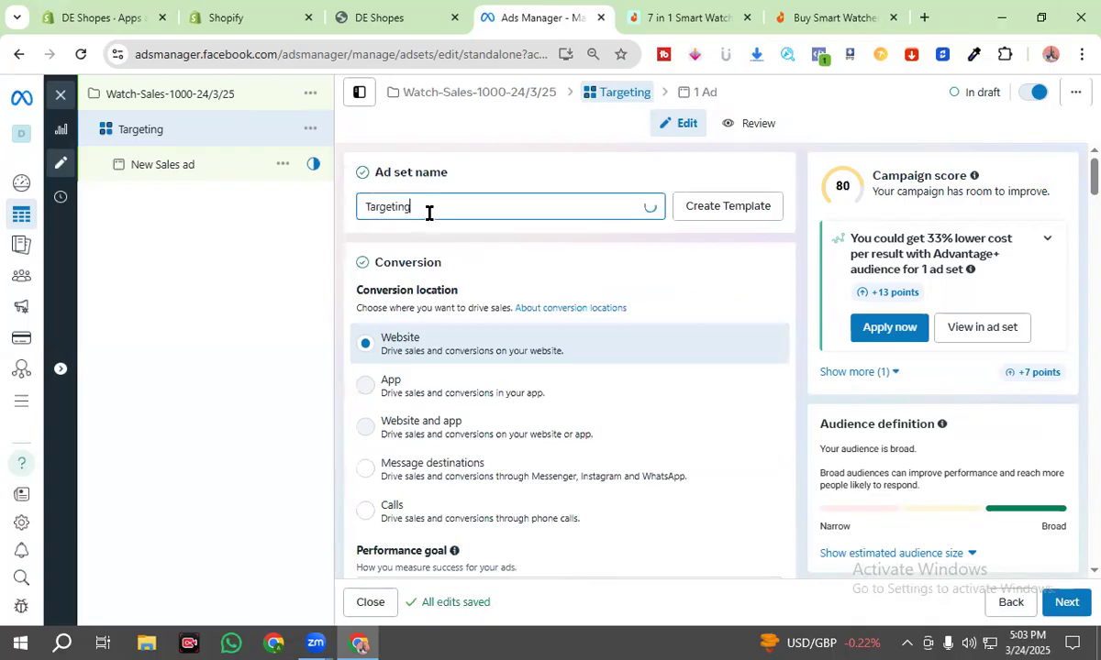
text(Pak)
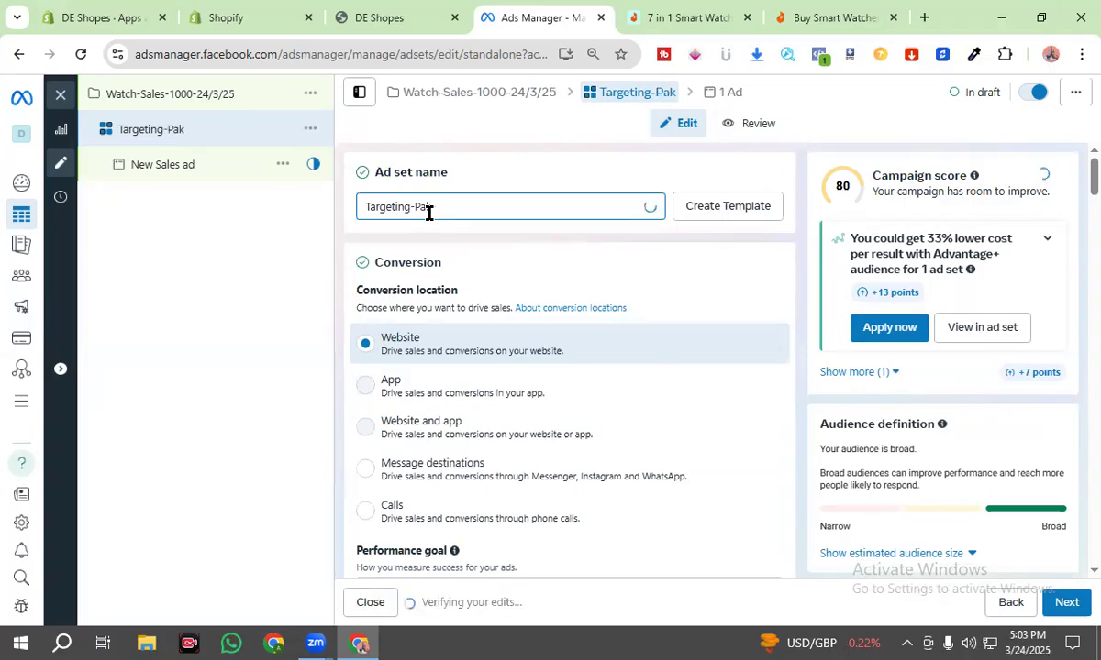
text(-87)
key(BackSpace)
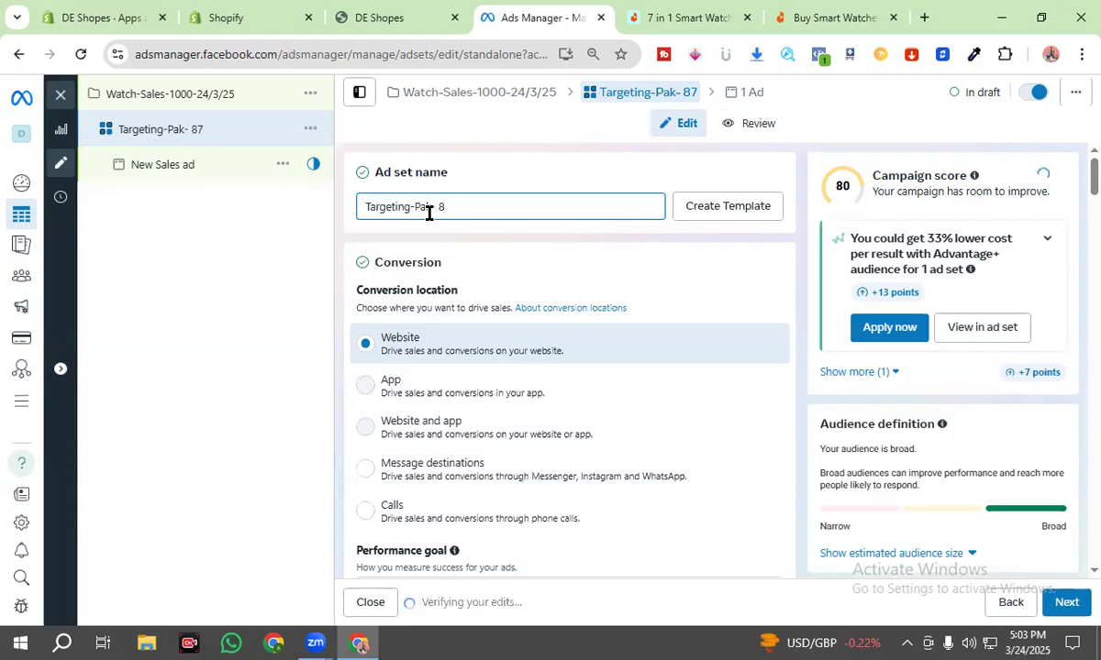
text(18/)
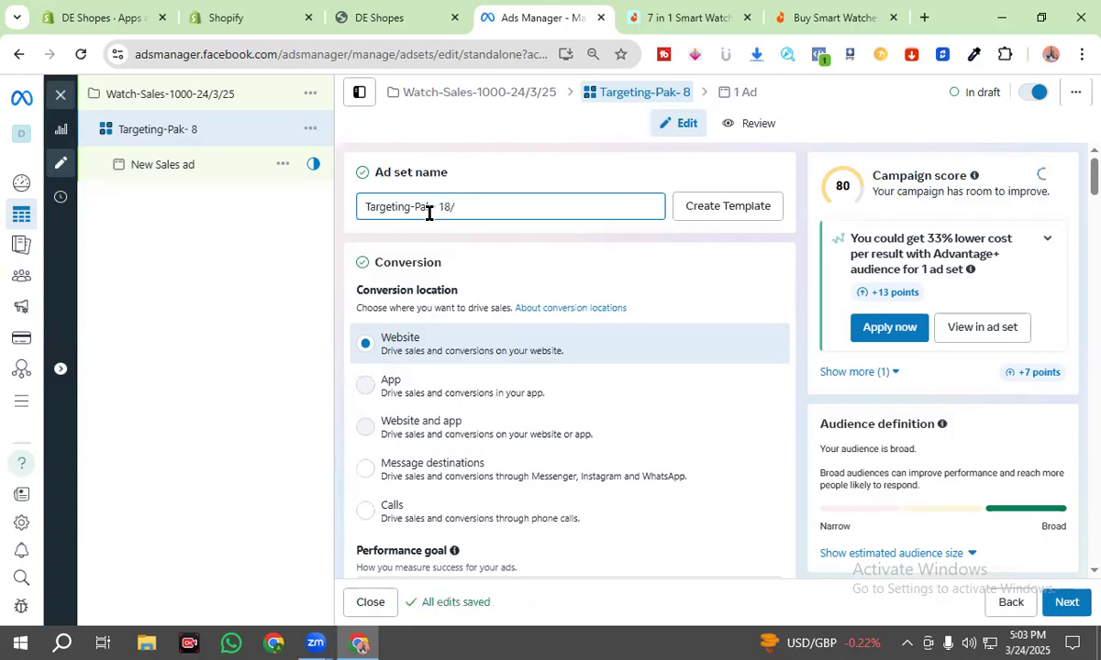
text(45)
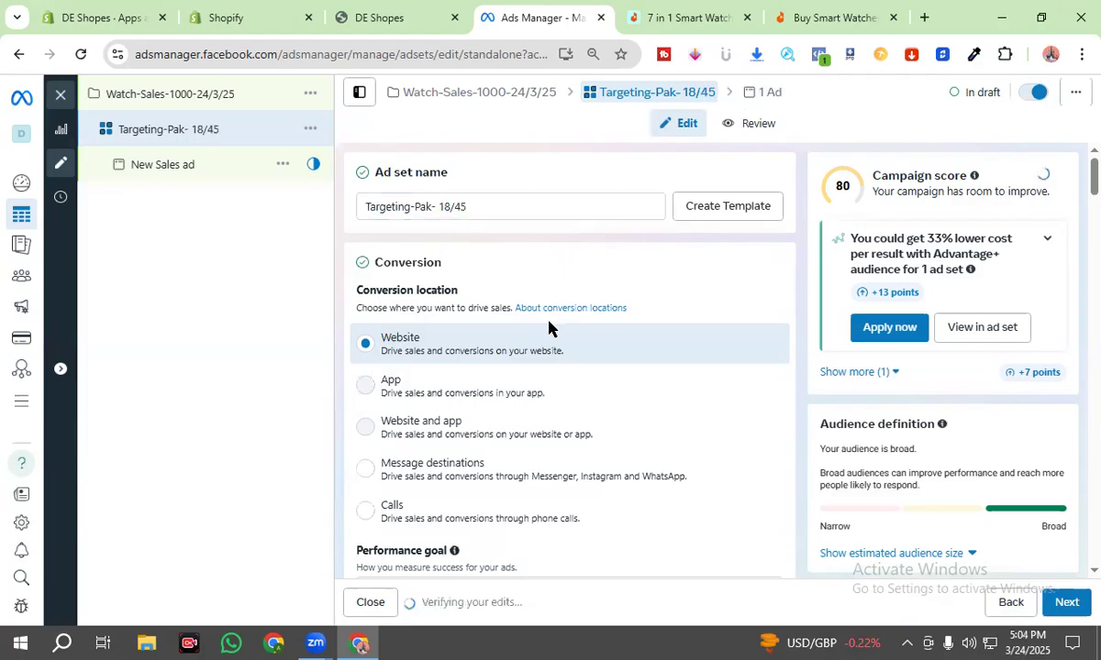
Step: Check the ad set's remaining settings through to the placements and open the New Sales ad for editing
scroll(550, 339, down, 5)
scroll(577, 367, down, 5)
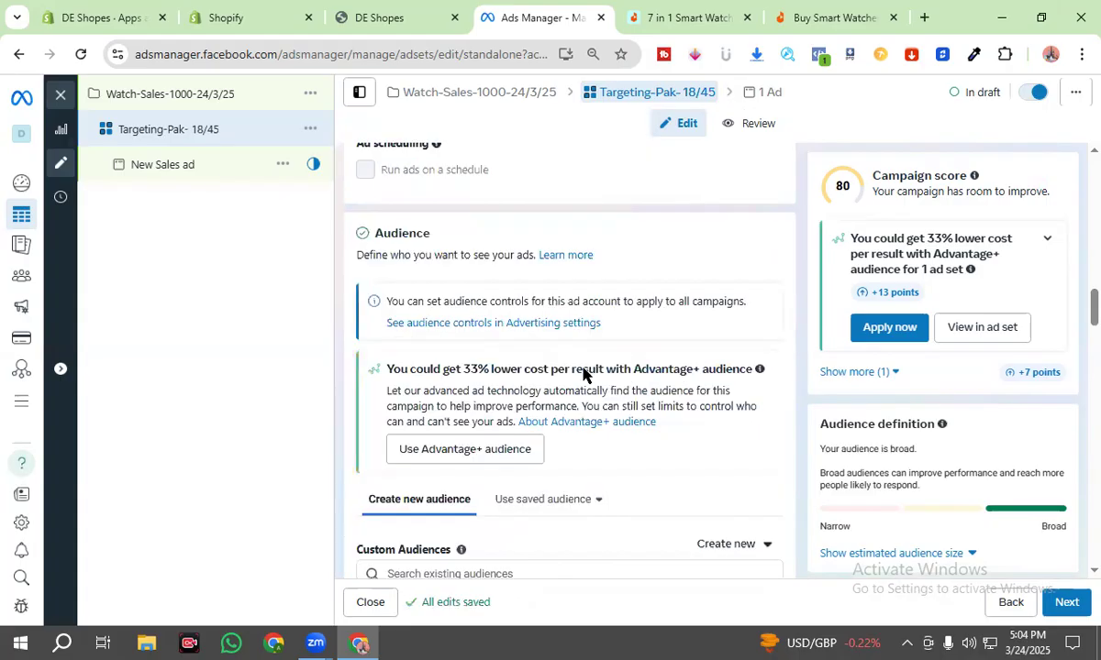
scroll(587, 376, down, 5)
scroll(603, 388, down, 10)
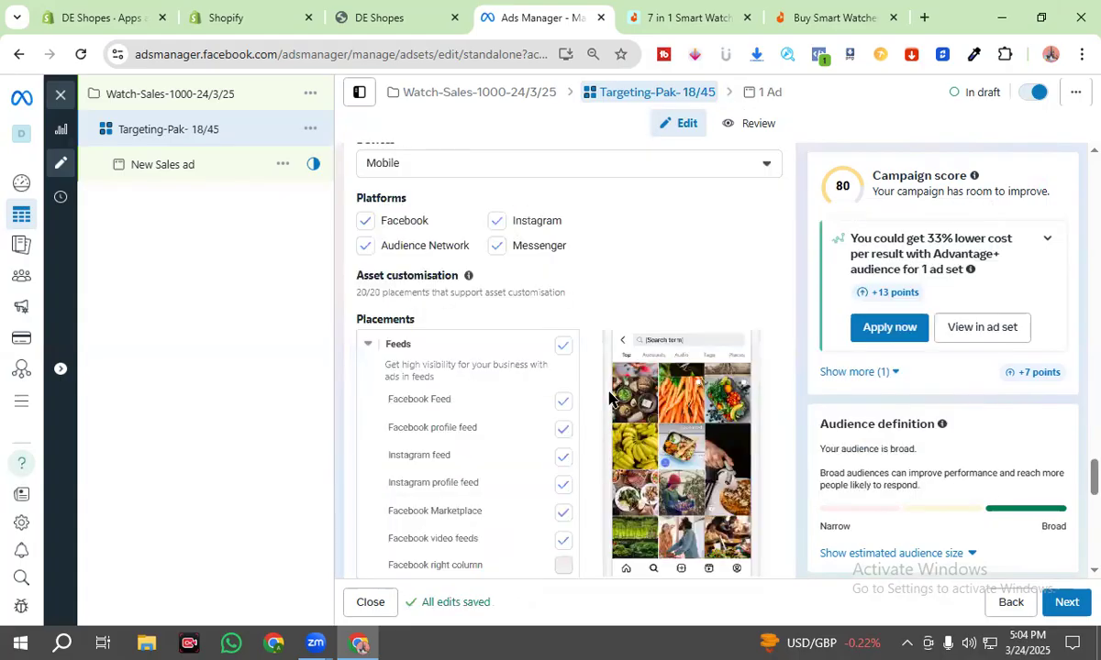
scroll(576, 371, down, 5)
scroll(1054, 578, down, 3)
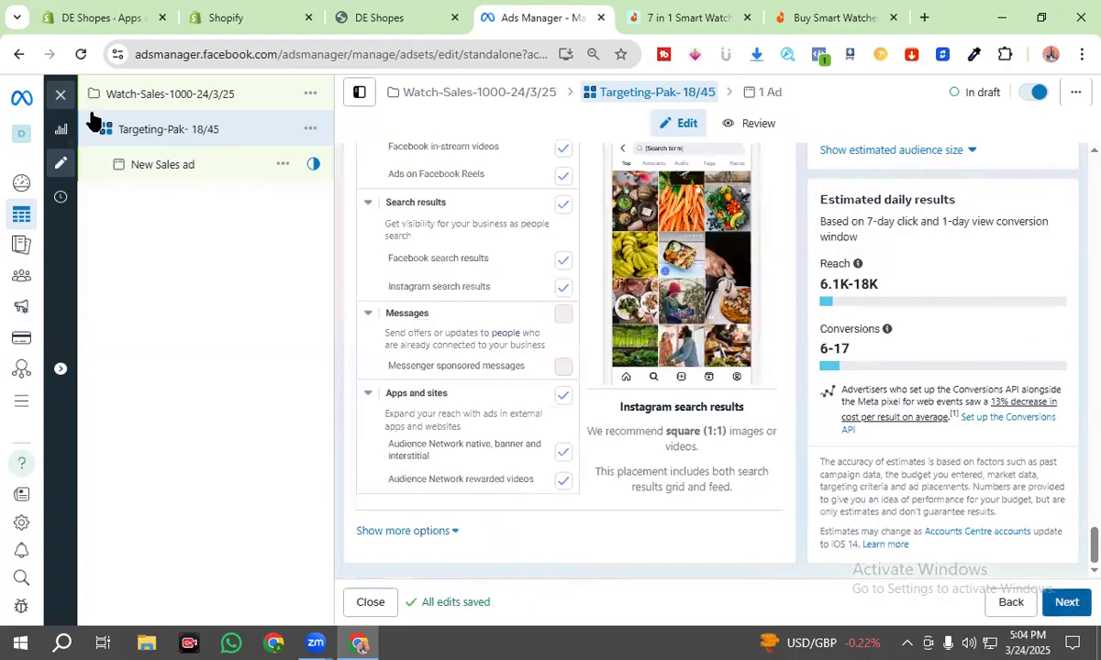
click(193, 173)
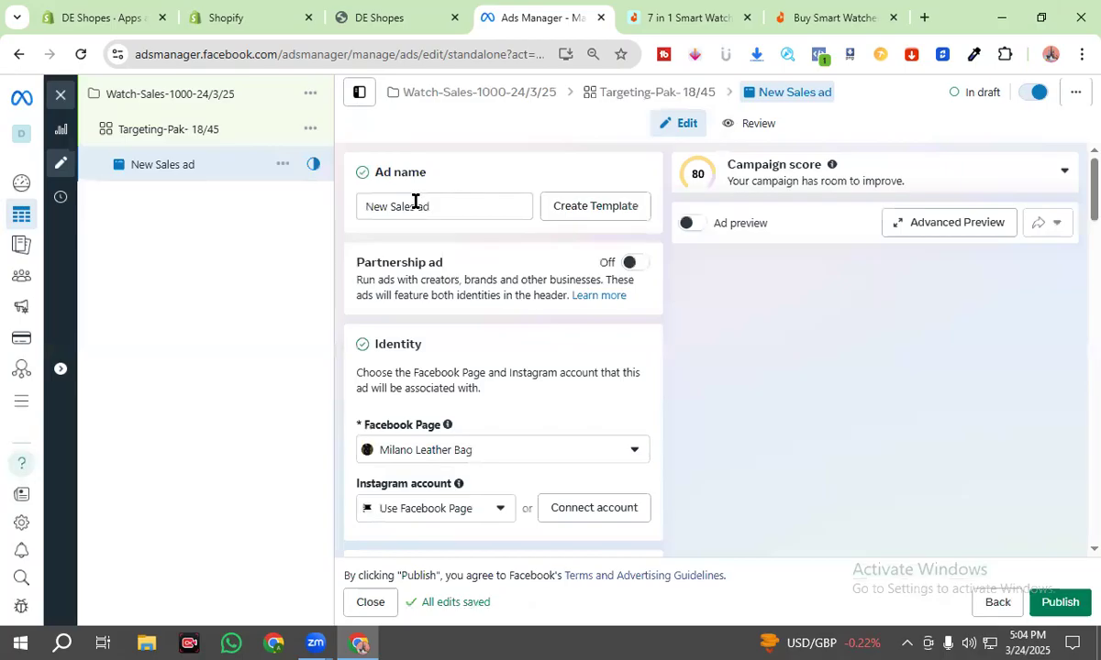
Step: Rename the New Sales ad as "Ads- Picture"
click(415, 203)
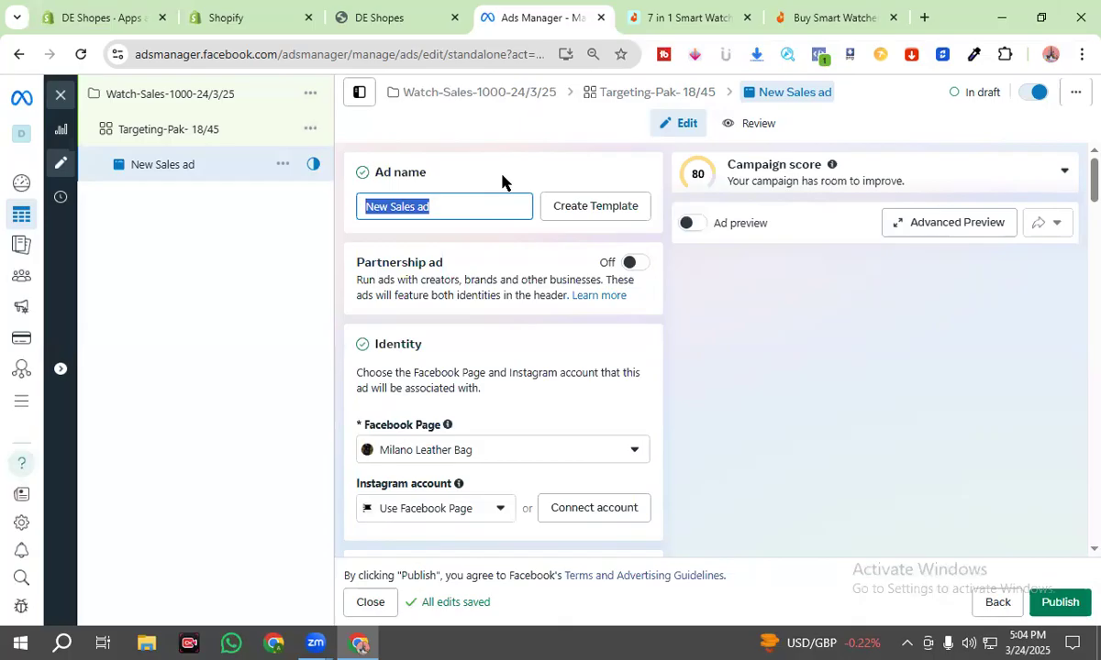
key(BackSpace)
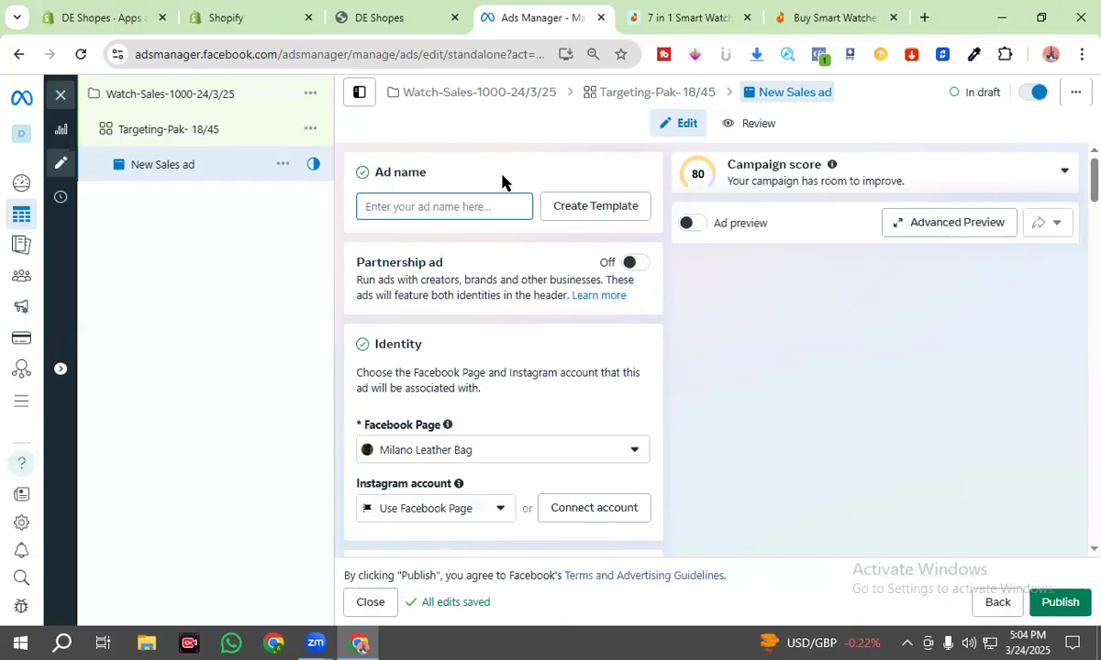
text(Ads)
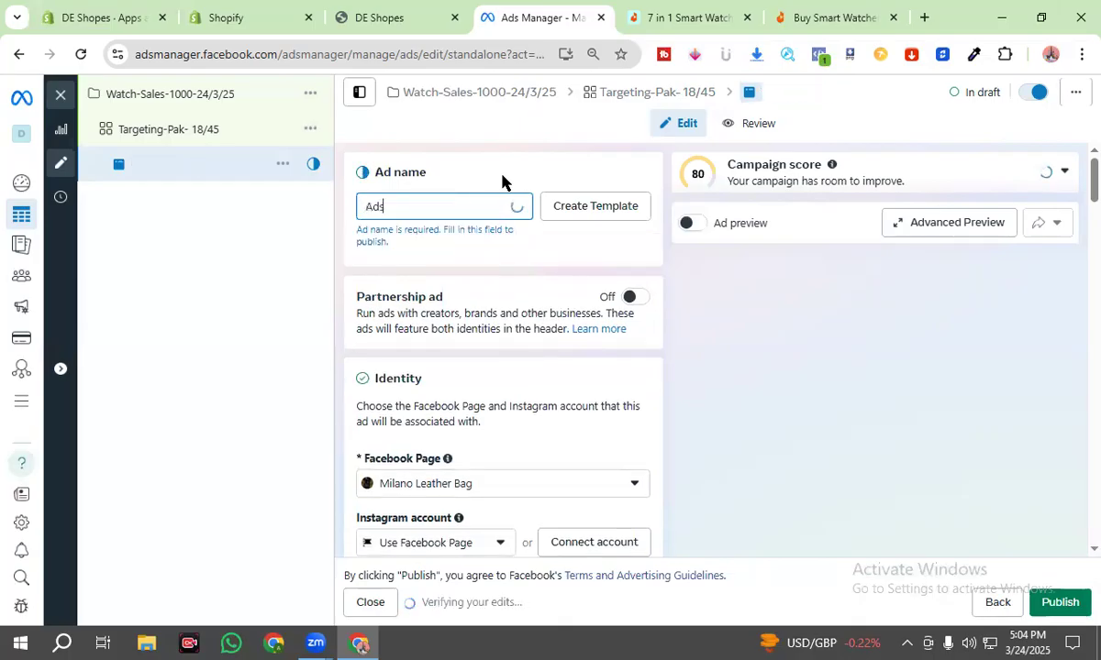
text(- Pic)
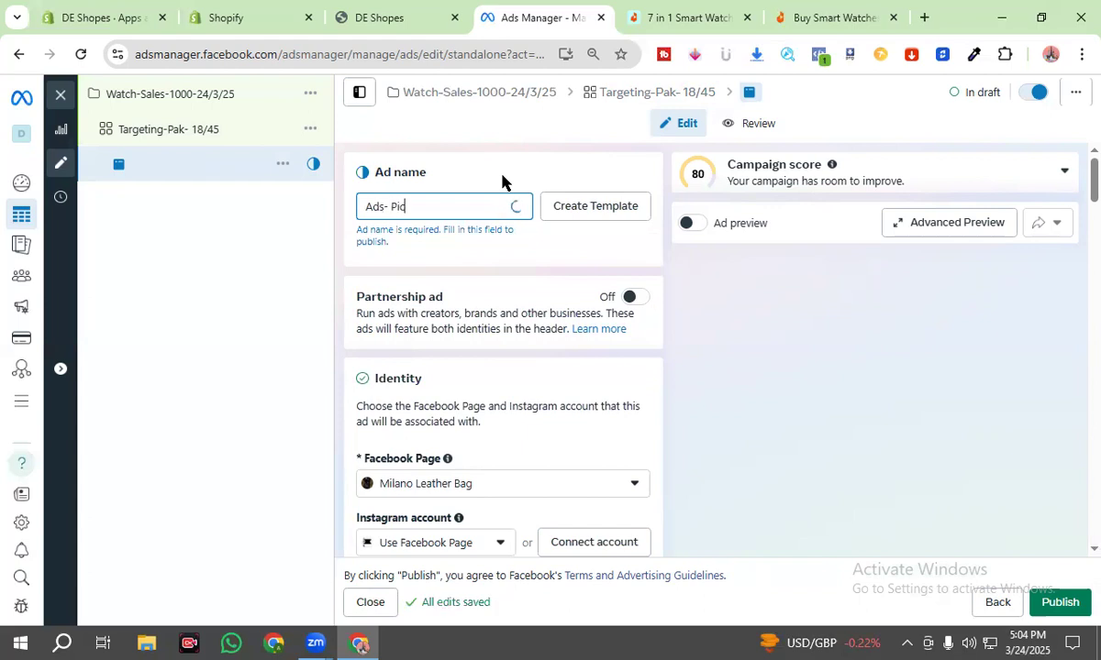
text(ture)
click(503, 180)
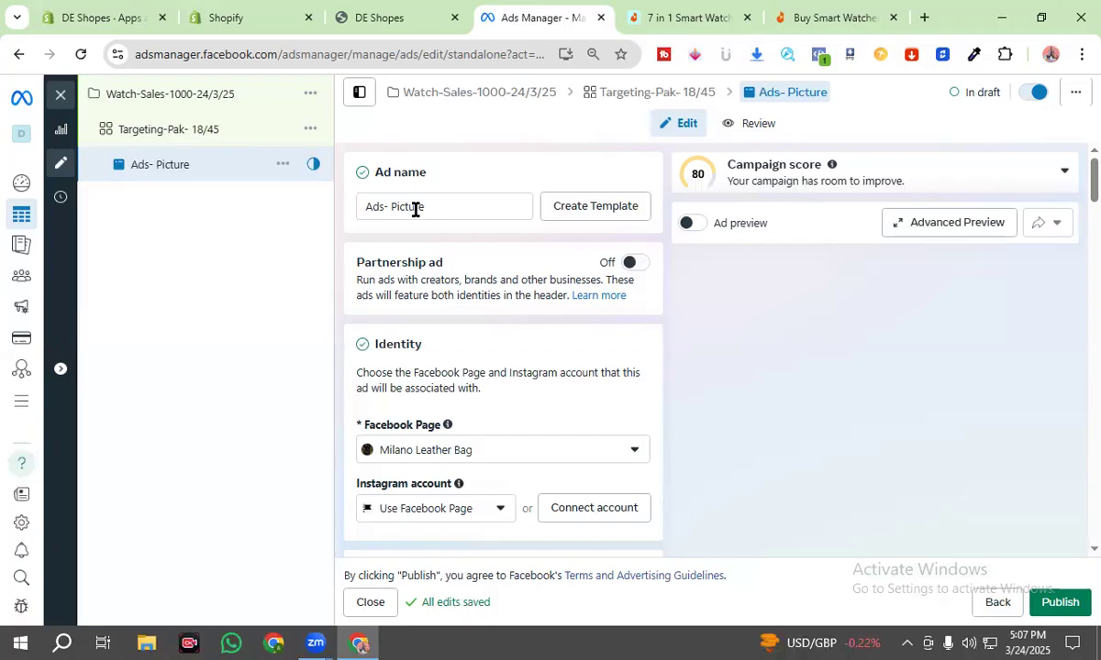
Step: Examine the Facebook Pages and Instagram account options available for the ad's identity, keeping the current choices
scroll(431, 243, down, 1)
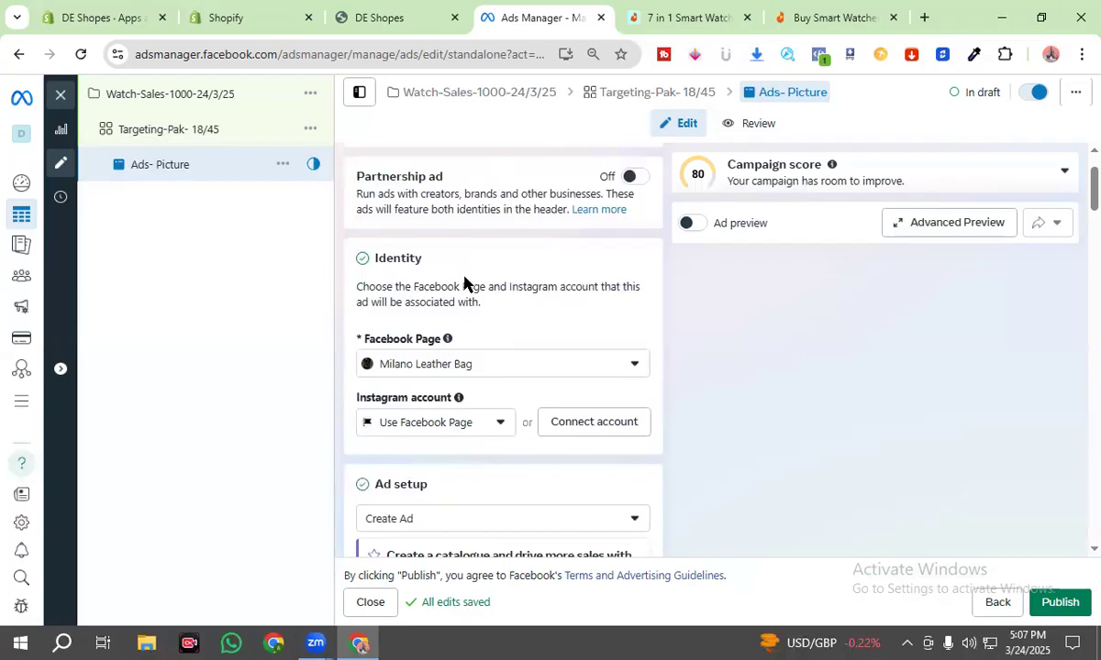
click(429, 369)
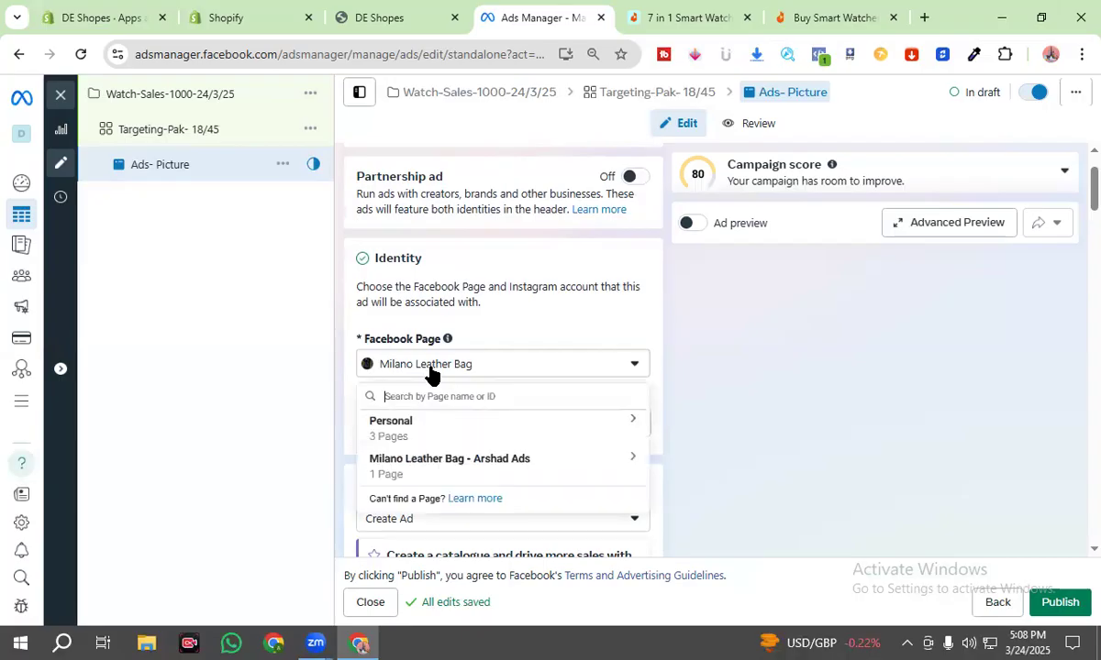
click(417, 429)
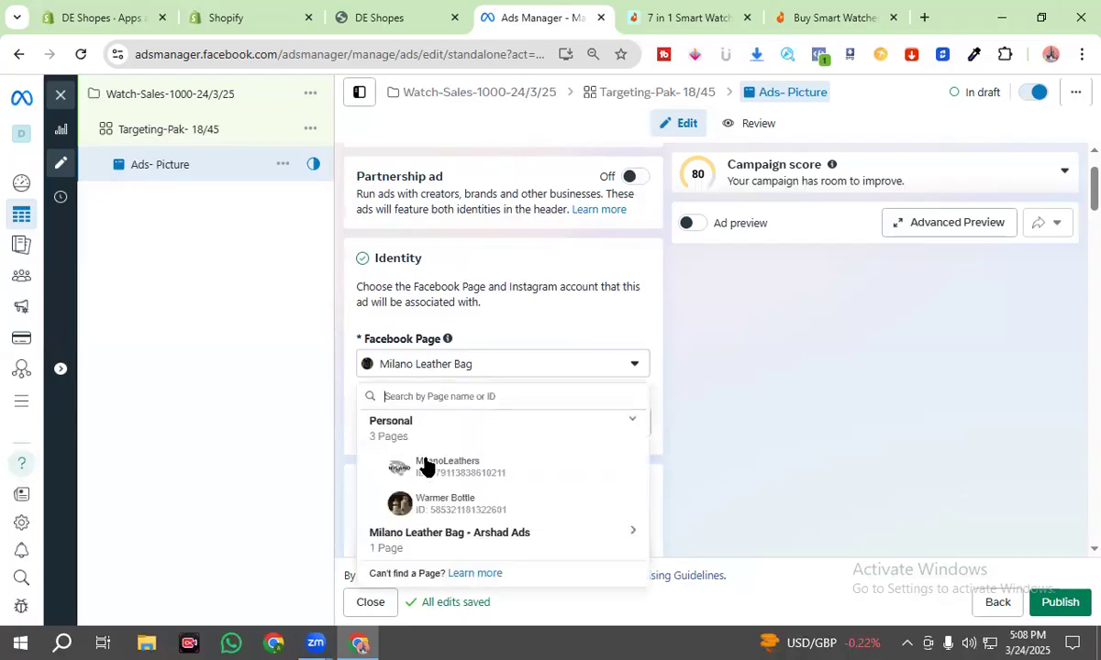
click(476, 542)
scroll(478, 524, down, 2)
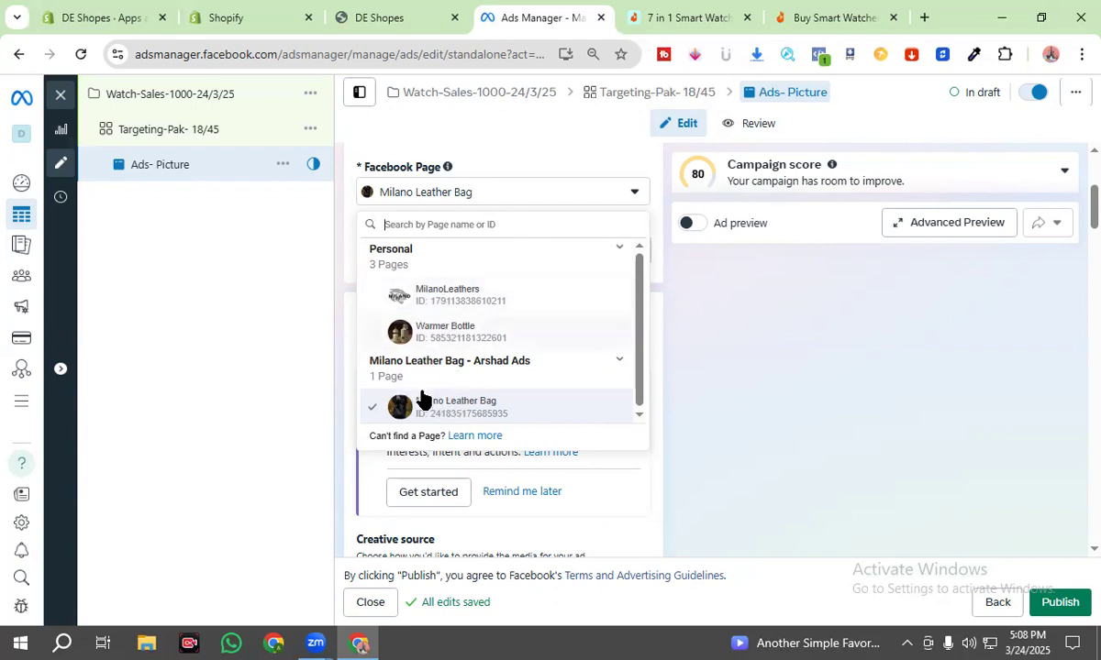
click(347, 326)
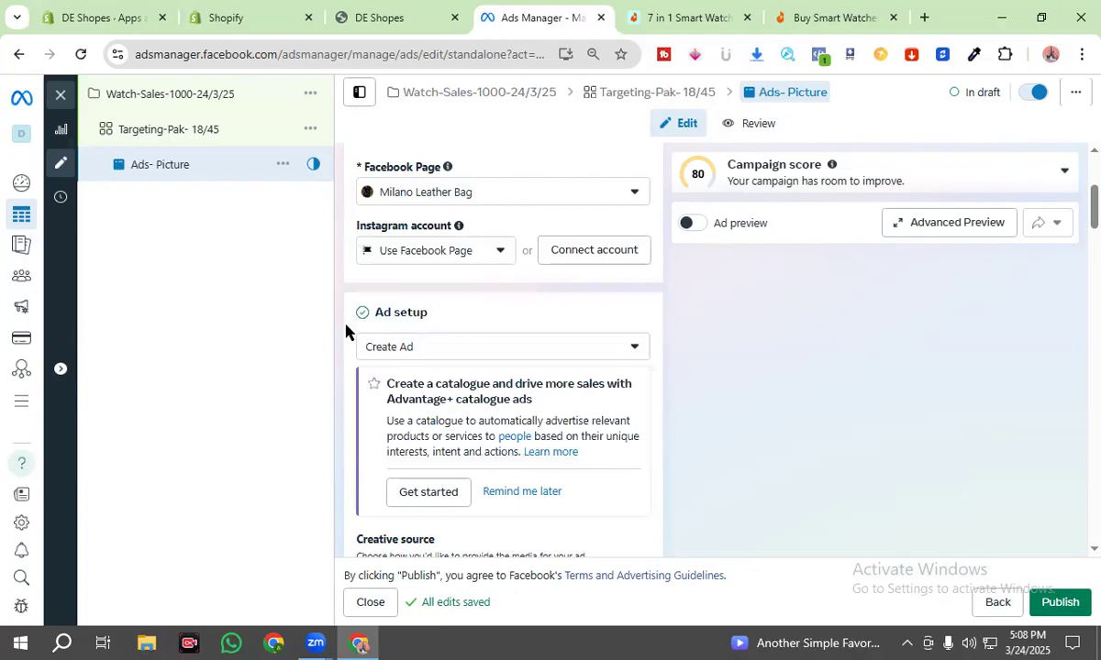
click(493, 257)
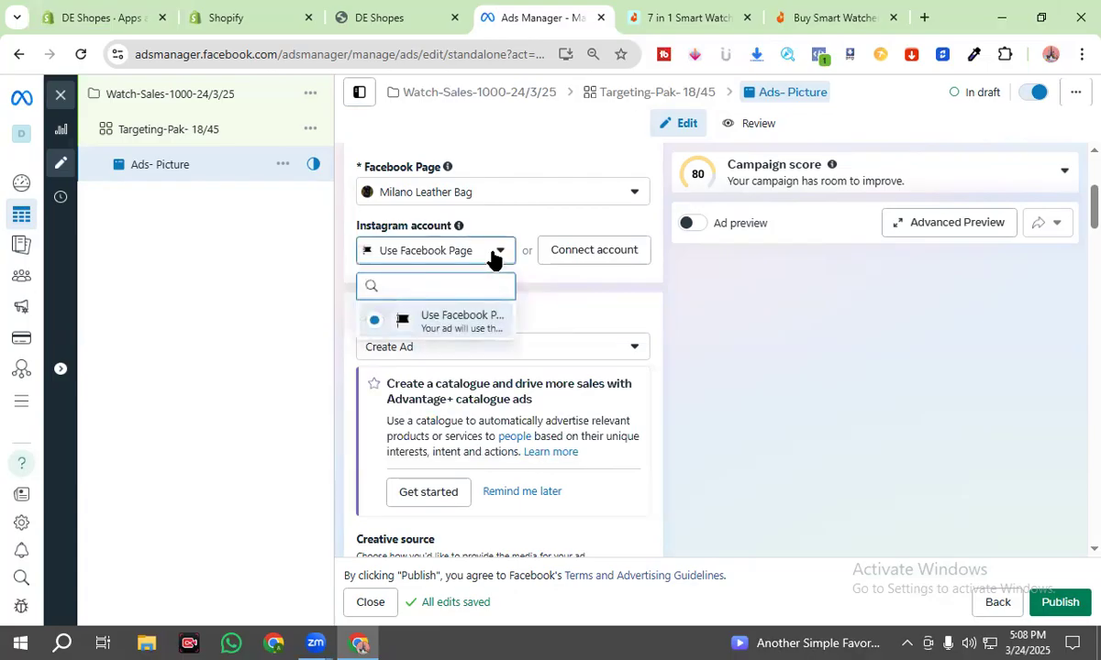
click(492, 259)
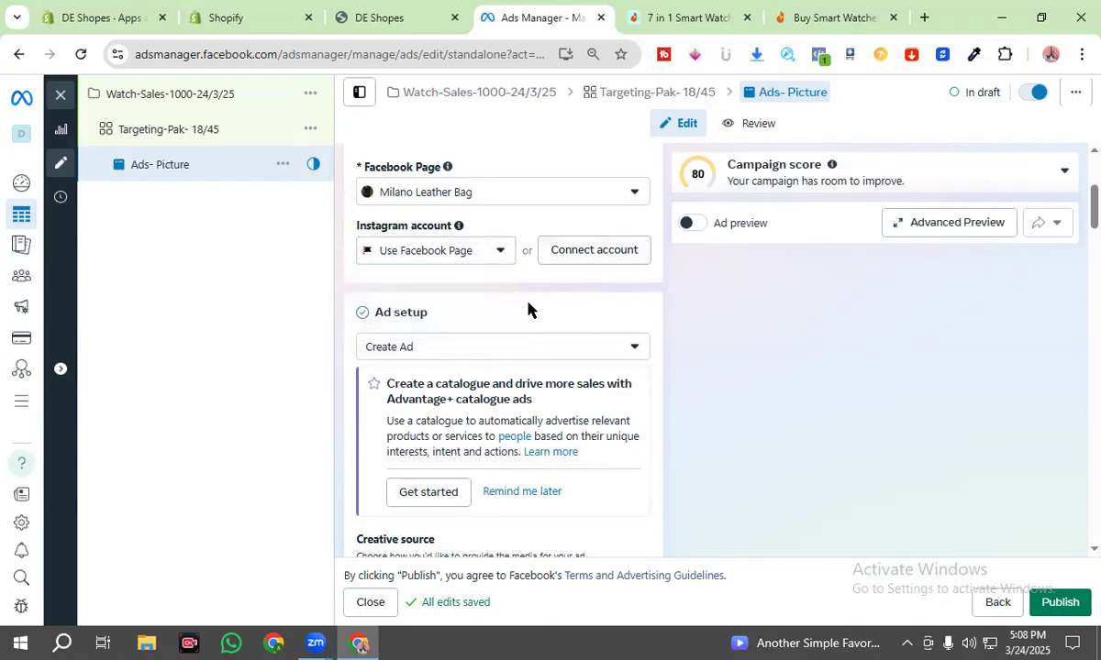
Step: Examine the ad setup choices, such as using an existing post or a Creative Hub mockup, and keep Create Ad
scroll(453, 287, down, 1)
scroll(453, 292, down, 2)
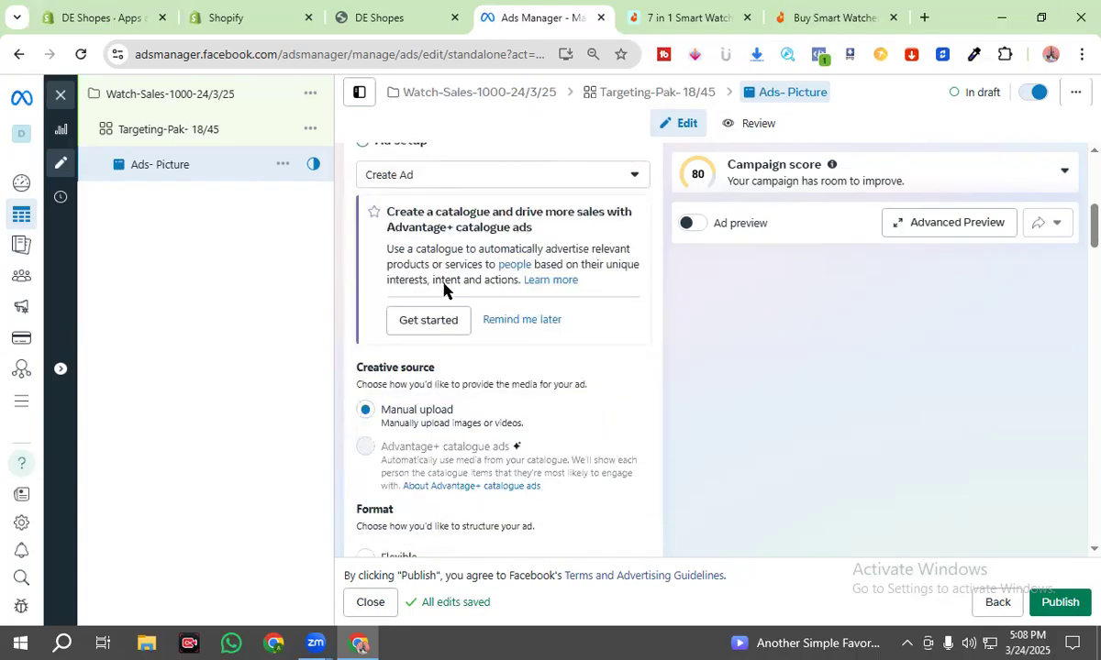
scroll(390, 175, down, 1)
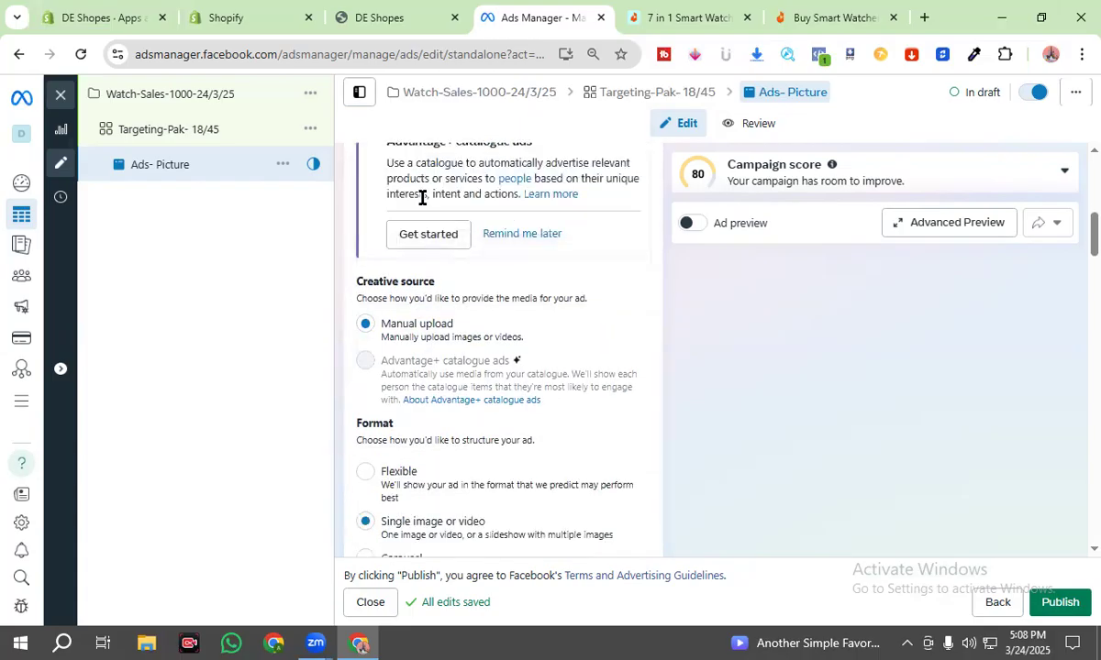
scroll(447, 228, up, 2)
click(449, 258)
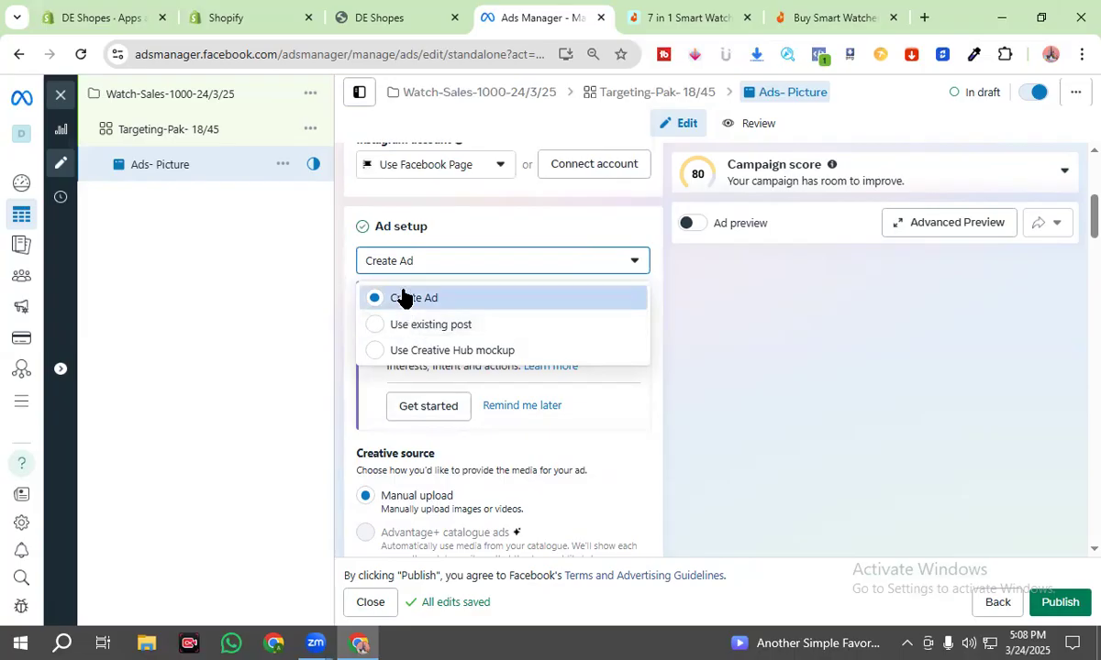
click(461, 245)
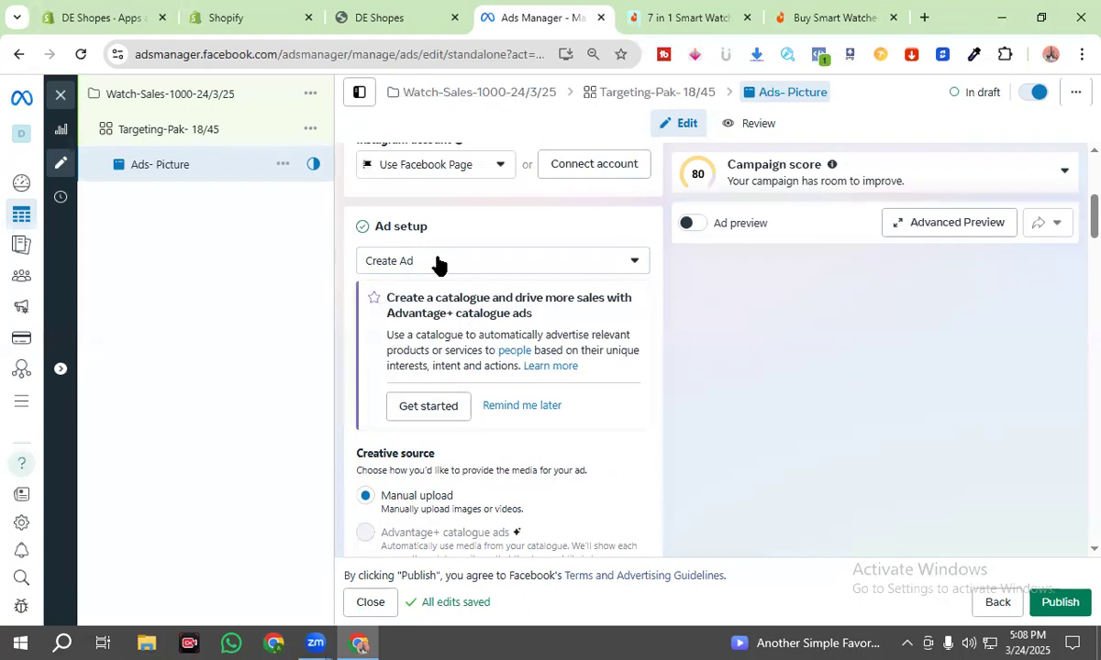
Step: Keep manual upload and the single image or video format, and turn off Multi-advertiser ads
scroll(469, 298, down, 1)
scroll(469, 298, down, 1)
mouse_move(495, 339)
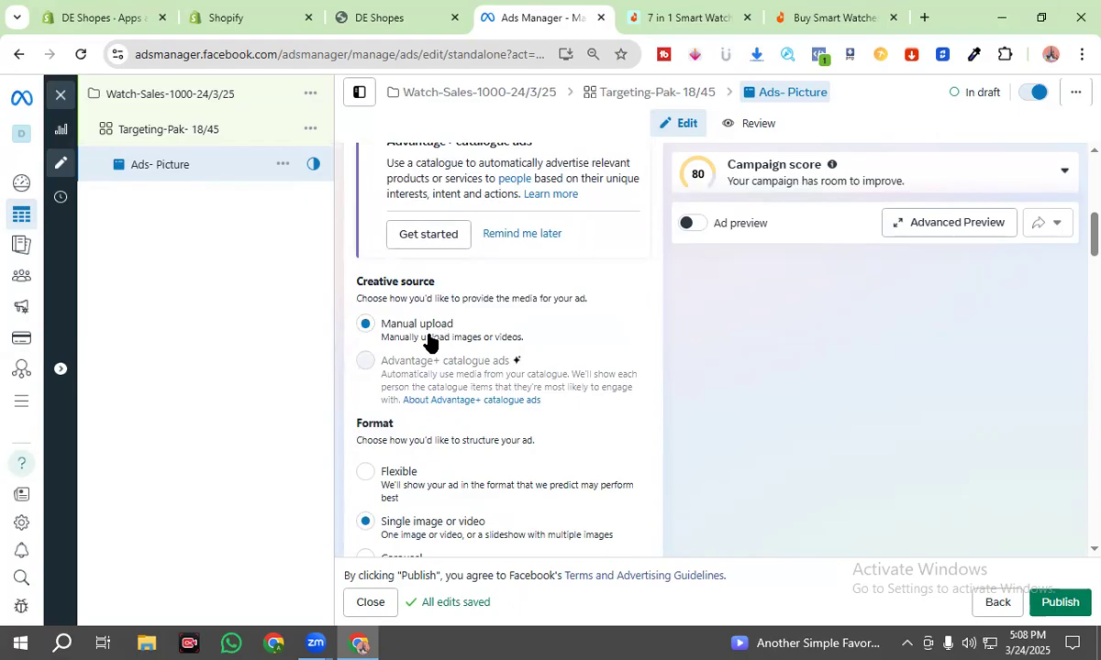
scroll(432, 341, down, 1)
scroll(431, 341, down, 1)
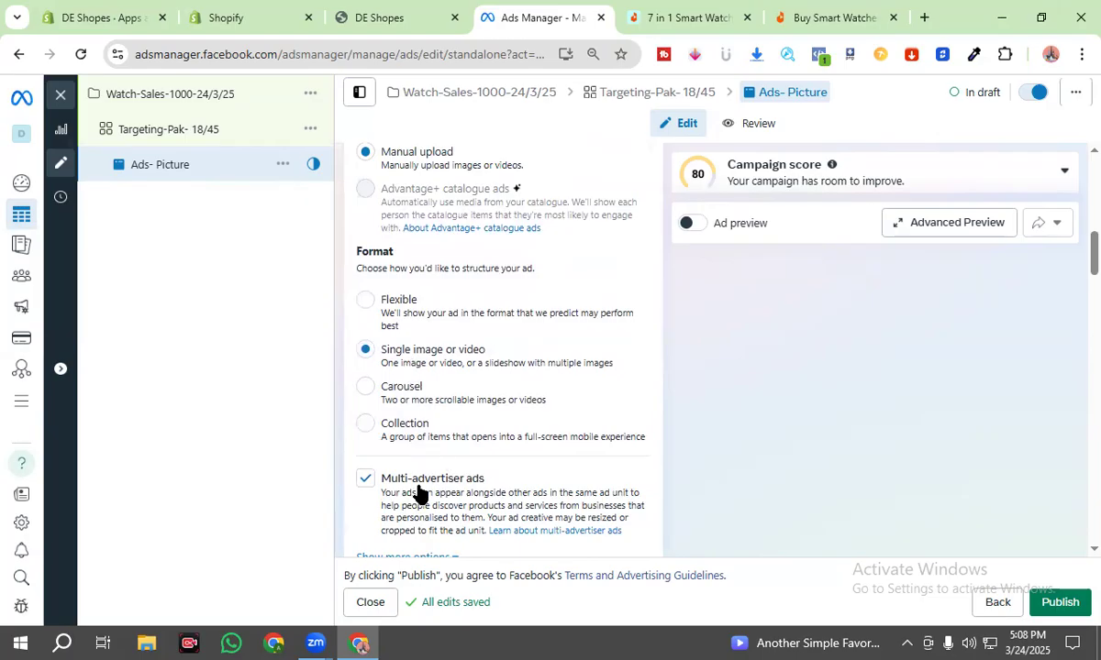
scroll(373, 486, down, 1)
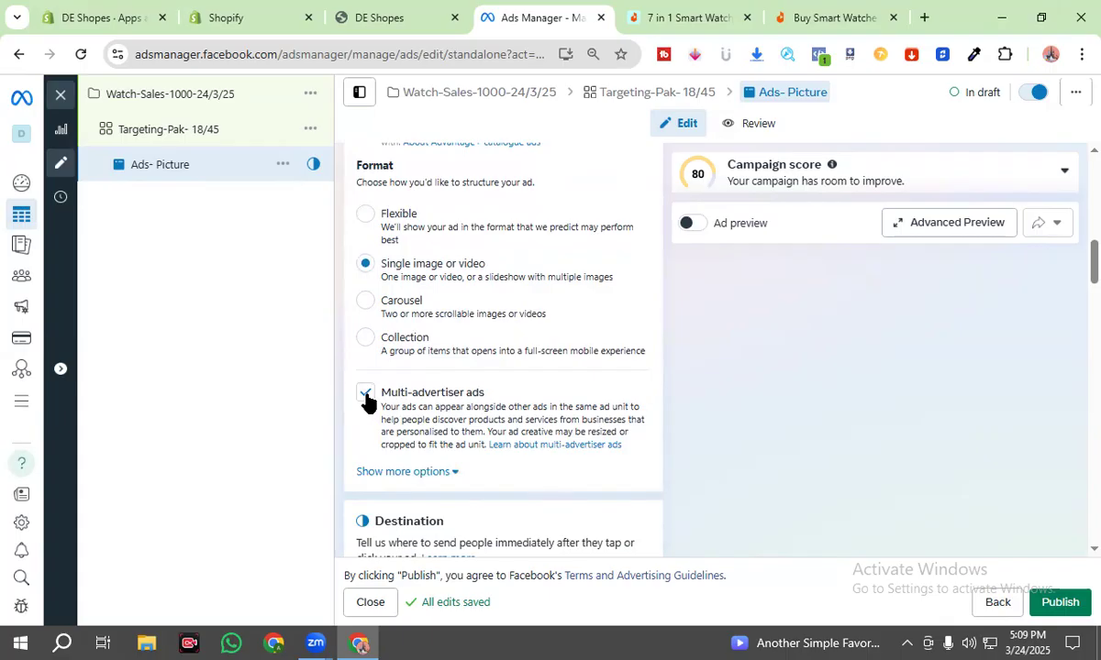
click(365, 394)
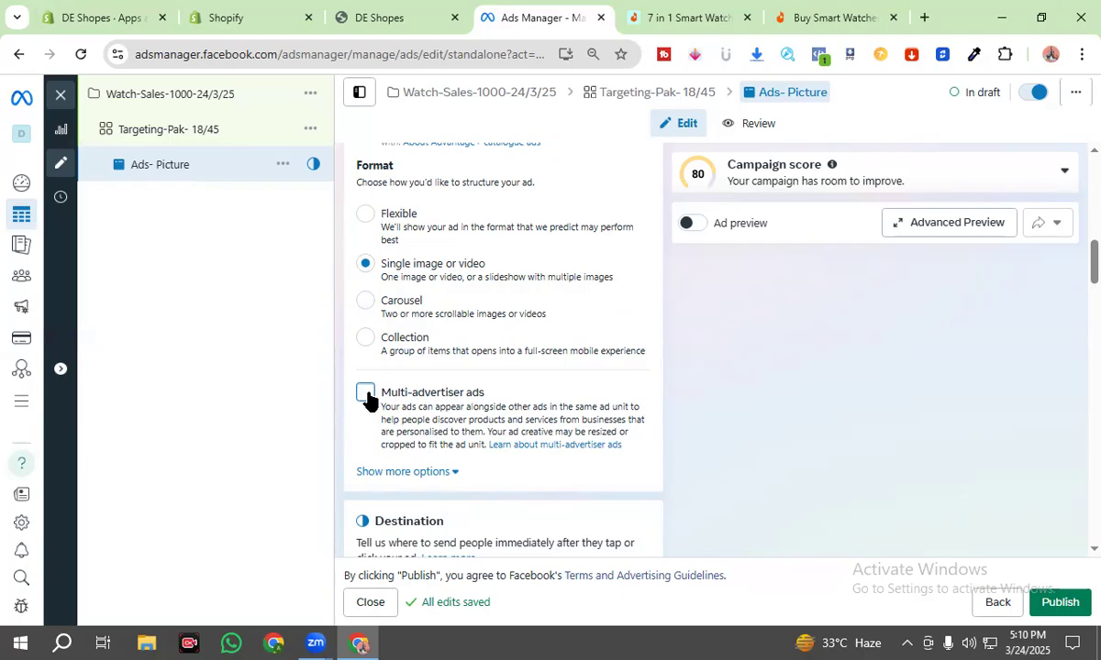
Step: Switch to the 7 in 1 Smart Watch product page on Daraz and close the other Daraz tab
scroll(411, 454, down, 2)
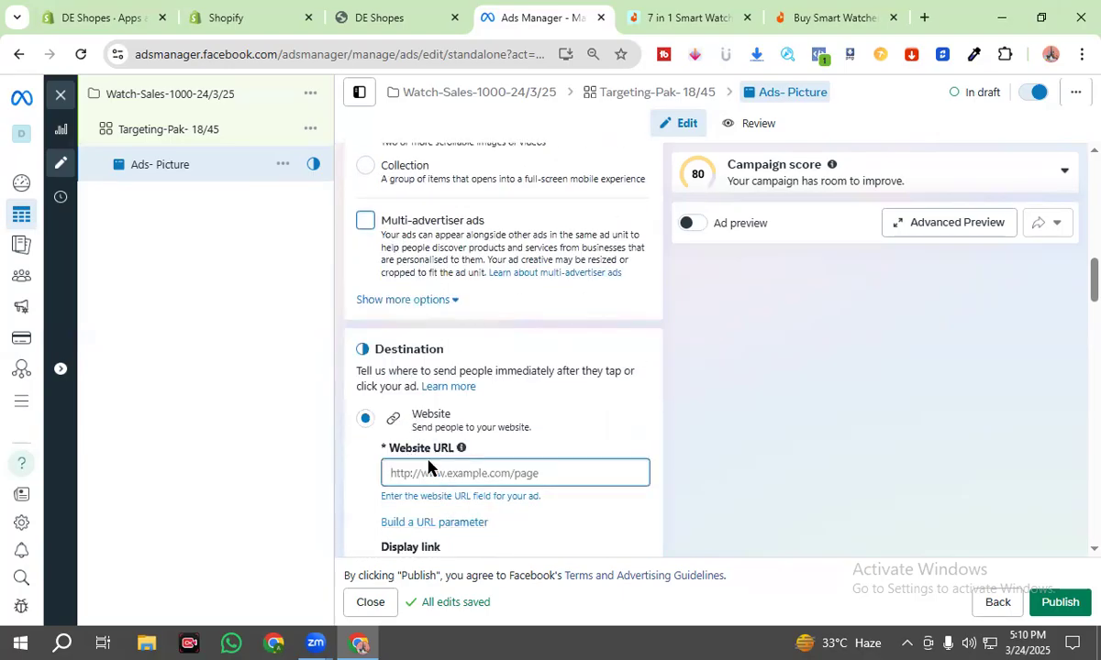
click(430, 470)
scroll(432, 469, up, 1)
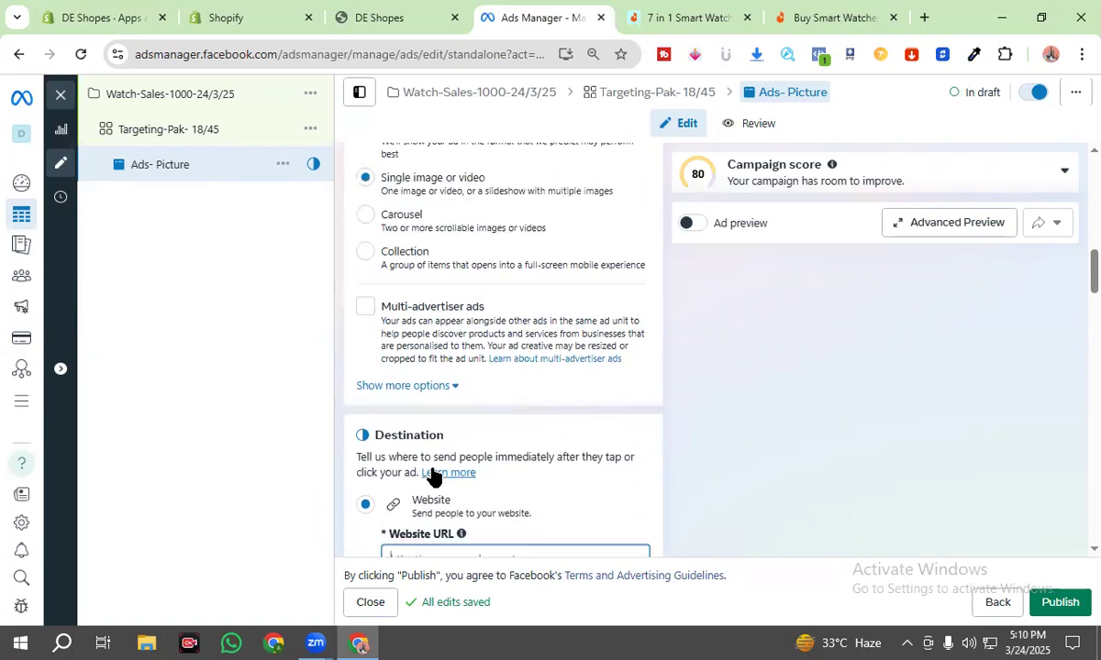
scroll(437, 478, down, 1)
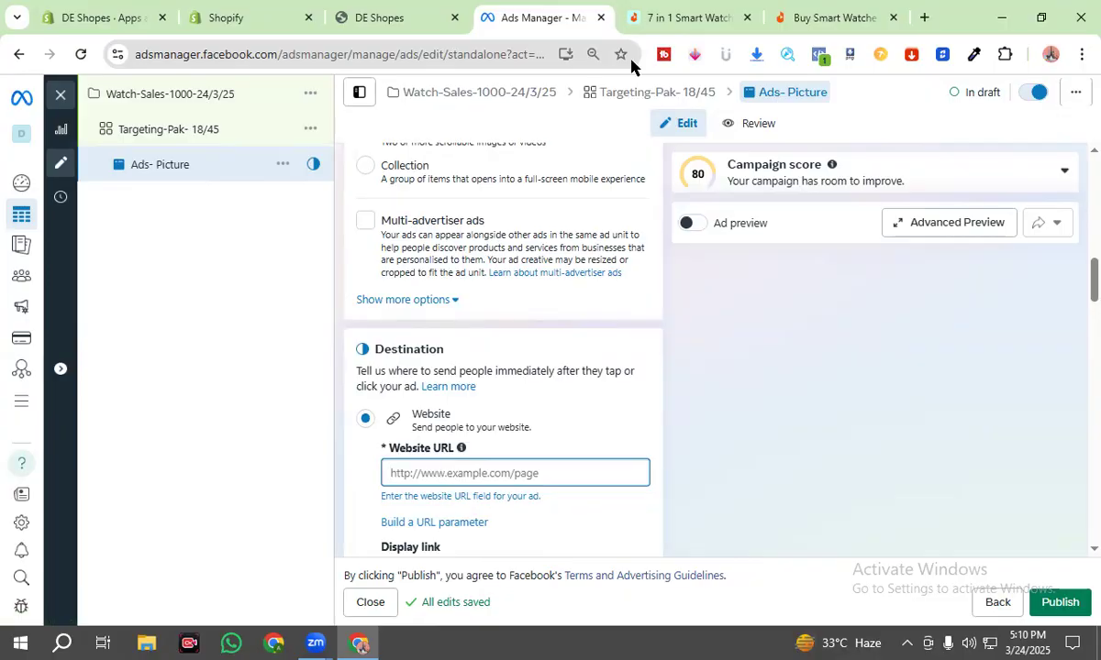
click(389, 9)
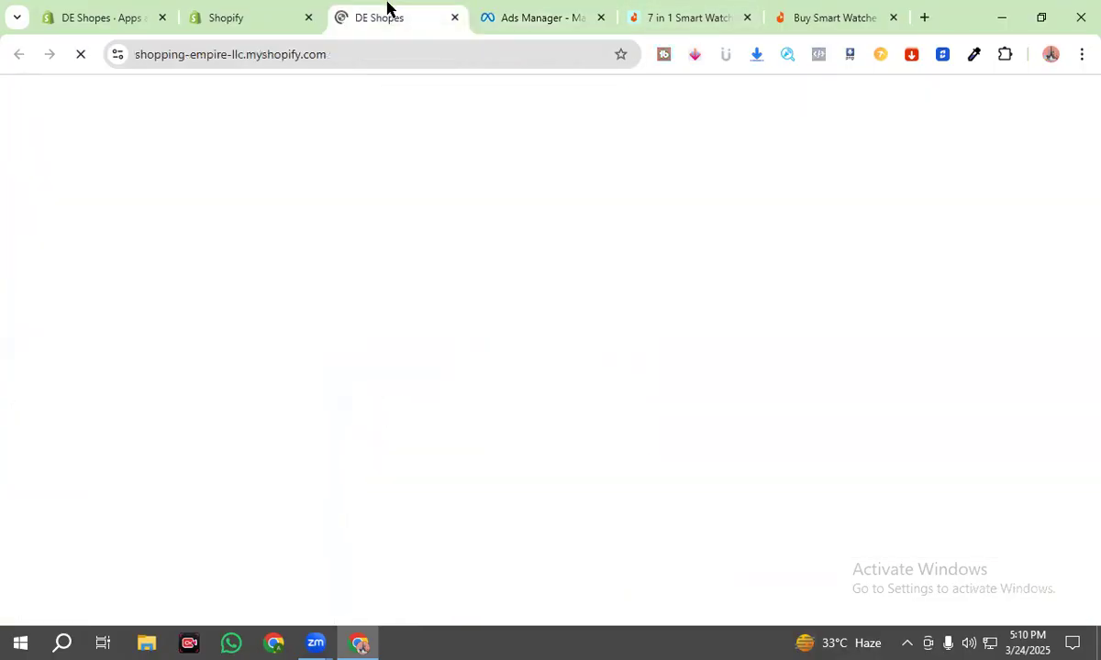
click(702, 10)
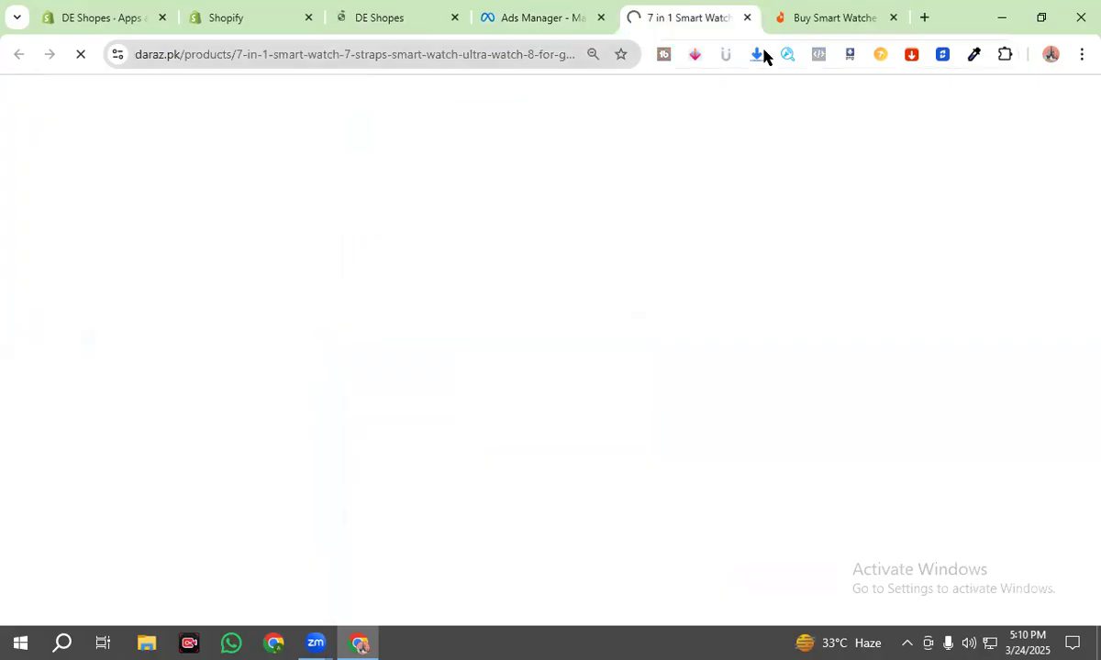
click(812, 11)
click(294, 52)
click(690, 19)
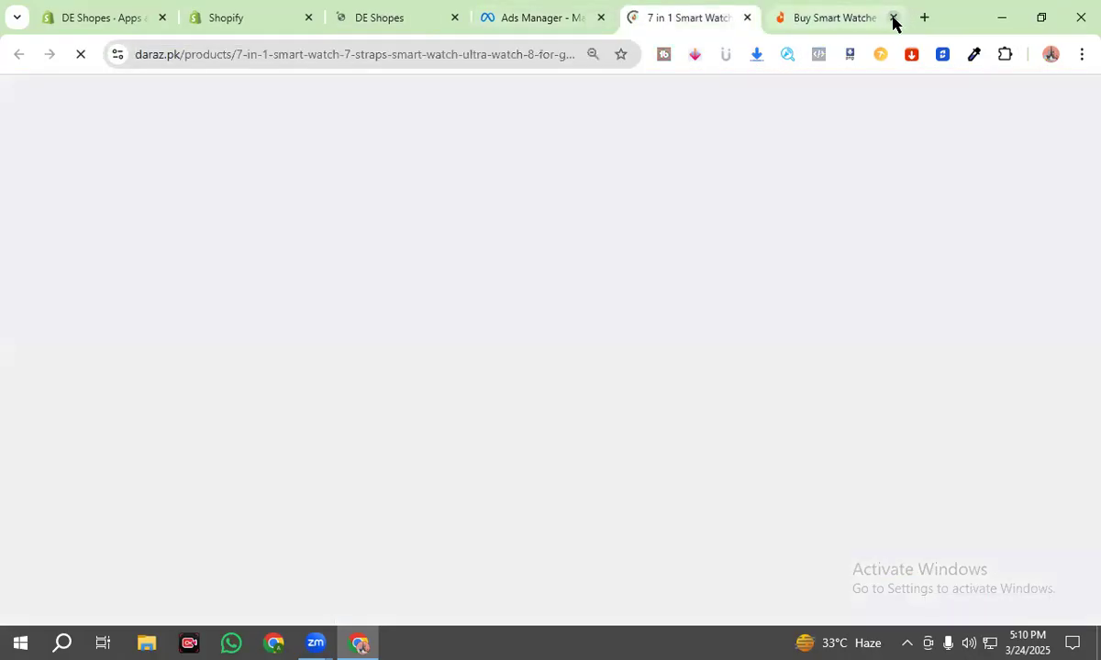
click(892, 17)
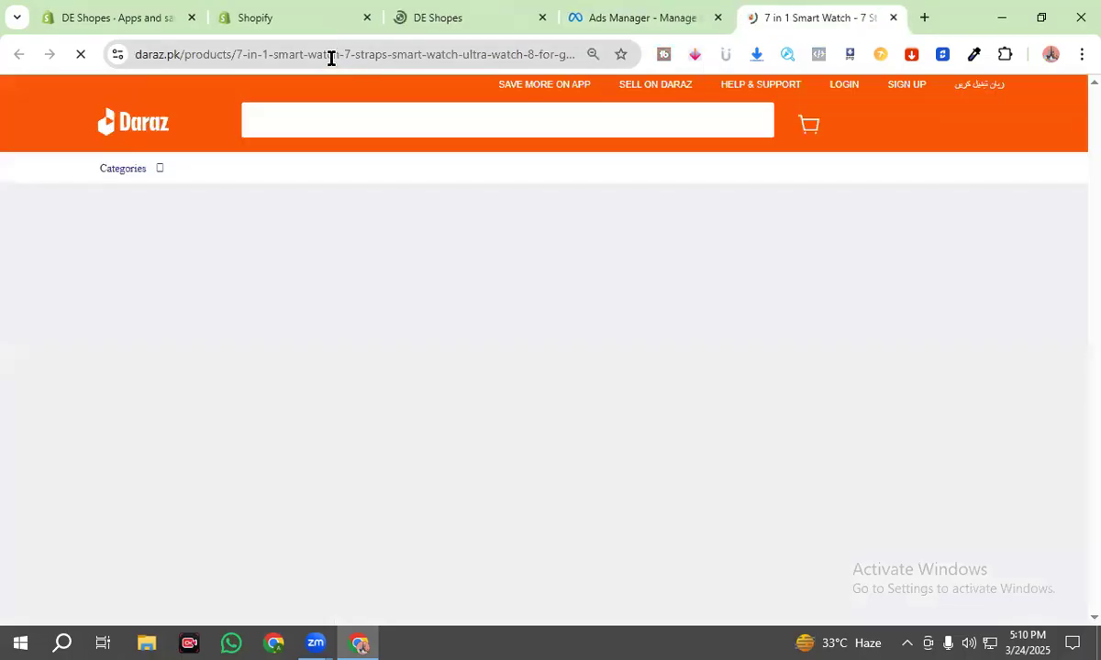
Step: Copy the Daraz smart watch page's address and enter it as the ad's Website URL in Ads Manager
double_click(331, 55)
key(ctrl+a)
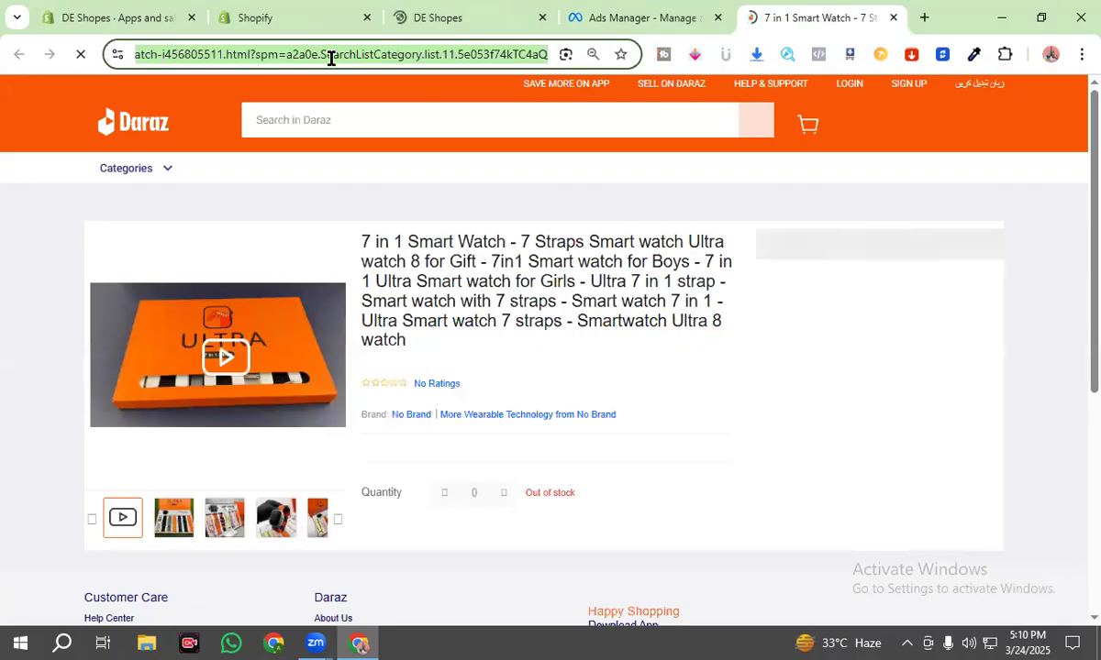
click(655, 11)
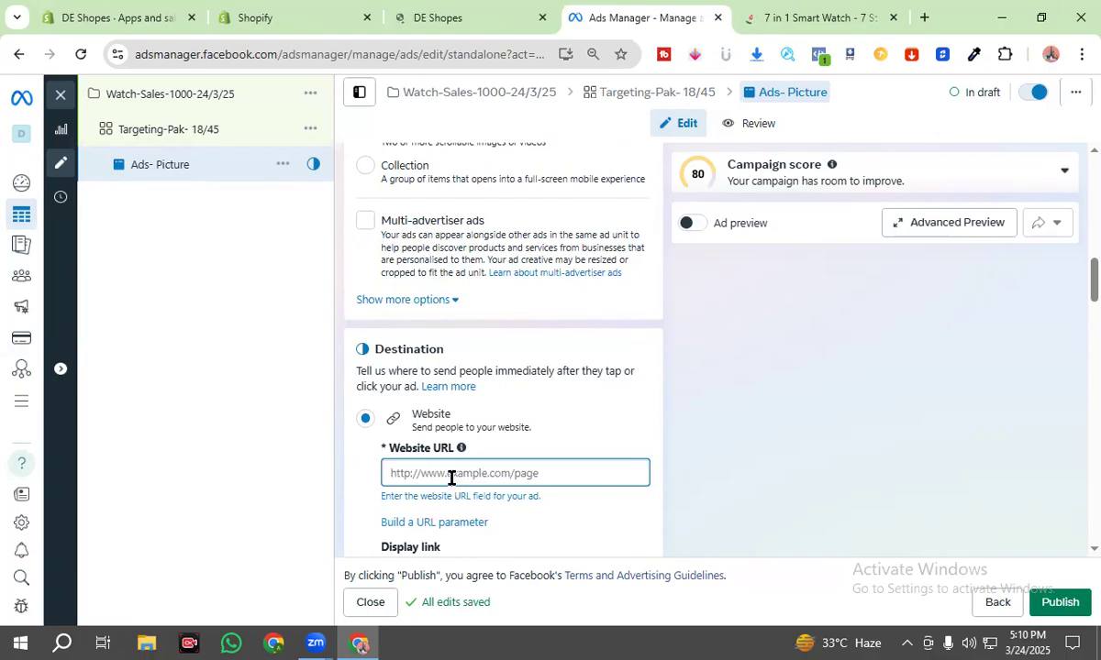
key(ctrl+v)
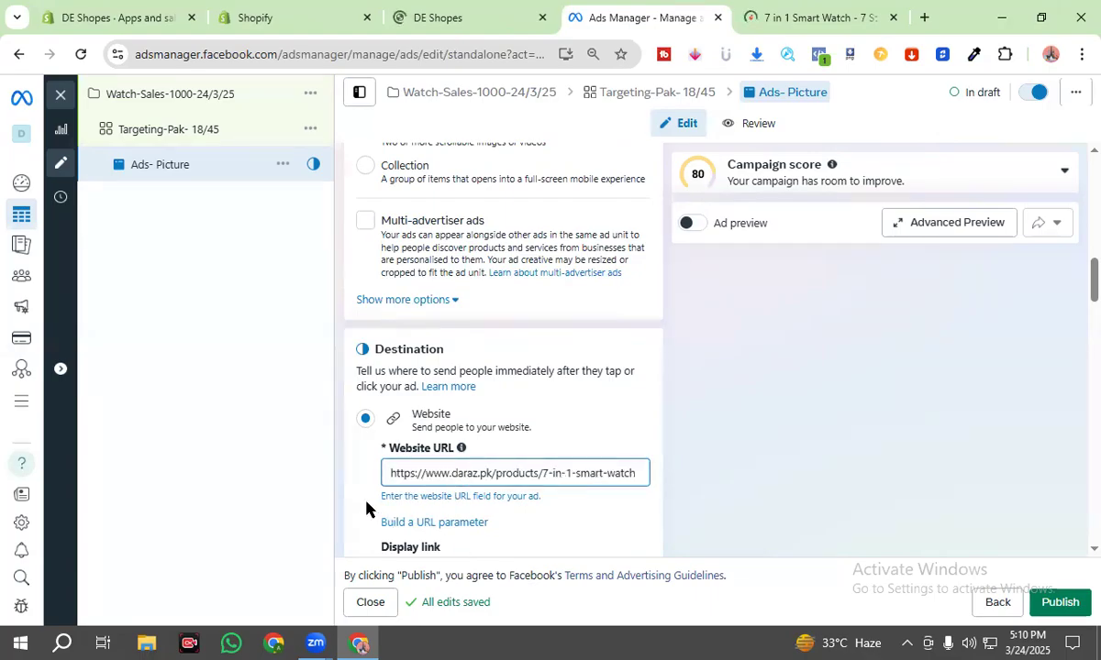
click(348, 476)
Step: Set the website destination's browser add-on to None instead of a messaging app
scroll(348, 476, down, 1)
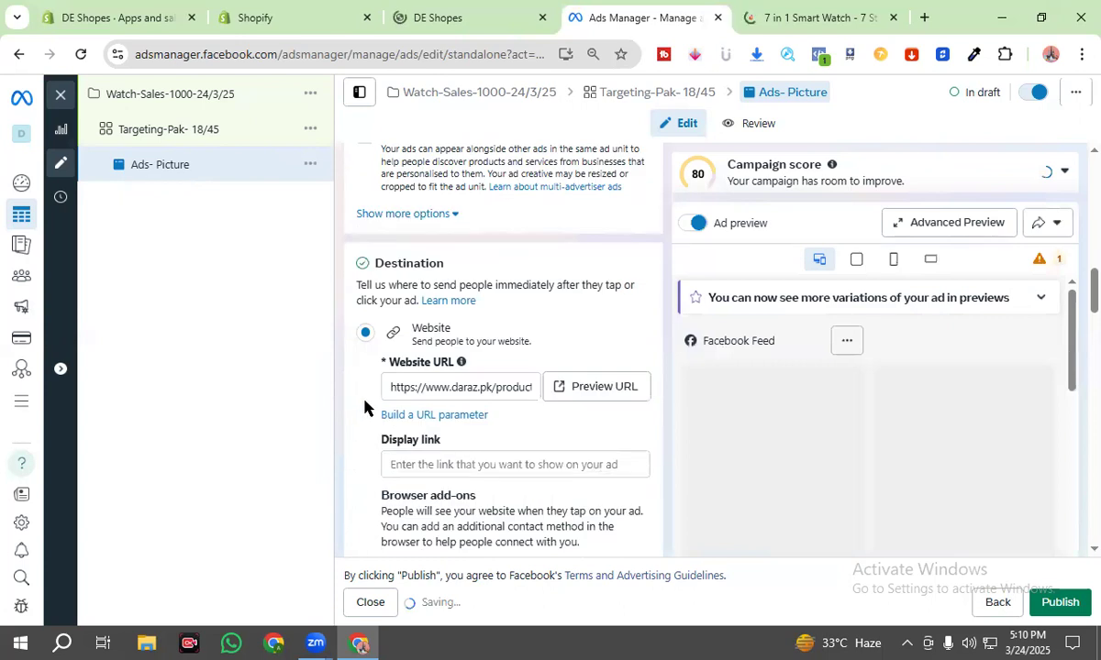
scroll(364, 407, down, 2)
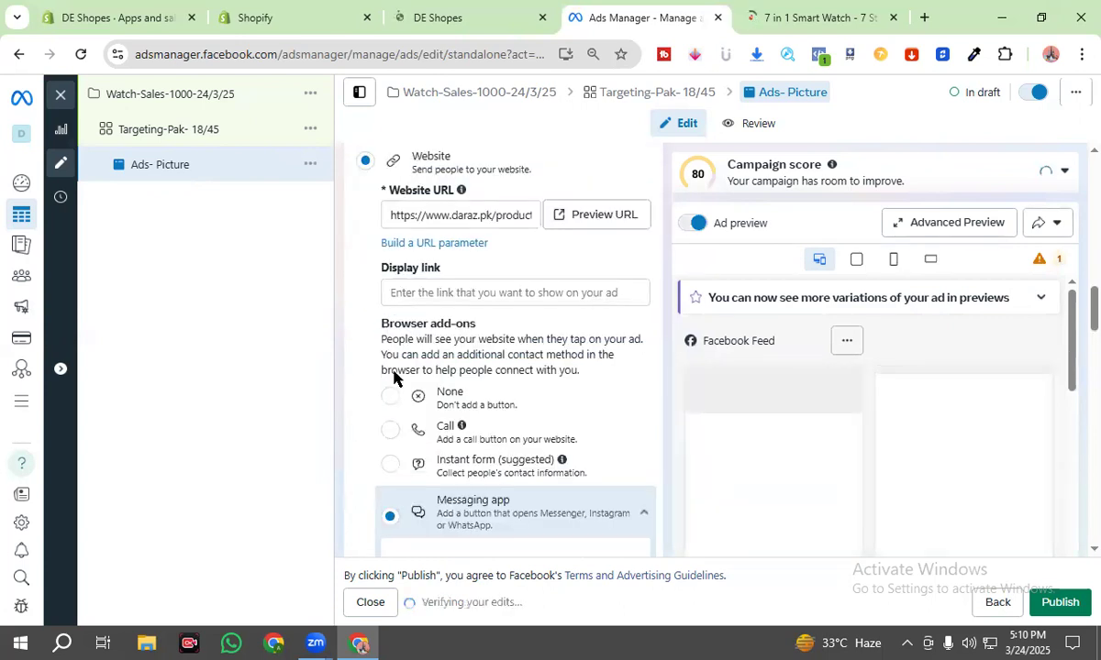
scroll(346, 389, down, 2)
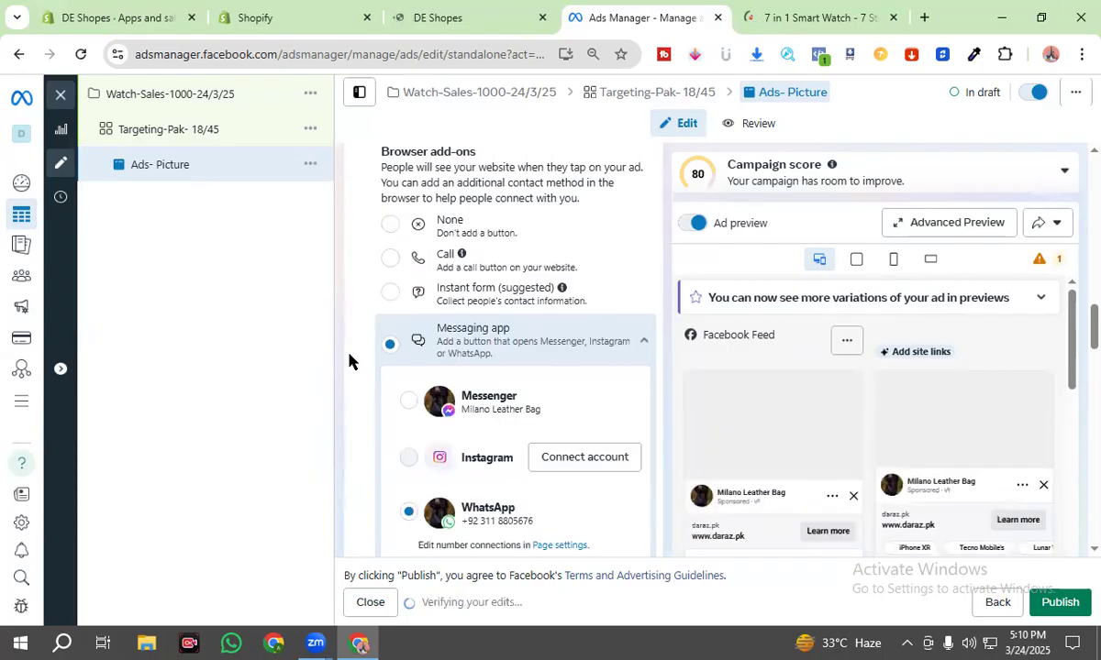
scroll(349, 360, down, 3)
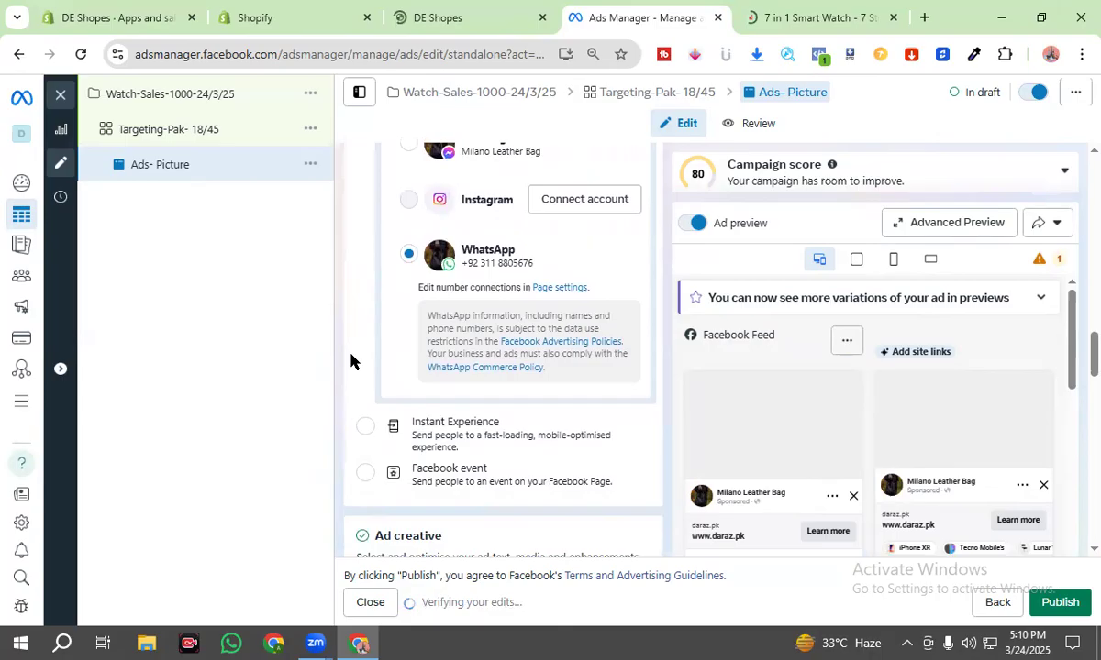
scroll(350, 361, up, 5)
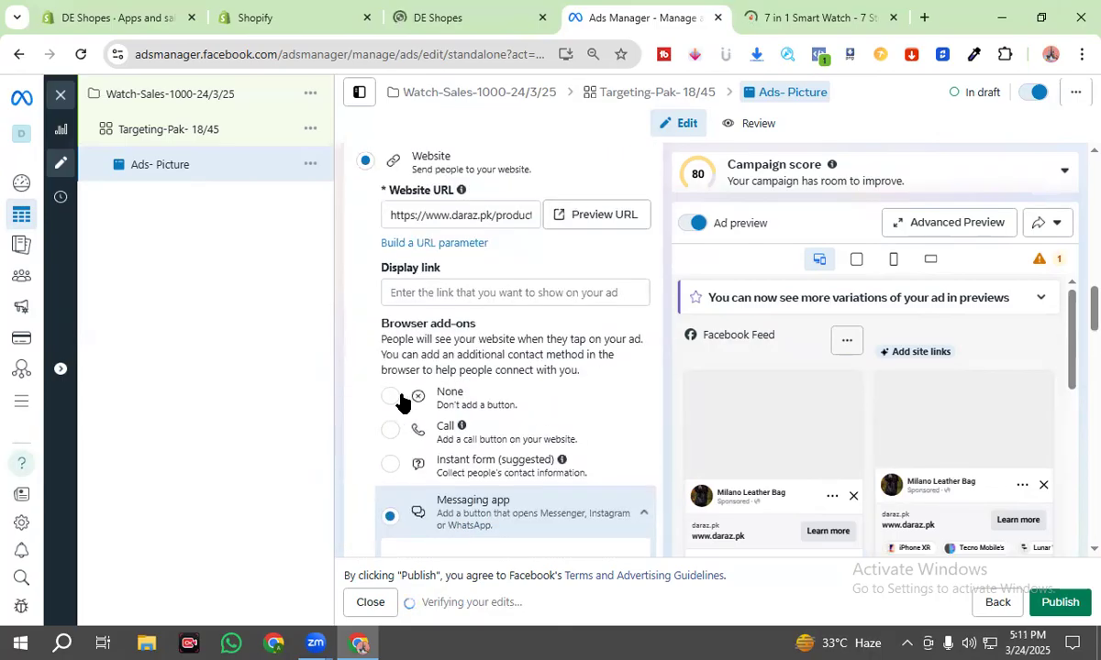
click(399, 396)
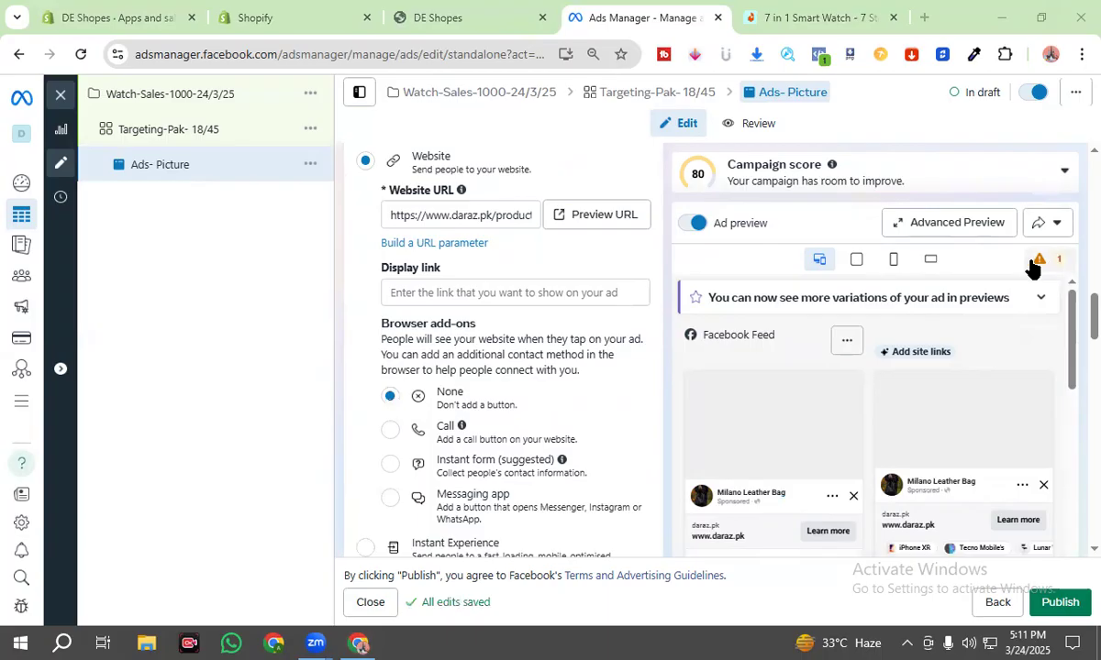
Step: Download the 7 in 1 watch product video from the Daraz product page
mouse_move(1037, 264)
scroll(440, 440, down, 2)
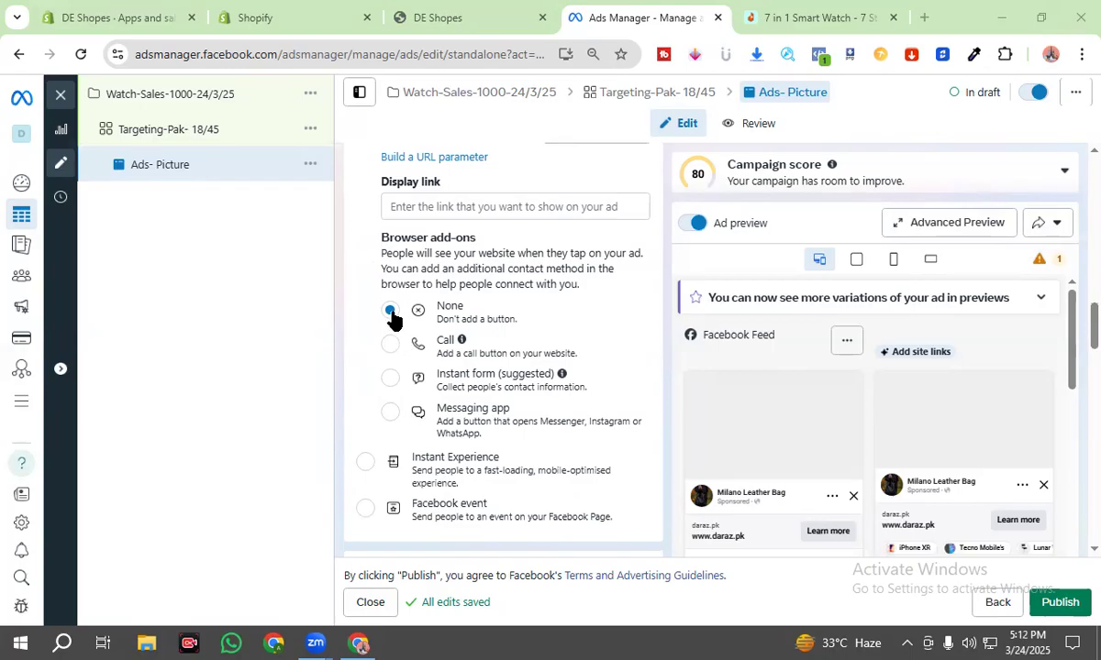
scroll(413, 363, down, 2)
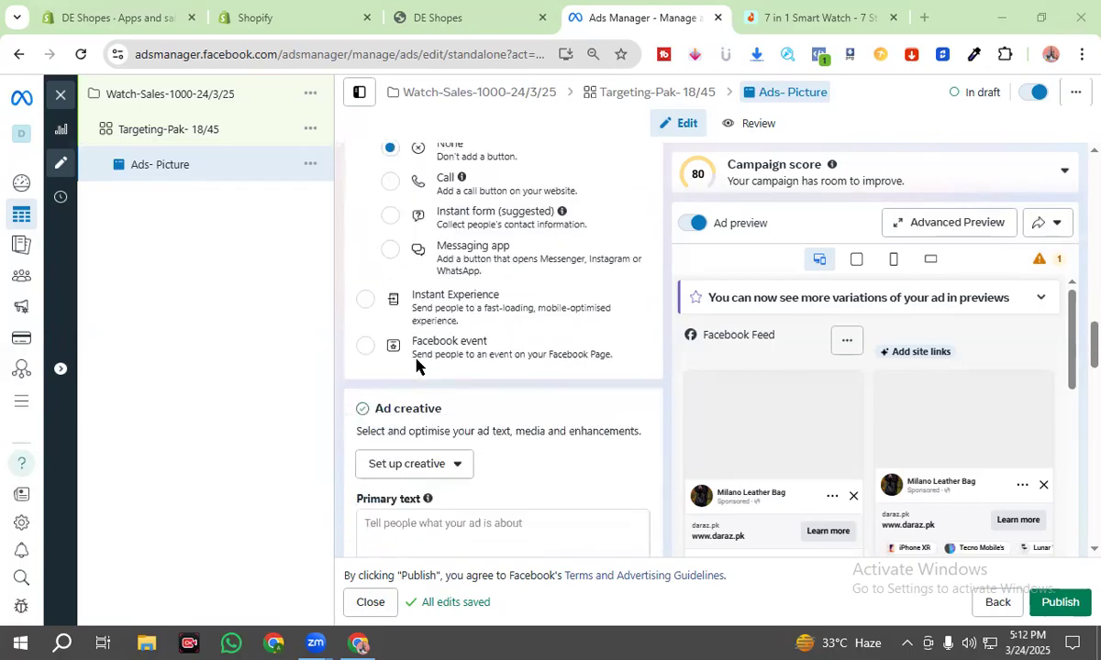
scroll(415, 367, down, 1)
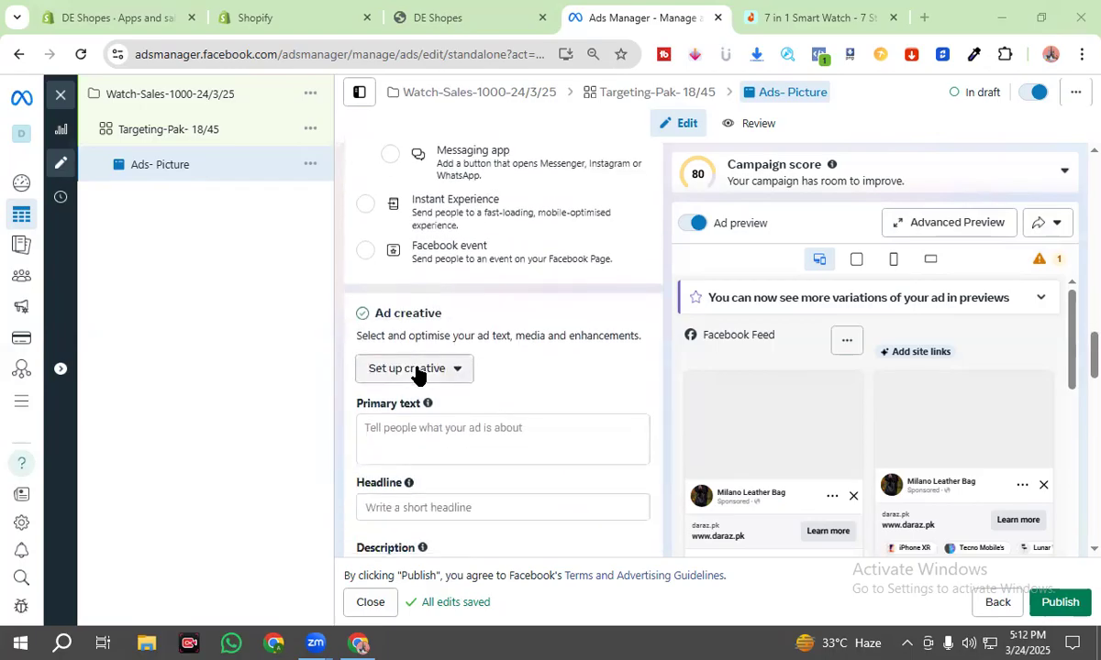
scroll(417, 371, down, 1)
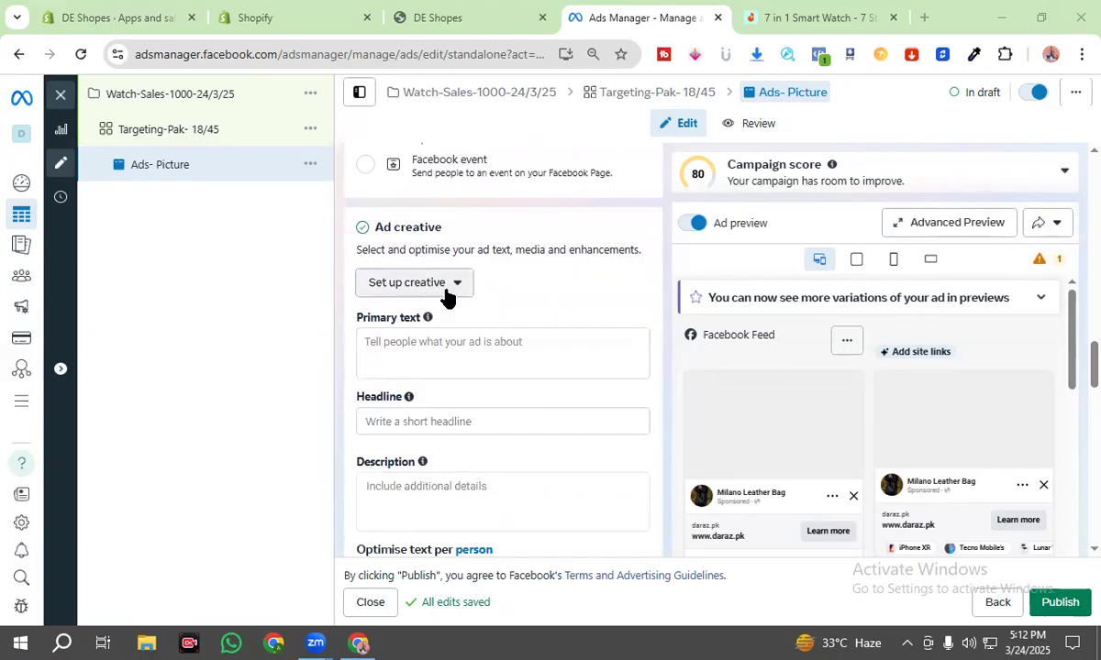
click(745, 18)
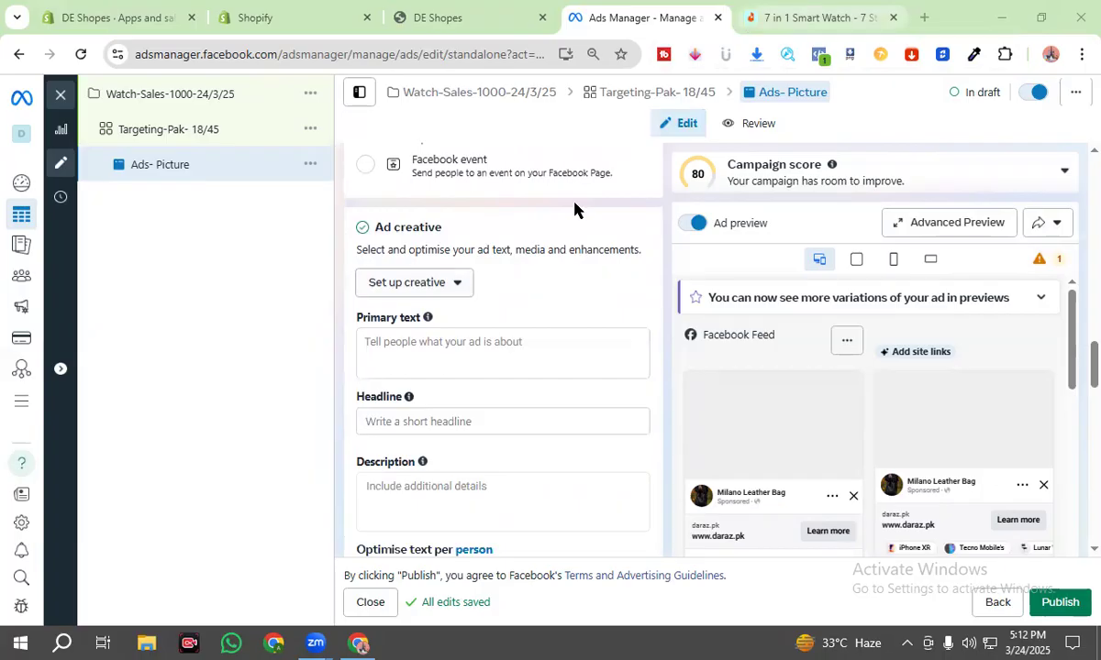
click(231, 361)
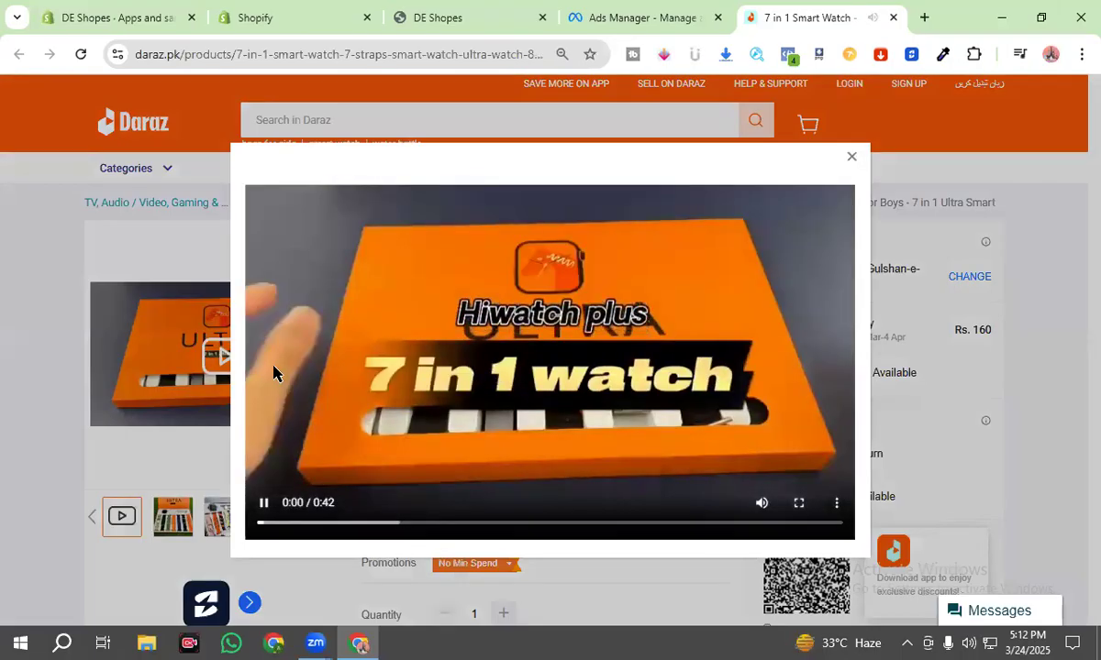
click(538, 389)
right_click(538, 385)
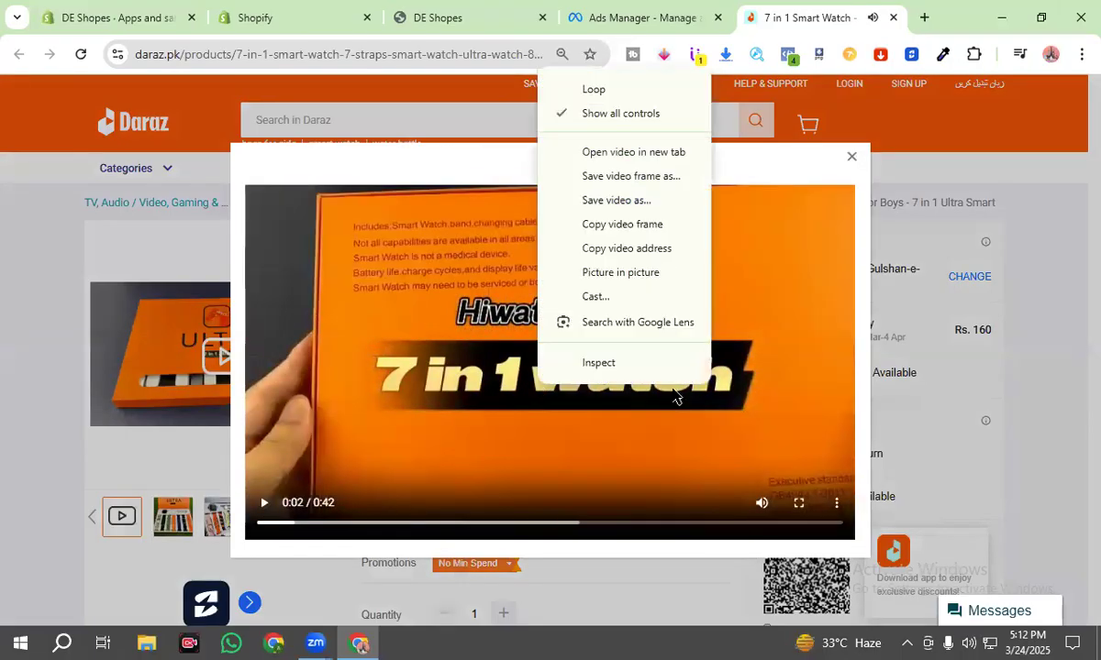
click(832, 507)
click(833, 507)
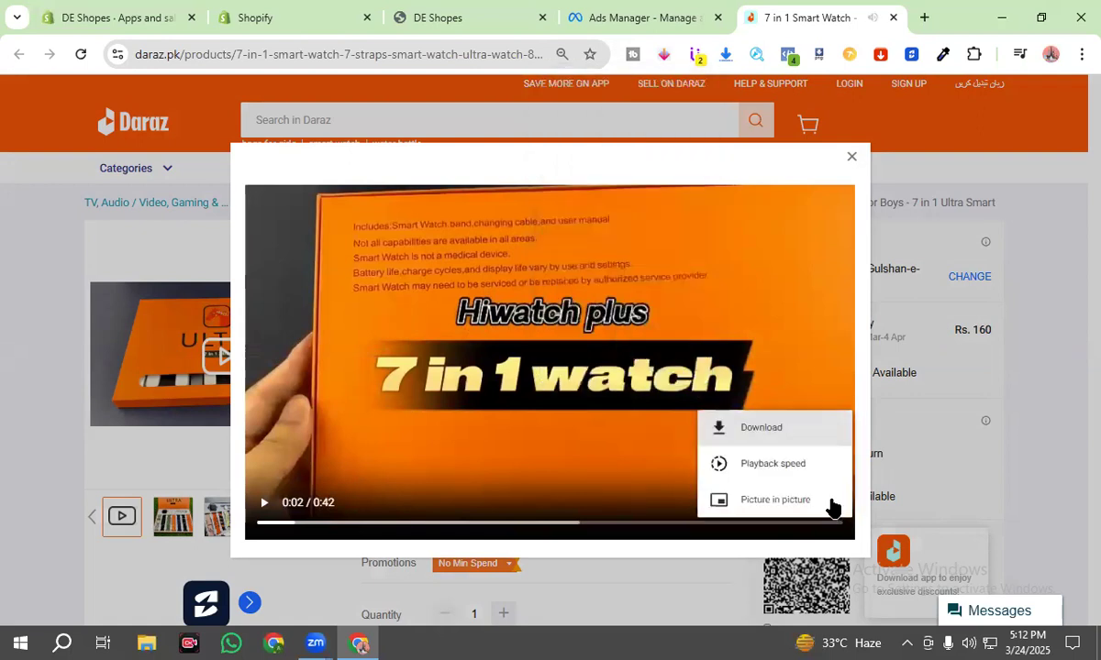
click(750, 431)
click(759, 365)
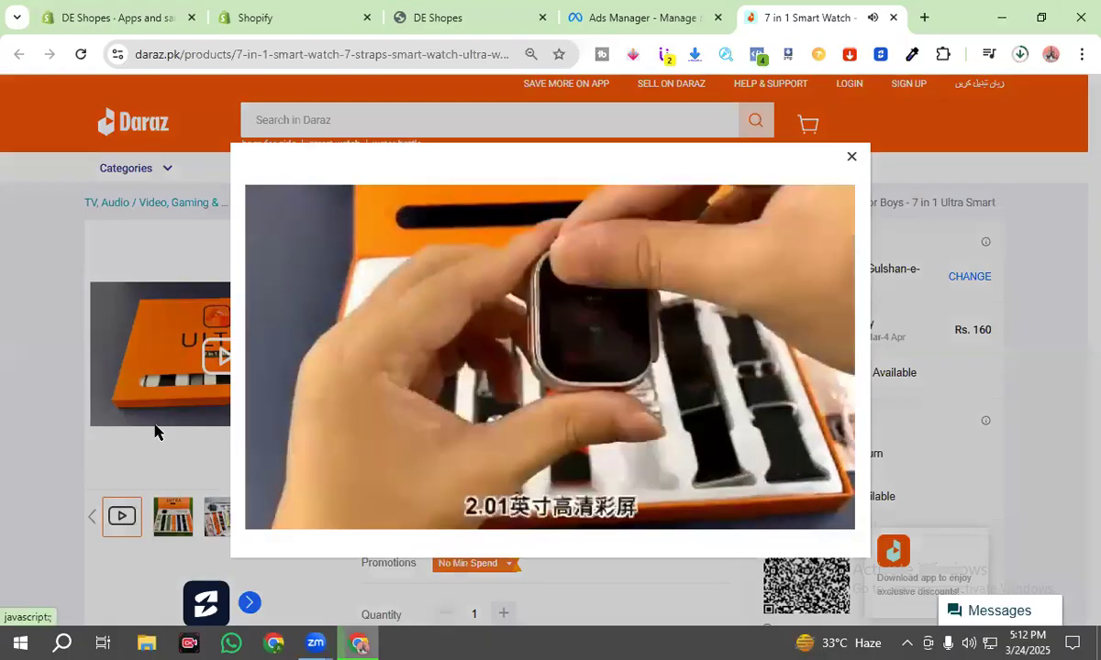
Step: Close the product video viewer and check the progress of the video download
click(154, 431)
click(1019, 54)
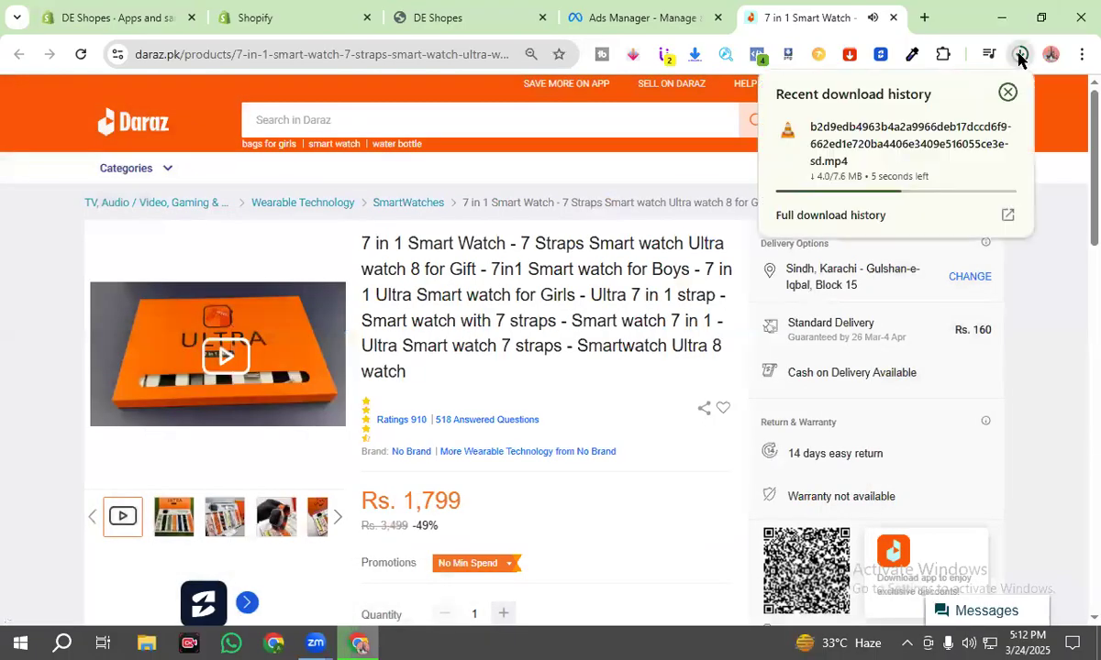
click(466, 216)
Step: Return to Ads Manager and rename the ad as "Ads- Video", without creating a name template
click(639, 18)
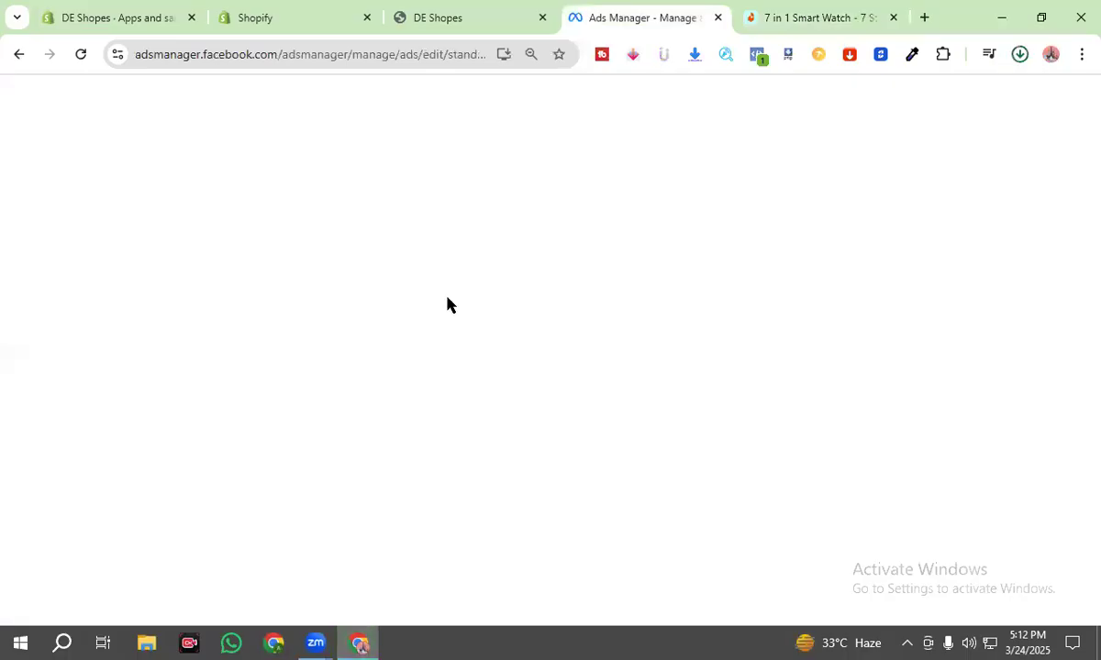
scroll(447, 308, up, 8)
scroll(444, 287, up, 5)
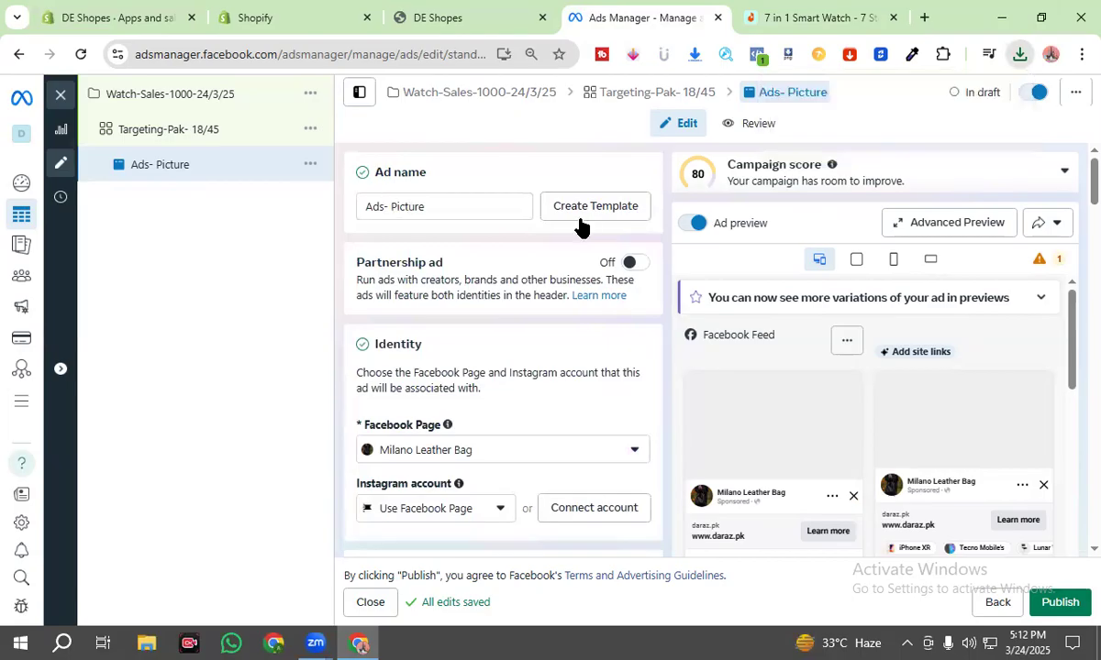
click(578, 218)
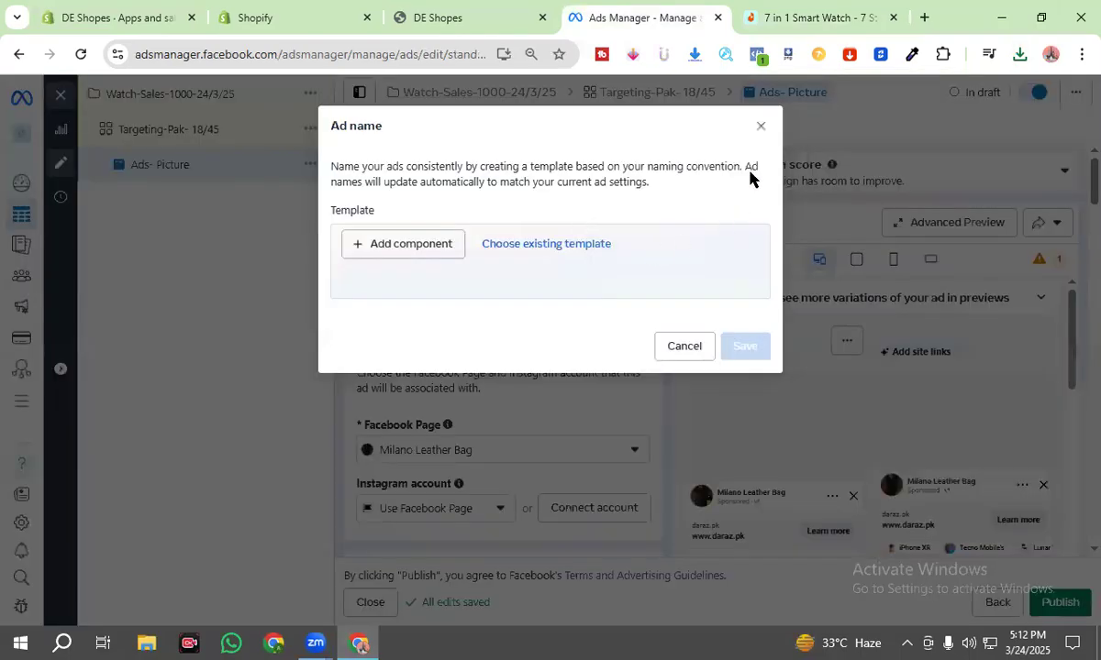
click(760, 127)
click(441, 202)
key(BackSpace)
key(BackSpace)
key(BackSpace)
key(BackSpace)
key(BackSpace)
key(BackSpace)
key(BackSpace)
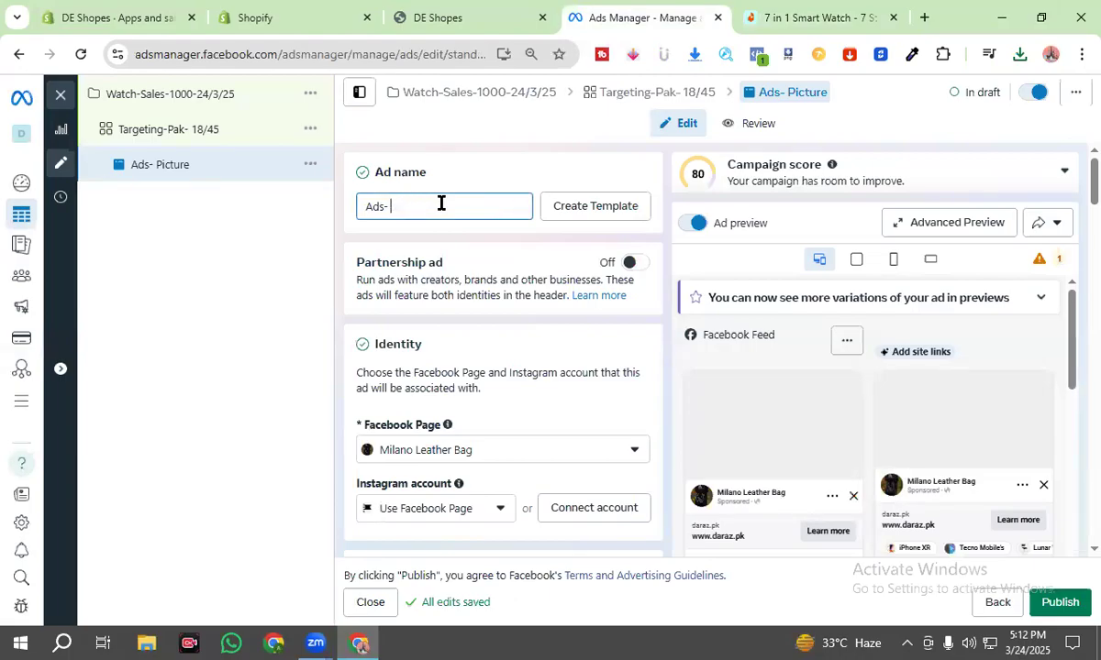
text(Video)
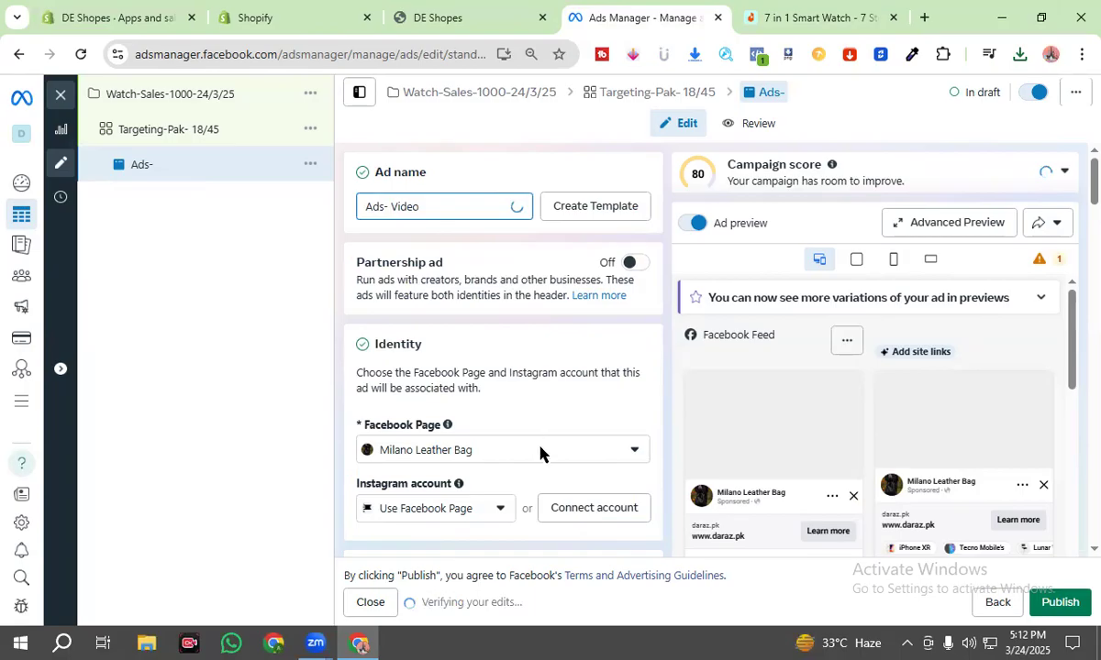
Step: Start setting up the ad creative as a video ad
scroll(543, 510, down, 5)
scroll(543, 510, down, 7)
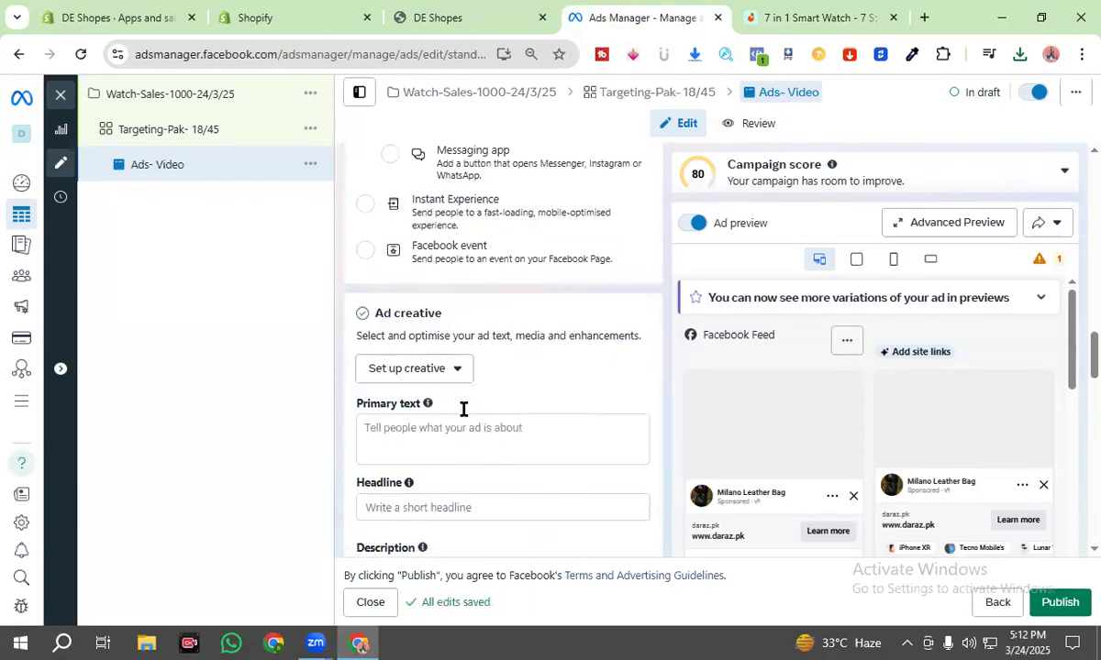
click(428, 369)
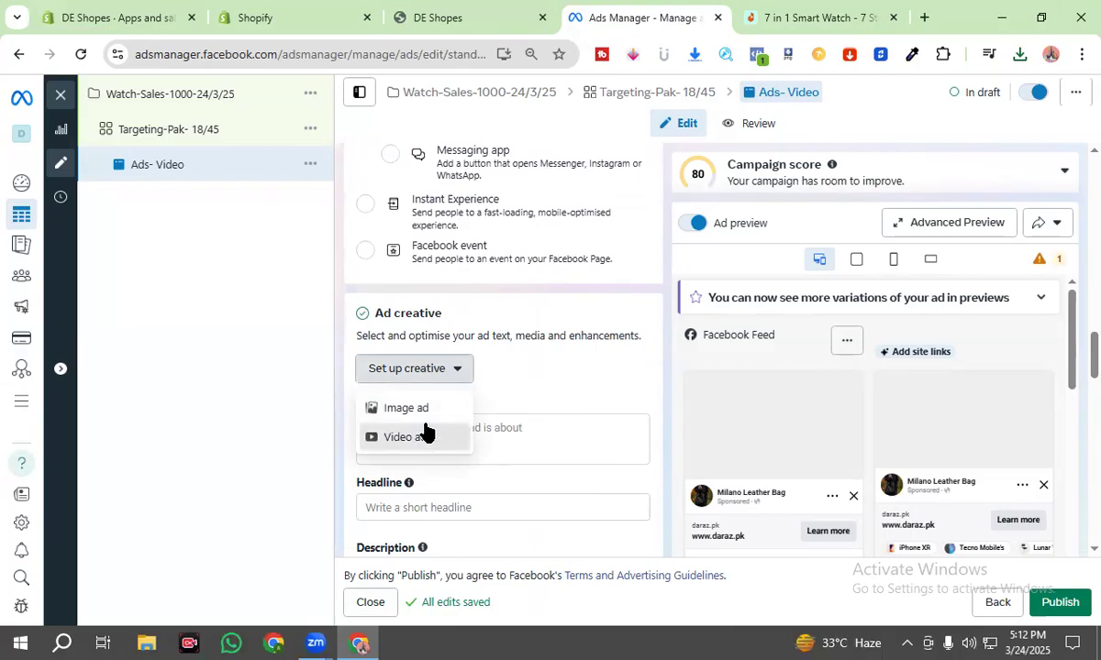
click(424, 431)
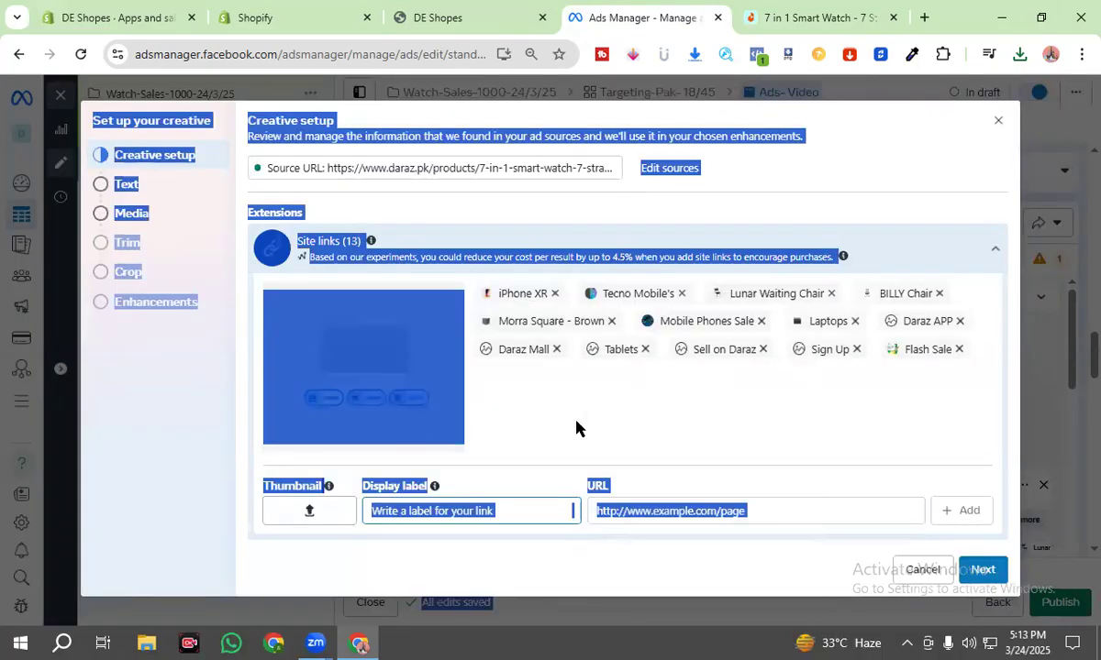
click(147, 419)
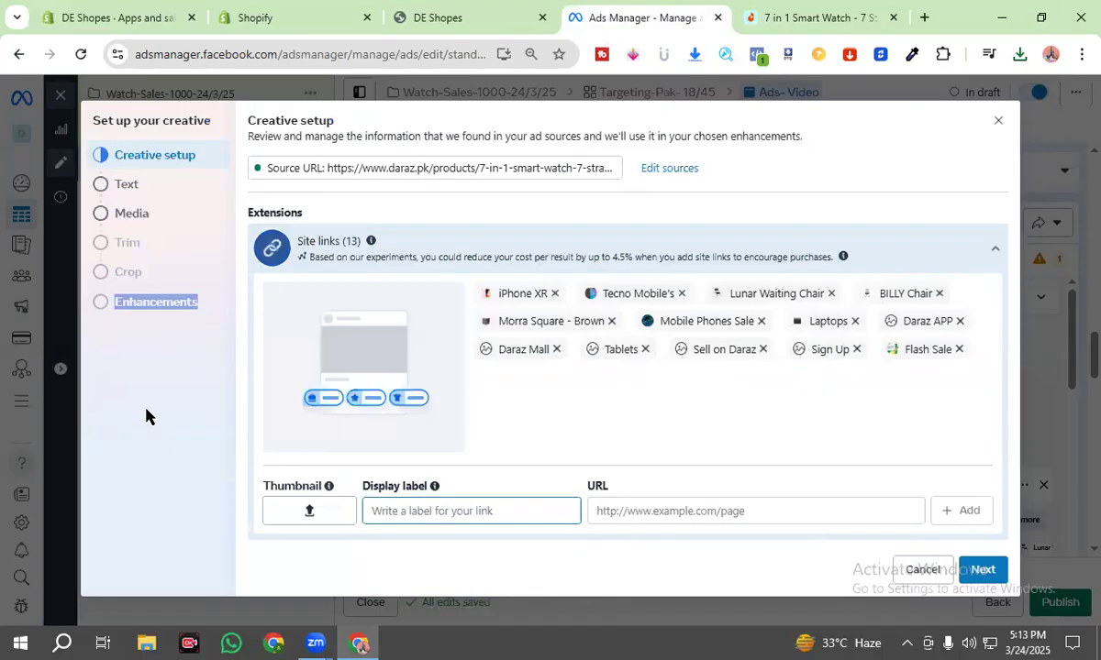
Step: Clear the source URL in the creative setup and go to the ad account's videos for the media selection
click(659, 170)
triple_click(471, 186)
key(BackSpace)
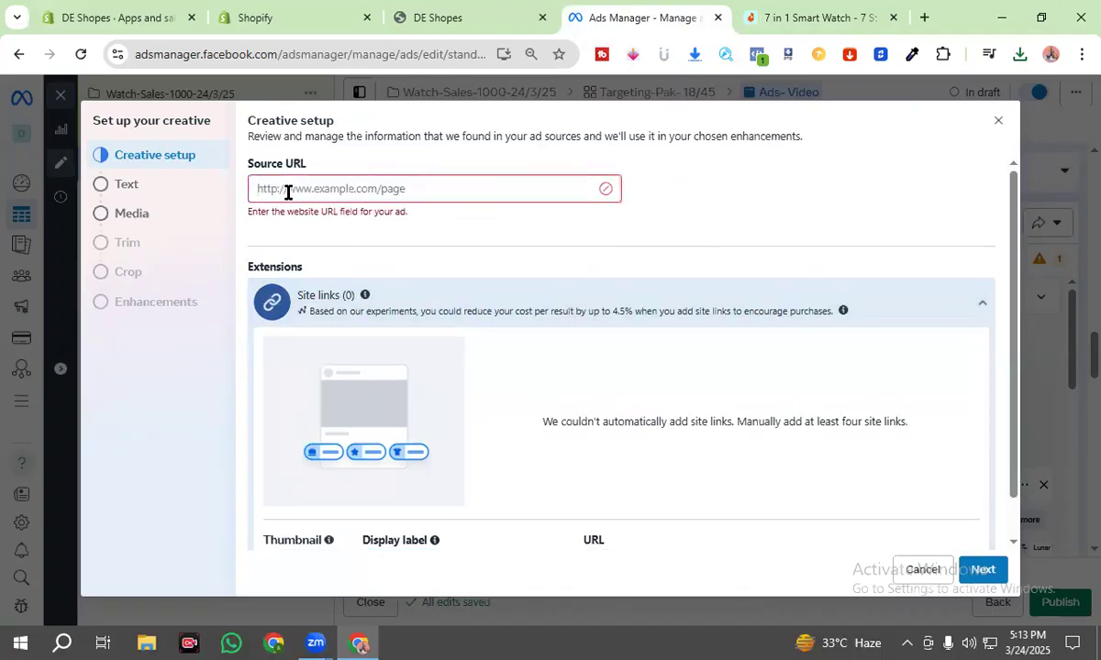
double_click(136, 217)
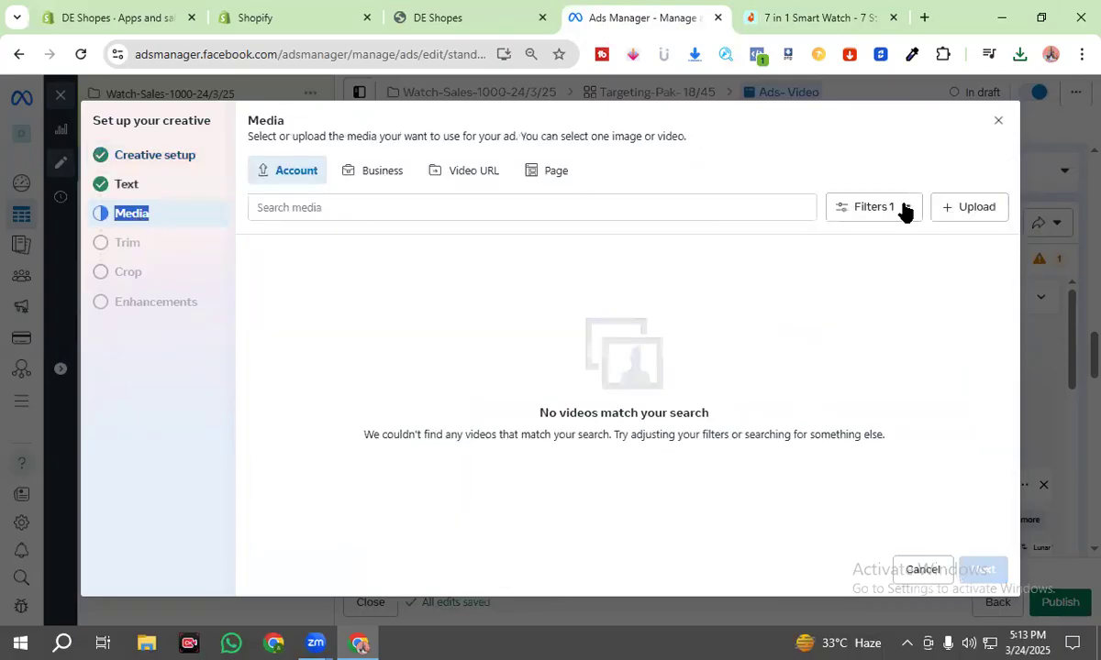
click(567, 182)
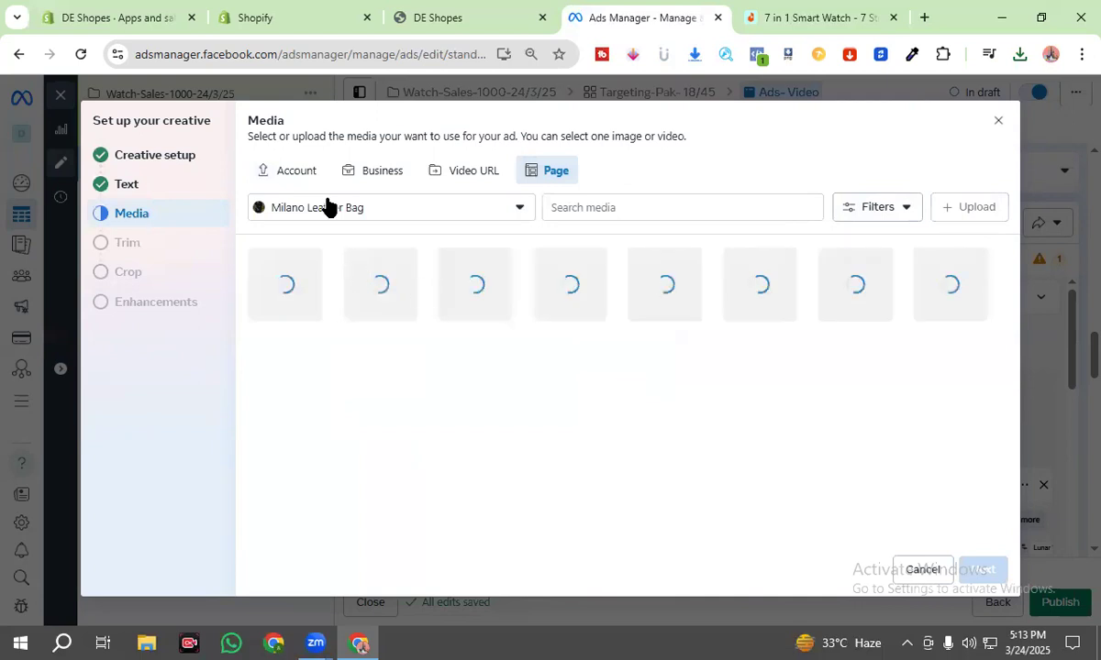
click(287, 172)
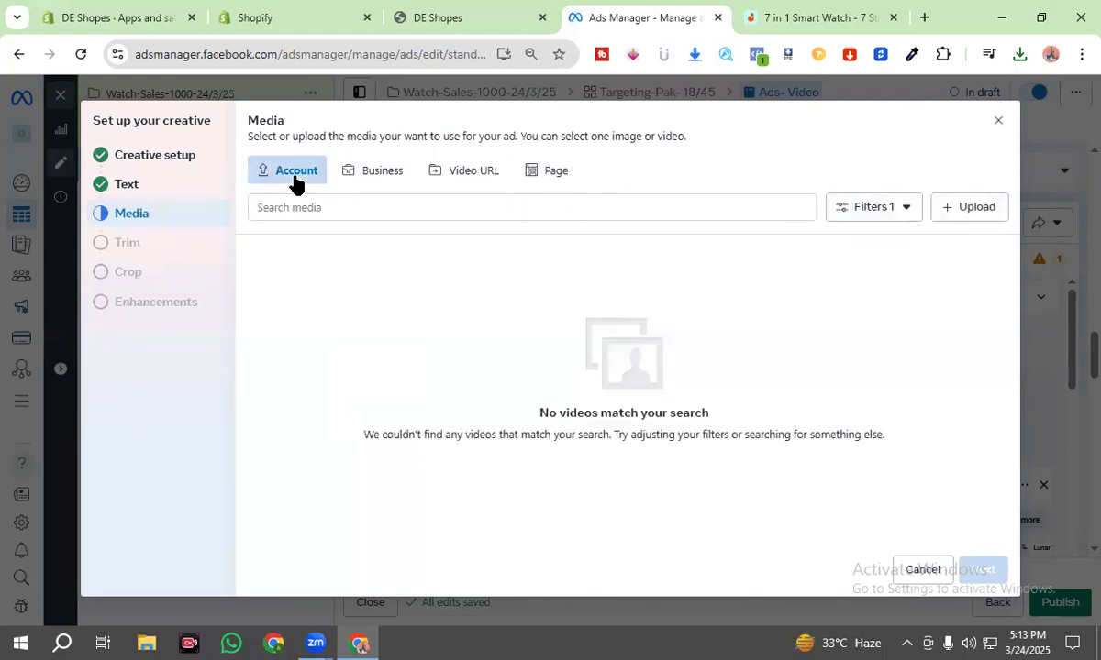
Step: Upload the watch video from the Downloads folder as the ad's media and finish the creative setup with the original crops
click(975, 224)
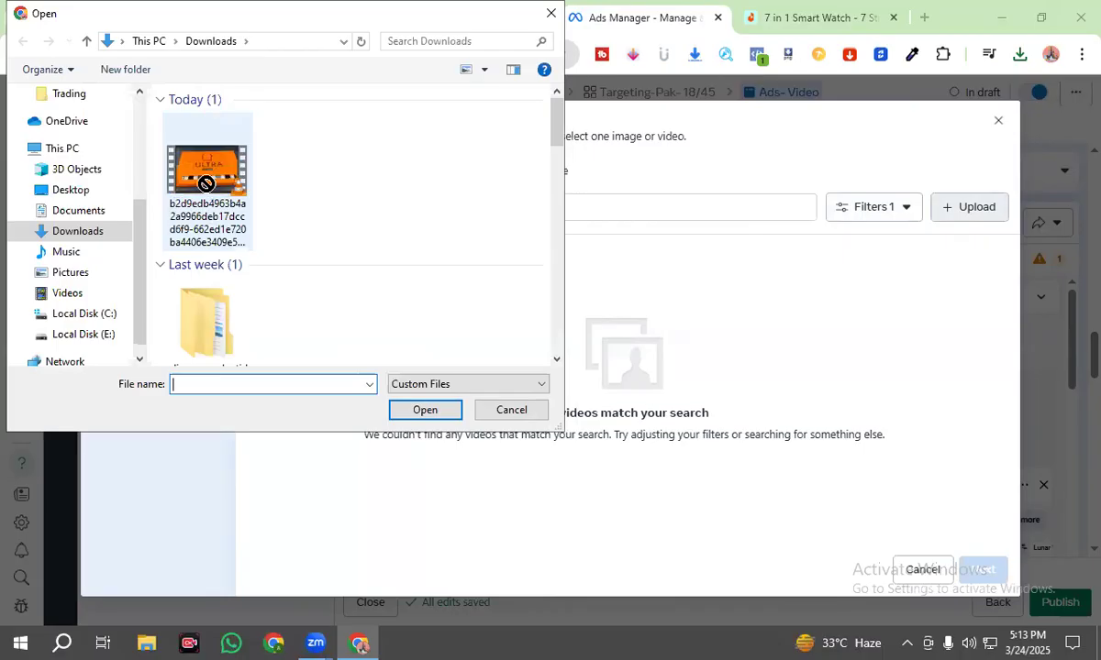
double_click(205, 189)
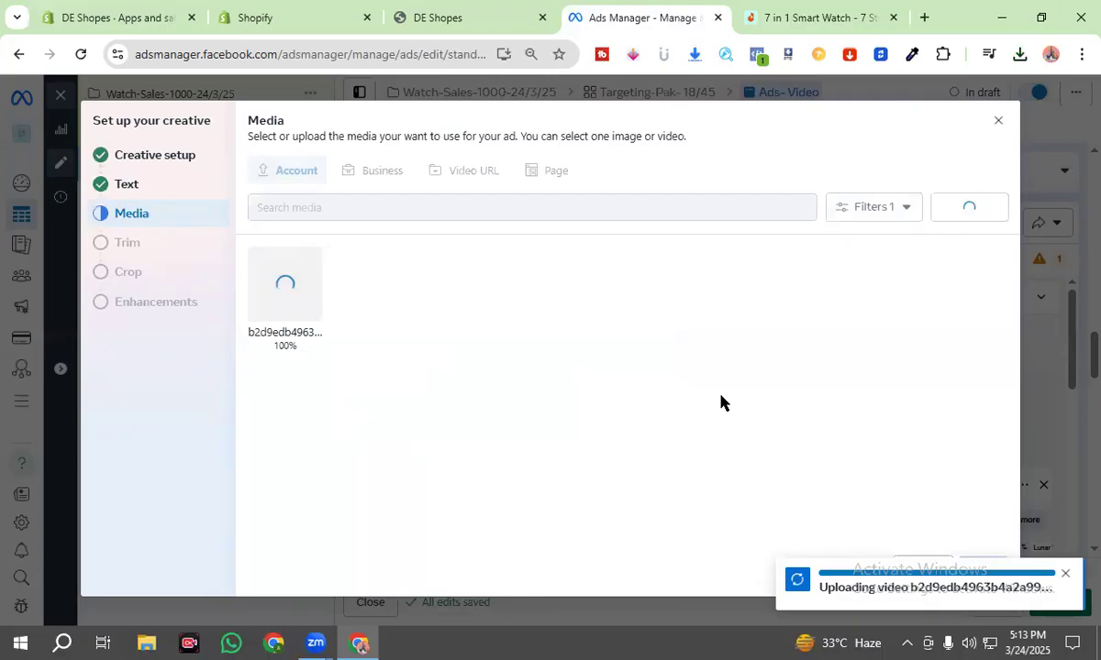
click(264, 341)
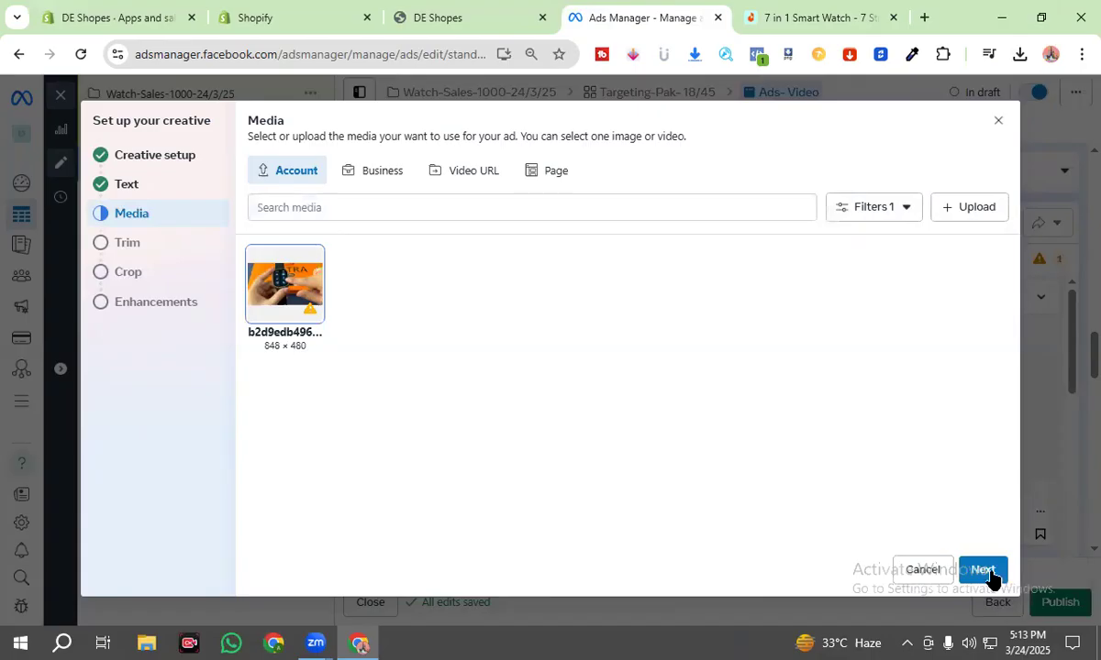
click(984, 570)
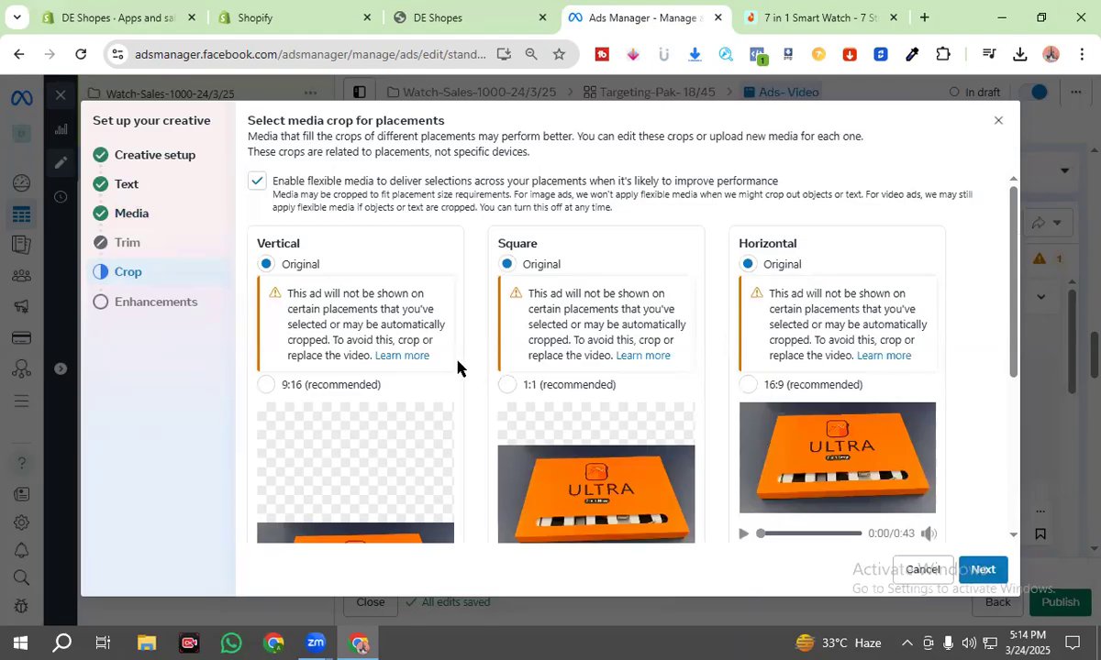
scroll(463, 427, down, 1)
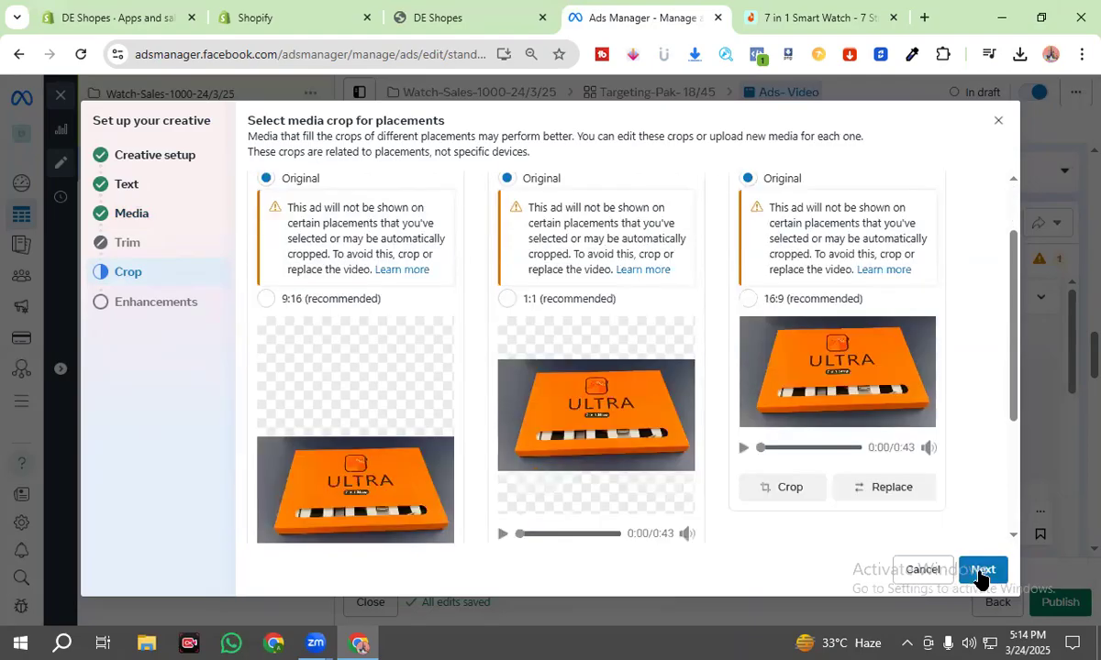
click(979, 572)
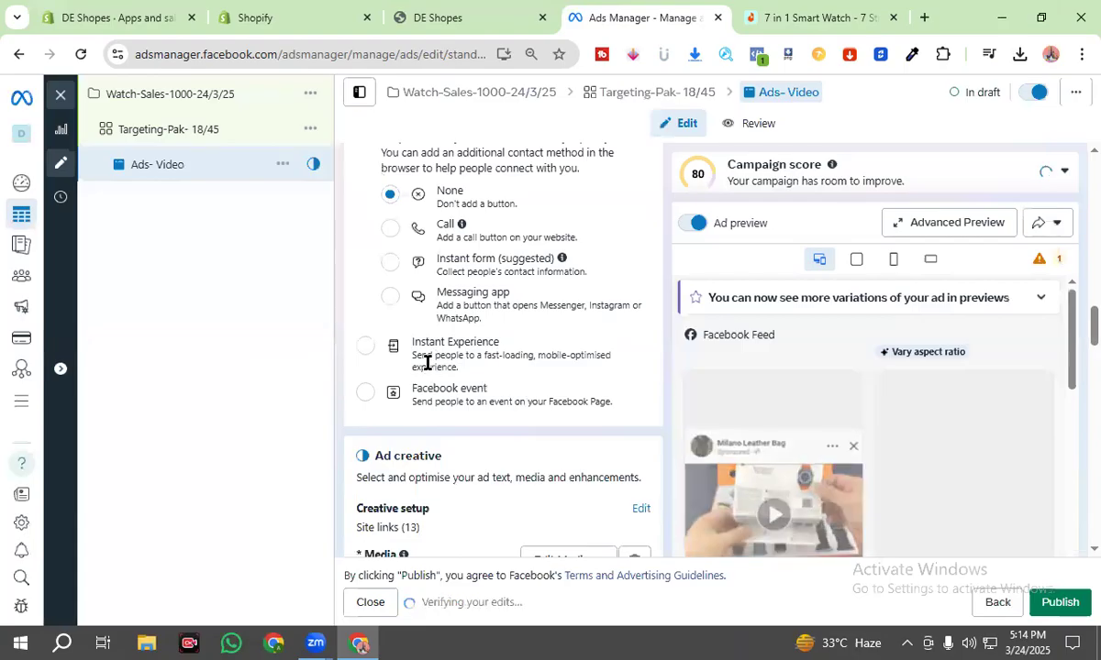
Step: Examine the ad creative's media placements, preview, and the primary text, headline and description fields
scroll(423, 362, down, 1)
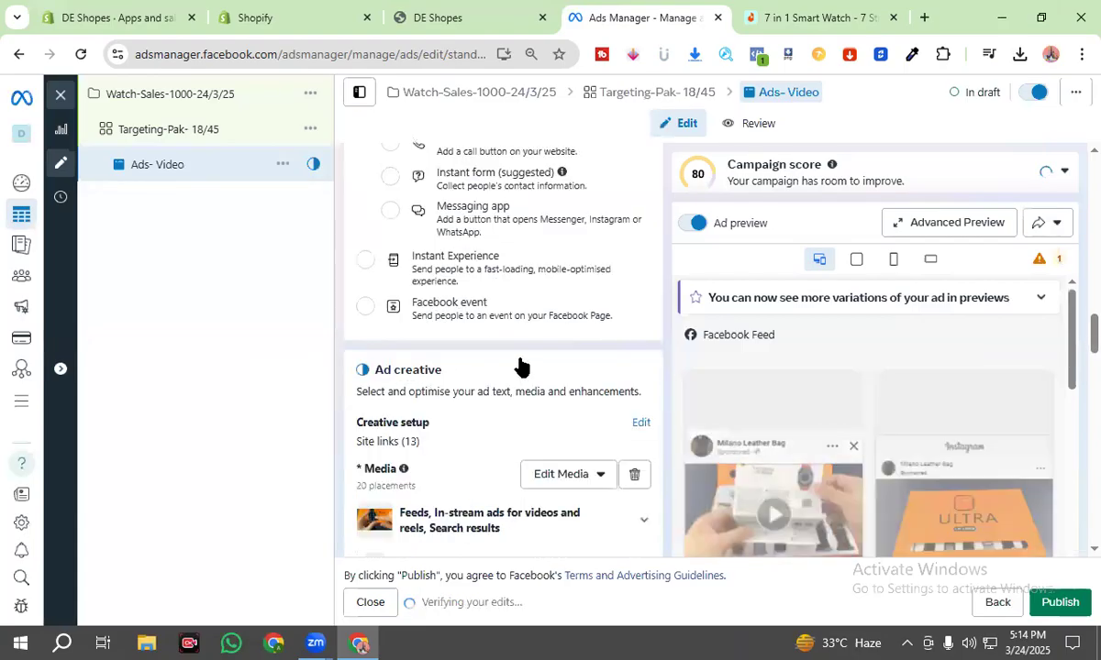
scroll(519, 366, down, 3)
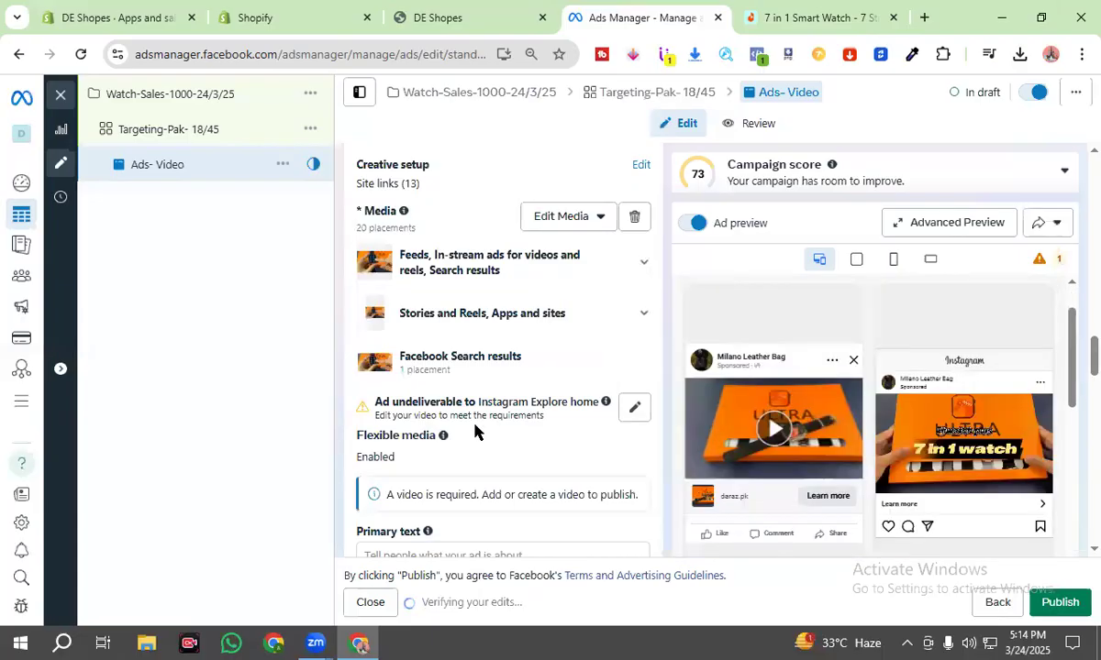
scroll(474, 427, down, 3)
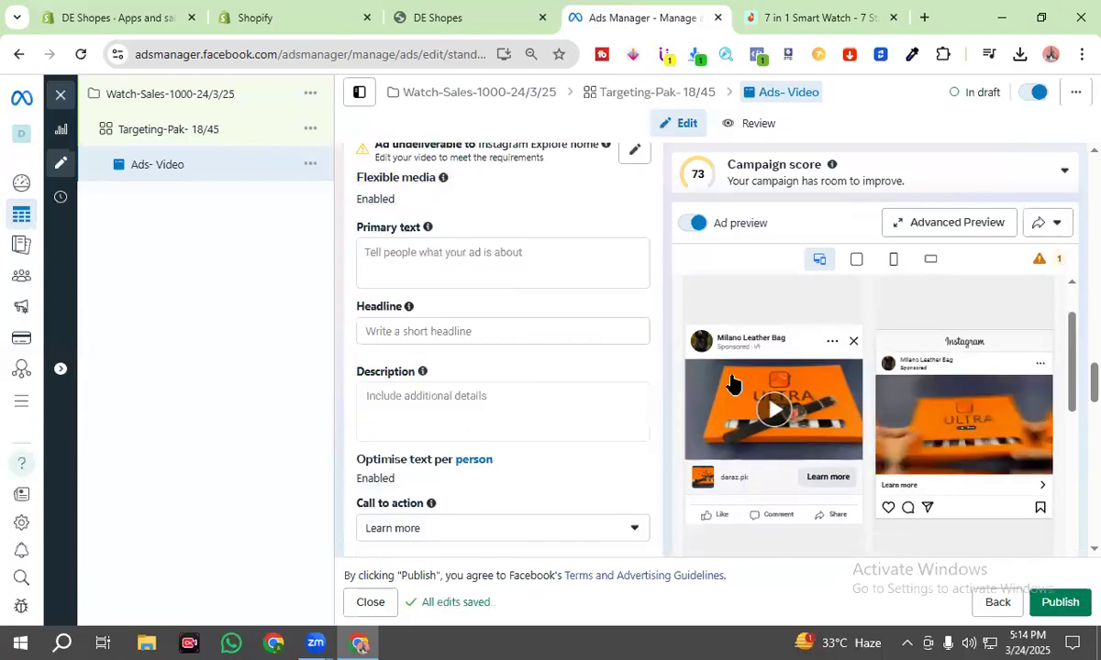
scroll(732, 385, down, 1)
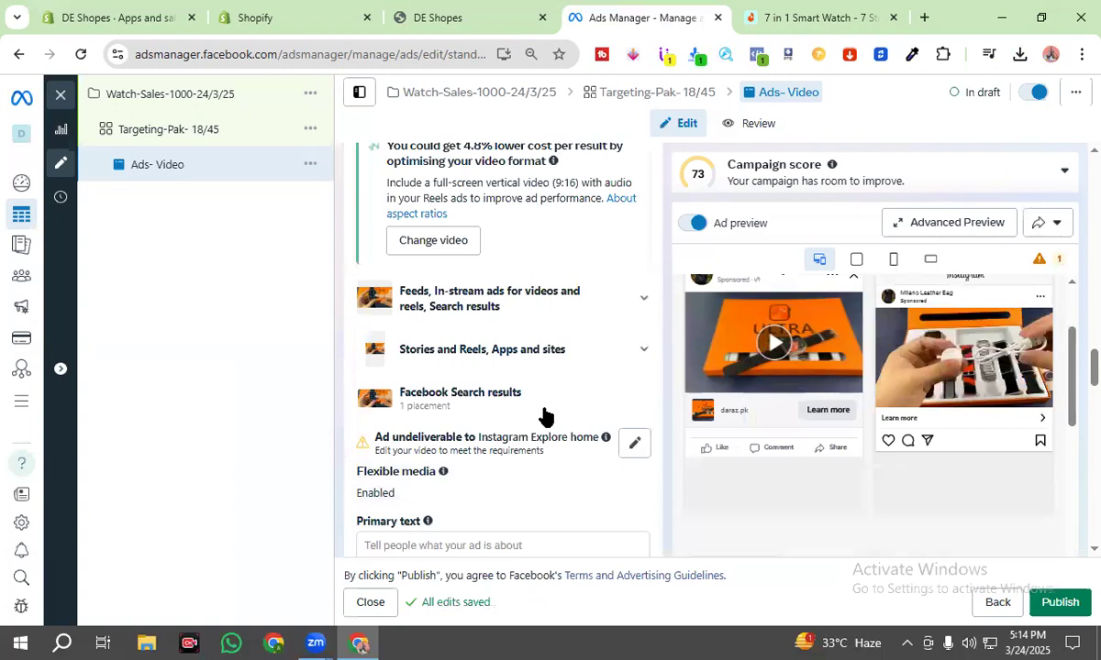
scroll(477, 413, down, 1)
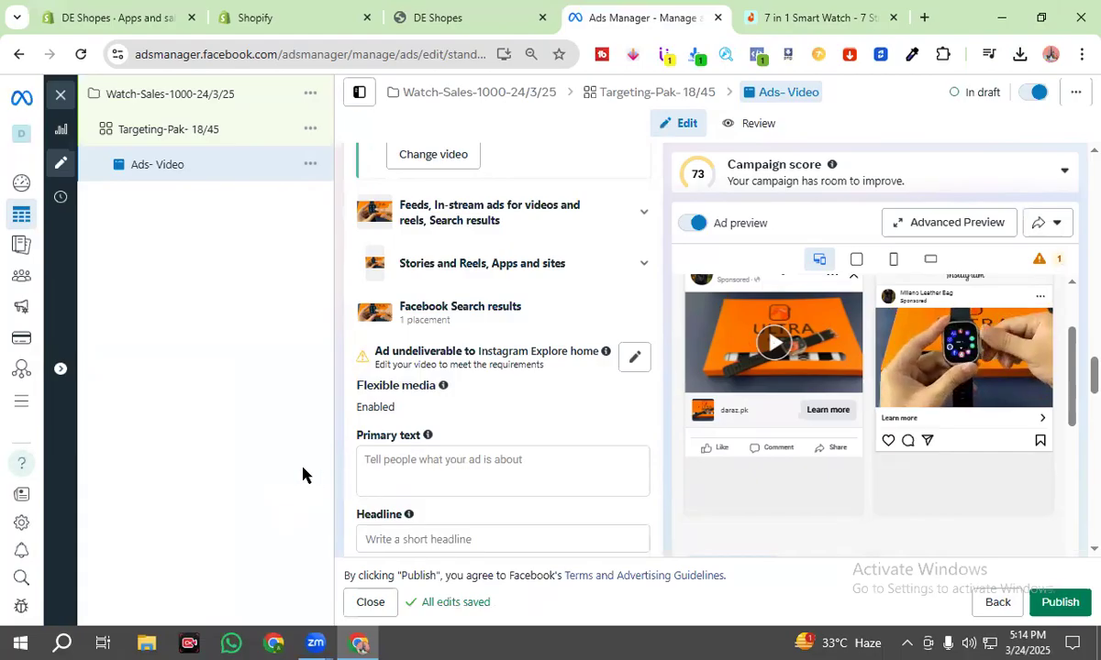
double_click(393, 437)
double_click(359, 513)
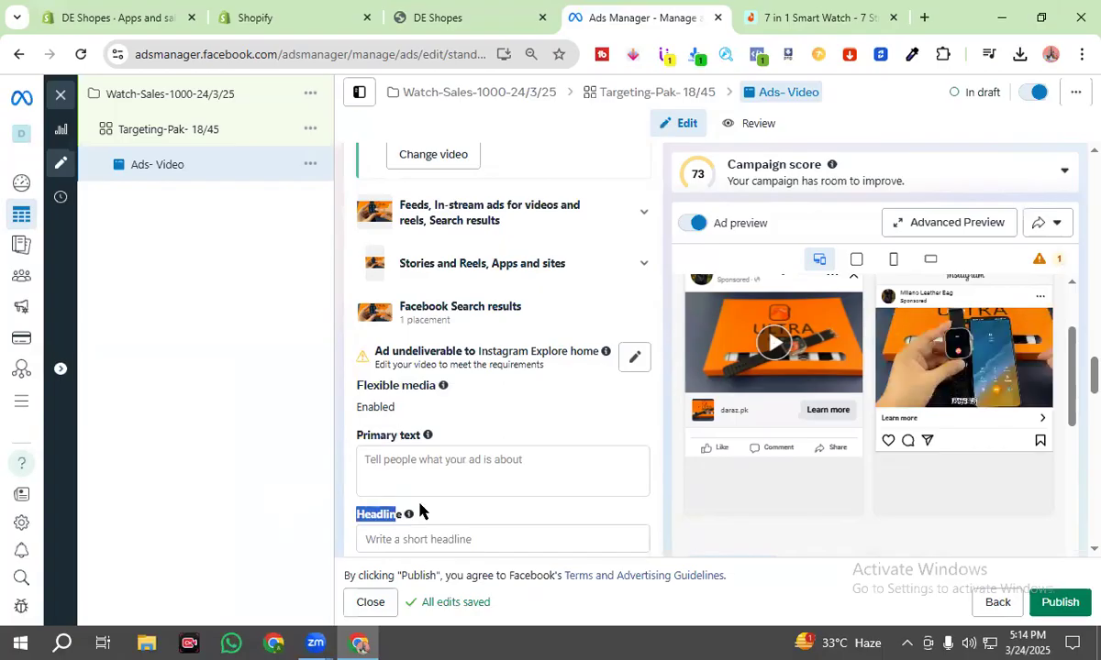
scroll(420, 510, down, 1)
scroll(417, 412, down, 1)
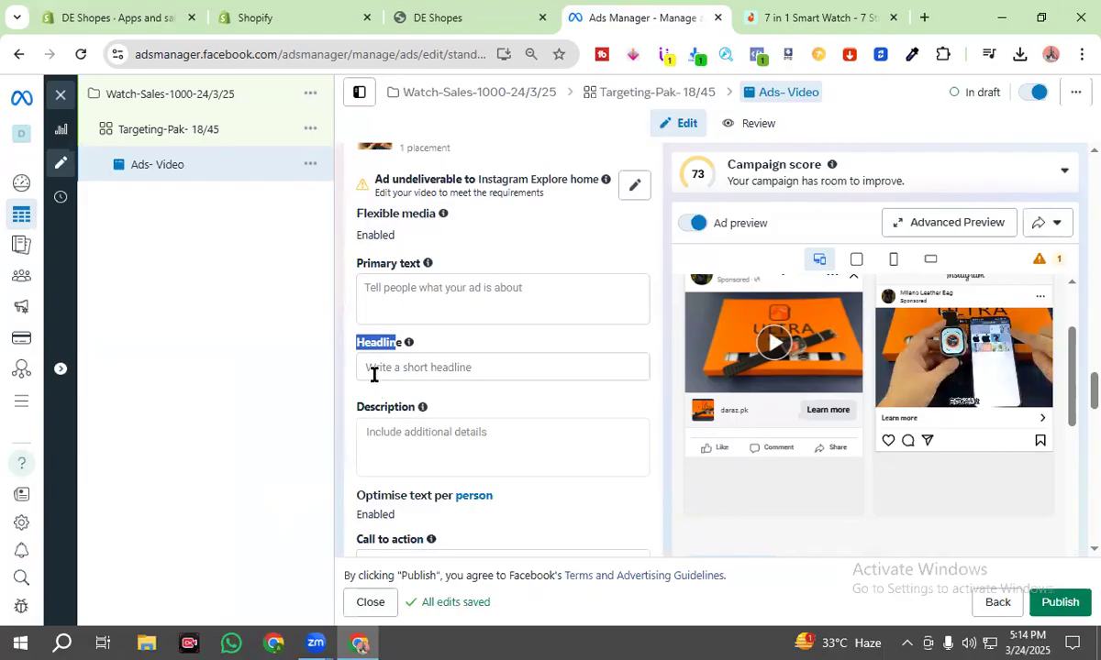
scroll(358, 349, up, 1)
click(347, 325)
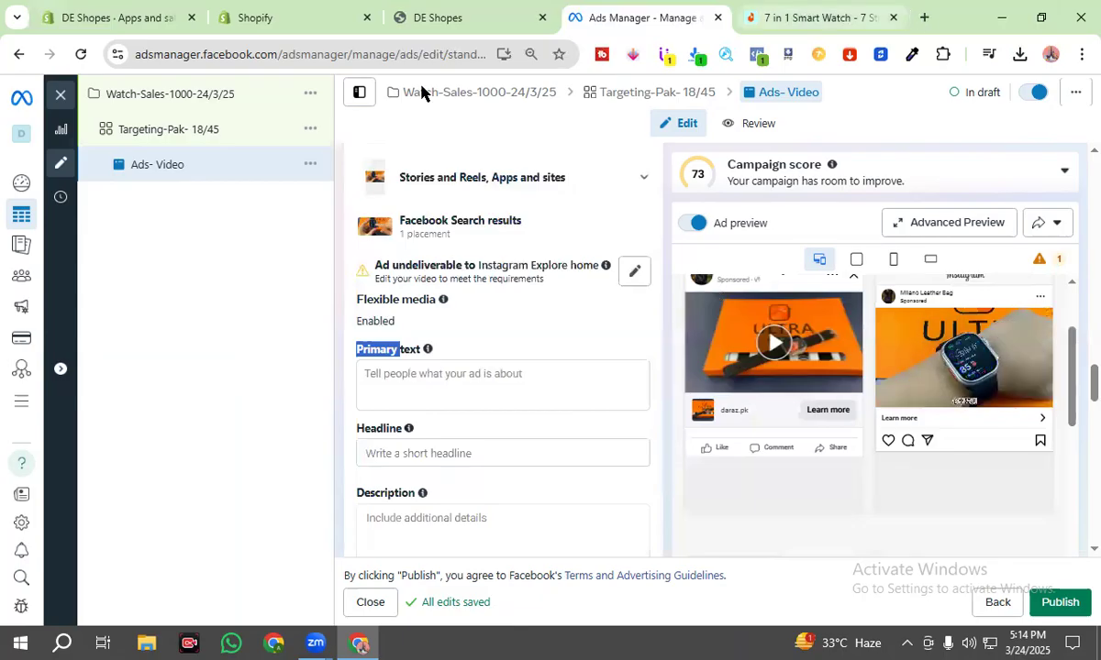
Step: Search the web for "ads library" in a new tab and open the Meta Ad Library
key(ctrl+t)
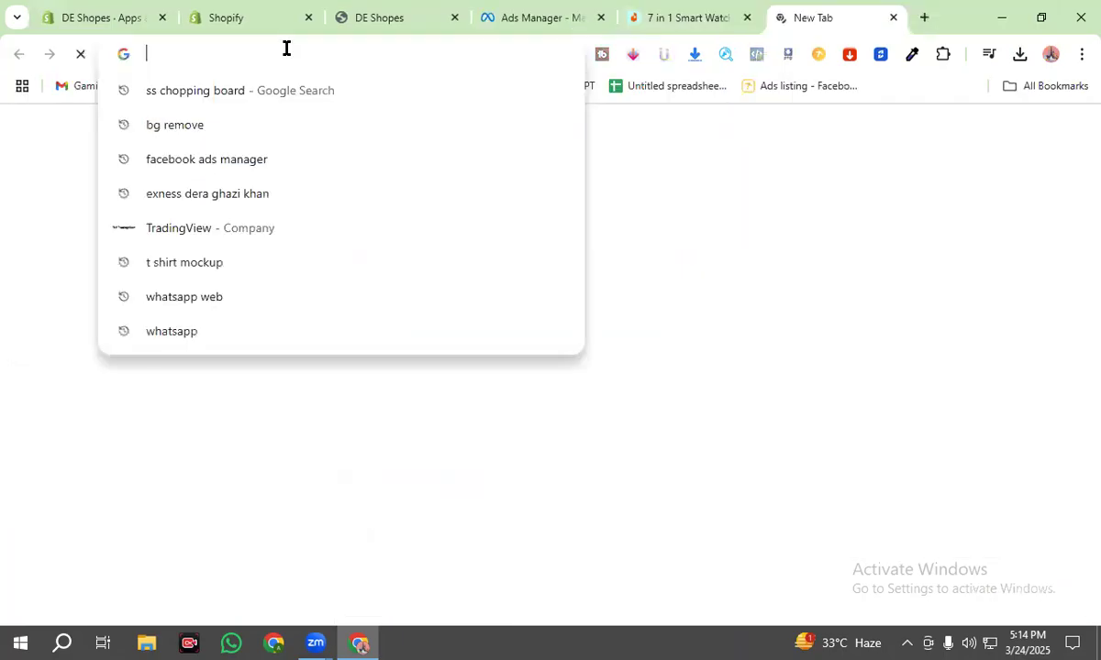
text(ads )
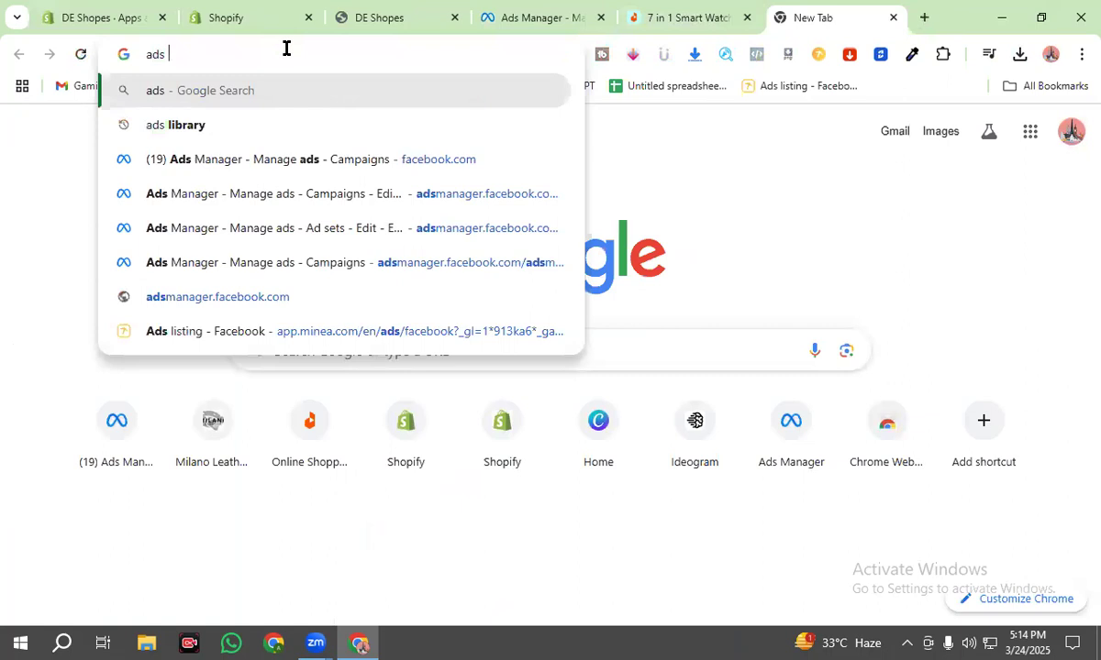
text(li)
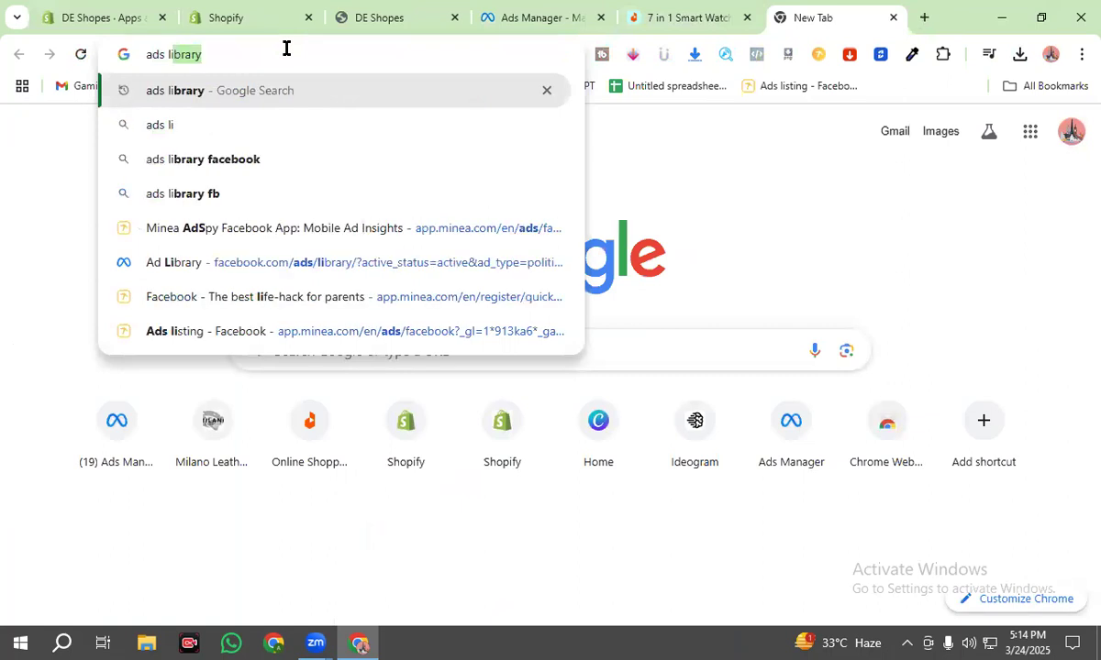
key(Return)
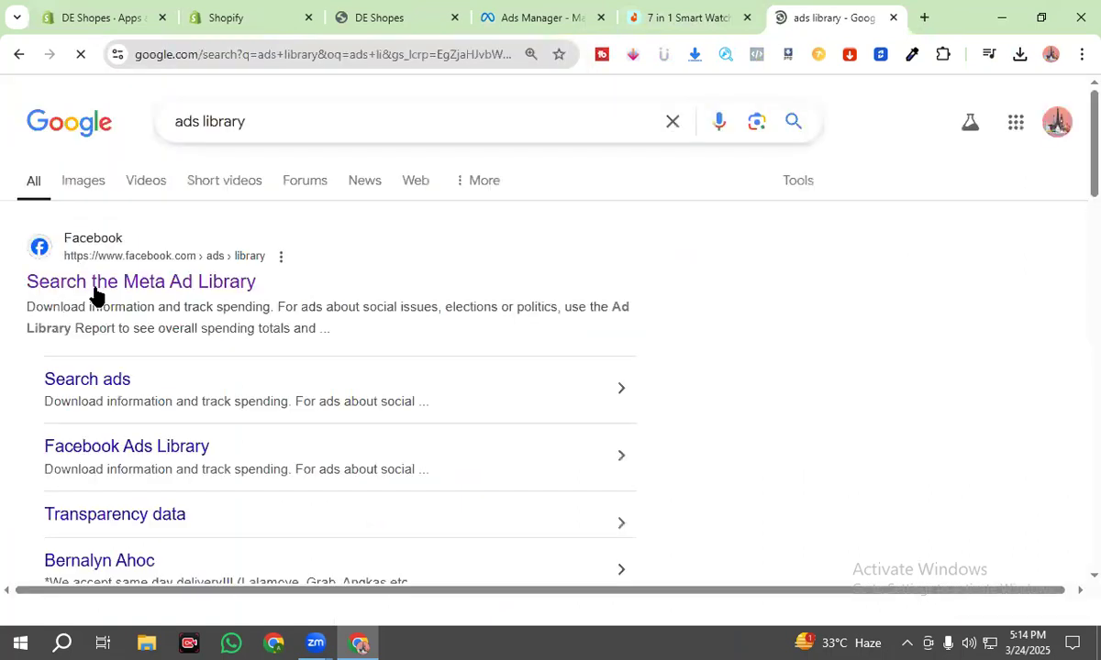
click(106, 292)
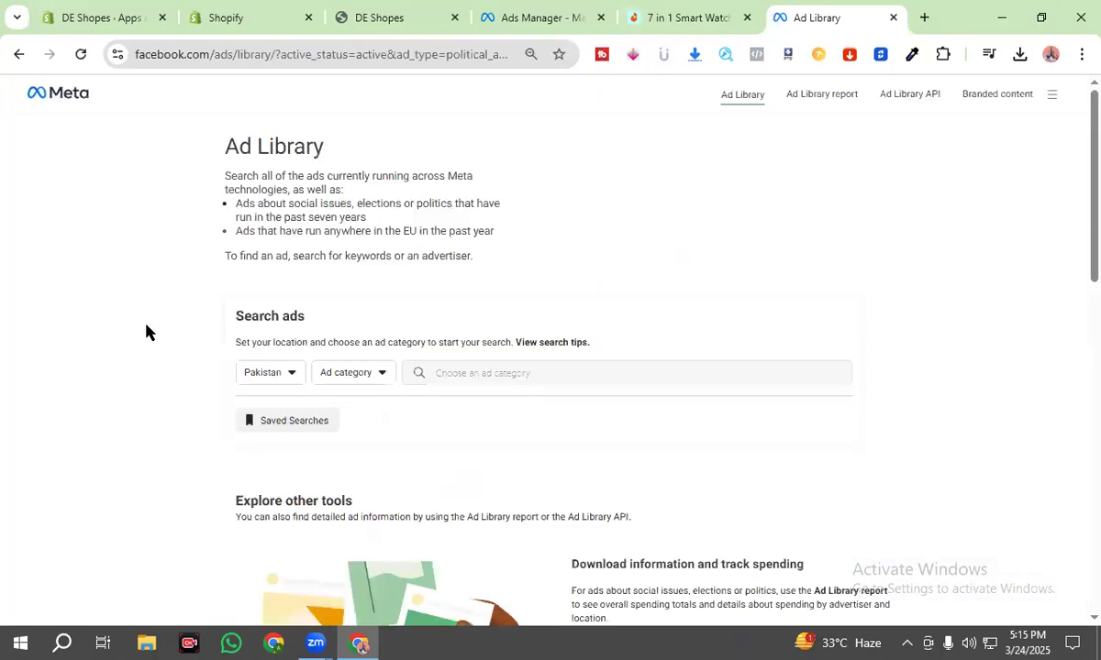
Step: Search the Ad Library for "smart watch" across all ads in Pakistan
click(347, 383)
click(385, 447)
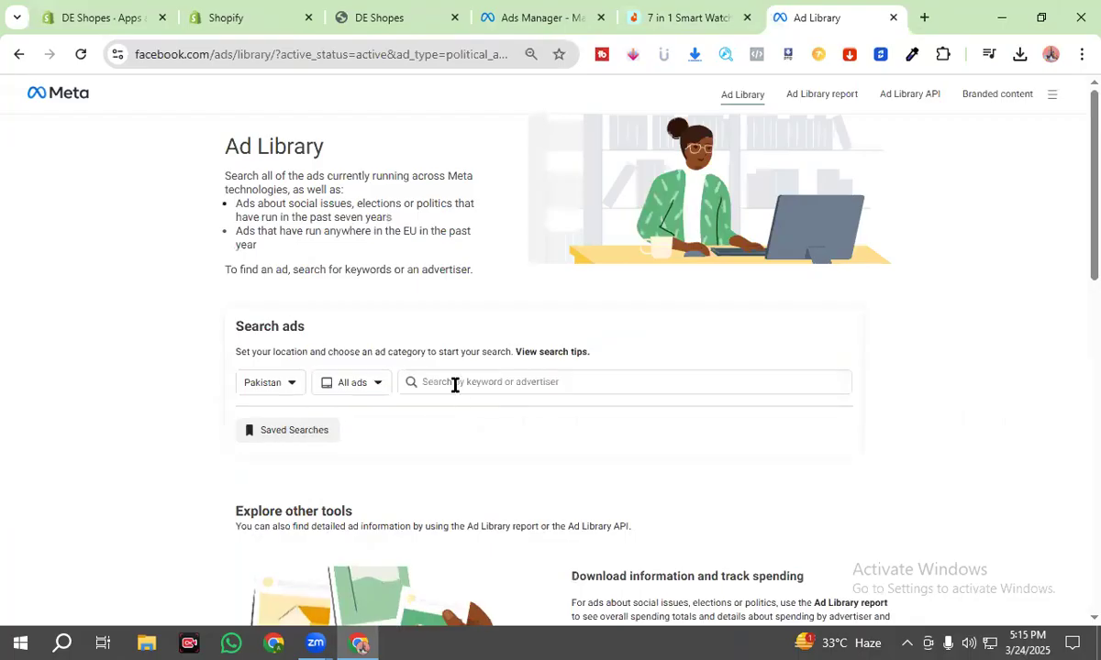
click(455, 386)
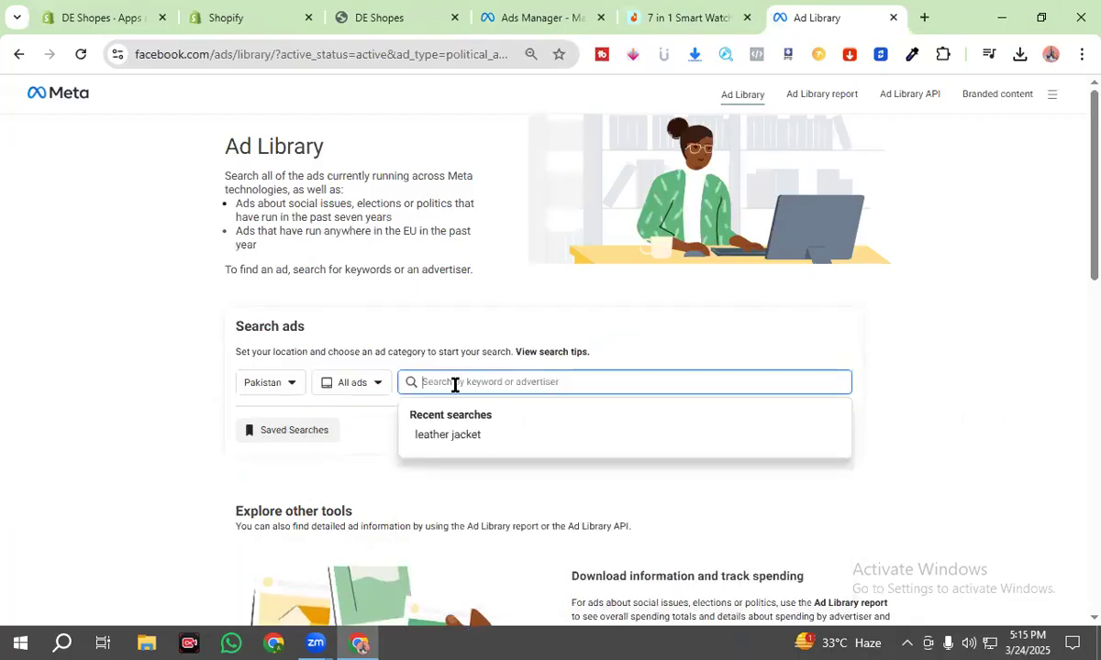
text(smart)
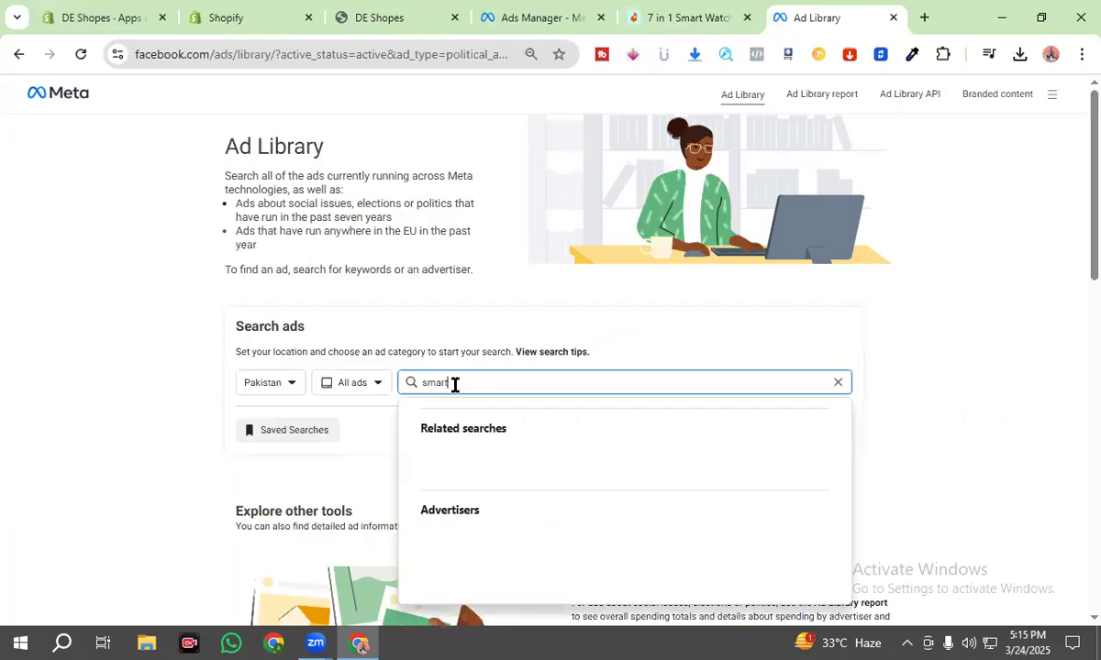
text( watch)
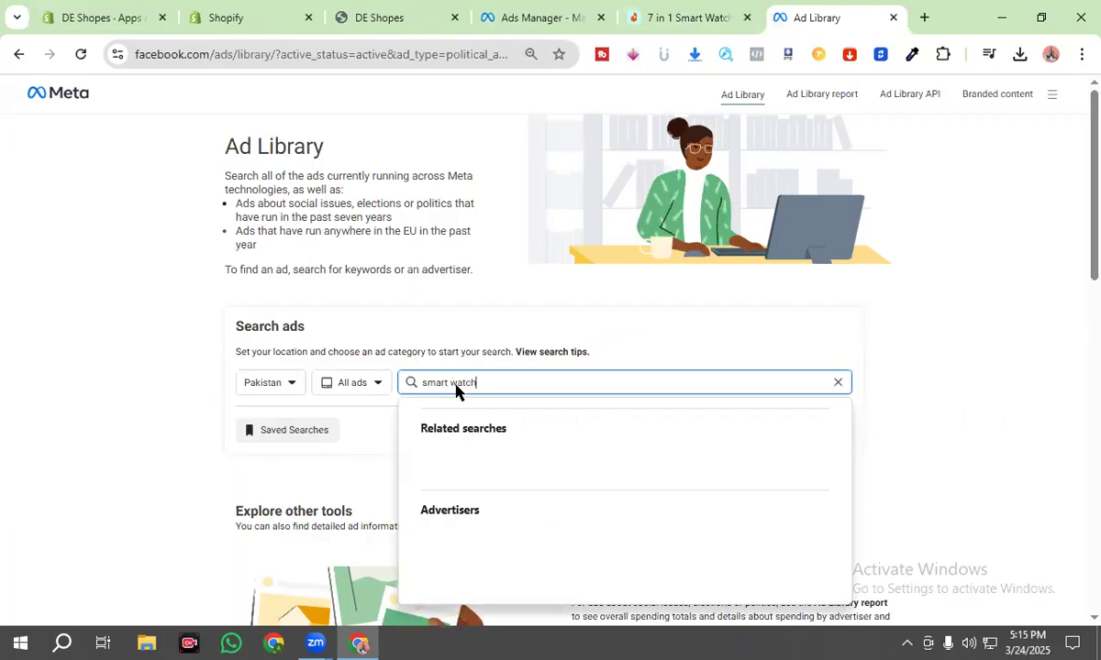
key(Return)
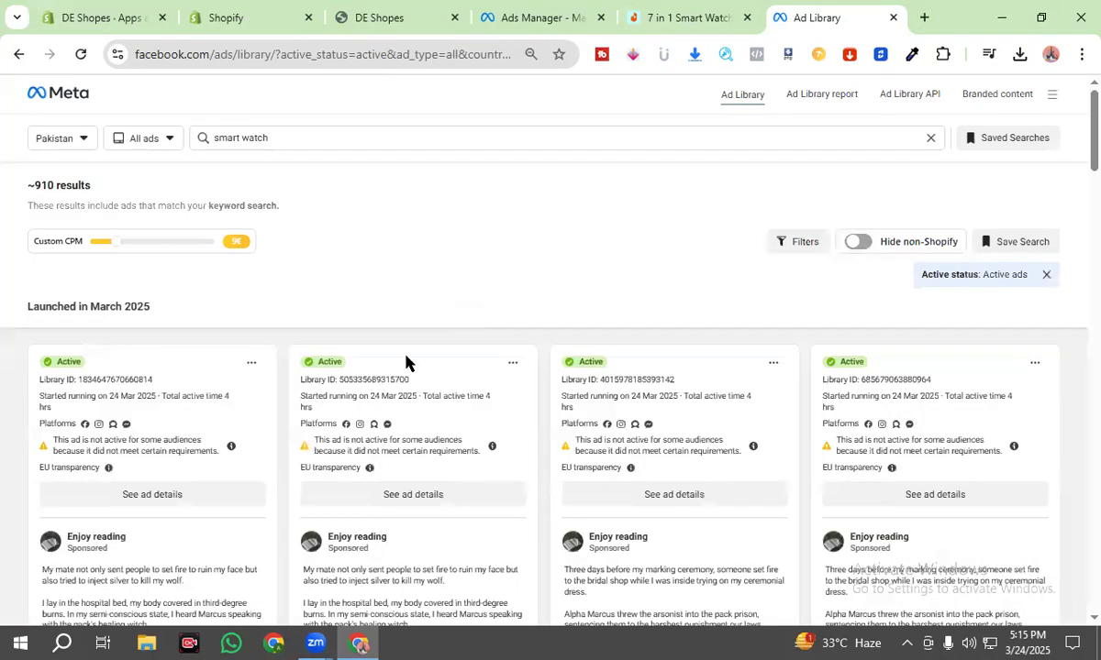
Step: Look through the smart watch results, expand the full text of Bazisto Shopping's GT9 Smart Watch ad and view its ad details
scroll(240, 413, down, 2)
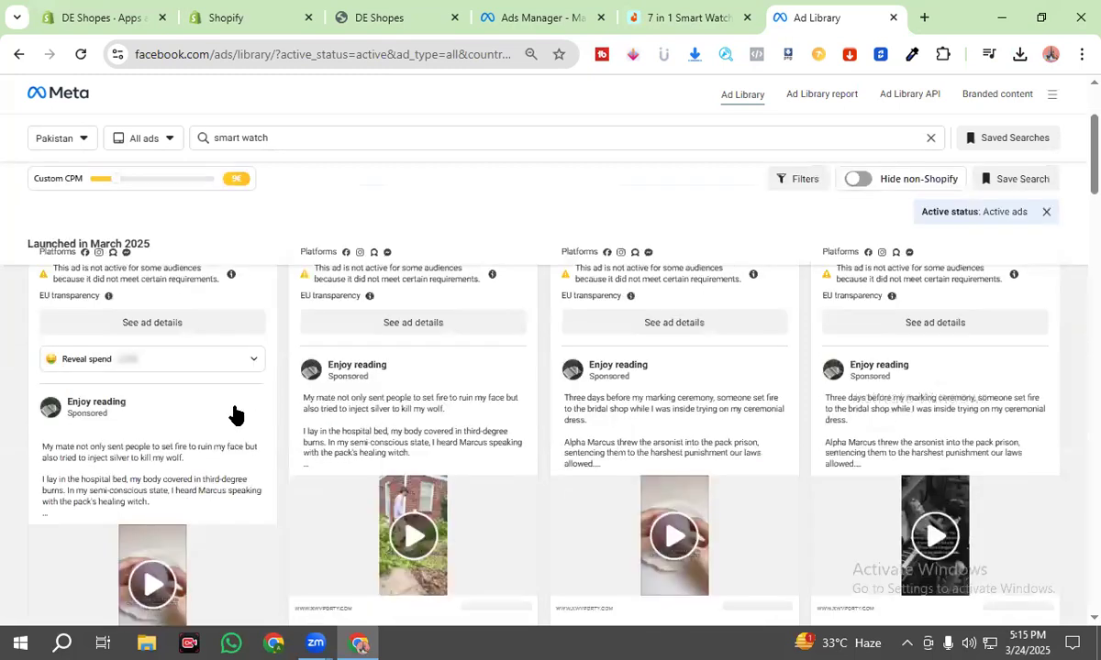
scroll(240, 413, down, 5)
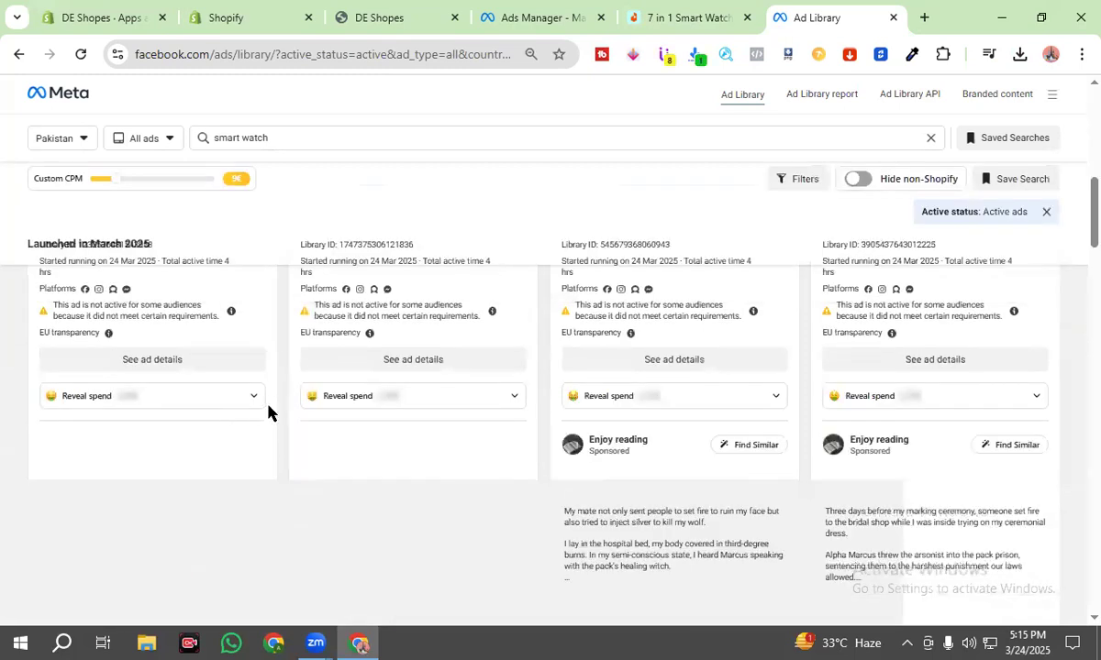
scroll(268, 408, down, 2)
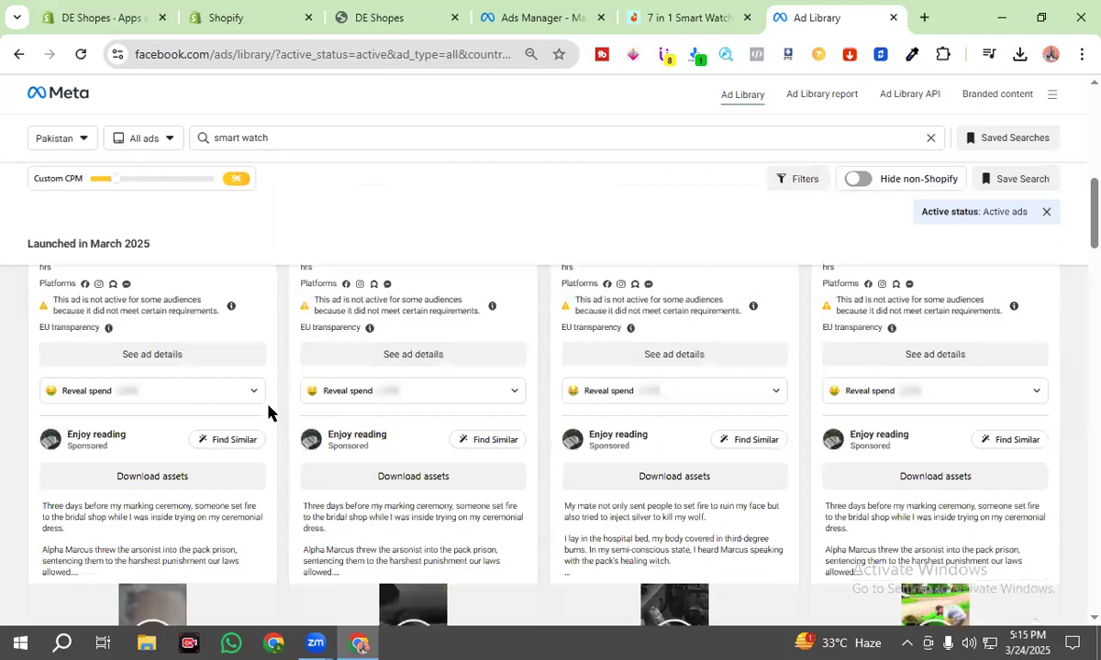
scroll(271, 413, down, 2)
scroll(293, 428, down, 5)
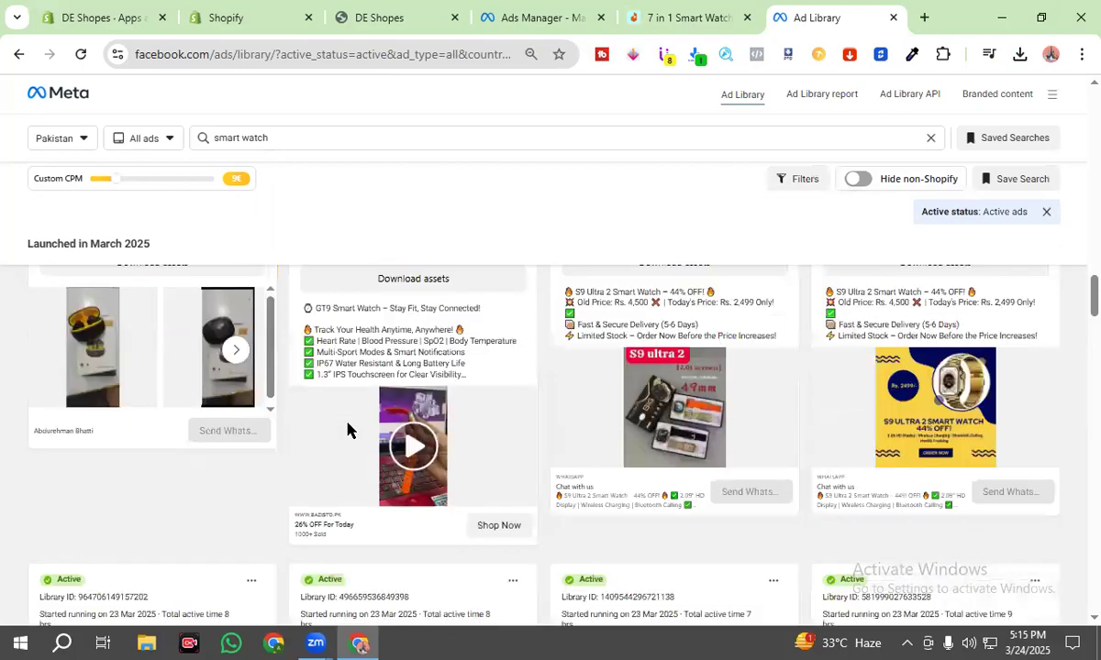
scroll(333, 394, up, 1)
scroll(363, 393, down, 1)
drag(310, 314, 323, 507)
click(322, 508)
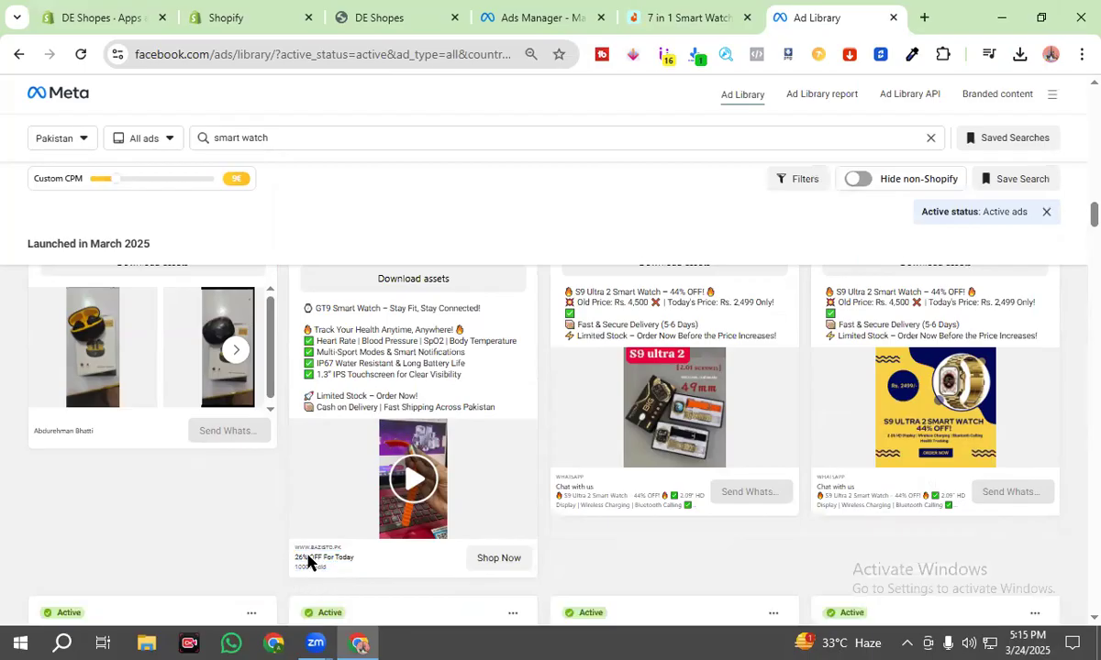
scroll(425, 329, up, 2)
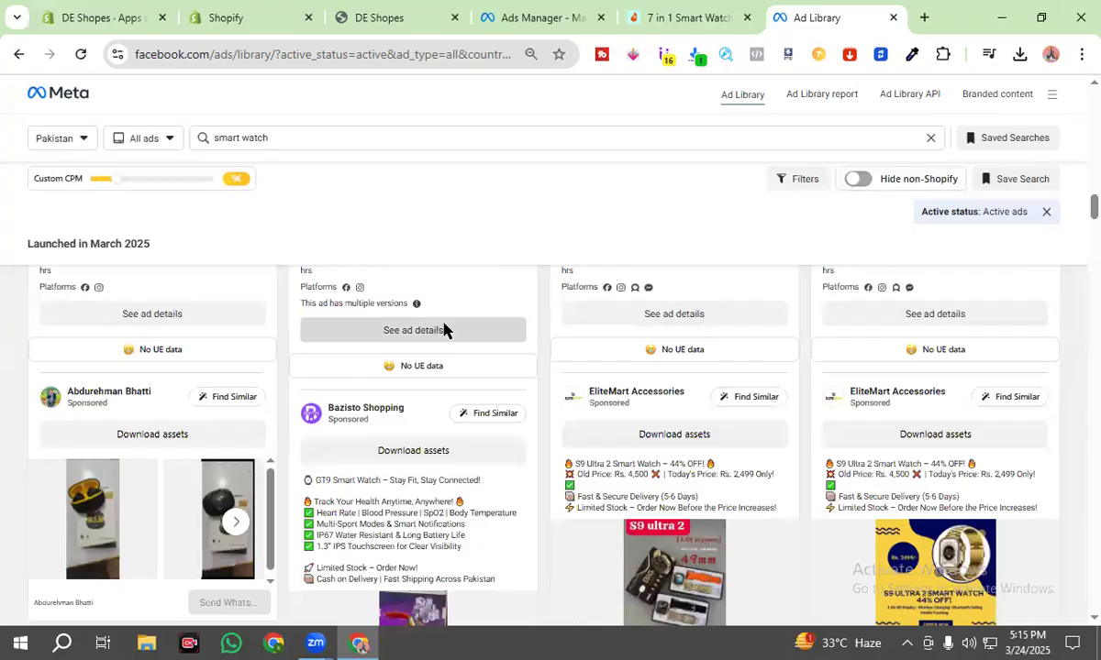
click(436, 450)
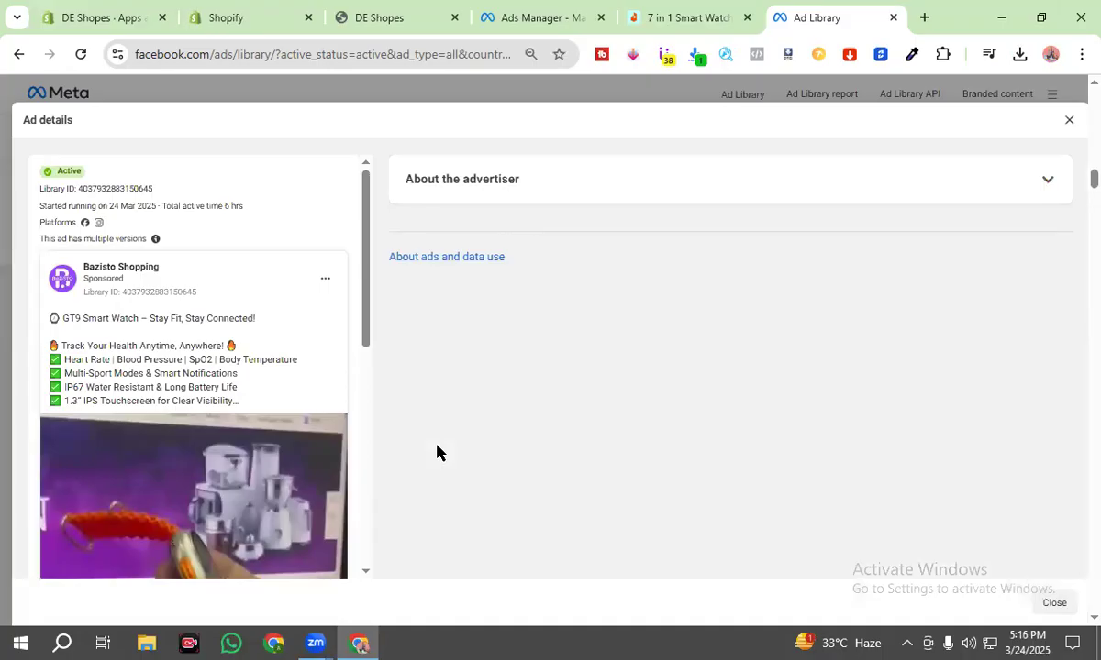
Step: Expand the full text of the GT9 Smart Watch ad and examine its headline, feature lines and closing offer
click(94, 340)
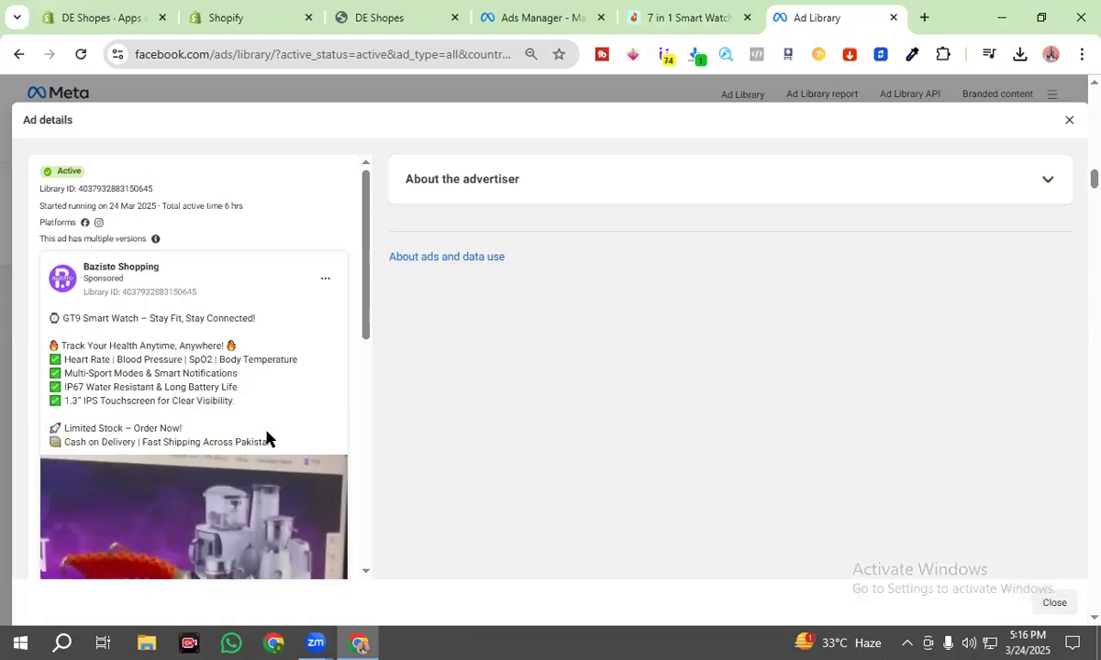
drag(70, 373, 48, 355)
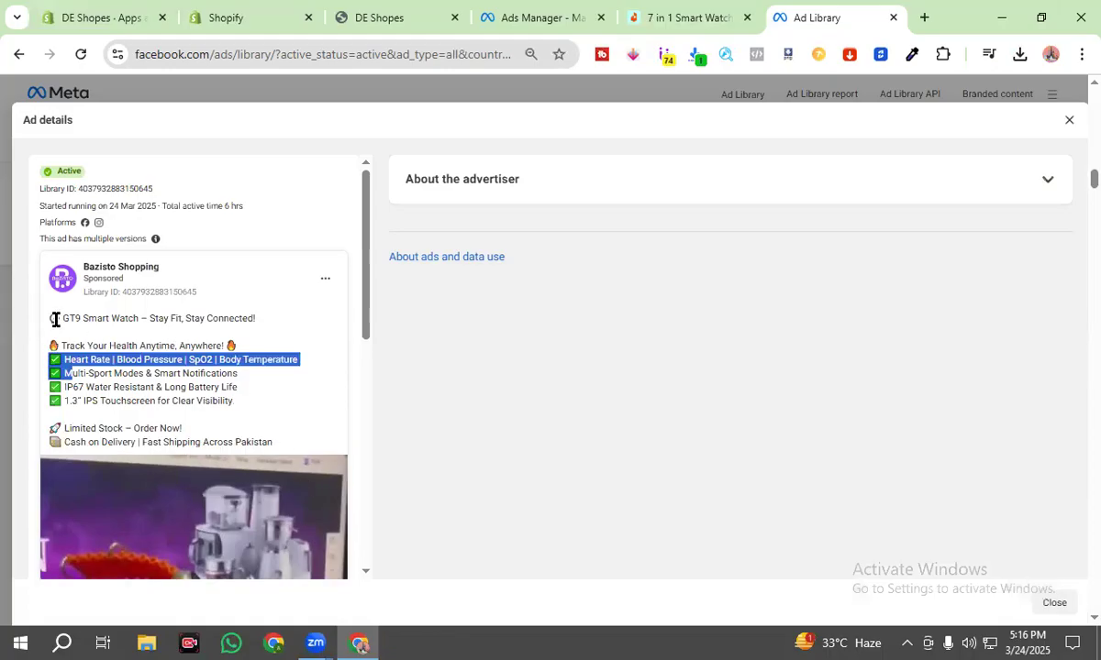
click(55, 319)
triple_click(56, 319)
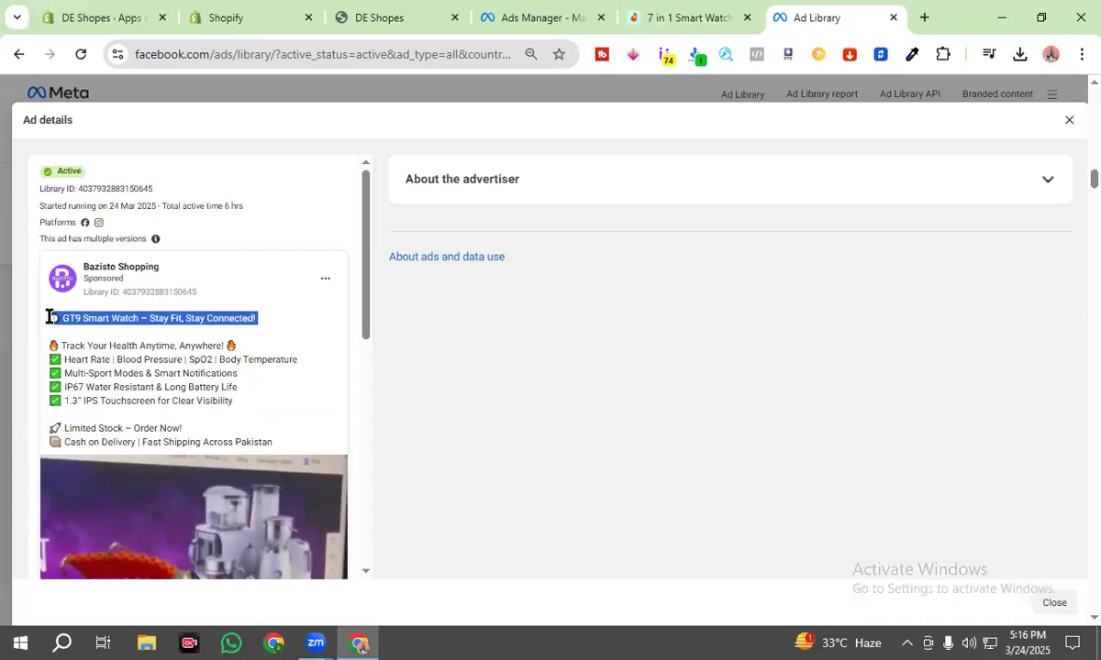
click(124, 358)
mouse_move(180, 401)
mouse_down()
mouse_move(264, 441)
mouse_move(179, 394)
mouse_up()
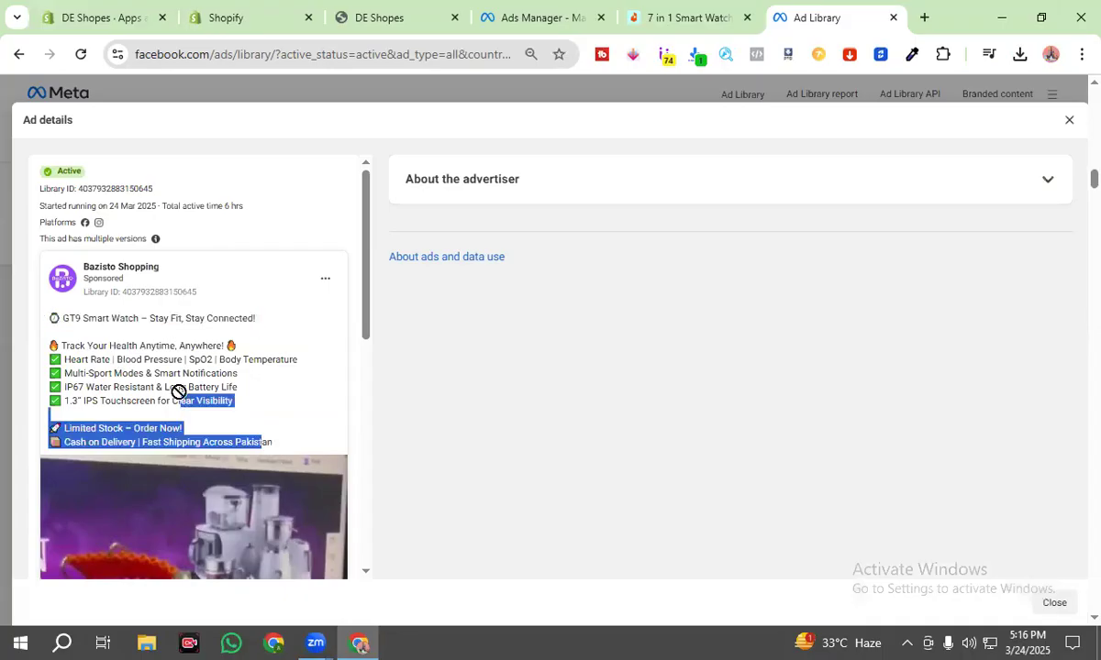
click(180, 395)
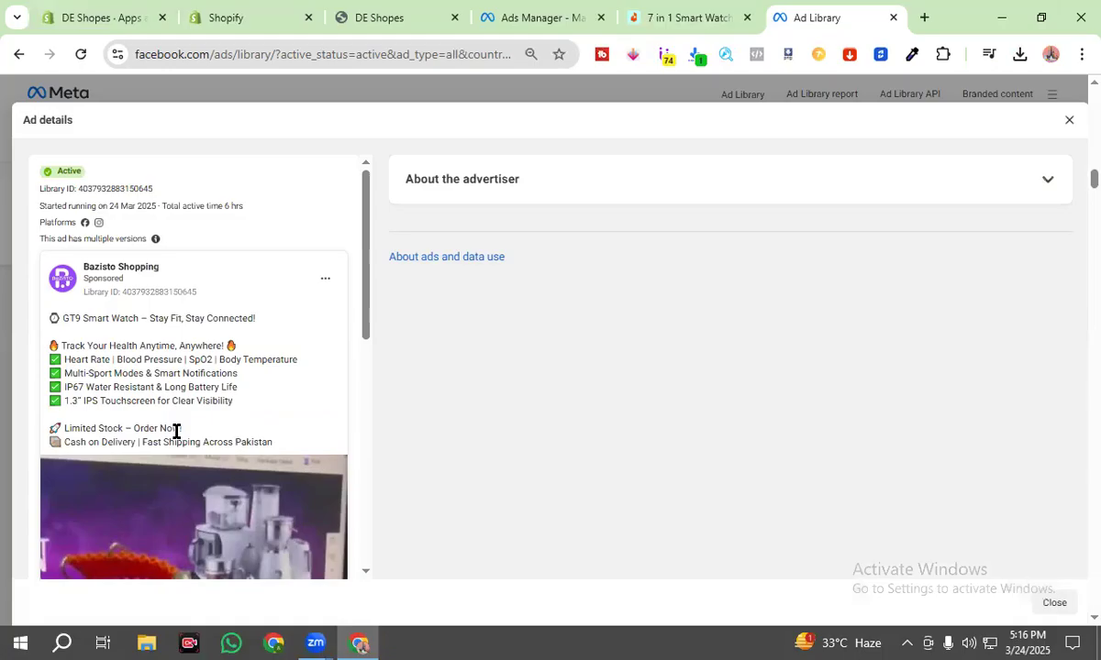
triple_click(176, 431)
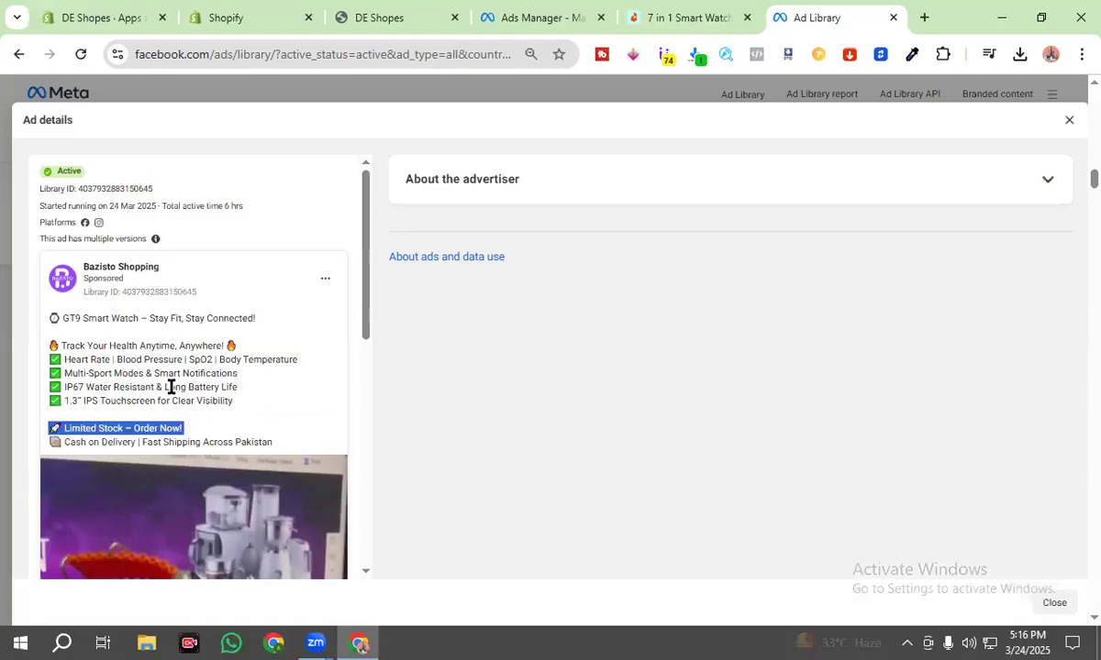
key(ctrl+a)
drag(271, 447, 53, 319)
click(54, 320)
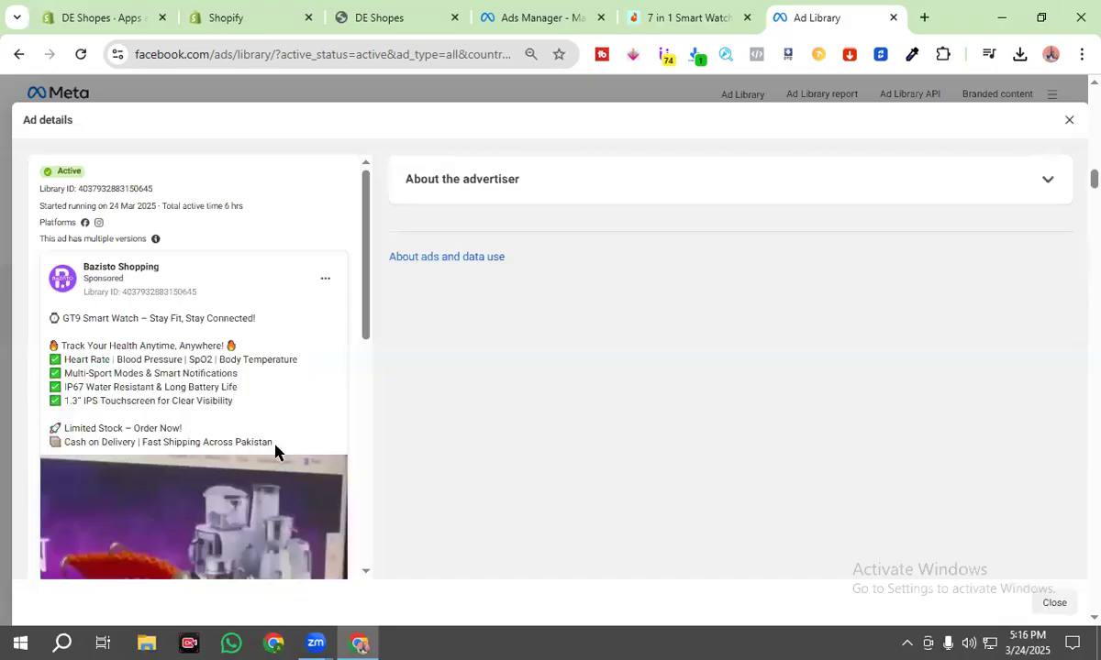
Step: Copy the ad's opening line "GT9 Smart Watch – Stay Fit, Stay Connected!" with its watch emoji into the video ad's primary text in Ads Manager
drag(128, 373, 54, 315)
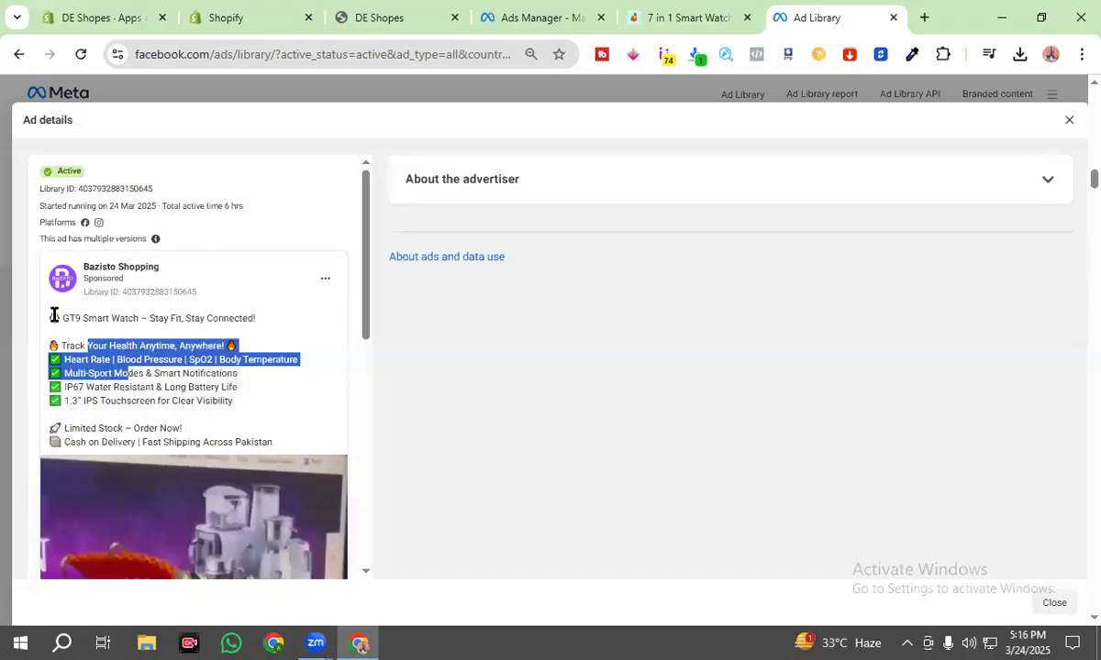
click(54, 315)
triple_click(54, 314)
key(ctrl+c)
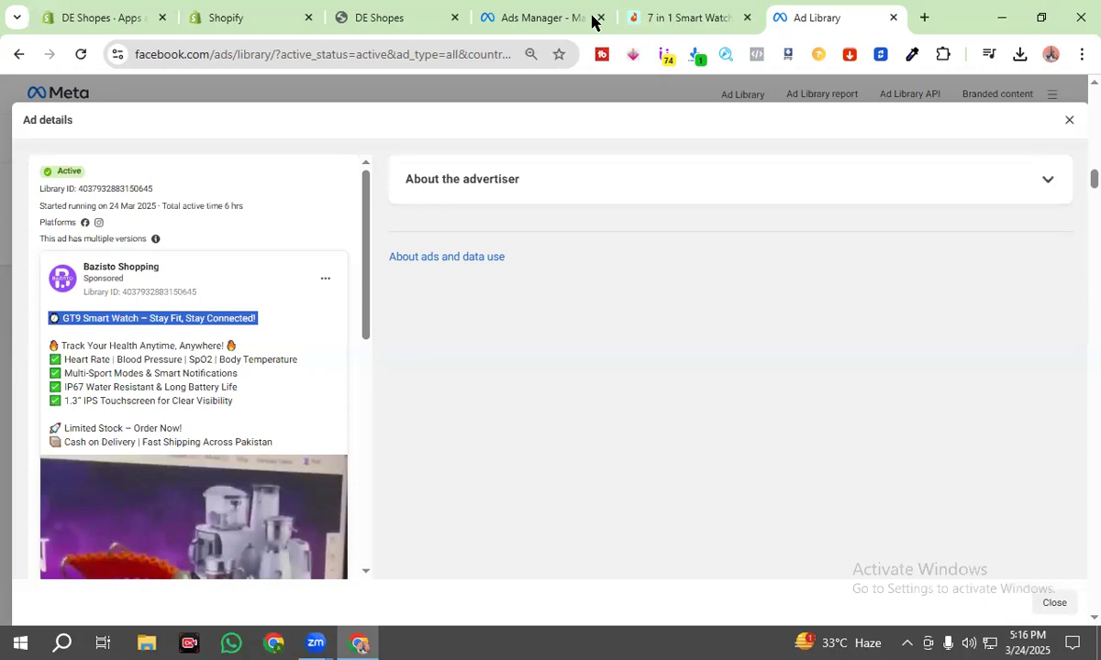
click(539, 14)
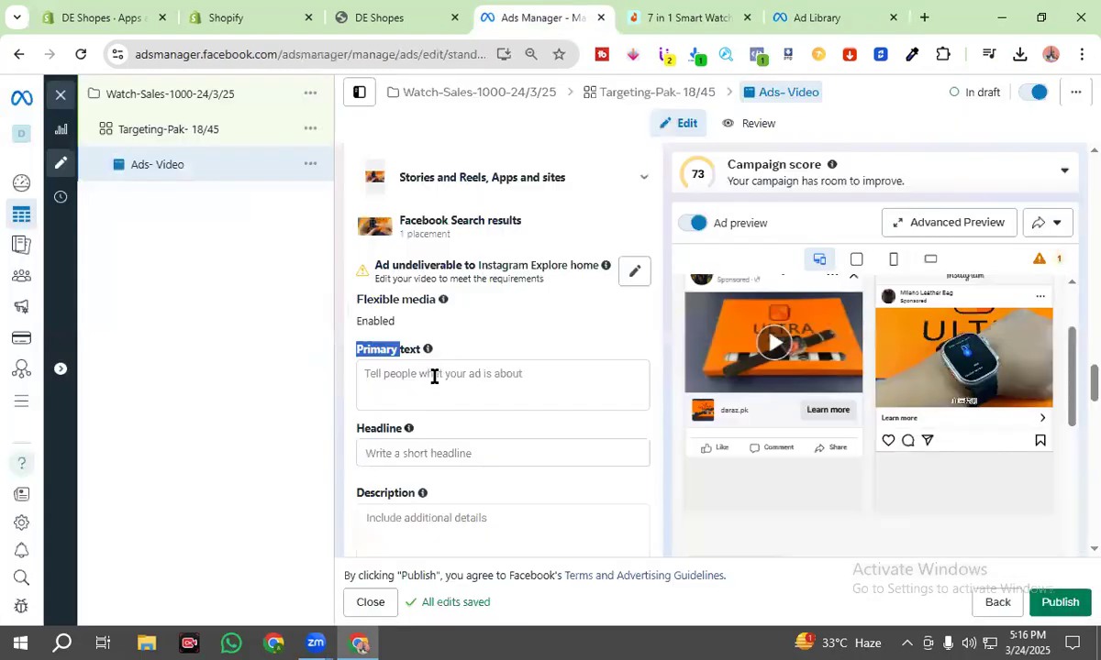
click(432, 373)
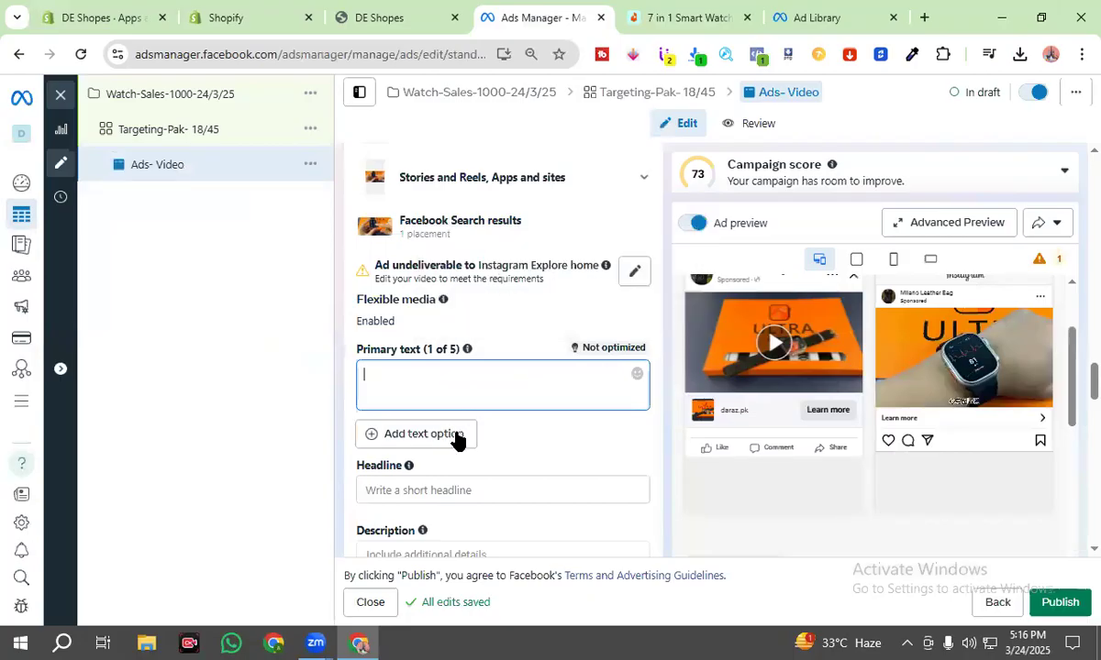
key(ctrl+v)
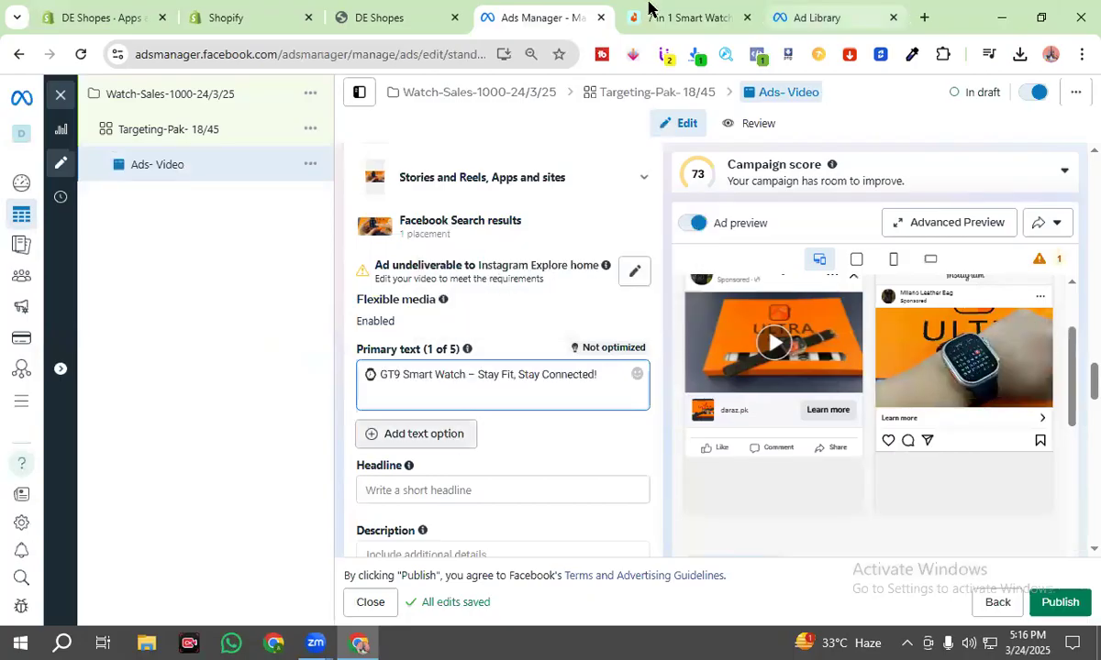
Step: Copy the full product title of the 7 in 1 Smart Watch from its Daraz page and return to Ads Manager
click(678, 17)
drag(416, 375, 355, 227)
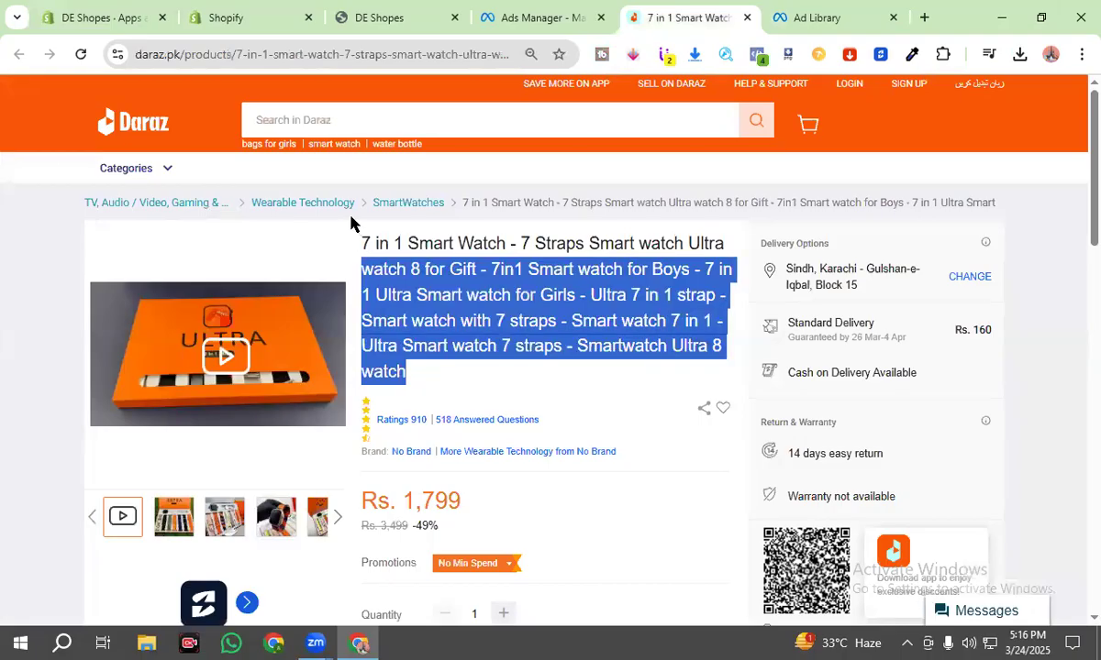
click(368, 239)
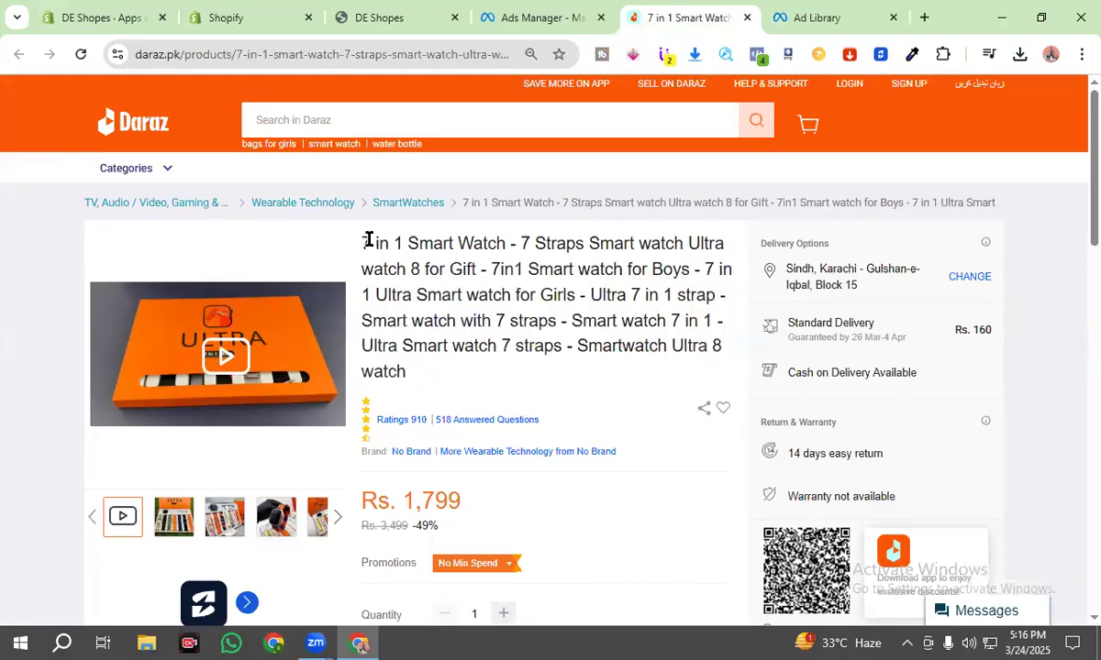
triple_click(368, 239)
key(ctrl+c)
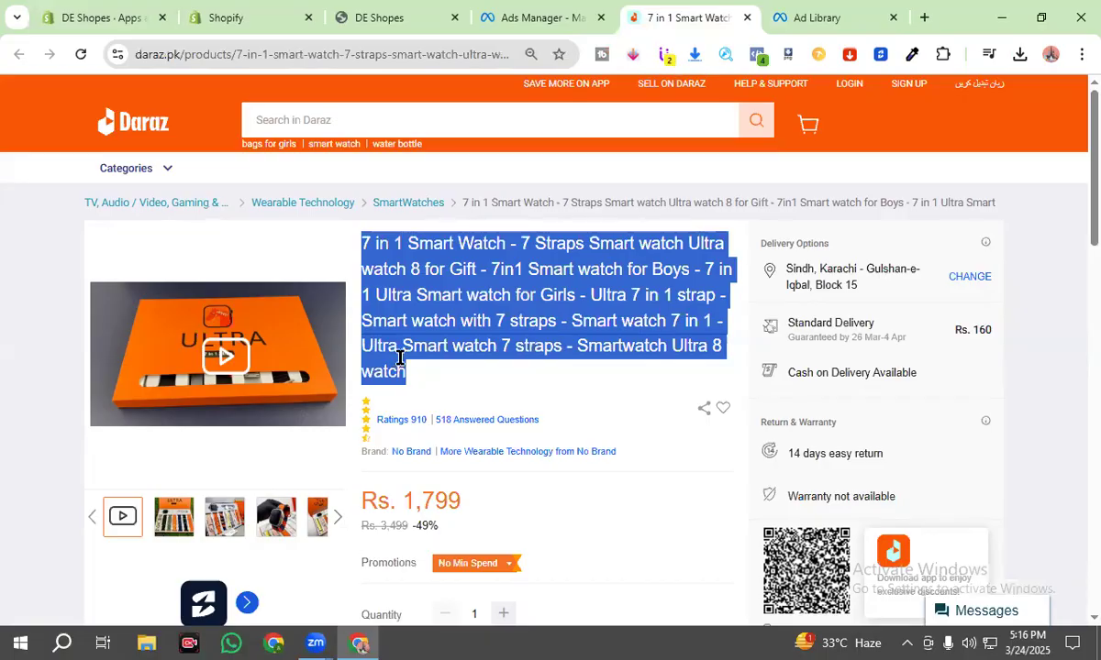
key(ctrl+shift+Tab)
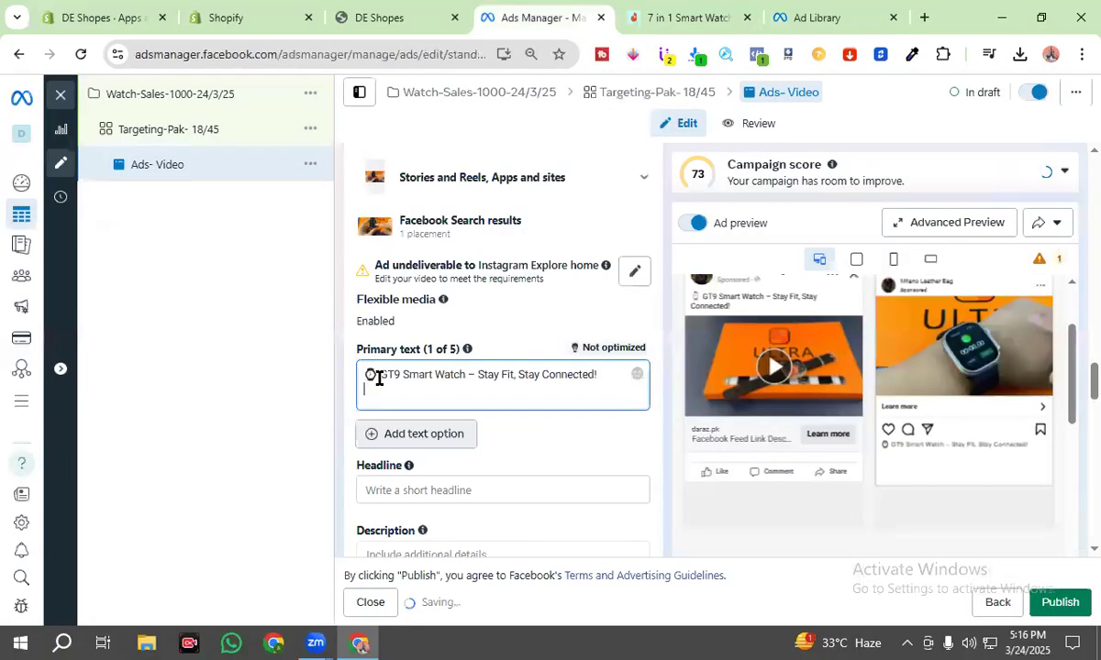
Step: Replace the wording after the watch emoji in the primary text with the copied 7 in 1 Smart Watch product title
drag(573, 375, 602, 374)
click(607, 375)
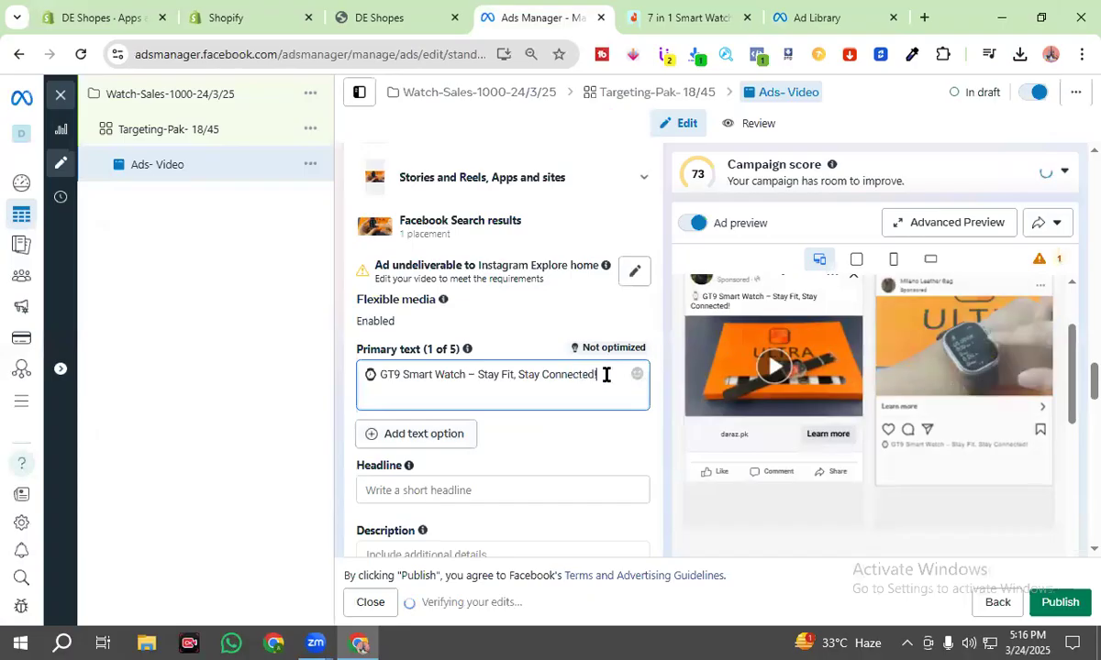
key(ctrl+a)
click(383, 371)
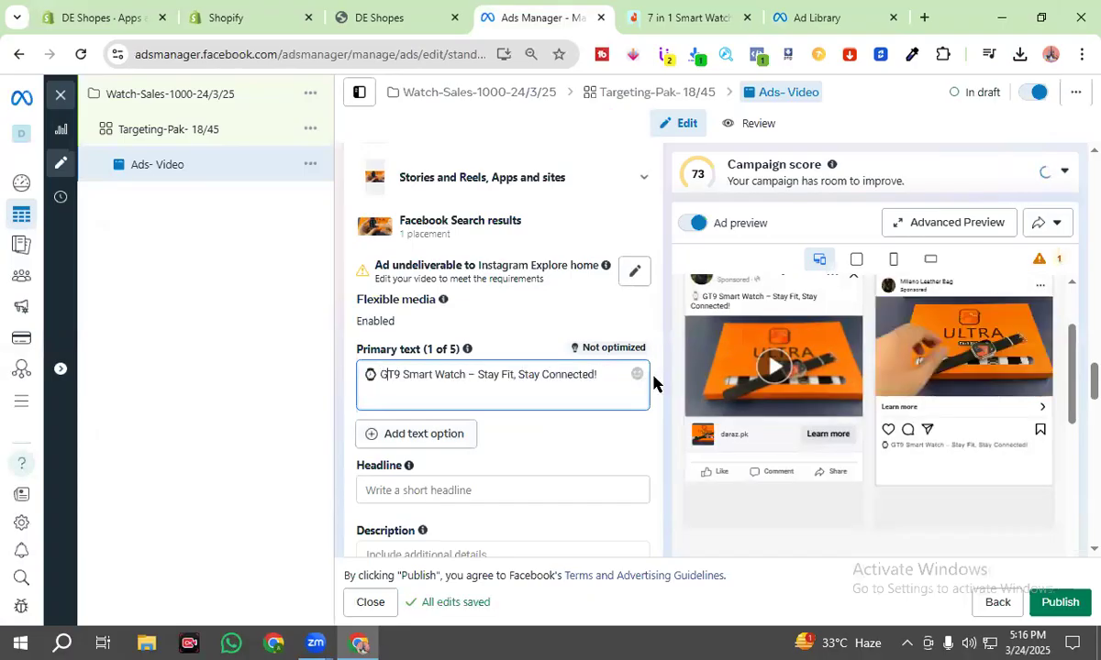
drag(434, 374, 653, 382)
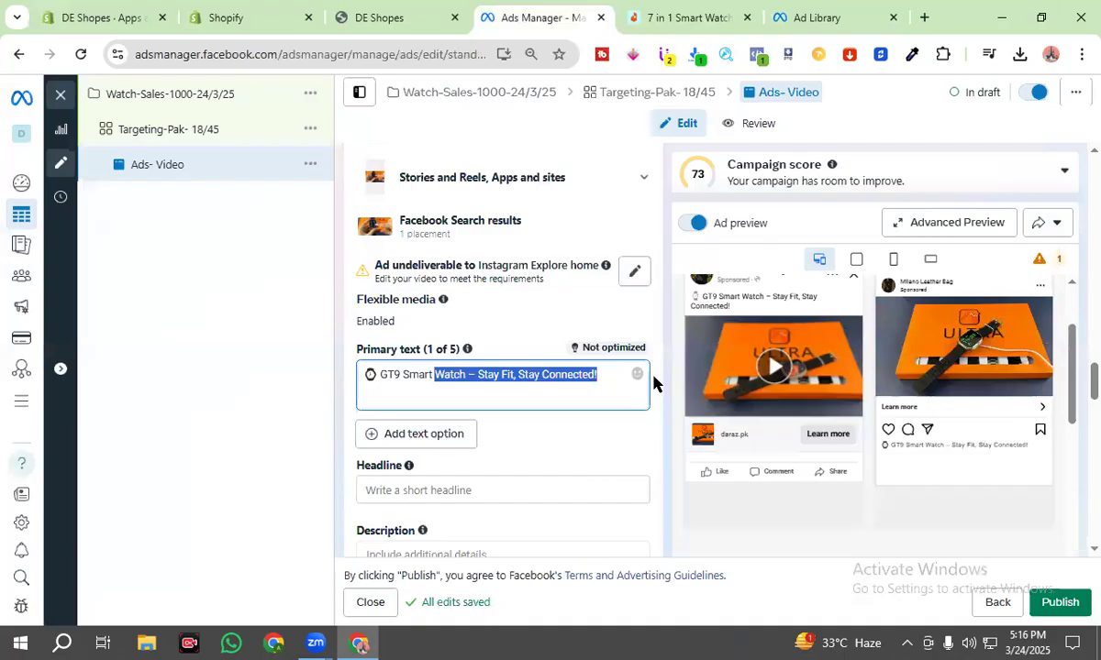
key(BackSpace)
key(BackSpace)
key(BackSpace)
key(BackSpace)
key(BackSpace)
key(BackSpace)
key(BackSpace)
key(BackSpace)
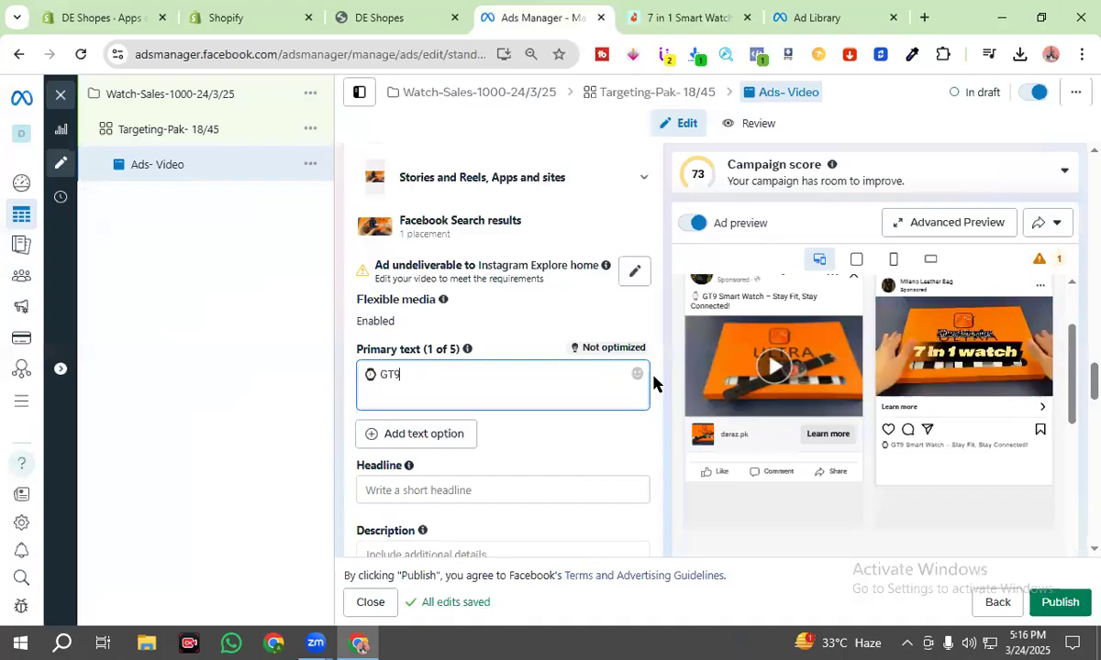
key(BackSpace)
key(BackSpace)
key(BackSpace)
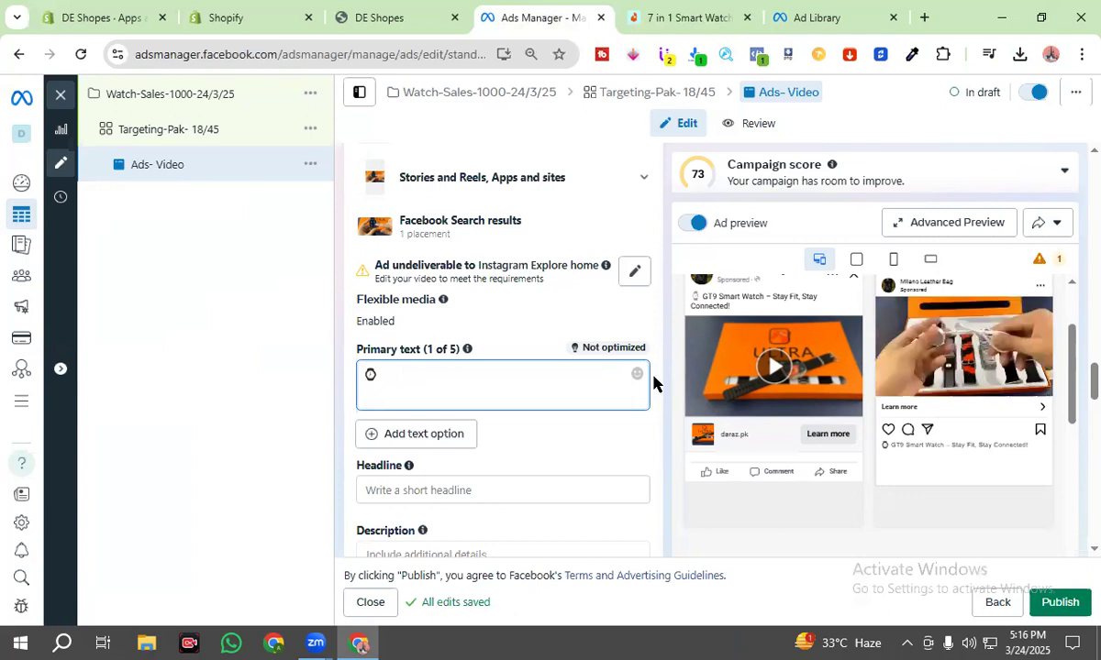
key(ctrl+v)
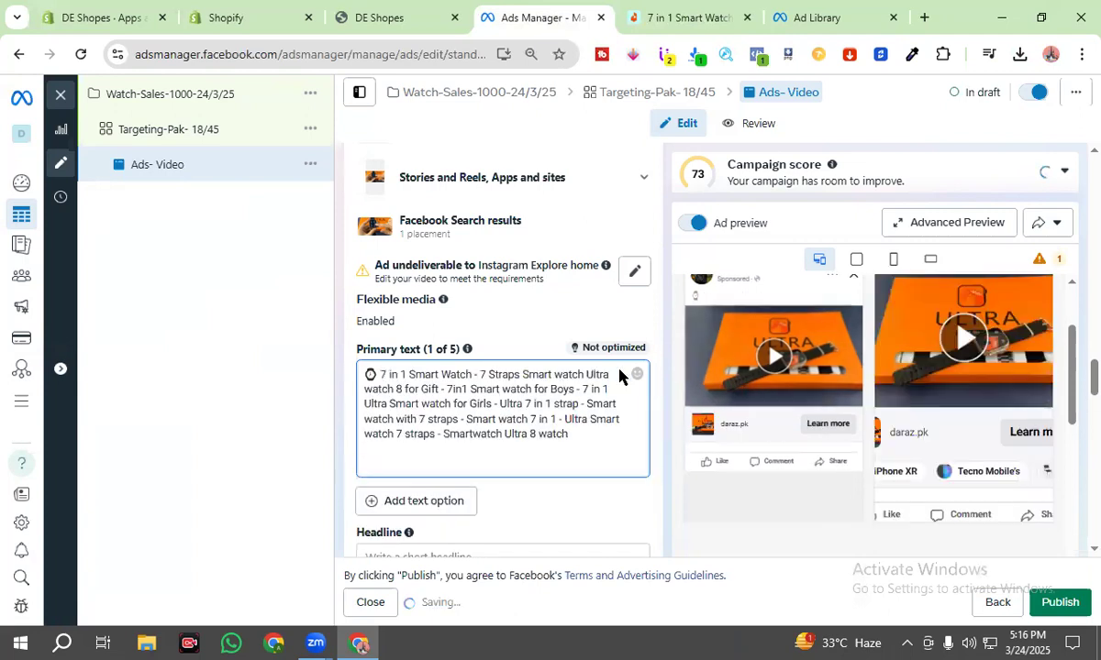
Step: Copy the check-marked line "1.3” IPS Touchscreen for Clear Visibility" from the Ad Library ad and paste it below the title in the primary text
click(815, 18)
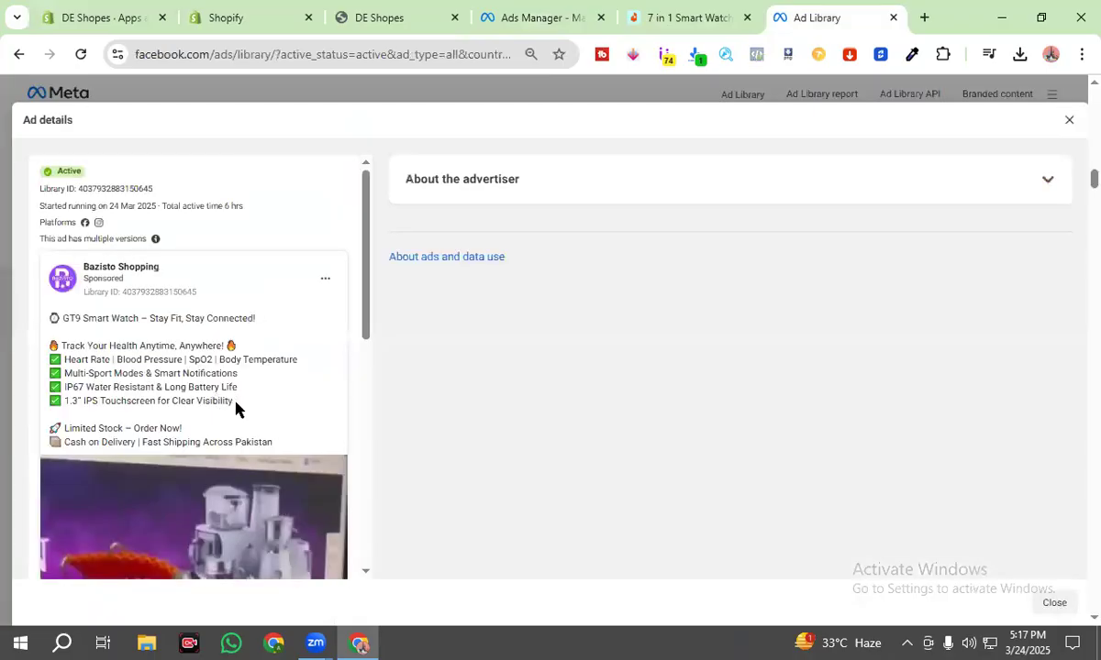
double_click(226, 402)
triple_click(235, 400)
drag(168, 375, 159, 376)
click(210, 408)
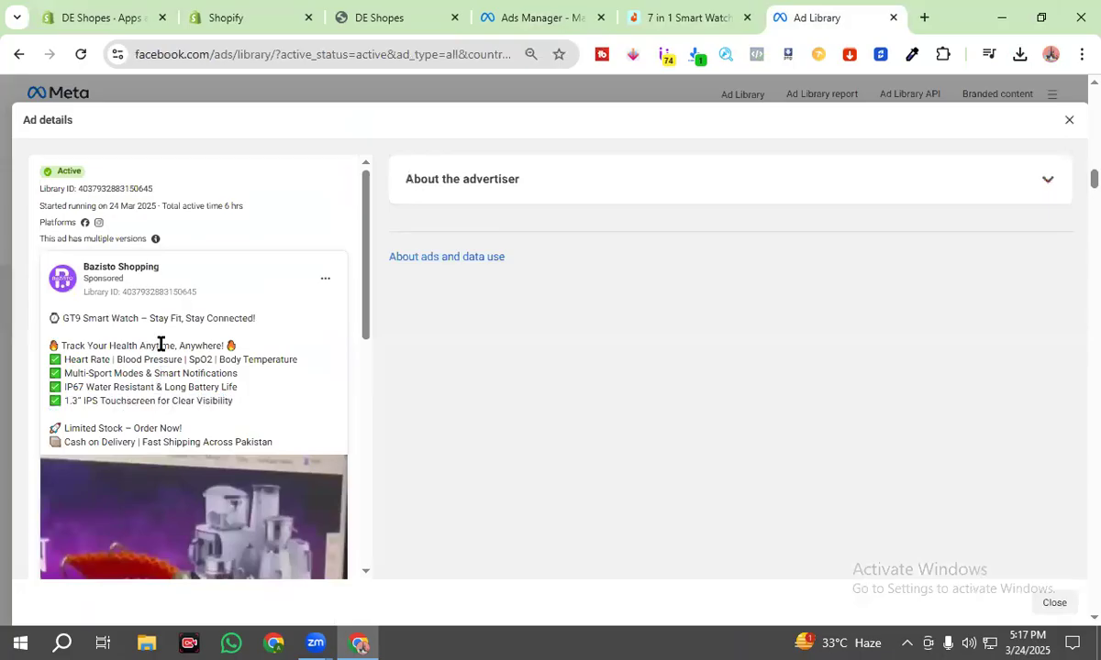
triple_click(232, 402)
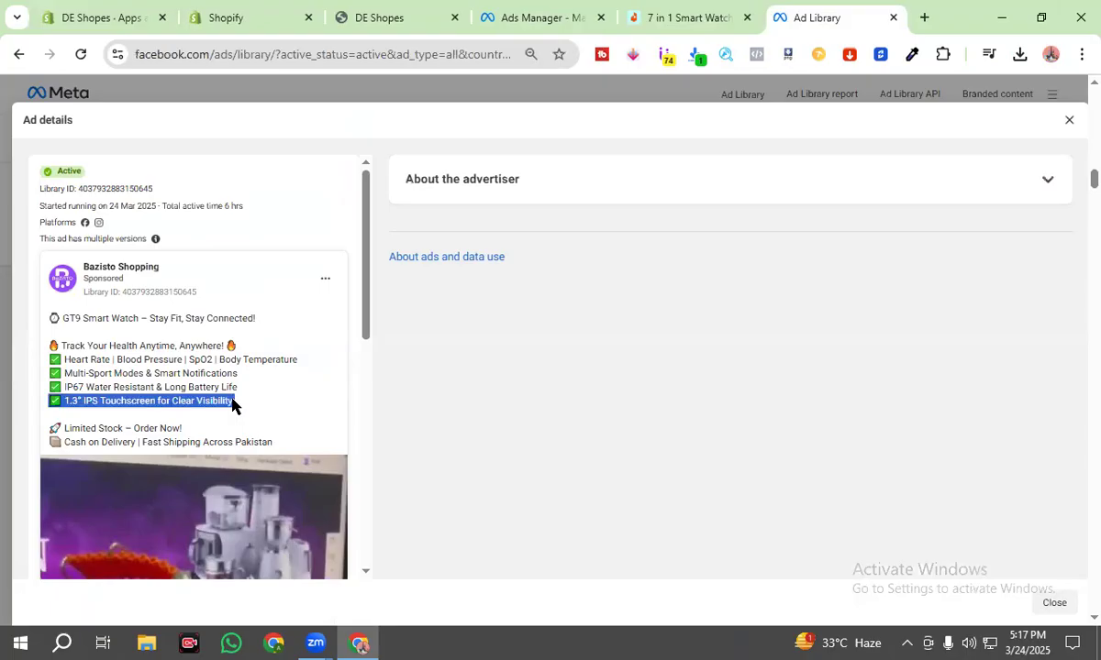
click(232, 406)
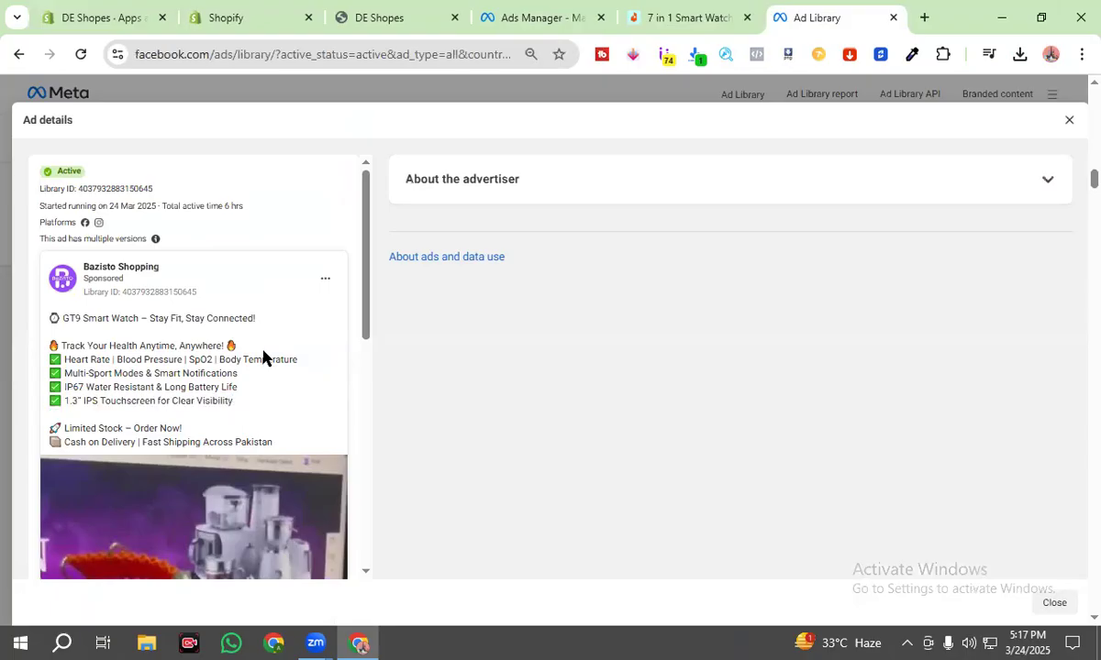
triple_click(226, 404)
key(ctrl+c)
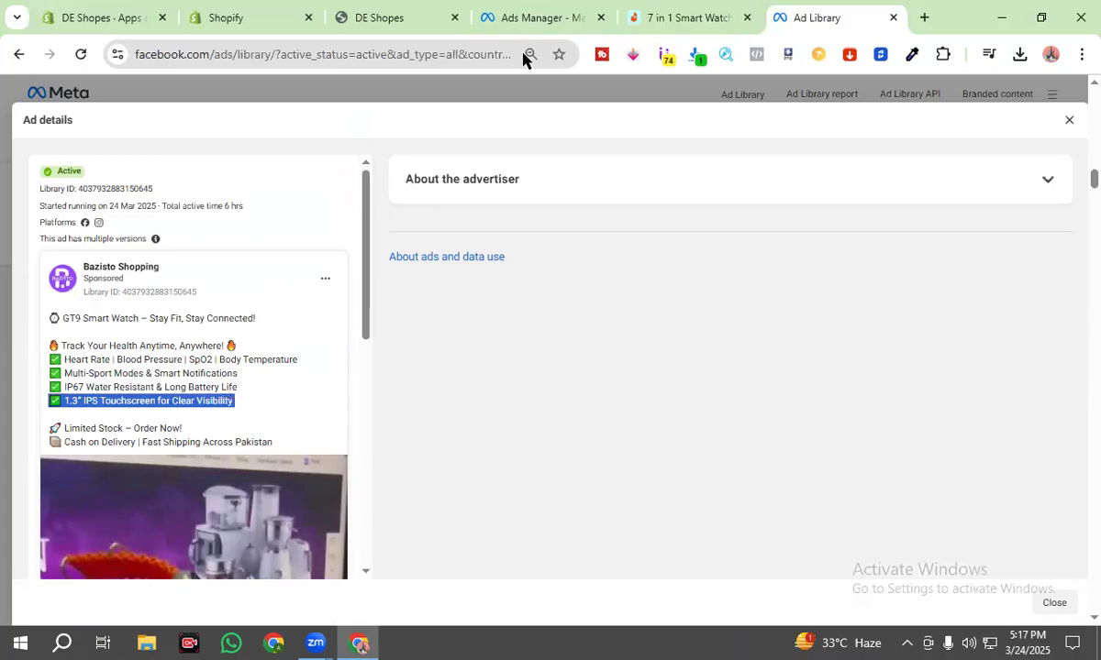
click(541, 17)
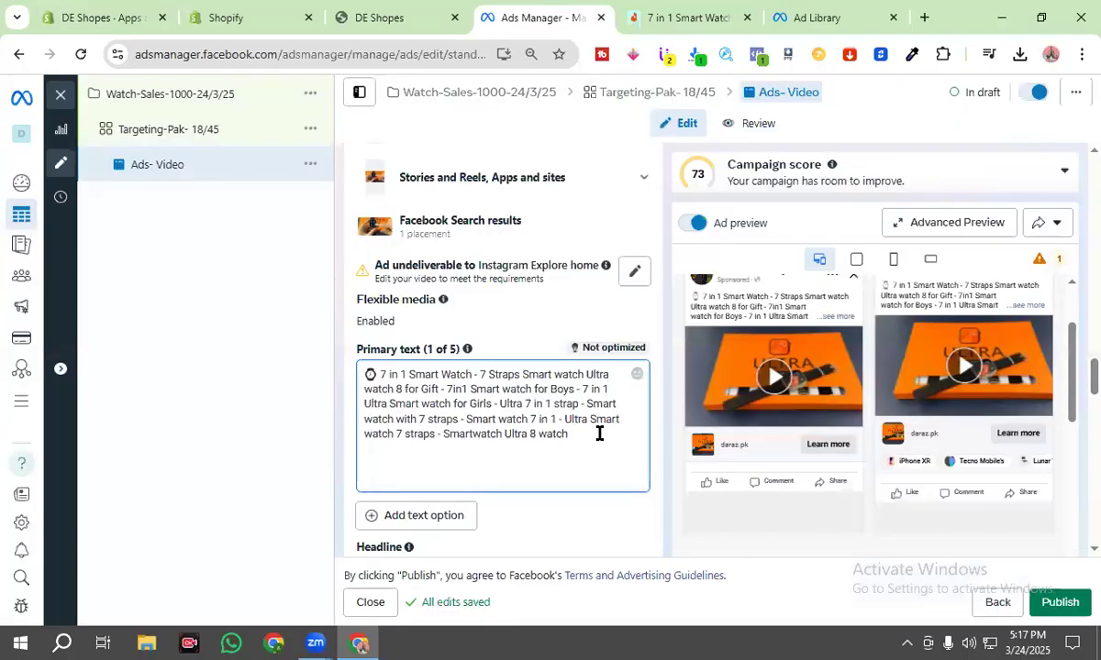
key(Return)
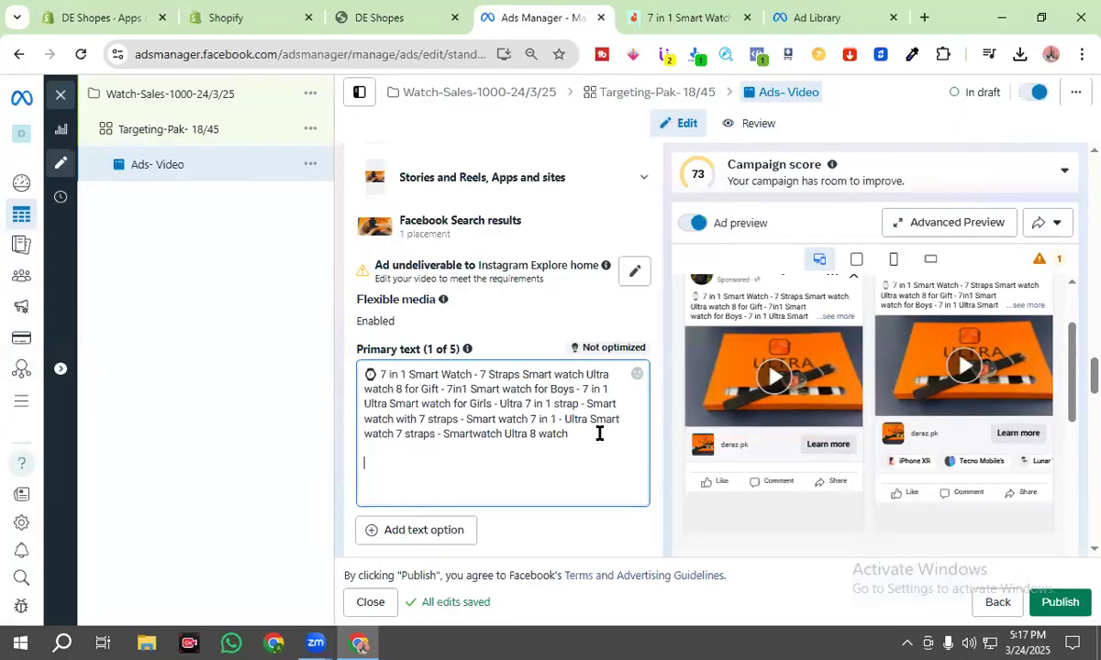
key(ctrl+v)
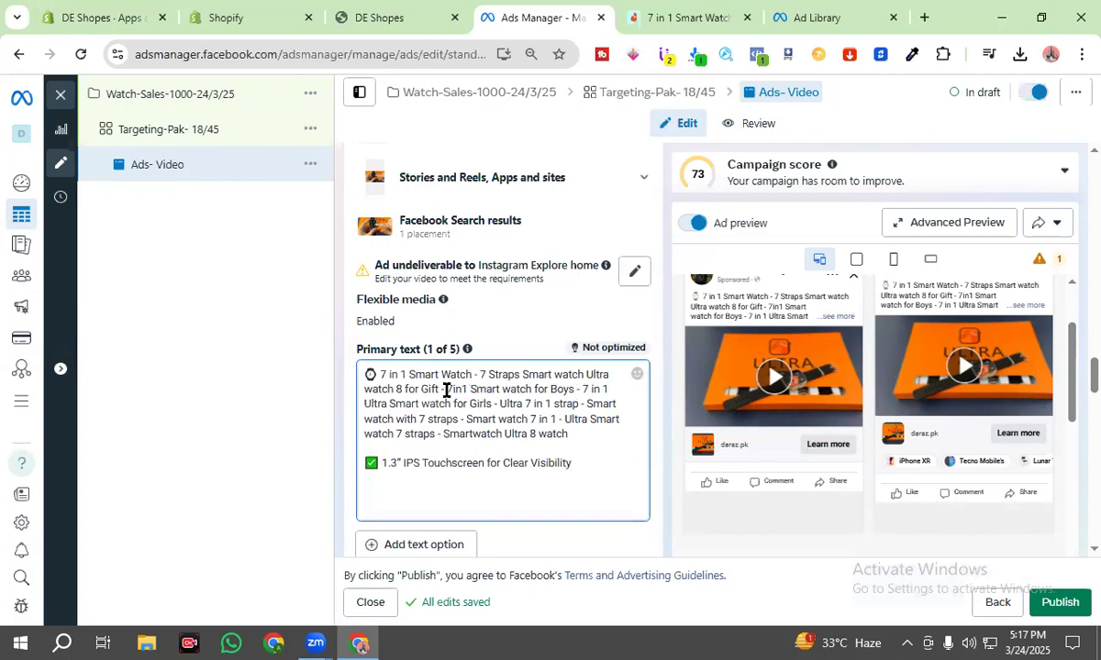
Step: Shorten the title in the primary text by deleting everything after "Ultra watch 8 for Gift -"
drag(447, 389, 568, 435)
text(\)
key(BackSpace)
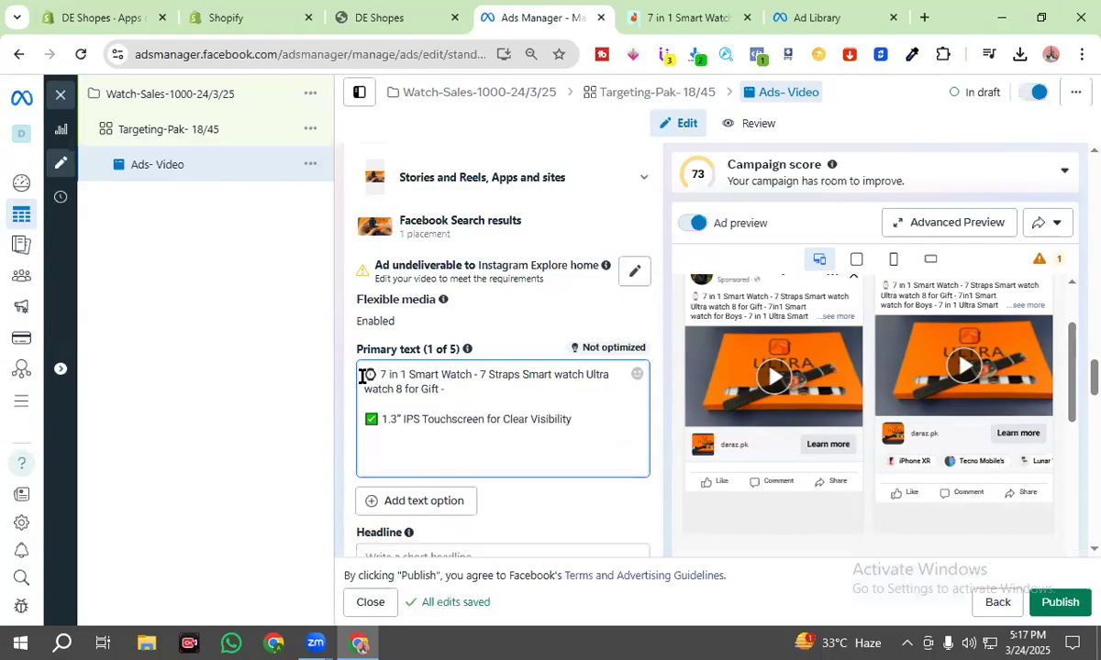
Step: Replace the trailing hyphen of the primary text's title with a copy of the opening watch emoji
double_click(363, 376)
key(ctrl+c)
key(Right)
key(Down)
key(End)
key(BackSpace)
key(ctrl+v)
Step: Replace the wording after the check mark in the primary text with "Free Shipping all Over Pakistan"
key(Down)
key(Down)
key(Left)
key(Home)
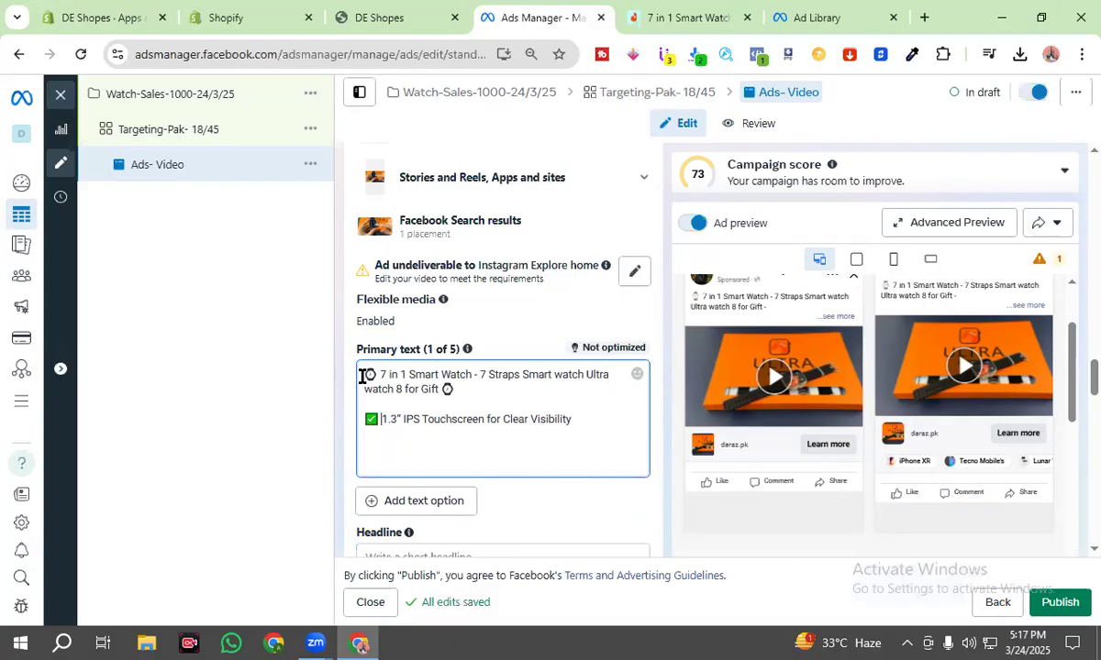
key(ctrl+shift+Right)
key(ctrl+shift+Right)
key(ctrl+shift+Right)
key(ctrl+shift+Right)
key(ctrl+shift+Right)
key(ctrl+shift+Right)
key(ctrl+shift+Right)
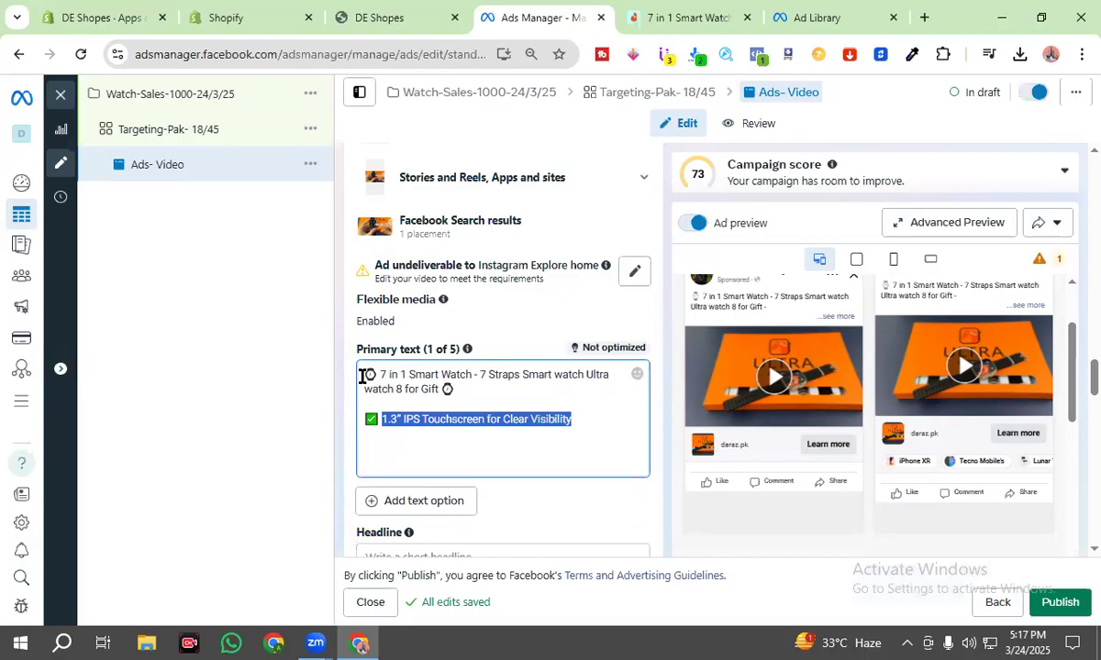
text(Free Sh)
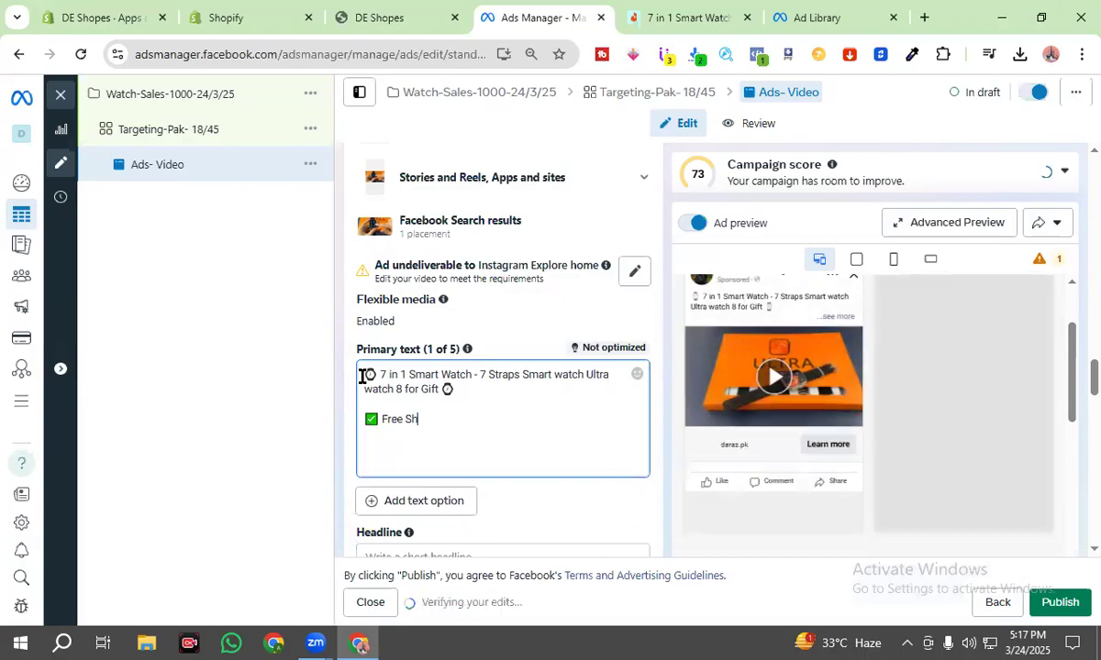
text(ipping)
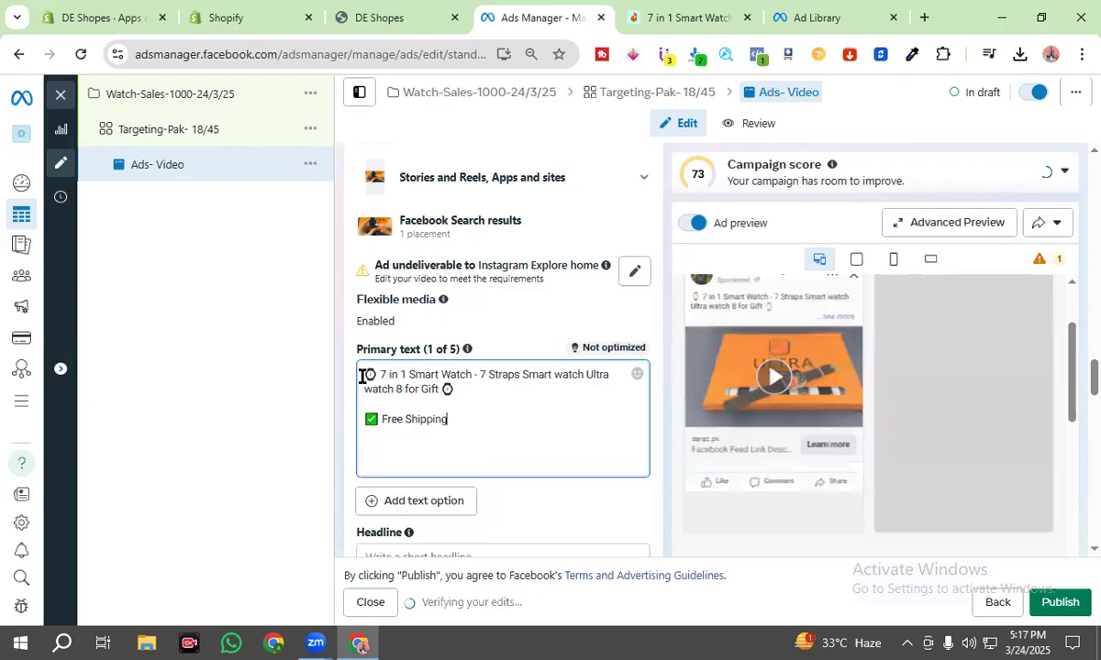
text( all Over Paki)
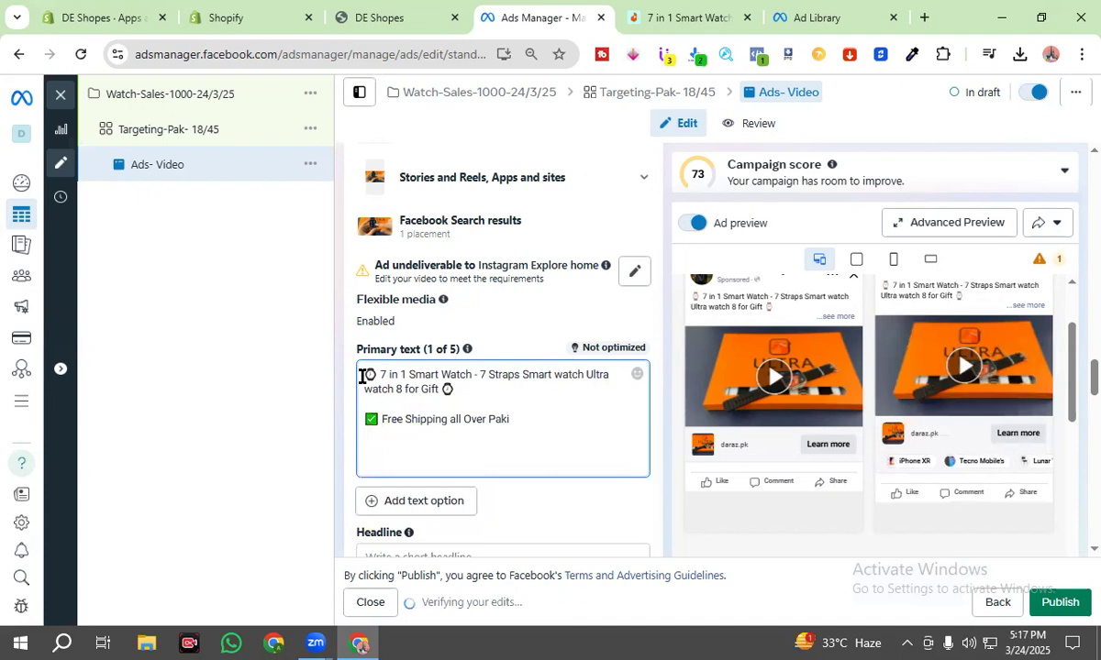
text(stan)
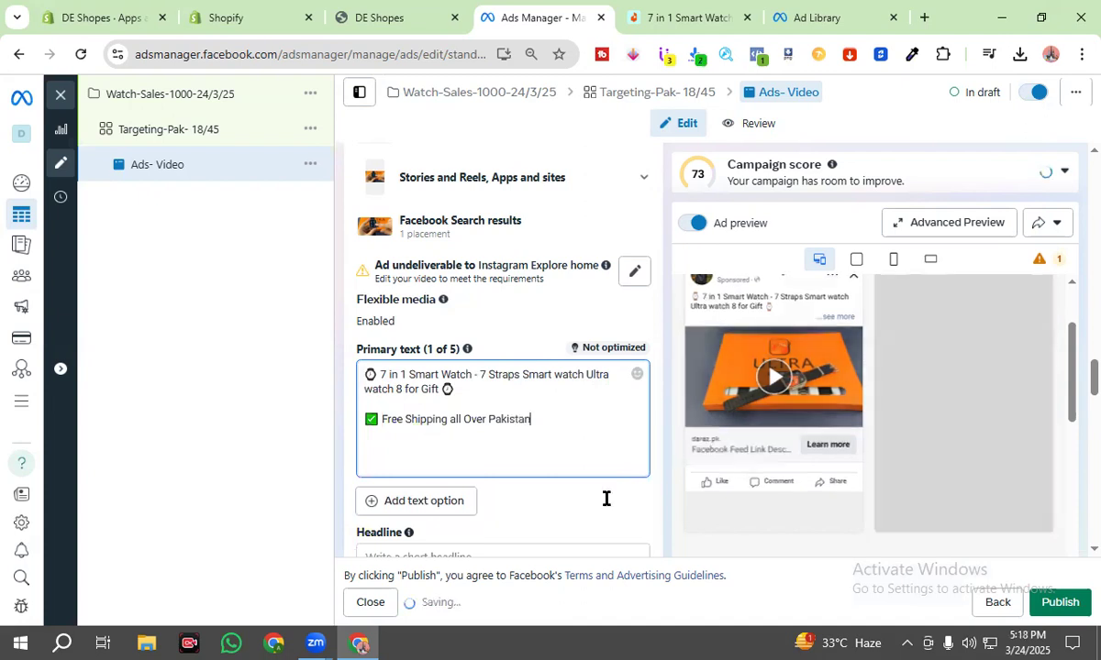
Step: Switch to the Daraz product page and examine the smart watch's product details and specifications for usable selling points
click(653, 27)
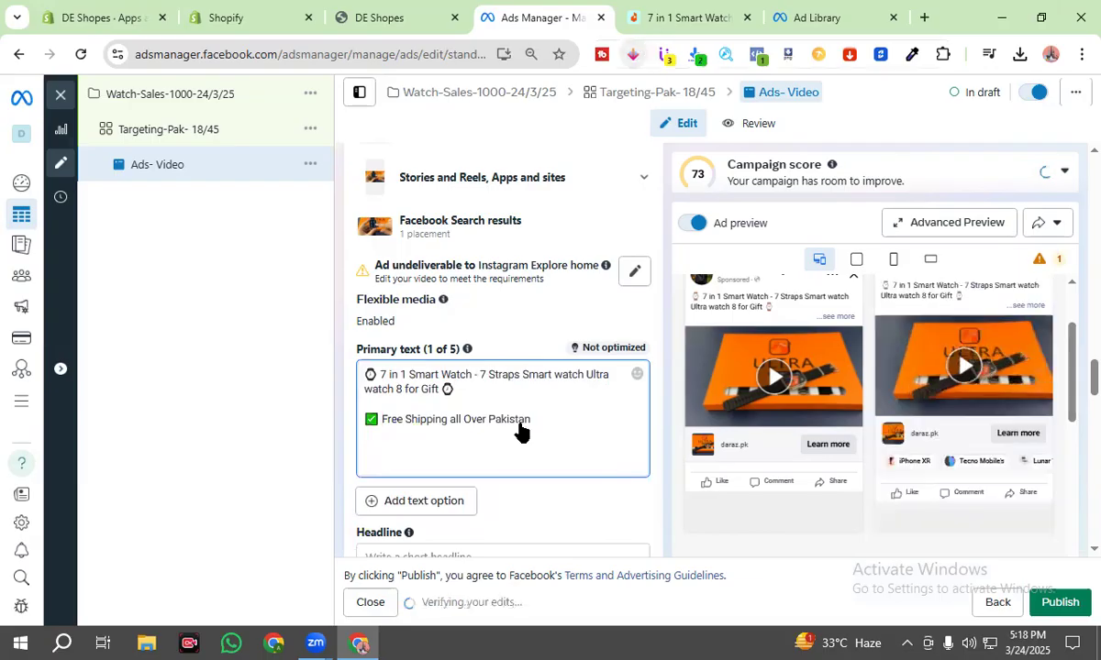
click(653, 515)
scroll(644, 499, down, 2)
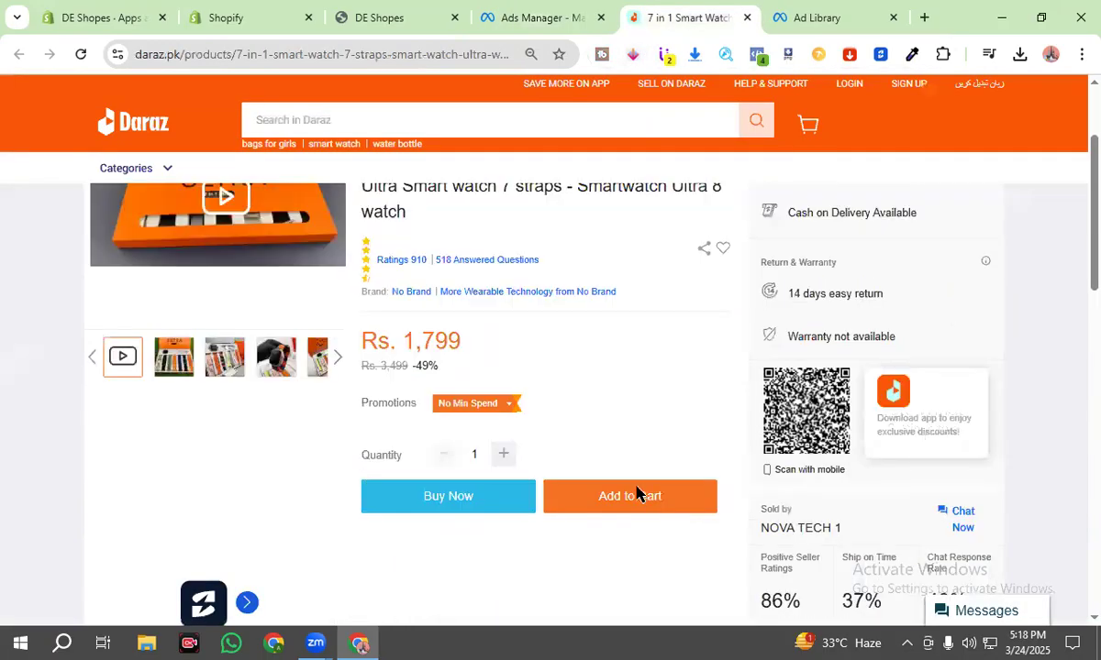
scroll(636, 493, down, 5)
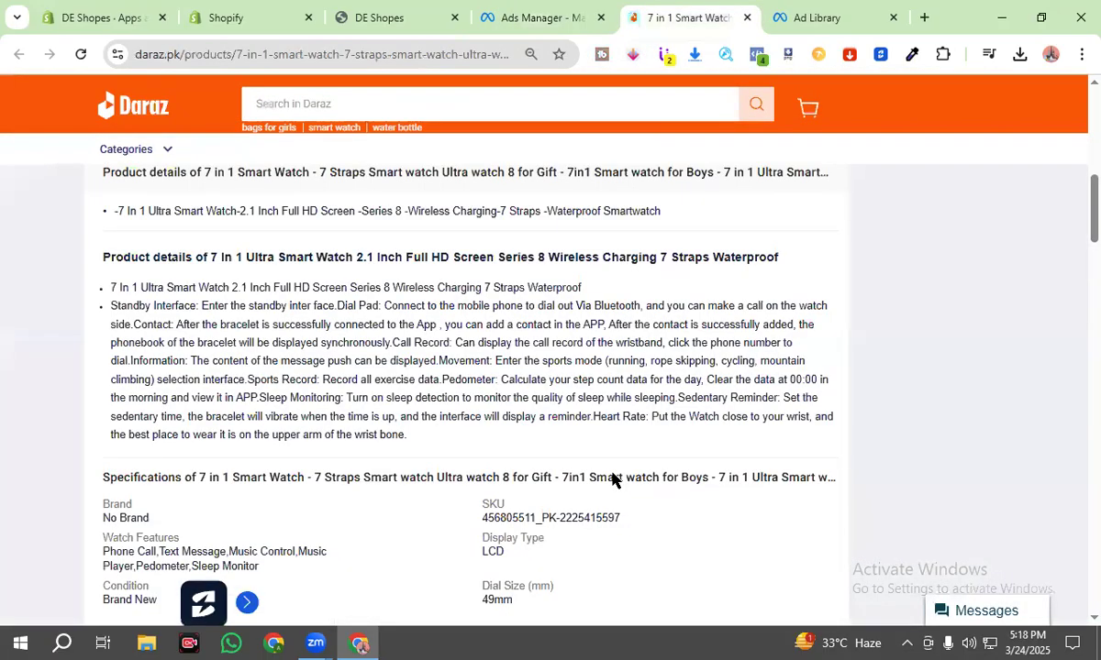
scroll(612, 481, down, 2)
scroll(603, 426, down, 1)
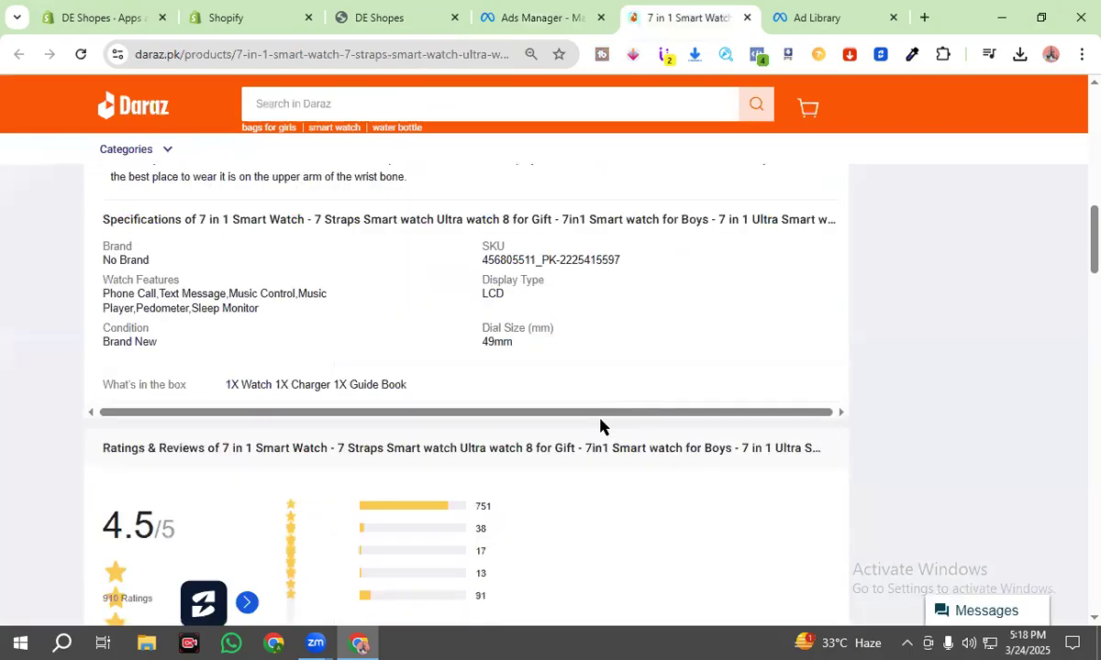
scroll(601, 419, down, 8)
scroll(600, 419, up, 10)
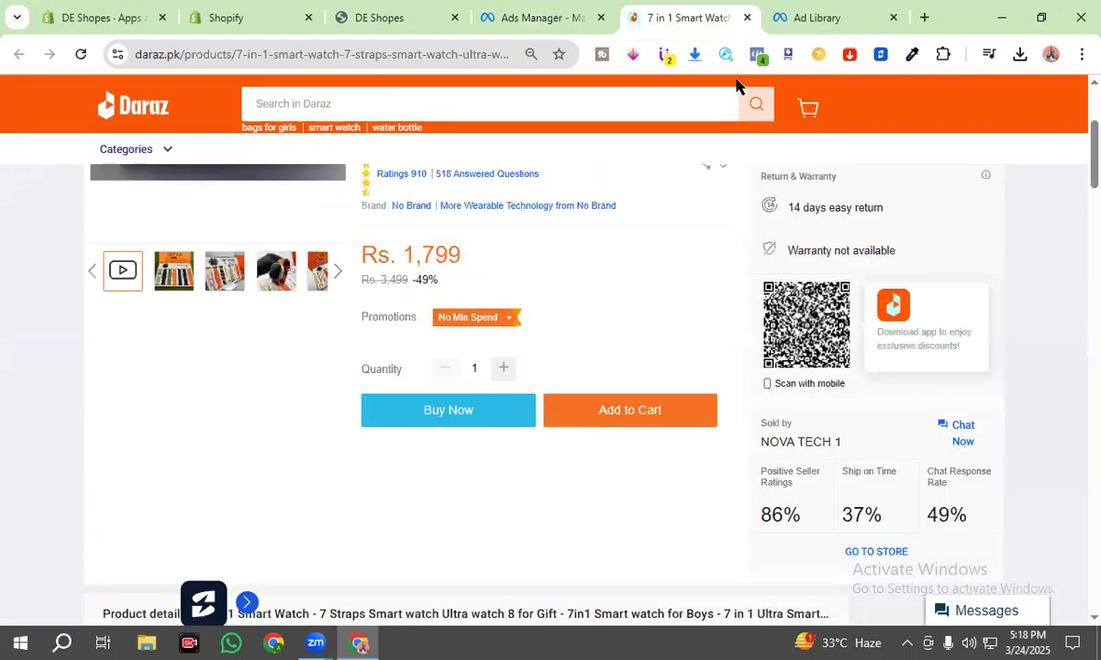
Step: Copy the check-marked line "Multi-Sport Modes & Smart Notifications" from the Ad Library ad and paste it below the shipping line in the primary text
click(799, 18)
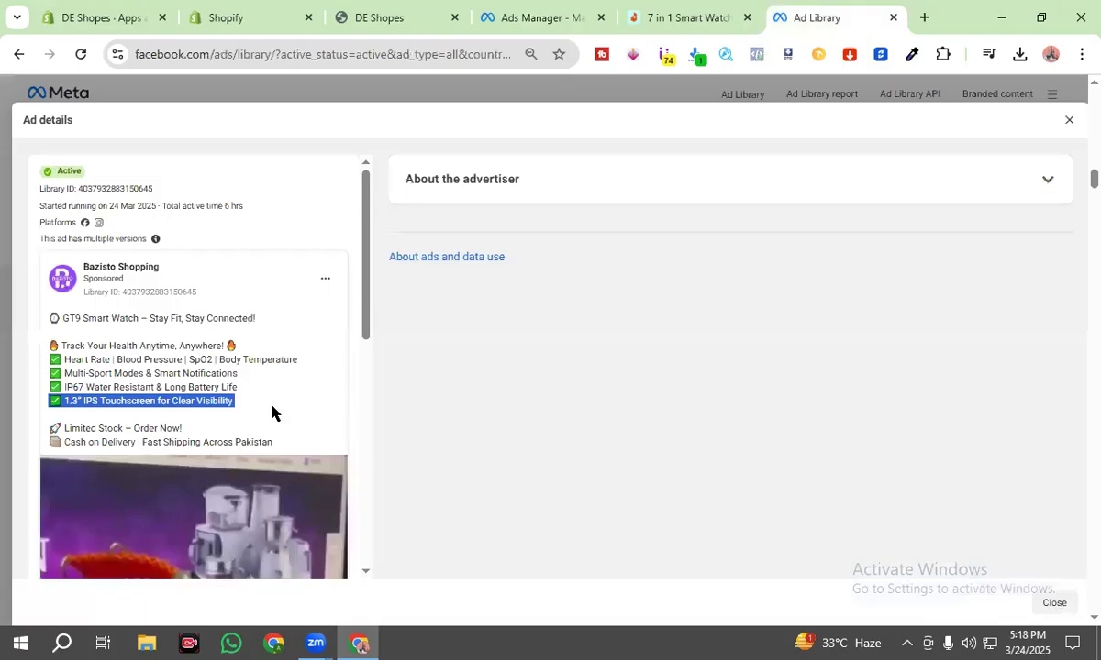
click(246, 383)
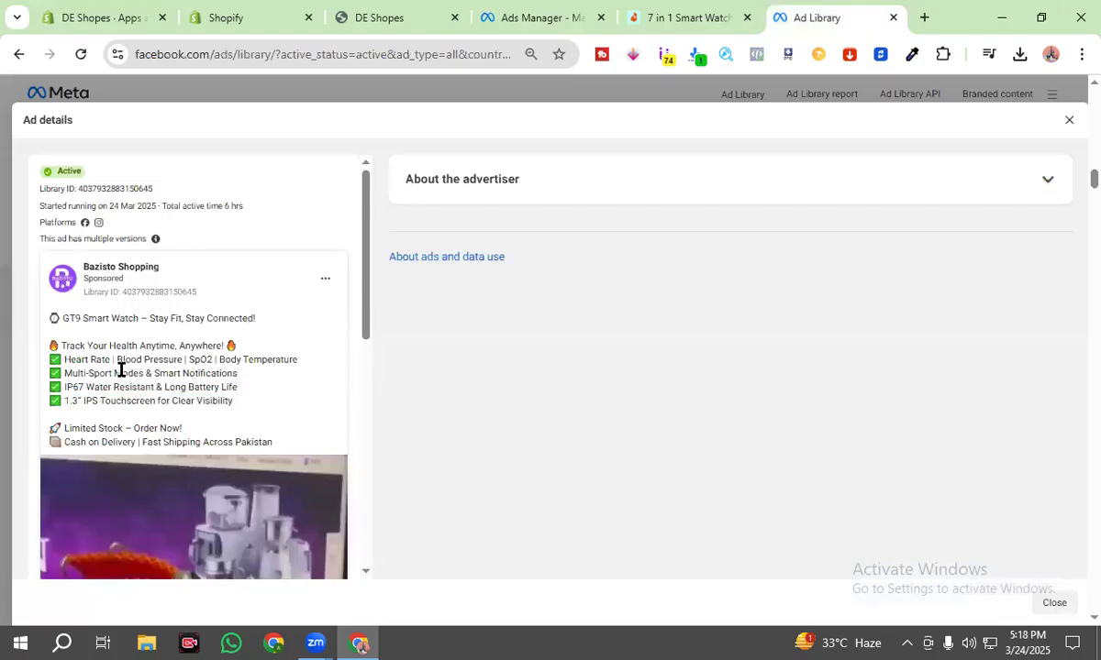
triple_click(88, 370)
key(ctrl+c)
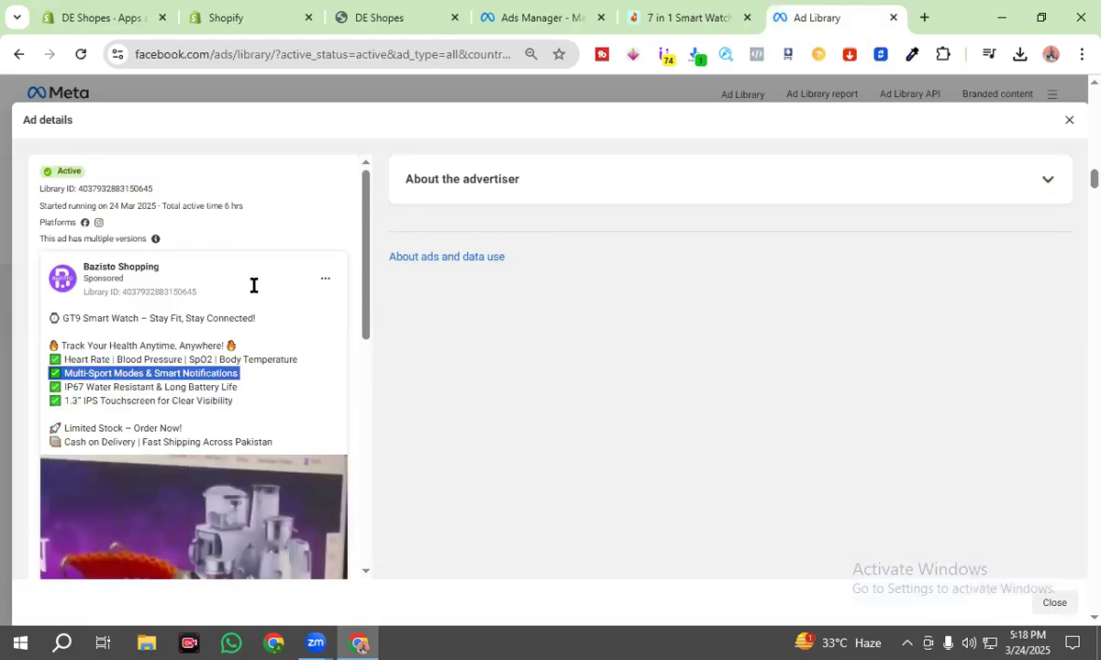
key(ctrl+4)
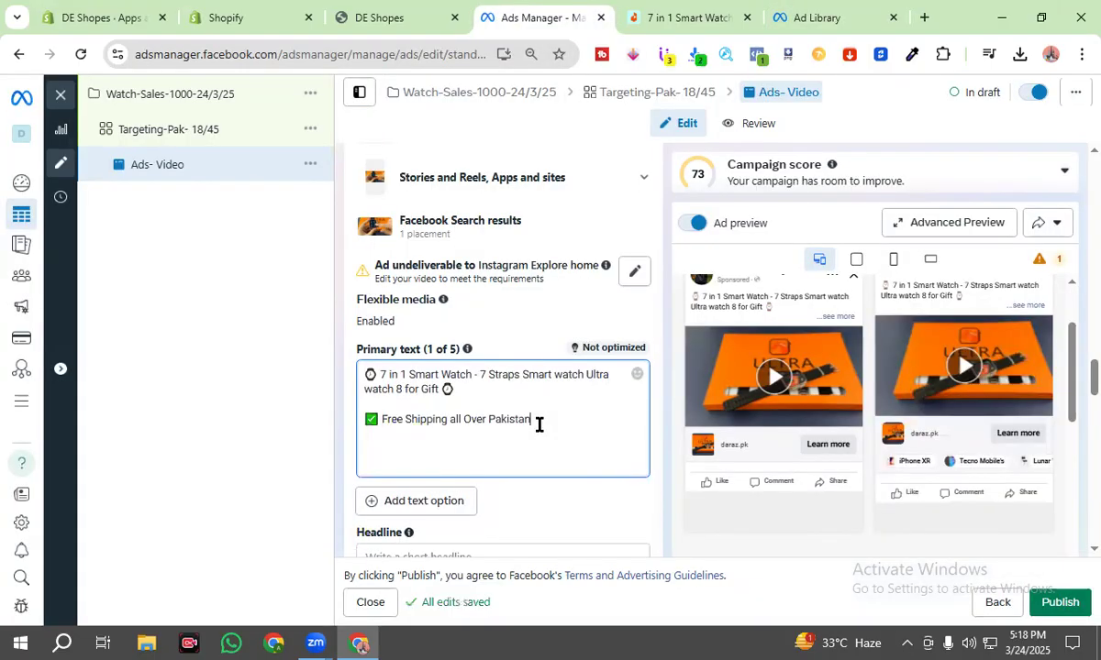
key(Return)
key(ctrl+v)
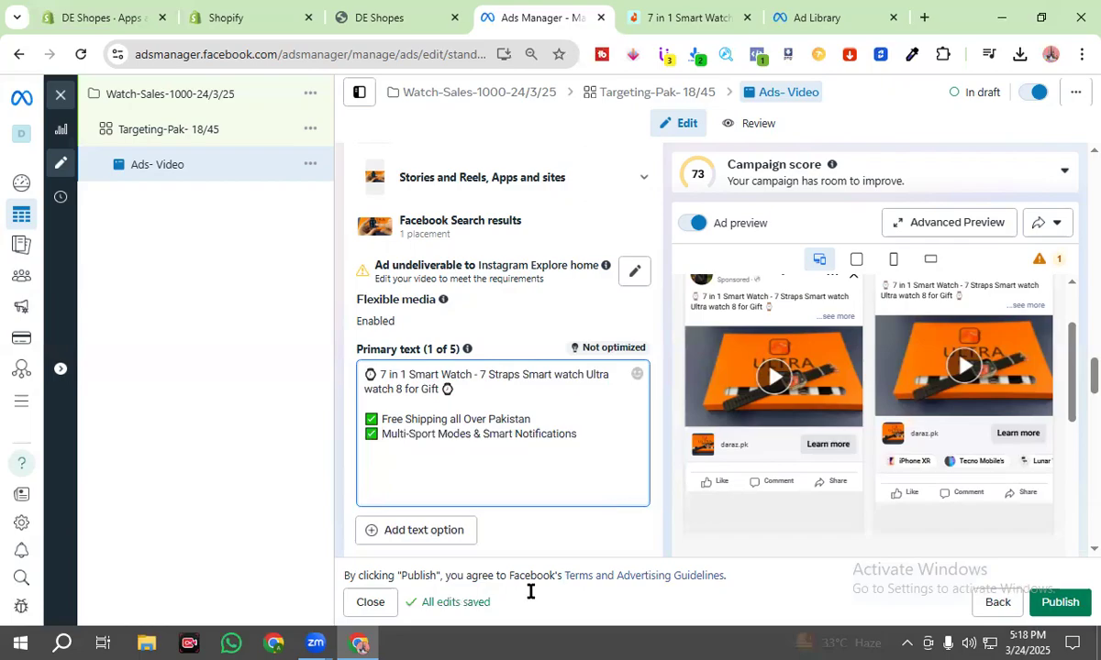
Step: Enter "50% OFF with Free Shipping | limited stock" as the ad's headline
scroll(521, 508, down, 2)
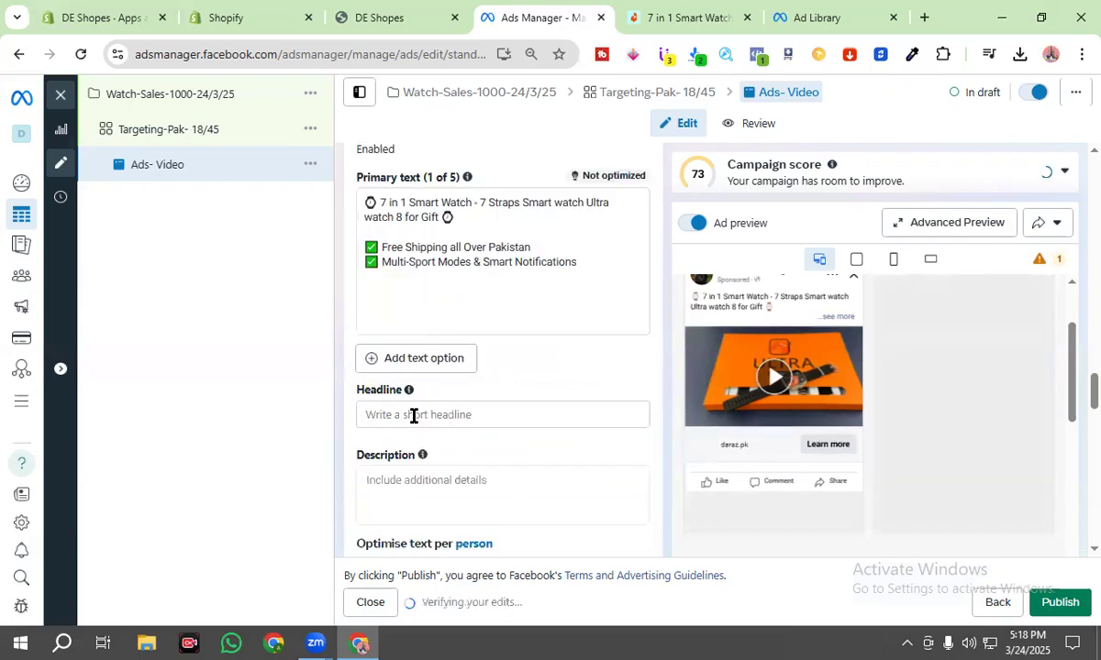
click(413, 416)
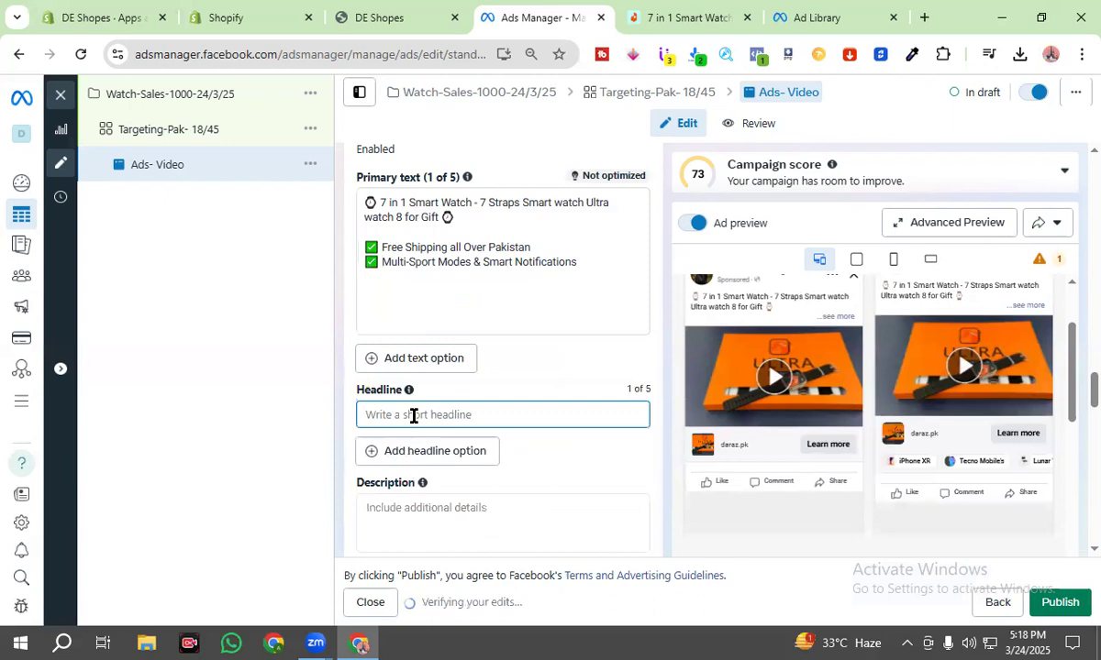
text(50% OfF)
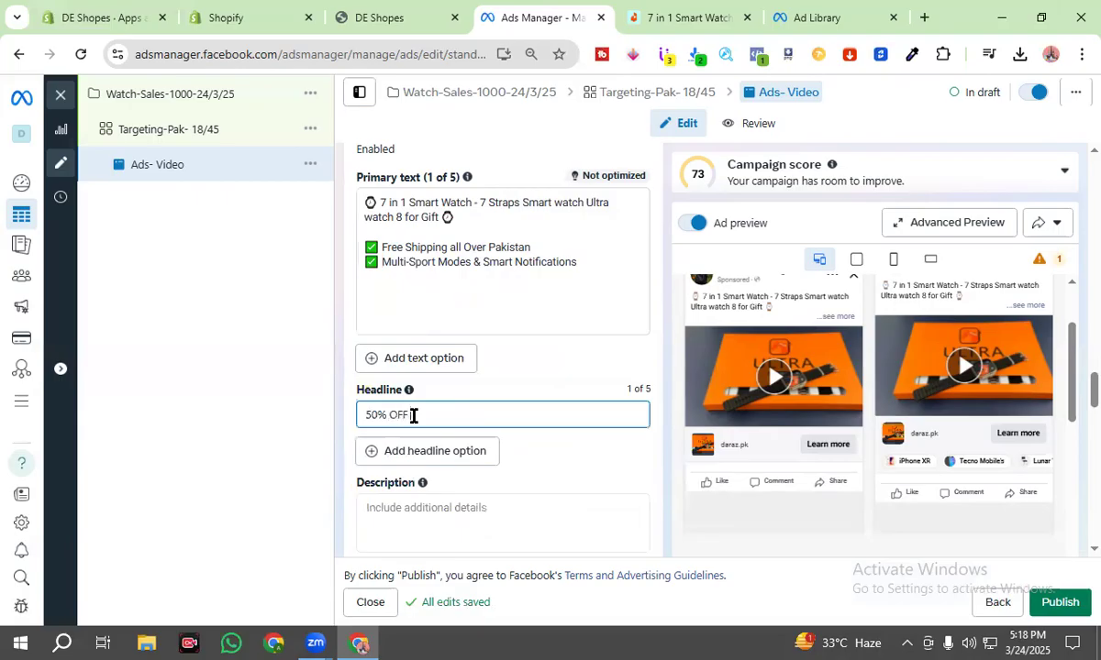
text( wit)
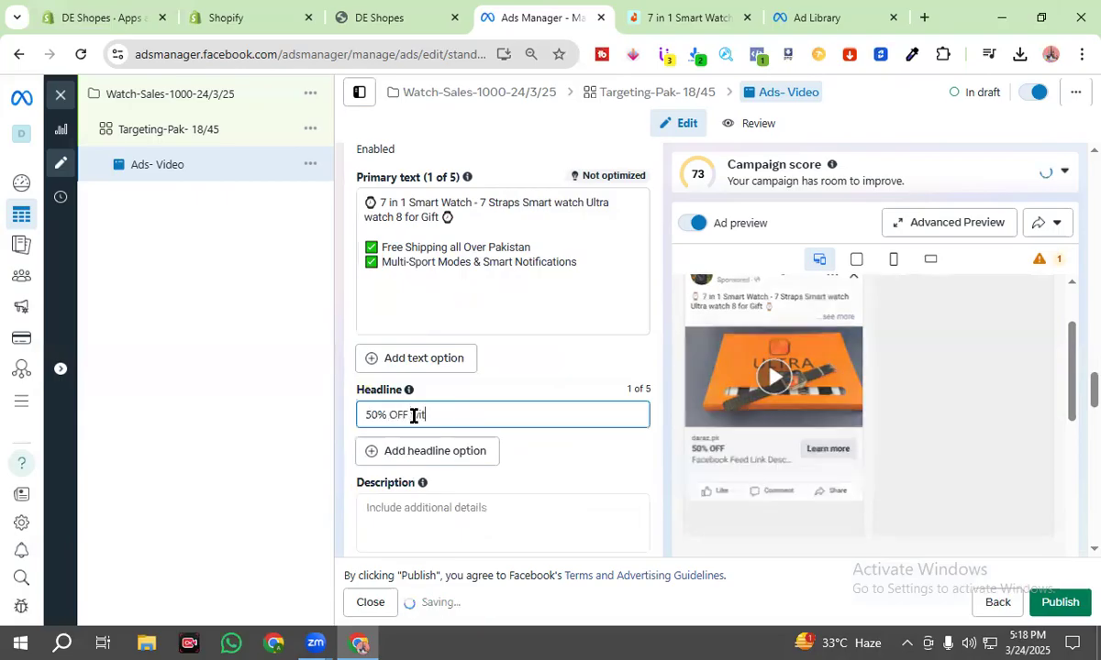
text(h Free Shipping )
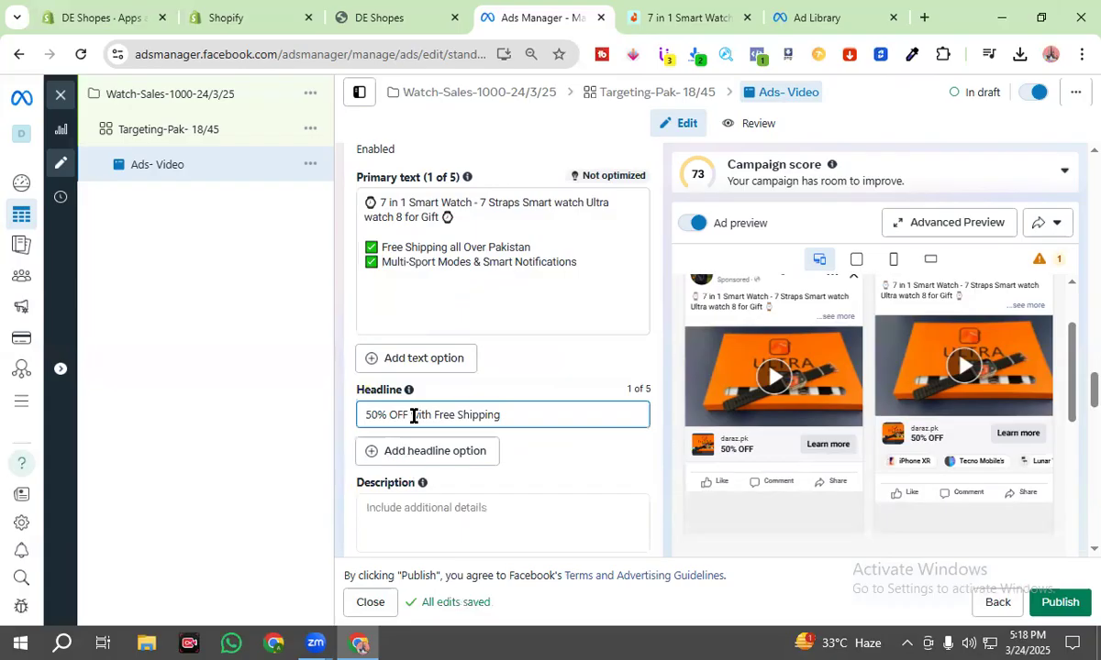
text(| limited )
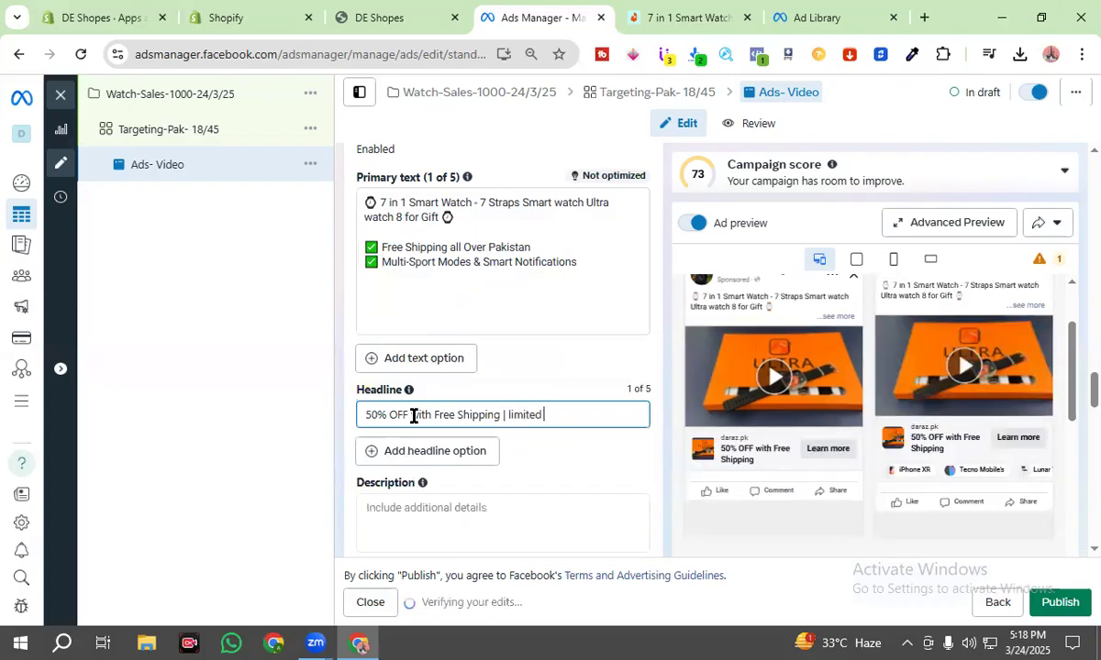
text(tock)
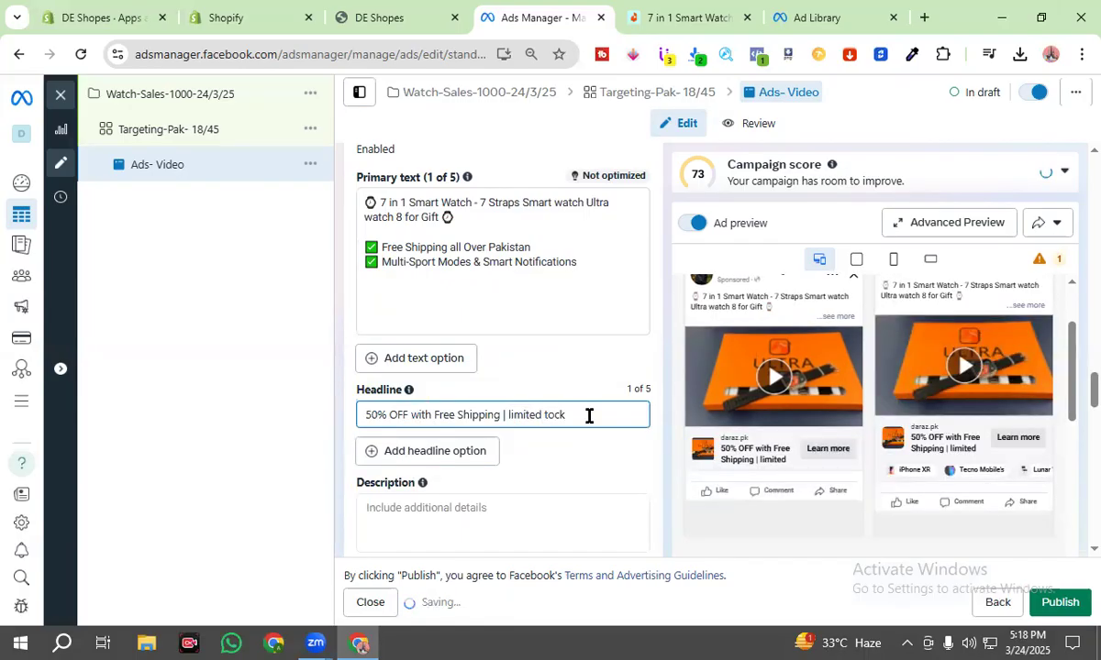
text(s)
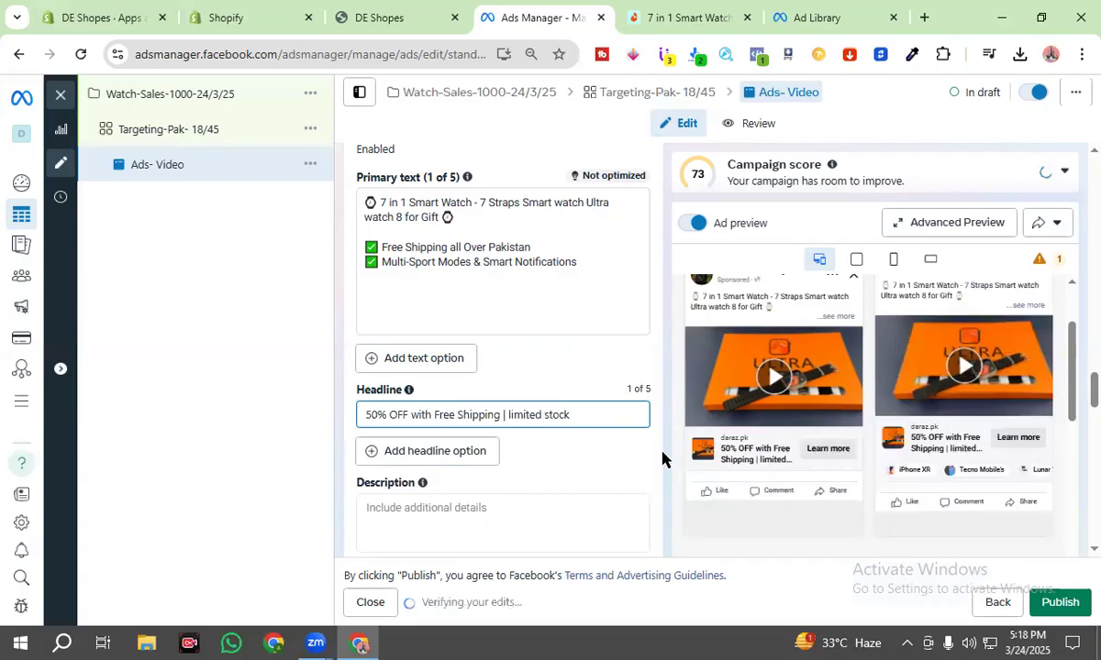
click(537, 465)
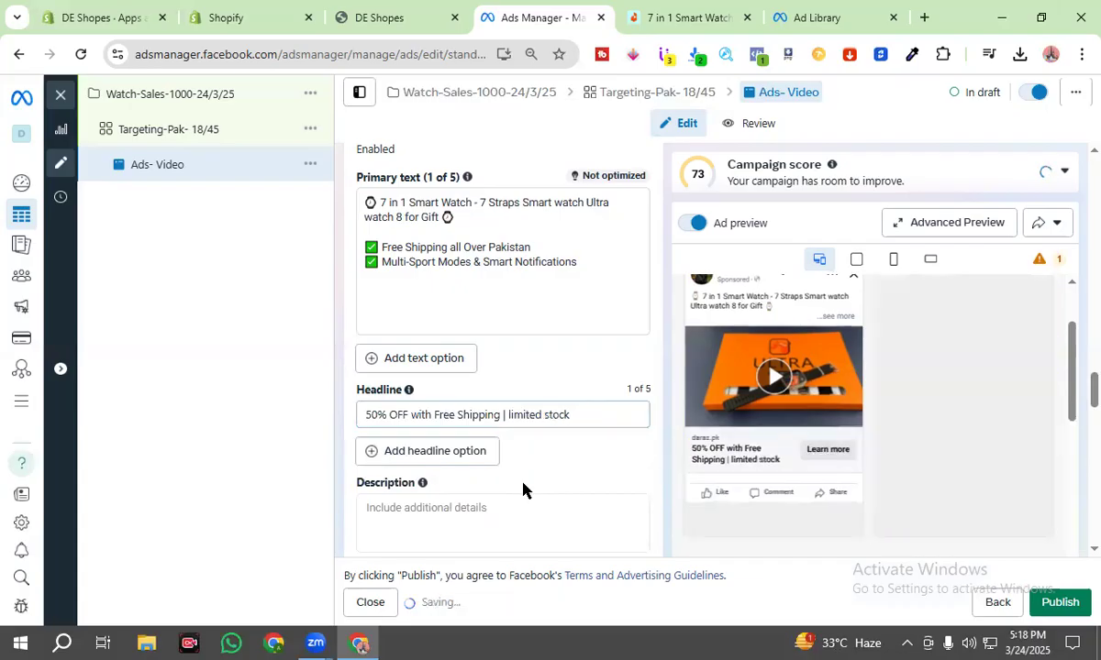
Step: Enter "1000+ Sold" as the ad's description
scroll(524, 489, down, 1)
click(484, 429)
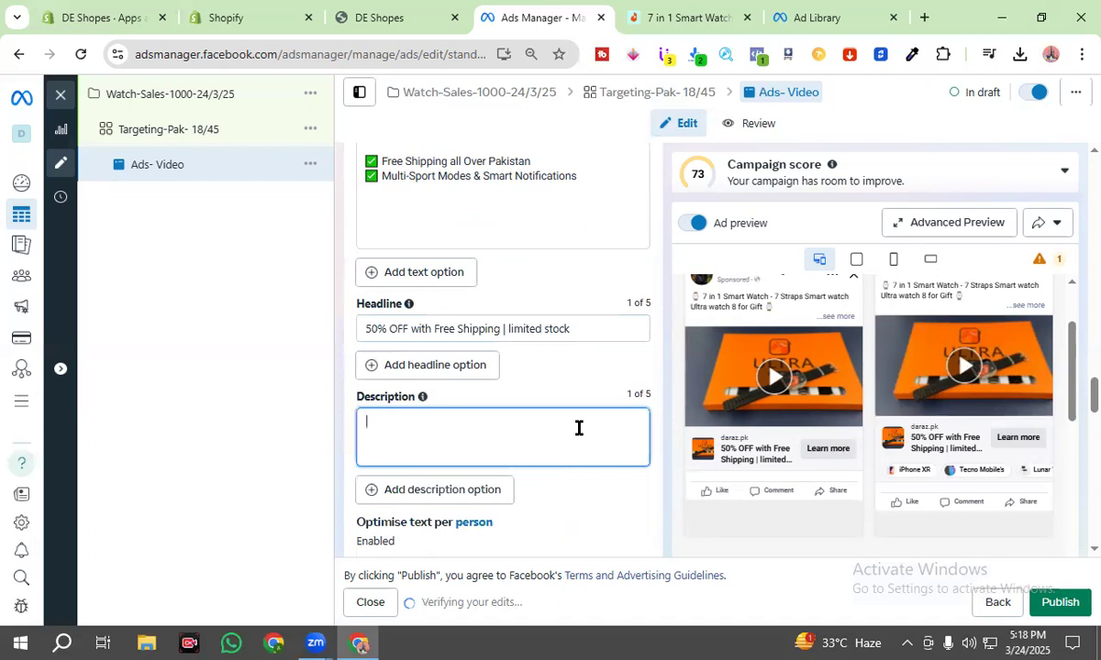
text(1000+ )
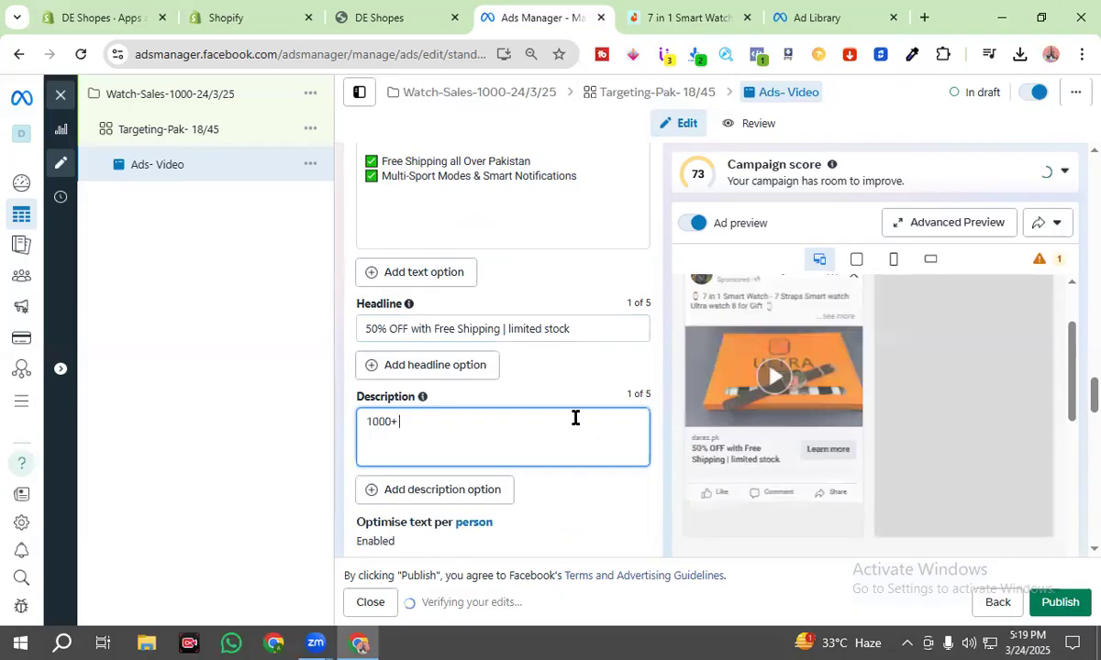
text(Soft)
text(d)
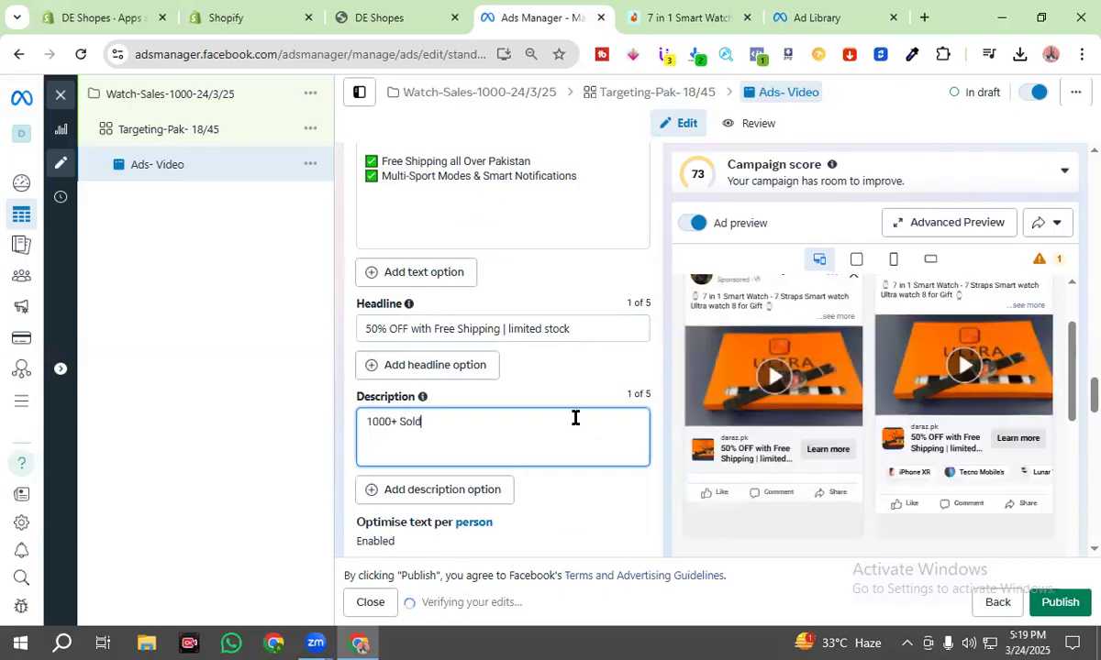
click(737, 463)
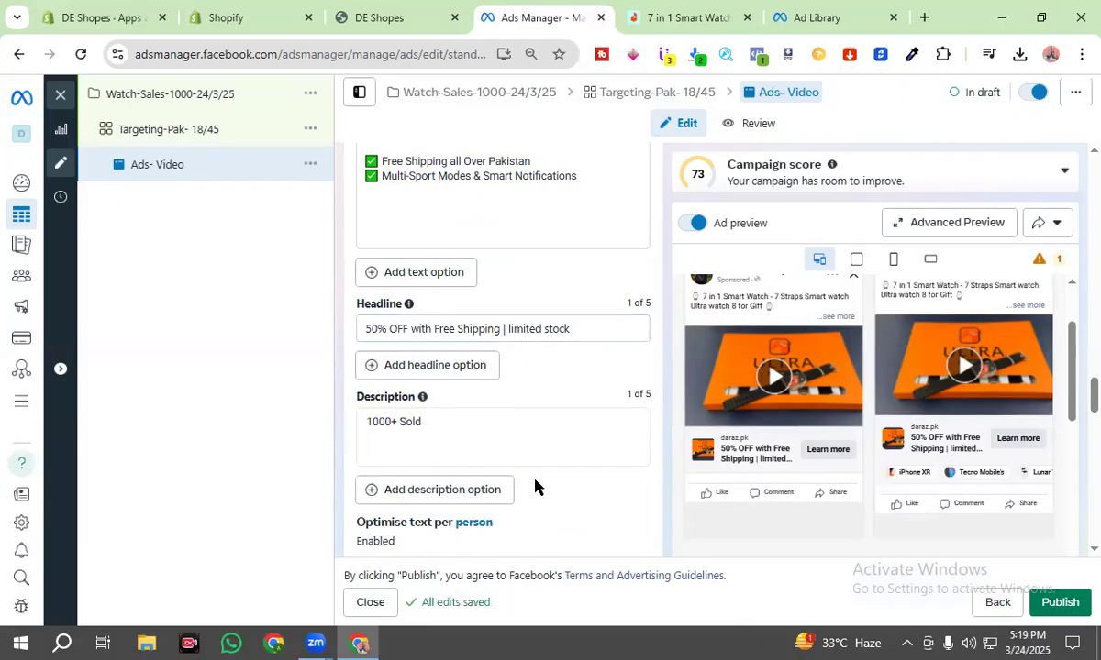
Step: Set the ad's call to action to "Shop now"
scroll(534, 487, down, 1)
scroll(396, 463, down, 1)
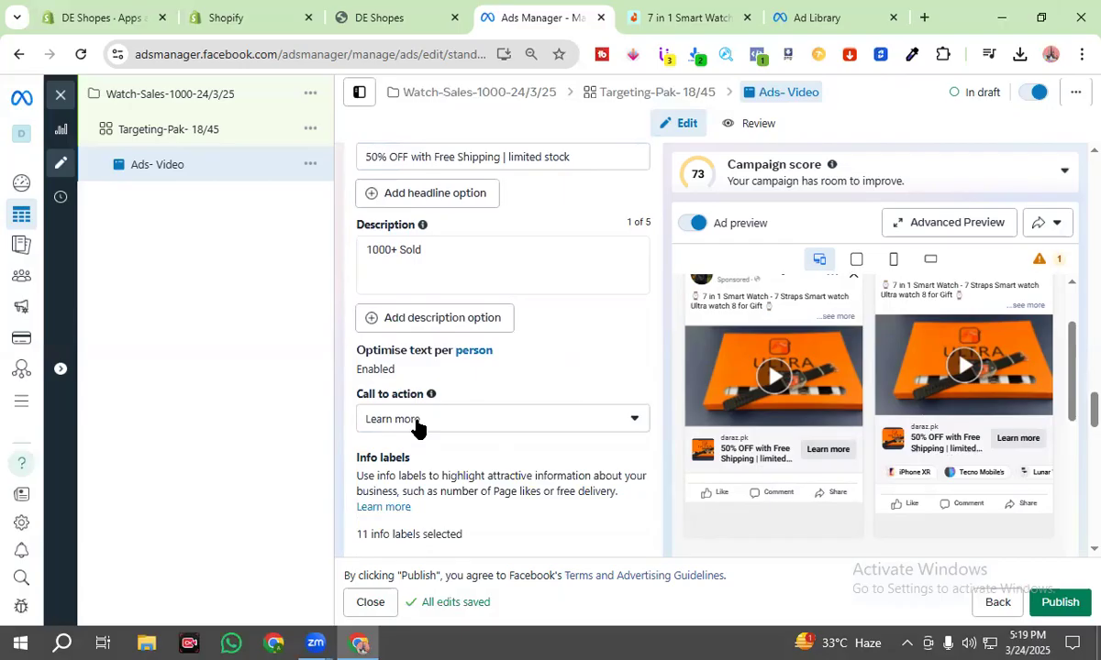
click(415, 427)
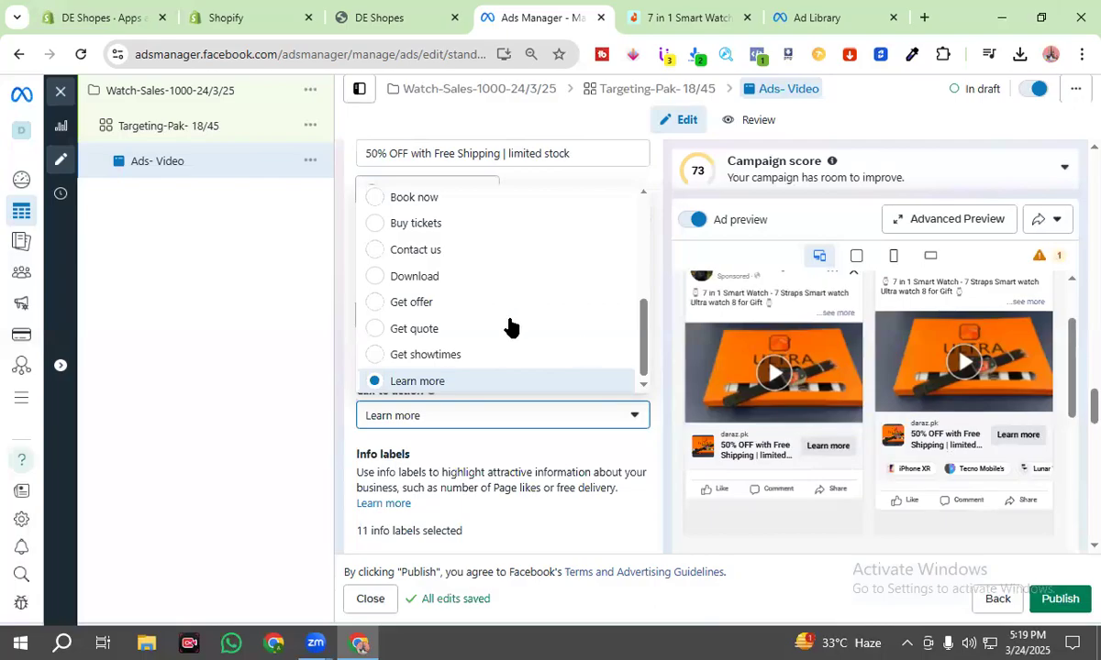
scroll(493, 326, up, 2)
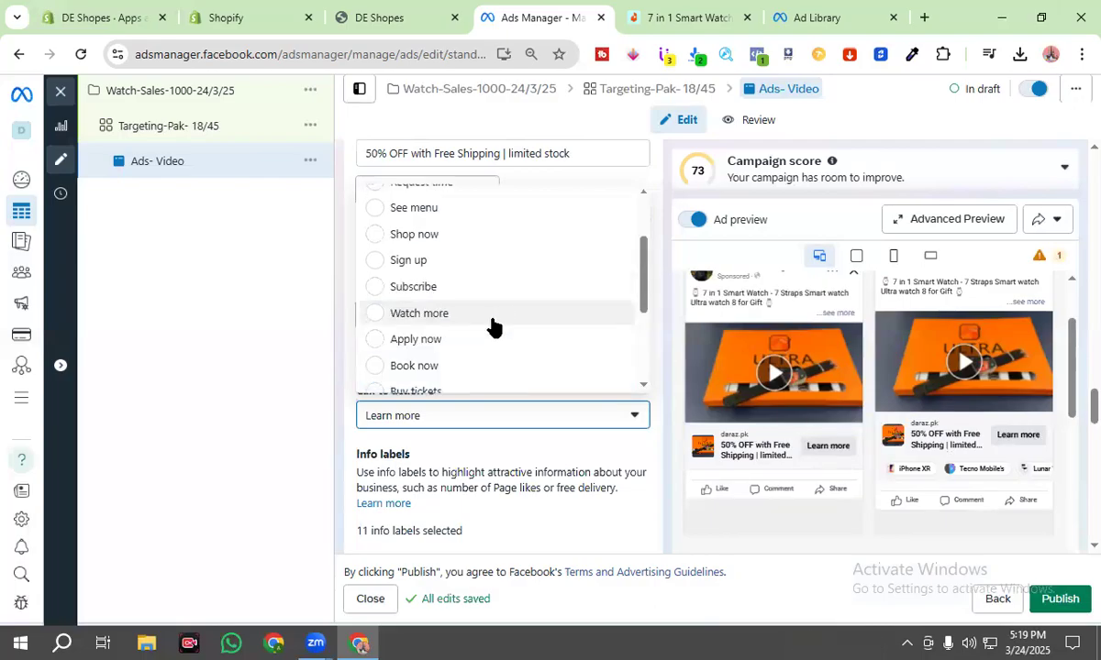
scroll(494, 326, up, 2)
scroll(454, 256, up, 1)
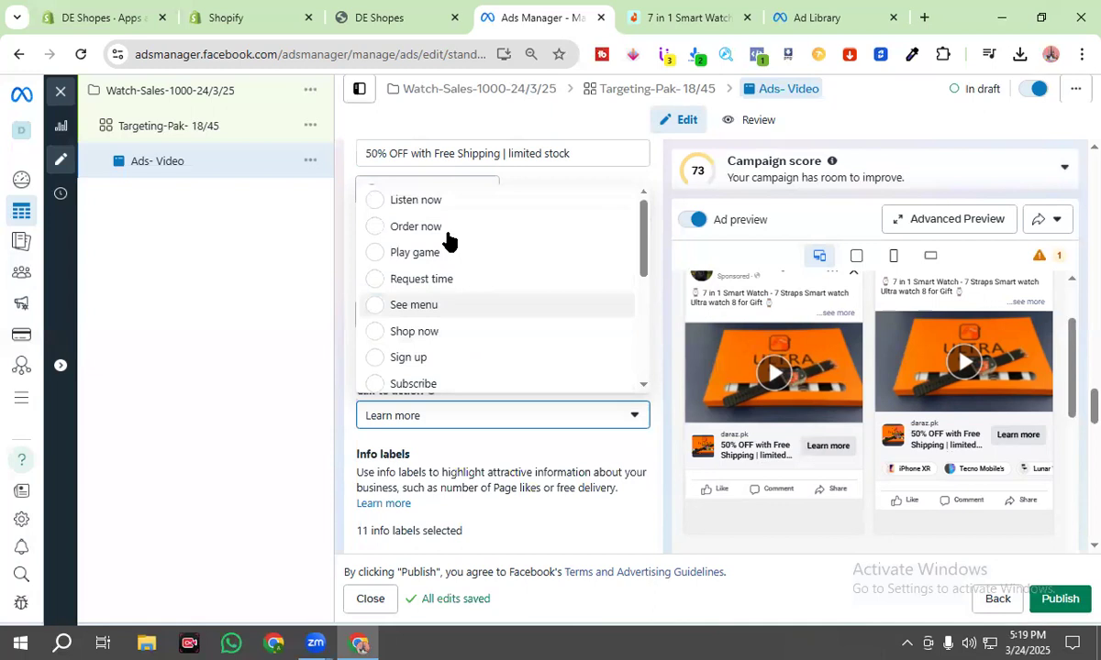
click(456, 337)
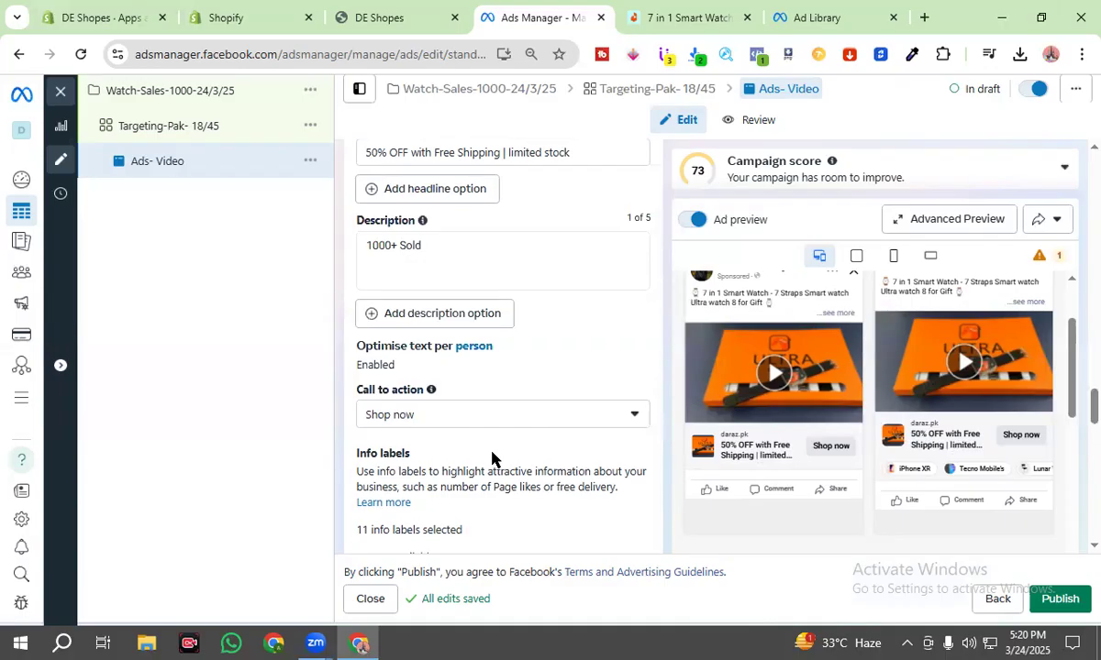
Step: Try to publish the ad, proceed to the debit or credit card form for adding a payment method, and close it
scroll(491, 459, down, 5)
scroll(507, 449, down, 3)
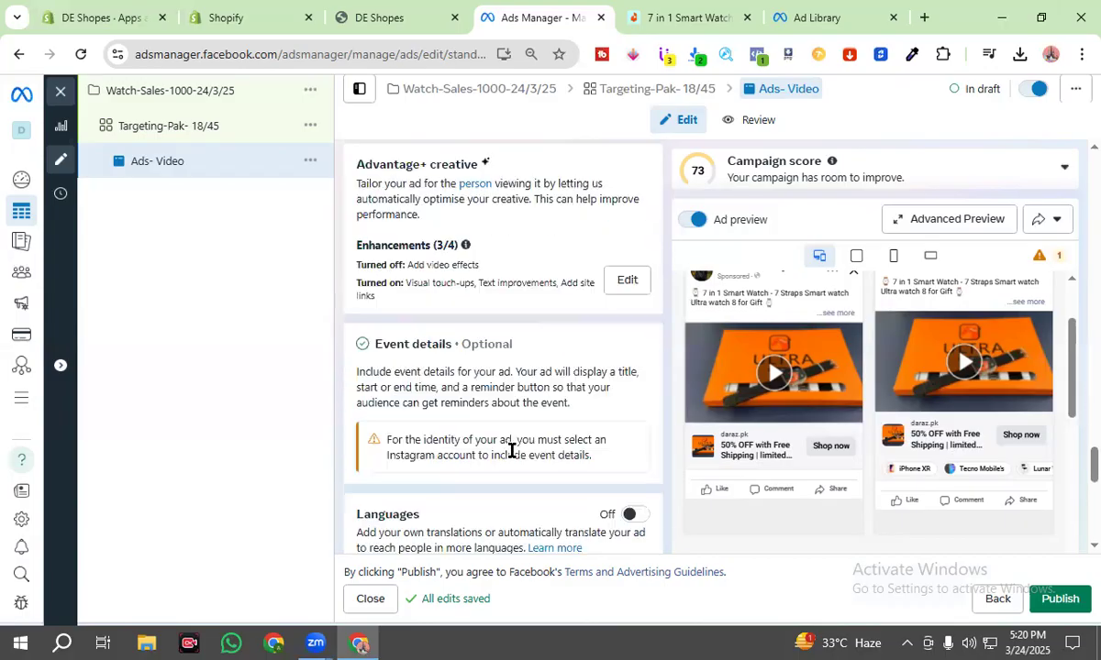
scroll(789, 367, down, 4)
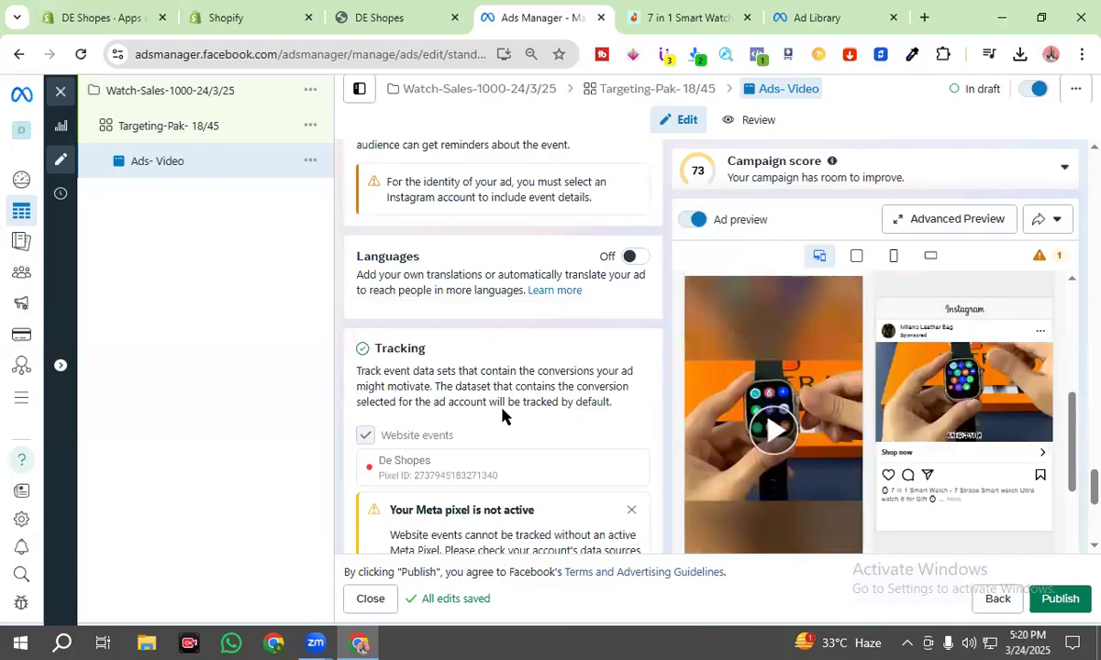
scroll(504, 417, up, 8)
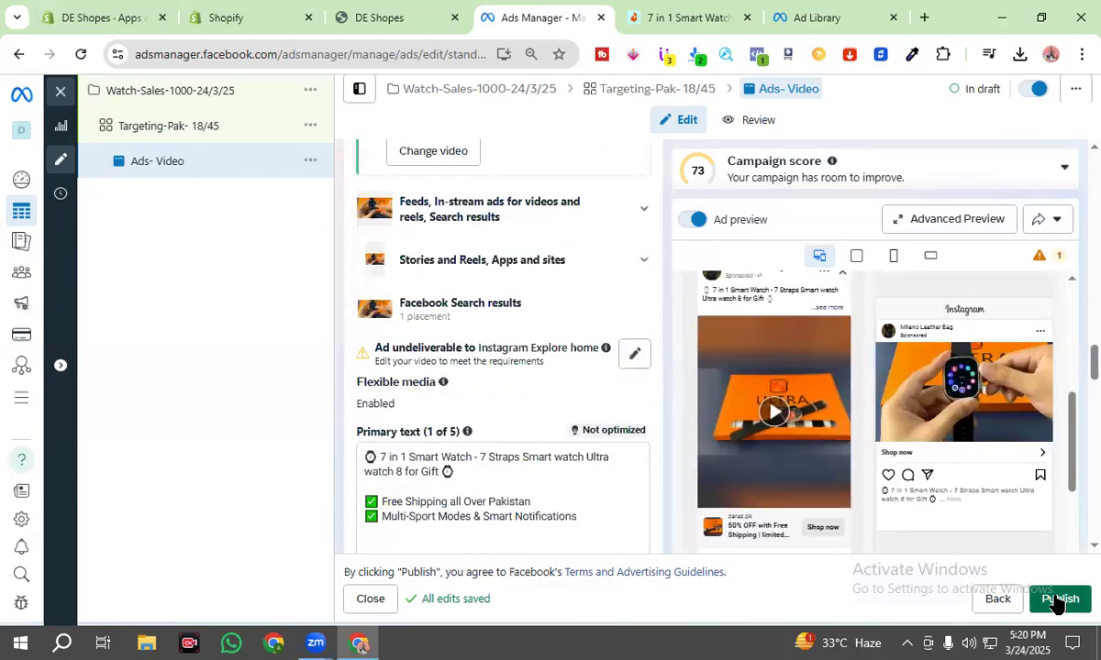
click(1056, 601)
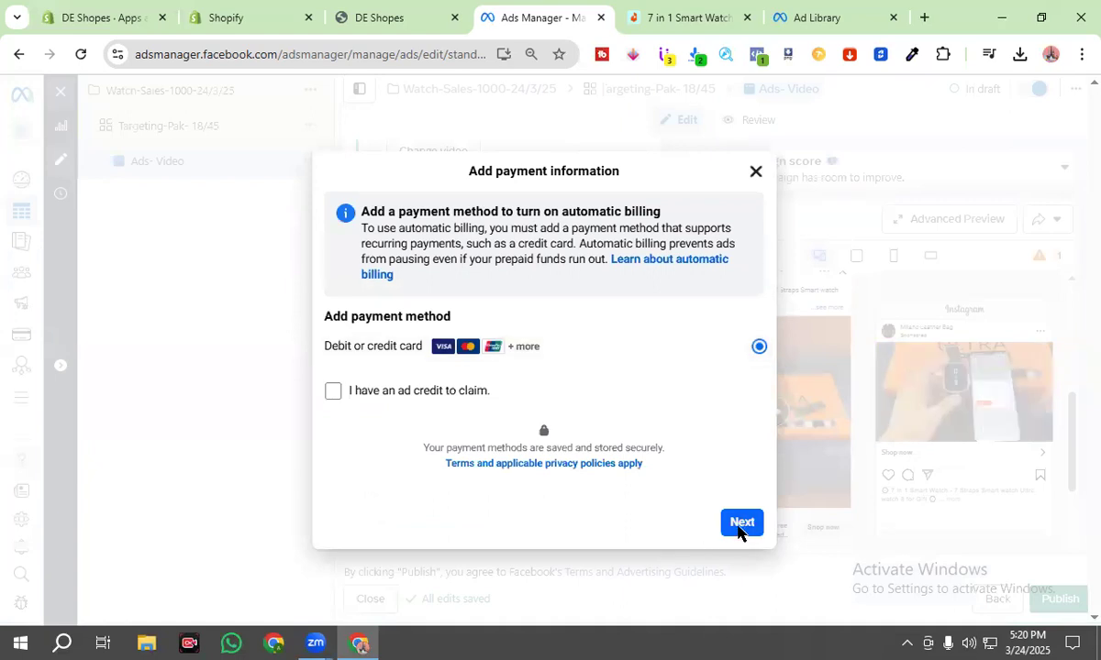
click(739, 524)
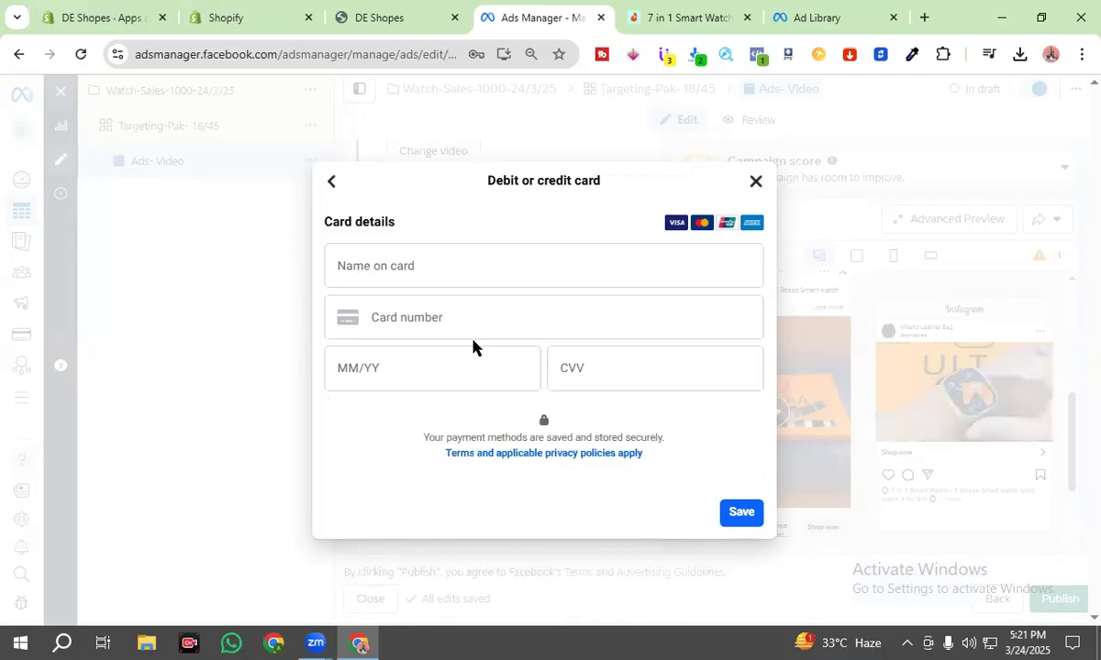
click(753, 182)
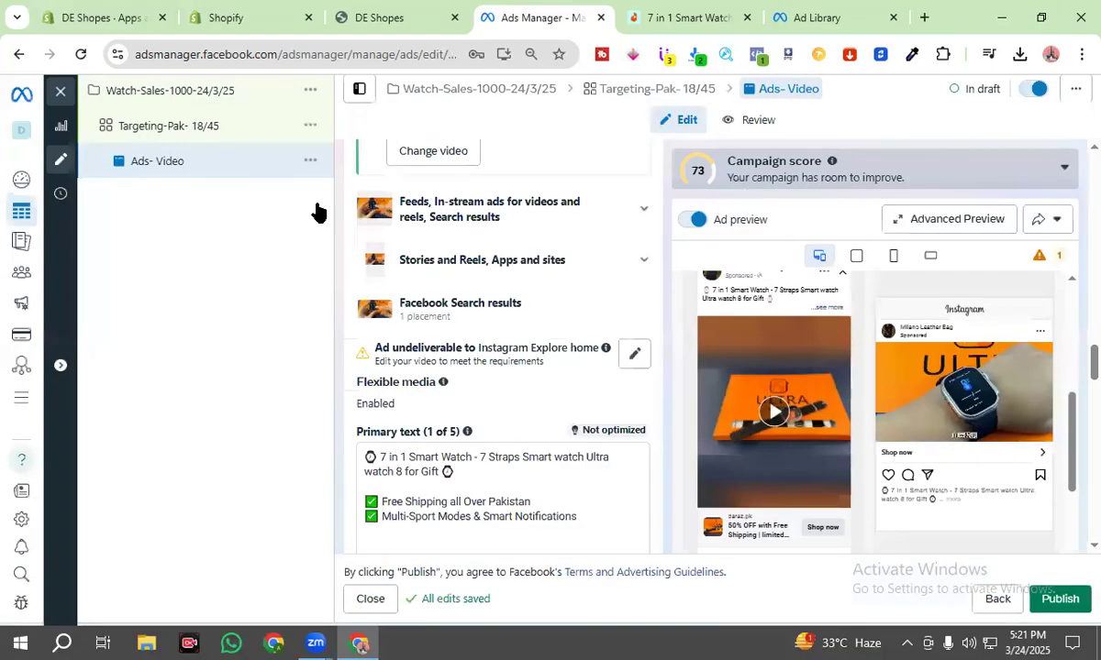